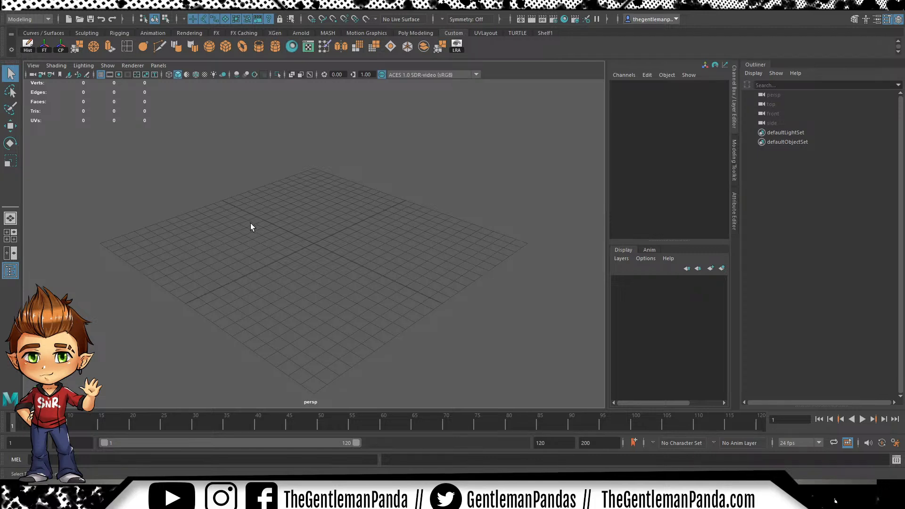
pyautogui.keyDown('alt'); pyautogui.moveTo(451, 255); pyautogui.dragTo(446, 217); pyautogui.keyUp('alt')
pyautogui.keyDown('alt'); pyautogui.moveTo(346, 290); pyautogui.dragTo(332, 236); pyautogui.keyUp('alt')
pyautogui.click(456, 242)
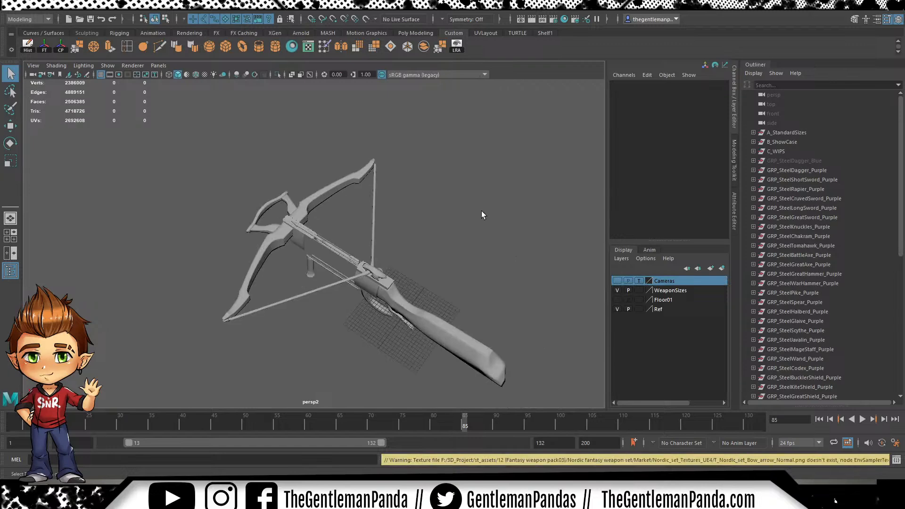
# Examine the crossbow's stock, body and bow arms from both sides, framing the view on the stock
pyautogui.keyDown('alt'); pyautogui.moveTo(182, 169); pyautogui.dragTo(341, 275); pyautogui.keyUp('alt')
pyautogui.click(340, 275)
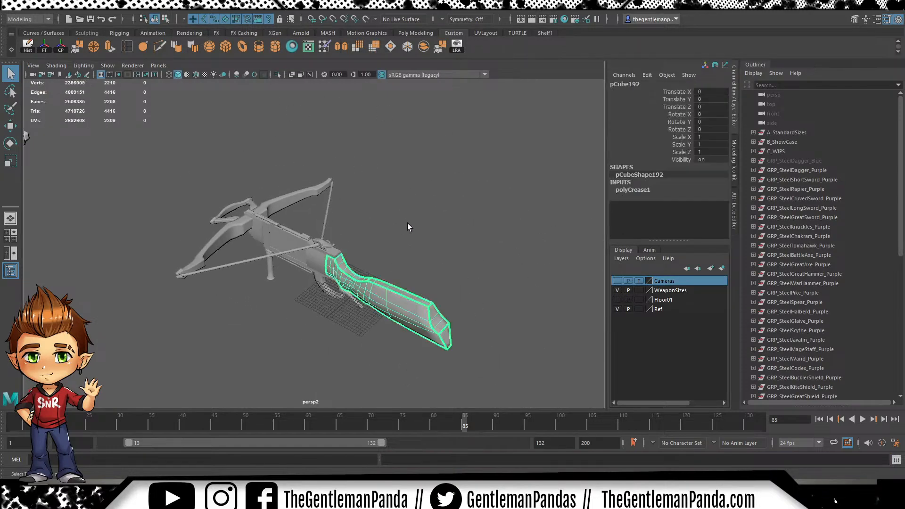
pyautogui.press('f')
pyautogui.keyDown('alt'); pyautogui.moveTo(312, 152); pyautogui.dragTo(349, 251); pyautogui.keyUp('alt')
pyautogui.keyDown('alt'); pyautogui.moveTo(349, 250); pyautogui.dragTo(443, 194, button='middle'); pyautogui.keyUp('alt')
pyautogui.keyDown('alt'); pyautogui.moveTo(438, 255); pyautogui.dragTo(426, 228); pyautogui.keyUp('alt')
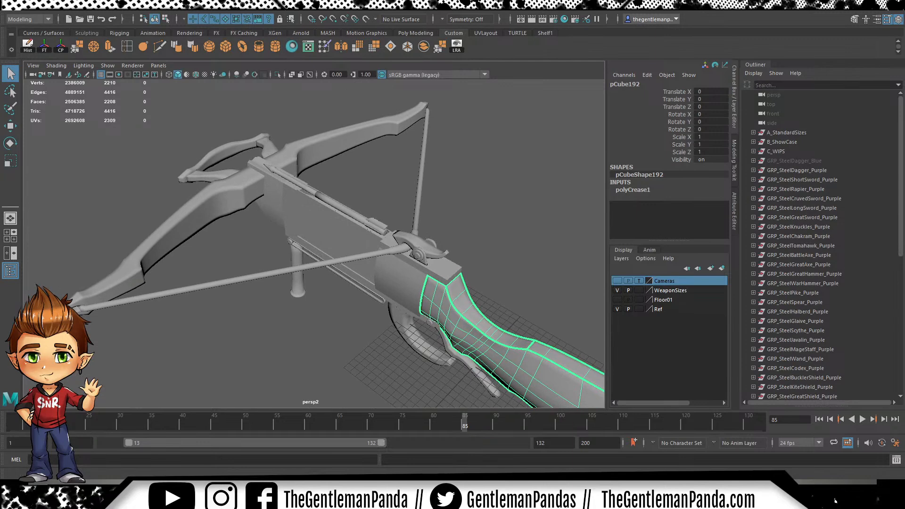
pyautogui.keyDown('alt'); pyautogui.moveTo(431, 238); pyautogui.dragTo(247, 225); pyautogui.keyUp('alt')
pyautogui.keyDown('alt'); pyautogui.moveTo(247, 224); pyautogui.dragTo(295, 231, button='right'); pyautogui.keyUp('alt')
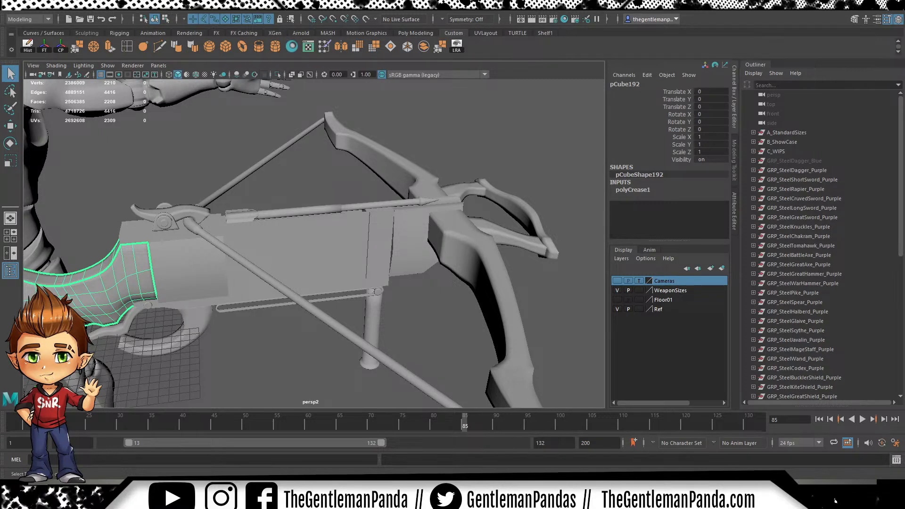
pyautogui.click(560, 137)
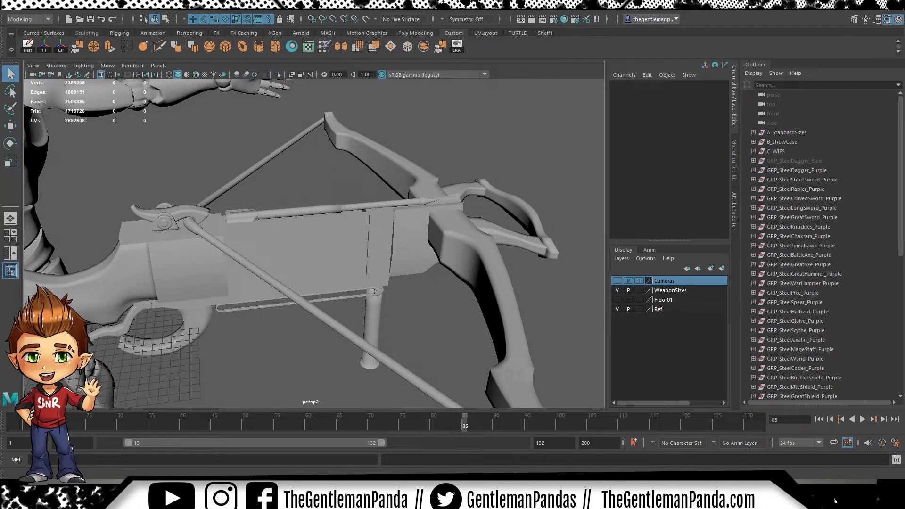
pyautogui.scroll(-3, 282, 193)
pyautogui.keyDown('alt'); pyautogui.moveTo(259, 186); pyautogui.dragTo(353, 205); pyautogui.keyUp('alt')
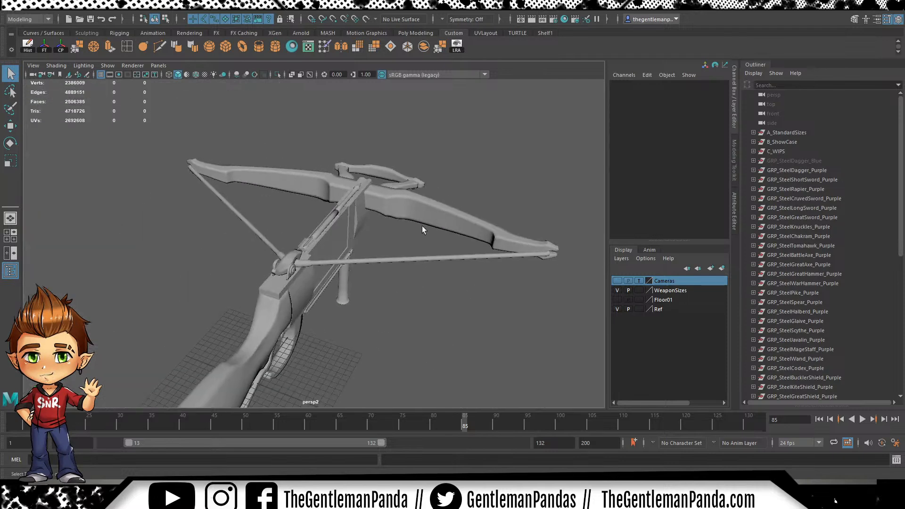
pyautogui.keyDown('alt'); pyautogui.moveTo(451, 182); pyautogui.dragTo(329, 177); pyautogui.keyUp('alt')
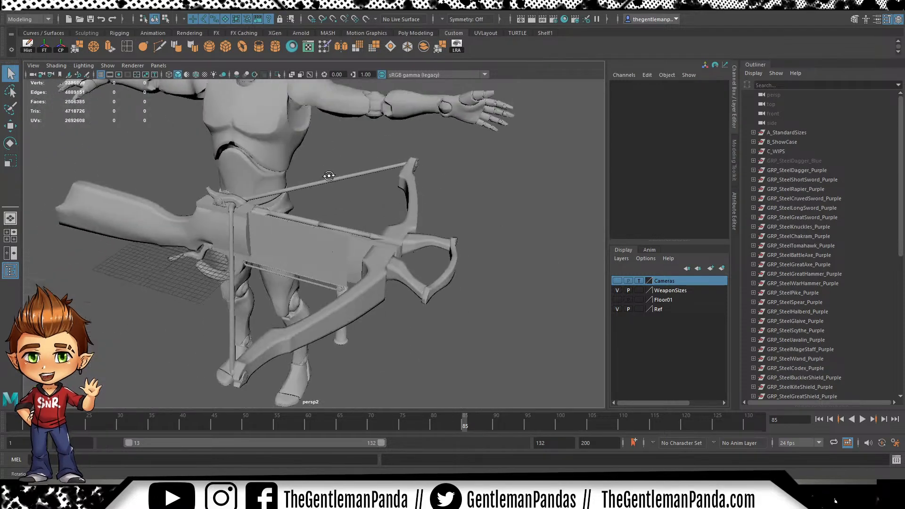
# Select the front part of the bolt on the crossbow's rail and freeze its transformations
pyautogui.keyDown('alt'); pyautogui.moveTo(330, 178); pyautogui.dragTo(394, 250, button='right'); pyautogui.keyUp('alt')
pyautogui.click(297, 183)
pyautogui.click(334, 185)
pyautogui.click(363, 147)
pyautogui.click(342, 186)
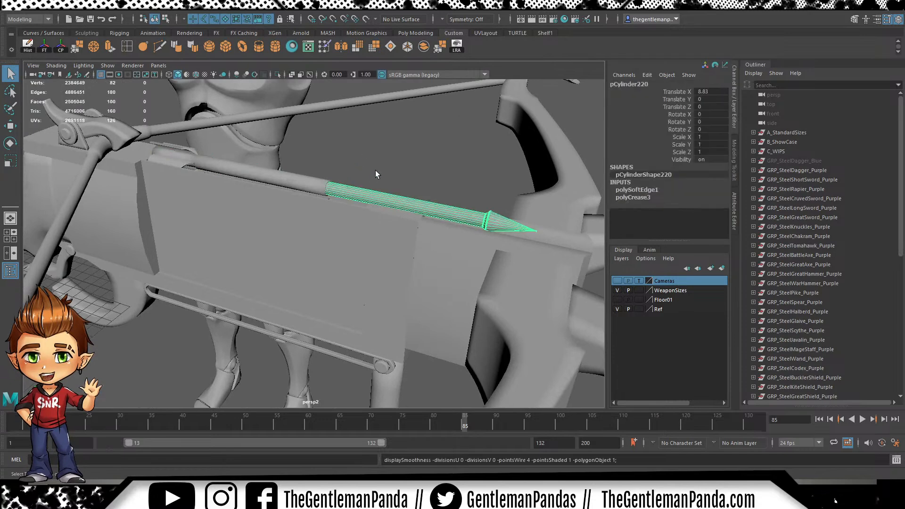
pyautogui.keyDown('alt'); pyautogui.moveTo(372, 174); pyautogui.dragTo(330, 187); pyautogui.keyUp('alt')
pyautogui.click(334, 211)
pyautogui.click(316, 278)
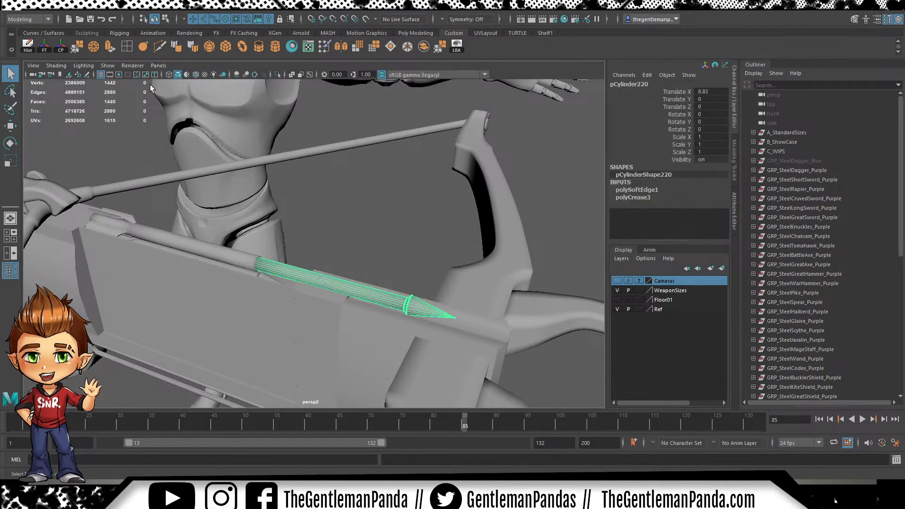
pyautogui.click(44, 47)
pyautogui.press('w')
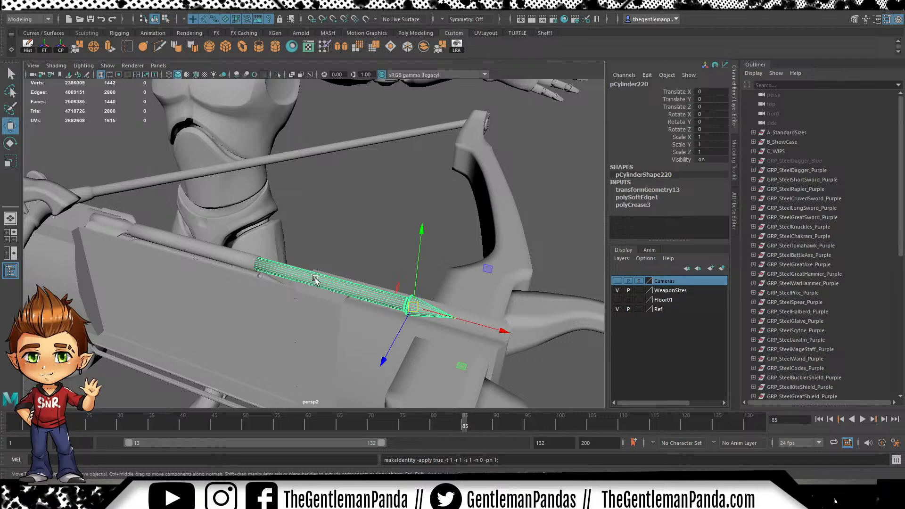
pyautogui.press('q')
pyautogui.click(342, 223)
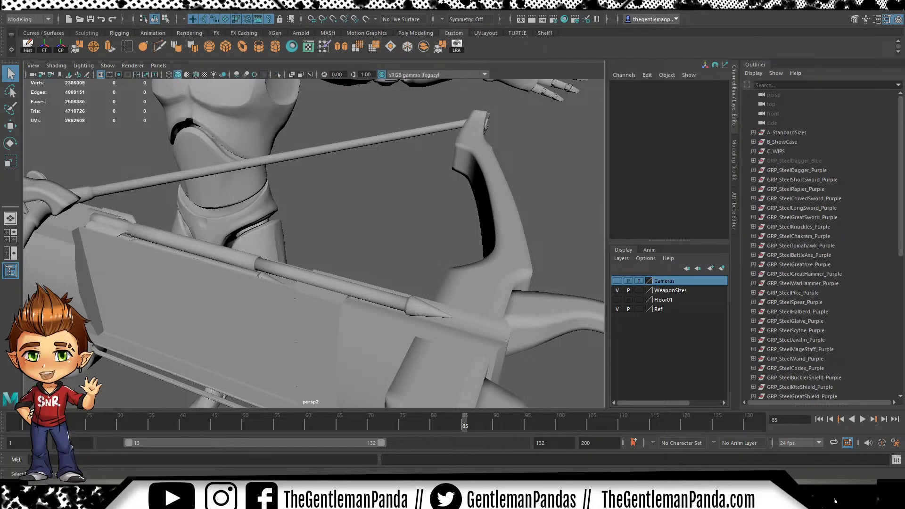
# Examine how the bow arms, rail, bolt and string mechanism fit together on the crossbow, highlighting the bow arms
pyautogui.keyDown('alt'); pyautogui.moveTo(323, 231); pyautogui.dragTo(342, 224); pyautogui.keyUp('alt')
pyautogui.scroll(-3, 338, 232)
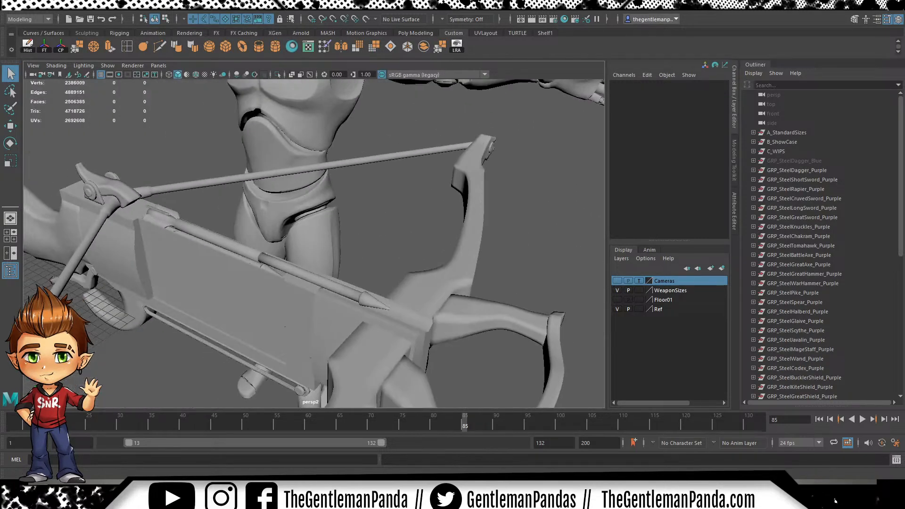
pyautogui.keyDown('alt'); pyautogui.moveTo(276, 246); pyautogui.dragTo(289, 232); pyautogui.keyUp('alt')
pyautogui.click(287, 300)
pyautogui.keyDown('alt'); pyautogui.moveTo(288, 301); pyautogui.dragTo(335, 264); pyautogui.keyUp('alt')
pyautogui.click(348, 273)
pyautogui.keyDown('alt'); pyautogui.moveTo(431, 298); pyautogui.dragTo(262, 284); pyautogui.keyUp('alt')
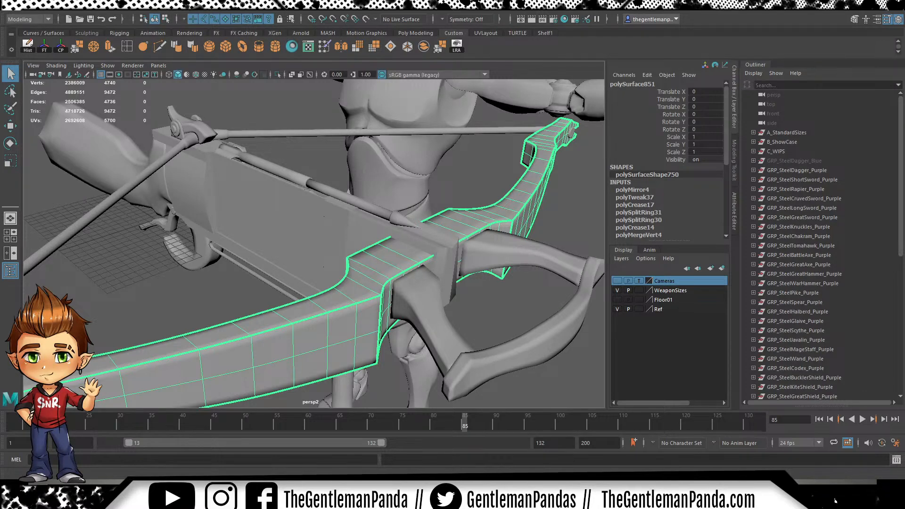
pyautogui.keyDown('alt'); pyautogui.moveTo(302, 198); pyautogui.dragTo(315, 184); pyautogui.keyUp('alt')
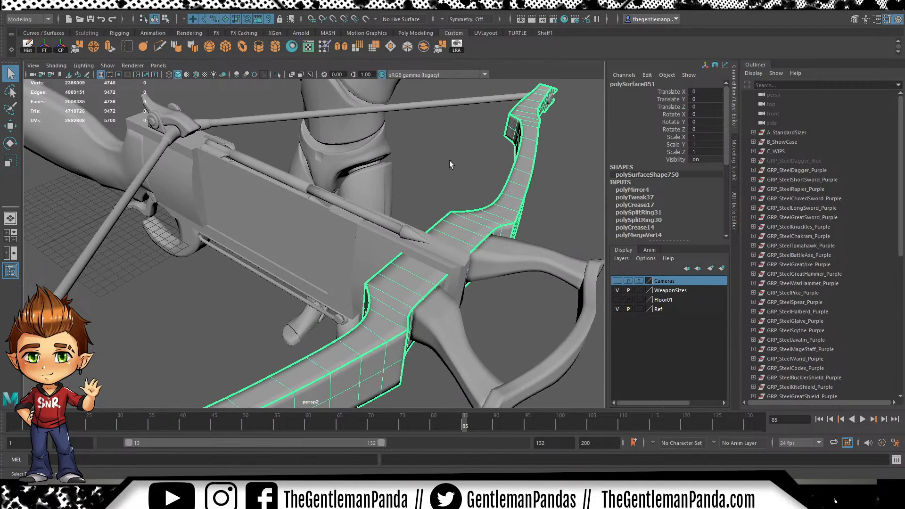
pyautogui.scroll(-5, 368, 158)
pyautogui.click(488, 212)
pyautogui.keyDown('alt'); pyautogui.moveTo(487, 212); pyautogui.dragTo(289, 197); pyautogui.keyUp('alt')
pyautogui.keyDown('alt'); pyautogui.moveTo(290, 197); pyautogui.dragTo(522, 323, button='right'); pyautogui.keyUp('alt')
pyautogui.keyDown('alt'); pyautogui.moveTo(521, 323); pyautogui.dragTo(284, 207); pyautogui.keyUp('alt')
pyautogui.moveTo(349, 228)
pyautogui.keyDown('alt'); pyautogui.mouseDown()
pyautogui.moveTo(369, 228)
pyautogui.moveTo(363, 237)
pyautogui.mouseUp(); pyautogui.keyUp('alt')
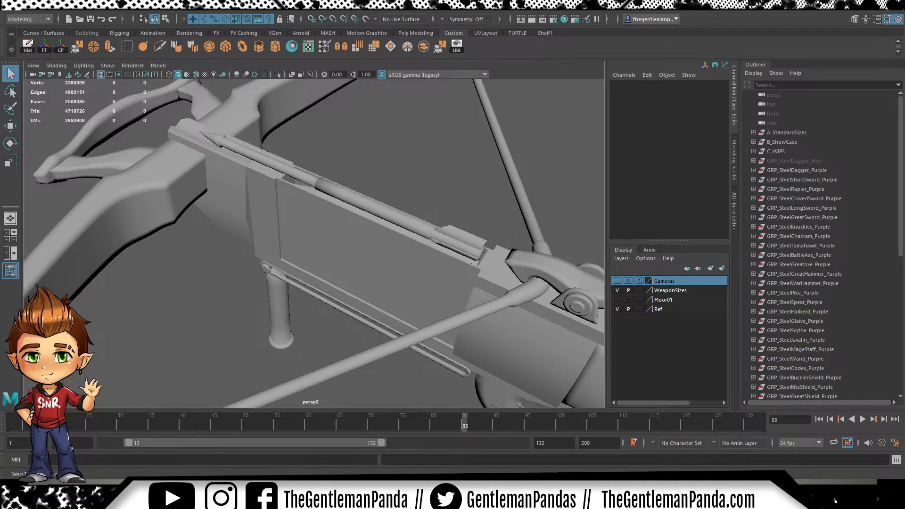
# Examine the crossbow's scale against the mannequin and the surrounding weapon set
pyautogui.scroll(-15, 320, 220)
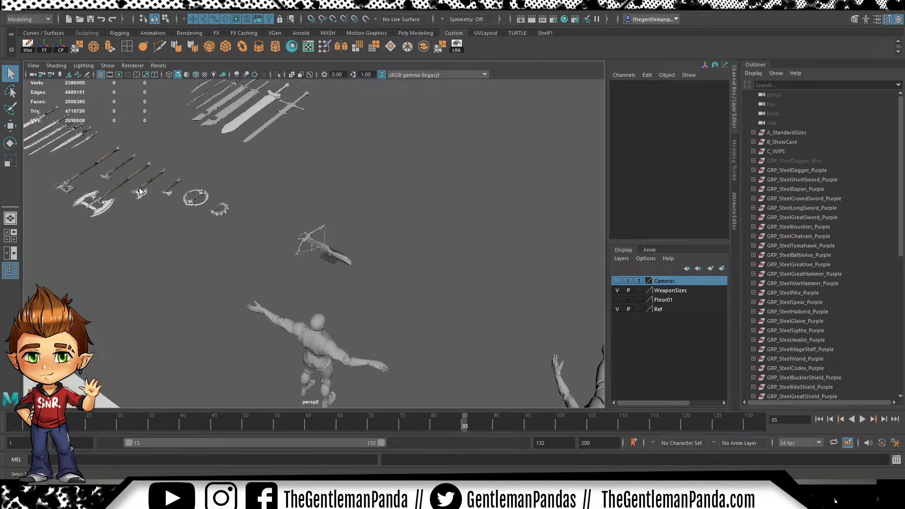
pyautogui.keyDown('alt'); pyautogui.moveTo(320, 219); pyautogui.dragTo(265, 258); pyautogui.keyUp('alt')
pyautogui.keyDown('alt'); pyautogui.moveTo(236, 265); pyautogui.dragTo(462, 295, button='right'); pyautogui.keyUp('alt')
pyautogui.keyDown('alt'); pyautogui.moveTo(344, 293); pyautogui.dragTo(344, 245); pyautogui.keyUp('alt')
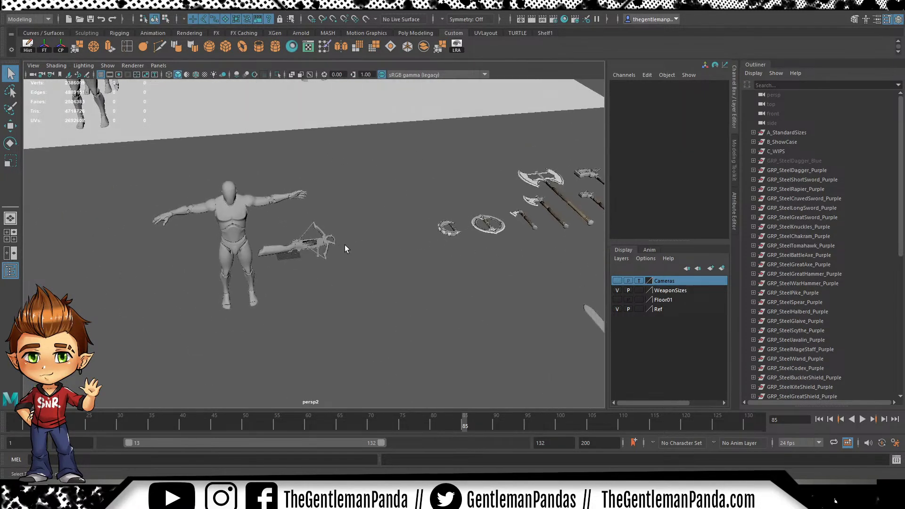
pyautogui.scroll(3, 344, 244)
pyautogui.scroll(2, 361, 241)
pyautogui.moveTo(243, 194)
pyautogui.keyDown('alt'); pyautogui.mouseDown()
pyautogui.moveTo(329, 196)
pyautogui.moveTo(244, 210)
pyautogui.mouseUp(); pyautogui.keyUp('alt')
pyautogui.scroll(5, 244, 210)
pyautogui.keyDown('alt'); pyautogui.moveTo(198, 224); pyautogui.dragTo(338, 229, button='middle'); pyautogui.keyUp('alt')
pyautogui.keyDown('alt'); pyautogui.moveTo(338, 228); pyautogui.dragTo(543, 302); pyautogui.keyUp('alt')
# Duplicate the crossbow's stock and move the copy beside the original to Translate Z 16.765
pyautogui.click(300, 193)
pyautogui.hotkey('ctrl', 'd')
pyautogui.press('w')
pyautogui.scroll(-5, 520, 228)
pyautogui.keyDown('alt'); pyautogui.moveTo(519, 228); pyautogui.dragTo(455, 313); pyautogui.keyUp('alt')
pyautogui.click(476, 323)
pyautogui.scroll(10, 338, 261)
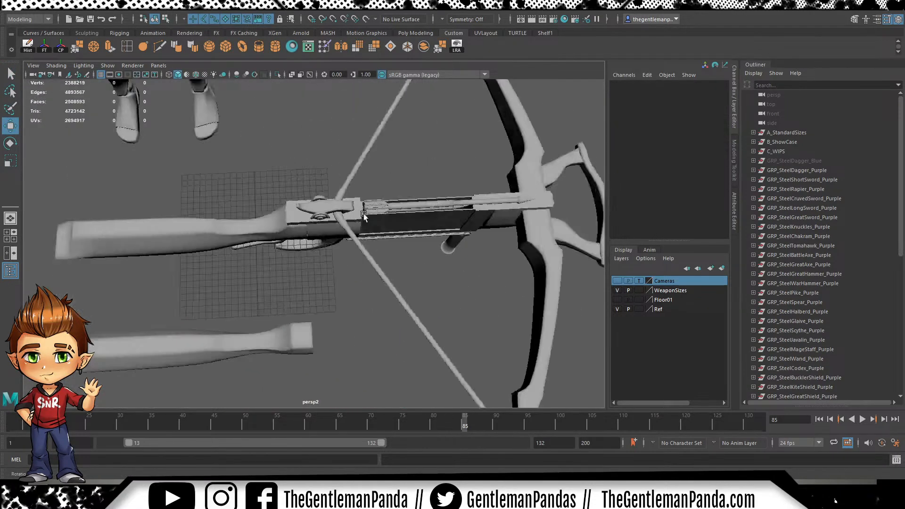
# Try to shift the front part of the bolt along the X axis and undo the moves
pyautogui.click(323, 235)
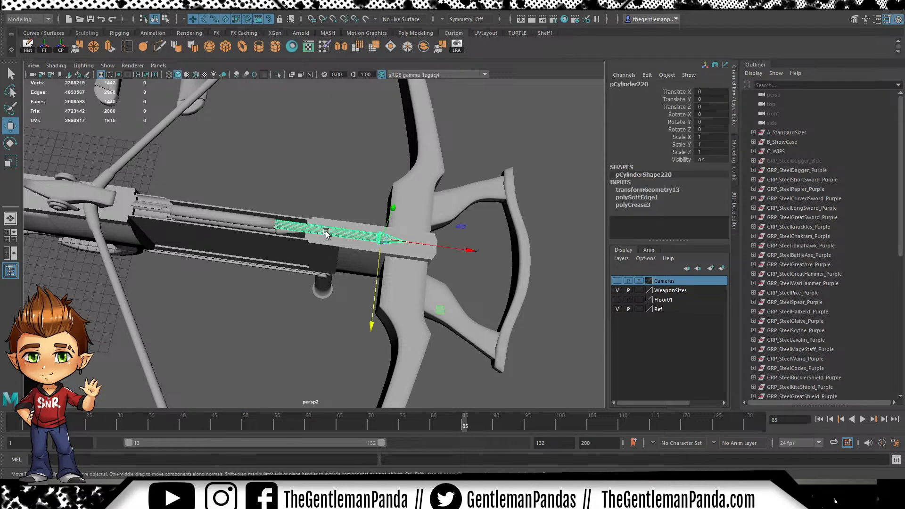
pyautogui.press('f')
pyautogui.keyDown('alt'); pyautogui.moveTo(355, 266); pyautogui.dragTo(453, 242); pyautogui.keyUp('alt')
pyautogui.moveTo(547, 278)
pyautogui.mouseDown()
pyautogui.moveTo(516, 277)
pyautogui.moveTo(551, 282)
pyautogui.mouseUp()
pyautogui.hotkey('ctrl', 'z')
pyautogui.keyDown('alt'); pyautogui.moveTo(195, 191); pyautogui.dragTo(303, 174); pyautogui.keyUp('alt')
pyautogui.click(290, 145)
pyautogui.click(306, 229)
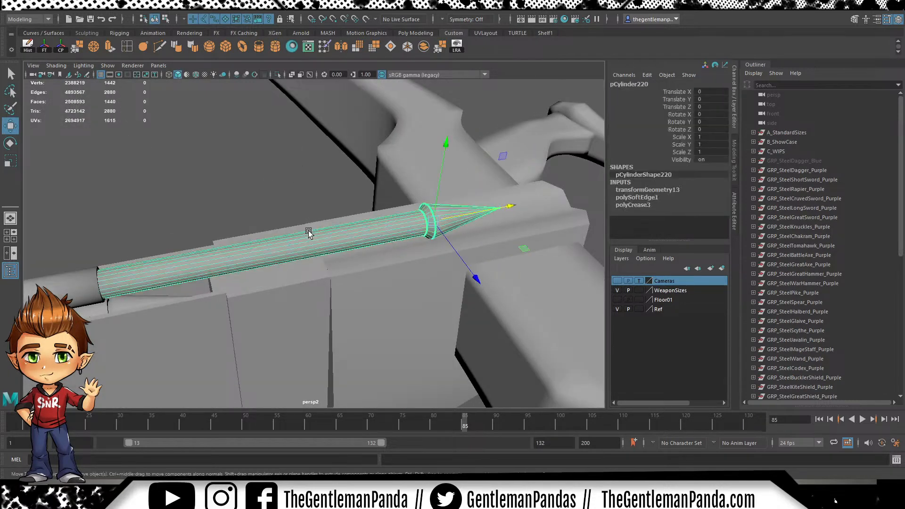
pyautogui.click(283, 196)
pyautogui.click(468, 218)
pyautogui.moveTo(490, 211); pyautogui.dragTo(519, 205)
pyautogui.hotkey('ctrl', 'z')
pyautogui.click(267, 160)
# Select the duplicated stock and examine its side profile and wireframe next to the crossbow
pyautogui.keyDown('alt'); pyautogui.moveTo(267, 161); pyautogui.dragTo(146, 173, button='right'); pyautogui.keyUp('alt')
pyautogui.keyDown('alt'); pyautogui.moveTo(146, 173); pyautogui.dragTo(270, 148); pyautogui.keyUp('alt')
pyautogui.keyDown('alt'); pyautogui.moveTo(271, 148); pyautogui.dragTo(147, 177, button='right'); pyautogui.keyUp('alt')
pyautogui.keyDown('alt'); pyautogui.moveTo(148, 177); pyautogui.dragTo(321, 207, button='middle'); pyautogui.keyUp('alt')
pyautogui.keyDown('alt'); pyautogui.moveTo(321, 206); pyautogui.dragTo(163, 246); pyautogui.keyUp('alt')
pyautogui.click(365, 303)
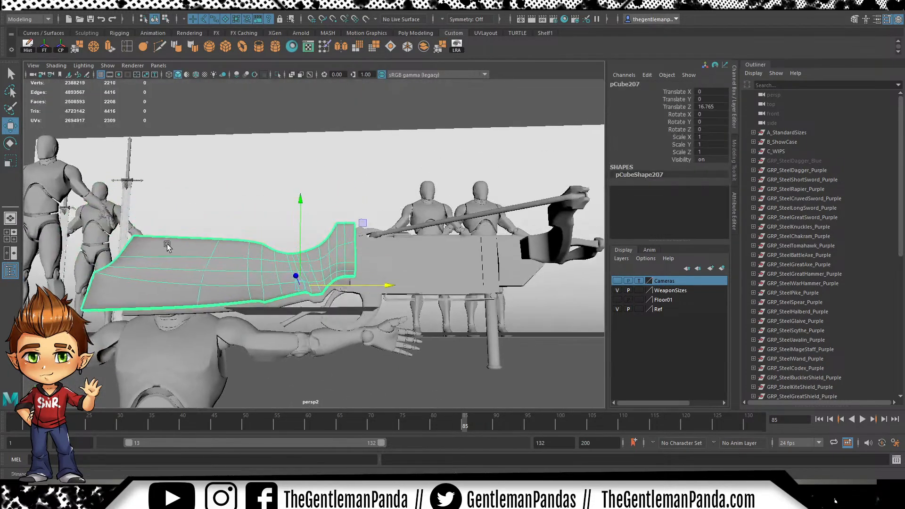
pyautogui.keyDown('alt'); pyautogui.moveTo(164, 246); pyautogui.dragTo(358, 278, button='right'); pyautogui.keyUp('alt')
pyautogui.keyDown('alt'); pyautogui.moveTo(357, 278); pyautogui.dragTo(378, 307); pyautogui.keyUp('alt')
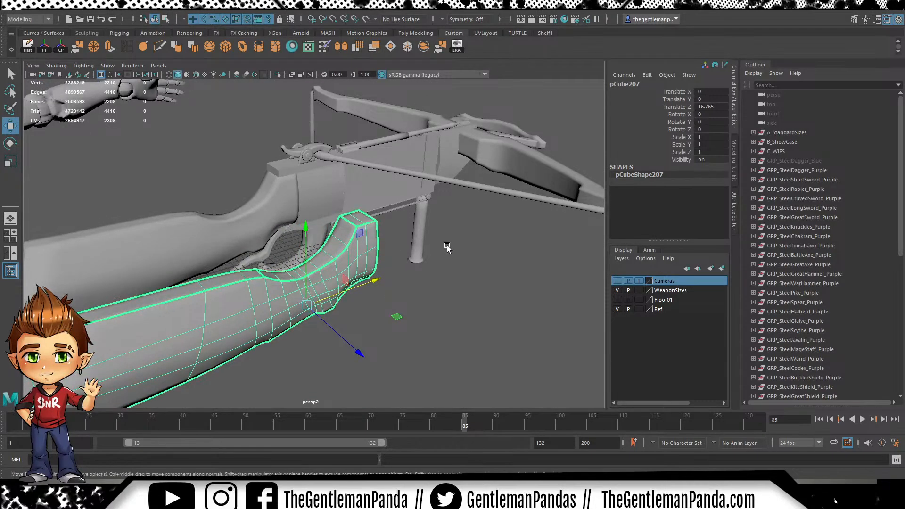
pyautogui.click(454, 303)
# Compare the duplicated stock with the full crossbow from several angles and highlight the wireframes of all parts together
pyautogui.scroll(-5, 330, 195)
pyautogui.scroll(-7, 524, 340)
pyautogui.keyDown('alt'); pyautogui.moveTo(538, 270); pyautogui.dragTo(353, 246); pyautogui.keyUp('alt')
pyautogui.keyDown('alt'); pyautogui.moveTo(353, 246); pyautogui.dragTo(422, 285, button='right'); pyautogui.keyUp('alt')
pyautogui.keyDown('alt'); pyautogui.moveTo(422, 285); pyautogui.dragTo(479, 294, button='middle'); pyautogui.keyUp('alt')
pyautogui.keyDown('alt'); pyautogui.moveTo(479, 295); pyautogui.dragTo(390, 287); pyautogui.keyUp('alt')
pyautogui.keyDown('alt'); pyautogui.moveTo(390, 286); pyautogui.dragTo(415, 319, button='right'); pyautogui.keyUp('alt')
pyautogui.keyDown('alt'); pyautogui.moveTo(284, 318); pyautogui.dragTo(367, 310, button='middle'); pyautogui.keyUp('alt')
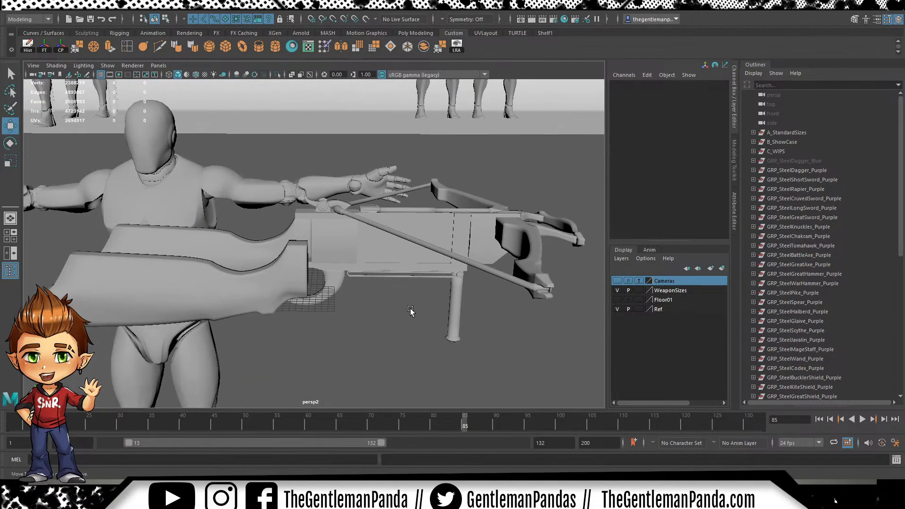
pyautogui.keyDown('alt'); pyautogui.moveTo(366, 259); pyautogui.dragTo(413, 194); pyautogui.keyUp('alt')
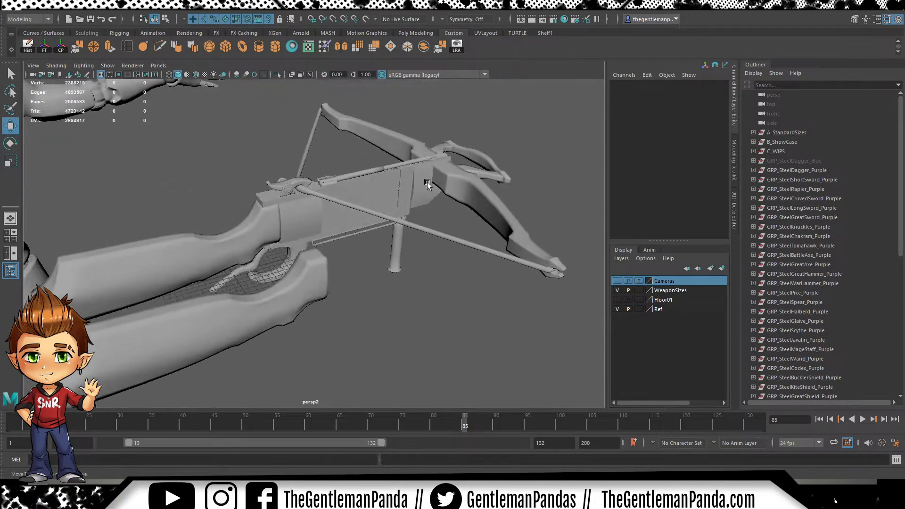
pyautogui.moveTo(505, 115); pyautogui.dragTo(229, 294)
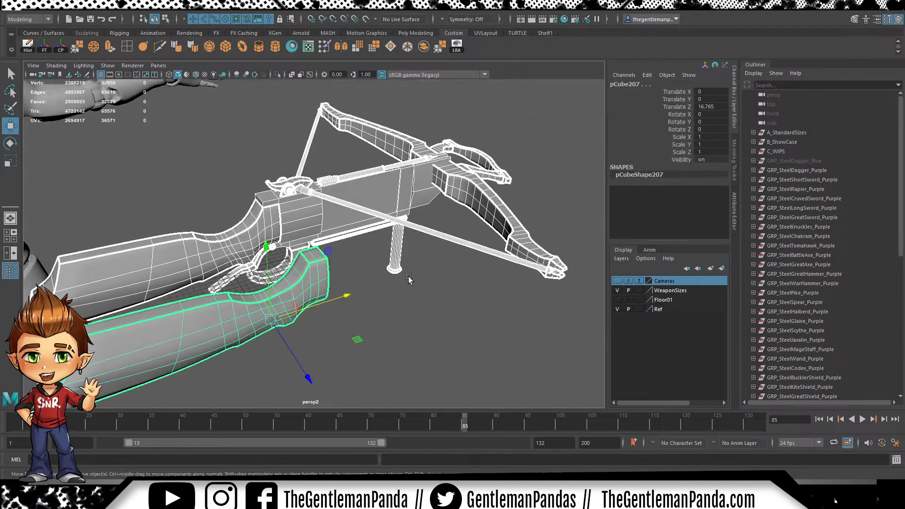
pyautogui.click(430, 297)
# Move the duplicated stock farther from the crossbow to Translate Z 35.513 and deselect it
pyautogui.keyDown('alt'); pyautogui.moveTo(430, 296); pyautogui.dragTo(428, 270); pyautogui.keyUp('alt')
pyautogui.keyDown('alt'); pyautogui.moveTo(428, 269); pyautogui.dragTo(268, 278, button='right'); pyautogui.keyUp('alt')
pyautogui.keyDown('alt'); pyautogui.moveTo(268, 279); pyautogui.dragTo(302, 299); pyautogui.keyUp('alt')
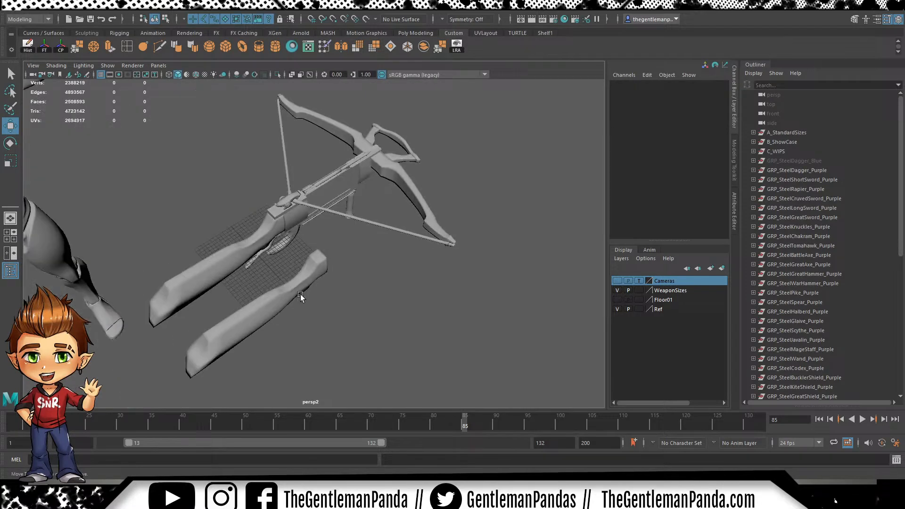
pyautogui.click(299, 294)
pyautogui.moveTo(355, 353); pyautogui.dragTo(409, 409)
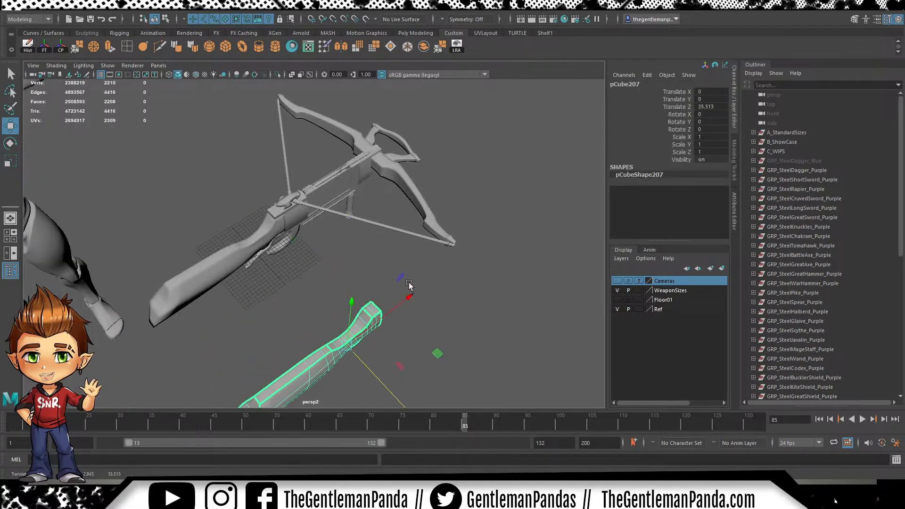
pyautogui.click(451, 268)
# Examine the full crossbow and the separated stock copy from the side, from above and beside the mannequin
pyautogui.keyDown('alt'); pyautogui.moveTo(464, 294); pyautogui.dragTo(418, 270); pyautogui.keyUp('alt')
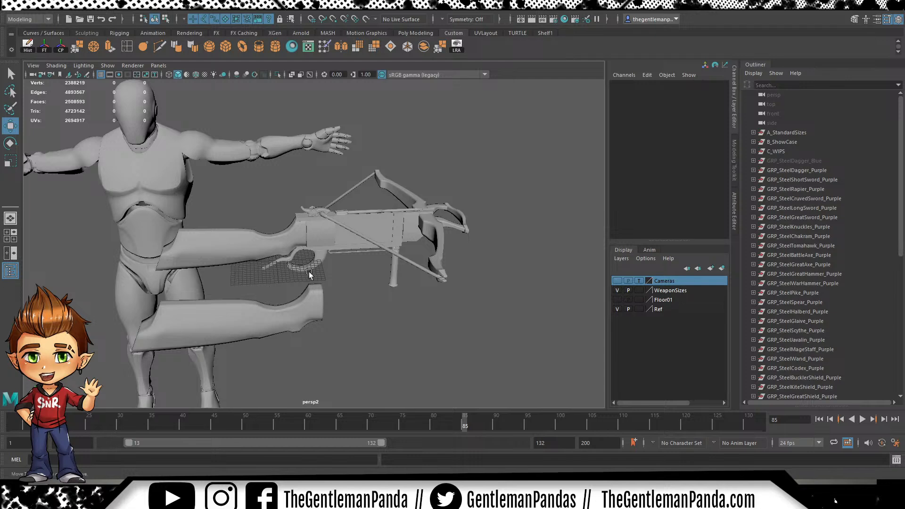
pyautogui.keyDown('alt'); pyautogui.moveTo(353, 234); pyautogui.dragTo(386, 238); pyautogui.keyUp('alt')
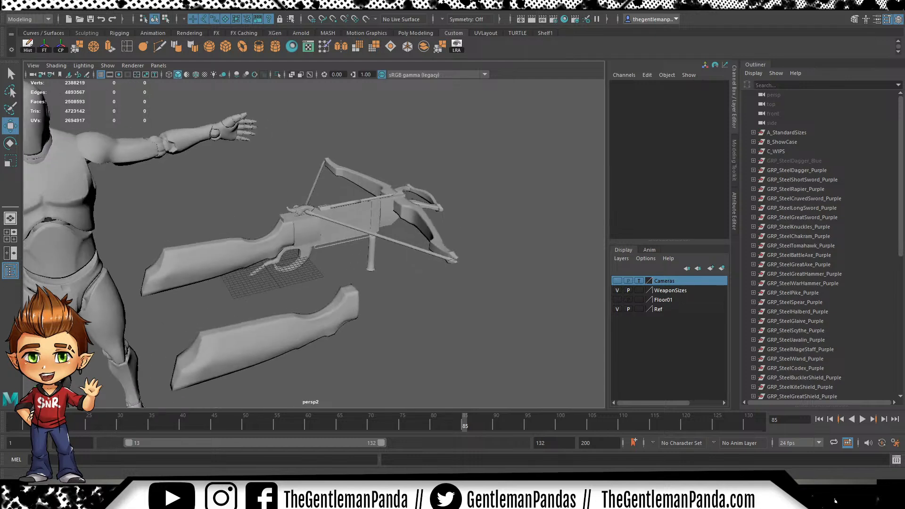
pyautogui.scroll(5, 370, 252)
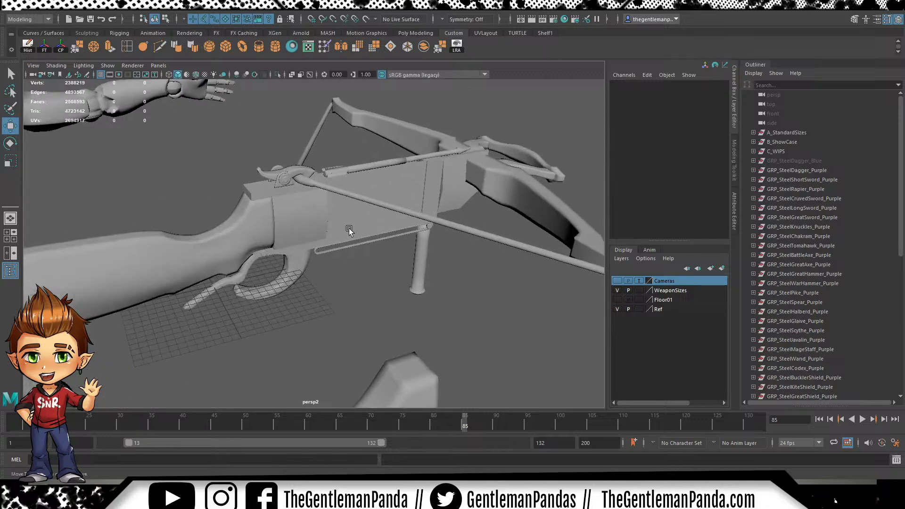
pyautogui.keyDown('alt'); pyautogui.moveTo(369, 253); pyautogui.dragTo(360, 286, button='middle'); pyautogui.keyUp('alt')
pyautogui.keyDown('alt'); pyautogui.moveTo(360, 286); pyautogui.dragTo(190, 244); pyautogui.keyUp('alt')
pyautogui.keyDown('alt'); pyautogui.moveTo(190, 245); pyautogui.dragTo(422, 275, button='right'); pyautogui.keyUp('alt')
pyautogui.keyDown('alt'); pyautogui.moveTo(422, 274); pyautogui.dragTo(445, 247); pyautogui.keyUp('alt')
pyautogui.keyDown('alt'); pyautogui.moveTo(444, 246); pyautogui.dragTo(249, 227, button='right'); pyautogui.keyUp('alt')
pyautogui.keyDown('alt'); pyautogui.moveTo(250, 226); pyautogui.dragTo(366, 265); pyautogui.keyUp('alt')
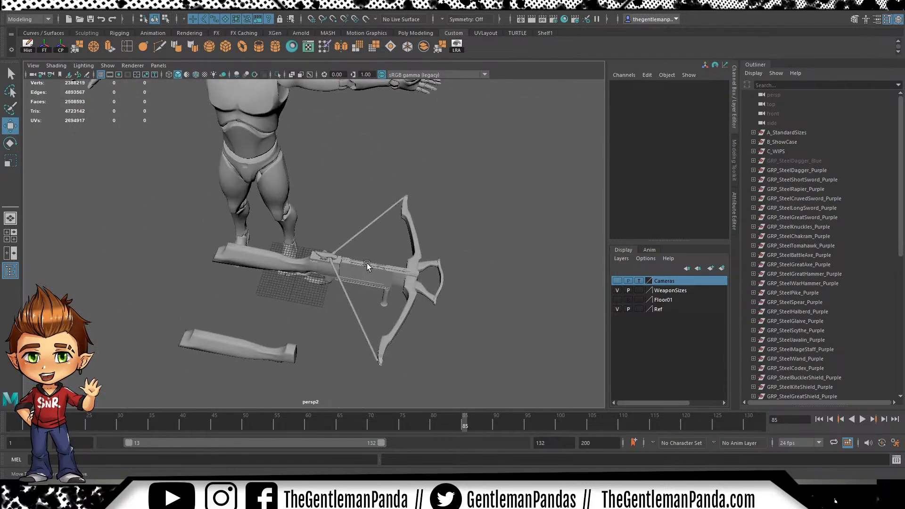
pyautogui.keyDown('alt'); pyautogui.moveTo(428, 197); pyautogui.dragTo(358, 199); pyautogui.keyUp('alt')
pyautogui.keyDown('alt'); pyautogui.moveTo(358, 199); pyautogui.dragTo(454, 230, button='right'); pyautogui.keyUp('alt')
pyautogui.keyDown('alt'); pyautogui.moveTo(454, 230); pyautogui.dragTo(375, 297, button='middle'); pyautogui.keyUp('alt')
pyautogui.keyDown('alt'); pyautogui.moveTo(376, 297); pyautogui.dragTo(466, 277); pyautogui.keyUp('alt')
pyautogui.keyDown('alt'); pyautogui.moveTo(467, 277); pyautogui.dragTo(269, 231, button='right'); pyautogui.keyUp('alt')
pyautogui.keyDown('alt'); pyautogui.moveTo(268, 231); pyautogui.dragTo(311, 151, button='middle'); pyautogui.keyUp('alt')
# Frame the duplicated stock and examine its silhouette and topology against the crossbow
pyautogui.click(344, 264)
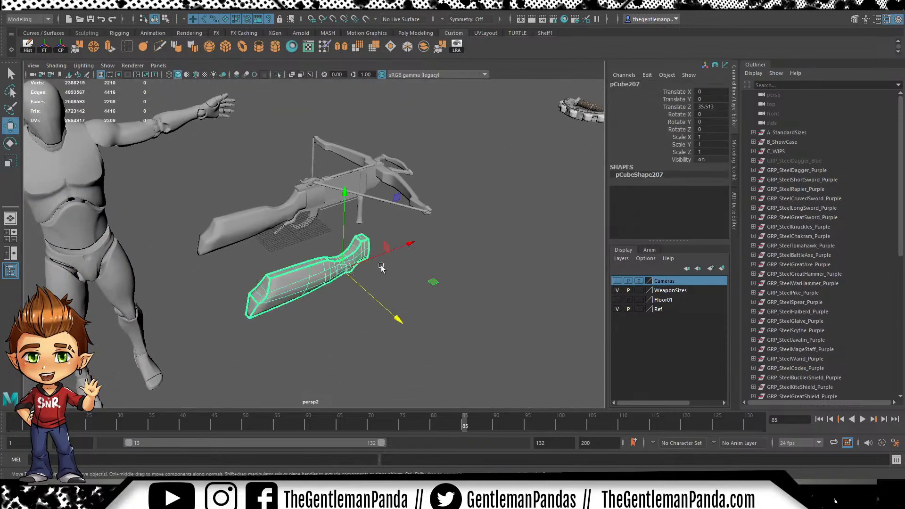
pyautogui.press('f')
pyautogui.keyDown('alt'); pyautogui.moveTo(470, 224); pyautogui.dragTo(416, 194); pyautogui.keyUp('alt')
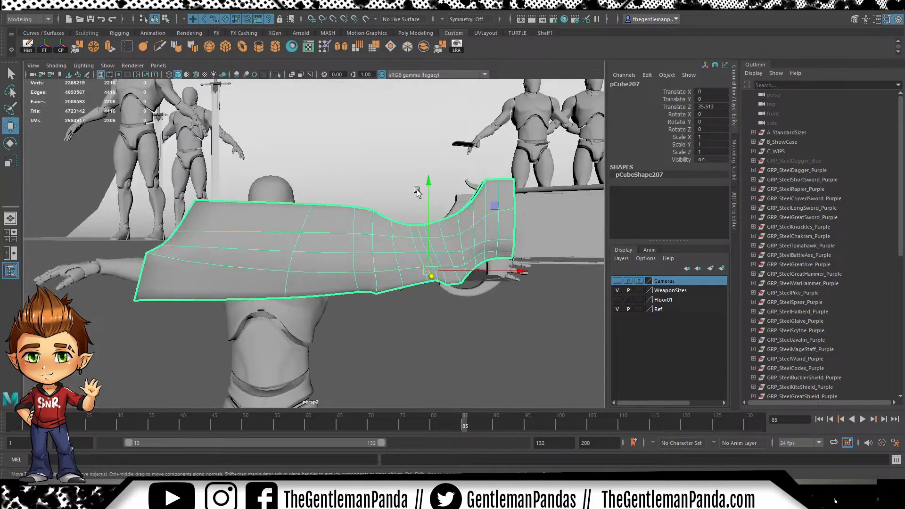
pyautogui.keyDown('alt'); pyautogui.moveTo(416, 194); pyautogui.dragTo(309, 239, button='middle'); pyautogui.keyUp('alt')
pyautogui.keyDown('alt'); pyautogui.moveTo(310, 239); pyautogui.dragTo(294, 217); pyautogui.keyUp('alt')
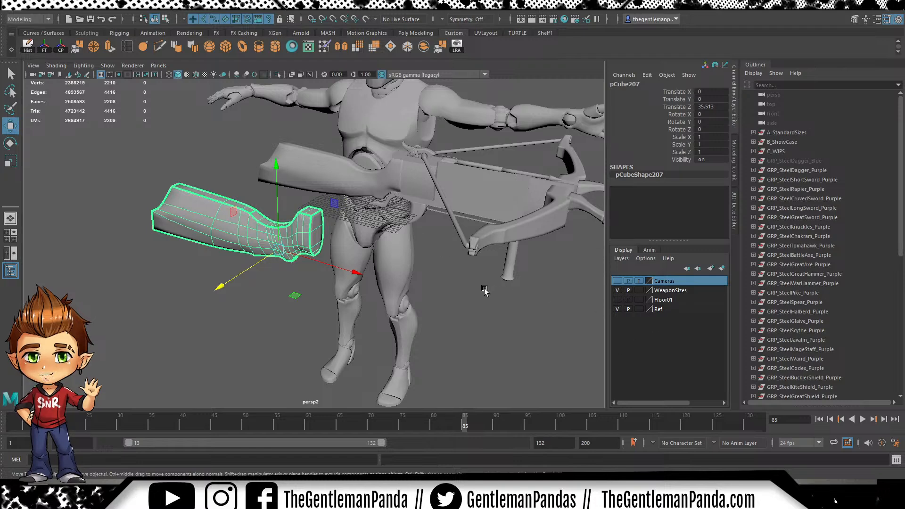
pyautogui.click(468, 339)
pyautogui.keyDown('alt'); pyautogui.moveTo(348, 270); pyautogui.dragTo(388, 256); pyautogui.keyUp('alt')
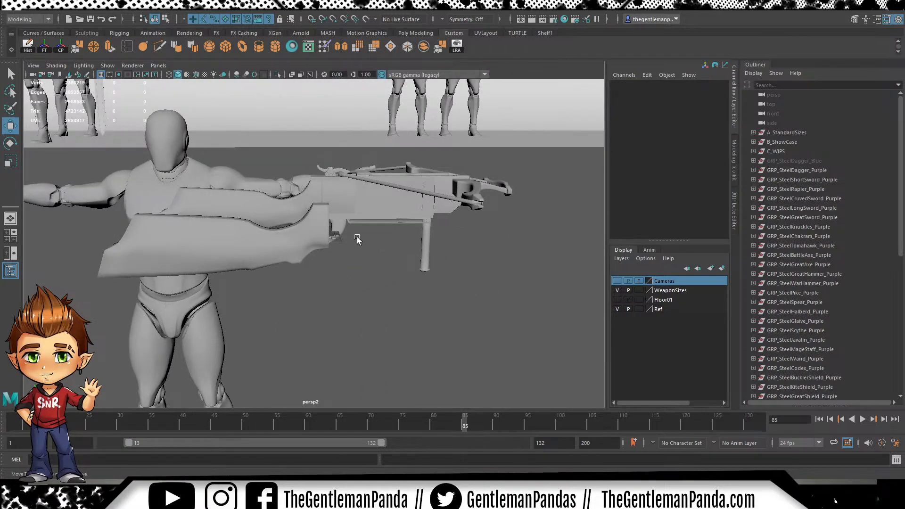
# Examine the crossbow and the separated stock copy beside the mannequin from several angles, with the mannequin's arm deselected
pyautogui.keyDown('alt'); pyautogui.moveTo(358, 239); pyautogui.dragTo(366, 288, button='middle'); pyautogui.keyUp('alt')
pyautogui.keyDown('alt'); pyautogui.moveTo(365, 288); pyautogui.dragTo(385, 307); pyautogui.keyUp('alt')
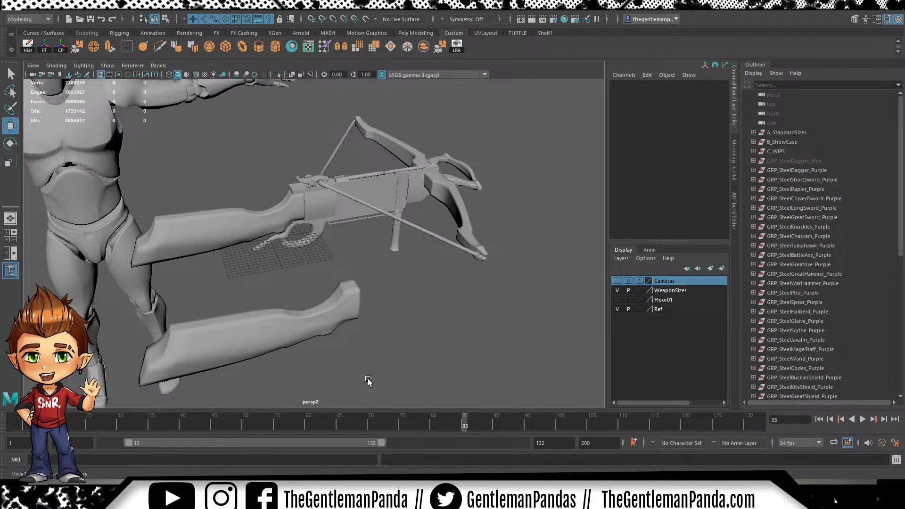
pyautogui.keyDown('alt'); pyautogui.moveTo(493, 308); pyautogui.dragTo(434, 263, button='right'); pyautogui.keyUp('alt')
pyautogui.keyDown('alt'); pyautogui.moveTo(434, 262); pyautogui.dragTo(420, 289); pyautogui.keyUp('alt')
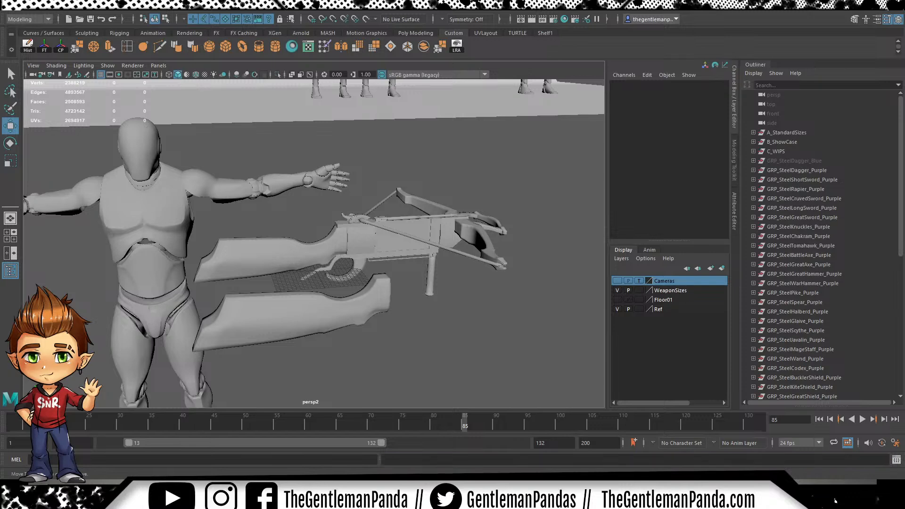
pyautogui.keyDown('alt'); pyautogui.moveTo(441, 304); pyautogui.dragTo(424, 303, button='middle'); pyautogui.keyUp('alt')
pyautogui.keyDown('alt'); pyautogui.moveTo(424, 303); pyautogui.dragTo(323, 241); pyautogui.keyUp('alt')
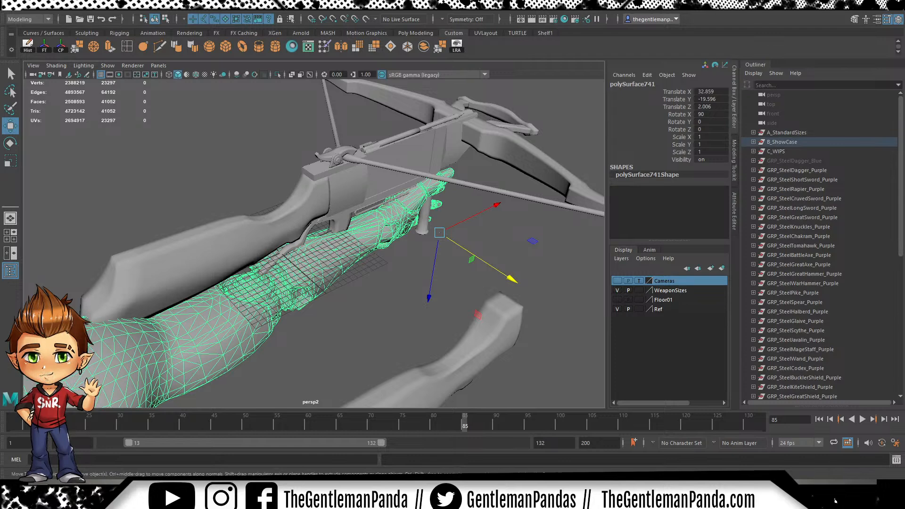
pyautogui.click(400, 309)
pyautogui.keyDown('alt'); pyautogui.moveTo(400, 309); pyautogui.dragTo(531, 222); pyautogui.keyUp('alt')
pyautogui.keyDown('alt'); pyautogui.moveTo(530, 221); pyautogui.dragTo(464, 220, button='middle'); pyautogui.keyUp('alt')
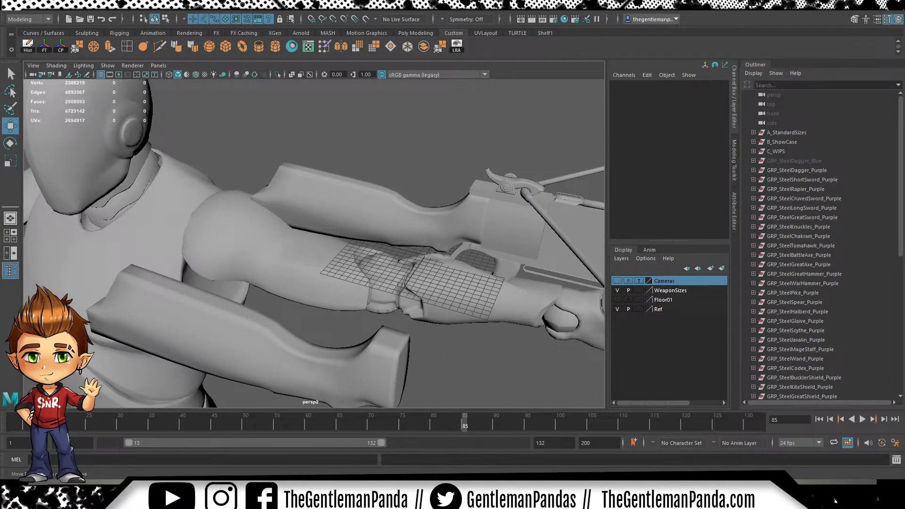
pyautogui.keyDown('alt'); pyautogui.moveTo(465, 198); pyautogui.dragTo(332, 198, button='middle'); pyautogui.keyUp('alt')
pyautogui.keyDown('alt'); pyautogui.moveTo(332, 198); pyautogui.dragTo(365, 181); pyautogui.keyUp('alt')
pyautogui.scroll(-5, 325, 188)
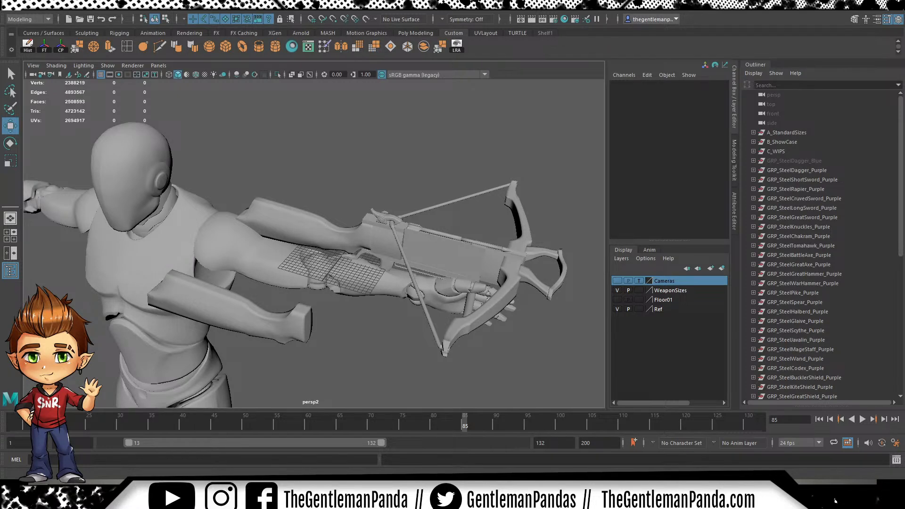
# Switch to the browser to check the YouTube live stream and return to Maya
pyautogui.hotkey('alt', 'Tab')
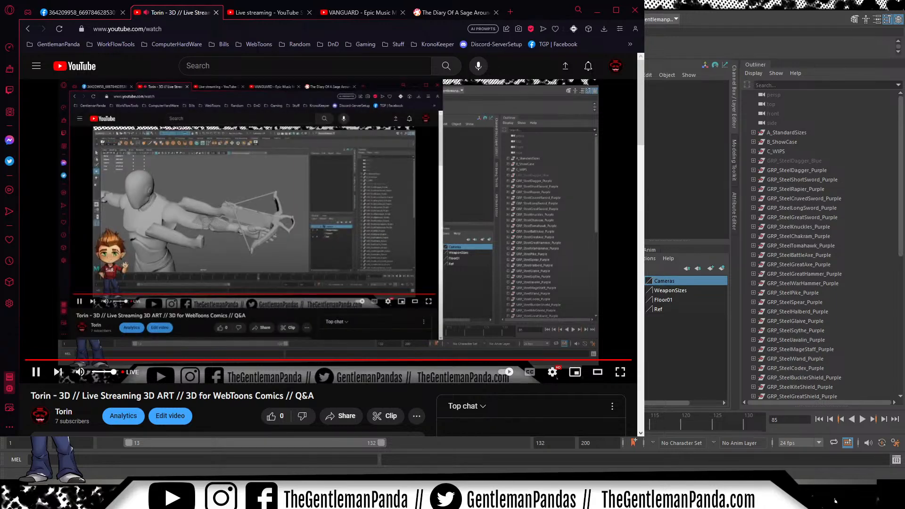
pyautogui.hotkey('alt', 'Tab')
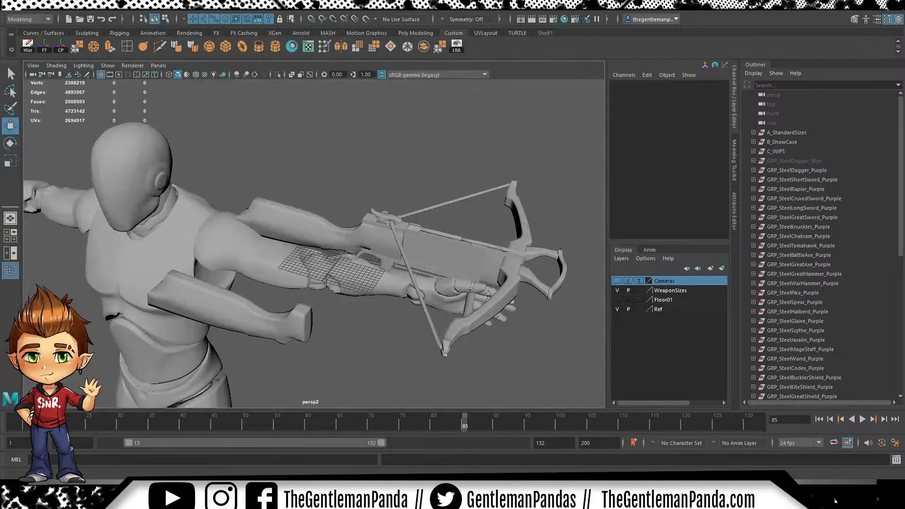
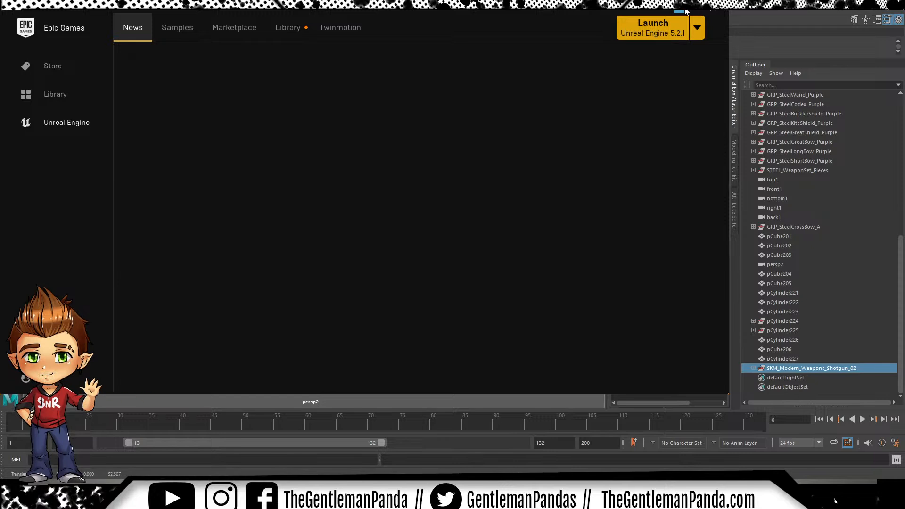
# Undo the last moves of the SKM_Modern_Weapons_Shotgun_02 group
pyautogui.hotkey('ctrl', 'z')
pyautogui.click(807, 356)
pyautogui.click(804, 369)
pyautogui.hotkey('ctrl', 'z')
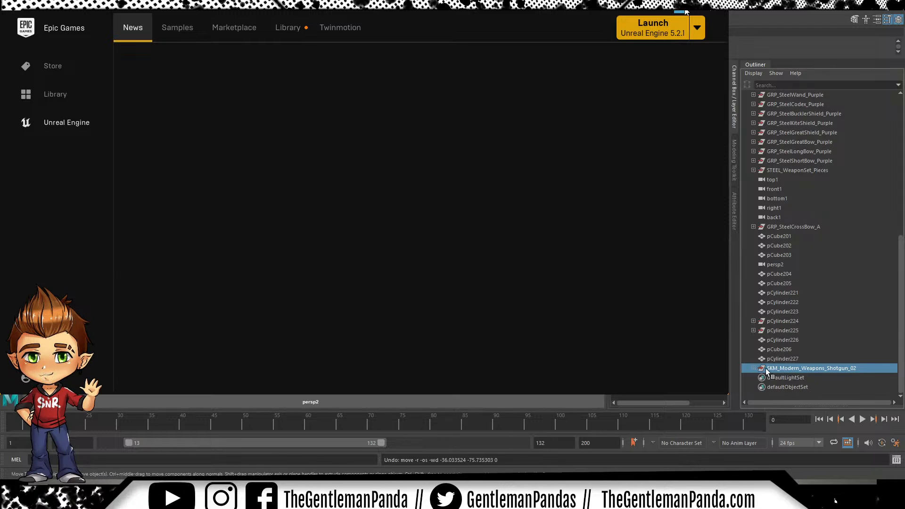
# Expand the SKM_Modern_Weapons_Shotgun_02 group, look through its LodGroup and Root_joint, and clear the selection
pyautogui.click(753, 368)
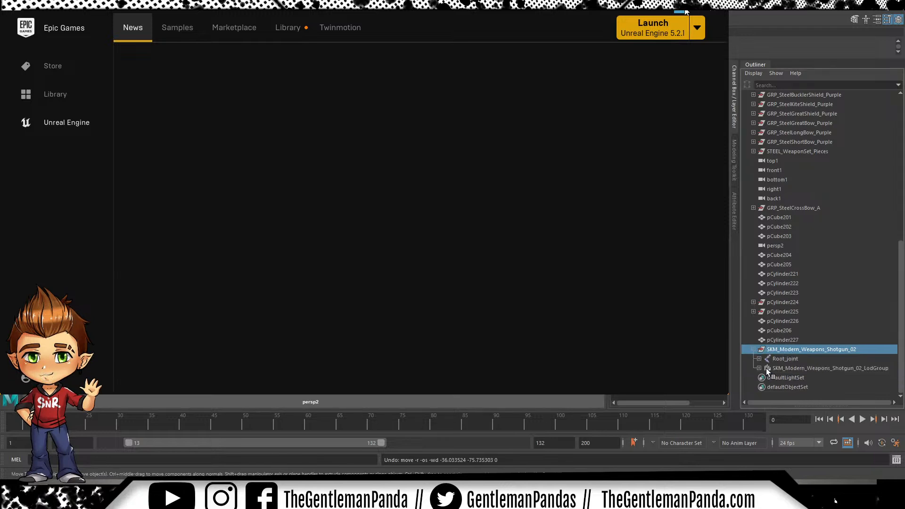
pyautogui.click(804, 367)
pyautogui.click(808, 358)
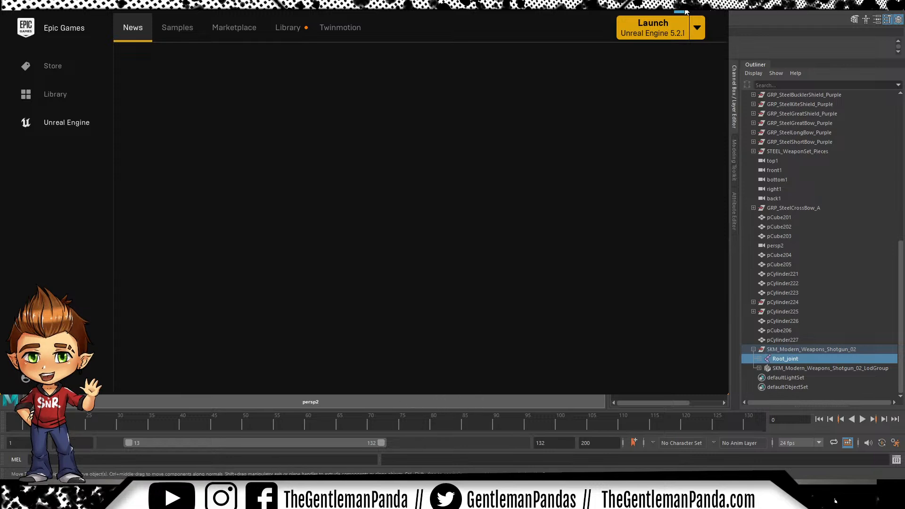
pyautogui.hotkey('alt', 'd')
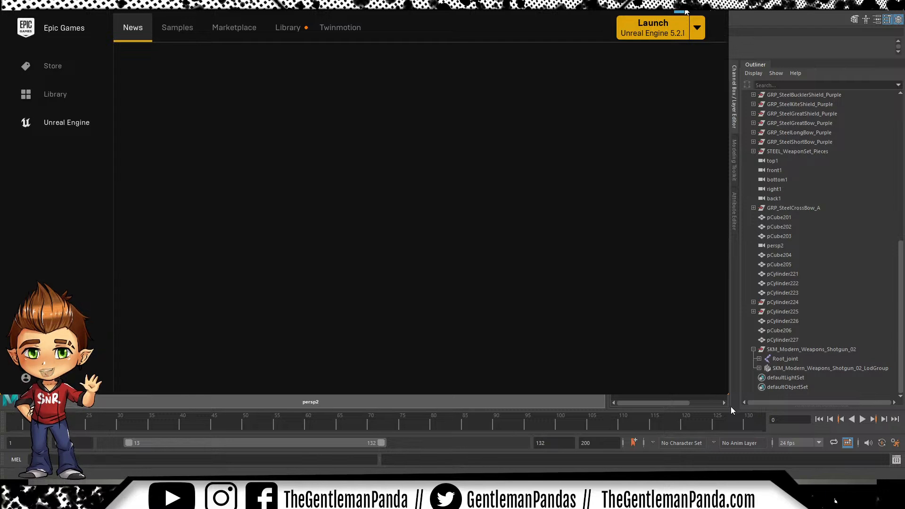
# Expand the SKM_Modern_Weapons_Shotgun_01 group and its LodGroup to list the LOD meshes
pyautogui.scroll(-1, 785, 356)
pyautogui.click(754, 369)
pyautogui.click(759, 378)
pyautogui.scroll(-2, 820, 380)
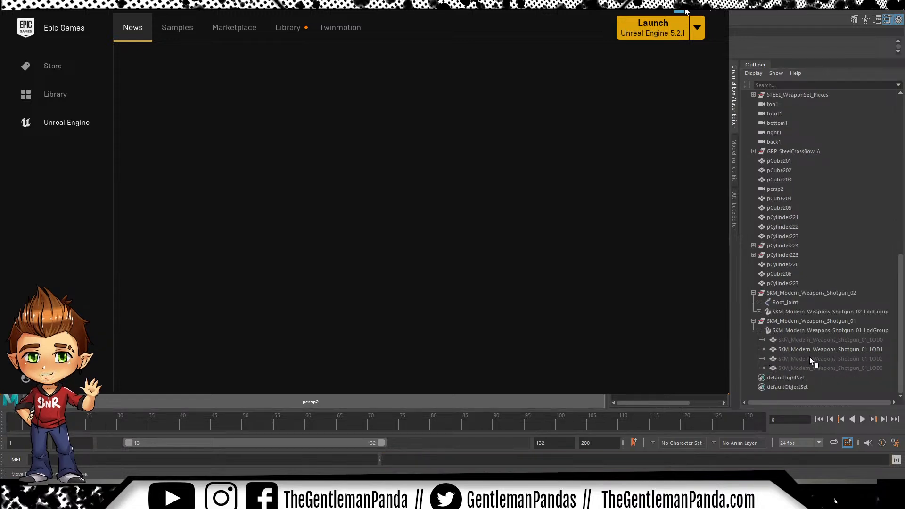
# Hide the SKM_Modern_Weapons_Shotgun_02 group
pyautogui.click(798, 330)
pyautogui.click(801, 320)
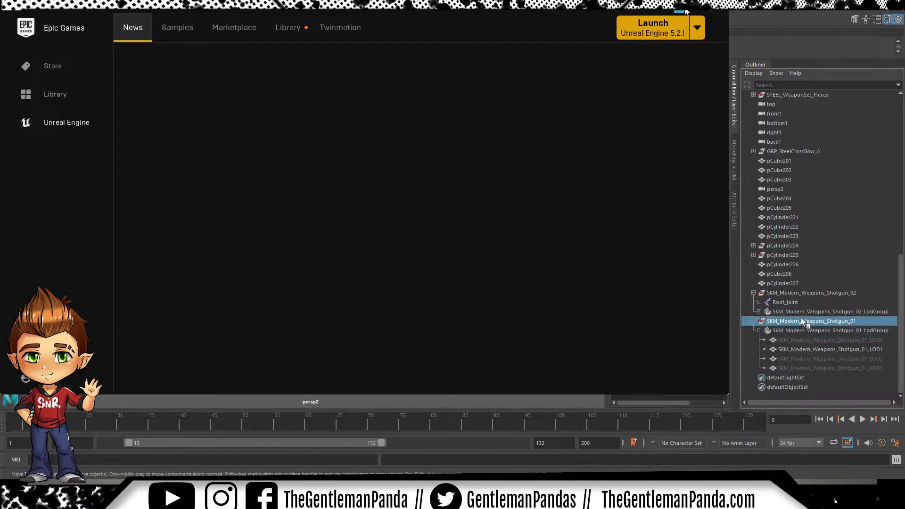
pyautogui.click(806, 293)
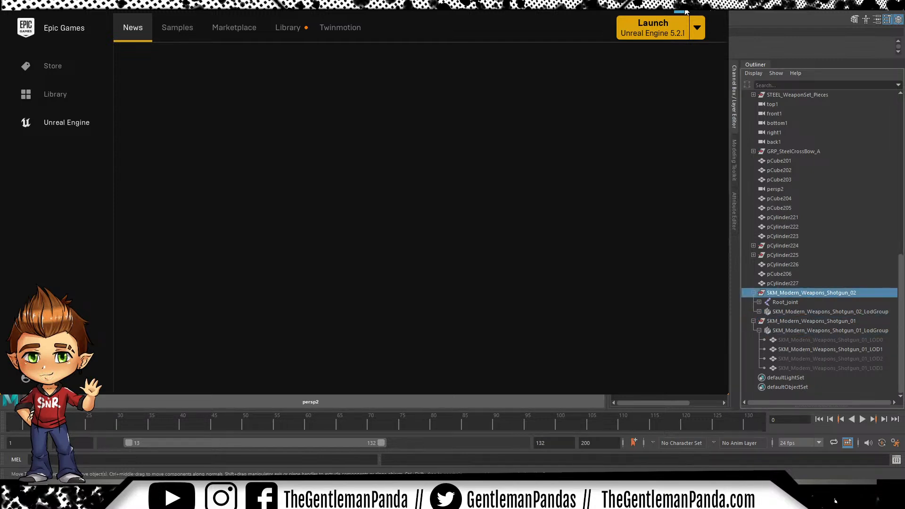
pyautogui.hotkey('ctrl', 'h')
# Move the SKM_Modern_Weapons_Shotgun_01_LOD1 mesh out of its LodGroup to the top level of the scene hierarchy
pyautogui.click(805, 349)
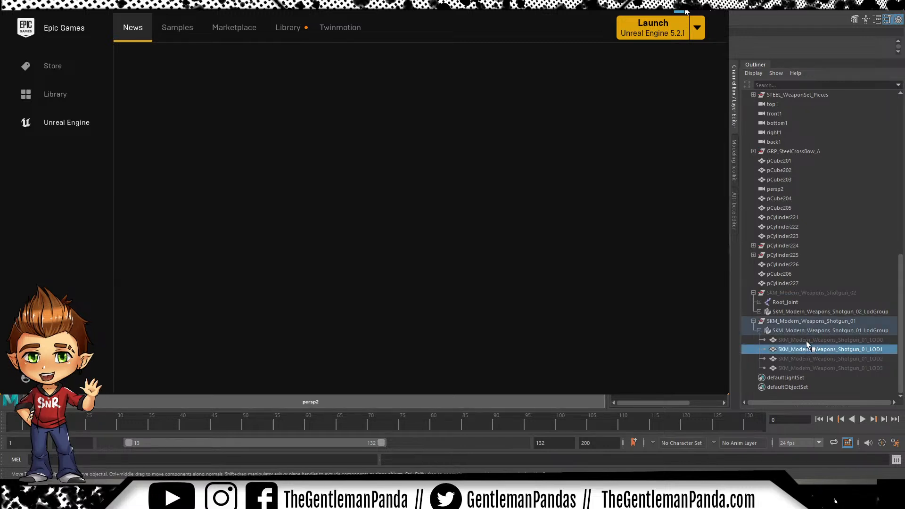
pyautogui.click(805, 302)
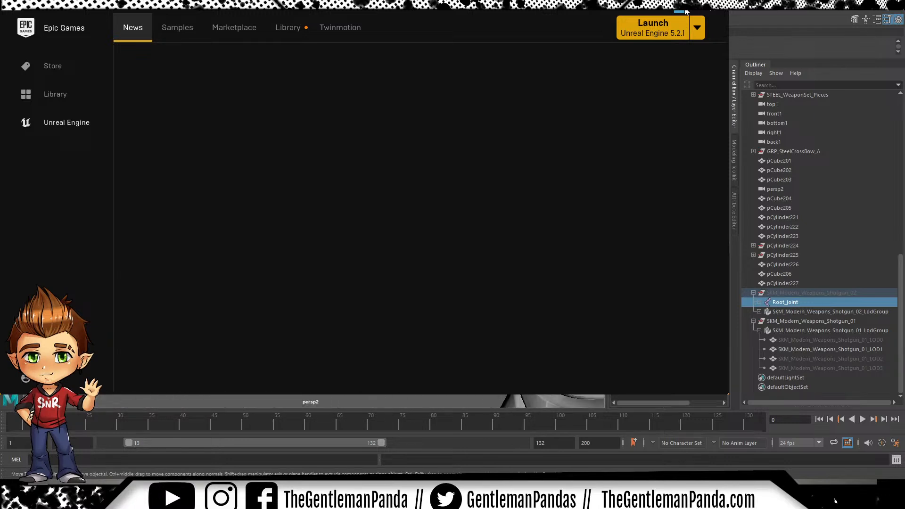
pyautogui.click(830, 350)
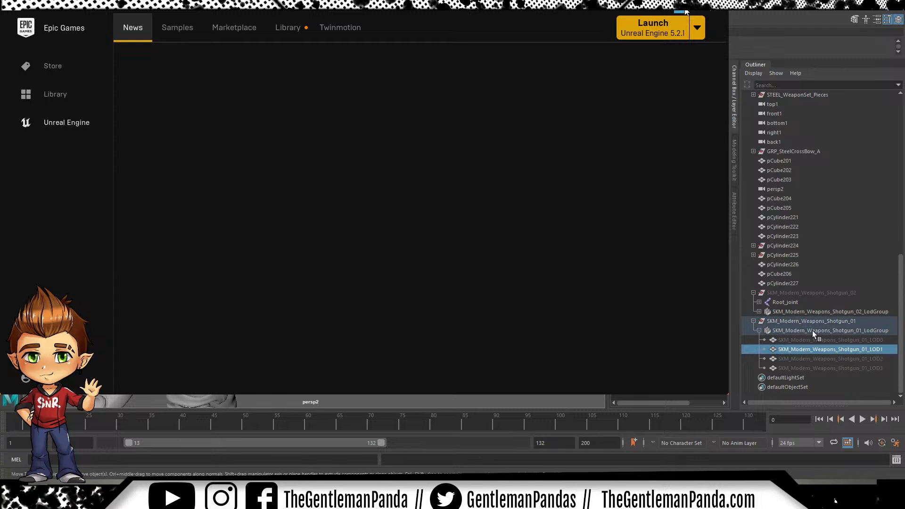
pyautogui.moveTo(817, 349); pyautogui.dragTo(821, 290)
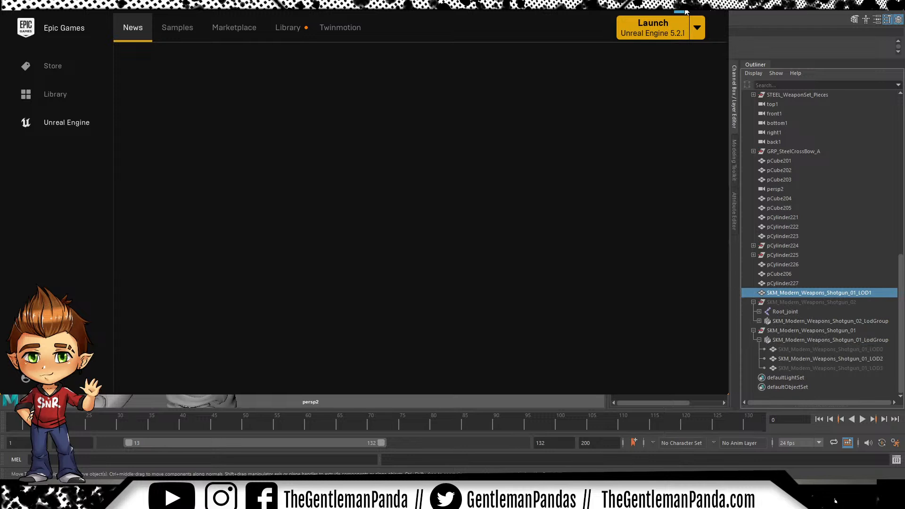
# Collapse the SKM_Modern_Weapons_Shotgun_02 and SKM_Modern_Weapons_Shotgun_01 groups in the scene hierarchy
pyautogui.click(831, 358)
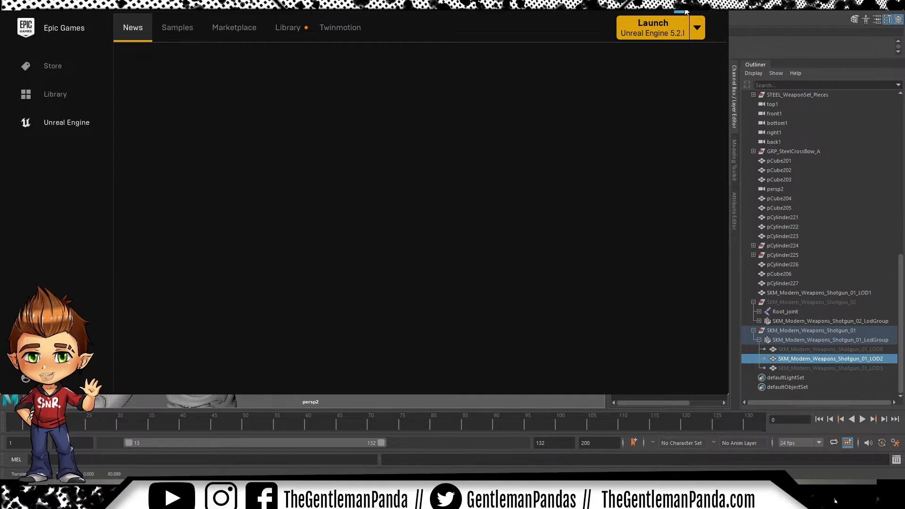
pyautogui.click(818, 293)
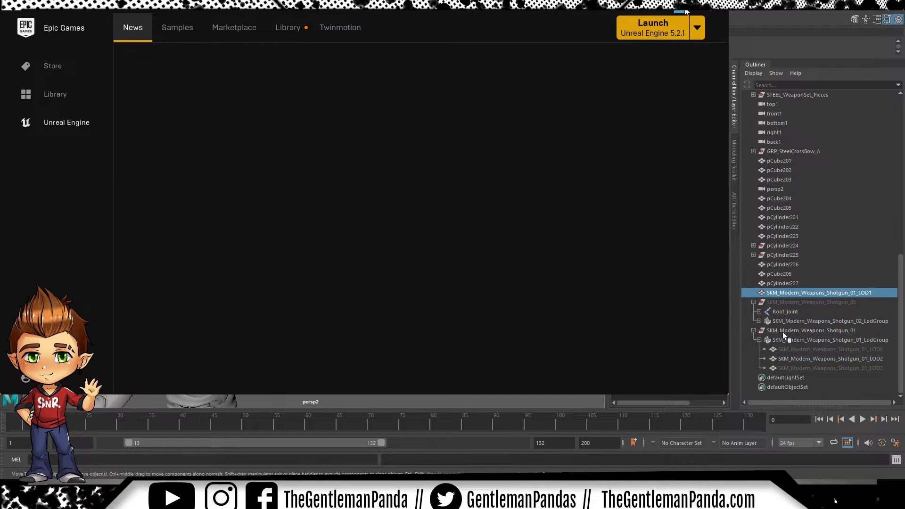
pyautogui.click(793, 304)
pyautogui.click(754, 302)
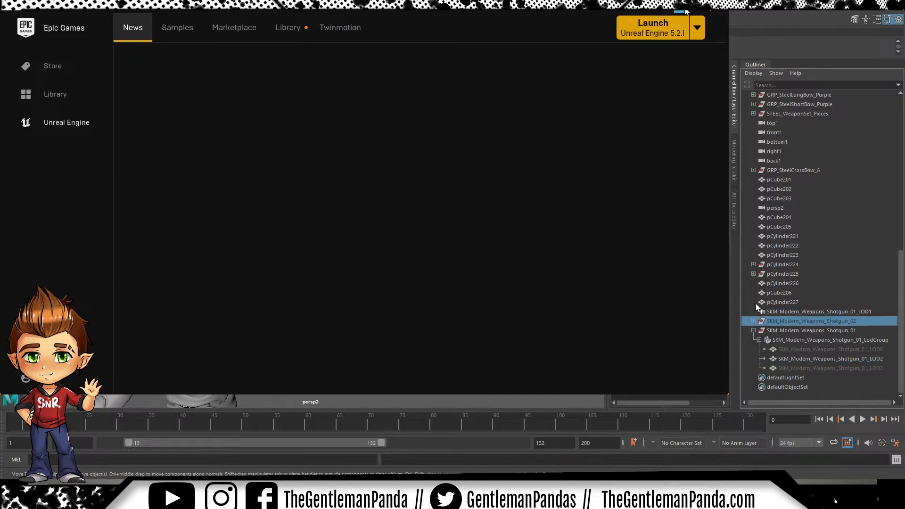
pyautogui.click(754, 330)
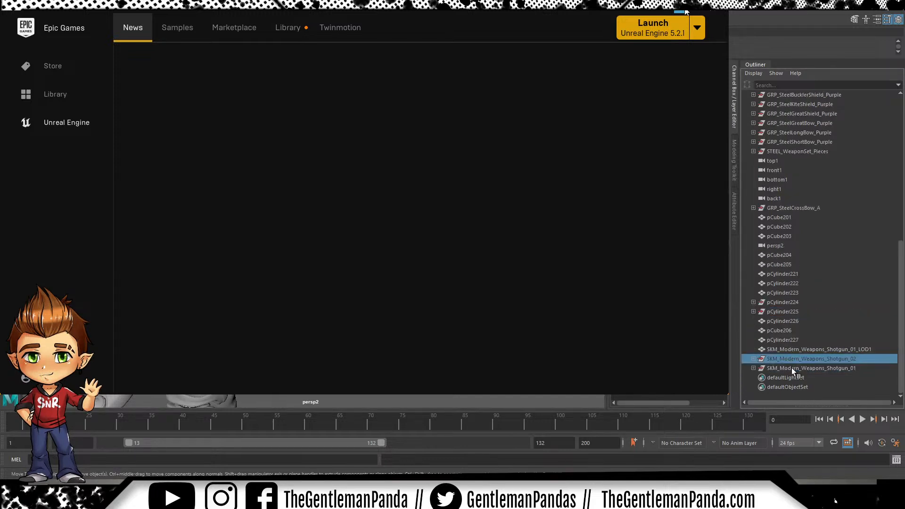
# Select only the SKM_Modern_Weapons_Shotgun_01_LOD1 mesh and move it away from the original shotgun groups
pyautogui.keyDown('ctrl'); pyautogui.click(791, 367); pyautogui.keyUp('ctrl')
pyautogui.click(349, 227)
pyautogui.click(810, 368)
pyautogui.click(818, 349)
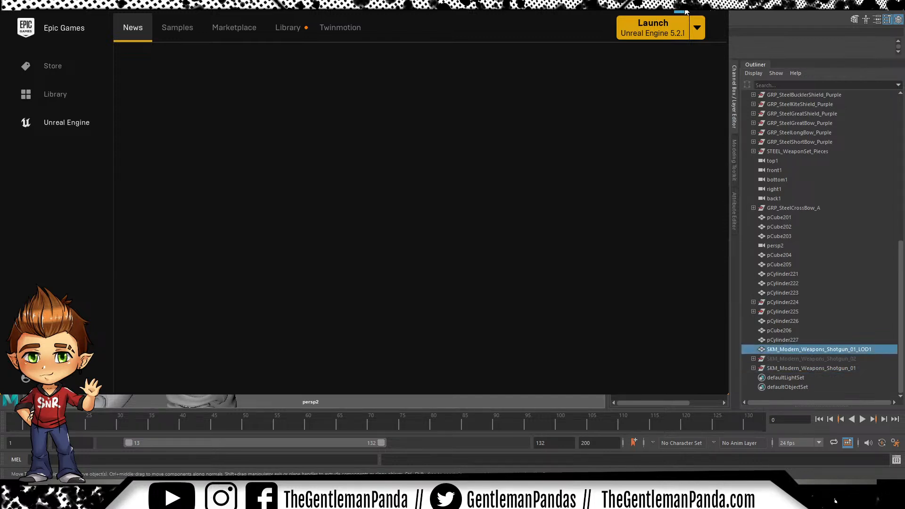
pyautogui.click(783, 340)
pyautogui.hotkey('ctrl', 'z')
pyautogui.moveTo(311, 226); pyautogui.dragTo(358, 226)
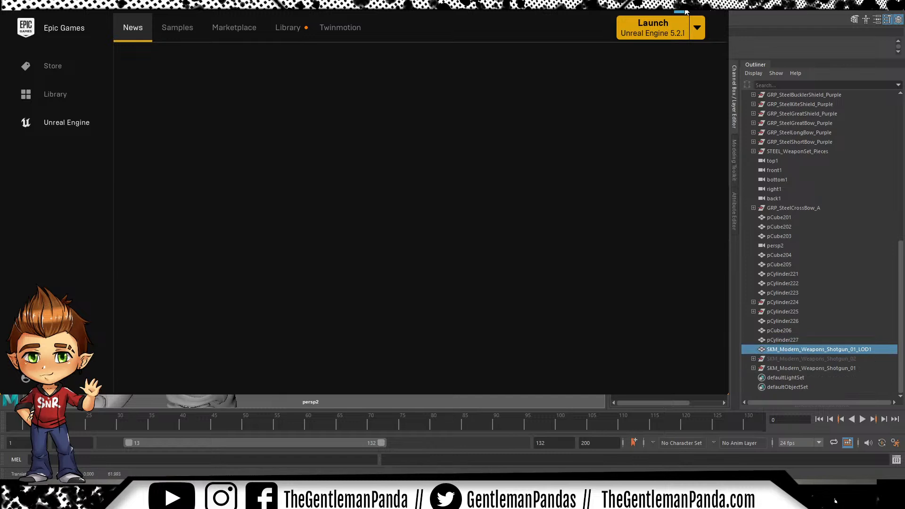
# Delete the SKM_Modern_Weapons_Shotgun_02 and SKM_Modern_Weapons_Shotgun_01 groups
pyautogui.click(798, 358)
pyautogui.keyDown('shift'); pyautogui.click(798, 367); pyautogui.keyUp('shift')
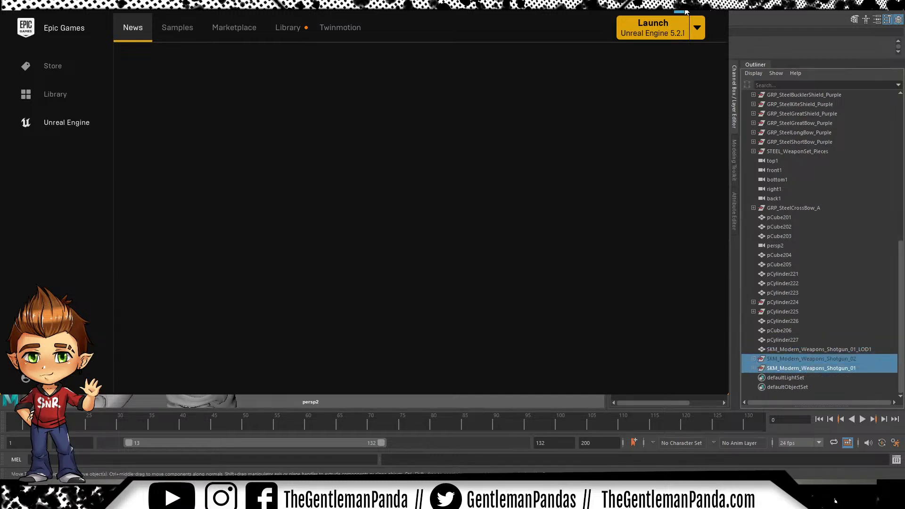
pyautogui.press('Delete')
# Try repositioning the SKM_Modern_Weapons_Shotgun_01_LOD1 mesh and undo the last transformations
pyautogui.click(312, 226)
pyautogui.keyDown('alt'); pyautogui.moveTo(311, 227); pyautogui.dragTo(302, 226); pyautogui.keyUp('alt')
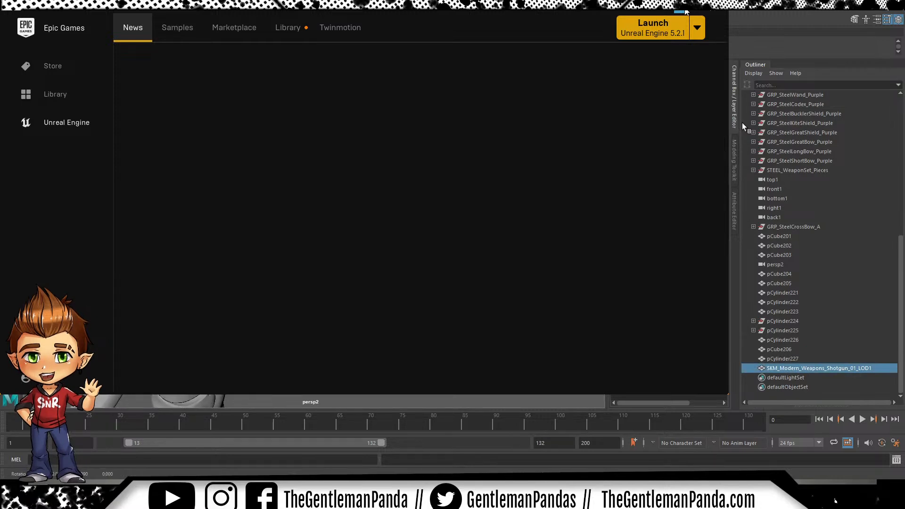
pyautogui.press('w')
pyautogui.hotkey('ctrl', 'z')
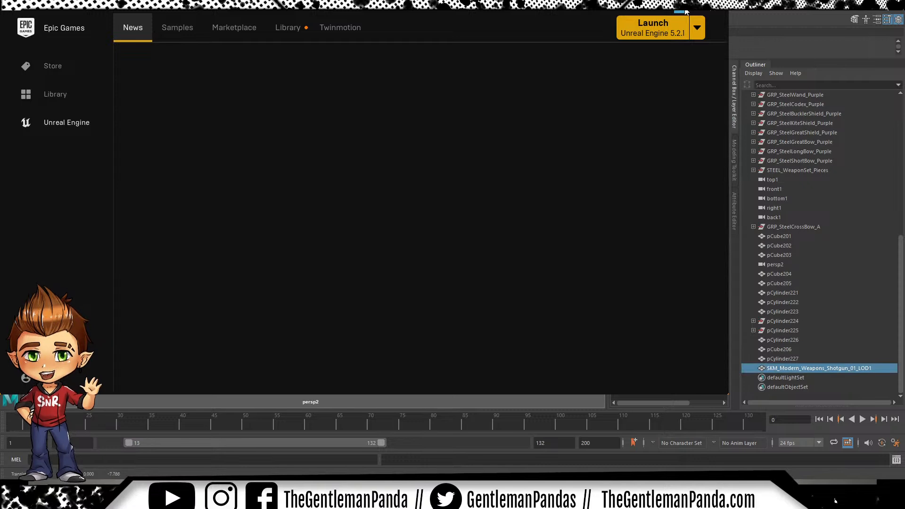
pyautogui.hotkey('ctrl', 'z')
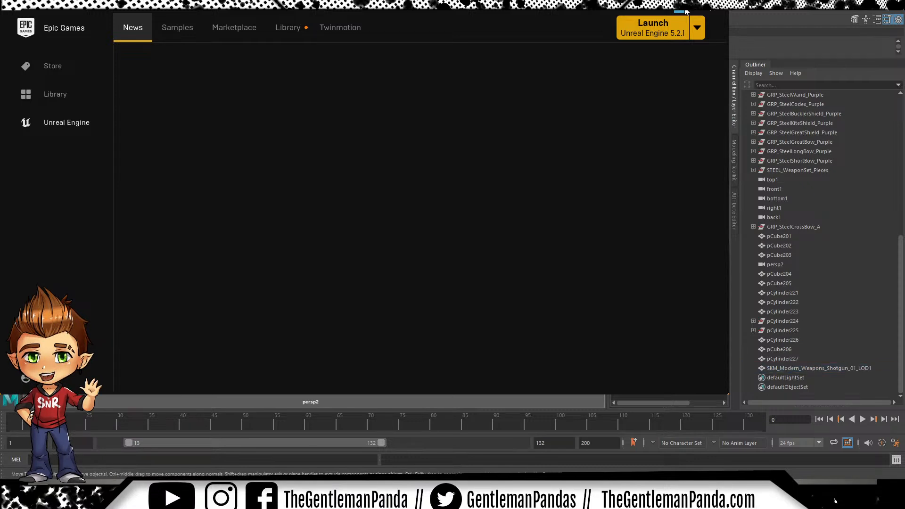
pyautogui.hotkey('ctrl', 'z')
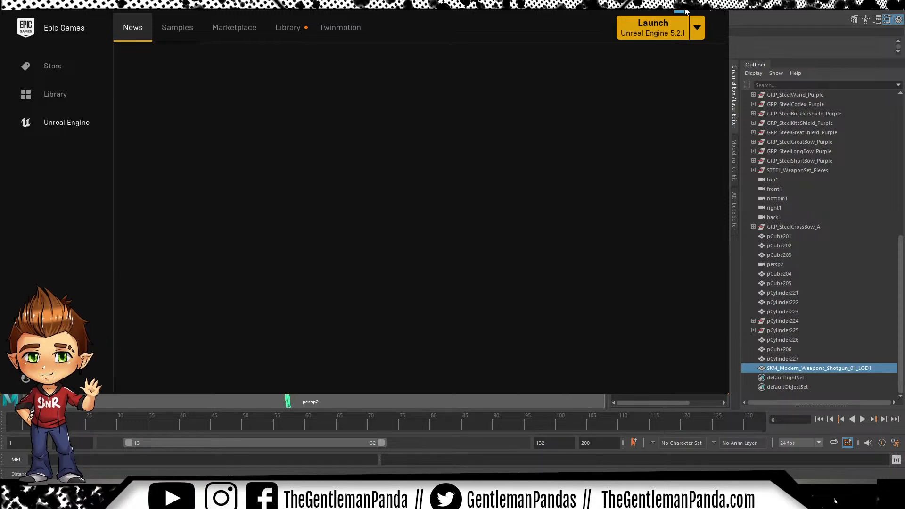
# Duplicate the SKM_Modern_Weapons_Shotgun_01_LOD1 mesh, then rotate and move the copy into place
pyautogui.hotkey('ctrl', 'd')
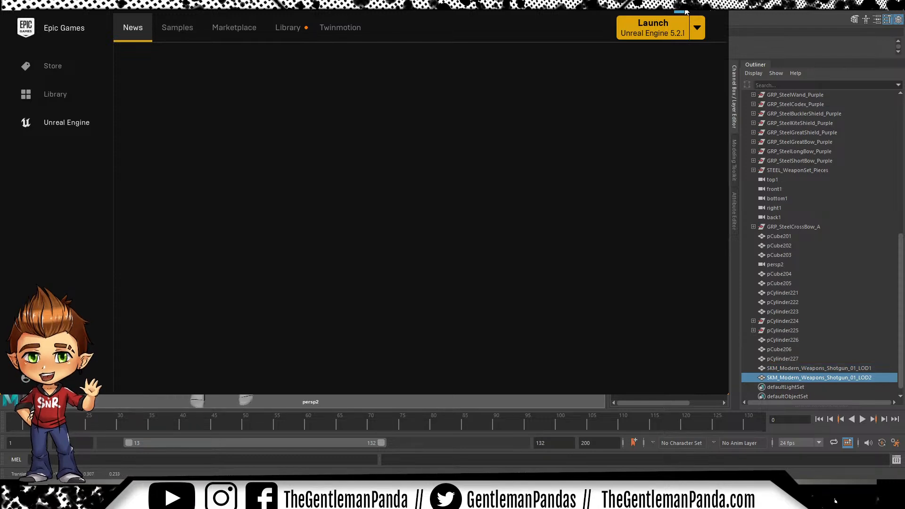
pyautogui.press('e')
pyautogui.press('w')
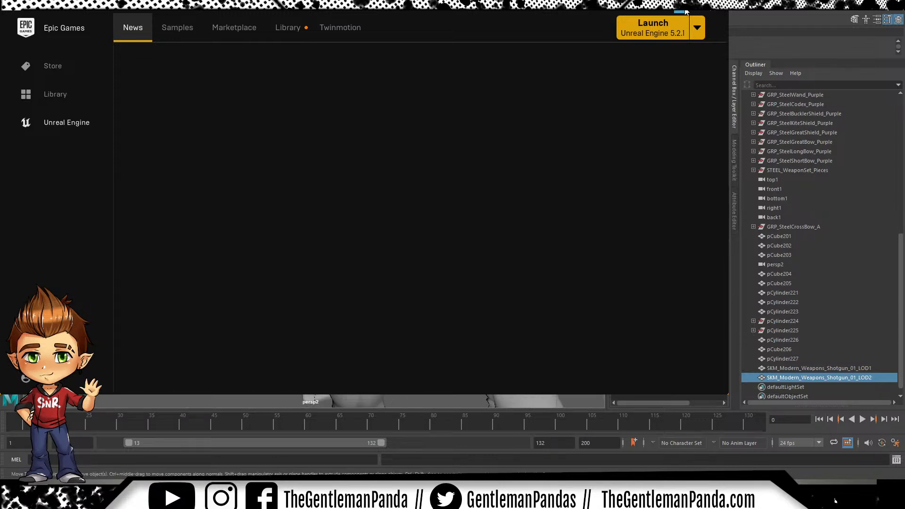
pyautogui.hotkey('ctrl', 'z')
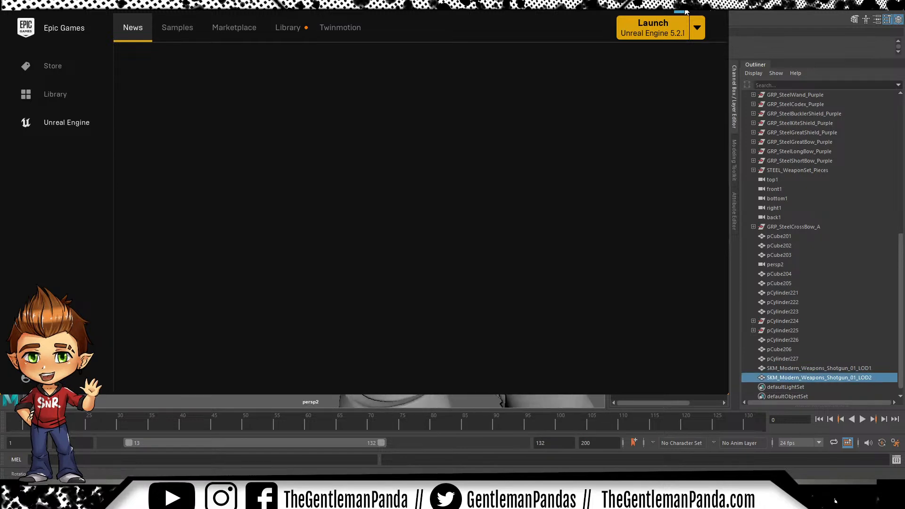
pyautogui.press('e')
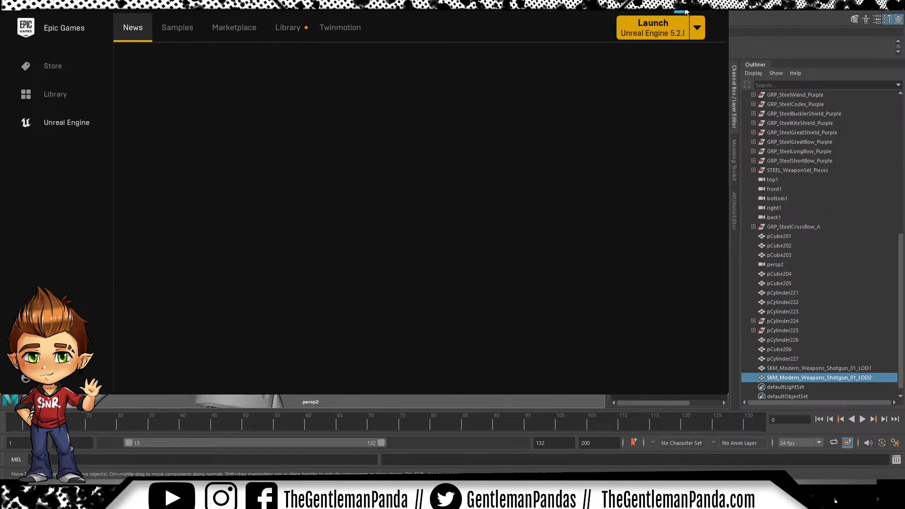
pyautogui.press('w')
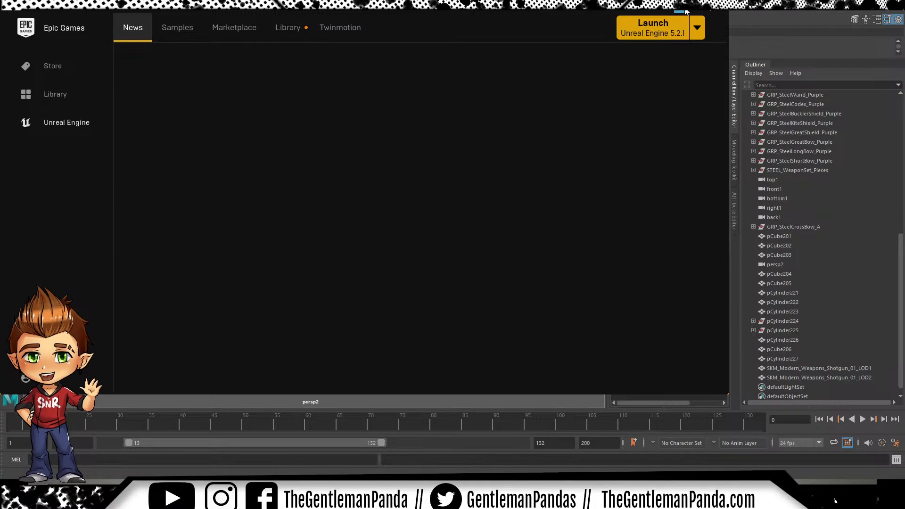
# Return from the Epic Games Launcher to the Maya scene and examine the shotgun copy held by the mannequin
pyautogui.click(684, 12)
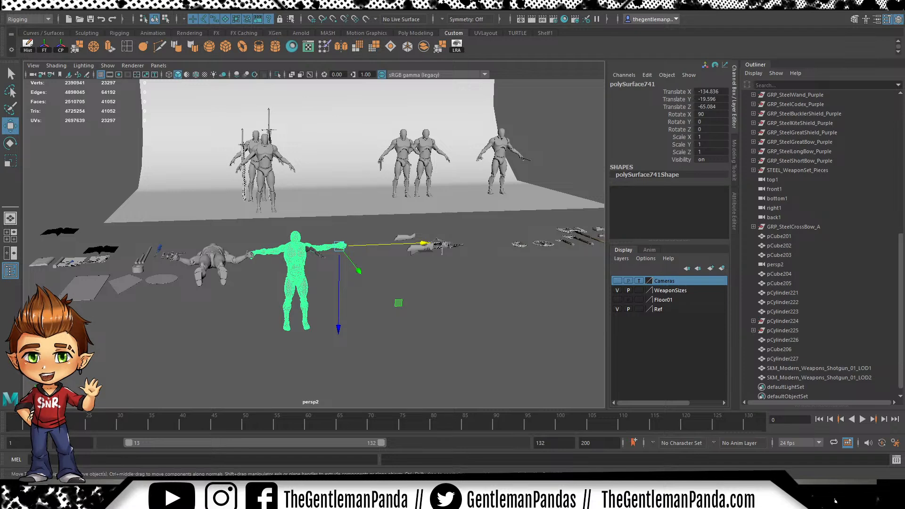
pyautogui.click(466, 292)
pyautogui.keyDown('alt'); pyautogui.moveTo(193, 243); pyautogui.dragTo(293, 238, button='right'); pyautogui.keyUp('alt')
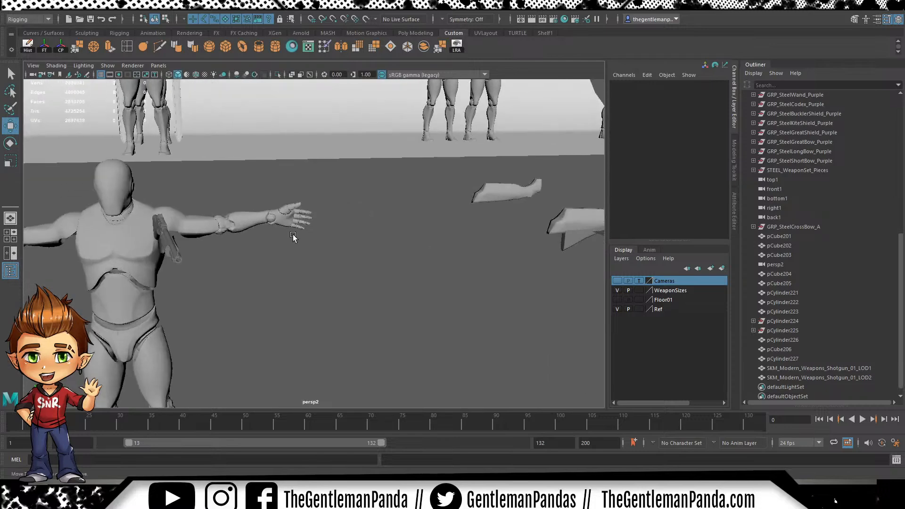
pyautogui.keyDown('alt'); pyautogui.moveTo(292, 238); pyautogui.dragTo(338, 236, button='middle'); pyautogui.keyUp('alt')
pyautogui.keyDown('alt'); pyautogui.moveTo(338, 234); pyautogui.dragTo(345, 219); pyautogui.keyUp('alt')
pyautogui.click(346, 219)
pyautogui.keyDown('alt'); pyautogui.moveTo(345, 219); pyautogui.dragTo(405, 248, button='right'); pyautogui.keyUp('alt')
pyautogui.keyDown('alt'); pyautogui.moveTo(305, 185); pyautogui.dragTo(120, 141); pyautogui.keyUp('alt')
pyautogui.keyDown('alt'); pyautogui.moveTo(120, 142); pyautogui.dragTo(347, 271, button='middle'); pyautogui.keyUp('alt')
pyautogui.keyDown('alt'); pyautogui.moveTo(212, 236); pyautogui.dragTo(349, 270, button='right'); pyautogui.keyUp('alt')
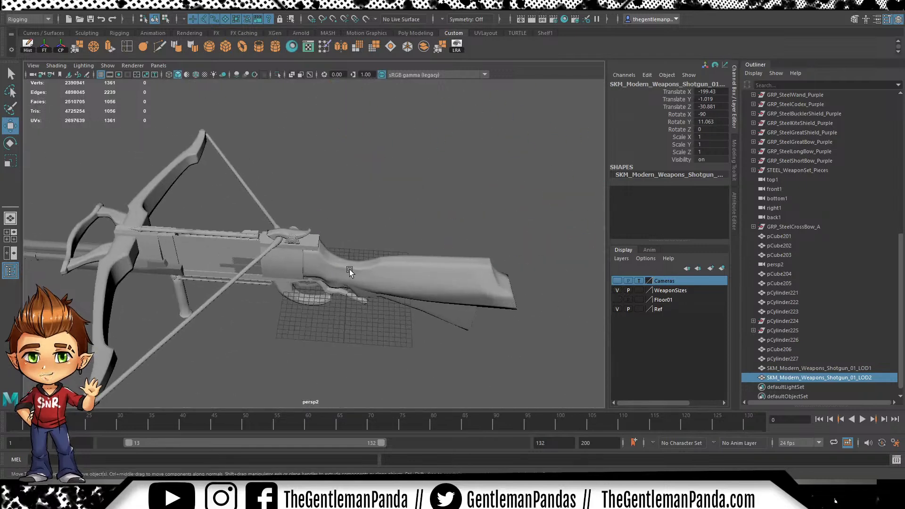
# Try placing a duplicate of the crossbow's stock beside the mannequin for a size comparison
pyautogui.click(349, 269)
pyautogui.press('f')
pyautogui.keyDown('alt'); pyautogui.moveTo(366, 248); pyautogui.dragTo(247, 186); pyautogui.keyUp('alt')
pyautogui.keyDown('alt'); pyautogui.moveTo(248, 187); pyautogui.dragTo(457, 205, button='middle'); pyautogui.keyUp('alt')
pyautogui.keyDown('alt'); pyautogui.moveTo(456, 205); pyautogui.dragTo(361, 206, button='right'); pyautogui.keyUp('alt')
pyautogui.keyDown('alt'); pyautogui.moveTo(360, 206); pyautogui.dragTo(371, 215); pyautogui.keyUp('alt')
pyautogui.keyDown('alt'); pyautogui.moveTo(371, 215); pyautogui.dragTo(438, 168, button='middle'); pyautogui.keyUp('alt')
pyautogui.keyDown('alt'); pyautogui.moveTo(438, 168); pyautogui.dragTo(355, 186); pyautogui.keyUp('alt')
pyautogui.keyDown('alt'); pyautogui.moveTo(256, 216); pyautogui.dragTo(295, 250); pyautogui.keyUp('alt')
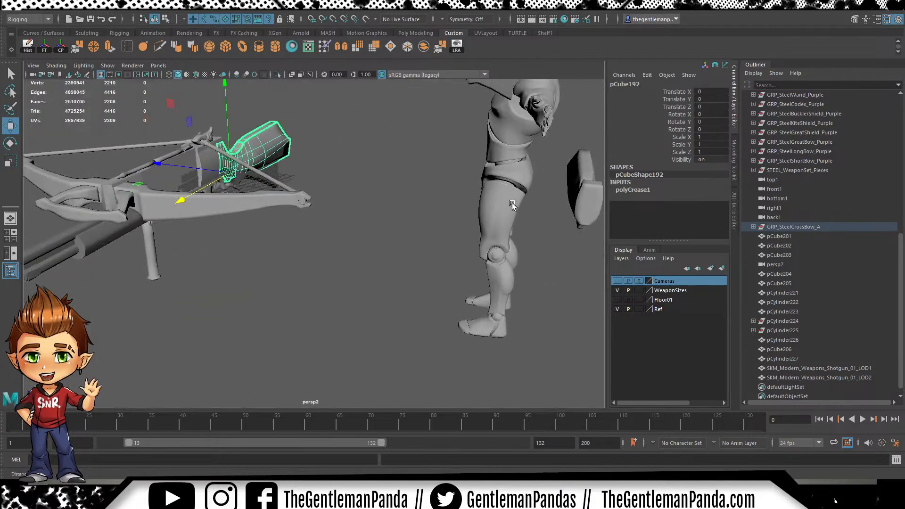
pyautogui.keyDown('alt'); pyautogui.moveTo(519, 206); pyautogui.dragTo(498, 198, button='right'); pyautogui.keyUp('alt')
pyautogui.click(458, 204)
pyautogui.keyDown('alt'); pyautogui.moveTo(519, 210); pyautogui.dragTo(459, 211); pyautogui.keyUp('alt')
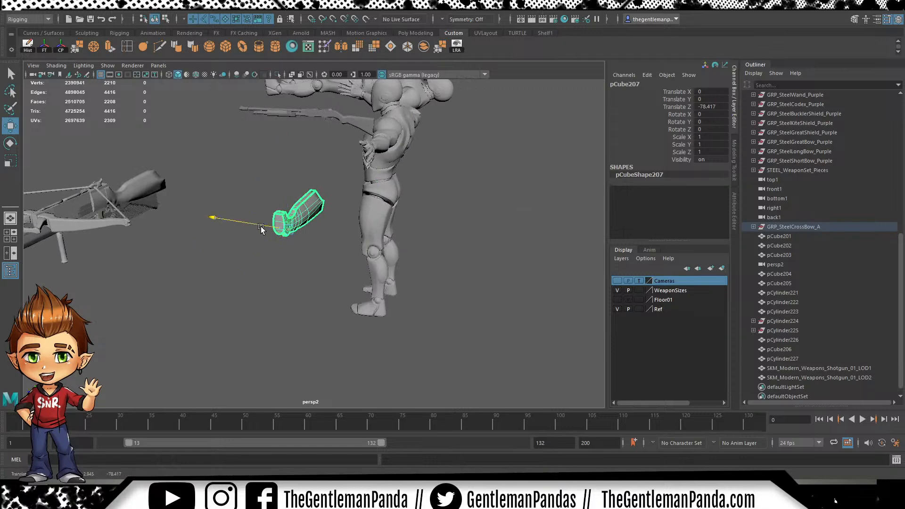
pyautogui.moveTo(261, 226); pyautogui.dragTo(417, 250)
# Select the SKM_Modern_Weapons_Shotgun_01_LOD1 mesh and examine how it lines up with the crossbow's body, foregrip and trigger
pyautogui.keyDown('alt'); pyautogui.moveTo(116, 175); pyautogui.dragTo(363, 222, button='middle'); pyautogui.keyUp('alt')
pyautogui.keyDown('alt'); pyautogui.moveTo(364, 222); pyautogui.dragTo(527, 315, button='right'); pyautogui.keyUp('alt')
pyautogui.keyDown('alt'); pyautogui.moveTo(528, 315); pyautogui.dragTo(387, 187, button='middle'); pyautogui.keyUp('alt')
pyautogui.keyDown('alt'); pyautogui.moveTo(387, 187); pyautogui.dragTo(377, 270, button='right'); pyautogui.keyUp('alt')
pyautogui.click(523, 291)
pyautogui.keyDown('alt'); pyautogui.moveTo(524, 290); pyautogui.dragTo(513, 225); pyautogui.keyUp('alt')
pyautogui.keyDown('alt'); pyautogui.moveTo(249, 207); pyautogui.dragTo(340, 221); pyautogui.keyUp('alt')
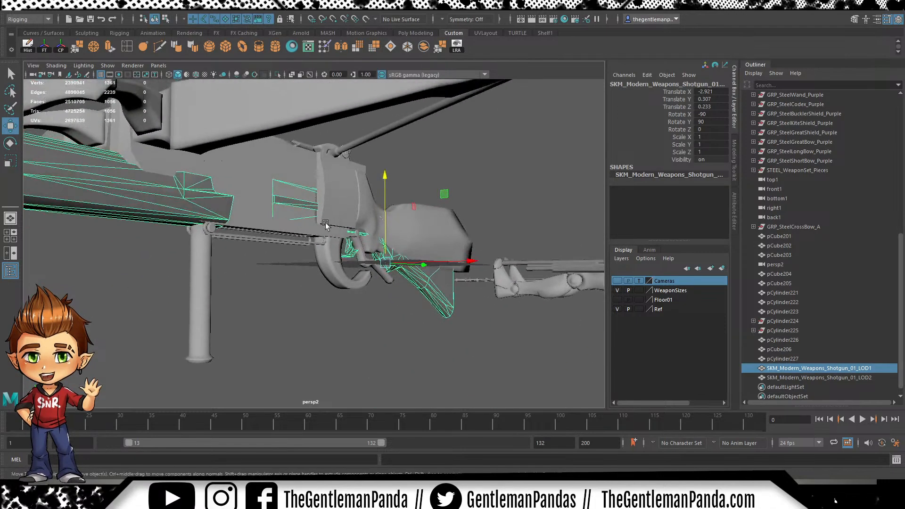
pyautogui.keyDown('alt'); pyautogui.moveTo(293, 220); pyautogui.dragTo(349, 238, button='middle'); pyautogui.keyUp('alt')
pyautogui.keyDown('alt'); pyautogui.moveTo(349, 238); pyautogui.dragTo(422, 248); pyautogui.keyUp('alt')
pyautogui.keyDown('alt'); pyautogui.moveTo(422, 248); pyautogui.dragTo(408, 217, button='right'); pyautogui.keyUp('alt')
pyautogui.keyDown('alt'); pyautogui.moveTo(408, 217); pyautogui.dragTo(240, 228); pyautogui.keyUp('alt')
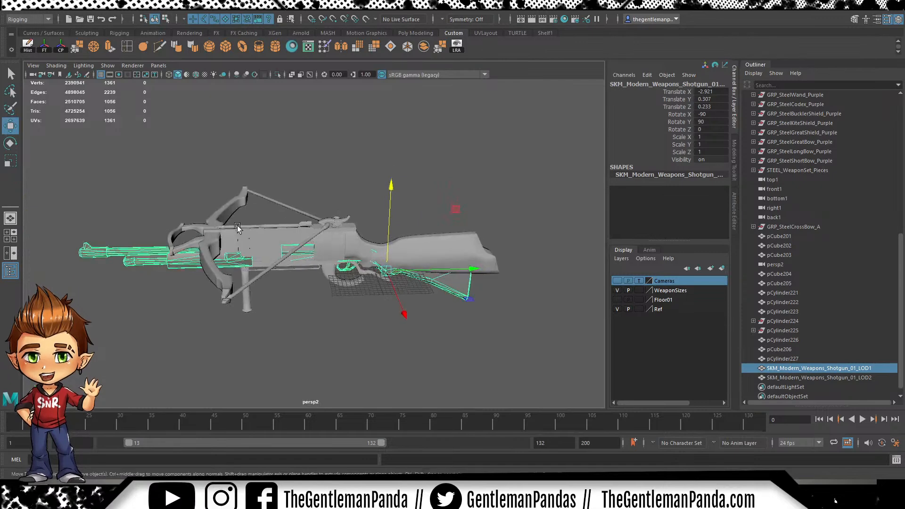
pyautogui.keyDown('alt'); pyautogui.moveTo(239, 228); pyautogui.dragTo(344, 254, button='right'); pyautogui.keyUp('alt')
pyautogui.keyDown('alt'); pyautogui.moveTo(475, 252); pyautogui.dragTo(365, 255, button='right'); pyautogui.keyUp('alt')
pyautogui.keyDown('alt'); pyautogui.moveTo(366, 255); pyautogui.dragTo(433, 225); pyautogui.keyUp('alt')
pyautogui.keyDown('alt'); pyautogui.moveTo(236, 276); pyautogui.dragTo(366, 273, button='middle'); pyautogui.keyUp('alt')
pyautogui.keyDown('alt'); pyautogui.moveTo(232, 284); pyautogui.dragTo(235, 285); pyautogui.keyUp('alt')
pyautogui.keyDown('alt'); pyautogui.moveTo(235, 284); pyautogui.dragTo(253, 275, button='middle'); pyautogui.keyUp('alt')
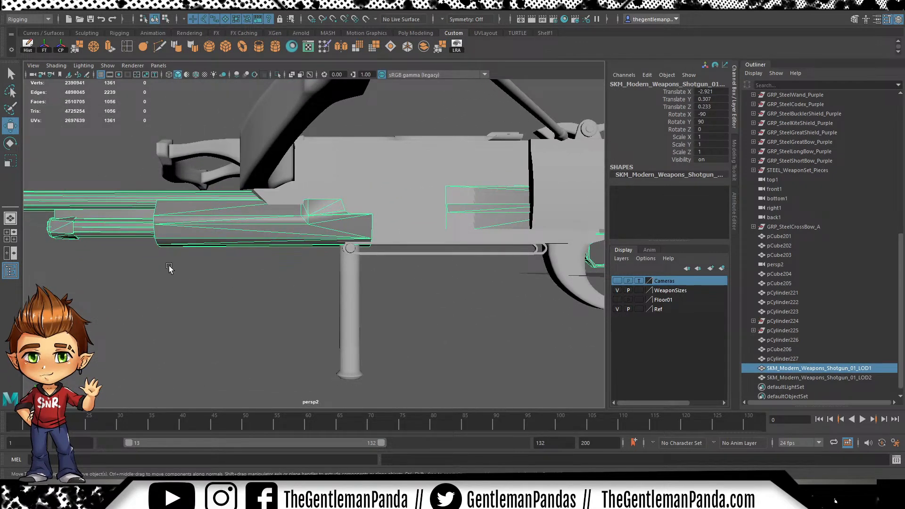
# Put the selected shotgun mesh on a new display layer named Shotty and set the layer to template display
pyautogui.keyDown('alt'); pyautogui.moveTo(169, 268); pyautogui.dragTo(221, 262, button='right'); pyautogui.keyUp('alt')
pyautogui.click(390, 282)
pyautogui.click(264, 239)
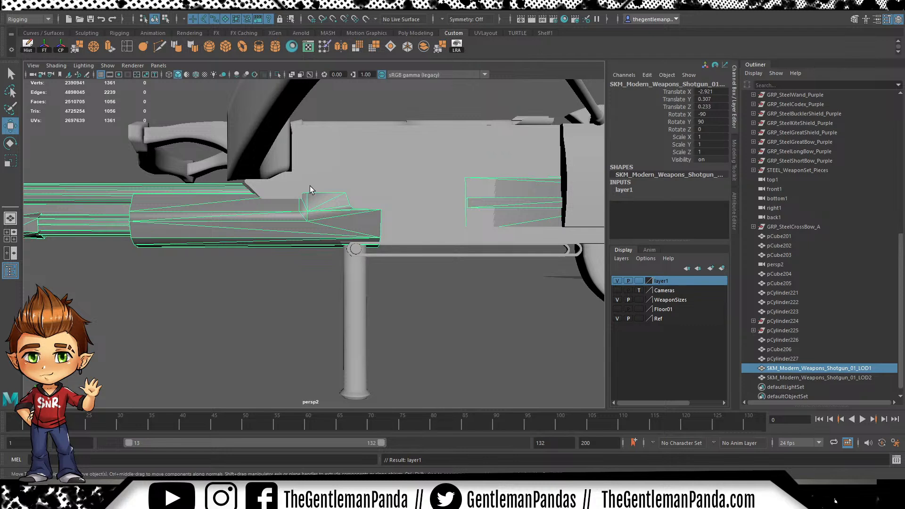
pyautogui.click(355, 255)
pyautogui.click(639, 280)
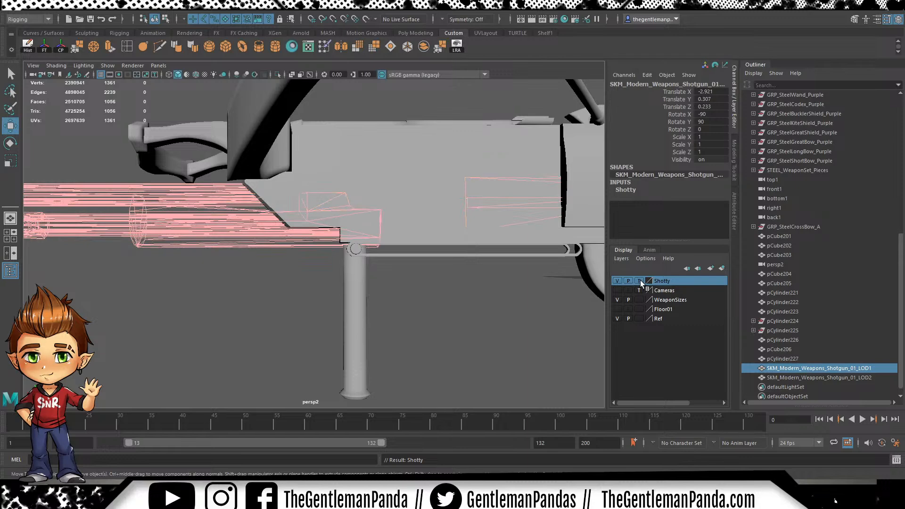
pyautogui.click(332, 264)
# Examine the crossbow's main body and front block around the foregrip against the templated shotgun
pyautogui.keyDown('alt'); pyautogui.moveTo(332, 264); pyautogui.dragTo(357, 241); pyautogui.keyUp('alt')
pyautogui.keyDown('alt'); pyautogui.moveTo(331, 282); pyautogui.dragTo(331, 236); pyautogui.keyUp('alt')
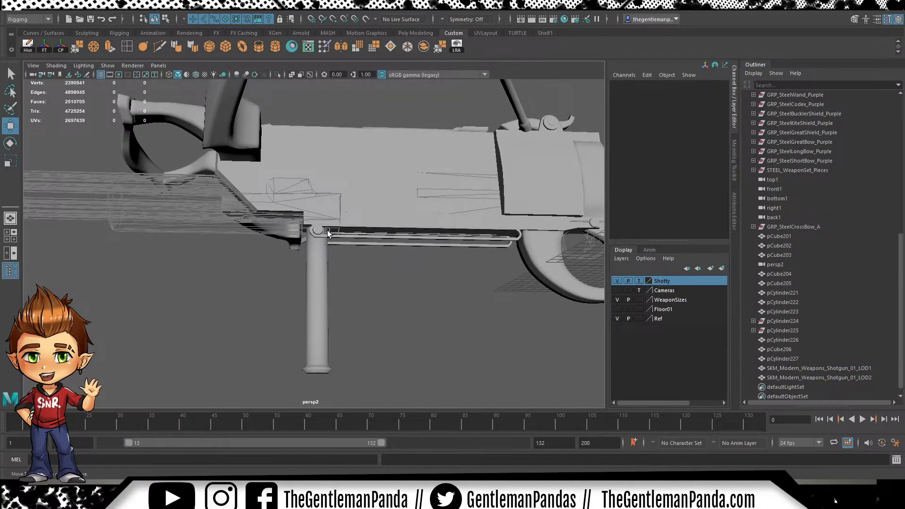
pyautogui.click(332, 219)
pyautogui.keyDown('alt'); pyautogui.moveTo(211, 252); pyautogui.dragTo(273, 265, button='right'); pyautogui.keyUp('alt')
pyautogui.keyDown('alt'); pyautogui.moveTo(330, 257); pyautogui.dragTo(287, 277); pyautogui.keyUp('alt')
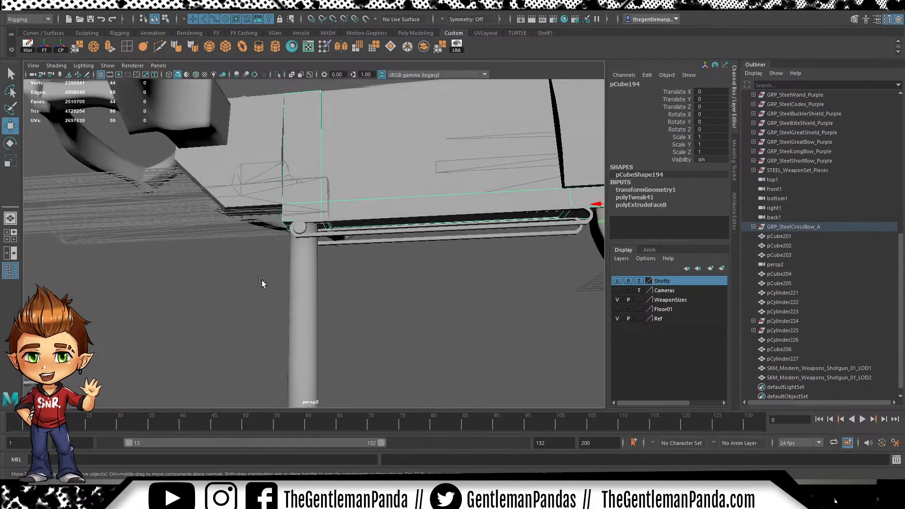
pyautogui.keyDown('alt'); pyautogui.moveTo(288, 277); pyautogui.dragTo(350, 265, button='middle'); pyautogui.keyUp('alt')
pyautogui.moveTo(349, 264)
pyautogui.keyDown('alt'); pyautogui.mouseDown()
pyautogui.moveTo(372, 265)
pyautogui.moveTo(356, 254)
pyautogui.mouseUp(); pyautogui.keyUp('alt')
pyautogui.click(359, 195)
pyautogui.keyDown('alt'); pyautogui.moveTo(410, 208); pyautogui.dragTo(412, 165); pyautogui.keyUp('alt')
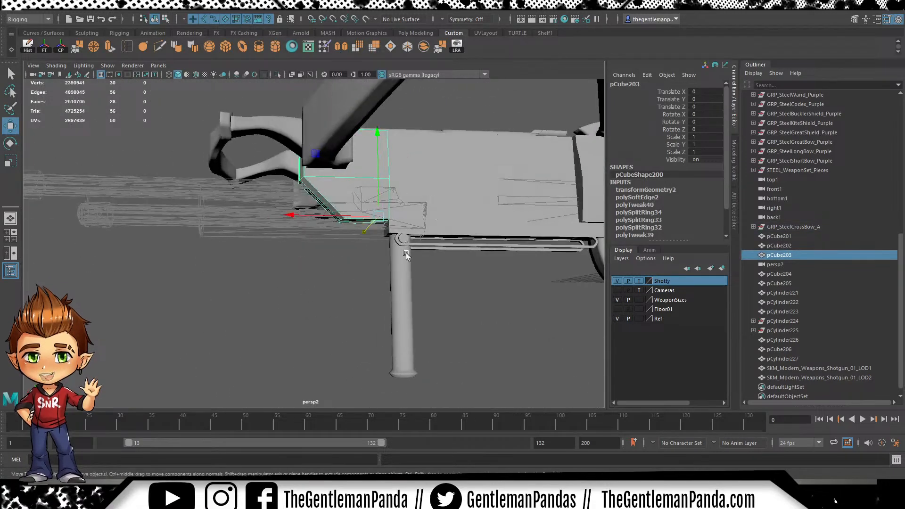
# Move the crossbow's foregrip and its looped rail forward together to a Translate X of 9.861
pyautogui.click(405, 256)
pyautogui.keyDown('alt'); pyautogui.moveTo(434, 268); pyautogui.dragTo(380, 255, button='middle'); pyautogui.keyUp('alt')
pyautogui.keyDown('alt'); pyautogui.moveTo(380, 254); pyautogui.dragTo(296, 272); pyautogui.keyUp('alt')
pyautogui.click(377, 238)
pyautogui.keyDown('alt'); pyautogui.moveTo(391, 254); pyautogui.dragTo(346, 246, button='middle'); pyautogui.keyUp('alt')
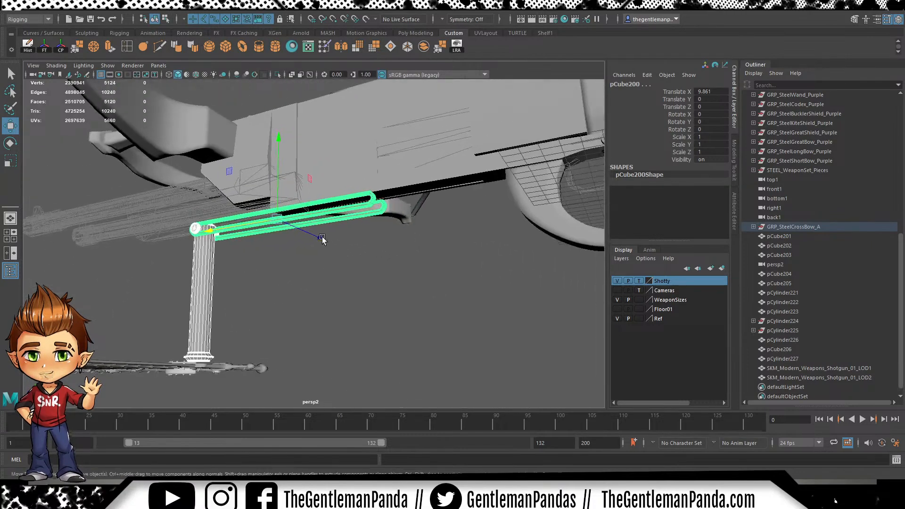
pyautogui.keyDown('alt'); pyautogui.moveTo(346, 247); pyautogui.dragTo(372, 267); pyautogui.keyUp('alt')
pyautogui.click(373, 266)
# Select the vertices at the rear end of the looped rail under the crossbow body
pyautogui.keyDown('alt'); pyautogui.moveTo(395, 248); pyautogui.dragTo(456, 296, button='right'); pyautogui.keyUp('alt')
pyautogui.keyDown('alt'); pyautogui.moveTo(456, 296); pyautogui.dragTo(449, 295, button='middle'); pyautogui.keyUp('alt')
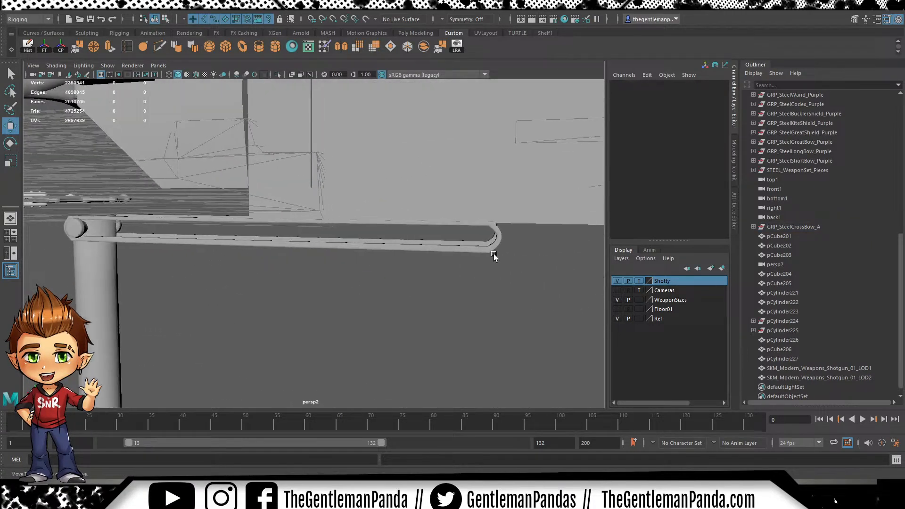
pyautogui.click(497, 242)
pyautogui.moveTo(497, 243)
pyautogui.keyDown('alt'); pyautogui.mouseDown()
pyautogui.moveTo(496, 254)
pyautogui.moveTo(502, 231)
pyautogui.mouseUp(); pyautogui.keyUp('alt')
pyautogui.keyDown('alt'); pyautogui.moveTo(503, 231); pyautogui.dragTo(465, 248, button='middle'); pyautogui.keyUp('alt')
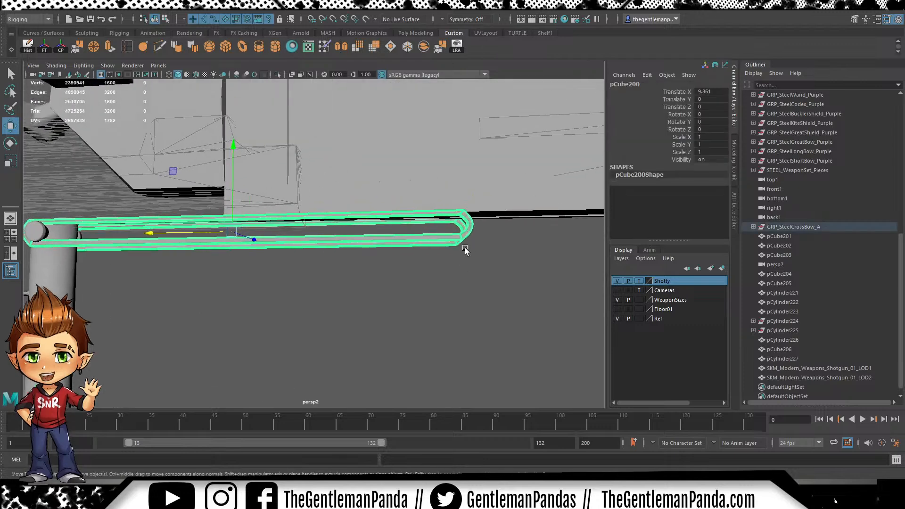
pyautogui.click(442, 236)
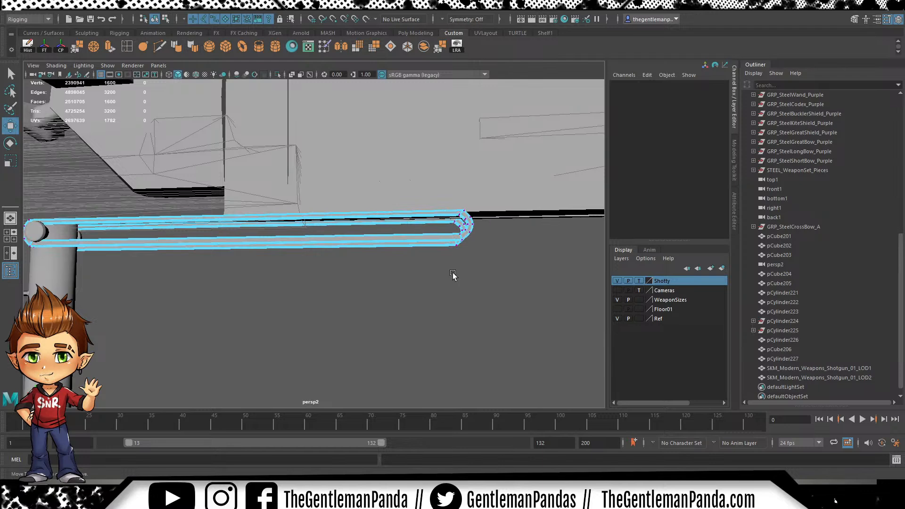
pyautogui.moveTo(432, 290); pyautogui.dragTo(509, 198)
pyautogui.keyDown('alt'); pyautogui.moveTo(512, 253); pyautogui.dragTo(327, 267, button='middle'); pyautogui.keyUp('alt')
# Try moving the rail's rear vertices, undo the move, and align the move axes with the world
pyautogui.moveTo(243, 238); pyautogui.dragTo(428, 236)
pyautogui.hotkey('ctrl', 'z')
pyautogui.keyDown('alt'); pyautogui.moveTo(416, 205); pyautogui.dragTo(413, 215, button='middle'); pyautogui.keyUp('alt')
pyautogui.keyDown('alt'); pyautogui.moveTo(412, 216); pyautogui.dragTo(272, 278); pyautogui.keyUp('alt')
pyautogui.moveTo(210, 309); pyautogui.dragTo(367, 301, button='middle')
pyautogui.keyDown('alt'); pyautogui.moveTo(356, 339); pyautogui.dragTo(426, 189); pyautogui.keyUp('alt')
pyautogui.keyDown('alt'); pyautogui.moveTo(509, 174); pyautogui.dragTo(410, 216, button='middle'); pyautogui.keyUp('alt')
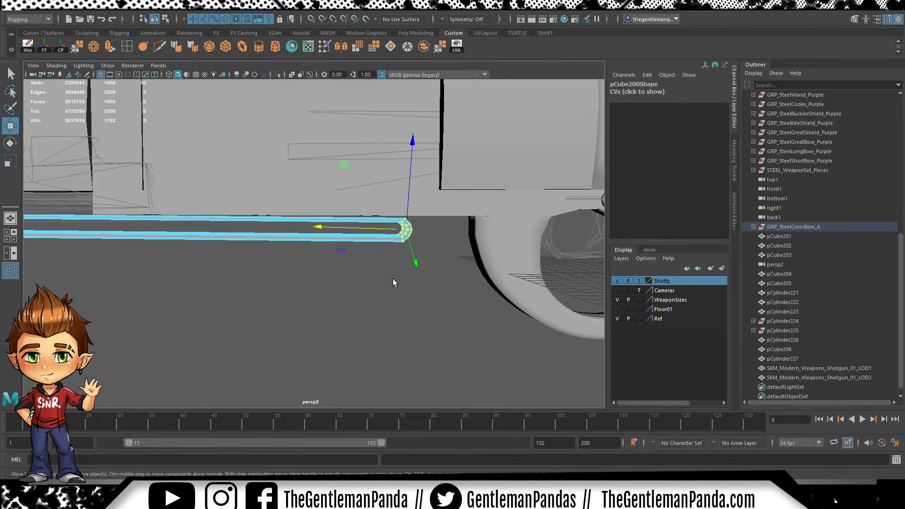
pyautogui.press('space')
pyautogui.press('space')
pyautogui.hotkey('ctrl', 'z')
pyautogui.keyDown('alt'); pyautogui.moveTo(304, 225); pyautogui.dragTo(350, 194, button='middle'); pyautogui.keyUp('alt')
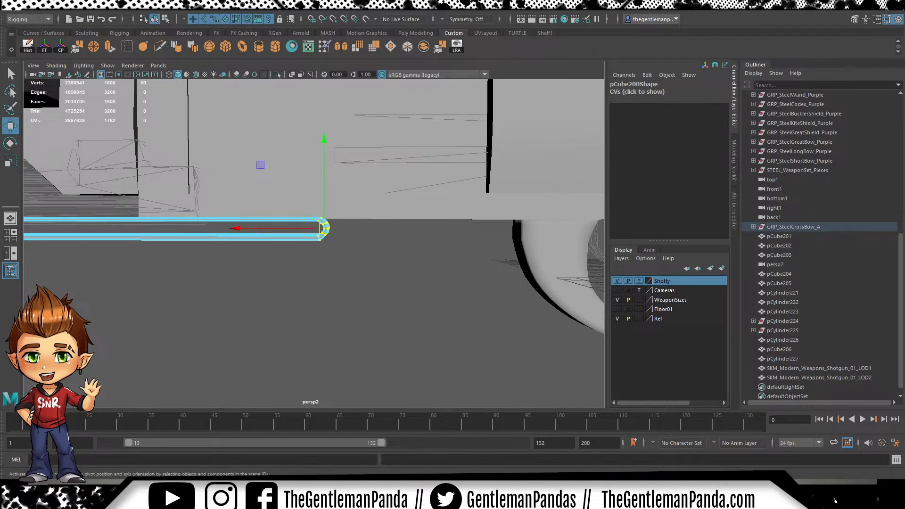
# Lengthen the rail by moving its rear vertices back toward the trigger guard, and return to object selection
pyautogui.scroll(5, 504, 260)
pyautogui.keyDown('alt'); pyautogui.moveTo(404, 270); pyautogui.dragTo(329, 281, button='middle'); pyautogui.keyUp('alt')
pyautogui.moveTo(201, 229); pyautogui.dragTo(389, 238)
pyautogui.keyDown('alt'); pyautogui.moveTo(578, 230); pyautogui.dragTo(290, 241, button='middle'); pyautogui.keyUp('alt')
pyautogui.moveTo(92, 240); pyautogui.dragTo(168, 225)
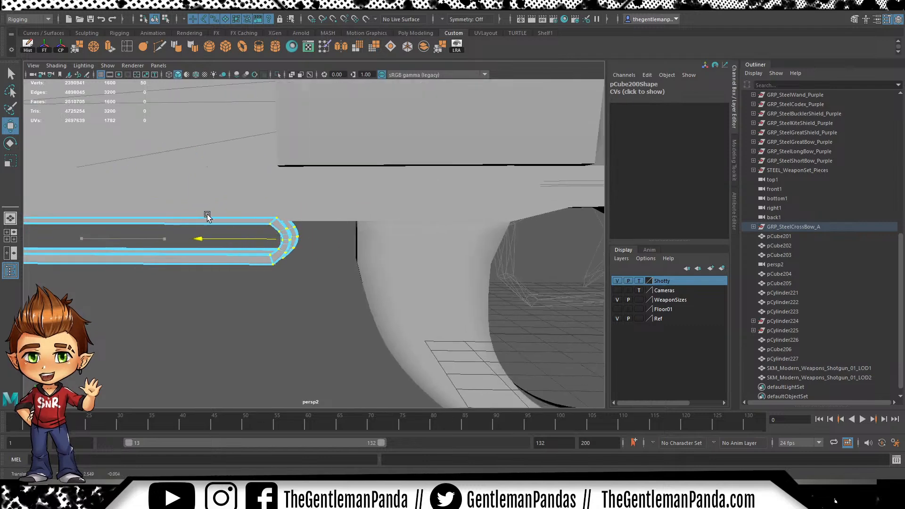
pyautogui.keyDown('alt'); pyautogui.moveTo(233, 227); pyautogui.dragTo(374, 255); pyautogui.keyUp('alt')
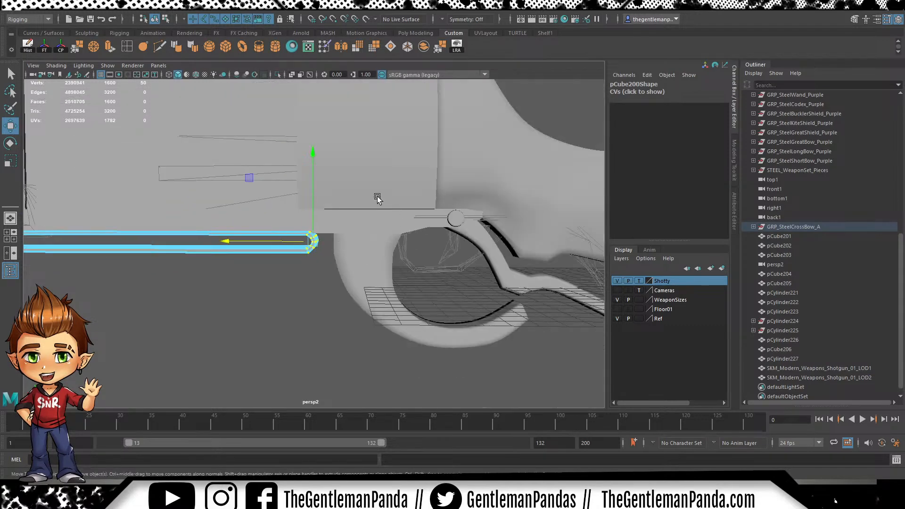
pyautogui.keyDown('alt'); pyautogui.moveTo(47, 309); pyautogui.dragTo(273, 238, button='middle'); pyautogui.keyUp('alt')
pyautogui.keyDown('alt'); pyautogui.moveTo(409, 207); pyautogui.dragTo(315, 298, button='middle'); pyautogui.keyUp('alt')
pyautogui.keyDown('alt'); pyautogui.moveTo(391, 278); pyautogui.dragTo(380, 258); pyautogui.keyUp('alt')
pyautogui.keyDown('alt'); pyautogui.moveTo(380, 273); pyautogui.dragTo(324, 296, button='right'); pyautogui.keyUp('alt')
pyautogui.keyDown('alt'); pyautogui.moveTo(324, 296); pyautogui.dragTo(377, 280, button='middle'); pyautogui.keyUp('alt')
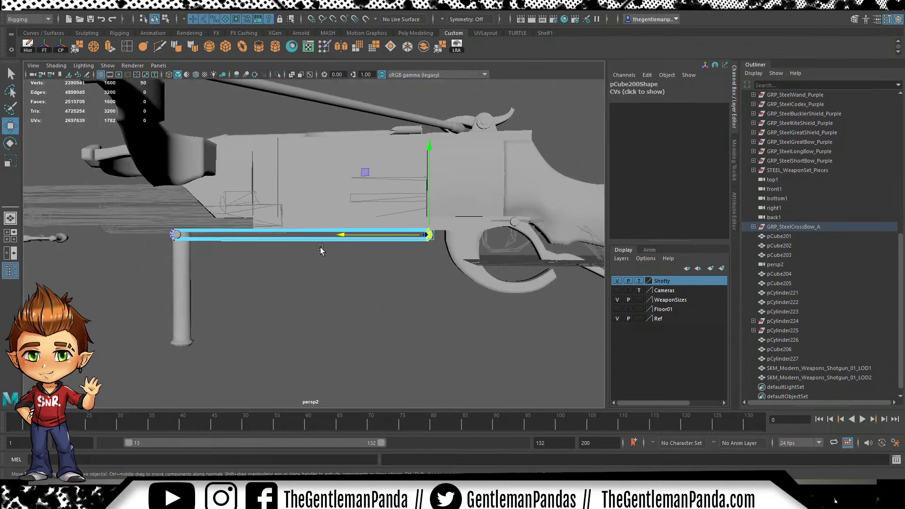
pyautogui.keyDown('alt'); pyautogui.moveTo(323, 250); pyautogui.dragTo(349, 249); pyautogui.keyUp('alt')
pyautogui.keyDown('alt'); pyautogui.moveTo(179, 276); pyautogui.dragTo(226, 262, button='right'); pyautogui.keyUp('alt')
pyautogui.keyDown('alt'); pyautogui.moveTo(271, 219); pyautogui.dragTo(396, 264, button='middle'); pyautogui.keyUp('alt')
pyautogui.moveTo(396, 264)
pyautogui.keyDown('alt'); pyautogui.mouseDown()
pyautogui.moveTo(372, 236)
pyautogui.moveTo(343, 230)
pyautogui.moveTo(386, 263)
pyautogui.mouseUp(); pyautogui.keyUp('alt')
pyautogui.click(340, 258)
pyautogui.click(416, 278)
pyautogui.keyDown('alt'); pyautogui.moveTo(460, 267); pyautogui.dragTo(344, 227, button='middle'); pyautogui.keyUp('alt')
# Try moving the crossbow's front block, bow limbs and stirrup forward together to a Translate X of 10.038
pyautogui.click(228, 213)
pyautogui.keyDown('alt'); pyautogui.moveTo(265, 177); pyautogui.dragTo(348, 238); pyautogui.keyUp('alt')
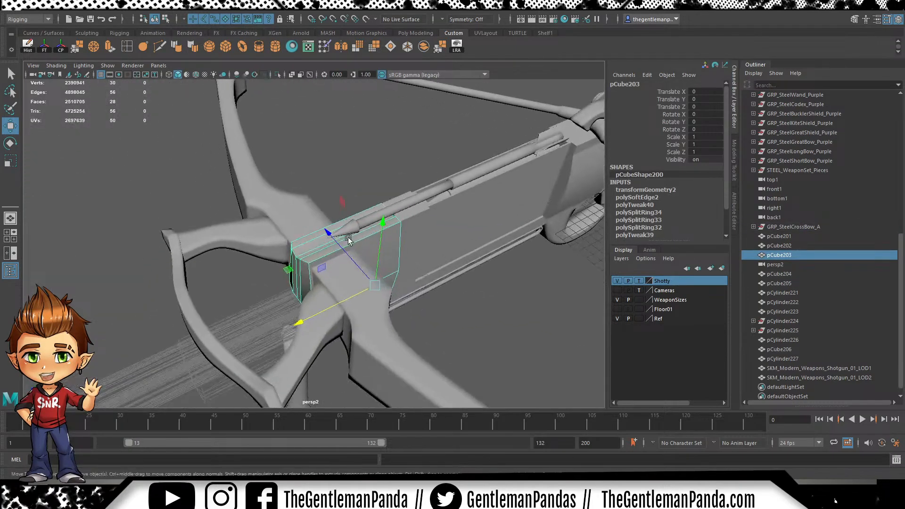
pyautogui.keyDown('shift'); pyautogui.click(376, 320); pyautogui.keyUp('shift')
pyautogui.keyDown('shift'); pyautogui.click(235, 230); pyautogui.keyUp('shift')
pyautogui.keyDown('alt'); pyautogui.moveTo(391, 227); pyautogui.dragTo(344, 222, button='right'); pyautogui.keyUp('alt')
pyautogui.keyDown('alt'); pyautogui.moveTo(275, 262); pyautogui.dragTo(330, 221, button='middle'); pyautogui.keyUp('alt')
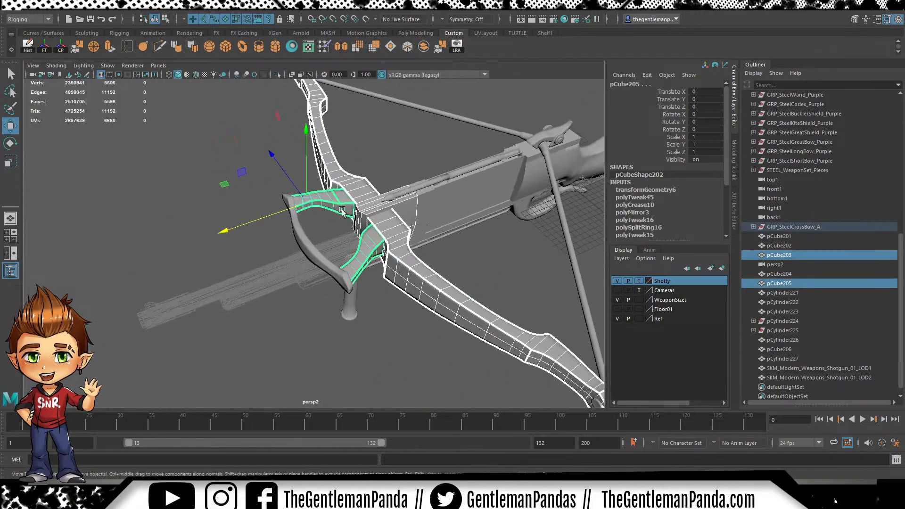
pyautogui.keyDown('alt'); pyautogui.moveTo(331, 222); pyautogui.dragTo(343, 206); pyautogui.keyUp('alt')
pyautogui.keyDown('alt'); pyautogui.moveTo(343, 206); pyautogui.dragTo(387, 184, button='right'); pyautogui.keyUp('alt')
pyautogui.keyDown('alt'); pyautogui.moveTo(387, 184); pyautogui.dragTo(355, 240, button='middle'); pyautogui.keyUp('alt')
pyautogui.keyDown('alt'); pyautogui.moveTo(356, 241); pyautogui.dragTo(325, 217); pyautogui.keyUp('alt')
pyautogui.keyDown('alt'); pyautogui.moveTo(250, 183); pyautogui.dragTo(241, 175); pyautogui.keyUp('alt')
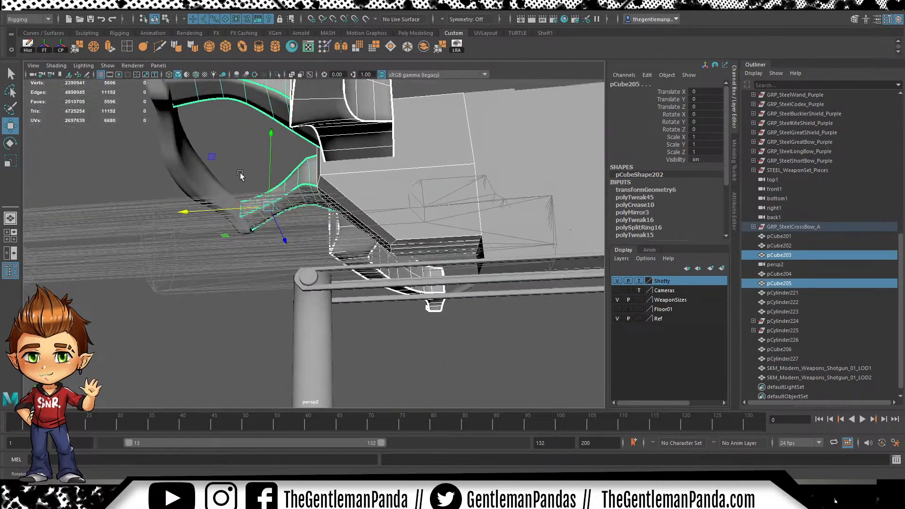
pyautogui.moveTo(210, 208); pyautogui.dragTo(152, 238)
# Try extending the crossbow's main body by moving its front vertices forward to the front block
pyautogui.keyDown('alt'); pyautogui.moveTo(456, 257); pyautogui.dragTo(295, 247, button='middle'); pyautogui.keyUp('alt')
pyautogui.click(313, 218)
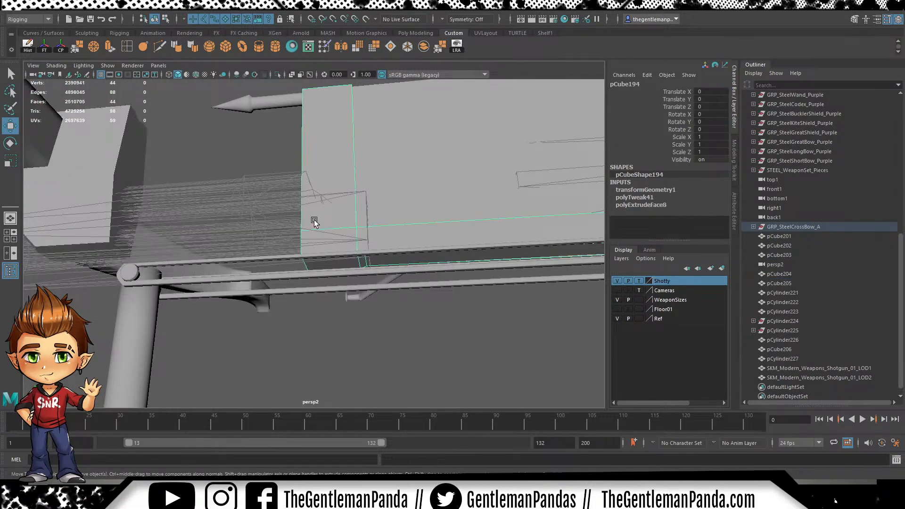
pyautogui.keyDown('alt'); pyautogui.moveTo(312, 219); pyautogui.dragTo(338, 232); pyautogui.keyUp('alt')
pyautogui.press('F9')
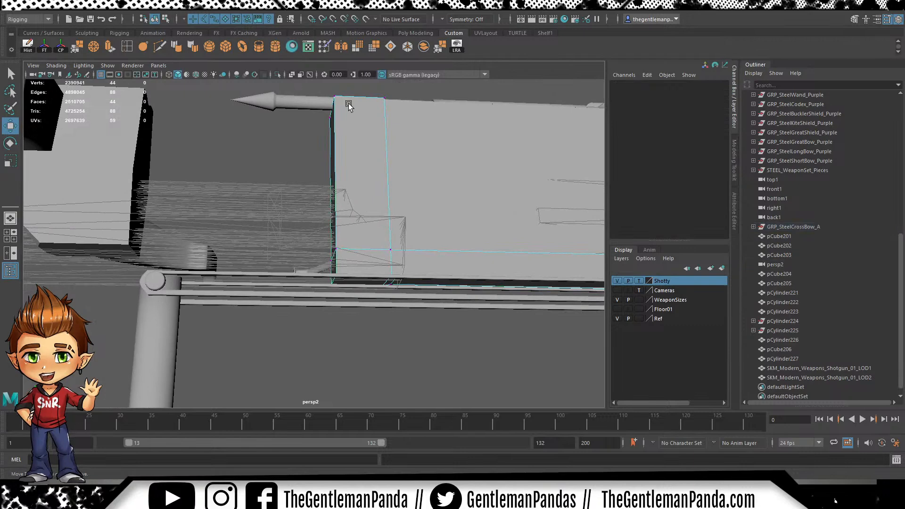
pyautogui.keyDown('alt'); pyautogui.moveTo(323, 95); pyautogui.dragTo(333, 91); pyautogui.keyUp('alt')
pyautogui.moveTo(279, 284); pyautogui.dragTo(280, 284)
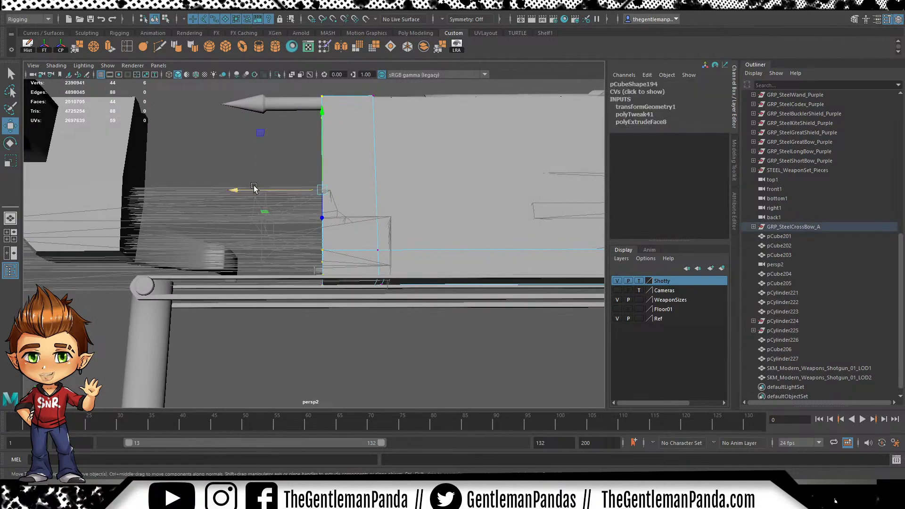
pyautogui.moveTo(256, 190); pyautogui.dragTo(415, 258)
# Try closing the gap to the main body by moving the front block back to a Translate X of 9.647
pyautogui.click(304, 249)
pyautogui.scroll(-1, 429, 263)
pyautogui.scroll(-1, 429, 264)
pyautogui.keyDown('alt'); pyautogui.moveTo(415, 182); pyautogui.dragTo(318, 238); pyautogui.keyUp('alt')
pyautogui.scroll(3, 318, 238)
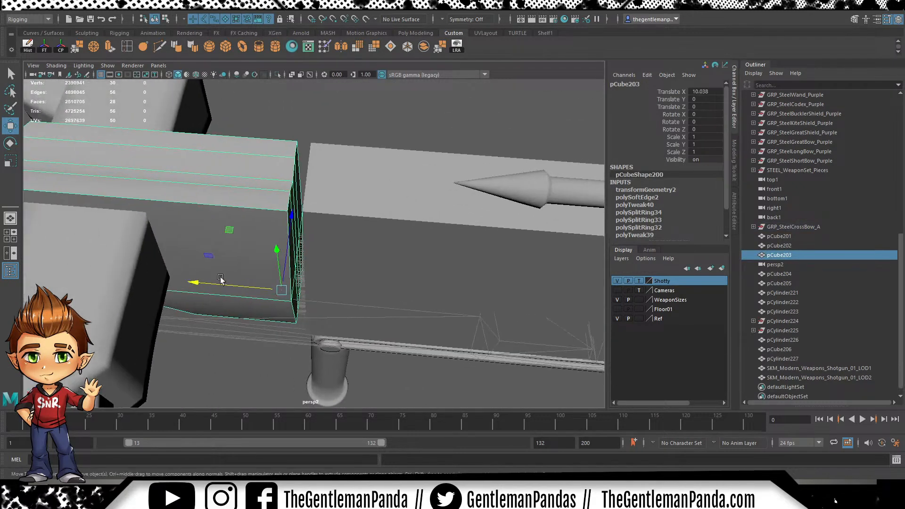
pyautogui.keyDown('alt'); pyautogui.moveTo(329, 248); pyautogui.dragTo(378, 240); pyautogui.keyUp('alt')
pyautogui.scroll(-7, 378, 240)
pyautogui.keyDown('alt'); pyautogui.moveTo(311, 188); pyautogui.dragTo(337, 188); pyautogui.keyUp('alt')
pyautogui.scroll(-5, 353, 219)
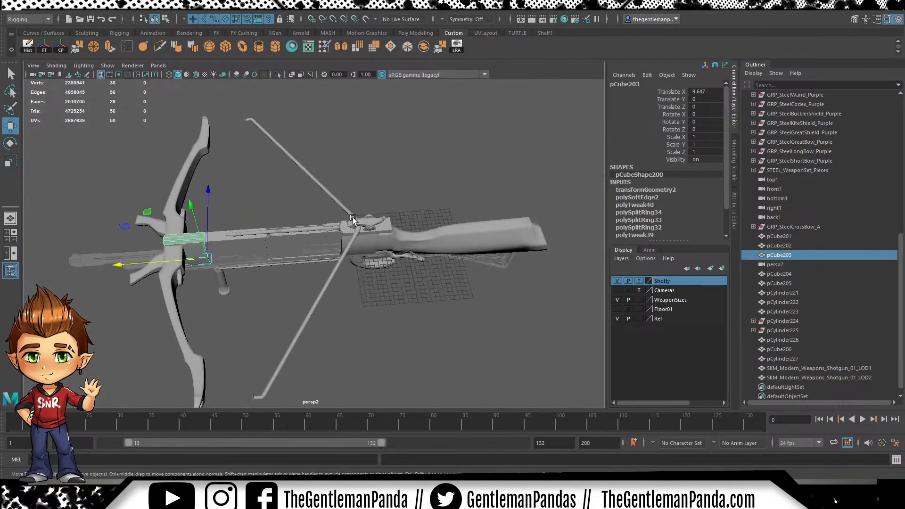
# Show the scene in wireframe and select the stirrup to examine its placement against the shotgun
pyautogui.moveTo(245, 239)
pyautogui.keyDown('alt'); pyautogui.mouseDown()
pyautogui.moveTo(318, 191)
pyautogui.moveTo(290, 234)
pyautogui.moveTo(241, 253)
pyautogui.moveTo(395, 253)
pyautogui.mouseUp(); pyautogui.keyUp('alt')
pyautogui.press('4')
pyautogui.click(254, 171)
pyautogui.keyDown('alt'); pyautogui.moveTo(357, 202); pyautogui.dragTo(169, 210); pyautogui.keyUp('alt')
pyautogui.keyDown('alt'); pyautogui.moveTo(170, 210); pyautogui.dragTo(342, 239, button='right'); pyautogui.keyUp('alt')
pyautogui.keyDown('alt'); pyautogui.moveTo(341, 238); pyautogui.dragTo(407, 228); pyautogui.keyUp('alt')
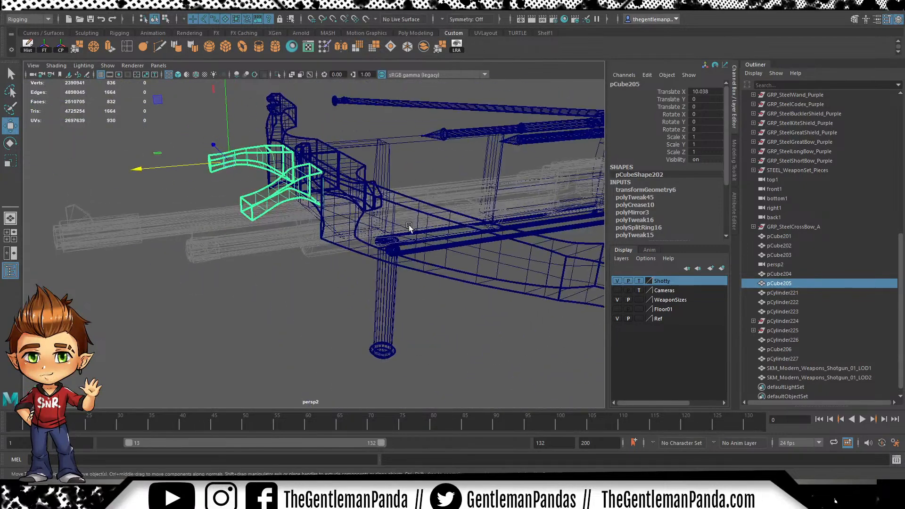
# Undo the forward moves of the bow assembly and the body's front vertices, and clear the selection
pyautogui.keyDown('alt'); pyautogui.moveTo(497, 191); pyautogui.dragTo(421, 246); pyautogui.keyUp('alt')
pyautogui.hotkey('ctrl', 'z')
pyautogui.hotkey('ctrl', 'z')
pyautogui.hotkey('ctrl', 'z')
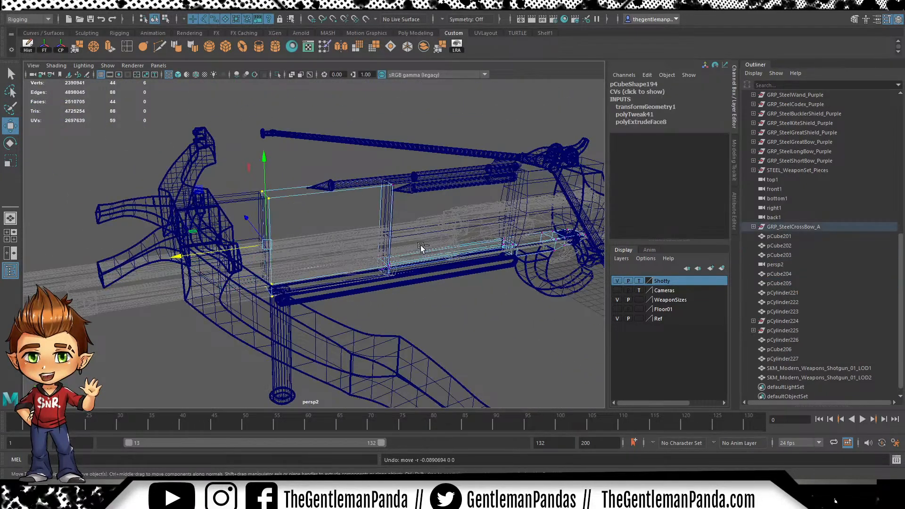
pyautogui.hotkey('ctrl', 'z')
pyautogui.hotkey('ctrl', 'z')
pyautogui.hotkey('ctrl', 'z')
pyautogui.keyDown('alt'); pyautogui.moveTo(319, 181); pyautogui.dragTo(345, 180); pyautogui.keyUp('alt')
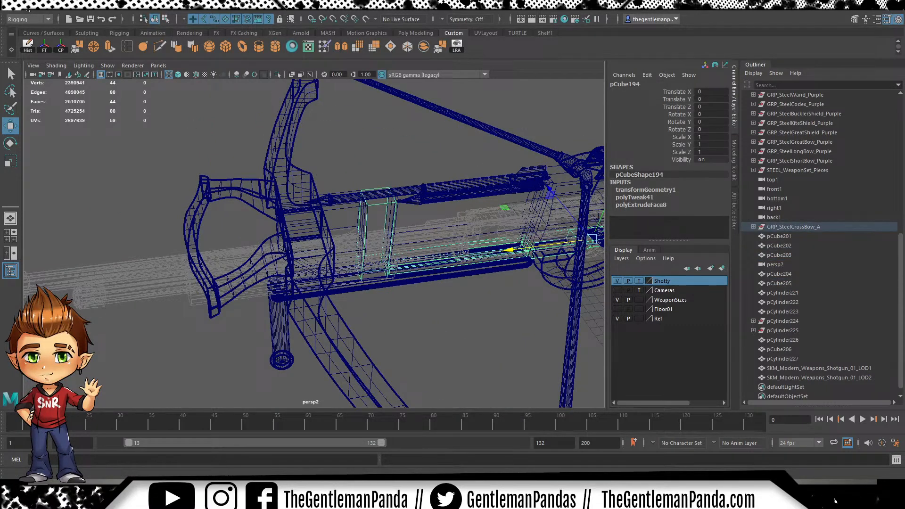
pyautogui.click(231, 117)
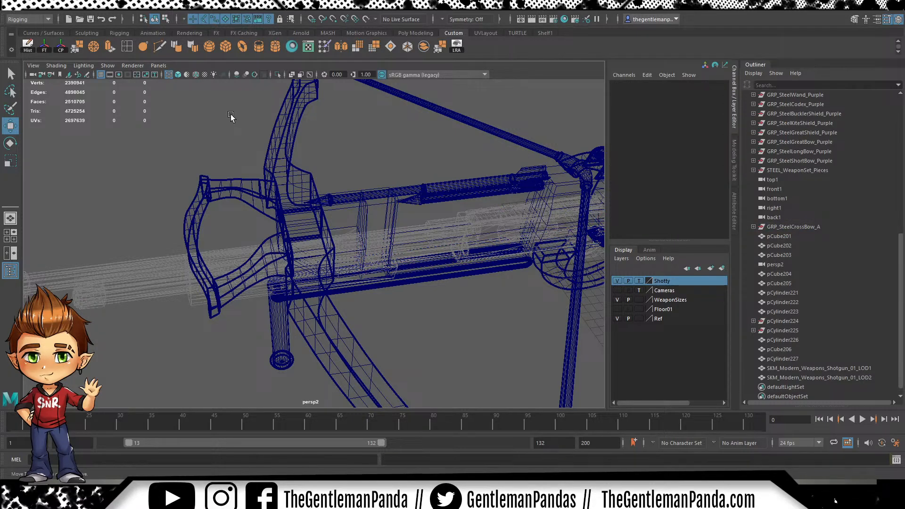
pyautogui.keyDown('alt'); pyautogui.moveTo(357, 195); pyautogui.dragTo(251, 162); pyautogui.keyUp('alt')
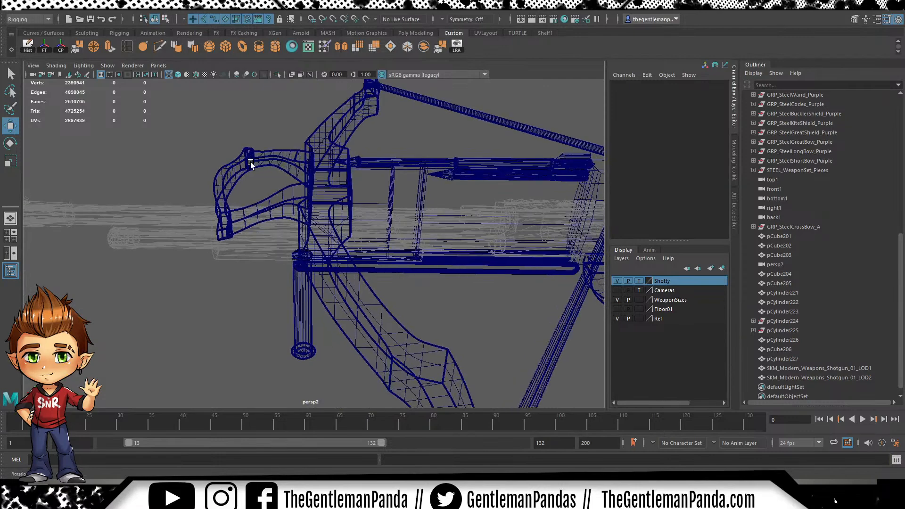
# Move the front block with the bow and stirrup forward, clear of the main body, to a Translate X of 24.604
pyautogui.moveTo(315, 223); pyautogui.dragTo(315, 223)
pyautogui.keyDown('alt'); pyautogui.moveTo(314, 222); pyautogui.dragTo(315, 191); pyautogui.keyUp('alt')
pyautogui.moveTo(294, 241); pyautogui.dragTo(60, 246)
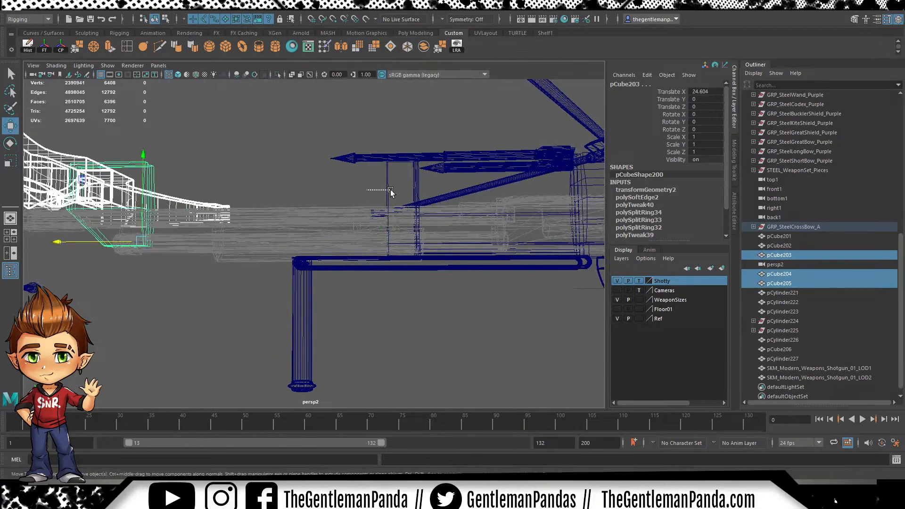
# Lengthen the main body by moving its front vertices forward until its end lines up with the front of the foregrip rail
pyautogui.moveTo(390, 190); pyautogui.dragTo(391, 190)
pyautogui.moveTo(386, 190); pyautogui.dragTo(363, 187, button='right')
pyautogui.moveTo(409, 132); pyautogui.dragTo(363, 221)
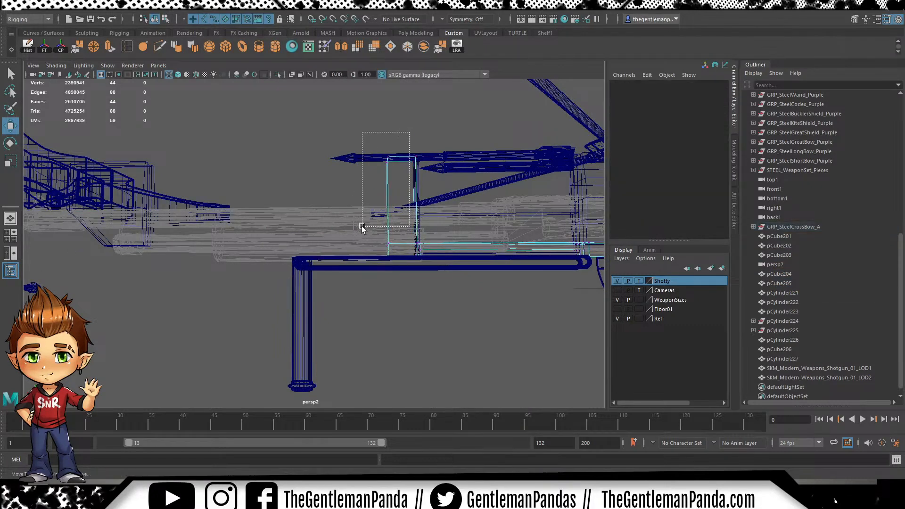
pyautogui.moveTo(322, 272); pyautogui.dragTo(322, 272)
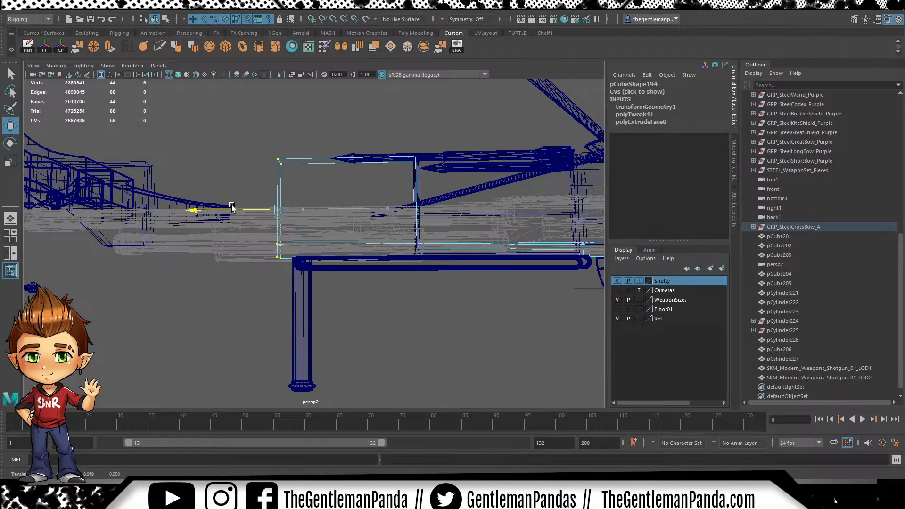
pyautogui.press('5')
pyautogui.keyDown('alt'); pyautogui.moveTo(264, 262); pyautogui.dragTo(292, 255, button='right'); pyautogui.keyUp('alt')
pyautogui.keyDown('alt'); pyautogui.moveTo(227, 240); pyautogui.dragTo(277, 220, button='middle'); pyautogui.keyUp('alt')
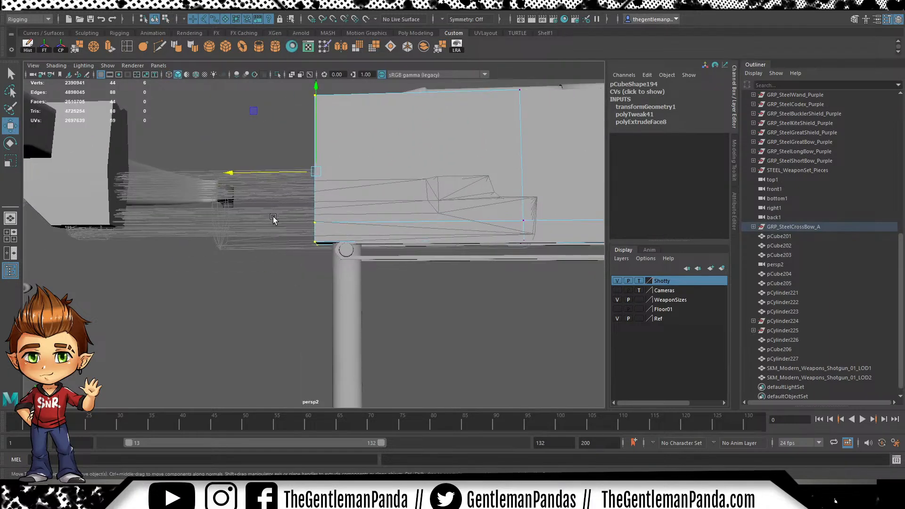
pyautogui.keyDown('alt'); pyautogui.moveTo(276, 220); pyautogui.dragTo(346, 157, button='right'); pyautogui.keyUp('alt')
pyautogui.keyDown('alt'); pyautogui.moveTo(345, 158); pyautogui.dragTo(322, 259, button='middle'); pyautogui.keyUp('alt')
pyautogui.moveTo(211, 134); pyautogui.dragTo(257, 136)
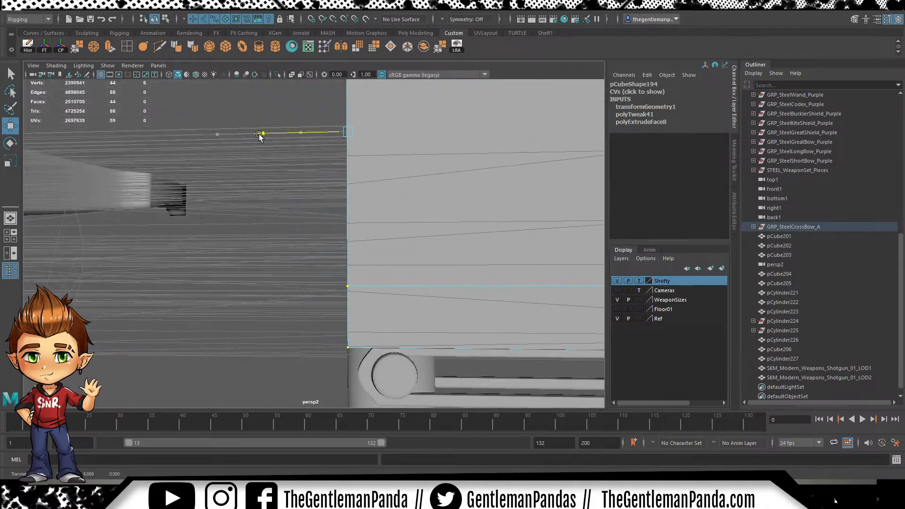
# Move the front block, bow and stirrup back against the lengthened body, to a Translate X of 9.602
pyautogui.keyDown('alt'); pyautogui.moveTo(306, 161); pyautogui.dragTo(306, 208); pyautogui.keyUp('alt')
pyautogui.moveTo(306, 207)
pyautogui.keyDown('alt'); pyautogui.mouseDown(button='right')
pyautogui.moveTo(299, 212)
pyautogui.moveTo(314, 207)
pyautogui.mouseUp(button='right'); pyautogui.keyUp('alt')
pyautogui.keyDown('alt'); pyautogui.moveTo(314, 207); pyautogui.dragTo(317, 217, button='middle'); pyautogui.keyUp('alt')
pyautogui.click(161, 223)
pyautogui.keyDown('alt'); pyautogui.moveTo(161, 226); pyautogui.dragTo(318, 216, button='middle'); pyautogui.keyUp('alt')
pyautogui.keyDown('ctrl'); pyautogui.keyDown('shift'); pyautogui.moveTo(327, 166); pyautogui.dragTo(265, 200); pyautogui.keyUp('shift'); pyautogui.keyUp('ctrl')
pyautogui.moveTo(222, 259); pyautogui.dragTo(357, 252)
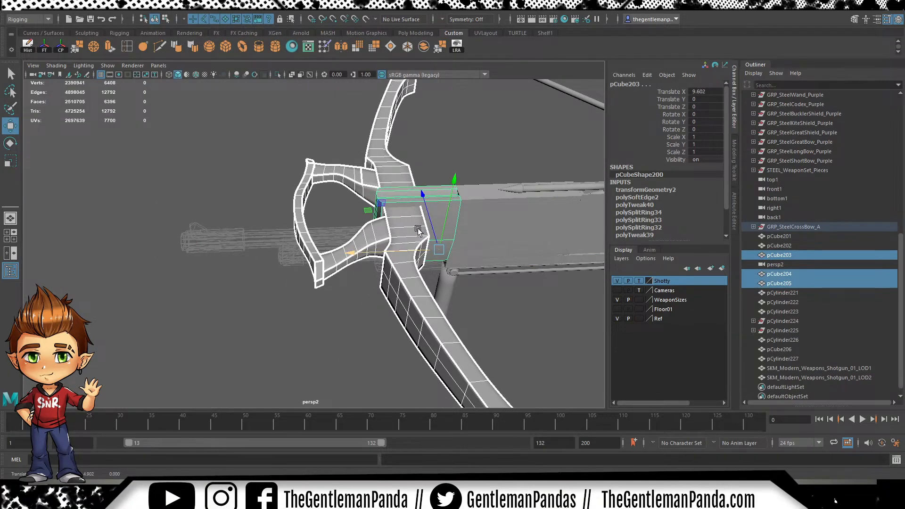
# Set a viewport to the front1 camera and maximize it to show the joint between the front block and the main body
pyautogui.keyDown('alt'); pyautogui.moveTo(357, 252); pyautogui.dragTo(236, 260, button='middle'); pyautogui.keyUp('alt')
pyautogui.keyDown('alt'); pyautogui.moveTo(235, 260); pyautogui.dragTo(477, 238, button='right'); pyautogui.keyUp('alt')
pyautogui.keyDown('alt'); pyautogui.moveTo(477, 238); pyautogui.dragTo(409, 249); pyautogui.keyUp('alt')
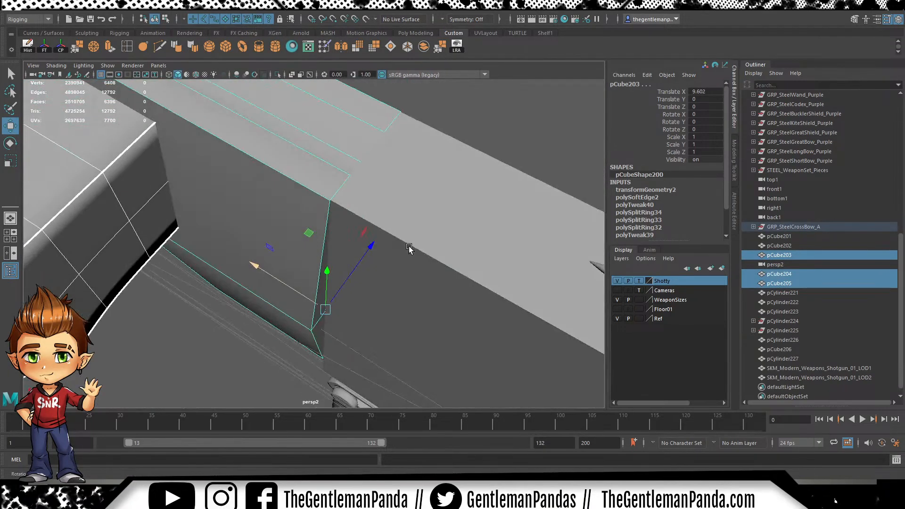
pyautogui.keyDown('alt'); pyautogui.moveTo(351, 246); pyautogui.dragTo(439, 309, button='middle'); pyautogui.keyUp('alt')
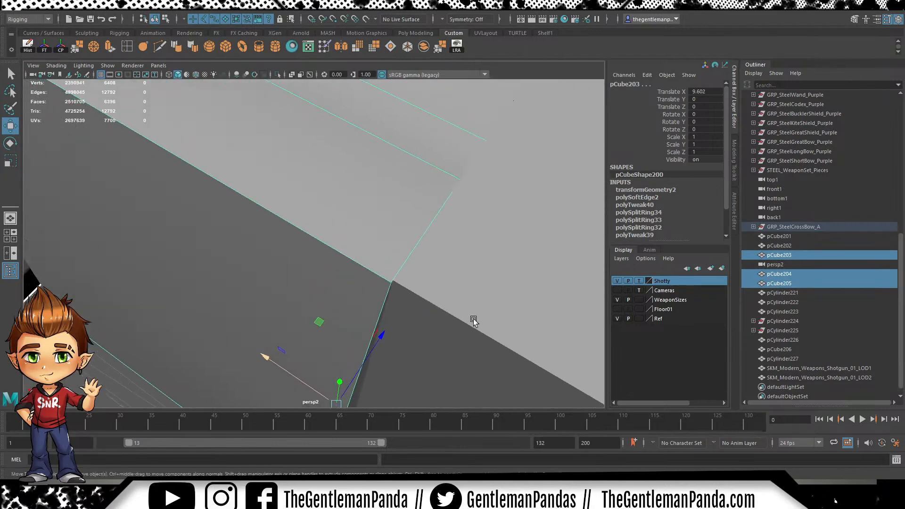
pyautogui.press('space')
pyautogui.hotkey('shift', 'f')
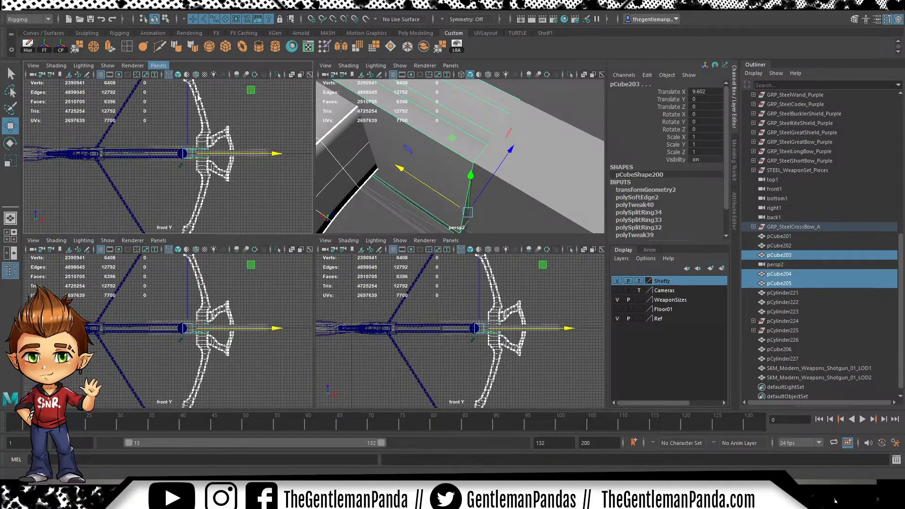
pyautogui.click(272, 121)
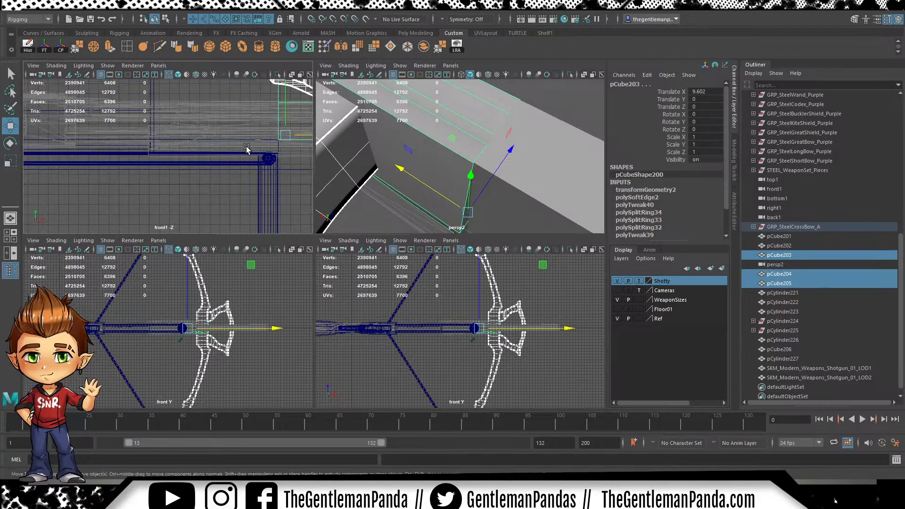
pyautogui.scroll(-3, 264, 163)
pyautogui.press('space')
pyautogui.scroll(5, 294, 273)
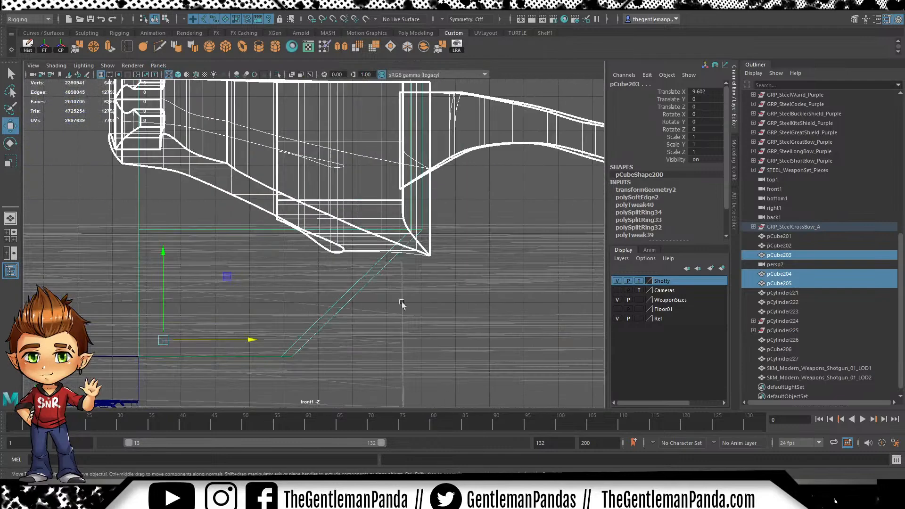
# Align the front block assembly with the main body's end at a Translate X of 9.605, and return to the perspective view
pyautogui.keyDown('alt'); pyautogui.moveTo(295, 272); pyautogui.dragTo(371, 200, button='middle'); pyautogui.keyUp('alt')
pyautogui.keyDown('alt'); pyautogui.moveTo(372, 200); pyautogui.dragTo(513, 362, button='right'); pyautogui.keyUp('alt')
pyautogui.keyDown('alt'); pyautogui.moveTo(250, 340); pyautogui.dragTo(330, 198, button='middle'); pyautogui.keyUp('alt')
pyautogui.keyDown('alt'); pyautogui.moveTo(329, 199); pyautogui.dragTo(508, 293, button='right'); pyautogui.keyUp('alt')
pyautogui.moveTo(498, 272); pyautogui.dragTo(495, 272)
pyautogui.keyDown('alt'); pyautogui.moveTo(303, 246); pyautogui.dragTo(462, 325, button='right'); pyautogui.keyUp('alt')
pyautogui.keyDown('alt'); pyautogui.moveTo(391, 320); pyautogui.dragTo(452, 224, button='middle'); pyautogui.keyUp('alt')
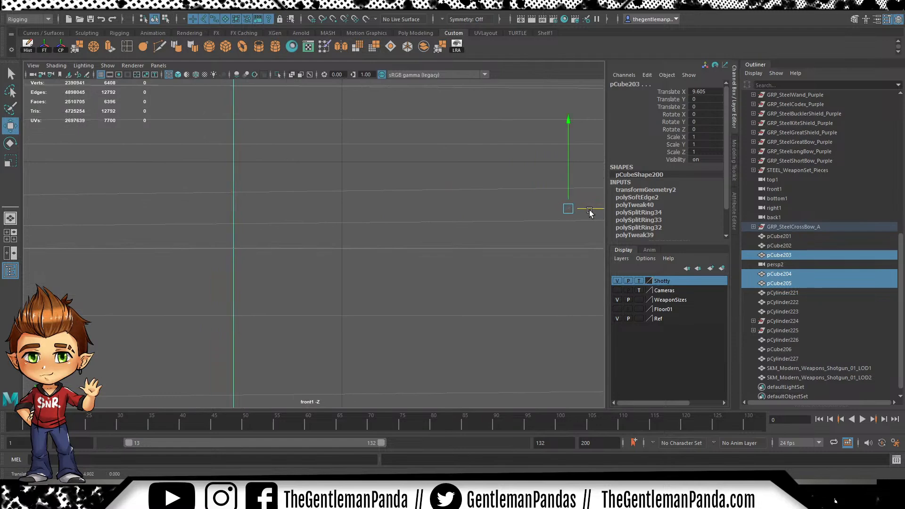
pyautogui.keyDown('alt'); pyautogui.moveTo(589, 212); pyautogui.dragTo(297, 174, button='right'); pyautogui.keyUp('alt')
pyautogui.press('space')
pyautogui.press('space')
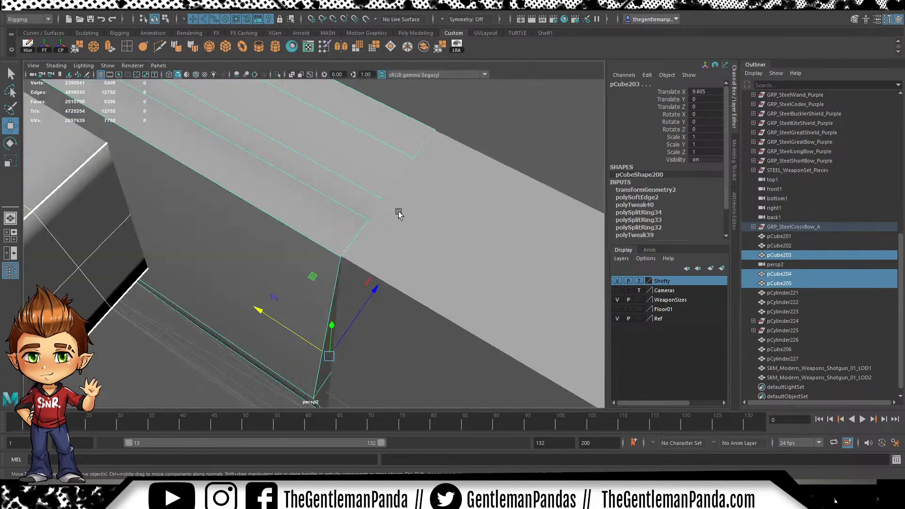
# Examine the repositioned bow assembly and lengthened body from several angles against the shotgun reference
pyautogui.keyDown('alt'); pyautogui.moveTo(413, 210); pyautogui.dragTo(545, 202); pyautogui.keyUp('alt')
pyautogui.keyDown('alt'); pyautogui.moveTo(546, 202); pyautogui.dragTo(462, 202, button='right'); pyautogui.keyUp('alt')
pyautogui.keyDown('alt'); pyautogui.moveTo(462, 202); pyautogui.dragTo(415, 202); pyautogui.keyUp('alt')
pyautogui.keyDown('alt'); pyautogui.moveTo(415, 200); pyautogui.dragTo(339, 193, button='middle'); pyautogui.keyUp('alt')
pyautogui.keyDown('alt'); pyautogui.moveTo(340, 193); pyautogui.dragTo(387, 197); pyautogui.keyUp('alt')
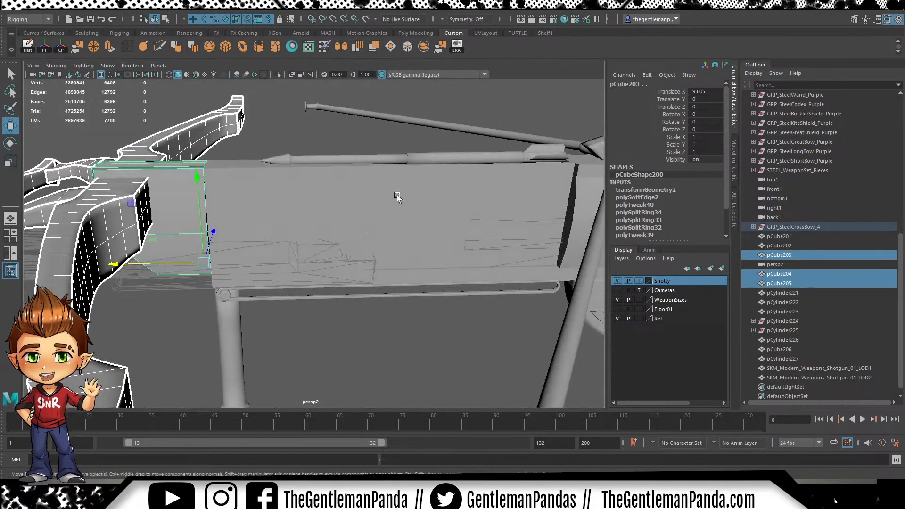
pyautogui.keyDown('alt'); pyautogui.moveTo(386, 197); pyautogui.dragTo(312, 199, button='middle'); pyautogui.keyUp('alt')
pyautogui.keyDown('alt'); pyautogui.moveTo(313, 199); pyautogui.dragTo(306, 219); pyautogui.keyUp('alt')
pyautogui.keyDown('alt'); pyautogui.moveTo(368, 244); pyautogui.dragTo(273, 244, button='right'); pyautogui.keyUp('alt')
pyautogui.keyDown('alt'); pyautogui.moveTo(274, 244); pyautogui.dragTo(384, 245, button='middle'); pyautogui.keyUp('alt')
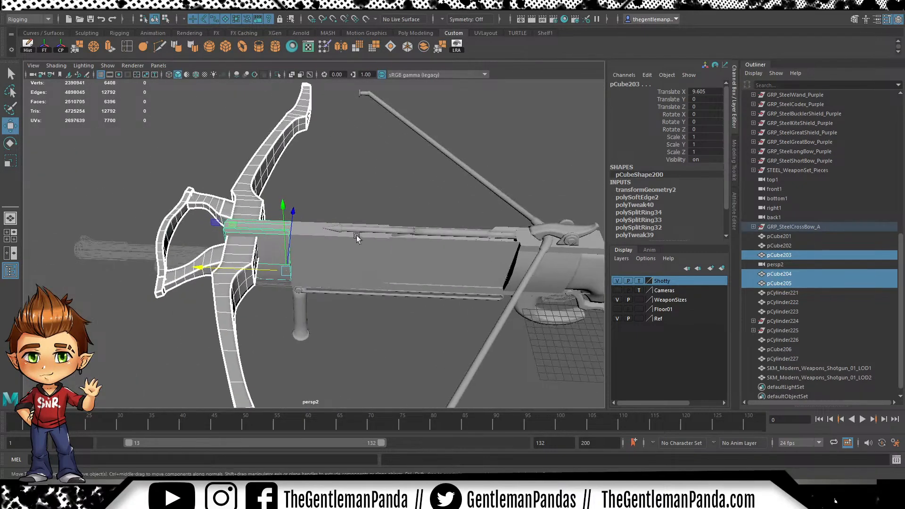
pyautogui.keyDown('alt'); pyautogui.moveTo(254, 248); pyautogui.dragTo(378, 271, button='right'); pyautogui.keyUp('alt')
# Select the main body and front block to inspect their joint and the crossbow's overall proportions
pyautogui.click(384, 271)
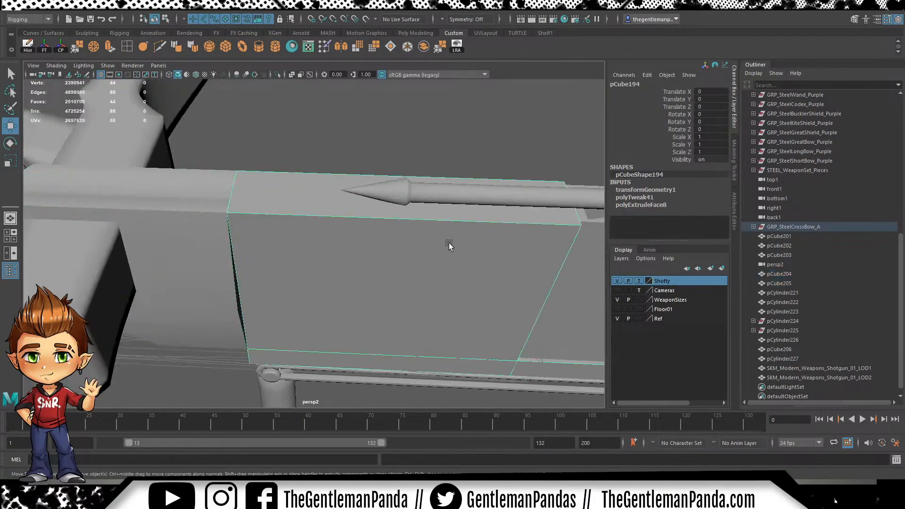
pyautogui.keyDown('alt'); pyautogui.moveTo(449, 242); pyautogui.dragTo(468, 217); pyautogui.keyUp('alt')
pyautogui.keyDown('shift'); pyautogui.click(368, 269); pyautogui.keyUp('shift')
pyautogui.keyDown('alt'); pyautogui.moveTo(368, 269); pyautogui.dragTo(313, 261); pyautogui.keyUp('alt')
pyautogui.keyDown('alt'); pyautogui.moveTo(313, 262); pyautogui.dragTo(380, 172, button='middle'); pyautogui.keyUp('alt')
pyautogui.keyDown('alt'); pyautogui.moveTo(380, 172); pyautogui.dragTo(369, 175); pyautogui.keyUp('alt')
pyautogui.keyDown('alt'); pyautogui.moveTo(307, 191); pyautogui.dragTo(303, 234); pyautogui.keyUp('alt')
pyautogui.scroll(-5, 515, 245)
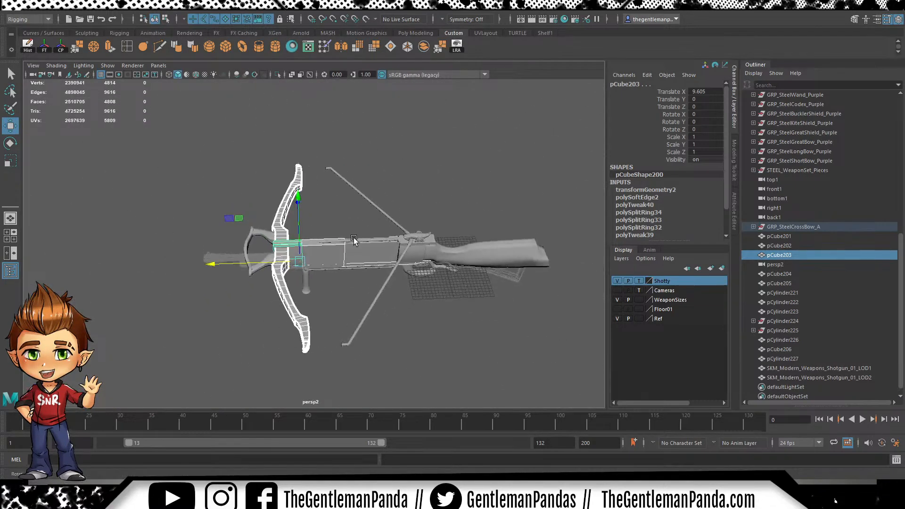
# Move the vertices at both outer ends of the bowstring forward to the tips of the bow limbs
pyautogui.keyDown('alt'); pyautogui.moveTo(515, 246); pyautogui.dragTo(375, 332); pyautogui.keyUp('alt')
pyautogui.keyDown('alt'); pyautogui.moveTo(389, 236); pyautogui.dragTo(335, 118); pyautogui.keyUp('alt')
pyautogui.scroll(5, 418, 263)
pyautogui.click(380, 122)
pyautogui.click(373, 111)
pyautogui.press('F9')
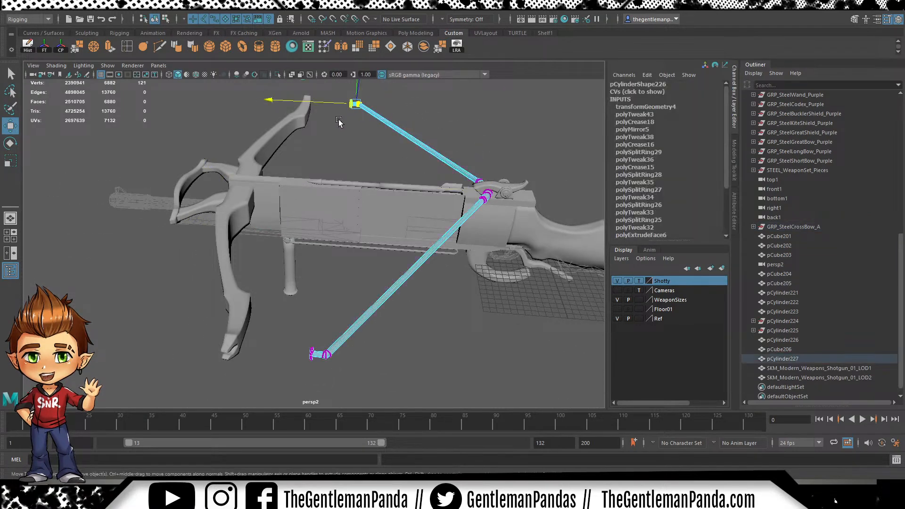
pyautogui.keyDown('alt'); pyautogui.moveTo(298, 388); pyautogui.dragTo(234, 195); pyautogui.keyUp('alt')
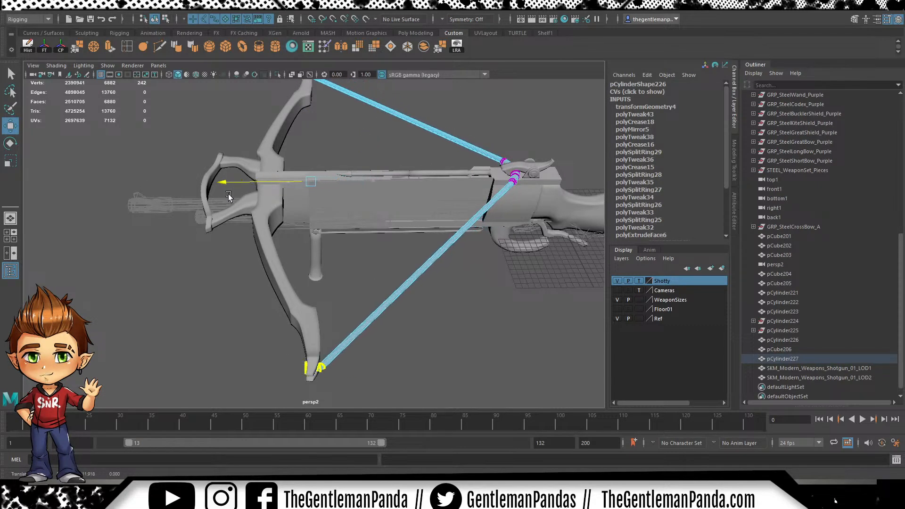
# Examine how the bowstring's ends sit against the bow's limb tips
pyautogui.keyDown('alt'); pyautogui.moveTo(315, 335); pyautogui.dragTo(542, 276); pyautogui.keyUp('alt')
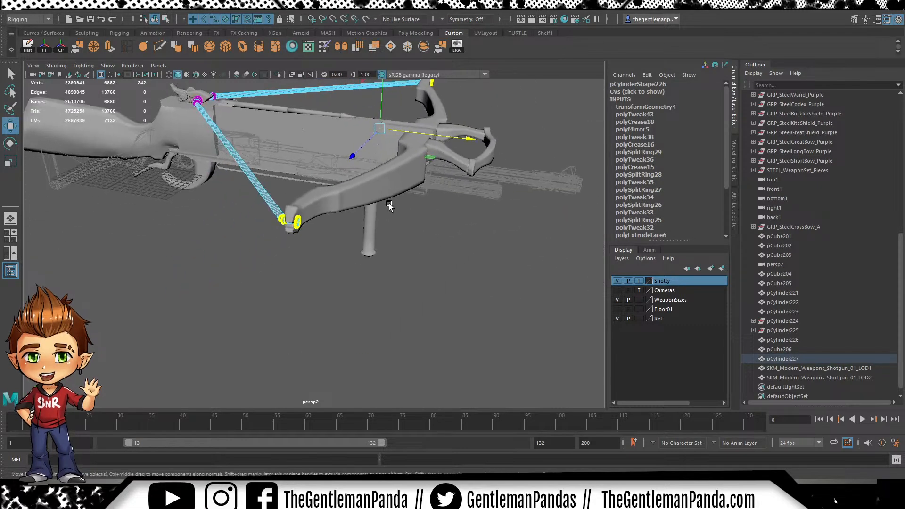
pyautogui.scroll(6, 381, 219)
pyautogui.scroll(-6, 380, 220)
pyautogui.keyDown('alt'); pyautogui.moveTo(358, 200); pyautogui.dragTo(287, 208); pyautogui.keyUp('alt')
pyautogui.keyDown('alt'); pyautogui.moveTo(283, 330); pyautogui.dragTo(279, 247); pyautogui.keyUp('alt')
pyautogui.scroll(2, 278, 141)
pyautogui.keyDown('alt'); pyautogui.moveTo(278, 141); pyautogui.dragTo(292, 247); pyautogui.keyUp('alt')
pyautogui.keyDown('alt'); pyautogui.moveTo(293, 247); pyautogui.dragTo(317, 236, button='middle'); pyautogui.keyUp('alt')
pyautogui.scroll(4, 311, 240)
pyautogui.keyDown('alt'); pyautogui.moveTo(316, 236); pyautogui.dragTo(328, 238); pyautogui.keyUp('alt')
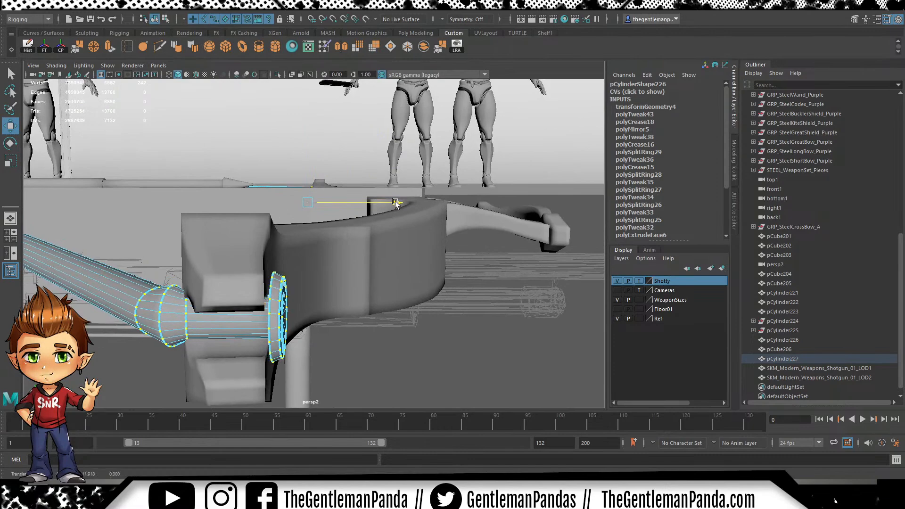
pyautogui.keyDown('alt'); pyautogui.moveTo(531, 254); pyautogui.dragTo(478, 243); pyautogui.keyUp('alt')
pyautogui.scroll(4, 347, 242)
pyautogui.keyDown('alt'); pyautogui.moveTo(344, 241); pyautogui.dragTo(323, 306); pyautogui.keyUp('alt')
# Inspect the transition between the main body's top surface and the grooved top of the front block
pyautogui.click(306, 256)
pyautogui.click(334, 225)
pyautogui.click(332, 280)
pyautogui.scroll(4, 310, 278)
pyautogui.keyDown('alt'); pyautogui.moveTo(296, 244); pyautogui.dragTo(449, 278); pyautogui.keyUp('alt')
pyautogui.keyDown('alt'); pyautogui.moveTo(214, 194); pyautogui.dragTo(332, 249); pyautogui.keyUp('alt')
pyautogui.keyDown('alt'); pyautogui.moveTo(302, 176); pyautogui.dragTo(321, 190); pyautogui.keyUp('alt')
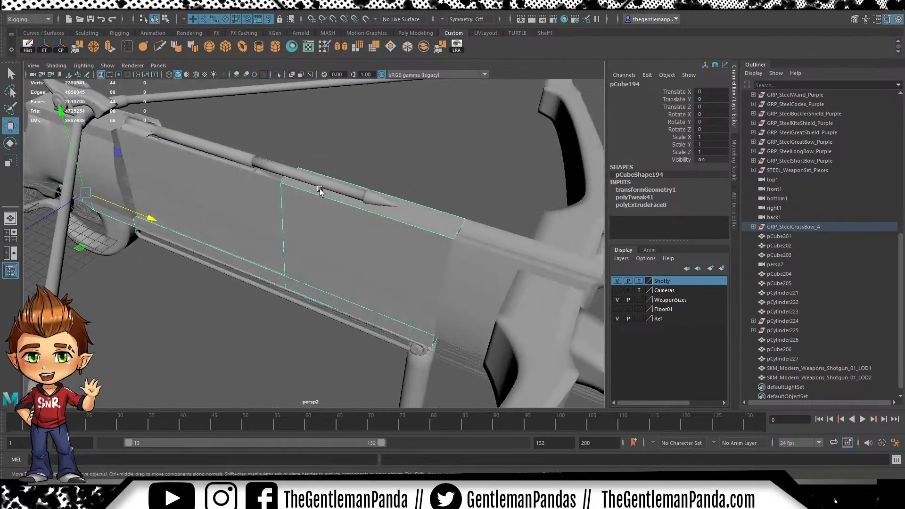
pyautogui.keyDown('alt'); pyautogui.moveTo(321, 190); pyautogui.dragTo(434, 222, button='right'); pyautogui.keyUp('alt')
pyautogui.keyDown('alt'); pyautogui.moveTo(434, 222); pyautogui.dragTo(324, 235, button='middle'); pyautogui.keyUp('alt')
pyautogui.click(361, 195)
pyautogui.click(320, 256)
pyautogui.moveTo(320, 257)
pyautogui.keyDown('alt'); pyautogui.mouseDown()
pyautogui.moveTo(209, 250)
pyautogui.moveTo(249, 246)
pyautogui.moveTo(270, 228)
pyautogui.moveTo(357, 252)
pyautogui.moveTo(304, 258)
pyautogui.mouseUp(); pyautogui.keyUp('alt')
pyautogui.keyDown('alt'); pyautogui.moveTo(304, 258); pyautogui.dragTo(285, 251, button='right'); pyautogui.keyUp('alt')
pyautogui.click(289, 248)
pyautogui.keyDown('alt'); pyautogui.moveTo(288, 248); pyautogui.dragTo(318, 120); pyautogui.keyUp('alt')
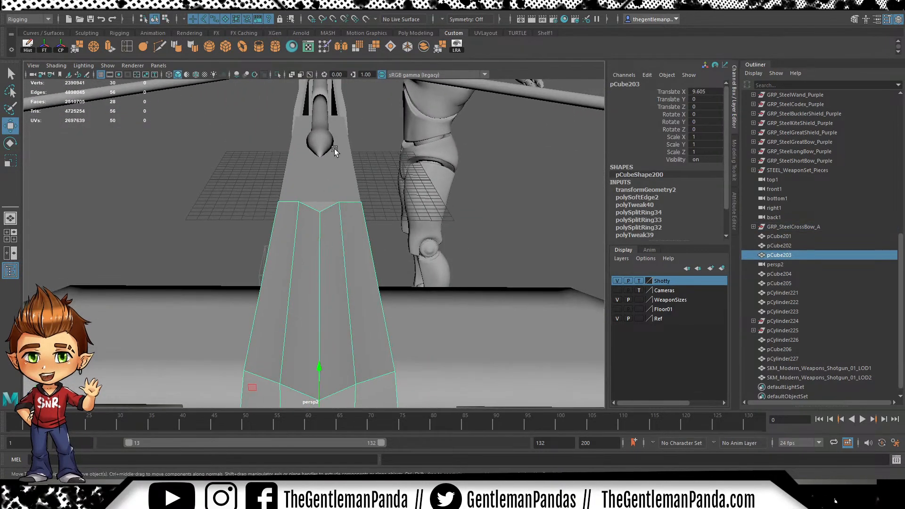
pyautogui.keyDown('alt'); pyautogui.moveTo(332, 267); pyautogui.dragTo(384, 273); pyautogui.keyUp('alt')
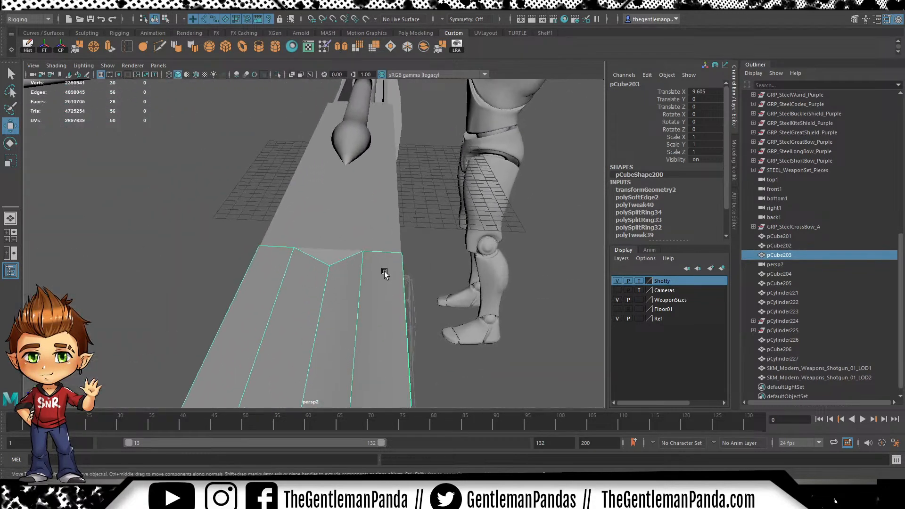
pyautogui.click(363, 242)
pyautogui.press('g')
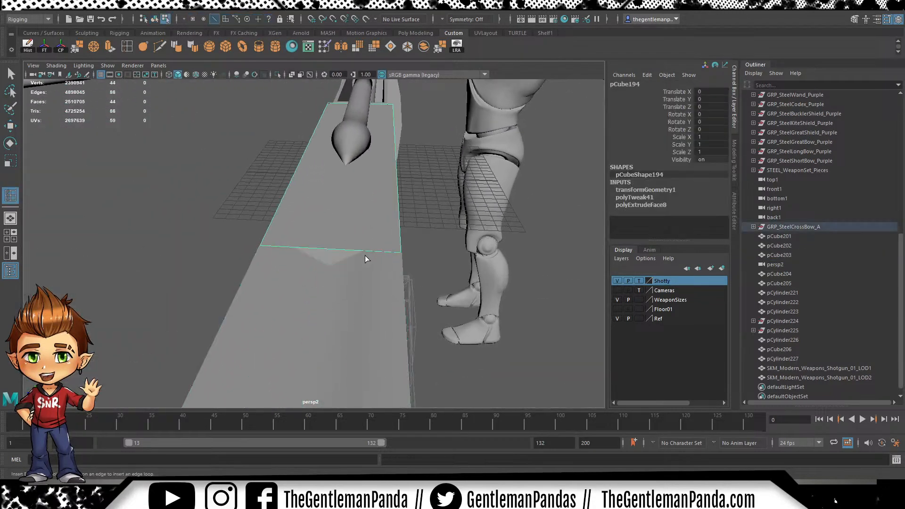
pyautogui.press('q')
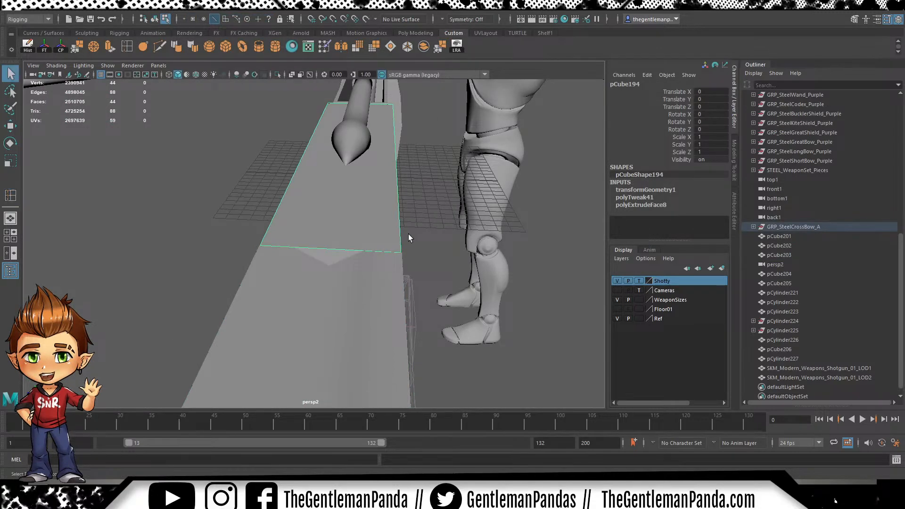
pyautogui.click(363, 251)
pyautogui.moveTo(369, 234); pyautogui.dragTo(434, 200, button='right')
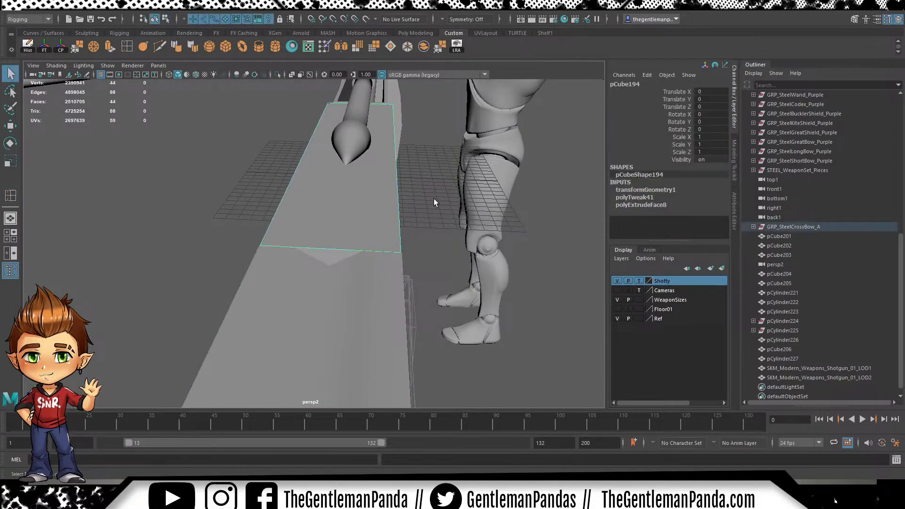
# Combine the main body and the front block into a single mesh and select it
pyautogui.click(392, 282)
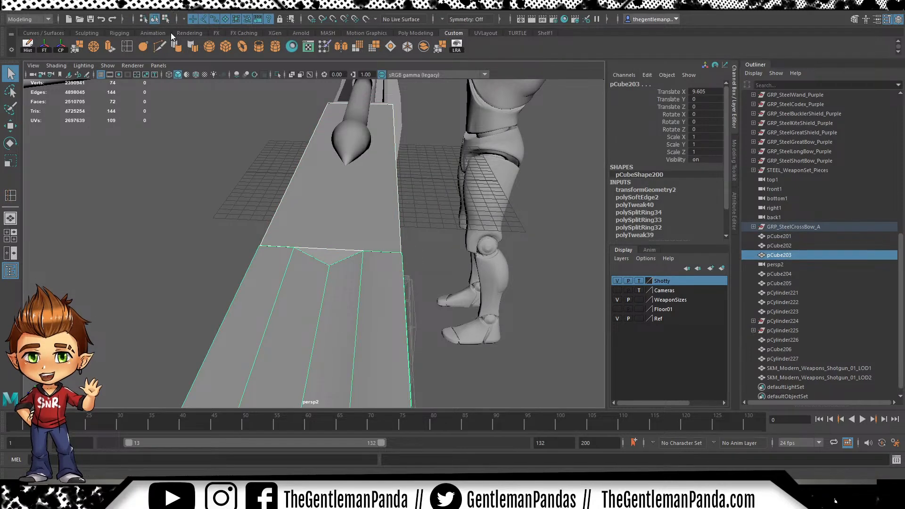
pyautogui.keyDown('alt'); pyautogui.moveTo(392, 249); pyautogui.dragTo(430, 290); pyautogui.keyUp('alt')
pyautogui.click(510, 303)
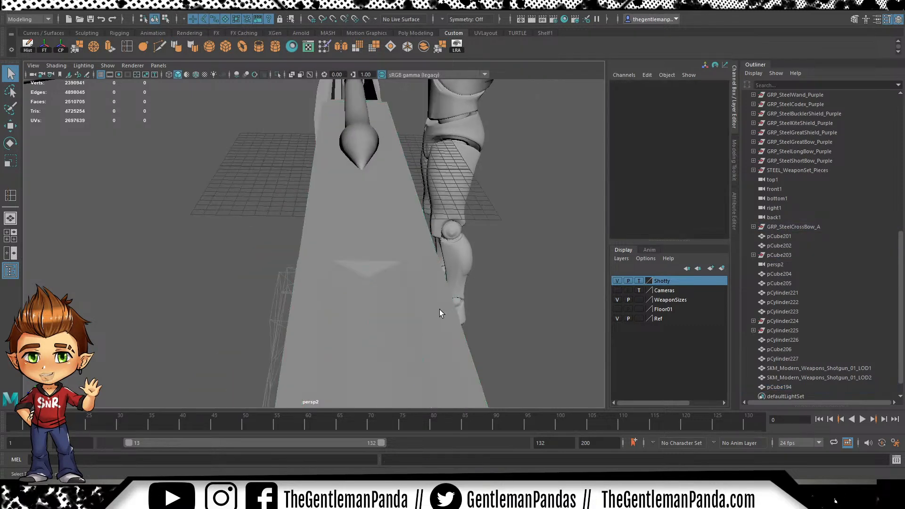
pyautogui.click(442, 314)
# Insert three lengthwise edge loops in the main body, in line with the centre and both edges of the front block's groove
pyautogui.keyDown('alt'); pyautogui.moveTo(436, 313); pyautogui.dragTo(390, 218, button='middle'); pyautogui.keyUp('alt')
pyautogui.keyDown('alt'); pyautogui.moveTo(389, 217); pyautogui.dragTo(297, 219); pyautogui.keyUp('alt')
pyautogui.keyDown('alt'); pyautogui.moveTo(321, 165); pyautogui.dragTo(295, 253, button='middle'); pyautogui.keyUp('alt')
pyautogui.keyDown('alt'); pyautogui.moveTo(295, 253); pyautogui.dragTo(343, 273, button='right'); pyautogui.keyUp('alt')
pyautogui.keyDown('alt'); pyautogui.moveTo(344, 273); pyautogui.dragTo(352, 273, button='middle'); pyautogui.keyUp('alt')
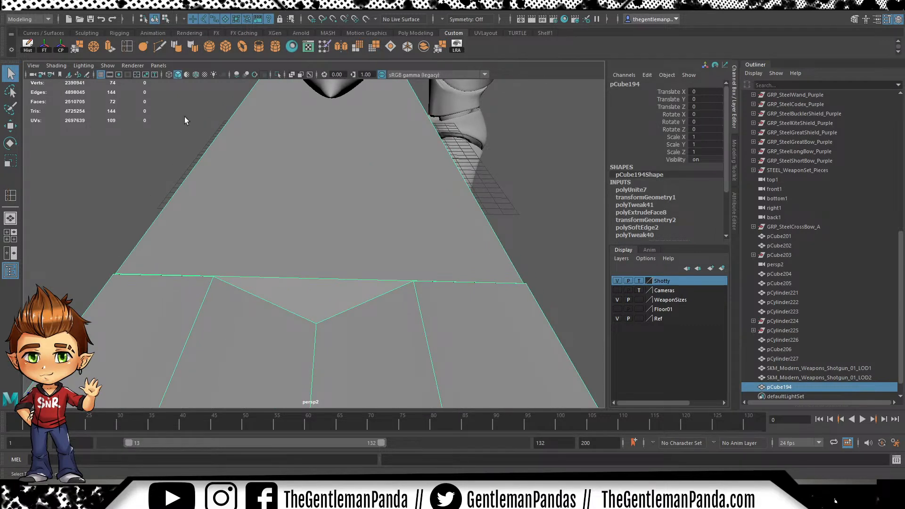
pyautogui.press('y')
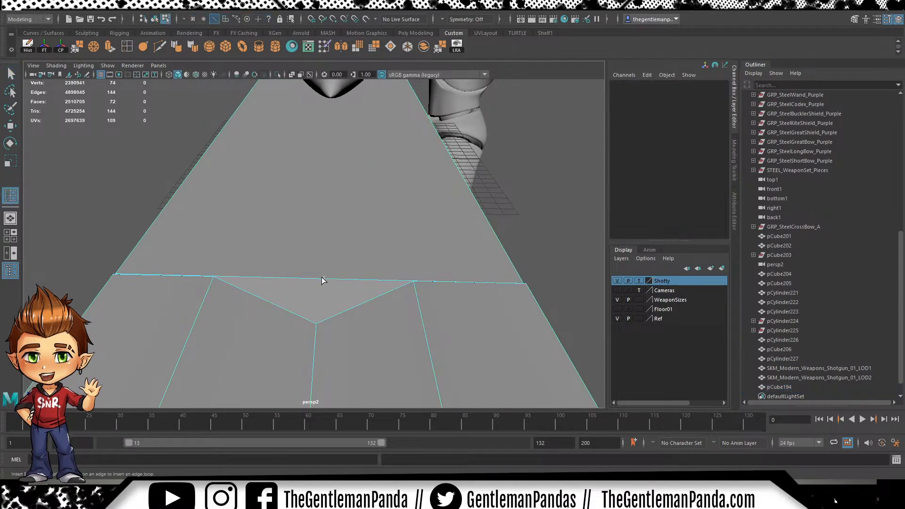
pyautogui.click(321, 276)
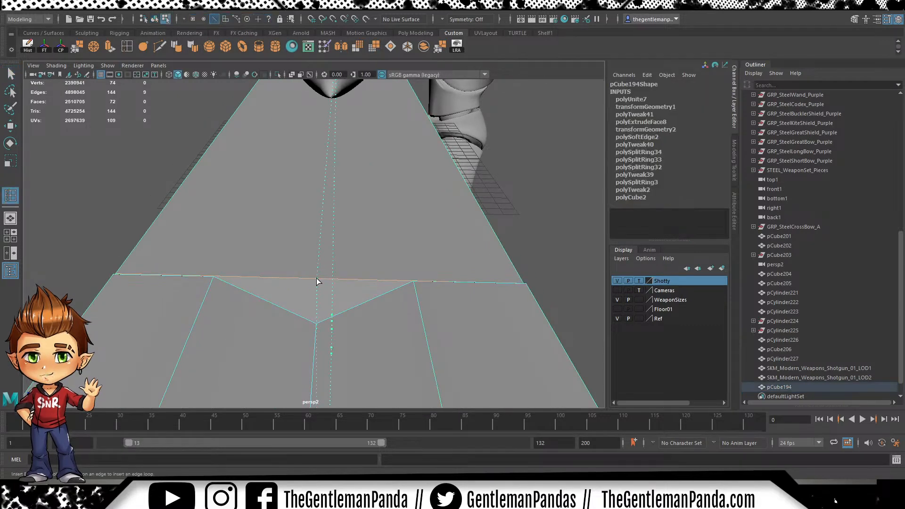
pyautogui.click(316, 279)
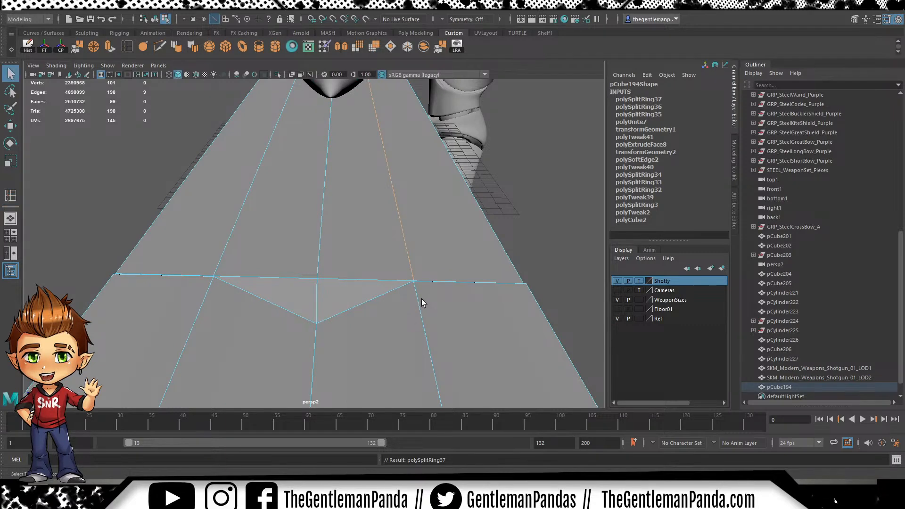
# Inspect the new lengthwise edge loops where the main body meets the front block, return to object mode and clear the selection
pyautogui.press('w')
pyautogui.click(323, 188)
pyautogui.keyDown('alt'); pyautogui.moveTo(389, 186); pyautogui.dragTo(206, 121); pyautogui.keyUp('alt')
pyautogui.keyDown('alt'); pyautogui.moveTo(343, 170); pyautogui.dragTo(361, 228); pyautogui.keyUp('alt')
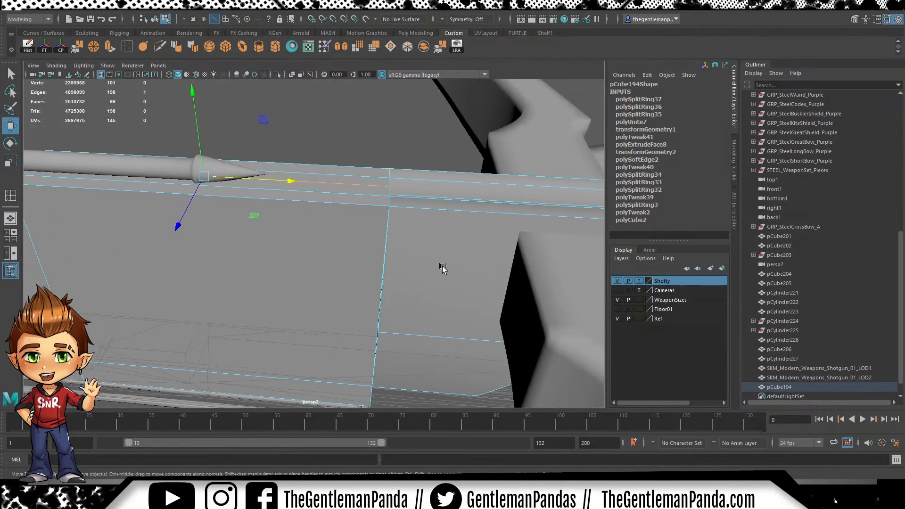
pyautogui.keyDown('alt'); pyautogui.moveTo(356, 281); pyautogui.dragTo(279, 102); pyautogui.keyUp('alt')
pyautogui.keyDown('alt'); pyautogui.moveTo(280, 104); pyautogui.dragTo(141, 137, button='right'); pyautogui.keyUp('alt')
pyautogui.keyDown('alt'); pyautogui.moveTo(85, 146); pyautogui.dragTo(250, 275); pyautogui.keyUp('alt')
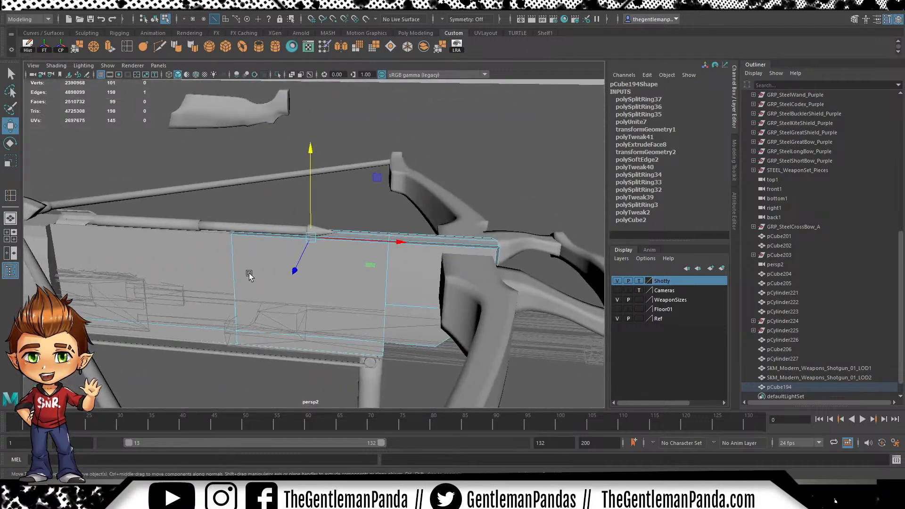
pyautogui.moveTo(316, 220); pyautogui.dragTo(358, 231, button='right')
pyautogui.click(373, 125)
# Examine the whole crossbow's proportions, from the stock along the body to the bow and string
pyautogui.keyDown('alt'); pyautogui.moveTo(359, 231); pyautogui.dragTo(448, 248); pyautogui.keyUp('alt')
pyautogui.keyDown('alt'); pyautogui.moveTo(447, 248); pyautogui.dragTo(352, 231, button='right'); pyautogui.keyUp('alt')
pyautogui.keyDown('alt'); pyautogui.moveTo(351, 230); pyautogui.dragTo(332, 240); pyautogui.keyUp('alt')
pyautogui.keyDown('alt'); pyautogui.moveTo(452, 200); pyautogui.dragTo(370, 244); pyautogui.keyUp('alt')
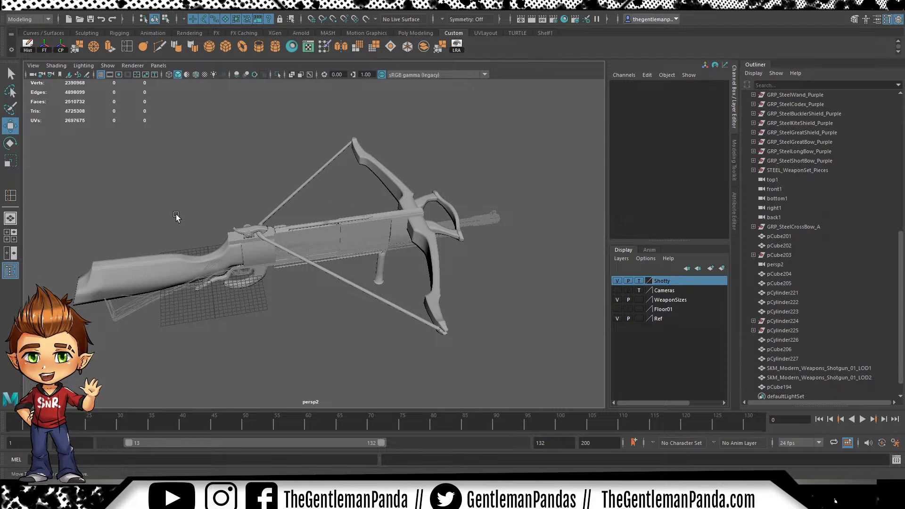
pyautogui.keyDown('alt'); pyautogui.moveTo(402, 284); pyautogui.dragTo(422, 162); pyautogui.keyUp('alt')
pyautogui.keyDown('alt'); pyautogui.moveTo(356, 346); pyautogui.dragTo(237, 185); pyautogui.keyUp('alt')
pyautogui.keyDown('alt'); pyautogui.moveTo(385, 213); pyautogui.dragTo(417, 225); pyautogui.keyUp('alt')
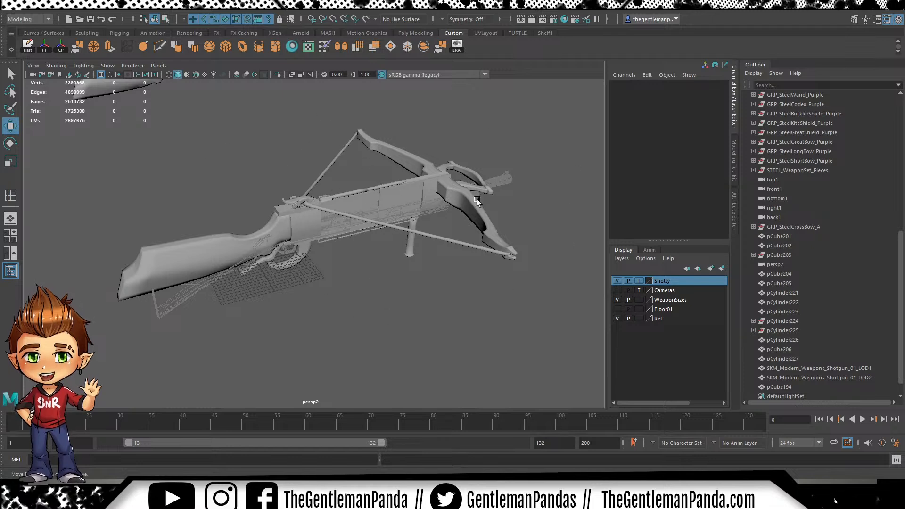
pyautogui.keyDown('alt'); pyautogui.moveTo(472, 186); pyautogui.dragTo(349, 235); pyautogui.keyUp('alt')
pyautogui.keyDown('alt'); pyautogui.moveTo(192, 252); pyautogui.dragTo(293, 236, button='right'); pyautogui.keyUp('alt')
pyautogui.keyDown('alt'); pyautogui.moveTo(293, 236); pyautogui.dragTo(334, 210); pyautogui.keyUp('alt')
pyautogui.keyDown('alt'); pyautogui.moveTo(200, 197); pyautogui.dragTo(420, 218); pyautogui.keyUp('alt')
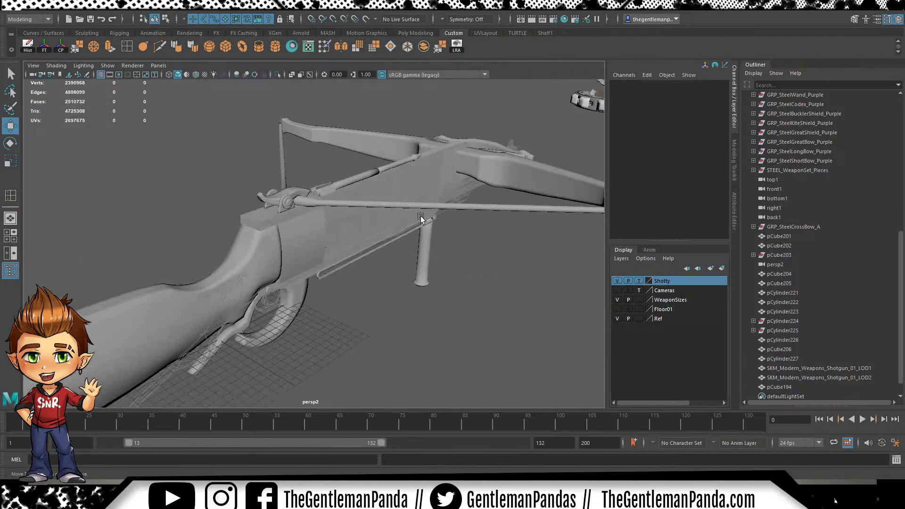
# Compare the stock's unsmoothed shape with its smooth preview, then clear the selection
pyautogui.click(247, 225)
pyautogui.click(398, 279)
pyautogui.keyDown('alt'); pyautogui.moveTo(409, 181); pyautogui.dragTo(370, 222); pyautogui.keyUp('alt')
pyautogui.click(377, 223)
pyautogui.press('1')
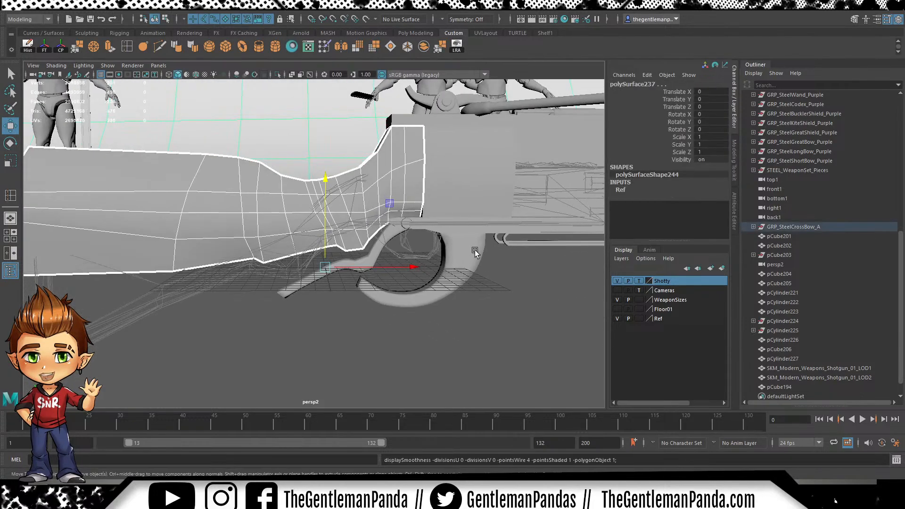
pyautogui.press('3')
pyautogui.click(499, 323)
# Examine the stock's length and angle against the rest of the crossbow and the wireframe shotgun reference
pyautogui.keyDown('alt'); pyautogui.moveTo(496, 228); pyautogui.dragTo(349, 284, button='middle'); pyautogui.keyUp('alt')
pyautogui.keyDown('alt'); pyautogui.moveTo(349, 285); pyautogui.dragTo(324, 231); pyautogui.keyUp('alt')
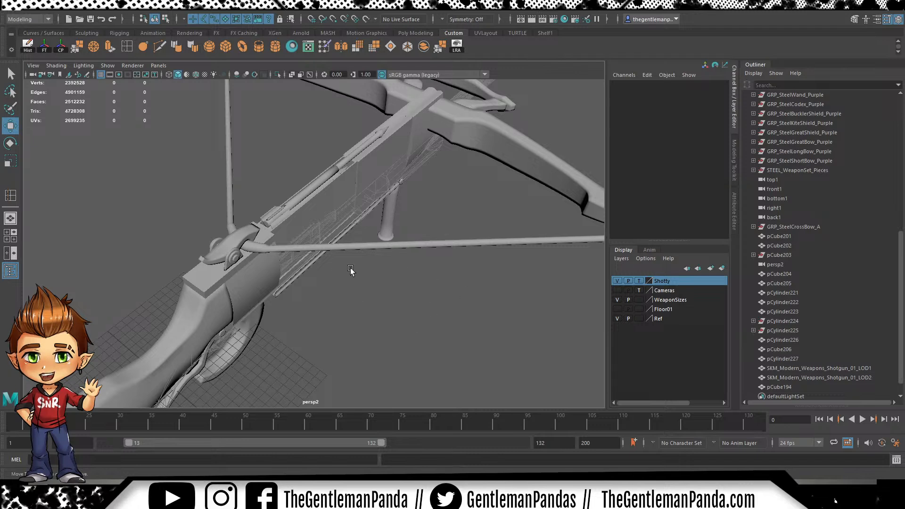
pyautogui.scroll(-5, 423, 246)
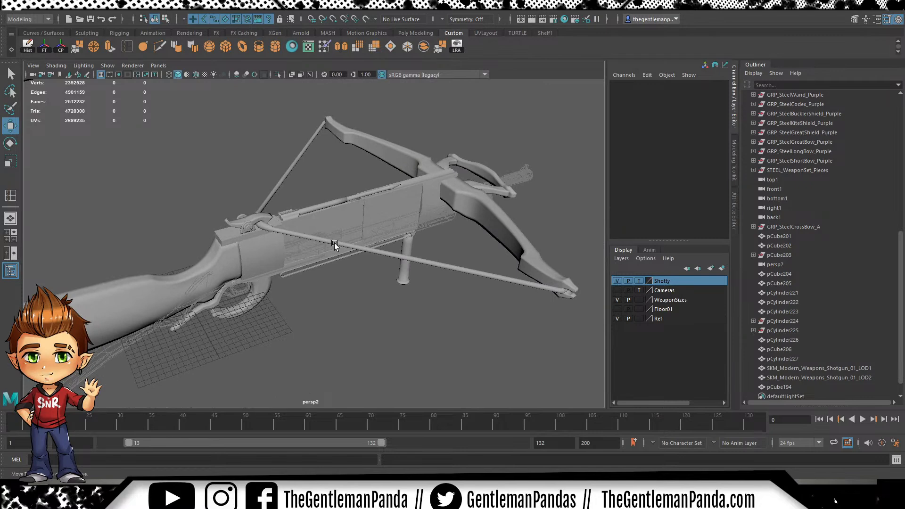
pyautogui.keyDown('alt'); pyautogui.moveTo(517, 230); pyautogui.dragTo(403, 216); pyautogui.keyUp('alt')
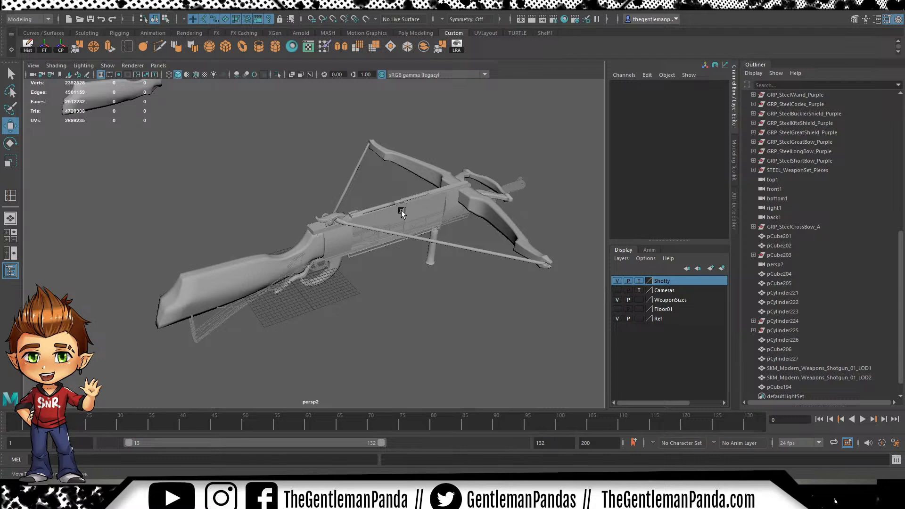
pyautogui.keyDown('alt'); pyautogui.moveTo(437, 271); pyautogui.dragTo(383, 224); pyautogui.keyUp('alt')
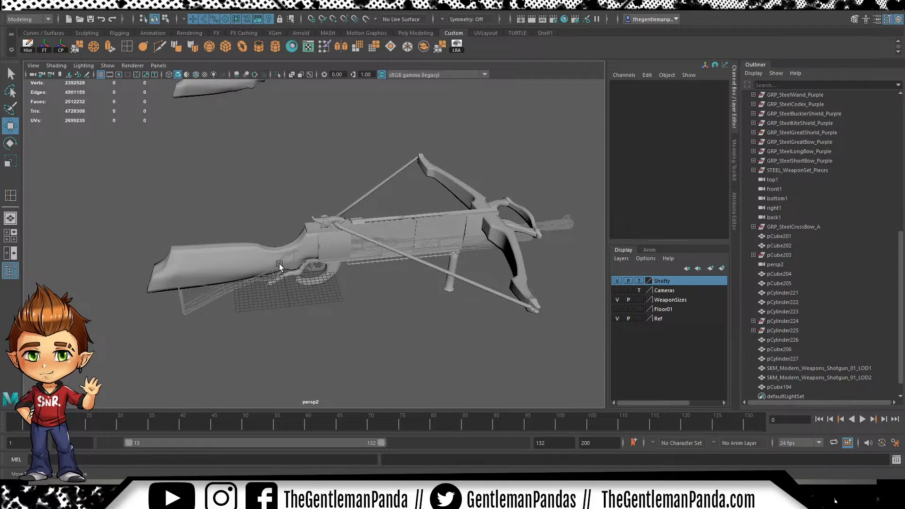
pyautogui.keyDown('alt'); pyautogui.moveTo(355, 267); pyautogui.dragTo(444, 196); pyautogui.keyUp('alt')
pyautogui.keyDown('alt'); pyautogui.moveTo(323, 185); pyautogui.dragTo(426, 197); pyautogui.keyUp('alt')
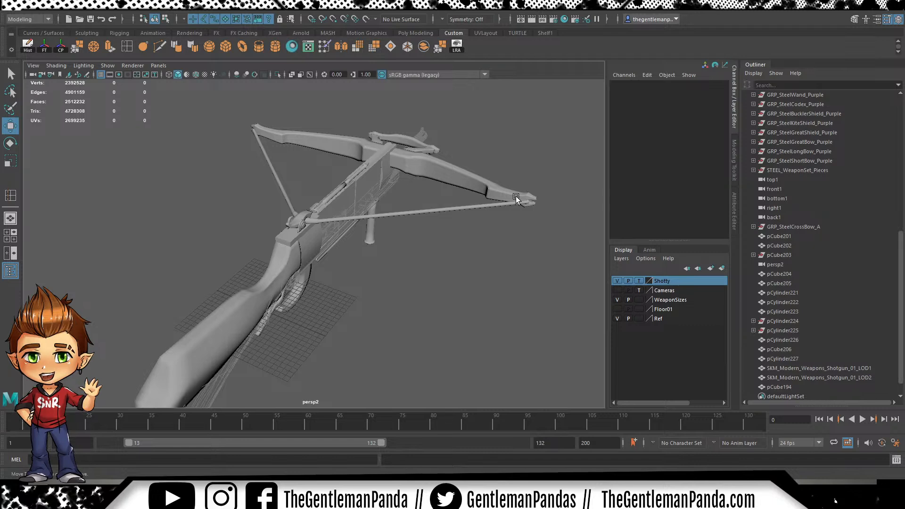
pyautogui.keyDown('alt'); pyautogui.moveTo(532, 186); pyautogui.dragTo(382, 213); pyautogui.keyUp('alt')
pyautogui.scroll(5, 401, 256)
pyautogui.keyDown('alt'); pyautogui.moveTo(231, 243); pyautogui.dragTo(349, 282); pyautogui.keyUp('alt')
# Lower the two rearmost vertex columns of the stock so its back section drops toward the shotgun reference's butt
pyautogui.keyDown('alt'); pyautogui.moveTo(596, 287); pyautogui.dragTo(218, 226); pyautogui.keyUp('alt')
pyautogui.keyDown('alt'); pyautogui.moveTo(218, 226); pyautogui.dragTo(272, 225, button='middle'); pyautogui.keyUp('alt')
pyautogui.scroll(5, 272, 225)
pyautogui.keyDown('alt'); pyautogui.moveTo(271, 224); pyautogui.dragTo(411, 206, button='right'); pyautogui.keyUp('alt')
pyautogui.keyDown('alt'); pyautogui.moveTo(411, 207); pyautogui.dragTo(461, 169); pyautogui.keyUp('alt')
pyautogui.keyDown('alt'); pyautogui.moveTo(461, 169); pyautogui.dragTo(406, 178, button='right'); pyautogui.keyUp('alt')
pyautogui.click(322, 182)
pyautogui.keyDown('alt'); pyautogui.moveTo(309, 185); pyautogui.dragTo(285, 192); pyautogui.keyUp('alt')
pyautogui.moveTo(284, 193); pyautogui.dragTo(249, 175, button='right')
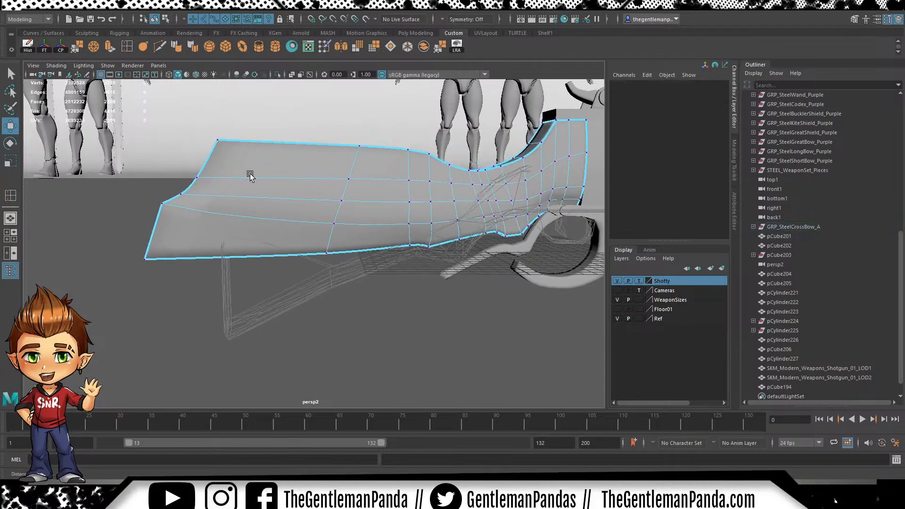
pyautogui.keyDown('alt'); pyautogui.moveTo(249, 174); pyautogui.dragTo(242, 190, button='middle'); pyautogui.keyUp('alt')
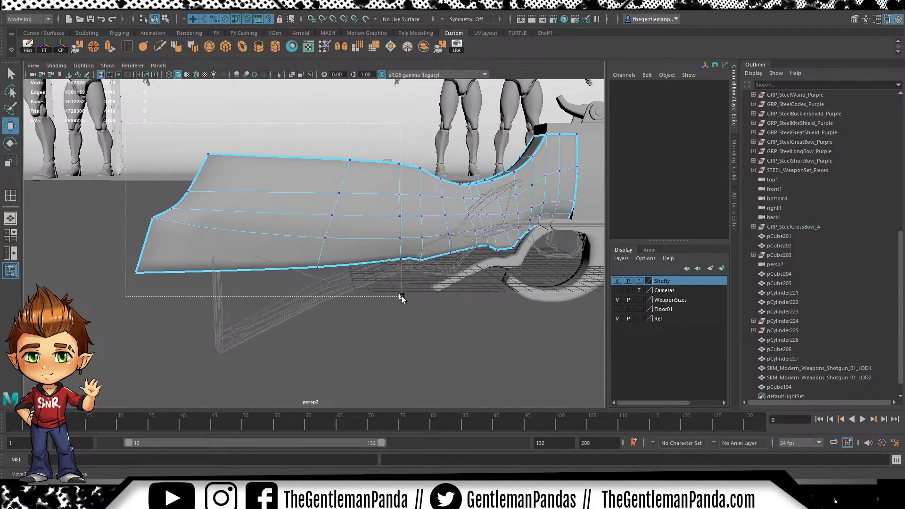
pyautogui.moveTo(386, 296); pyautogui.dragTo(386, 296)
pyautogui.moveTo(254, 122); pyautogui.dragTo(253, 145)
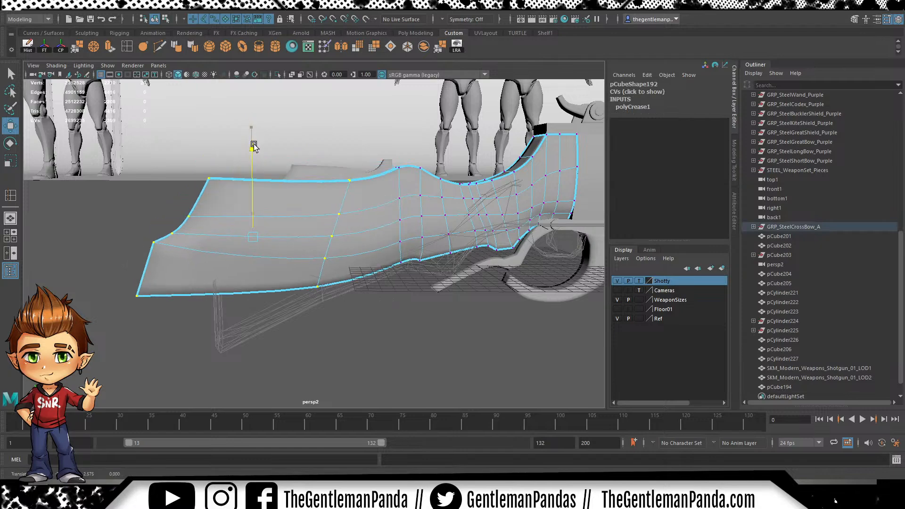
# Turn off the stock's smooth preview and lower the rear vertices slightly more
pyautogui.press('1')
pyautogui.press('3')
pyautogui.keyDown('alt'); pyautogui.moveTo(371, 261); pyautogui.dragTo(330, 208); pyautogui.keyUp('alt')
pyautogui.keyDown('alt'); pyautogui.moveTo(330, 207); pyautogui.dragTo(340, 231, button='right'); pyautogui.keyUp('alt')
pyautogui.press('1')
pyautogui.keyDown('alt'); pyautogui.moveTo(339, 230); pyautogui.dragTo(365, 278); pyautogui.keyUp('alt')
pyautogui.moveTo(194, 128); pyautogui.dragTo(195, 137)
# Move the stock's butt-end vertices forward to shorten it to the rear of the shotgun reference, undoing the trial lowering first
pyautogui.keyDown('alt'); pyautogui.moveTo(311, 193); pyautogui.dragTo(277, 209, button='right'); pyautogui.keyUp('alt')
pyautogui.keyDown('alt'); pyautogui.moveTo(277, 210); pyautogui.dragTo(271, 193); pyautogui.keyUp('alt')
pyautogui.moveTo(137, 149); pyautogui.dragTo(291, 325)
pyautogui.moveTo(235, 147); pyautogui.dragTo(232, 177)
pyautogui.hotkey('ctrl', 'z')
pyautogui.keyDown('alt'); pyautogui.moveTo(263, 292); pyautogui.dragTo(285, 218); pyautogui.keyUp('alt')
pyautogui.press('r')
pyautogui.press('w')
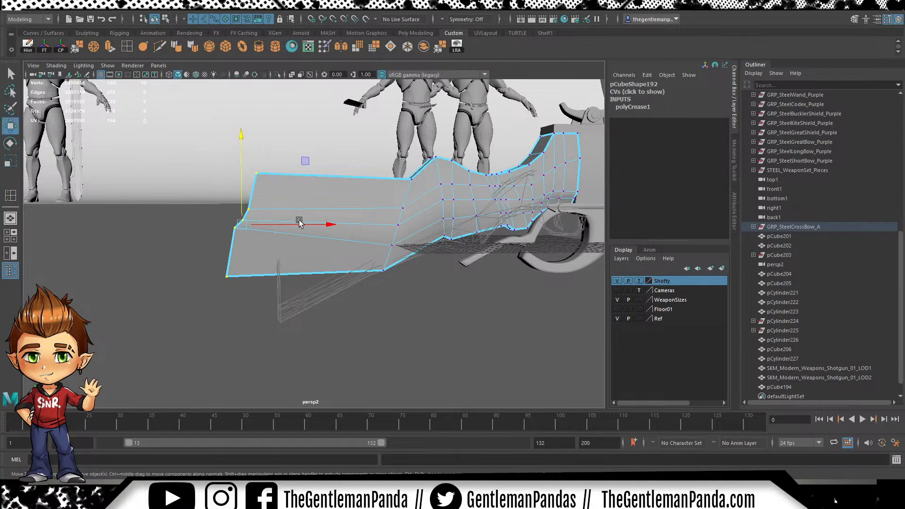
pyautogui.moveTo(311, 226); pyautogui.dragTo(371, 215)
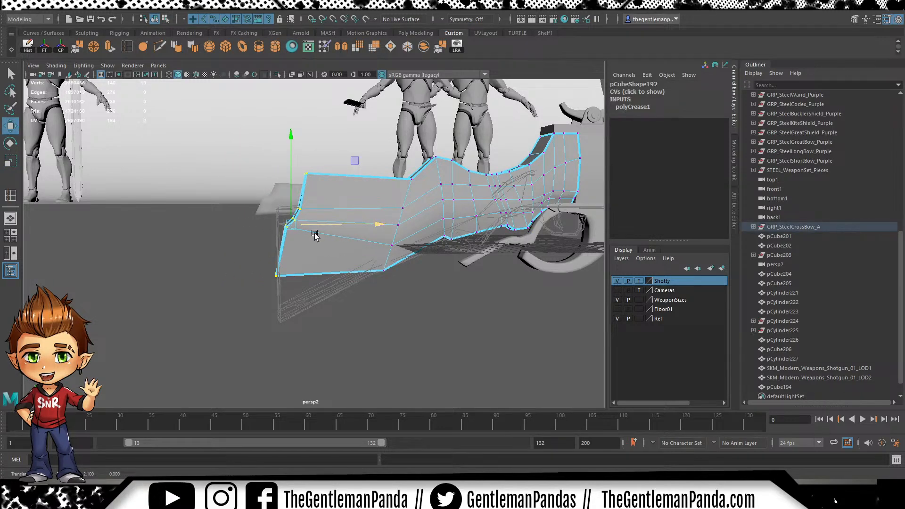
# Lower the butt-end vertices so the stock slopes down to the lower rear corner of the shotgun reference
pyautogui.keyDown('alt'); pyautogui.moveTo(339, 219); pyautogui.dragTo(349, 275, button='right'); pyautogui.keyUp('alt')
pyautogui.keyDown('alt'); pyautogui.moveTo(349, 275); pyautogui.dragTo(368, 247, button='middle'); pyautogui.keyUp('alt')
pyautogui.moveTo(299, 103); pyautogui.dragTo(300, 173)
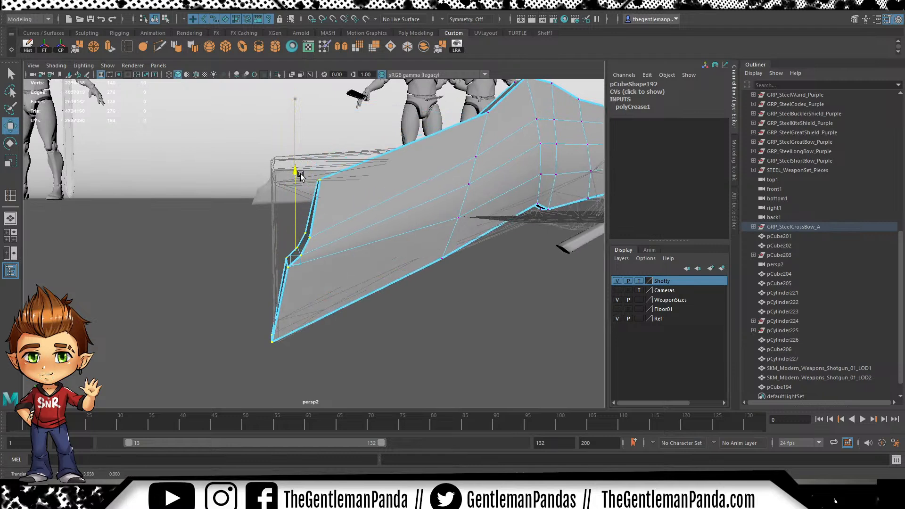
pyautogui.moveTo(381, 258)
pyautogui.mouseDown()
pyautogui.moveTo(394, 250)
pyautogui.moveTo(379, 247)
pyautogui.mouseUp()
pyautogui.keyDown('alt'); pyautogui.moveTo(349, 216); pyautogui.dragTo(325, 208); pyautogui.keyUp('alt')
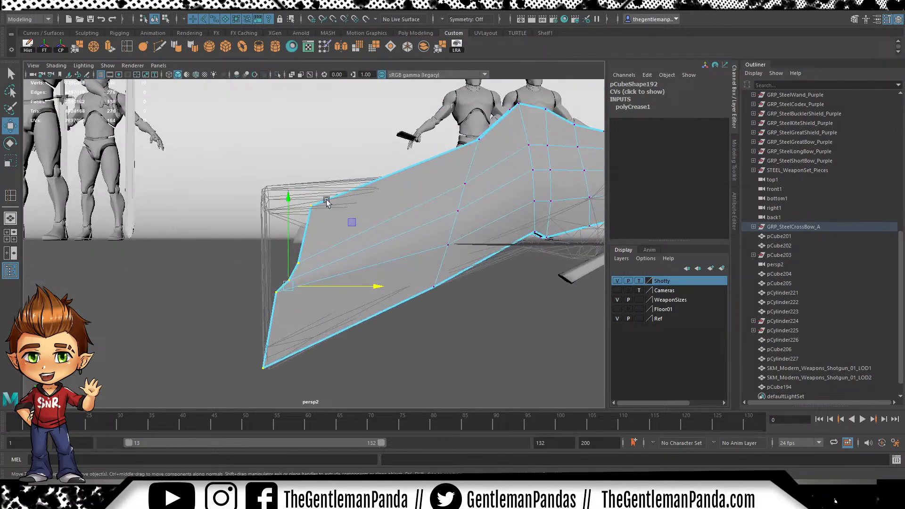
# Raise the butt end's upper vertices and shift its top corner back to form a more upright end
pyautogui.moveTo(249, 301); pyautogui.dragTo(342, 163, button='middle')
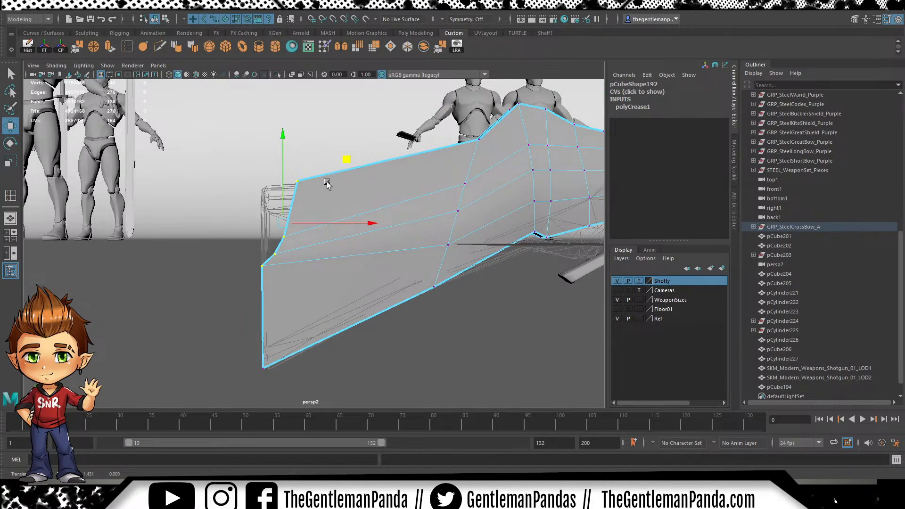
pyautogui.keyDown('alt'); pyautogui.moveTo(337, 166); pyautogui.dragTo(406, 208); pyautogui.keyUp('alt')
pyautogui.keyDown('alt'); pyautogui.moveTo(161, 228); pyautogui.dragTo(402, 218, button='right'); pyautogui.keyUp('alt')
pyautogui.keyDown('alt'); pyautogui.moveTo(402, 219); pyautogui.dragTo(397, 160); pyautogui.keyUp('alt')
pyautogui.moveTo(355, 118); pyautogui.dragTo(334, 120, button='middle')
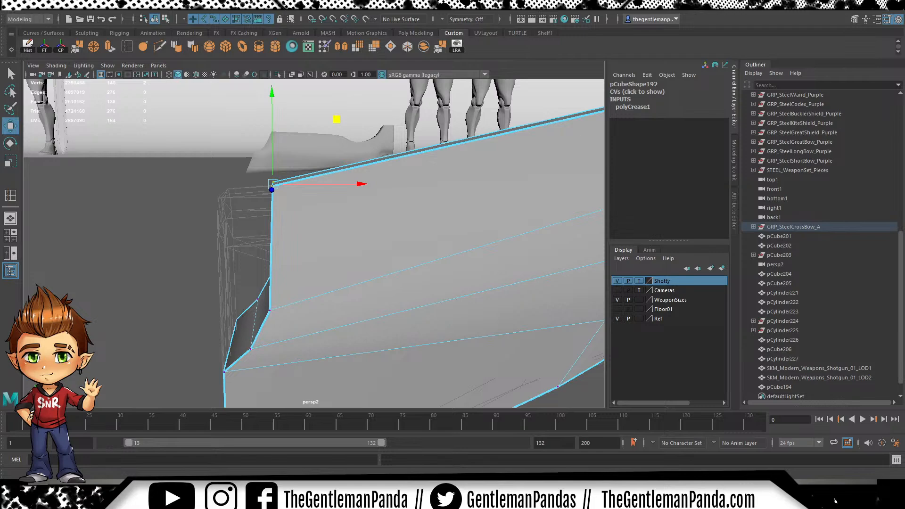
pyautogui.keyDown('alt'); pyautogui.moveTo(424, 207); pyautogui.dragTo(384, 206, button='right'); pyautogui.keyUp('alt')
pyautogui.keyDown('alt'); pyautogui.moveTo(383, 206); pyautogui.dragTo(355, 246); pyautogui.keyUp('alt')
# Lower the two close-set vertex columns at the stock's bend, just ahead of its rear section
pyautogui.keyDown('alt'); pyautogui.moveTo(288, 228); pyautogui.dragTo(329, 217, button='right'); pyautogui.keyUp('alt')
pyautogui.keyDown('alt'); pyautogui.moveTo(329, 217); pyautogui.dragTo(317, 125); pyautogui.keyUp('alt')
pyautogui.moveTo(255, 309); pyautogui.dragTo(257, 313)
pyautogui.moveTo(294, 133); pyautogui.dragTo(298, 155)
pyautogui.keyDown('alt'); pyautogui.moveTo(297, 231); pyautogui.dragTo(313, 212); pyautogui.keyUp('alt')
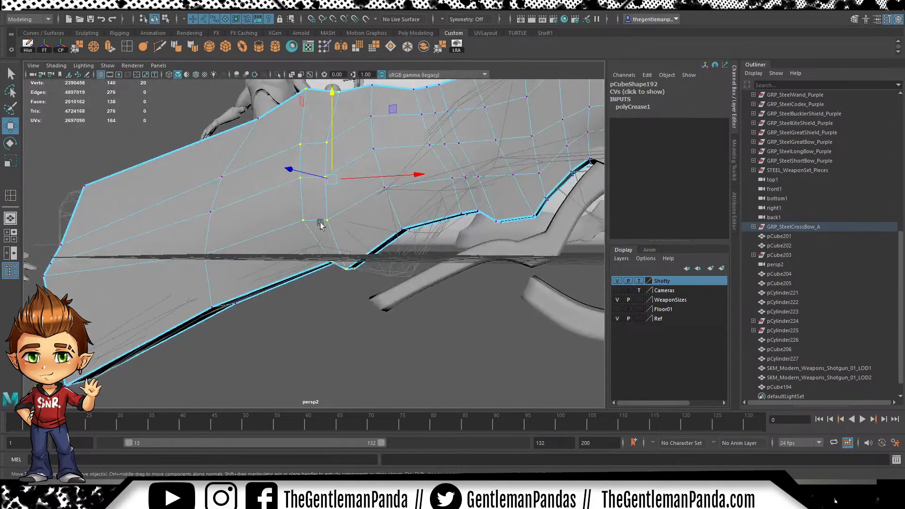
# In the maximized front view, move the duplicate smoothed stock upward, clear of the stock being reshaped
pyautogui.press('space')
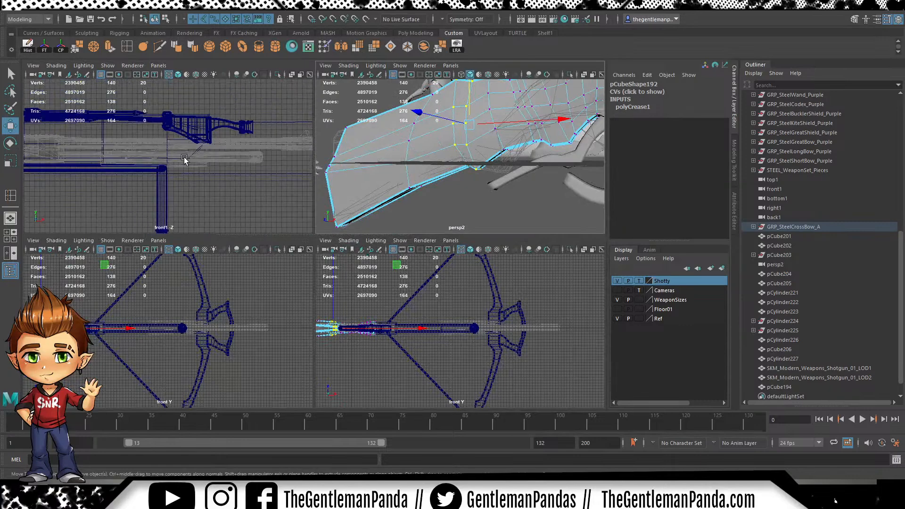
pyautogui.press('space')
pyautogui.press('f')
pyautogui.keyDown('alt'); pyautogui.moveTo(416, 301); pyautogui.dragTo(281, 220, button='right'); pyautogui.keyUp('alt')
pyautogui.moveTo(281, 221)
pyautogui.keyDown('alt'); pyautogui.mouseDown(button='middle')
pyautogui.moveTo(277, 174)
pyautogui.moveTo(289, 210)
pyautogui.mouseUp(button='middle'); pyautogui.keyUp('alt')
pyautogui.keyDown('alt'); pyautogui.moveTo(177, 212); pyautogui.dragTo(307, 245, button='right'); pyautogui.keyUp('alt')
pyautogui.click(276, 124)
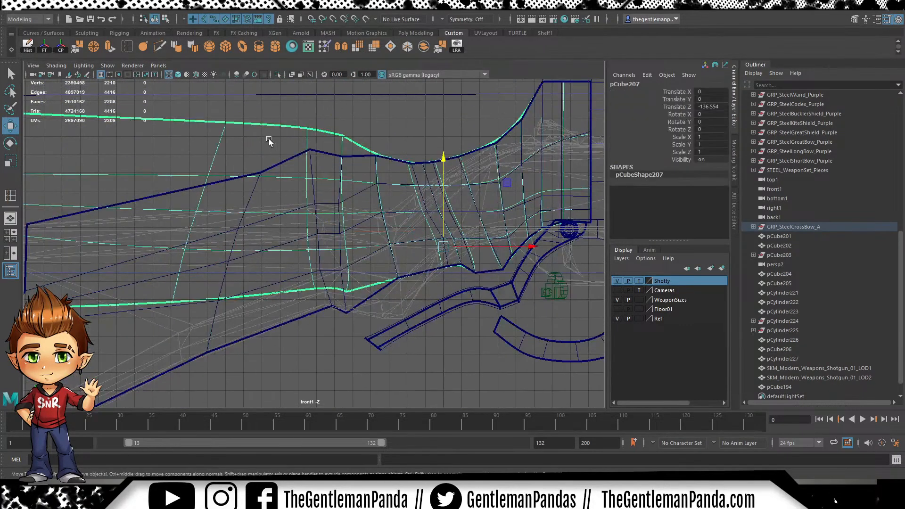
pyautogui.scroll(-8, 295, 212)
pyautogui.moveTo(365, 159); pyautogui.dragTo(368, 2)
# Move the vertex at the stock's lower-edge notch and the interior vertex above it forward
pyautogui.scroll(3, 345, 189)
pyautogui.keyDown('alt'); pyautogui.moveTo(345, 190); pyautogui.dragTo(412, 314, button='right'); pyautogui.keyUp('alt')
pyautogui.click(381, 265)
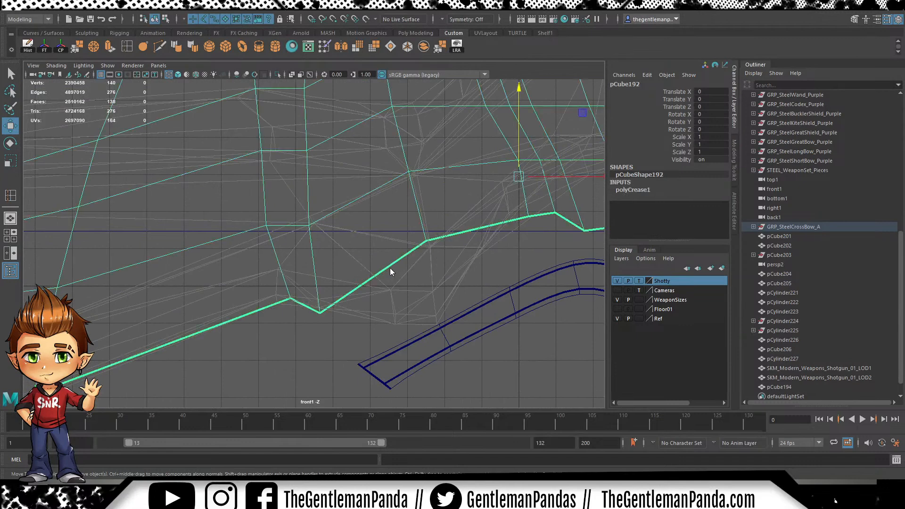
pyautogui.moveTo(345, 221); pyautogui.dragTo(304, 223, button='right')
pyautogui.keyDown('alt'); pyautogui.moveTo(283, 282); pyautogui.dragTo(287, 299, button='right'); pyautogui.keyUp('alt')
pyautogui.keyDown('alt'); pyautogui.moveTo(326, 304); pyautogui.dragTo(292, 270, button='middle'); pyautogui.keyUp('alt')
pyautogui.moveTo(282, 307); pyautogui.dragTo(276, 307)
pyautogui.moveTo(352, 219); pyautogui.dragTo(378, 223)
pyautogui.keyDown('alt'); pyautogui.moveTo(376, 220); pyautogui.dragTo(345, 206, button='right'); pyautogui.keyUp('alt')
pyautogui.keyDown('alt'); pyautogui.moveTo(325, 191); pyautogui.dragTo(332, 240, button='middle'); pyautogui.keyUp('alt')
pyautogui.moveTo(293, 280); pyautogui.dragTo(292, 280)
pyautogui.moveTo(365, 200); pyautogui.dragTo(378, 197)
# Raise the three lower-edge vertices on the grip's underside slightly, above the trigger lever
pyautogui.keyDown('alt'); pyautogui.moveTo(351, 275); pyautogui.dragTo(268, 280, button='middle'); pyautogui.keyUp('alt')
pyautogui.keyDown('alt'); pyautogui.moveTo(311, 271); pyautogui.dragTo(426, 272, button='right'); pyautogui.keyUp('alt')
pyautogui.keyDown('alt'); pyautogui.moveTo(426, 273); pyautogui.dragTo(297, 257, button='middle'); pyautogui.keyUp('alt')
pyautogui.keyDown('alt'); pyautogui.moveTo(297, 256); pyautogui.dragTo(356, 274, button='right'); pyautogui.keyUp('alt')
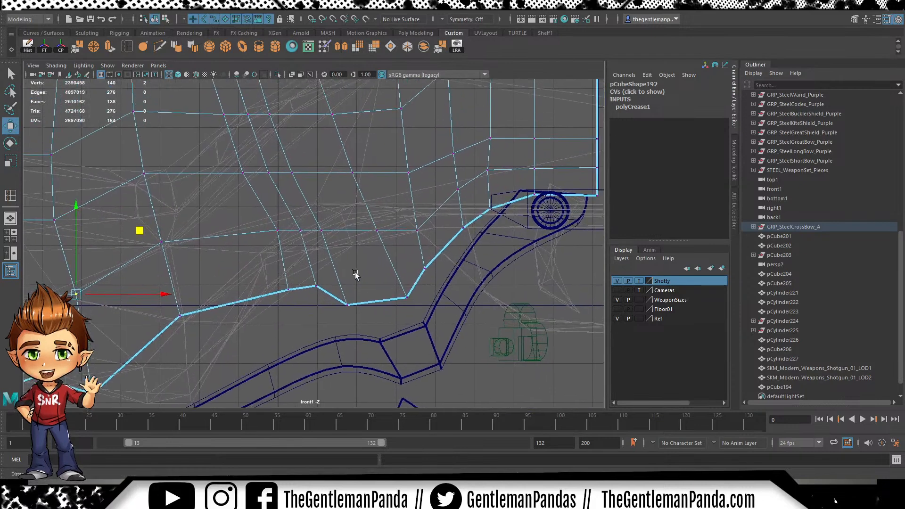
pyautogui.moveTo(246, 319); pyautogui.dragTo(360, 272)
pyautogui.moveTo(383, 230); pyautogui.dragTo(379, 213)
# Shift the lower-edge vertex behind the grip and the neighbouring notch vertex forward toward the trigger lever
pyautogui.keyDown('alt'); pyautogui.moveTo(261, 329); pyautogui.dragTo(393, 266, button='middle'); pyautogui.keyUp('alt')
pyautogui.moveTo(353, 227); pyautogui.dragTo(301, 257)
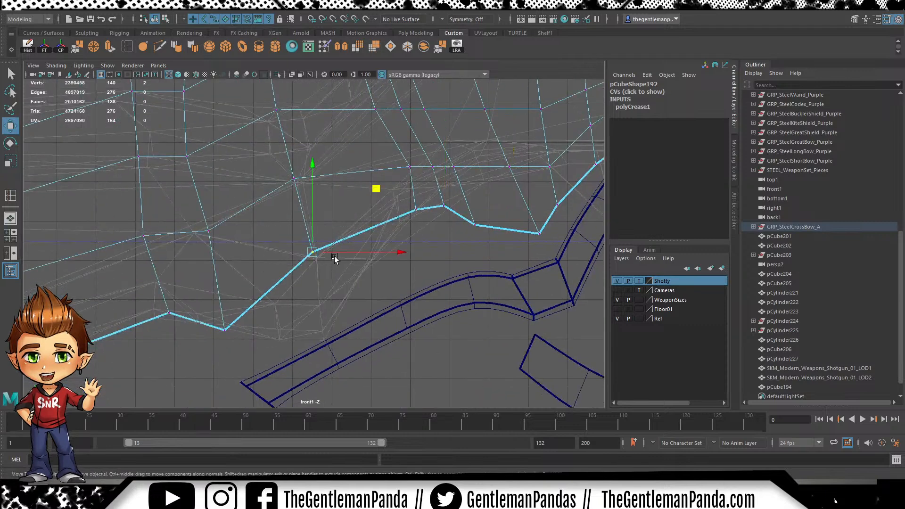
pyautogui.moveTo(373, 192); pyautogui.dragTo(426, 201)
pyautogui.moveTo(248, 299); pyautogui.dragTo(211, 337)
pyautogui.moveTo(289, 267); pyautogui.dragTo(386, 276)
# Move the two lower-edge vertices behind the stock's underside step back, widening the flat stretch between them
pyautogui.keyDown('alt'); pyautogui.moveTo(211, 292); pyautogui.dragTo(287, 262, button='middle'); pyautogui.keyUp('alt')
pyautogui.moveTo(272, 253); pyautogui.dragTo(219, 294)
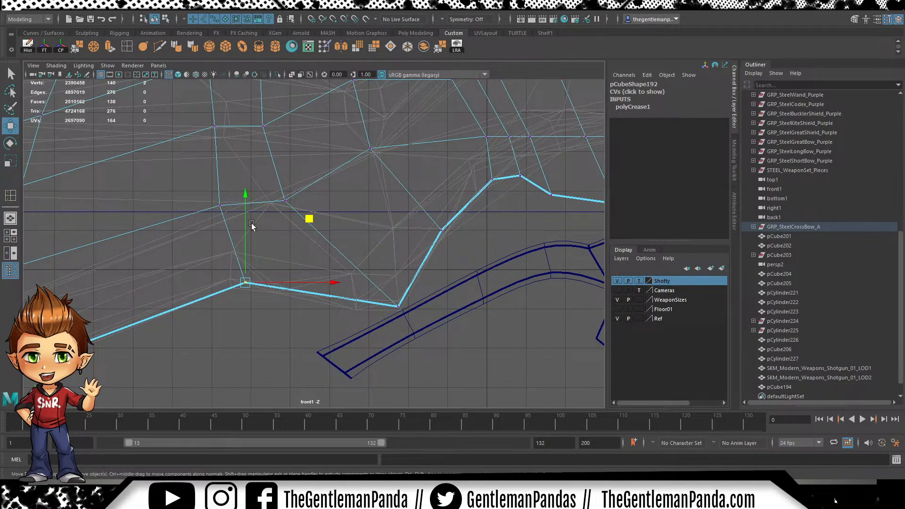
pyautogui.moveTo(313, 219); pyautogui.dragTo(299, 220)
pyautogui.keyDown('alt'); pyautogui.moveTo(431, 259); pyautogui.dragTo(436, 184, button='middle'); pyautogui.keyUp('alt')
pyautogui.moveTo(383, 340); pyautogui.dragTo(320, 293)
pyautogui.moveTo(434, 259); pyautogui.dragTo(391, 262)
# Pull the next three lower-edge vertices back and down to shape a stepped curve above the trigger lever
pyautogui.moveTo(437, 234); pyautogui.dragTo(396, 265)
pyautogui.moveTo(474, 184); pyautogui.dragTo(434, 263, button='middle')
pyautogui.moveTo(466, 187); pyautogui.dragTo(461, 218)
pyautogui.moveTo(526, 135); pyautogui.dragTo(471, 195, button='middle')
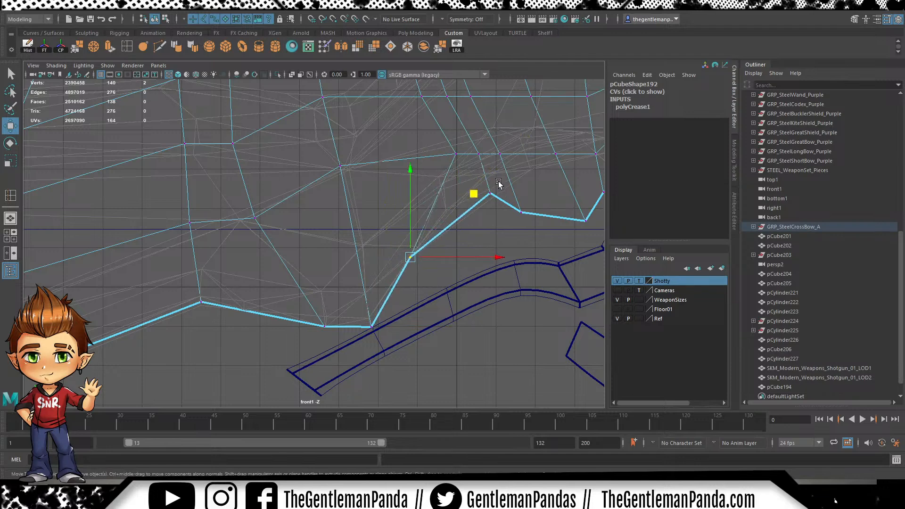
pyautogui.moveTo(523, 164); pyautogui.dragTo(377, 224, button='middle')
pyautogui.moveTo(391, 209); pyautogui.dragTo(394, 208)
# Move the interior vertex above the reshaped underside curve back and down to even out the grid
pyautogui.keyDown('alt'); pyautogui.moveTo(229, 189); pyautogui.dragTo(263, 234, button='middle'); pyautogui.keyUp('alt')
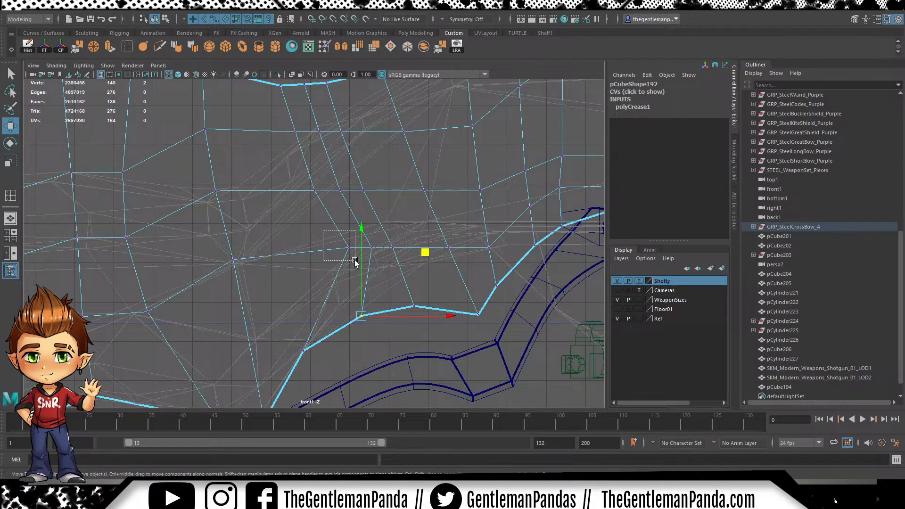
pyautogui.moveTo(414, 185); pyautogui.dragTo(374, 203)
pyautogui.keyDown('alt'); pyautogui.moveTo(347, 196); pyautogui.dragTo(349, 238, button='middle'); pyautogui.keyUp('alt')
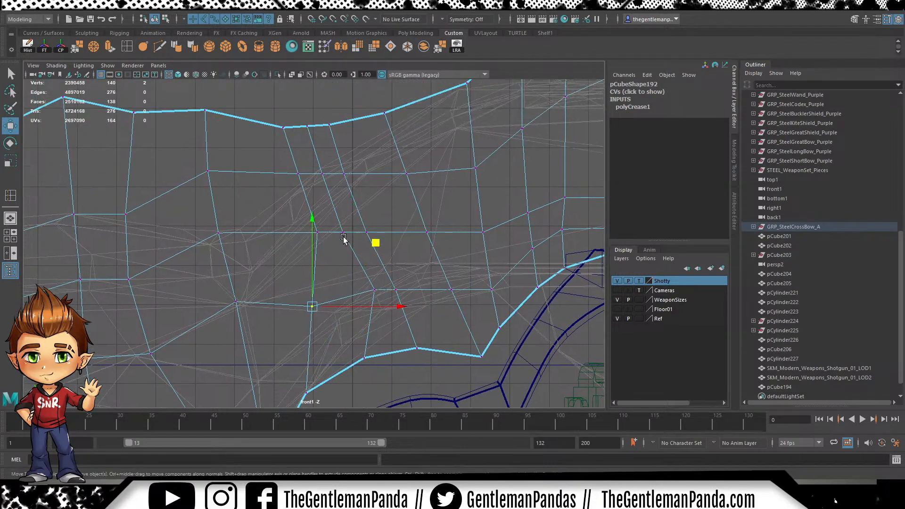
# Lower the peak vertex on the stock's top edge to flatten the hump behind the grip
pyautogui.click(298, 173)
pyautogui.keyDown('alt'); pyautogui.moveTo(224, 106); pyautogui.dragTo(364, 180, button='middle'); pyautogui.keyUp('alt')
pyautogui.moveTo(186, 158); pyautogui.dragTo(208, 186)
pyautogui.keyDown('alt'); pyautogui.moveTo(202, 189); pyautogui.dragTo(344, 205, button='middle'); pyautogui.keyUp('alt')
pyautogui.moveTo(345, 148); pyautogui.dragTo(343, 174)
# Lower the two interior vertices beneath the stock's top edge behind the grip to space the edge rows more evenly
pyautogui.keyDown('alt'); pyautogui.moveTo(519, 204); pyautogui.dragTo(261, 224, button='middle'); pyautogui.keyUp('alt')
pyautogui.keyDown('alt'); pyautogui.moveTo(262, 224); pyautogui.dragTo(165, 227, button='right'); pyautogui.keyUp('alt')
pyautogui.keyDown('alt'); pyautogui.moveTo(165, 228); pyautogui.dragTo(195, 212, button='middle'); pyautogui.keyUp('alt')
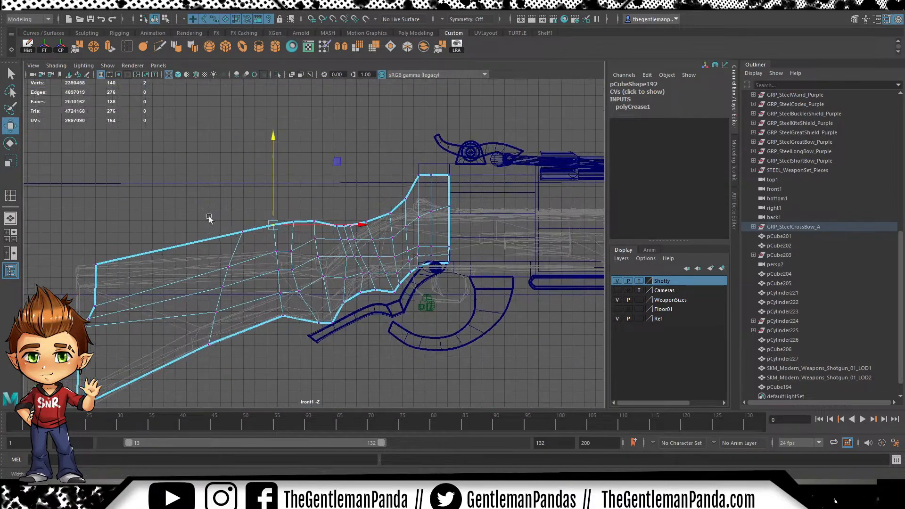
pyautogui.keyDown('alt'); pyautogui.moveTo(195, 212); pyautogui.dragTo(368, 267, button='right'); pyautogui.keyUp('alt')
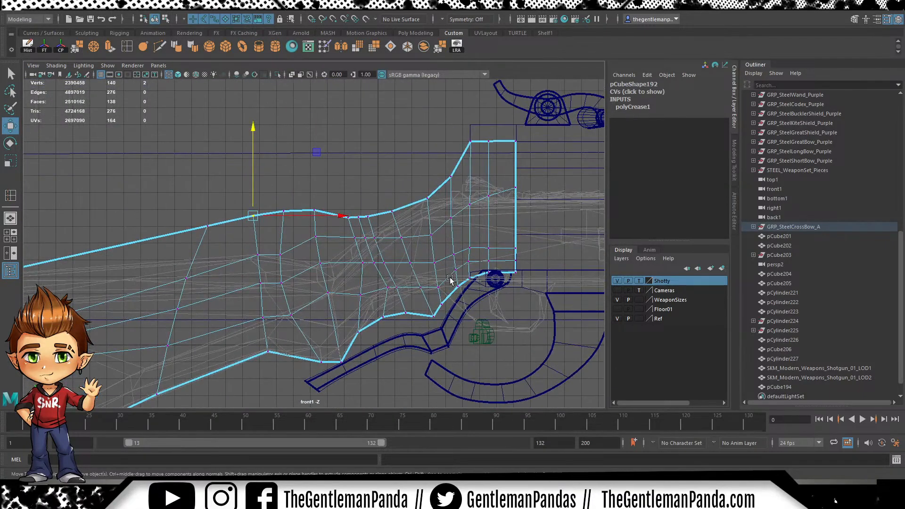
pyautogui.keyDown('alt'); pyautogui.moveTo(318, 276); pyautogui.dragTo(416, 283, button='right'); pyautogui.keyUp('alt')
pyautogui.keyDown('alt'); pyautogui.moveTo(416, 282); pyautogui.dragTo(309, 254, button='middle'); pyautogui.keyUp('alt')
pyautogui.keyDown('alt'); pyautogui.moveTo(309, 254); pyautogui.dragTo(324, 269, button='right'); pyautogui.keyUp('alt')
pyautogui.keyDown('alt'); pyautogui.moveTo(268, 246); pyautogui.dragTo(343, 235, button='middle'); pyautogui.keyUp('alt')
pyautogui.keyDown('alt'); pyautogui.moveTo(267, 205); pyautogui.dragTo(328, 195, button='middle'); pyautogui.keyUp('alt')
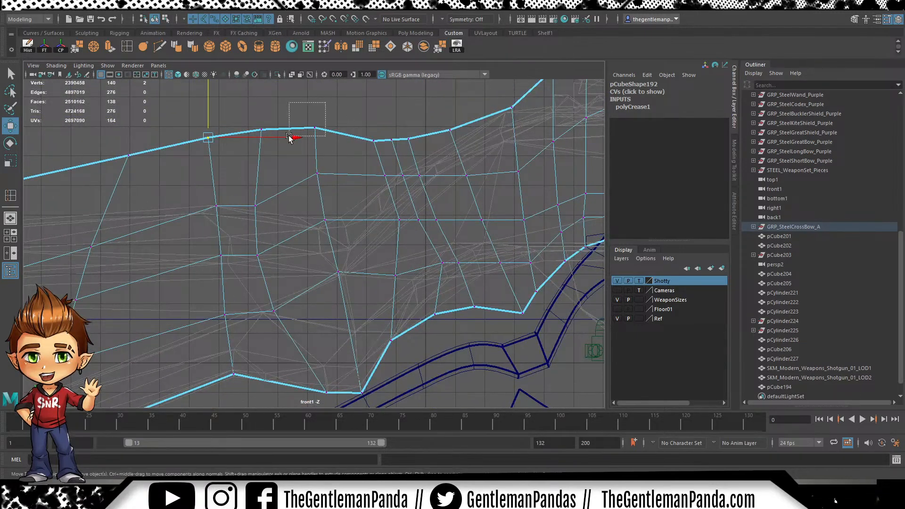
pyautogui.moveTo(320, 105); pyautogui.dragTo(318, 143)
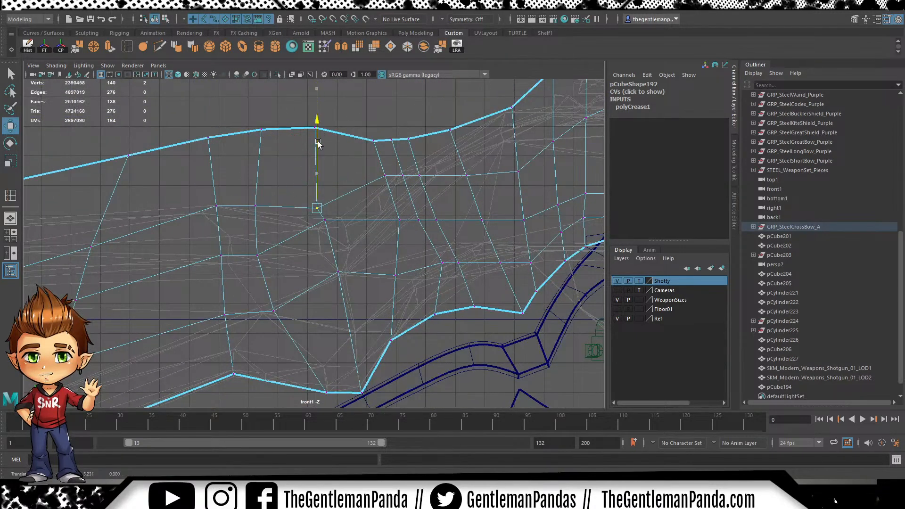
pyautogui.moveTo(344, 215); pyautogui.dragTo(288, 255)
pyautogui.moveTo(325, 193); pyautogui.dragTo(324, 211)
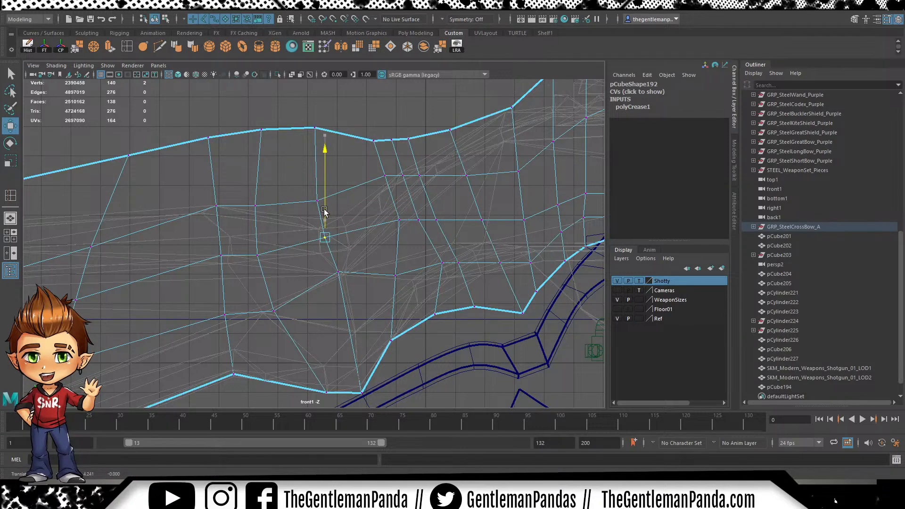
# Lower the interior vertex above the reshaped underside behind the trigger lever to even out the grid
pyautogui.moveTo(383, 216); pyautogui.dragTo(402, 253, button='middle')
pyautogui.keyDown('alt'); pyautogui.moveTo(458, 273); pyautogui.dragTo(358, 284, button='middle'); pyautogui.keyUp('alt')
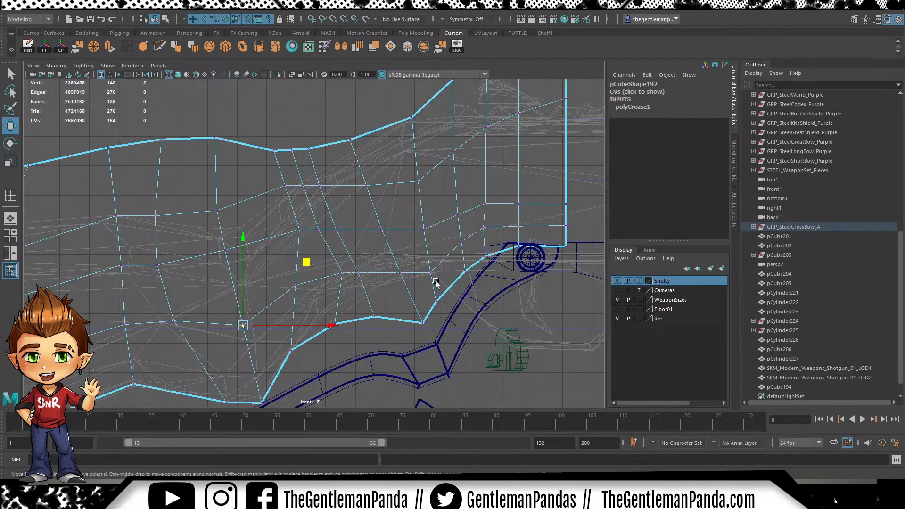
# Switch the Shotty layer from template to reference display and compare its outline with the stock around the grip
pyautogui.scroll(-3, 439, 325)
pyautogui.keyDown('alt'); pyautogui.moveTo(410, 321); pyautogui.dragTo(377, 214, button='middle'); pyautogui.keyUp('alt')
pyautogui.click(640, 281)
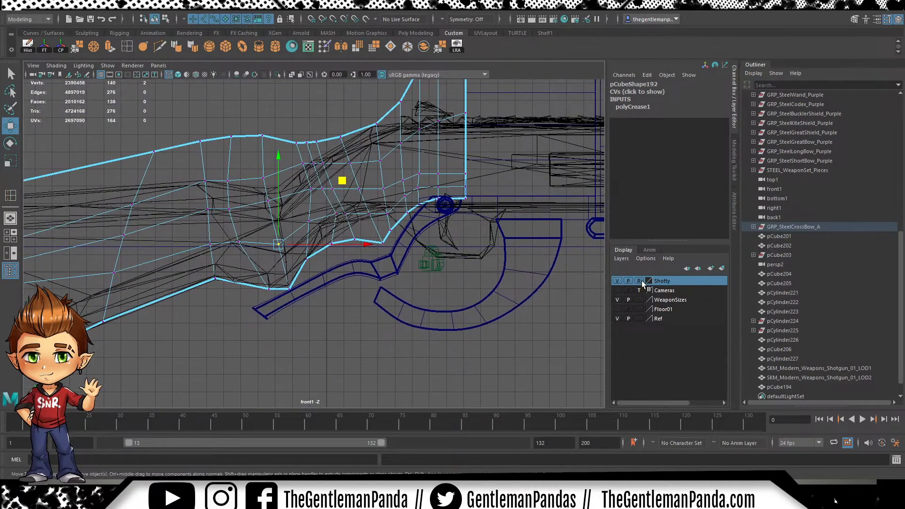
pyautogui.keyDown('alt'); pyautogui.moveTo(302, 245); pyautogui.dragTo(294, 266, button='middle'); pyautogui.keyUp('alt')
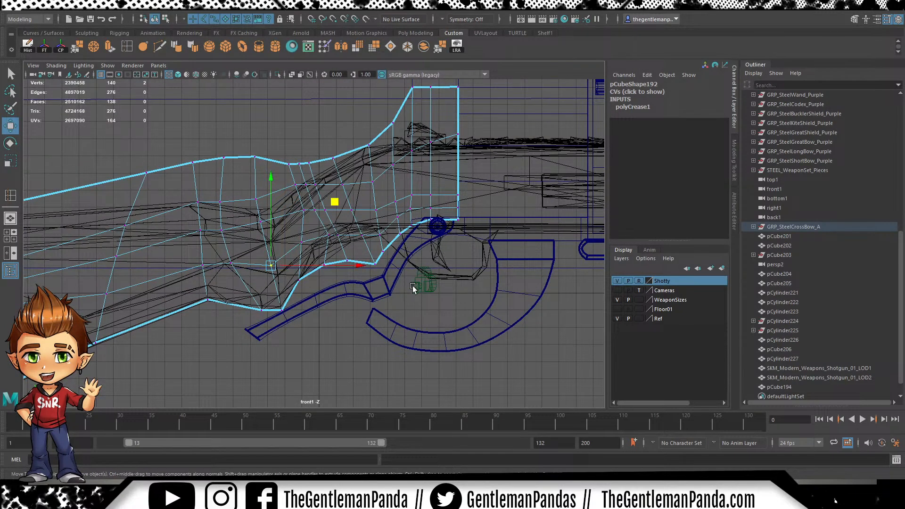
pyautogui.moveTo(441, 254)
pyautogui.keyDown('alt'); pyautogui.mouseDown(button='middle')
pyautogui.moveTo(428, 258)
pyautogui.moveTo(448, 254)
pyautogui.mouseUp(button='middle'); pyautogui.keyUp('alt')
# Lower the two top-edge vertices on the front part of the grip slope toward the shotgun's outline
pyautogui.scroll(3, 311, 239)
pyautogui.keyDown('alt'); pyautogui.moveTo(337, 271); pyautogui.dragTo(380, 267, button='middle'); pyautogui.keyUp('alt')
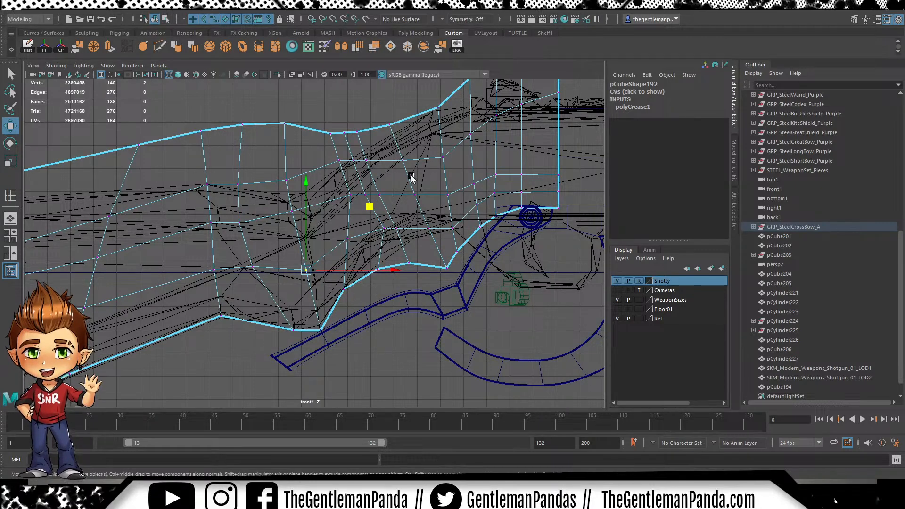
pyautogui.keyDown('alt'); pyautogui.moveTo(409, 174); pyautogui.dragTo(361, 265, button='middle'); pyautogui.keyUp('alt')
pyautogui.scroll(3, 370, 263)
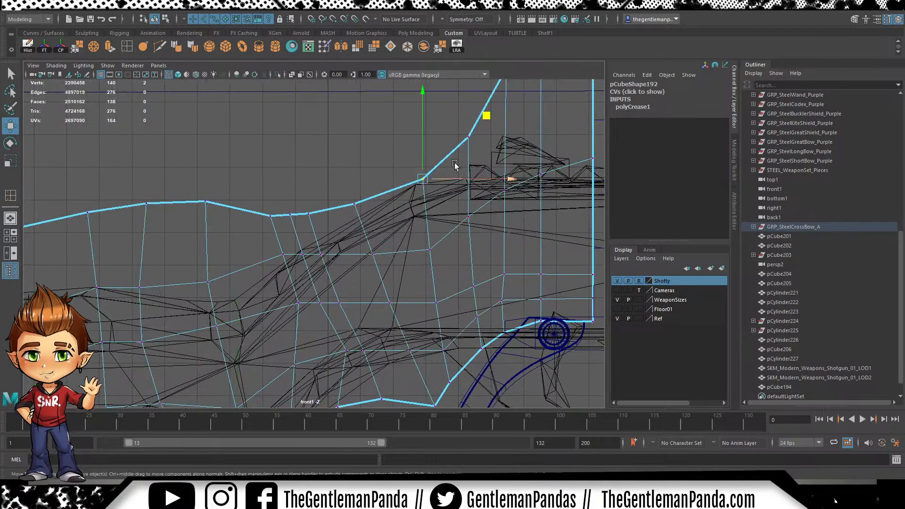
pyautogui.moveTo(489, 116); pyautogui.dragTo(481, 123)
pyautogui.keyDown('alt'); pyautogui.moveTo(363, 186); pyautogui.dragTo(382, 170, button='middle'); pyautogui.keyUp('alt')
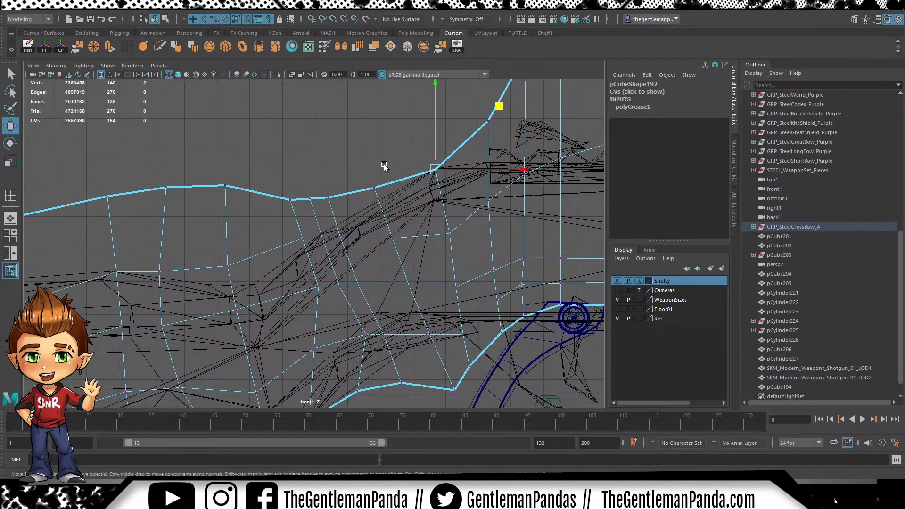
pyautogui.moveTo(438, 124); pyautogui.dragTo(446, 136)
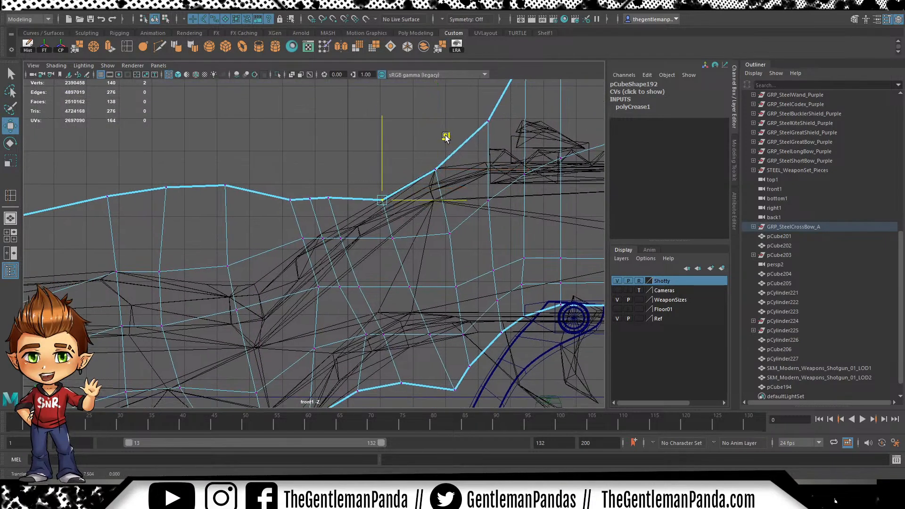
# Lower the stock's top edge behind the grip, moving one vertex straight down and one farther rearward back and down
pyautogui.keyDown('alt'); pyautogui.moveTo(205, 195); pyautogui.dragTo(309, 202, button='middle'); pyautogui.keyUp('alt')
pyautogui.scroll(1, 347, 214)
pyautogui.moveTo(347, 175); pyautogui.dragTo(293, 215)
pyautogui.moveTo(390, 128); pyautogui.dragTo(382, 170)
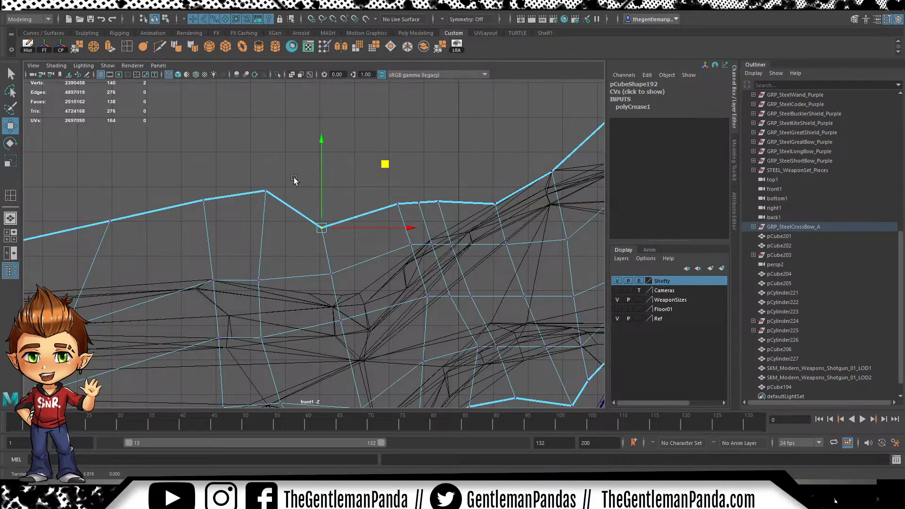
pyautogui.keyDown('alt'); pyautogui.moveTo(270, 211); pyautogui.dragTo(322, 183, button='middle'); pyautogui.keyUp('alt')
pyautogui.moveTo(280, 151); pyautogui.dragTo(234, 192)
pyautogui.moveTo(315, 107); pyautogui.dragTo(287, 137)
# Drop the top-edge vertices at the stock's wrist, with the interior vertex beneath, to follow the dip in the shotgun reference
pyautogui.moveTo(313, 196); pyautogui.dragTo(330, 153)
pyautogui.moveTo(378, 98); pyautogui.dragTo(374, 142)
pyautogui.moveTo(394, 178); pyautogui.dragTo(360, 213)
pyautogui.moveTo(369, 115); pyautogui.dragTo(376, 206)
pyautogui.moveTo(326, 180); pyautogui.dragTo(300, 214)
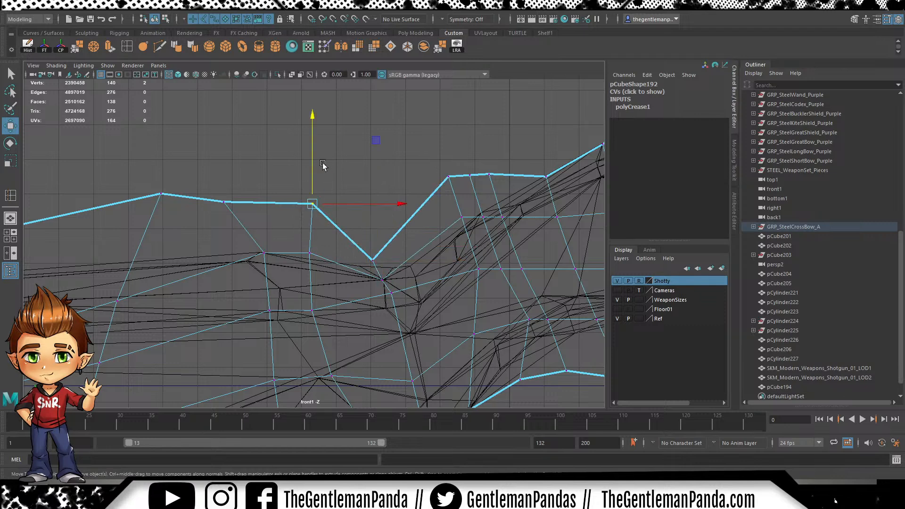
pyautogui.moveTo(312, 143); pyautogui.dragTo(312, 259)
pyautogui.moveTo(310, 200); pyautogui.dragTo(311, 223)
# Lower the upper vertices of the three closely spaced edge columns onto the shotgun's grip slope
pyautogui.keyDown('alt'); pyautogui.moveTo(437, 233); pyautogui.dragTo(279, 223, button='middle'); pyautogui.keyUp('alt')
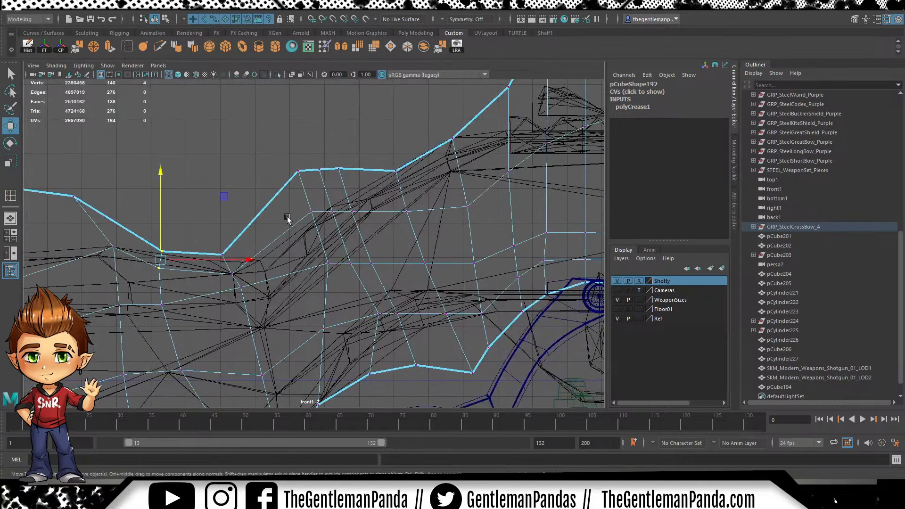
pyautogui.moveTo(397, 130); pyautogui.dragTo(397, 159)
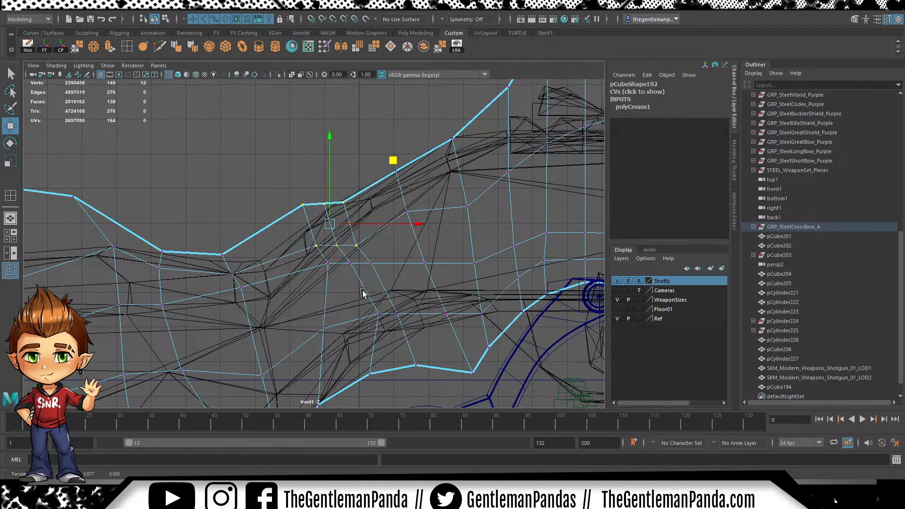
pyautogui.moveTo(380, 254); pyautogui.dragTo(324, 272)
pyautogui.moveTo(411, 202); pyautogui.dragTo(403, 230)
# Lower the interior vertices beneath the dip in the top edge to respace the rows at the wrist
pyautogui.keyDown('alt'); pyautogui.moveTo(281, 285); pyautogui.dragTo(300, 229, button='middle'); pyautogui.keyUp('alt')
pyautogui.moveTo(294, 229); pyautogui.dragTo(222, 259)
pyautogui.moveTo(325, 169); pyautogui.dragTo(326, 186)
pyautogui.keyDown('alt'); pyautogui.moveTo(275, 279); pyautogui.dragTo(367, 238, button='middle'); pyautogui.keyUp('alt')
pyautogui.moveTo(196, 229); pyautogui.dragTo(196, 229)
pyautogui.moveTo(317, 144); pyautogui.dragTo(316, 170)
# Move the three interior vertices of the edge column behind the wrist back and down
pyautogui.moveTo(208, 145); pyautogui.dragTo(231, 155)
pyautogui.moveTo(289, 87); pyautogui.dragTo(255, 110)
pyautogui.moveTo(241, 211); pyautogui.dragTo(216, 249)
pyautogui.moveTo(293, 172); pyautogui.dragTo(257, 181)
pyautogui.moveTo(248, 270); pyautogui.dragTo(225, 291)
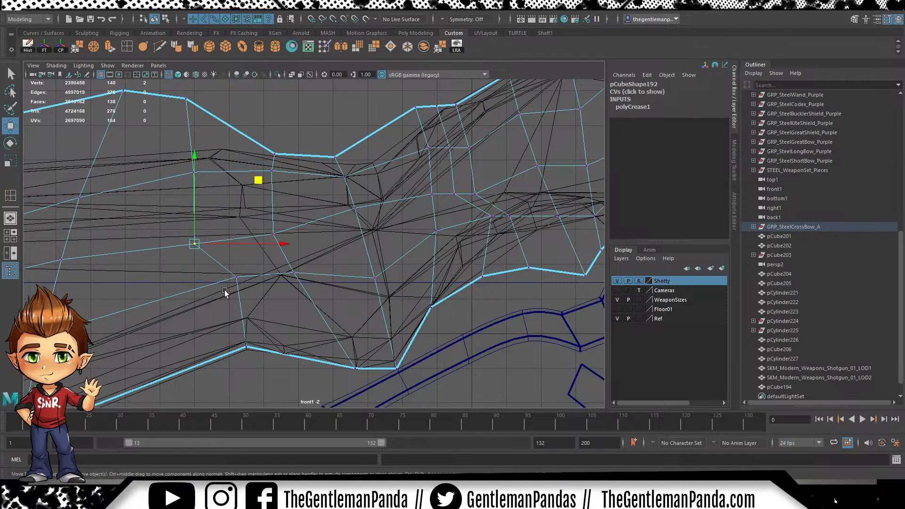
pyautogui.moveTo(288, 214); pyautogui.dragTo(266, 233)
# Nudge the lowest interior vertex of the wrist's rear edge column slightly back and down
pyautogui.scroll(3, 274, 235)
pyautogui.moveTo(305, 273); pyautogui.dragTo(278, 307)
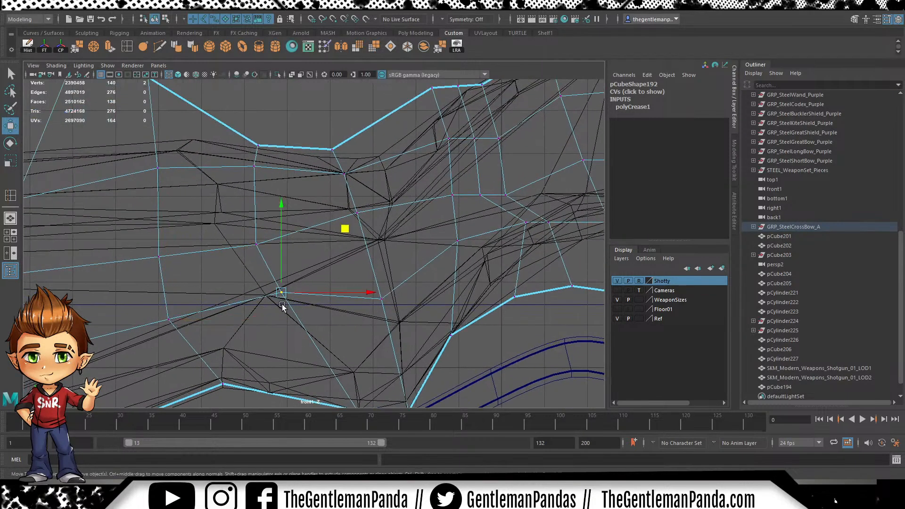
pyautogui.keyDown('alt'); pyautogui.moveTo(277, 306); pyautogui.dragTo(291, 263, button='middle'); pyautogui.keyUp('alt')
pyautogui.moveTo(361, 185); pyautogui.dragTo(354, 193)
# Reshape the lower corner of the grip by raising its front vertex and pulling its lowest vertex back
pyautogui.keyDown('alt'); pyautogui.moveTo(343, 188); pyautogui.dragTo(353, 347, button='middle'); pyautogui.keyUp('alt')
pyautogui.moveTo(408, 287); pyautogui.dragTo(404, 257)
pyautogui.click(293, 349)
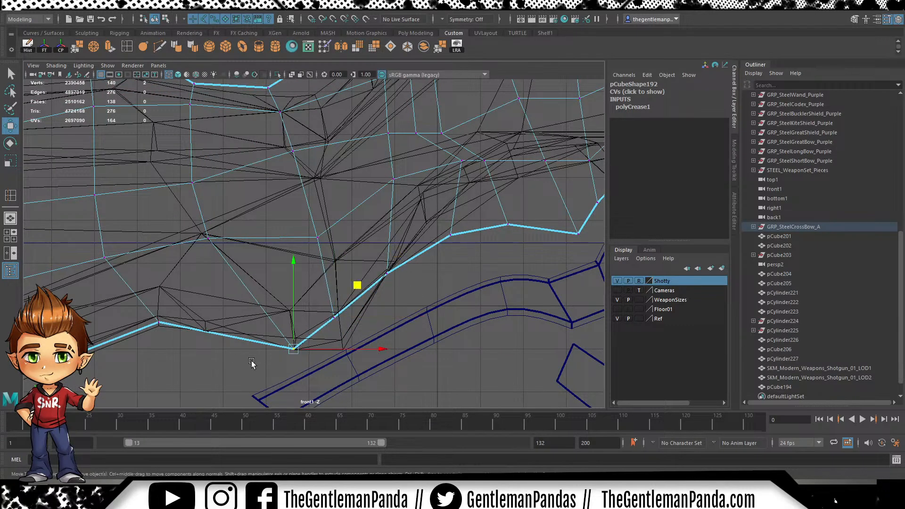
pyautogui.keyDown('alt'); pyautogui.moveTo(352, 284); pyautogui.dragTo(441, 218, button='middle'); pyautogui.keyUp('alt')
pyautogui.moveTo(441, 218); pyautogui.dragTo(375, 238)
pyautogui.click(422, 250)
pyautogui.moveTo(485, 186); pyautogui.dragTo(479, 179)
pyautogui.moveTo(366, 276); pyautogui.dragTo(288, 309)
pyautogui.moveTo(381, 238); pyautogui.dragTo(377, 232)
# Pull the underside vertex behind the grip corner and the one ahead of the grip back and down
pyautogui.keyDown('alt'); pyautogui.moveTo(254, 241); pyautogui.dragTo(288, 248, button='middle'); pyautogui.keyUp('alt')
pyautogui.moveTo(301, 244); pyautogui.dragTo(247, 292)
pyautogui.moveTo(334, 208); pyautogui.dragTo(295, 225)
pyautogui.keyDown('alt'); pyautogui.moveTo(365, 271); pyautogui.dragTo(226, 346, button='middle'); pyautogui.keyUp('alt')
pyautogui.moveTo(453, 211); pyautogui.dragTo(415, 236)
# Redistribute the underside vertices around the grip corner, raising the rear one and sliding the front ones back and down
pyautogui.keyDown('alt'); pyautogui.moveTo(347, 344); pyautogui.dragTo(404, 262, button='middle'); pyautogui.keyUp('alt')
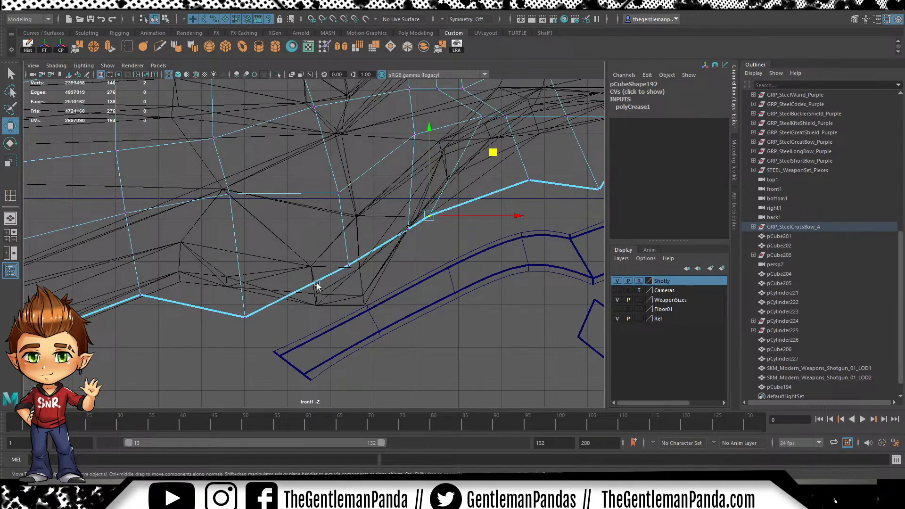
pyautogui.moveTo(405, 203); pyautogui.dragTo(353, 237)
pyautogui.moveTo(260, 300); pyautogui.dragTo(225, 330)
pyautogui.moveTo(315, 259); pyautogui.dragTo(268, 222)
pyautogui.click(297, 300)
pyautogui.moveTo(361, 235); pyautogui.dragTo(317, 256)
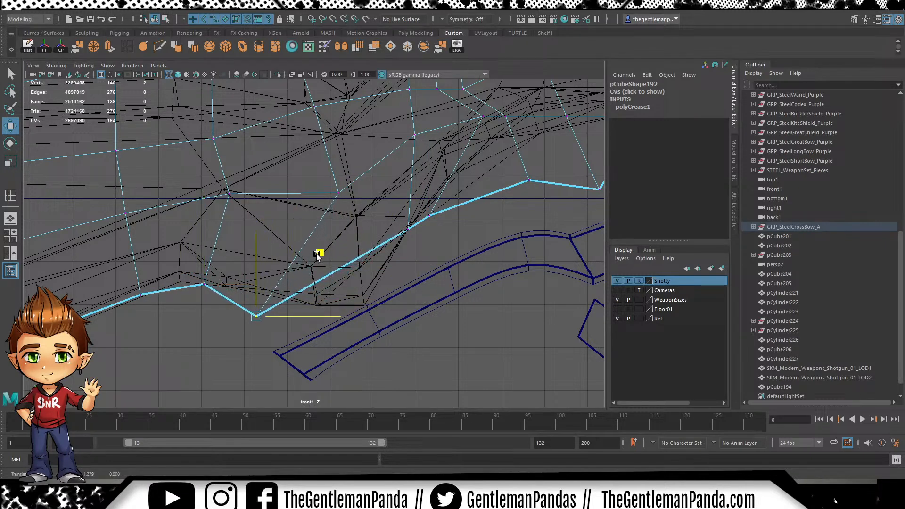
pyautogui.moveTo(416, 212); pyautogui.dragTo(393, 252)
pyautogui.moveTo(475, 167); pyautogui.dragTo(426, 192)
# Move the two interior vertices above the grip's lower corner back to line up with the shifted underside
pyautogui.keyDown('alt'); pyautogui.moveTo(459, 180); pyautogui.dragTo(421, 253, button='middle'); pyautogui.keyUp('alt')
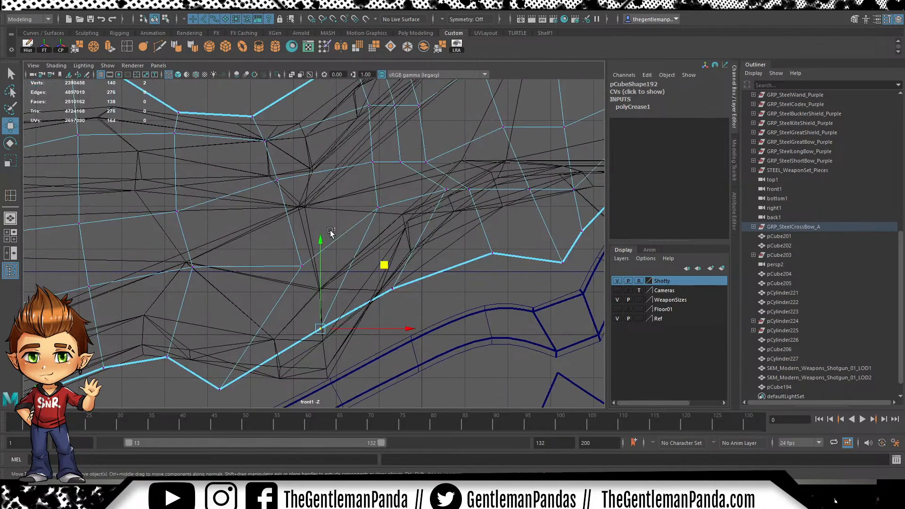
pyautogui.moveTo(358, 202); pyautogui.dragTo(300, 201)
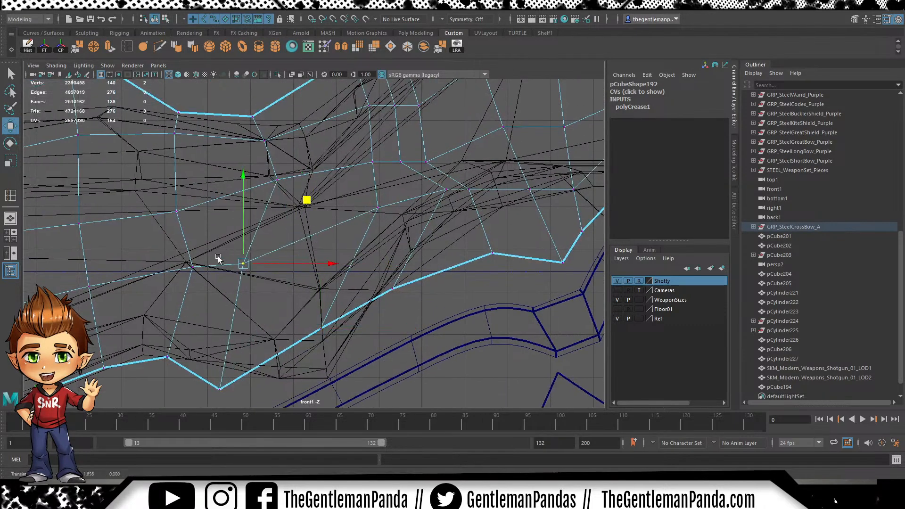
pyautogui.keyDown('alt'); pyautogui.moveTo(202, 240); pyautogui.dragTo(327, 233, button='middle'); pyautogui.keyUp('alt')
pyautogui.moveTo(384, 197); pyautogui.dragTo(367, 199)
# Move the underside vertex at the front of the grip slightly forward and up
pyautogui.keyDown('alt'); pyautogui.moveTo(492, 219); pyautogui.dragTo(258, 226, button='middle'); pyautogui.keyUp('alt')
pyautogui.keyDown('alt'); pyautogui.moveTo(275, 257); pyautogui.dragTo(283, 227, button='middle'); pyautogui.keyUp('alt')
pyautogui.keyDown('alt'); pyautogui.moveTo(283, 226); pyautogui.dragTo(310, 239, button='right'); pyautogui.keyUp('alt')
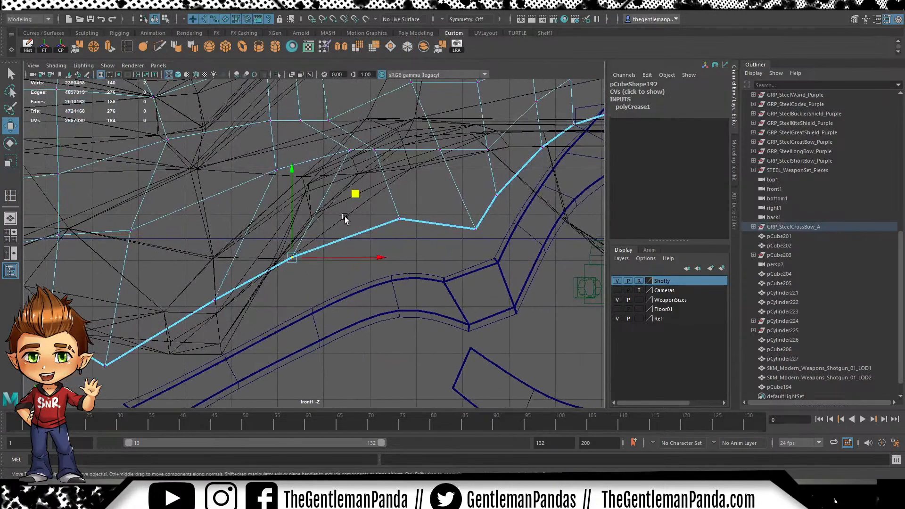
pyautogui.click(362, 208)
pyautogui.hotkey('ctrl', 'z')
pyautogui.moveTo(356, 196); pyautogui.dragTo(364, 182)
# Pull the first vertex of the underside curve ahead of the grip back and slightly up, and fine-tune the vertices behind it
pyautogui.moveTo(434, 206); pyautogui.dragTo(365, 253)
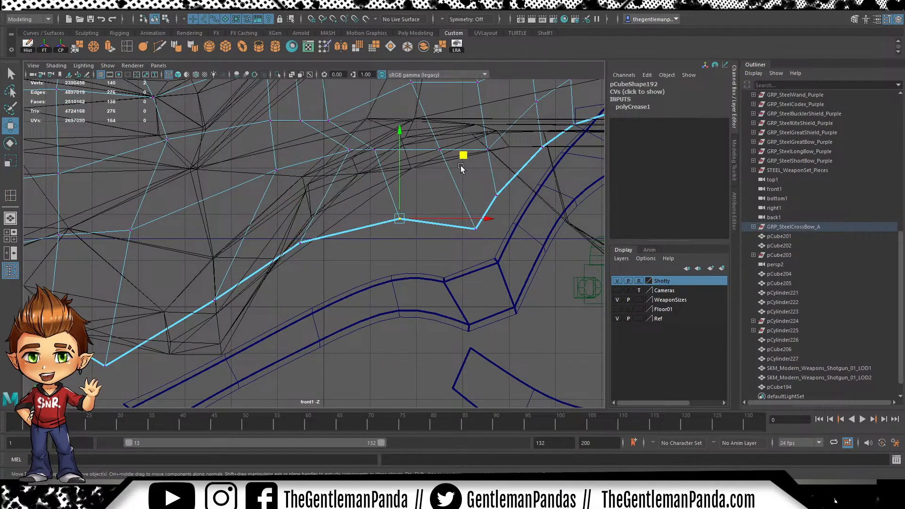
pyautogui.moveTo(420, 159); pyautogui.dragTo(439, 150)
pyautogui.hotkey('ctrl', 'z')
pyautogui.moveTo(340, 220); pyautogui.dragTo(292, 252)
pyautogui.keyDown('alt'); pyautogui.moveTo(300, 254); pyautogui.dragTo(395, 227, button='middle'); pyautogui.keyUp('alt')
pyautogui.moveTo(329, 242); pyautogui.dragTo(277, 285)
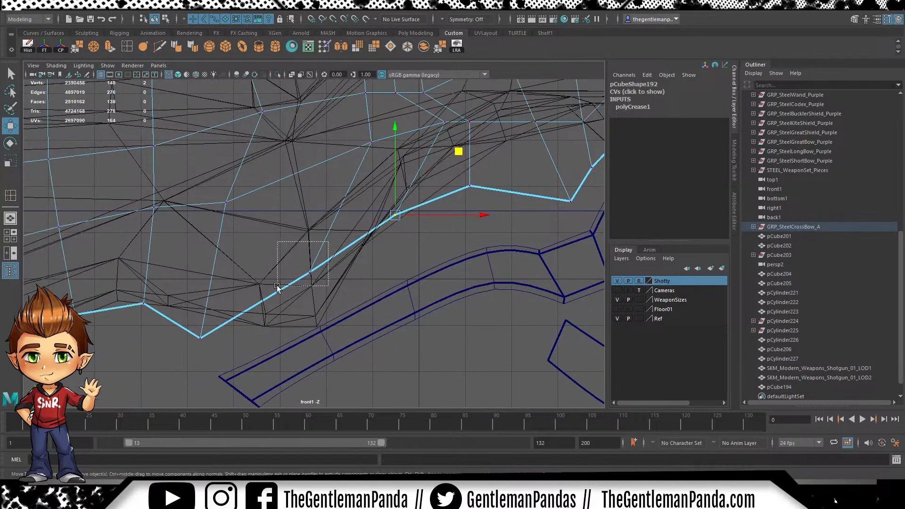
# Pull the rear two of the three closely spaced edge columns' upper vertices back and down along the shotgun's slope
pyautogui.keyDown('alt'); pyautogui.moveTo(377, 203); pyautogui.dragTo(392, 340, button='middle'); pyautogui.keyUp('alt')
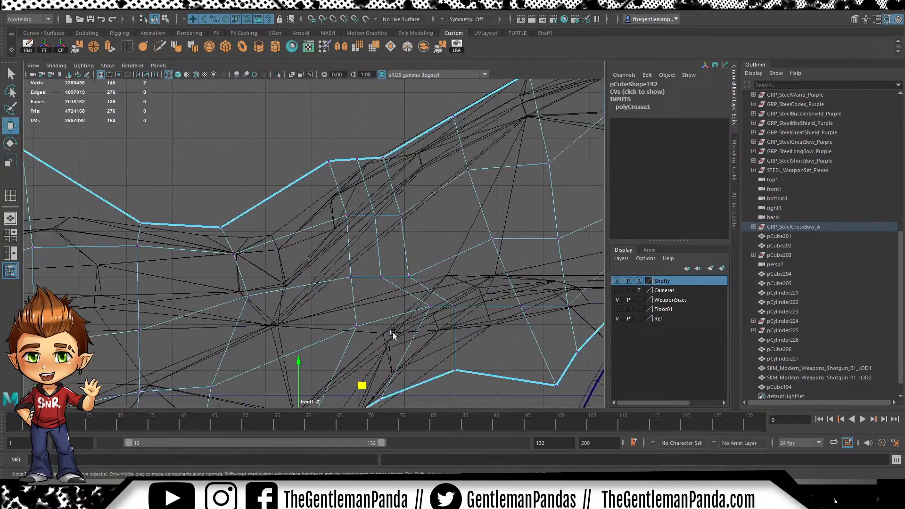
pyautogui.click(329, 162)
pyautogui.moveTo(393, 99); pyautogui.dragTo(408, 119)
pyautogui.moveTo(368, 209); pyautogui.dragTo(345, 230)
pyautogui.moveTo(412, 152); pyautogui.dragTo(365, 230)
pyautogui.moveTo(416, 178); pyautogui.dragTo(429, 165)
pyautogui.hotkey('ctrl', 'z')
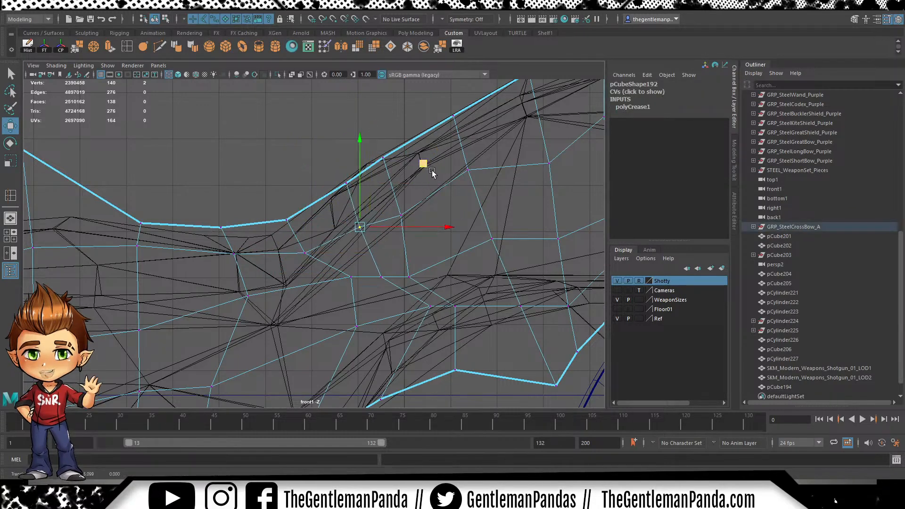
# Slide the remaining top-edge vertex of the narrow columns forward and up along the slope to even out the spacing
pyautogui.keyDown('alt'); pyautogui.moveTo(429, 165); pyautogui.dragTo(384, 228, button='middle'); pyautogui.keyUp('alt')
pyautogui.moveTo(380, 176); pyautogui.dragTo(391, 166)
pyautogui.moveTo(264, 252); pyautogui.dragTo(294, 279)
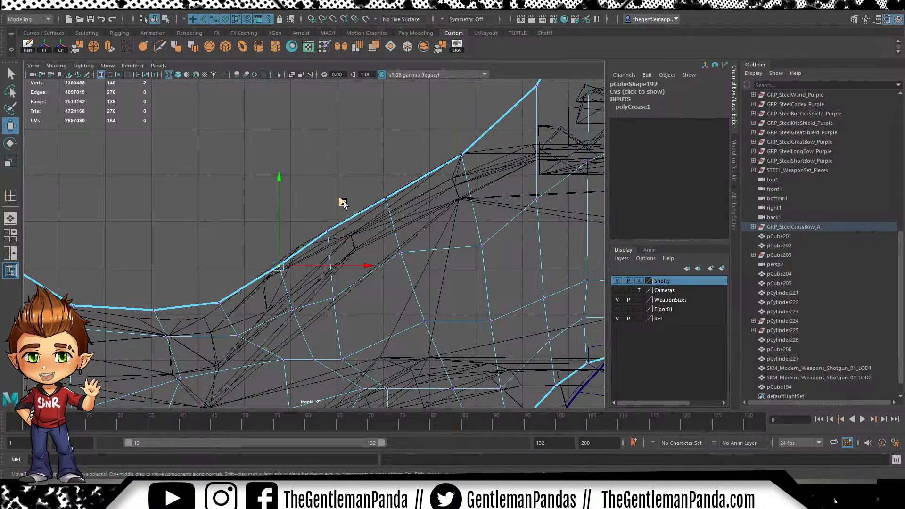
# Examine the whole stock outline against the shotgun reference, from the butt to the front end
pyautogui.scroll(-5, 424, 170)
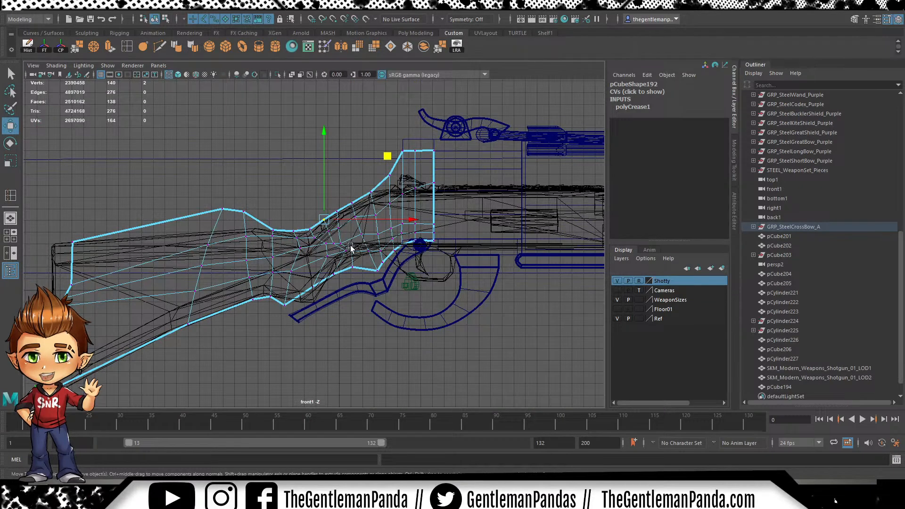
pyautogui.keyDown('alt'); pyautogui.moveTo(86, 209); pyautogui.dragTo(158, 221, button='middle'); pyautogui.keyUp('alt')
pyautogui.keyDown('alt'); pyautogui.moveTo(158, 221); pyautogui.dragTo(378, 260, button='right'); pyautogui.keyUp('alt')
pyautogui.keyDown('alt'); pyautogui.moveTo(378, 259); pyautogui.dragTo(234, 311, button='middle'); pyautogui.keyUp('alt')
pyautogui.keyDown('alt'); pyautogui.moveTo(235, 311); pyautogui.dragTo(412, 256, button='right'); pyautogui.keyUp('alt')
pyautogui.keyDown('alt'); pyautogui.moveTo(411, 256); pyautogui.dragTo(257, 270, button='middle'); pyautogui.keyUp('alt')
pyautogui.keyDown('alt'); pyautogui.moveTo(212, 253); pyautogui.dragTo(327, 250, button='right'); pyautogui.keyUp('alt')
pyautogui.keyDown('alt'); pyautogui.moveTo(327, 250); pyautogui.dragTo(401, 242, button='middle'); pyautogui.keyUp('alt')
pyautogui.keyDown('alt'); pyautogui.moveTo(273, 247); pyautogui.dragTo(343, 248, button='right'); pyautogui.keyUp('alt')
pyautogui.keyDown('alt'); pyautogui.moveTo(333, 230); pyautogui.dragTo(341, 272, button='middle'); pyautogui.keyUp('alt')
pyautogui.keyDown('alt'); pyautogui.moveTo(341, 274); pyautogui.dragTo(361, 273, button='right'); pyautogui.keyUp('alt')
# Raise the two upper interior vertices in the stock's front block to level them with the front edge's vertex
pyautogui.click(345, 271)
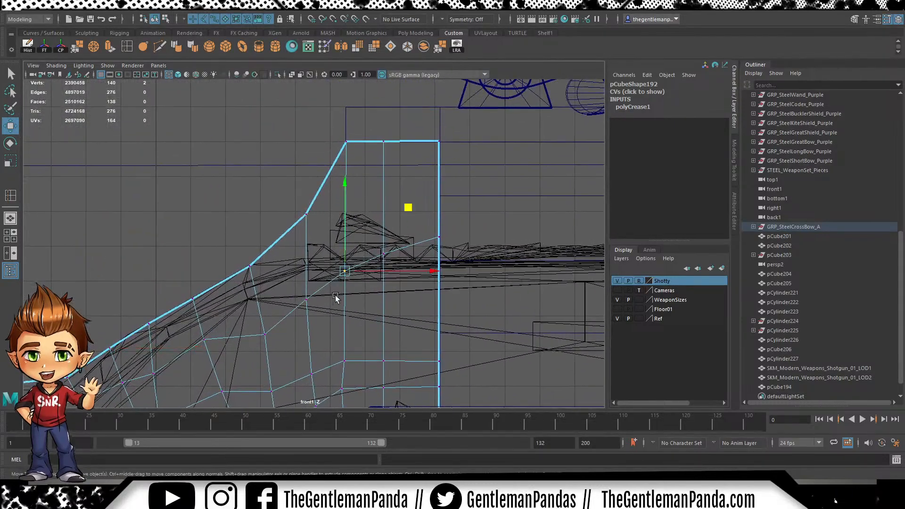
pyautogui.moveTo(341, 180); pyautogui.dragTo(343, 159)
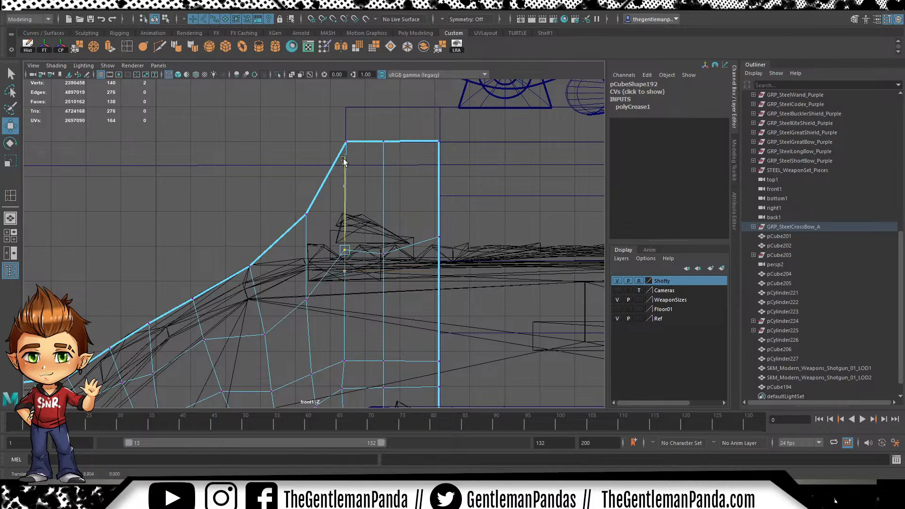
pyautogui.moveTo(403, 231); pyautogui.dragTo(359, 293)
pyautogui.moveTo(386, 177); pyautogui.dragTo(386, 159)
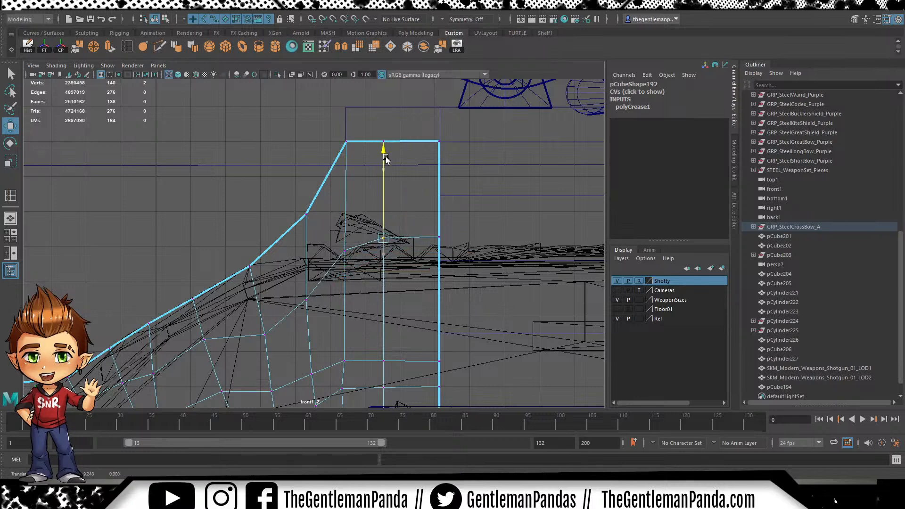
# Raise the next two interior vertices behind the front block and move the following one down and forward to smooth the row
pyautogui.keyDown('alt'); pyautogui.moveTo(420, 230); pyautogui.dragTo(399, 79, button='middle'); pyautogui.keyUp('alt')
pyautogui.keyDown('alt'); pyautogui.moveTo(403, 162); pyautogui.dragTo(409, 236, button='middle'); pyautogui.keyUp('alt')
pyautogui.keyDown('alt'); pyautogui.moveTo(409, 235); pyautogui.dragTo(382, 174, button='right'); pyautogui.keyUp('alt')
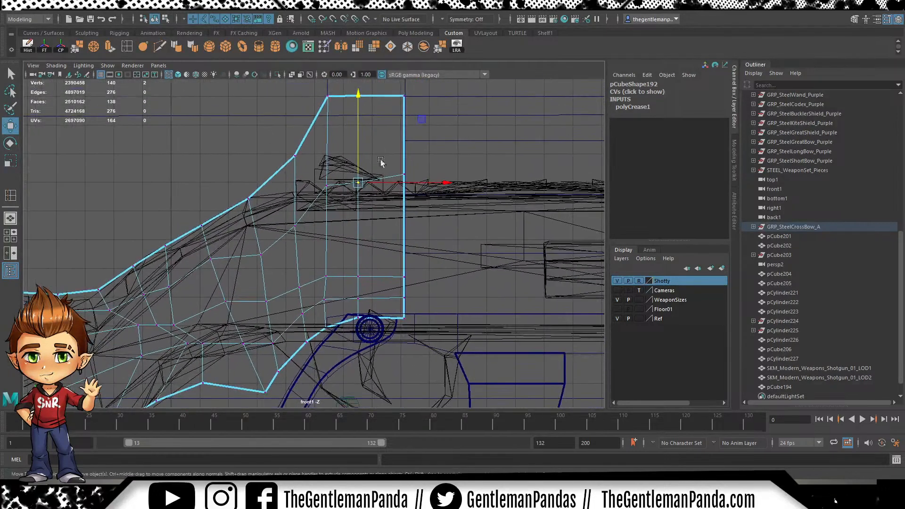
pyautogui.keyDown('alt'); pyautogui.moveTo(240, 183); pyautogui.dragTo(283, 192, button='middle'); pyautogui.keyUp('alt')
pyautogui.keyDown('alt'); pyautogui.moveTo(283, 193); pyautogui.dragTo(383, 226, button='right'); pyautogui.keyUp('alt')
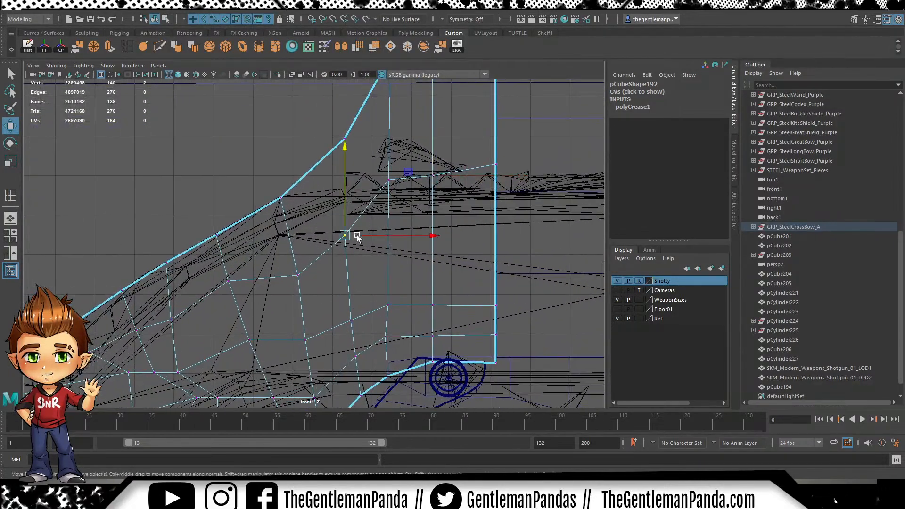
pyautogui.moveTo(406, 170); pyautogui.dragTo(404, 157)
pyautogui.keyDown('alt'); pyautogui.moveTo(405, 158); pyautogui.dragTo(453, 72, button='middle'); pyautogui.keyUp('alt')
pyautogui.moveTo(410, 124); pyautogui.dragTo(400, 114)
pyautogui.moveTo(340, 133); pyautogui.dragTo(347, 150)
# Move the three interior vertices below the grip slope's top edge forward, lowering the rear two slightly
pyautogui.keyDown('alt'); pyautogui.moveTo(248, 228); pyautogui.dragTo(424, 205, button='middle'); pyautogui.keyUp('alt')
pyautogui.scroll(3, 414, 231)
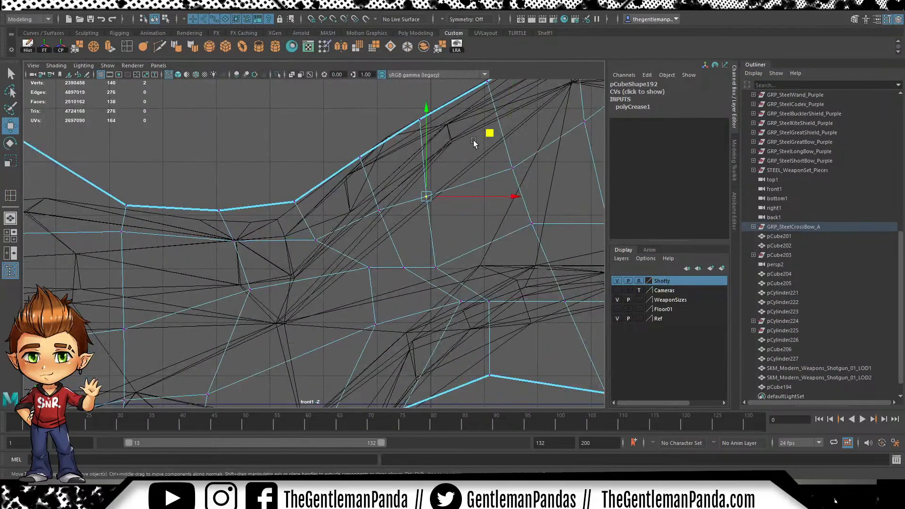
pyautogui.moveTo(489, 133); pyautogui.dragTo(514, 133)
pyautogui.keyDown('alt'); pyautogui.moveTo(388, 243); pyautogui.dragTo(403, 198, button='middle'); pyautogui.keyUp('alt')
pyautogui.moveTo(405, 138); pyautogui.dragTo(372, 183)
pyautogui.moveTo(456, 101); pyautogui.dragTo(471, 114)
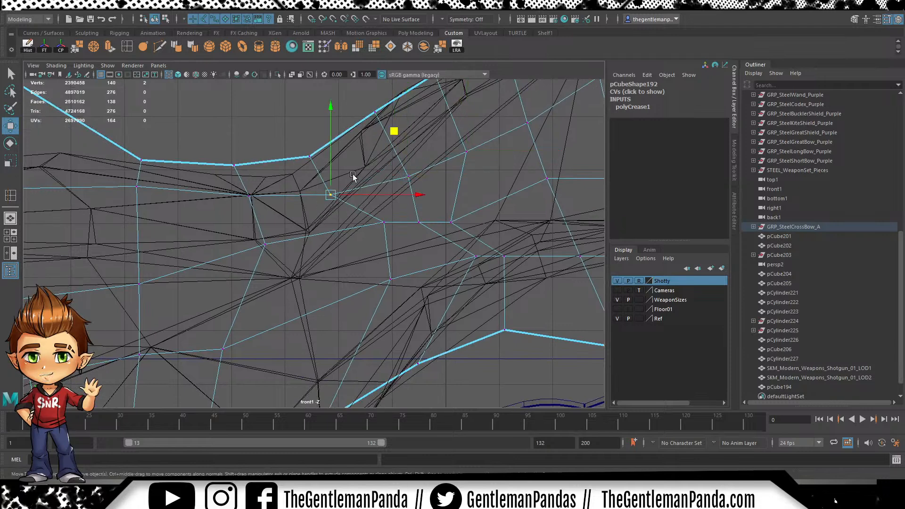
pyautogui.moveTo(394, 132); pyautogui.dragTo(397, 143)
# Shift the pair of interior vertices in the middle of the grip and the interior vertex behind them back and down
pyautogui.moveTo(403, 239); pyautogui.dragTo(379, 210)
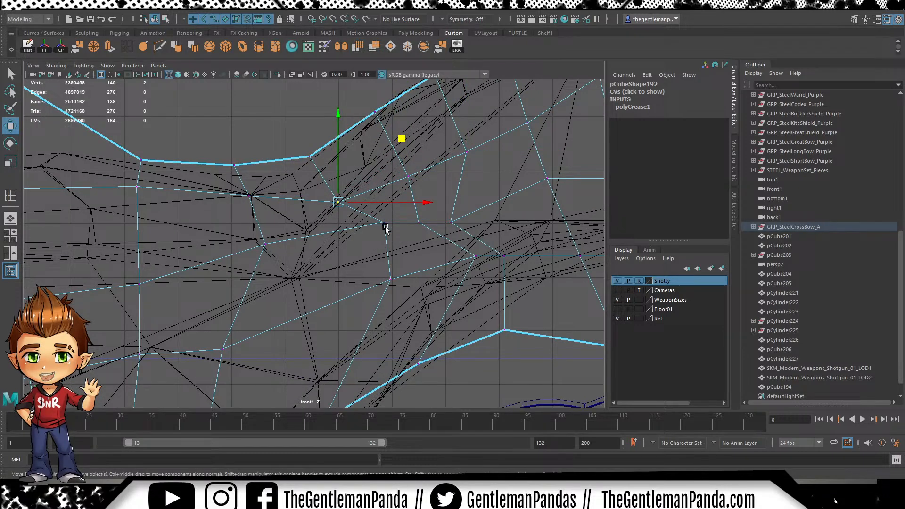
pyautogui.moveTo(357, 309); pyautogui.dragTo(358, 310)
pyautogui.moveTo(451, 187); pyautogui.dragTo(407, 231)
pyautogui.keyDown('alt'); pyautogui.moveTo(357, 259); pyautogui.dragTo(440, 209, button='middle'); pyautogui.keyUp('alt')
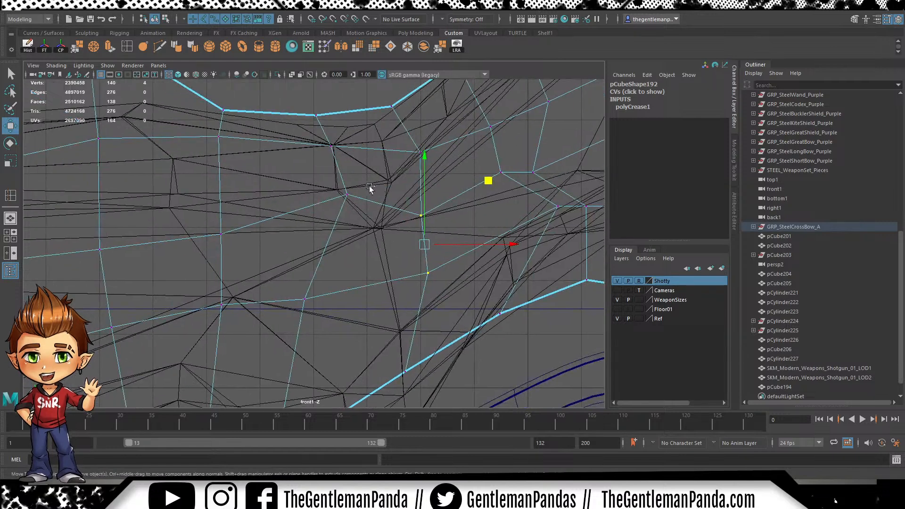
pyautogui.moveTo(411, 132); pyautogui.dragTo(388, 171)
pyautogui.keyDown('alt'); pyautogui.moveTo(333, 300); pyautogui.dragTo(335, 226, button='middle'); pyautogui.keyUp('alt')
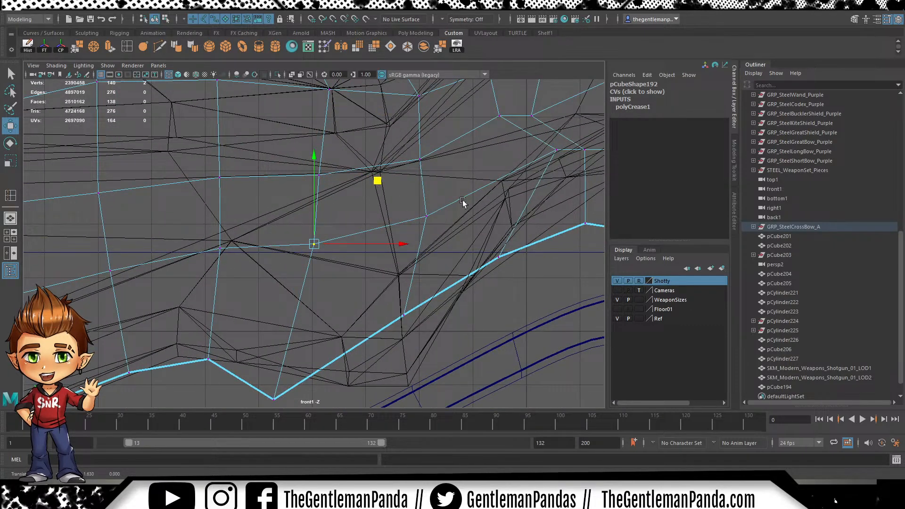
# Move the lower interior vertex above the grip's underside slope back and down, and shift the neighbouring underside vertex forward and up
pyautogui.keyDown('alt'); pyautogui.moveTo(430, 232); pyautogui.dragTo(358, 251, button='middle'); pyautogui.keyUp('alt')
pyautogui.moveTo(415, 172); pyautogui.dragTo(393, 192)
pyautogui.keyDown('alt'); pyautogui.moveTo(385, 239); pyautogui.dragTo(359, 174, button='middle'); pyautogui.keyUp('alt')
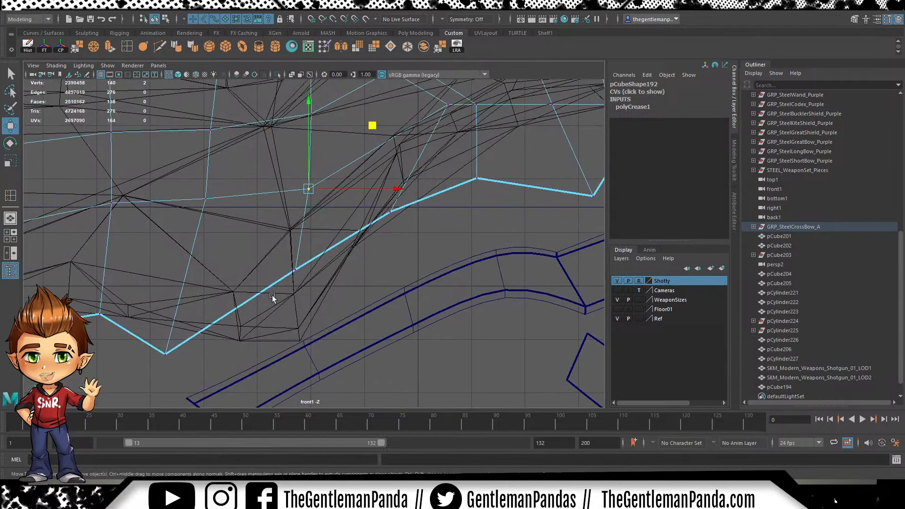
pyautogui.moveTo(355, 219); pyautogui.dragTo(371, 204)
# Nudge the wrist's front top-edge vertex forward, and move the interior vertices just below the wrist's top edge down
pyautogui.keyDown('alt'); pyautogui.moveTo(378, 137); pyautogui.dragTo(378, 254, button='middle'); pyautogui.keyUp('alt')
pyautogui.keyDown('alt'); pyautogui.moveTo(351, 179); pyautogui.dragTo(361, 237, button='middle'); pyautogui.keyUp('alt')
pyautogui.moveTo(311, 167); pyautogui.dragTo(282, 196)
pyautogui.moveTo(357, 120); pyautogui.dragTo(362, 122)
pyautogui.moveTo(335, 218); pyautogui.dragTo(308, 241)
pyautogui.moveTo(215, 250); pyautogui.dragTo(216, 250)
pyautogui.moveTo(297, 158); pyautogui.dragTo(287, 177)
pyautogui.keyDown('alt'); pyautogui.moveTo(147, 222); pyautogui.dragTo(302, 178, button='middle'); pyautogui.keyUp('alt')
pyautogui.moveTo(301, 156); pyautogui.dragTo(261, 182)
pyautogui.moveTo(334, 107); pyautogui.dragTo(339, 136)
# Raise the interior vertex below the comb's front corner and nudge the vertex farther back on the comb
pyautogui.keyDown('alt'); pyautogui.moveTo(195, 188); pyautogui.dragTo(227, 149, button='middle'); pyautogui.keyUp('alt')
pyautogui.moveTo(213, 118); pyautogui.dragTo(180, 165)
pyautogui.keyDown('alt'); pyautogui.moveTo(180, 165); pyautogui.dragTo(245, 223, button='middle'); pyautogui.keyUp('alt')
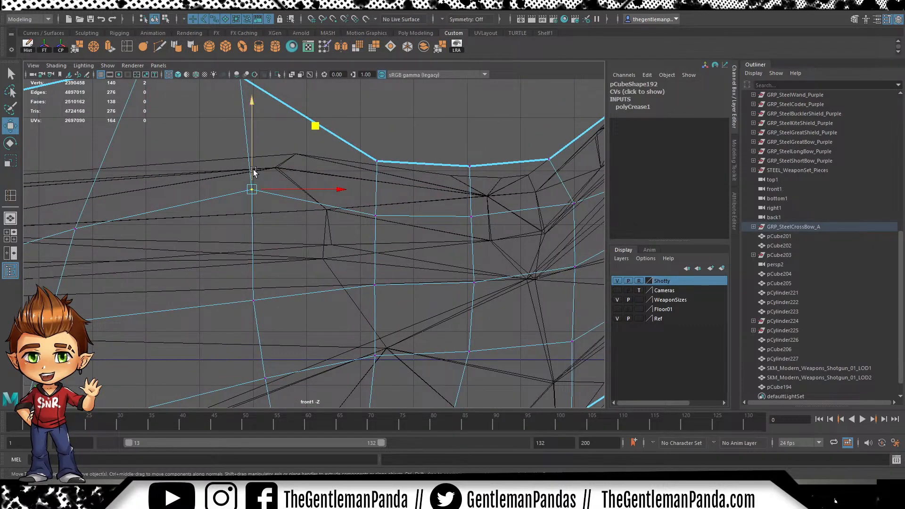
pyautogui.moveTo(251, 187); pyautogui.dragTo(253, 171)
pyautogui.keyDown('alt'); pyautogui.moveTo(125, 205); pyautogui.dragTo(281, 238, button='middle'); pyautogui.keyUp('alt')
pyautogui.keyDown('alt'); pyautogui.moveTo(310, 192); pyautogui.dragTo(338, 239, button='middle'); pyautogui.keyUp('alt')
pyautogui.moveTo(347, 114); pyautogui.dragTo(271, 181)
pyautogui.moveTo(370, 144)
pyautogui.mouseDown()
pyautogui.moveTo(351, 144)
pyautogui.moveTo(384, 143)
pyautogui.moveTo(371, 142)
pyautogui.mouseUp()
pyautogui.keyDown('alt'); pyautogui.moveTo(371, 142); pyautogui.dragTo(375, 296, button='right'); pyautogui.keyUp('alt')
pyautogui.keyDown('alt'); pyautogui.moveTo(374, 296); pyautogui.dragTo(368, 251, button='middle'); pyautogui.keyUp('alt')
pyautogui.press('3')
pyautogui.keyDown('alt'); pyautogui.moveTo(432, 235); pyautogui.dragTo(398, 243, button='middle'); pyautogui.keyUp('alt')
pyautogui.press('1')
# Move the underside vertex behind the grip's notch back and down, and shift the interior vertex above it slightly back and down
pyautogui.scroll(5, 398, 302)
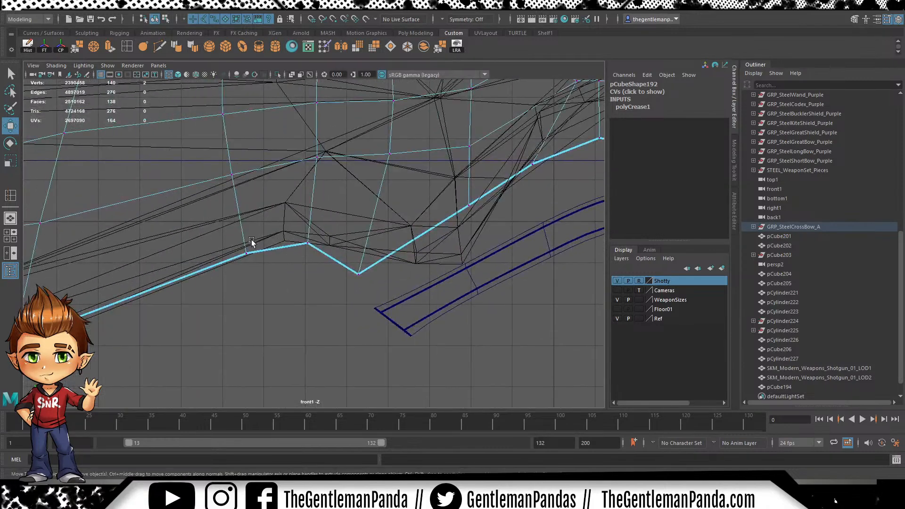
pyautogui.moveTo(309, 190); pyautogui.dragTo(291, 200)
pyautogui.moveTo(203, 188); pyautogui.dragTo(263, 165)
pyautogui.moveTo(292, 117); pyautogui.dragTo(286, 122)
pyautogui.keyDown('alt'); pyautogui.moveTo(358, 226); pyautogui.dragTo(307, 273, button='middle'); pyautogui.keyUp('alt')
pyautogui.moveTo(209, 317); pyautogui.dragTo(210, 318)
pyautogui.keyDown('alt'); pyautogui.moveTo(308, 178); pyautogui.dragTo(342, 333, button='middle'); pyautogui.keyUp('alt')
pyautogui.keyDown('alt'); pyautogui.moveTo(326, 277); pyautogui.dragTo(401, 206, button='middle'); pyautogui.keyUp('alt')
pyautogui.press('3')
pyautogui.keyDown('alt'); pyautogui.moveTo(442, 244); pyautogui.dragTo(341, 229, button='middle'); pyautogui.keyUp('alt')
pyautogui.keyDown('alt'); pyautogui.moveTo(332, 290); pyautogui.dragTo(346, 262, button='middle'); pyautogui.keyUp('alt')
pyautogui.press('1')
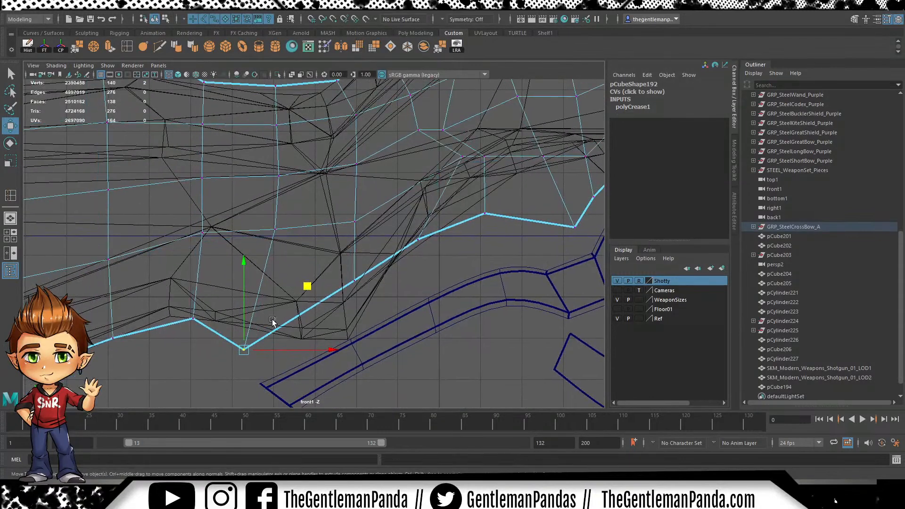
# Lower the vertex at the grip's pointed underside tip slightly and move it a little forward
pyautogui.keyDown('alt'); pyautogui.moveTo(247, 330); pyautogui.dragTo(288, 261, button='middle'); pyautogui.keyUp('alt')
pyautogui.moveTo(352, 216); pyautogui.dragTo(357, 225)
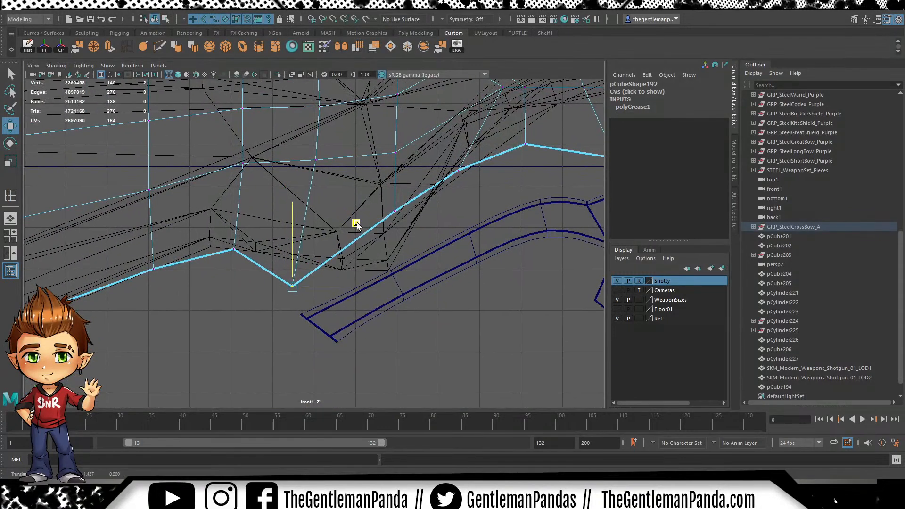
pyautogui.press('3')
pyautogui.press('1')
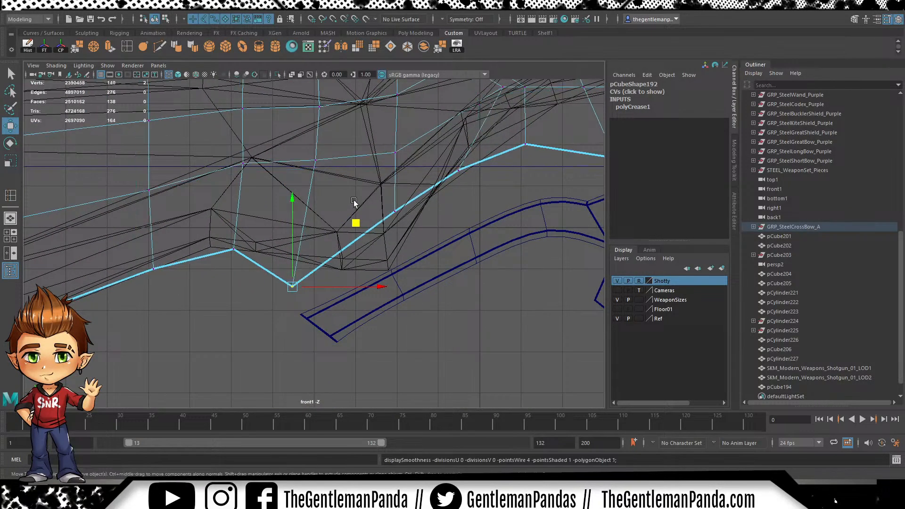
# Crease the short edge across the stock's thickness at the grip's pointed underside tip so it stays sharp when smoothed
pyautogui.press('space')
pyautogui.press('space')
pyautogui.keyDown('alt'); pyautogui.moveTo(374, 246); pyautogui.dragTo(344, 198); pyautogui.keyUp('alt')
pyautogui.keyDown('alt'); pyautogui.moveTo(141, 189); pyautogui.dragTo(383, 268, button='right'); pyautogui.keyUp('alt')
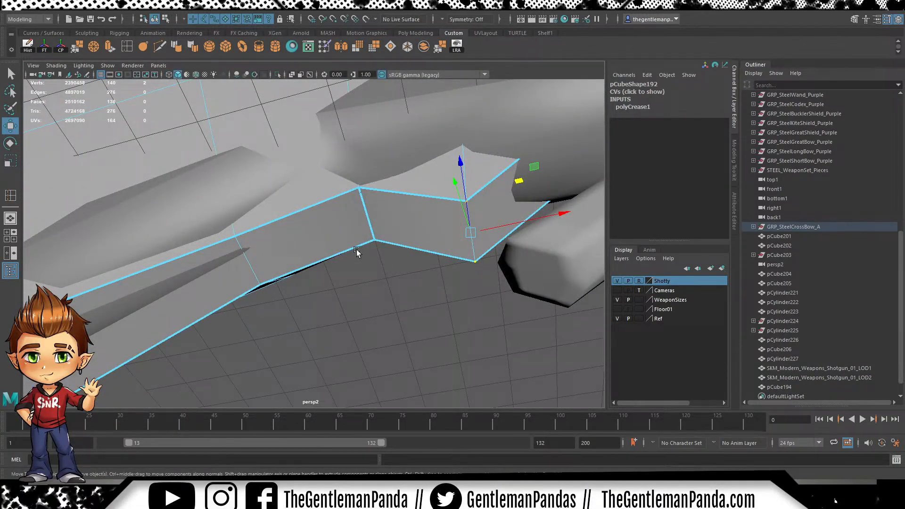
pyautogui.click(371, 214)
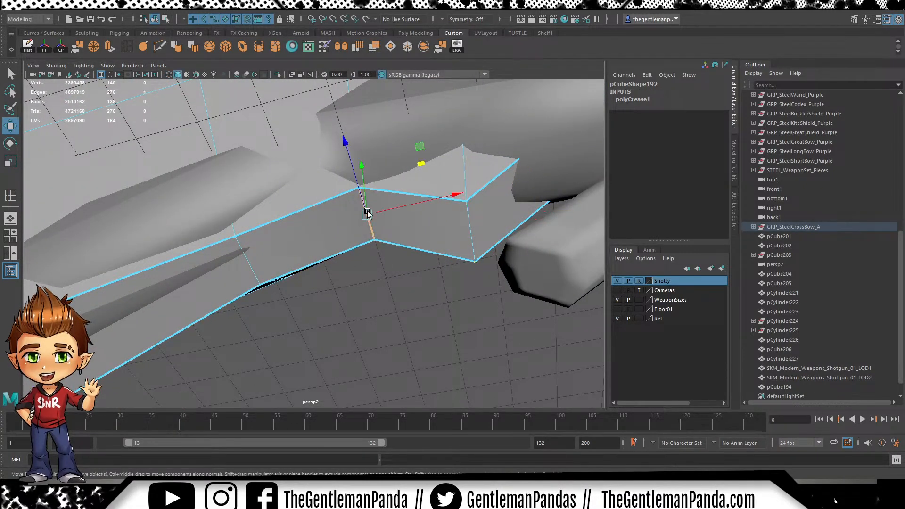
pyautogui.click(147, 48)
pyautogui.click(471, 221)
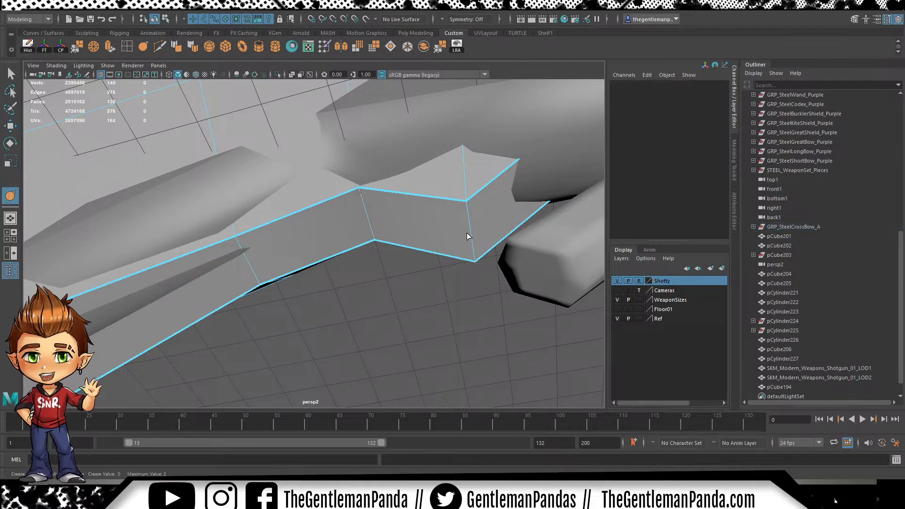
pyautogui.click(471, 234)
pyautogui.moveTo(471, 233); pyautogui.dragTo(629, 238, button='middle')
pyautogui.press('3')
pyautogui.keyDown('alt'); pyautogui.moveTo(369, 188); pyautogui.dragTo(282, 203, button='right'); pyautogui.keyUp('alt')
# Examine the smoothed stock's underside outline and creases from the side and in perspective against the shotgun reference
pyautogui.press('space')
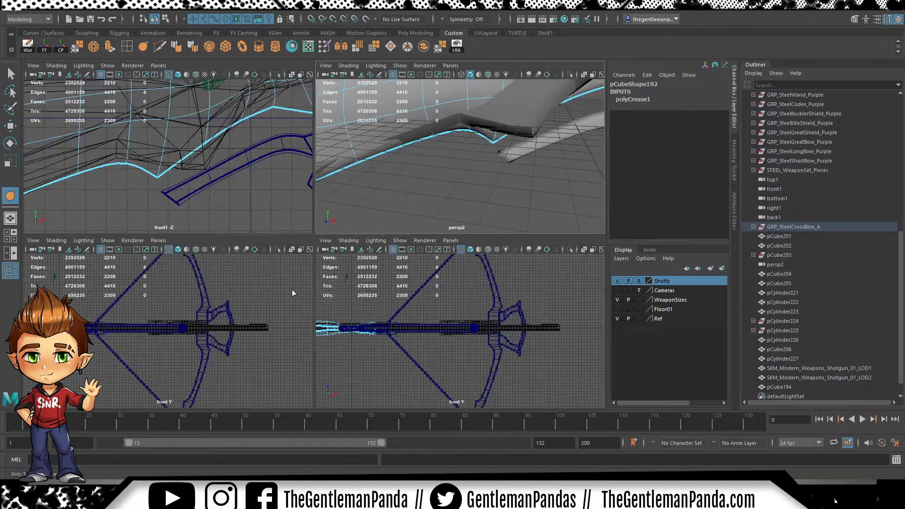
pyautogui.press('space')
pyautogui.keyDown('alt'); pyautogui.moveTo(323, 250); pyautogui.dragTo(357, 305, button='middle'); pyautogui.keyUp('alt')
pyautogui.keyDown('alt'); pyautogui.moveTo(357, 305); pyautogui.dragTo(294, 200, button='right'); pyautogui.keyUp('alt')
pyautogui.keyDown('alt'); pyautogui.moveTo(294, 200); pyautogui.dragTo(309, 244, button='middle'); pyautogui.keyUp('alt')
pyautogui.keyDown('alt'); pyautogui.moveTo(309, 244); pyautogui.dragTo(370, 304, button='right'); pyautogui.keyUp('alt')
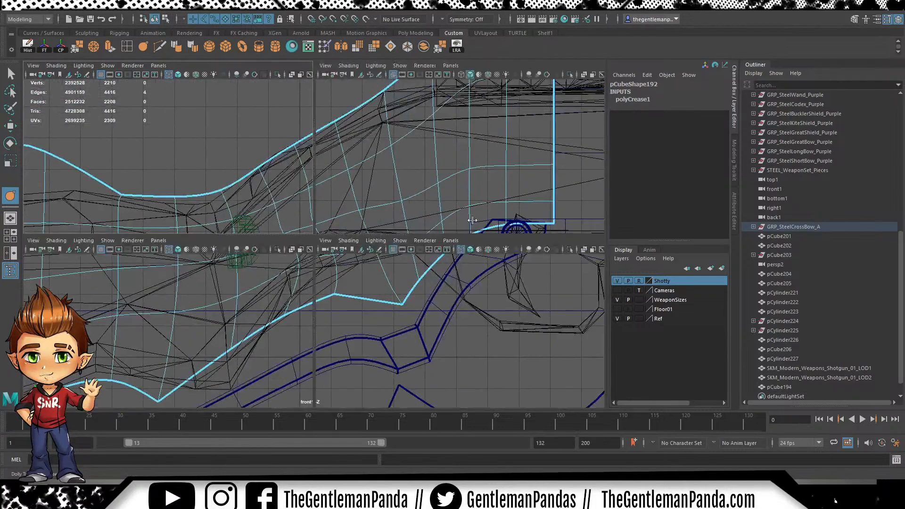
pyautogui.press('space')
pyautogui.press('space')
pyautogui.keyDown('alt'); pyautogui.moveTo(485, 179); pyautogui.dragTo(222, 110); pyautogui.keyUp('alt')
pyautogui.keyDown('alt'); pyautogui.moveTo(221, 110); pyautogui.dragTo(224, 210, button='middle'); pyautogui.keyUp('alt')
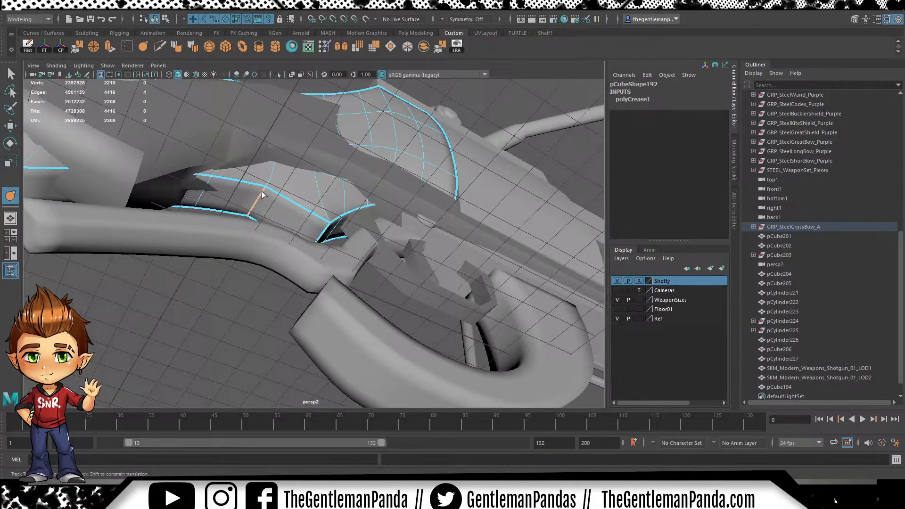
pyautogui.keyDown('alt'); pyautogui.moveTo(251, 237); pyautogui.dragTo(340, 211); pyautogui.keyUp('alt')
pyautogui.press('space')
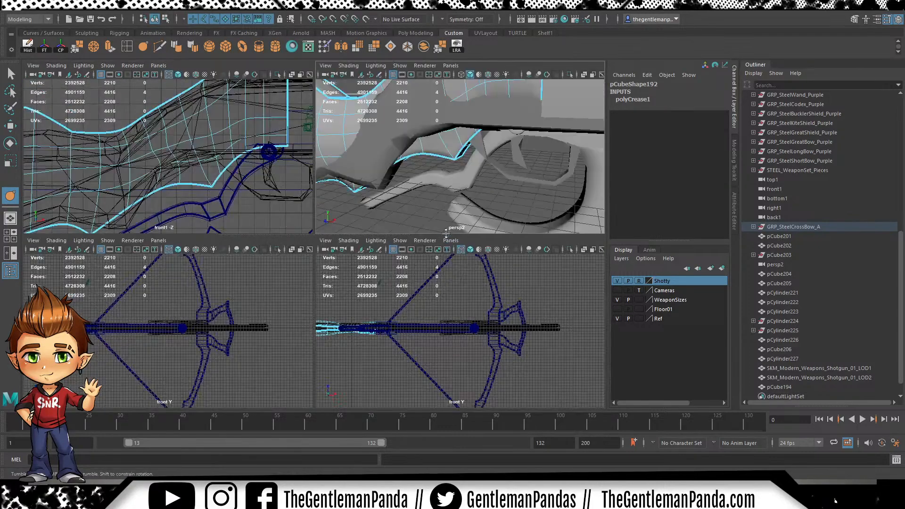
pyautogui.press('space')
pyautogui.keyDown('alt'); pyautogui.moveTo(297, 254); pyautogui.dragTo(273, 208, button='middle'); pyautogui.keyUp('alt')
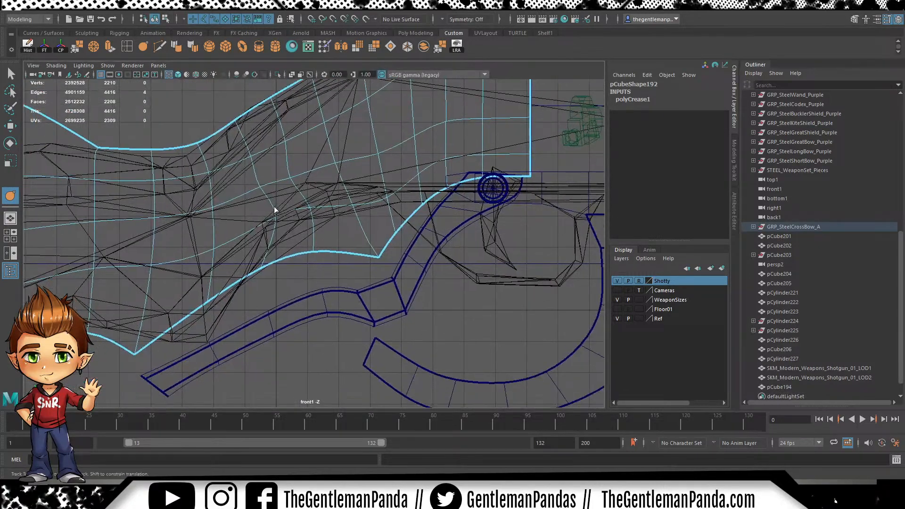
pyautogui.keyDown('alt'); pyautogui.moveTo(274, 208); pyautogui.dragTo(344, 237, button='right'); pyautogui.keyUp('alt')
# Return to the unsmoothed cage and move the pair of interior vertices above the underside's middle hump back and down
pyautogui.press('1')
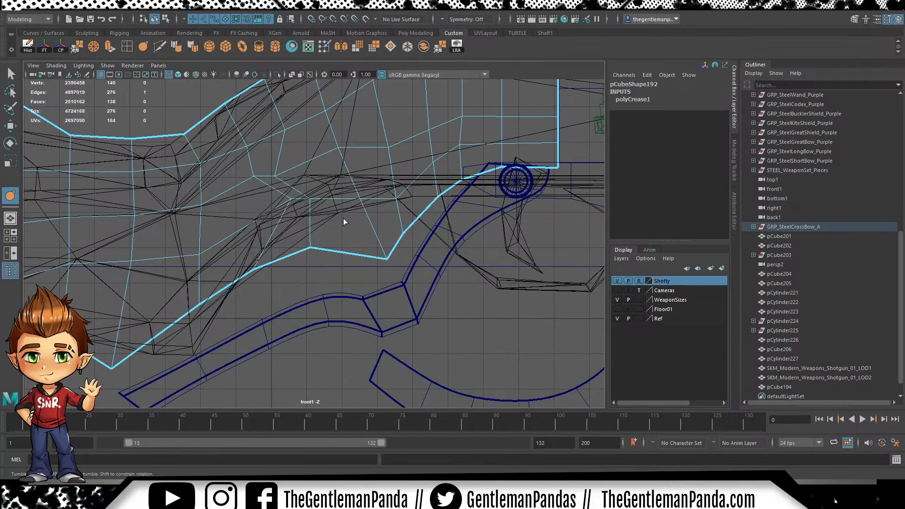
pyautogui.press('F9')
pyautogui.press('q')
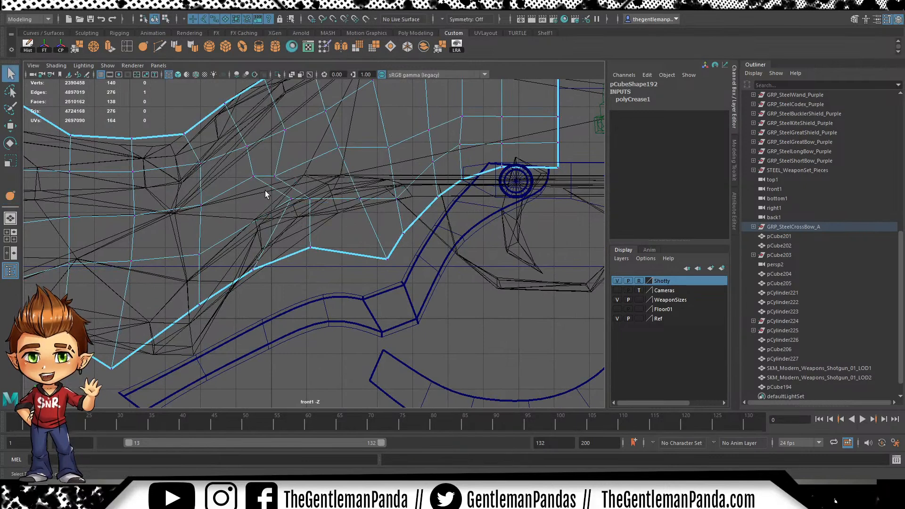
pyautogui.keyDown('alt'); pyautogui.moveTo(264, 191); pyautogui.dragTo(372, 212, button='middle'); pyautogui.keyUp('alt')
pyautogui.keyDown('alt'); pyautogui.moveTo(372, 211); pyautogui.dragTo(434, 229, button='right'); pyautogui.keyUp('alt')
pyautogui.moveTo(406, 256); pyautogui.dragTo(405, 257)
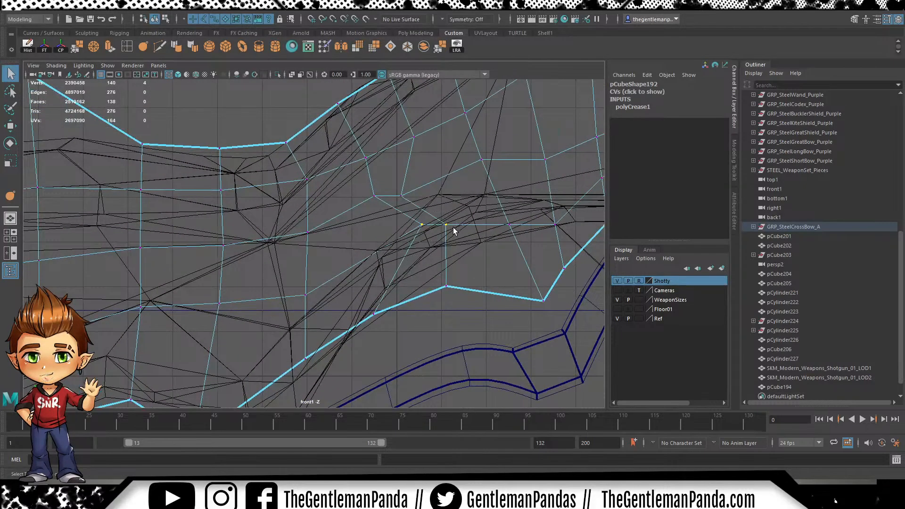
pyautogui.press('w')
pyautogui.moveTo(495, 164); pyautogui.dragTo(473, 183)
# Spread apart the two close-set pairs of interior vertices in the middle of the grip so their rows follow the slope
pyautogui.moveTo(406, 188); pyautogui.dragTo(397, 202)
pyautogui.moveTo(465, 139); pyautogui.dragTo(435, 153)
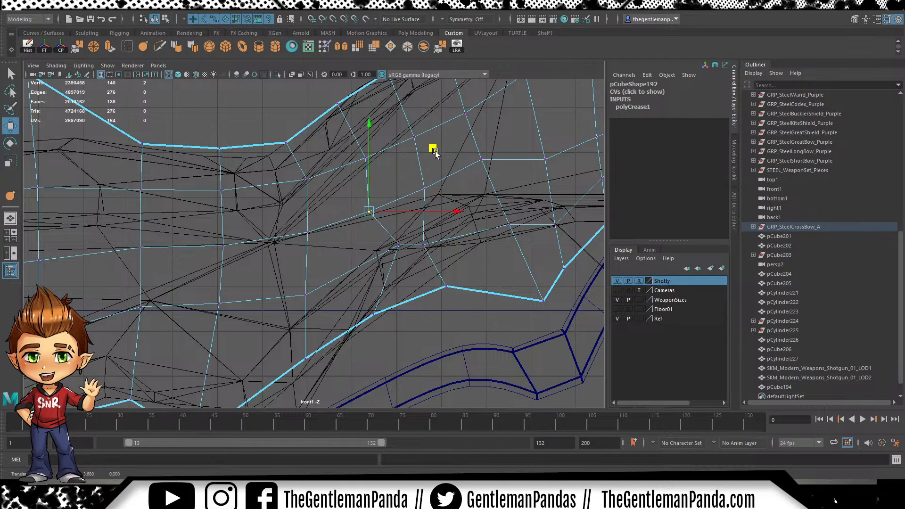
pyautogui.moveTo(411, 225); pyautogui.dragTo(368, 274)
pyautogui.moveTo(463, 180); pyautogui.dragTo(420, 252)
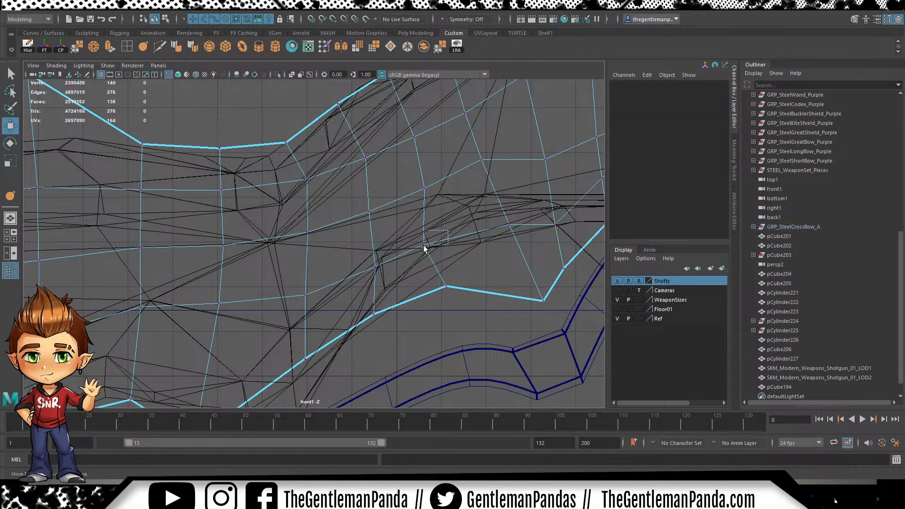
pyautogui.moveTo(486, 180); pyautogui.dragTo(467, 188)
# Lower the interior vertex in the centre of the grip and shift the one behind it slightly forward and down
pyautogui.click(424, 188)
pyautogui.moveTo(542, 96); pyautogui.dragTo(545, 109)
pyautogui.click(423, 196)
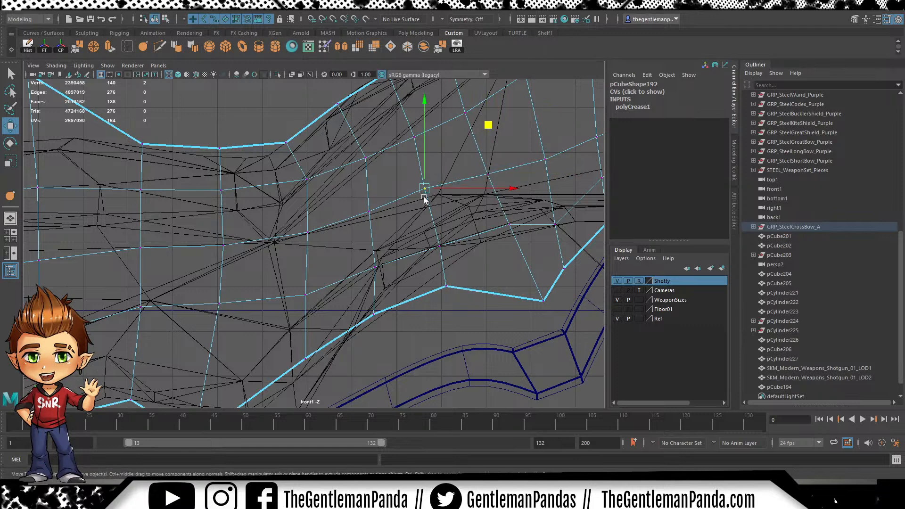
pyautogui.moveTo(490, 122); pyautogui.dragTo(501, 127)
pyautogui.keyDown('alt'); pyautogui.moveTo(409, 230); pyautogui.dragTo(445, 177, button='middle'); pyautogui.keyUp('alt')
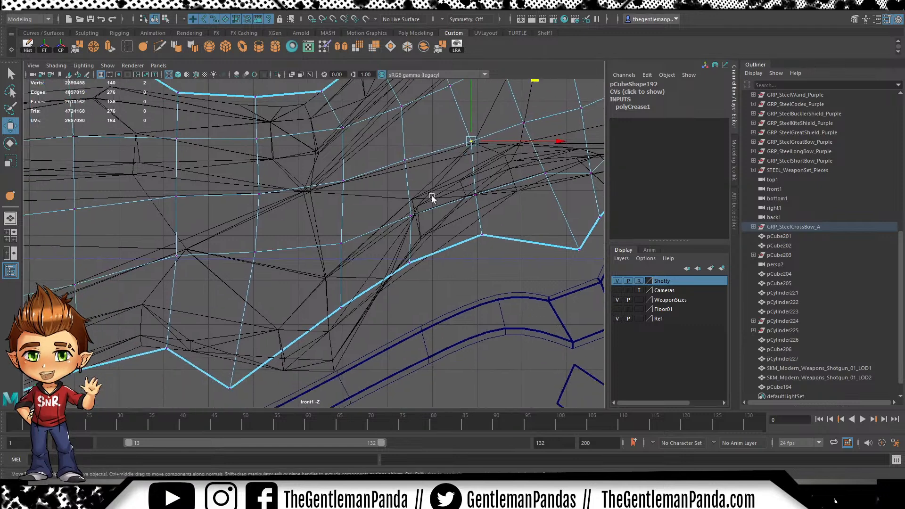
pyautogui.moveTo(474, 153); pyautogui.dragTo(475, 150)
pyautogui.click(475, 194)
pyautogui.keyDown('alt'); pyautogui.moveTo(494, 146); pyautogui.dragTo(425, 222, button='middle'); pyautogui.keyUp('alt')
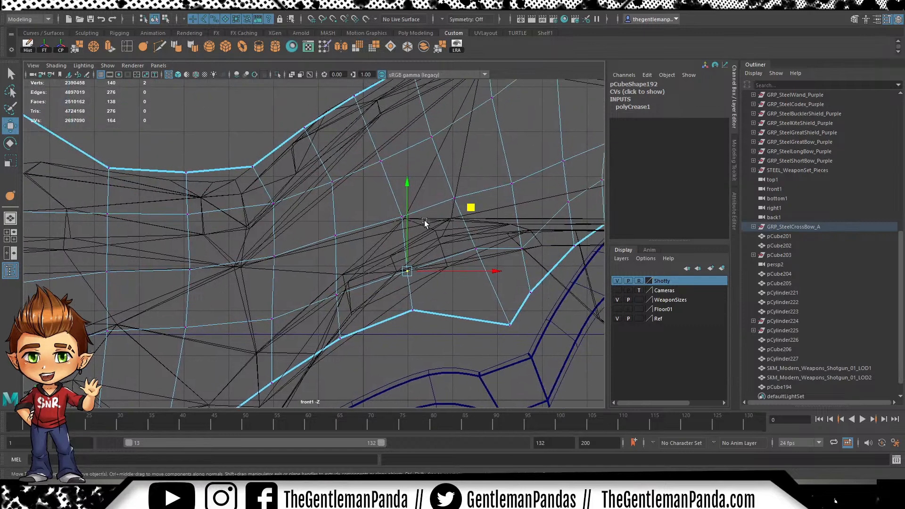
pyautogui.moveTo(465, 157); pyautogui.dragTo(460, 157)
# Move the two interior vertices below the upper bend of the grip's top slope forward and up
pyautogui.click(476, 174)
pyautogui.keyDown('alt'); pyautogui.moveTo(516, 135); pyautogui.dragTo(425, 149, button='middle'); pyautogui.keyUp('alt')
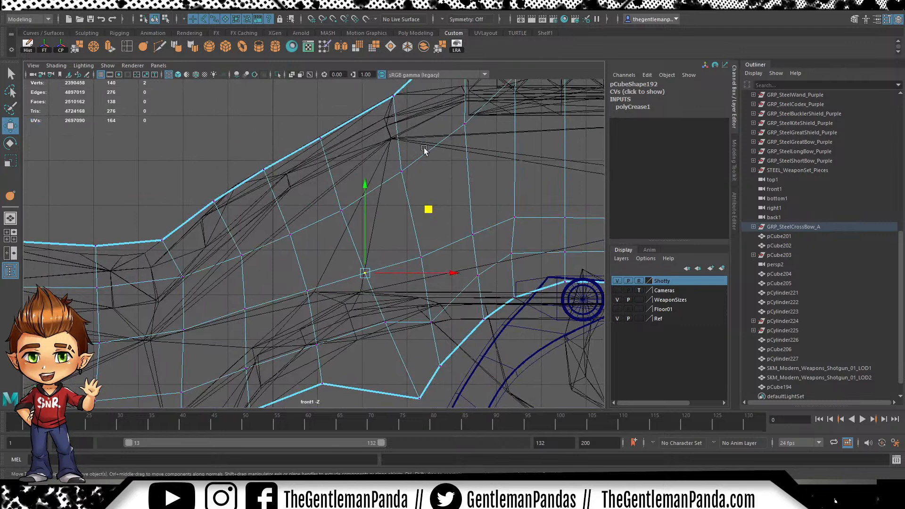
pyautogui.moveTo(465, 109); pyautogui.dragTo(474, 95)
pyautogui.moveTo(438, 244); pyautogui.dragTo(399, 271)
pyautogui.moveTo(485, 193); pyautogui.dragTo(492, 189)
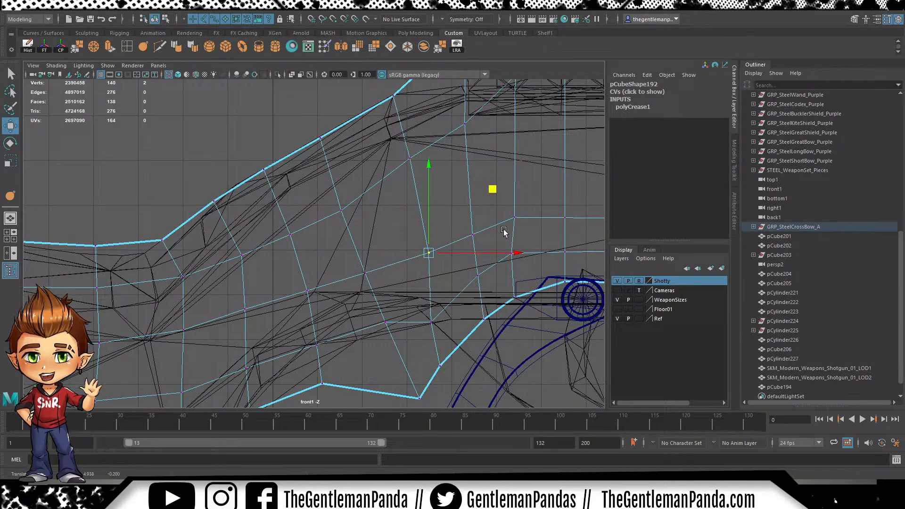
# Nudge the three interior vertices at the lower rear of the stock's front block slightly forward
pyautogui.keyDown('alt'); pyautogui.moveTo(466, 244); pyautogui.dragTo(390, 234, button='middle'); pyautogui.keyUp('alt')
pyautogui.click(397, 224)
pyautogui.moveTo(461, 161)
pyautogui.mouseDown()
pyautogui.moveTo(462, 153)
pyautogui.moveTo(462, 164)
pyautogui.mouseUp()
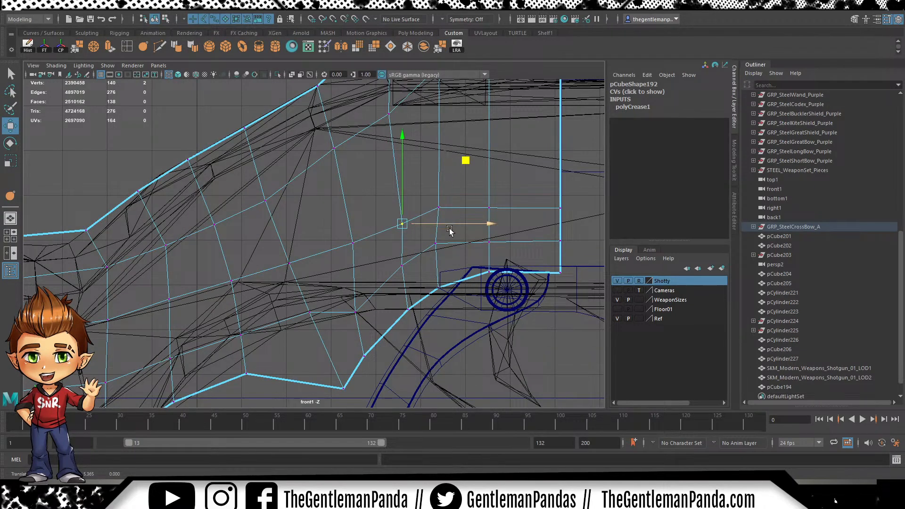
pyautogui.click(437, 244)
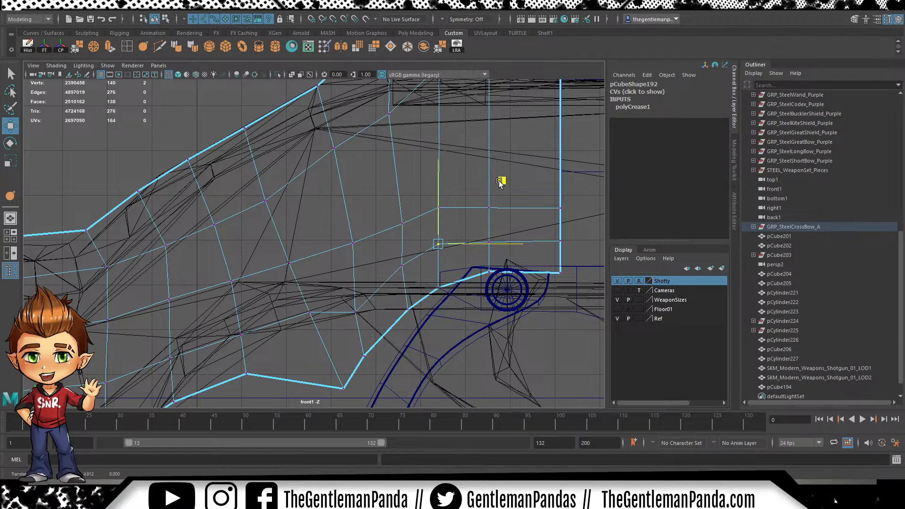
pyautogui.moveTo(415, 258); pyautogui.dragTo(399, 273)
pyautogui.moveTo(464, 205); pyautogui.dragTo(468, 207)
# Move the interior vertex above the underside's front curve forward and up, and slide the edge vertex below it the same way
pyautogui.keyDown('alt'); pyautogui.moveTo(446, 213); pyautogui.dragTo(463, 179, button='middle'); pyautogui.keyUp('alt')
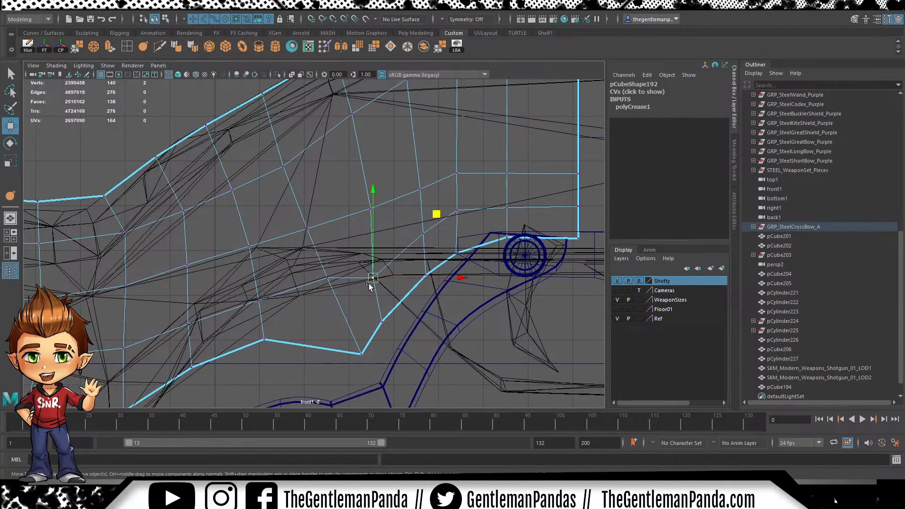
pyautogui.moveTo(443, 218)
pyautogui.mouseDown()
pyautogui.moveTo(444, 189)
pyautogui.moveTo(445, 206)
pyautogui.moveTo(455, 206)
pyautogui.mouseUp()
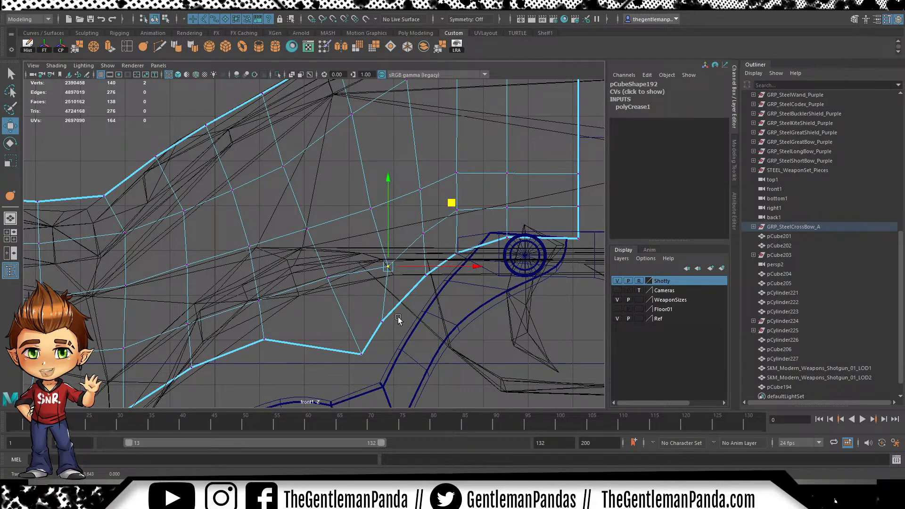
pyautogui.moveTo(452, 258); pyautogui.dragTo(456, 245)
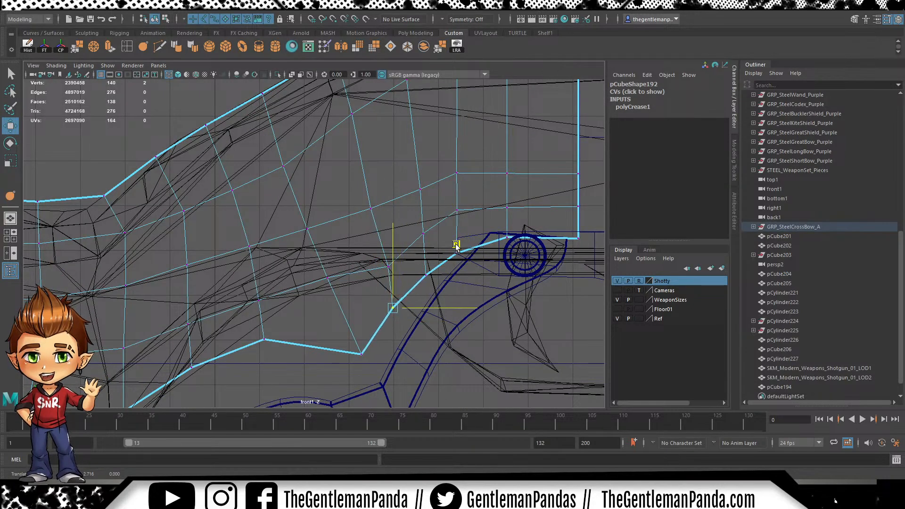
# Nudge the three interior vertices above the underside's front curve slightly back to even their spacing
pyautogui.moveTo(385, 198); pyautogui.dragTo(366, 215)
pyautogui.moveTo(435, 147); pyautogui.dragTo(429, 145)
pyautogui.moveTo(411, 250); pyautogui.dragTo(377, 279)
pyautogui.moveTo(451, 201); pyautogui.dragTo(442, 203)
pyautogui.moveTo(401, 251); pyautogui.dragTo(401, 251)
pyautogui.click(394, 216)
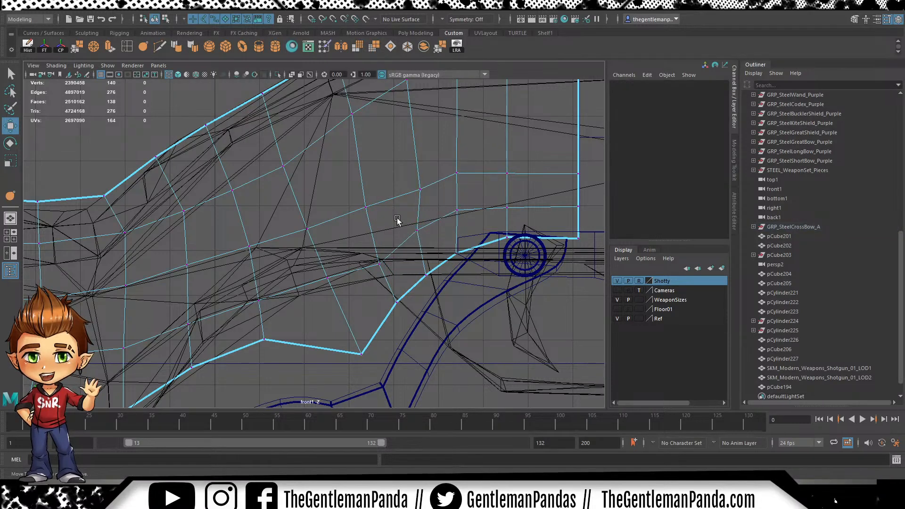
# Raise the middle and upper interior vertices in the column just behind the stock's front block slightly
pyautogui.keyDown('alt'); pyautogui.moveTo(355, 222); pyautogui.dragTo(368, 276, button='middle'); pyautogui.keyUp('alt')
pyautogui.moveTo(426, 251); pyautogui.dragTo(426, 250)
pyautogui.moveTo(496, 178); pyautogui.dragTo(491, 175)
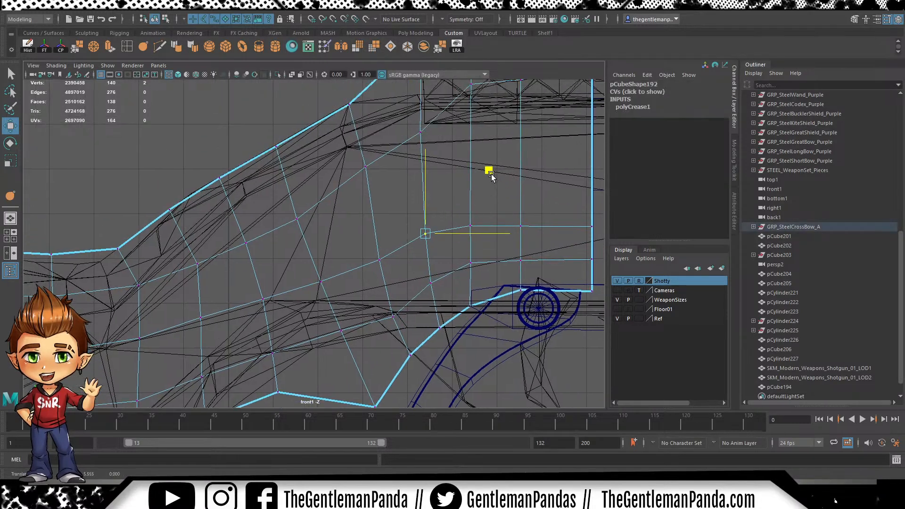
pyautogui.keyDown('alt'); pyautogui.moveTo(468, 201); pyautogui.dragTo(447, 247, button='middle'); pyautogui.keyUp('alt')
pyautogui.moveTo(371, 221); pyautogui.dragTo(407, 201)
pyautogui.moveTo(457, 144); pyautogui.dragTo(457, 136)
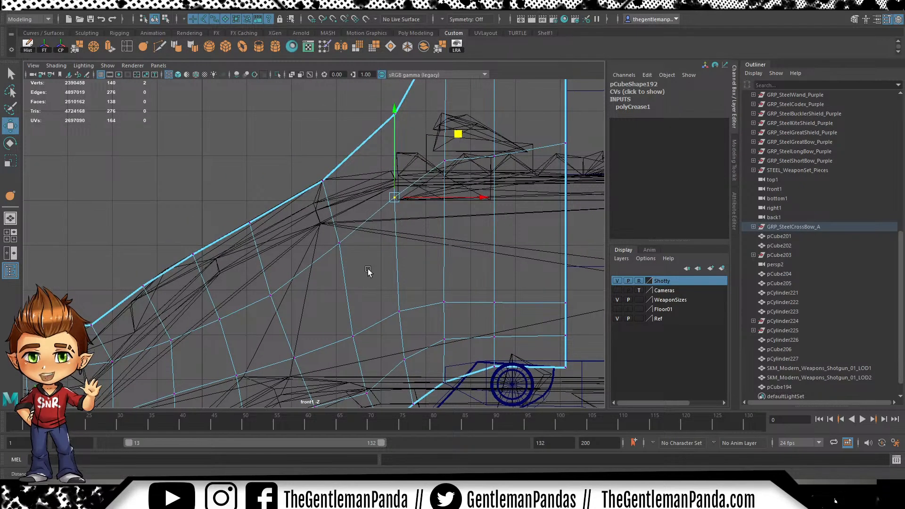
# Lower the upper vertex on the stock's front edge to level it with the interior row behind it
pyautogui.keyDown('alt'); pyautogui.moveTo(369, 270); pyautogui.dragTo(294, 334, button='middle'); pyautogui.keyUp('alt')
pyautogui.click(450, 199)
pyautogui.moveTo(437, 211); pyautogui.dragTo(501, 186)
pyautogui.moveTo(491, 127); pyautogui.dragTo(489, 126)
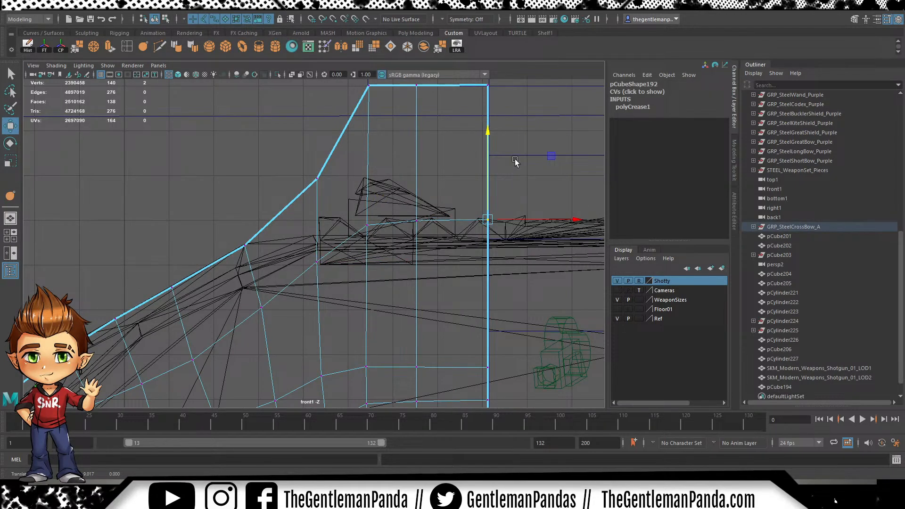
# Raise the two intermediate vertices on the butt's rear edge to respace them between the upper and lower corners
pyautogui.keyDown('alt'); pyautogui.moveTo(429, 219); pyautogui.dragTo(210, 250, button='right'); pyautogui.keyUp('alt')
pyautogui.keyDown('alt'); pyautogui.moveTo(113, 320); pyautogui.dragTo(457, 186, button='middle'); pyautogui.keyUp('alt')
pyautogui.keyDown('alt'); pyautogui.moveTo(260, 240); pyautogui.dragTo(310, 244, button='middle'); pyautogui.keyUp('alt')
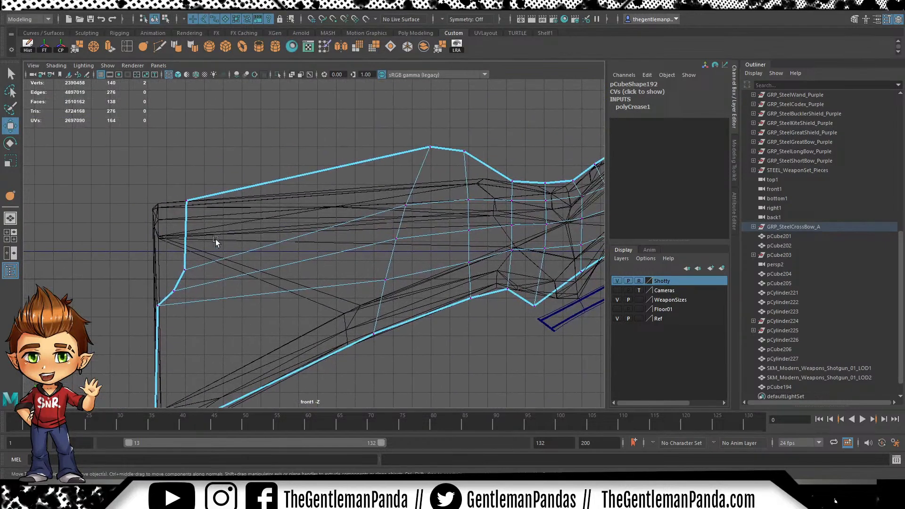
pyautogui.moveTo(183, 224); pyautogui.dragTo(186, 208)
pyautogui.keyDown('alt'); pyautogui.moveTo(151, 319); pyautogui.dragTo(185, 298, button='right'); pyautogui.keyUp('alt')
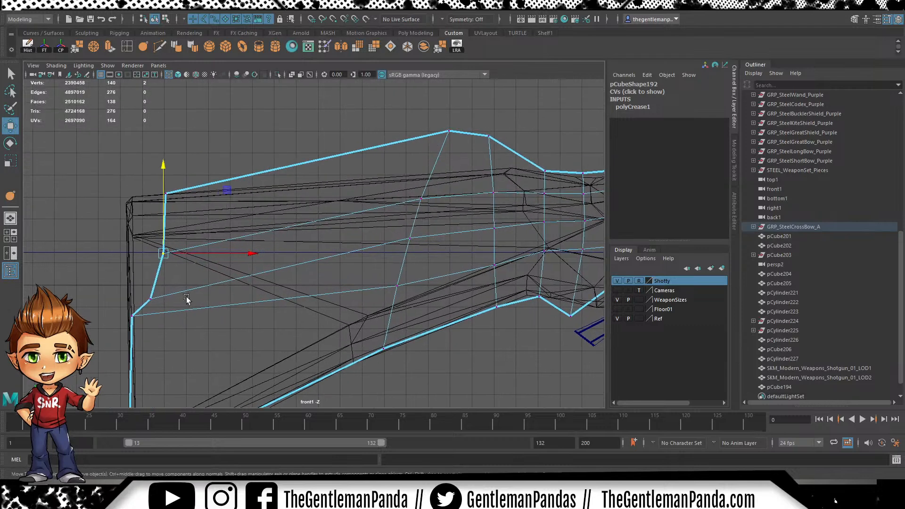
pyautogui.keyDown('alt'); pyautogui.moveTo(184, 297); pyautogui.dragTo(231, 282, button='middle'); pyautogui.keyUp('alt')
pyautogui.moveTo(217, 262); pyautogui.dragTo(181, 305)
pyautogui.moveTo(198, 261); pyautogui.dragTo(204, 244)
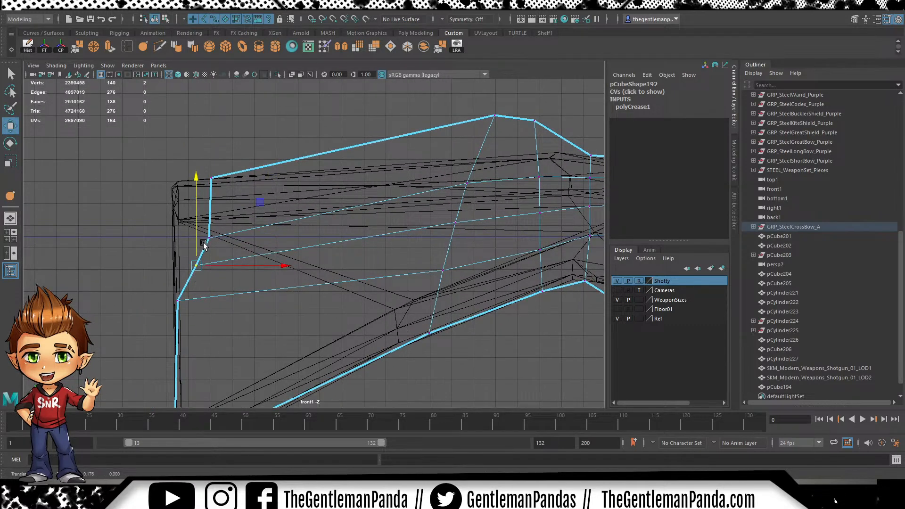
# Shift the two intermediate vertices on the butt's rear edge slightly forward and down
pyautogui.moveTo(263, 203); pyautogui.dragTo(269, 216)
pyautogui.moveTo(272, 175); pyautogui.dragTo(277, 183)
pyautogui.keyDown('alt'); pyautogui.moveTo(276, 286); pyautogui.dragTo(315, 197, button='middle'); pyautogui.keyUp('alt')
pyautogui.keyDown('alt'); pyautogui.moveTo(381, 250); pyautogui.dragTo(376, 254, button='middle'); pyautogui.keyUp('alt')
pyautogui.moveTo(221, 350); pyautogui.dragTo(167, 387)
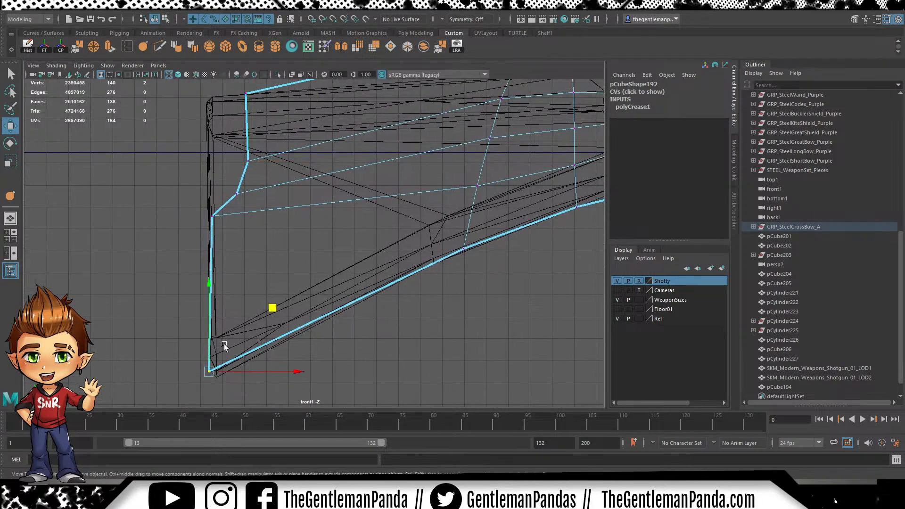
# Examine the stock's outline against the shotgun reference along its underside and in the perspective view
pyautogui.keyDown('alt'); pyautogui.moveTo(352, 262); pyautogui.dragTo(256, 314, button='middle'); pyautogui.keyUp('alt')
pyautogui.keyDown('alt'); pyautogui.moveTo(464, 198); pyautogui.dragTo(427, 257, button='middle'); pyautogui.keyUp('alt')
pyautogui.keyDown('alt'); pyautogui.moveTo(425, 207); pyautogui.dragTo(283, 196, button='middle'); pyautogui.keyUp('alt')
pyautogui.keyDown('alt'); pyautogui.moveTo(489, 224); pyautogui.dragTo(217, 194, button='right'); pyautogui.keyUp('alt')
pyautogui.keyDown('alt'); pyautogui.moveTo(469, 189); pyautogui.dragTo(226, 223, button='middle'); pyautogui.keyUp('alt')
pyautogui.keyDown('alt'); pyautogui.moveTo(342, 183); pyautogui.dragTo(341, 224, button='middle'); pyautogui.keyUp('alt')
pyautogui.scroll(-3, 340, 223)
pyautogui.press('space')
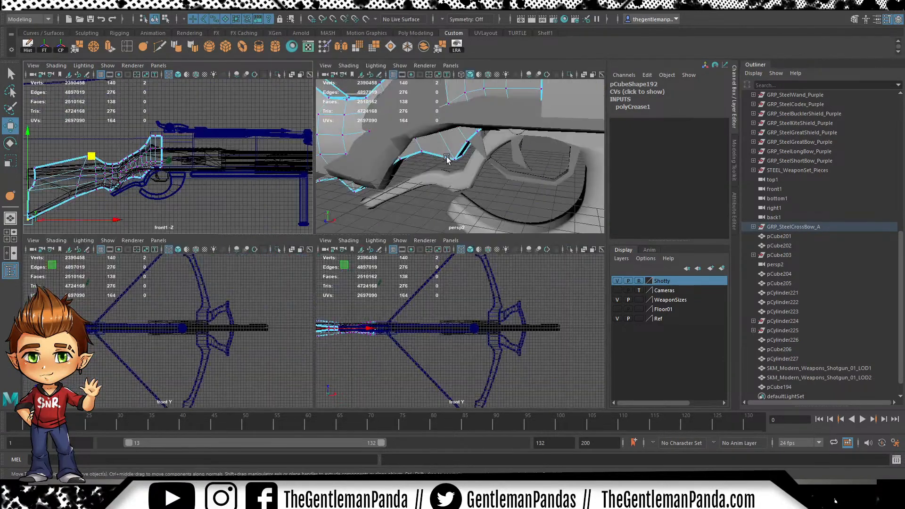
pyautogui.press('space')
pyautogui.keyDown('alt'); pyautogui.moveTo(458, 202); pyautogui.dragTo(471, 221); pyautogui.keyUp('alt')
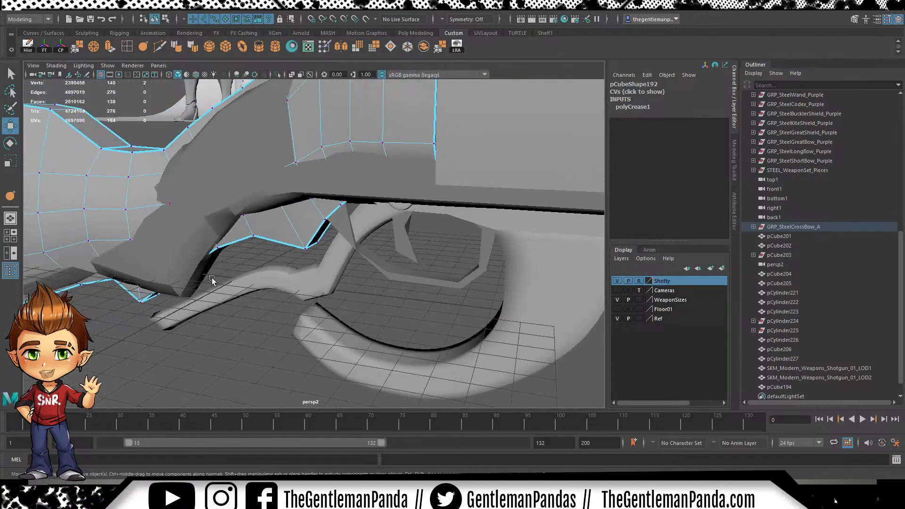
# Compare the stock's shape in perspective with the Shotty layer hidden and shown
pyautogui.click(618, 280)
pyautogui.click(440, 267)
pyautogui.keyDown('alt'); pyautogui.moveTo(440, 267); pyautogui.dragTo(325, 255, button='right'); pyautogui.keyUp('alt')
pyautogui.keyDown('alt'); pyautogui.moveTo(330, 250); pyautogui.dragTo(200, 206); pyautogui.keyUp('alt')
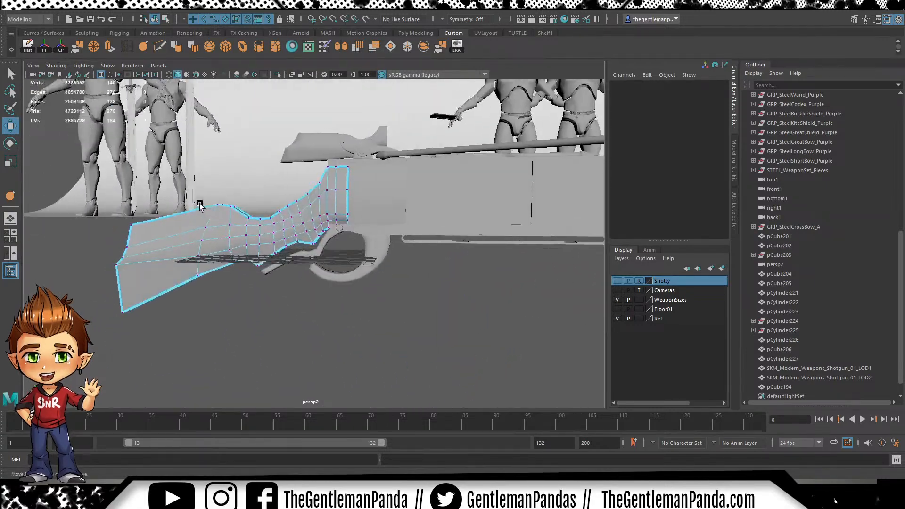
pyautogui.click(618, 282)
pyautogui.keyDown('alt'); pyautogui.moveTo(278, 240); pyautogui.dragTo(302, 252, button='right'); pyautogui.keyUp('alt')
pyautogui.keyDown('alt'); pyautogui.moveTo(301, 253); pyautogui.dragTo(304, 302, button='middle'); pyautogui.keyUp('alt')
pyautogui.keyDown('alt'); pyautogui.moveTo(304, 302); pyautogui.dragTo(367, 316, button='right'); pyautogui.keyUp('alt')
pyautogui.keyDown('alt'); pyautogui.moveTo(368, 317); pyautogui.dragTo(391, 219); pyautogui.keyUp('alt')
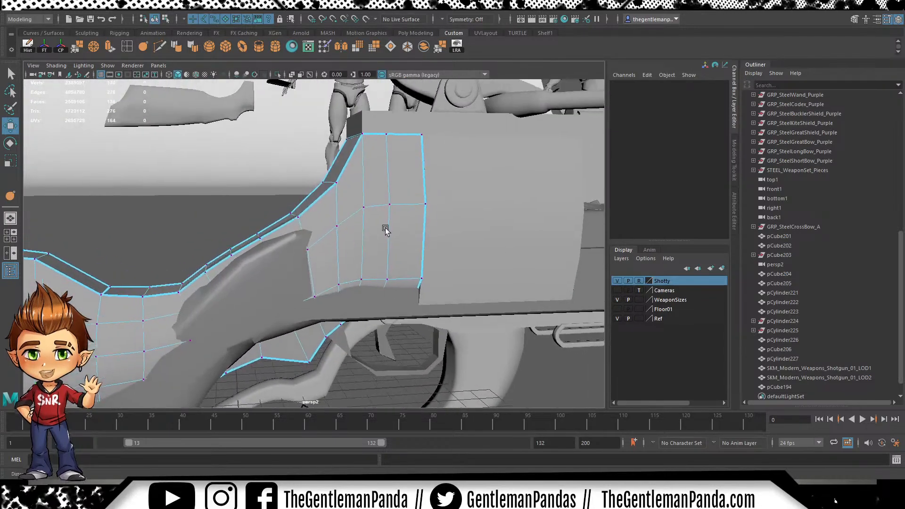
# Move the top-edge vertices in the wrist's dip slightly back and down, along with the interior vertex below the front one
pyautogui.press('space')
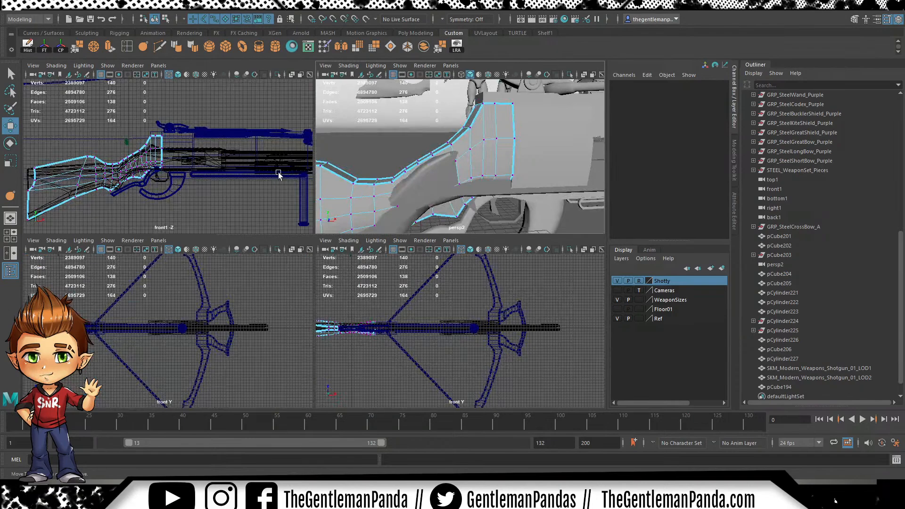
pyautogui.press('space')
pyautogui.scroll(5, 278, 198)
pyautogui.keyDown('alt'); pyautogui.moveTo(214, 193); pyautogui.dragTo(244, 176, button='middle'); pyautogui.keyUp('alt')
pyautogui.scroll(5, 376, 226)
pyautogui.moveTo(436, 180)
pyautogui.keyDown('alt'); pyautogui.mouseDown(button='middle')
pyautogui.moveTo(375, 226)
pyautogui.moveTo(420, 176)
pyautogui.moveTo(383, 170)
pyautogui.moveTo(290, 213)
pyautogui.moveTo(426, 182)
pyautogui.mouseUp(button='middle'); pyautogui.keyUp('alt')
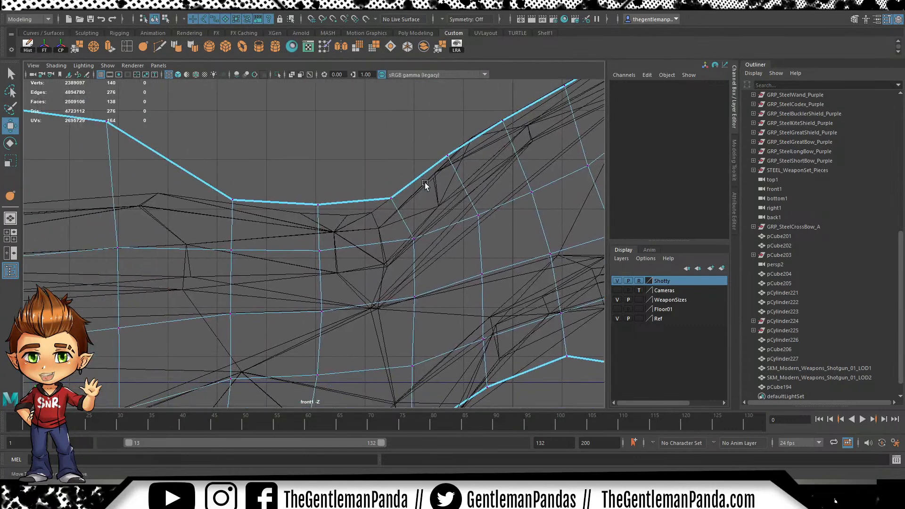
pyautogui.click(390, 199)
pyautogui.moveTo(462, 139); pyautogui.dragTo(373, 149, button='middle')
pyautogui.moveTo(237, 173); pyautogui.dragTo(224, 210)
pyautogui.moveTo(296, 134); pyautogui.dragTo(288, 141, button='middle')
pyautogui.moveTo(478, 176); pyautogui.dragTo(457, 196)
pyautogui.keyDown('alt'); pyautogui.moveTo(438, 298); pyautogui.dragTo(432, 239, button='middle'); pyautogui.keyUp('alt')
# Move the middle and lower interior vertices in the column below the front of the wrist's dip slightly back
pyautogui.moveTo(423, 225); pyautogui.dragTo(397, 249)
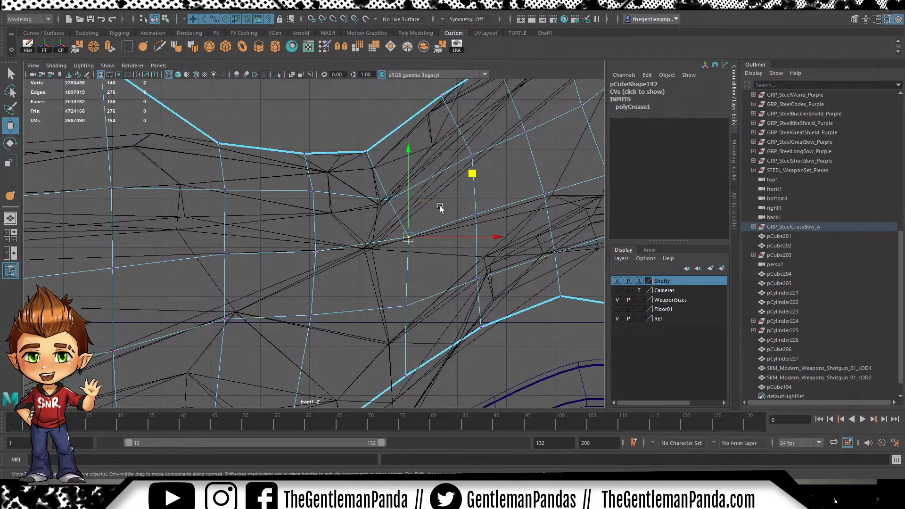
pyautogui.moveTo(464, 175); pyautogui.dragTo(437, 183)
pyautogui.moveTo(423, 227); pyautogui.dragTo(397, 247)
pyautogui.moveTo(472, 177)
pyautogui.mouseDown()
pyautogui.moveTo(439, 181)
pyautogui.moveTo(456, 182)
pyautogui.mouseUp()
pyautogui.keyDown('alt'); pyautogui.moveTo(431, 286); pyautogui.dragTo(421, 253, button='middle'); pyautogui.keyUp('alt')
pyautogui.moveTo(416, 256); pyautogui.dragTo(384, 285)
pyautogui.moveTo(463, 214); pyautogui.dragTo(448, 224)
pyautogui.keyDown('alt'); pyautogui.moveTo(446, 223); pyautogui.dragTo(357, 334, button='middle'); pyautogui.keyUp('alt')
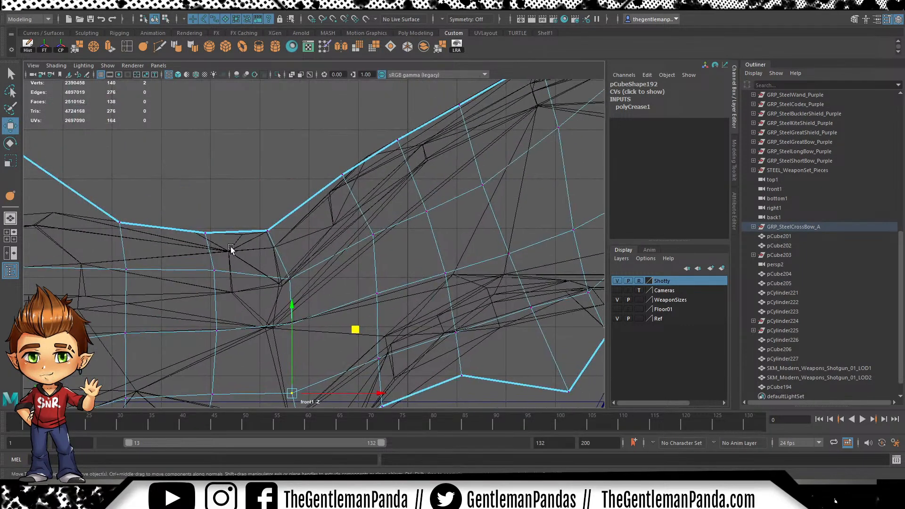
# Nudge the interior vertices in the next column back along the wrist slightly back and down
pyautogui.keyDown('alt'); pyautogui.moveTo(234, 247); pyautogui.dragTo(352, 139, button='middle'); pyautogui.keyUp('alt')
pyautogui.moveTo(324, 185); pyautogui.dragTo(305, 230)
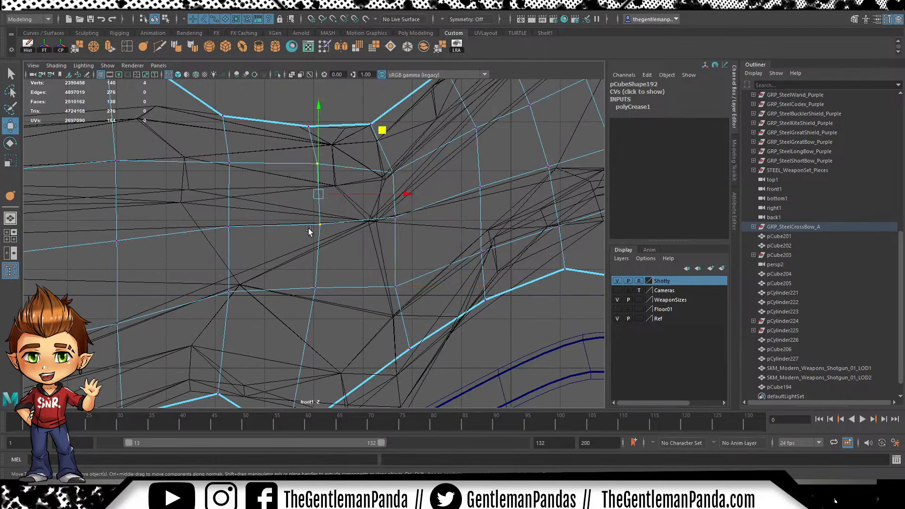
pyautogui.moveTo(383, 131); pyautogui.dragTo(377, 136)
pyautogui.click(328, 207)
pyautogui.moveTo(348, 211); pyautogui.dragTo(298, 254)
pyautogui.moveTo(383, 167); pyautogui.dragTo(376, 228)
# Lower the top-edge vertex at the foot of the front block's slope and nudge the interior vertex below it forward
pyautogui.keyDown('alt'); pyautogui.moveTo(378, 293); pyautogui.dragTo(403, 198, button='middle'); pyautogui.keyUp('alt')
pyautogui.keyDown('alt'); pyautogui.moveTo(307, 253); pyautogui.dragTo(155, 270, button='middle'); pyautogui.keyUp('alt')
pyautogui.keyDown('alt'); pyautogui.moveTo(506, 177); pyautogui.dragTo(241, 278, button='middle'); pyautogui.keyUp('alt')
pyautogui.keyDown('alt'); pyautogui.moveTo(424, 205); pyautogui.dragTo(179, 212, button='right'); pyautogui.keyUp('alt')
pyautogui.keyDown('alt'); pyautogui.moveTo(235, 235); pyautogui.dragTo(255, 242, button='right'); pyautogui.keyUp('alt')
pyautogui.keyDown('alt'); pyautogui.moveTo(400, 120); pyautogui.dragTo(328, 203, button='middle'); pyautogui.keyUp('alt')
pyautogui.keyDown('alt'); pyautogui.moveTo(253, 239); pyautogui.dragTo(358, 220, button='right'); pyautogui.keyUp('alt')
pyautogui.keyDown('alt'); pyautogui.moveTo(365, 207); pyautogui.dragTo(426, 181, button='middle'); pyautogui.keyUp('alt')
pyautogui.keyDown('alt'); pyautogui.moveTo(200, 255); pyautogui.dragTo(276, 244, button='right'); pyautogui.keyUp('alt')
pyautogui.keyDown('alt'); pyautogui.moveTo(275, 244); pyautogui.dragTo(329, 245, button='middle'); pyautogui.keyUp('alt')
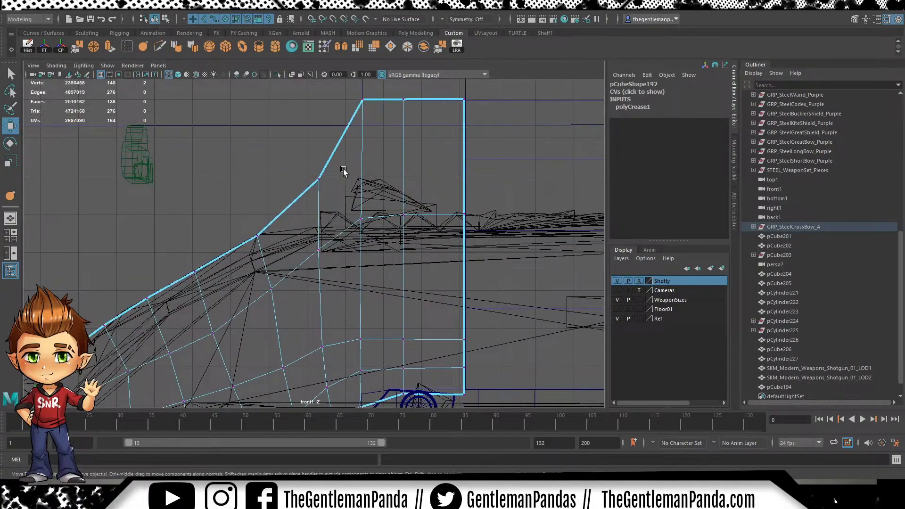
pyautogui.moveTo(383, 118); pyautogui.dragTo(385, 148, button='middle')
pyautogui.moveTo(329, 267); pyautogui.dragTo(302, 250)
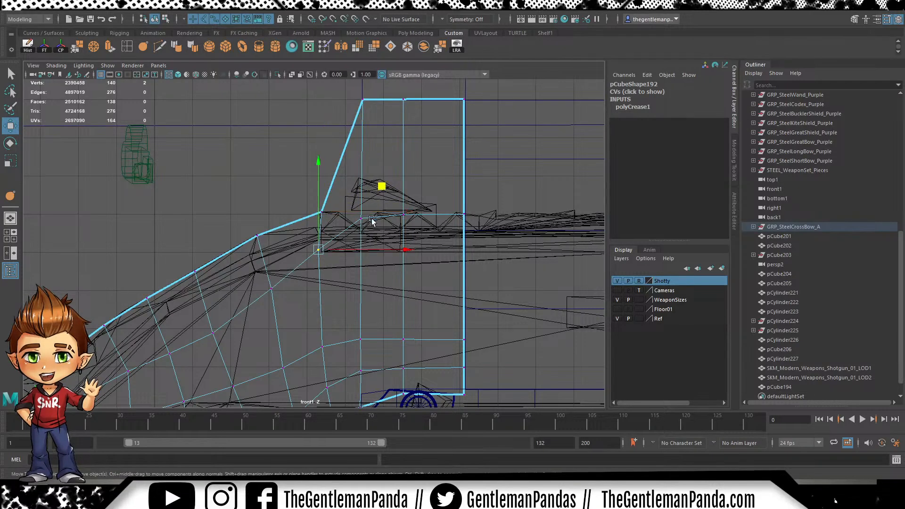
pyautogui.moveTo(383, 189); pyautogui.dragTo(394, 131, button='middle')
# Raise the two upper interior vertices beneath the stock's sloping top edge slightly
pyautogui.moveTo(344, 166); pyautogui.dragTo(338, 158, button='middle')
pyautogui.moveTo(233, 249); pyautogui.dragTo(206, 276)
pyautogui.moveTo(285, 200); pyautogui.dragTo(286, 187)
# Even the middle interior row along the stock's slope and raise the front block's matching row level with it
pyautogui.keyDown('alt'); pyautogui.moveTo(265, 310); pyautogui.dragTo(353, 244, button='middle'); pyautogui.keyUp('alt')
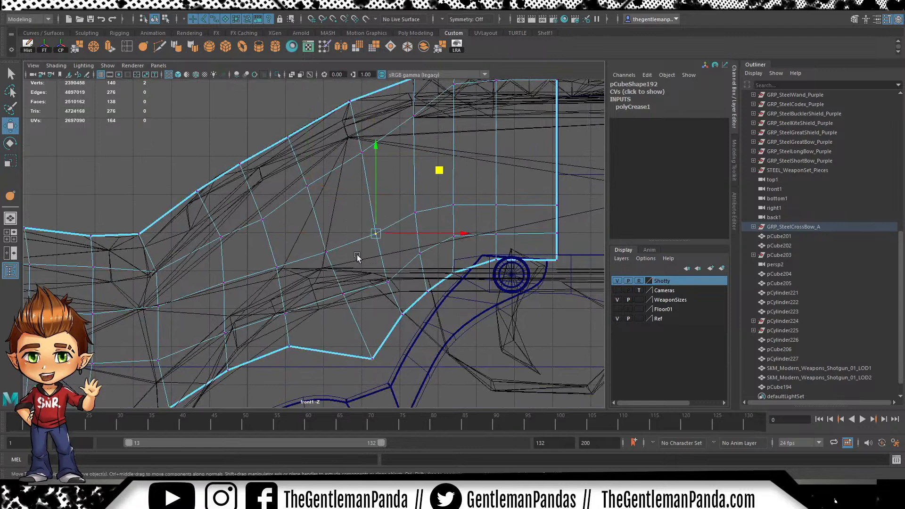
pyautogui.moveTo(434, 176); pyautogui.dragTo(478, 135)
pyautogui.click(324, 252)
pyautogui.moveTo(387, 188); pyautogui.dragTo(382, 181)
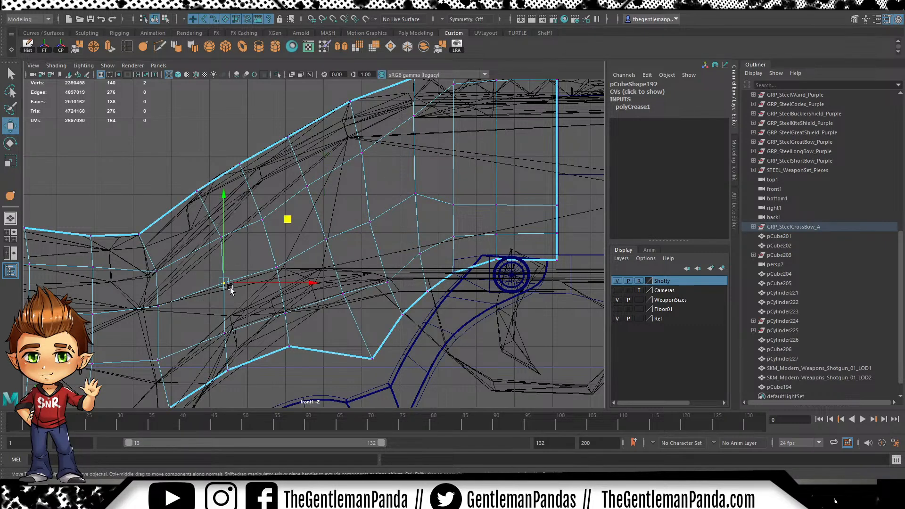
pyautogui.moveTo(282, 222); pyautogui.dragTo(317, 252)
pyautogui.click(277, 270)
pyautogui.moveTo(384, 184); pyautogui.dragTo(387, 187)
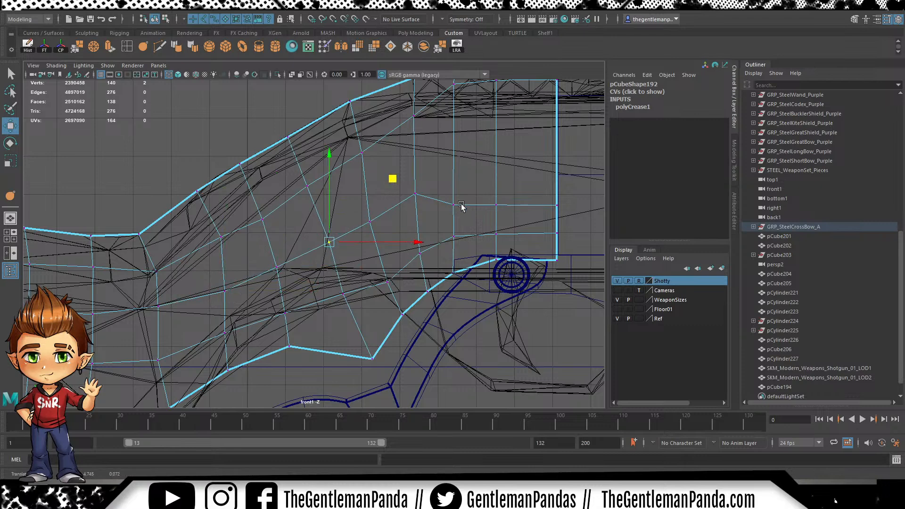
pyautogui.moveTo(558, 183); pyautogui.dragTo(445, 230)
pyautogui.moveTo(504, 140); pyautogui.dragTo(509, 117)
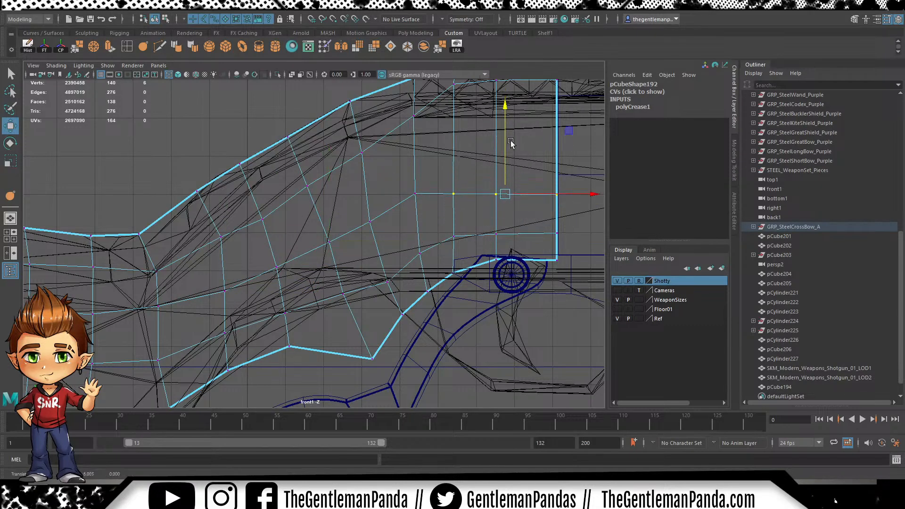
# Nudge the two lower interior vertices above the underside's front curve to even their spacing
pyautogui.keyDown('alt'); pyautogui.moveTo(374, 284); pyautogui.dragTo(391, 241, button='middle'); pyautogui.keyUp('alt')
pyautogui.scroll(1, 380, 245)
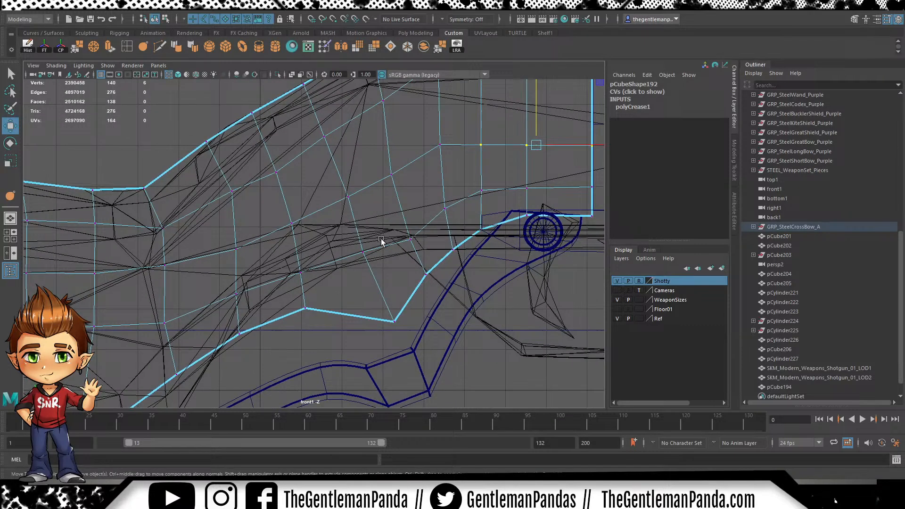
pyautogui.moveTo(417, 179); pyautogui.dragTo(471, 177, button='middle')
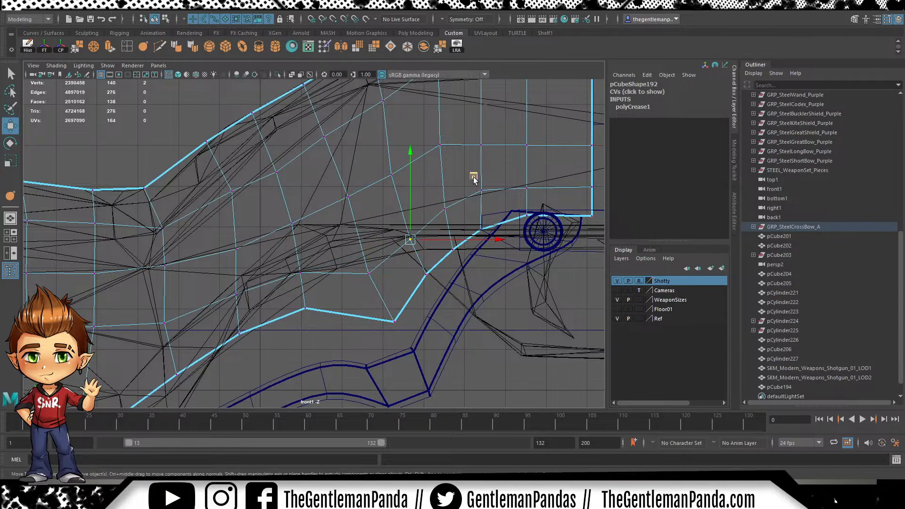
pyautogui.moveTo(388, 284); pyautogui.dragTo(354, 262)
pyautogui.moveTo(431, 208); pyautogui.dragTo(433, 203)
# Hide the Shotty layer and check the reshaped stock's sides in the perspective view
pyautogui.keyDown('alt'); pyautogui.moveTo(329, 293); pyautogui.dragTo(453, 228, button='middle'); pyautogui.keyUp('alt')
pyautogui.press('space')
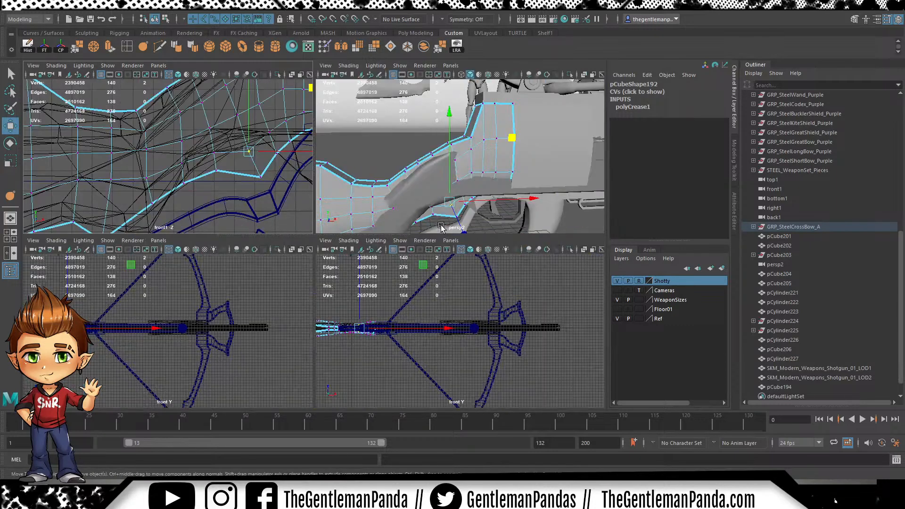
pyautogui.press('space')
pyautogui.keyDown('alt'); pyautogui.moveTo(402, 256); pyautogui.dragTo(251, 317, button='right'); pyautogui.keyUp('alt')
pyautogui.keyDown('alt'); pyautogui.moveTo(250, 318); pyautogui.dragTo(267, 295, button='middle'); pyautogui.keyUp('alt')
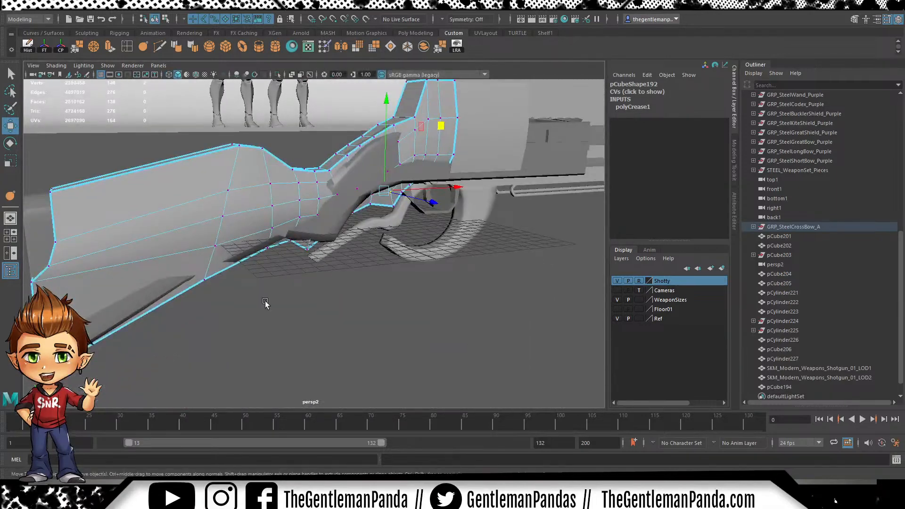
pyautogui.click(254, 363)
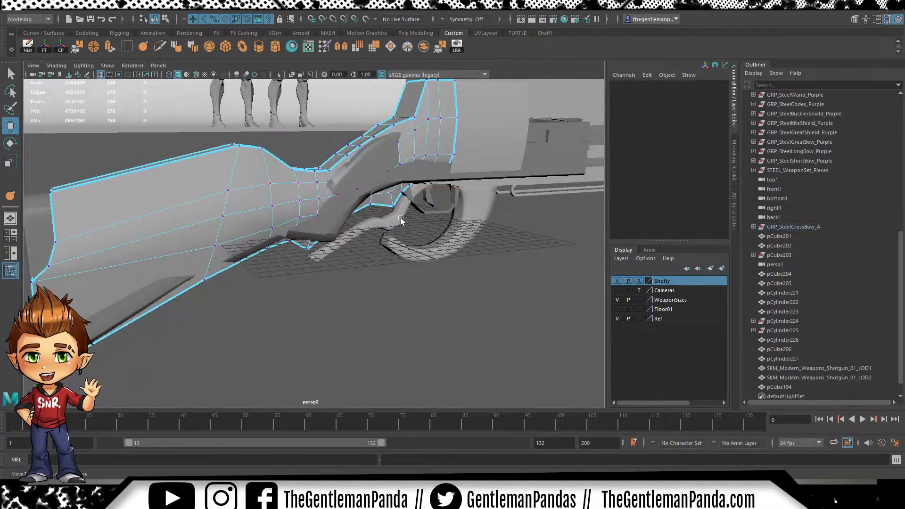
pyautogui.click(619, 280)
pyautogui.keyDown('alt'); pyautogui.moveTo(488, 287); pyautogui.dragTo(510, 261); pyautogui.keyUp('alt')
pyautogui.keyDown('alt'); pyautogui.moveTo(525, 265); pyautogui.dragTo(517, 304); pyautogui.keyUp('alt')
pyautogui.scroll(5, 390, 302)
pyautogui.moveTo(390, 302)
pyautogui.keyDown('alt'); pyautogui.mouseDown()
pyautogui.moveTo(412, 282)
pyautogui.moveTo(346, 261)
pyautogui.moveTo(253, 192)
pyautogui.moveTo(331, 214)
pyautogui.moveTo(336, 229)
pyautogui.moveTo(318, 229)
pyautogui.mouseUp(); pyautogui.keyUp('alt')
# Try to scale the pair of protruding side vertices across the stock's width in wireframe
pyautogui.press('4')
pyautogui.keyDown('alt'); pyautogui.moveTo(317, 229); pyautogui.dragTo(377, 250); pyautogui.keyUp('alt')
pyautogui.press('r')
pyautogui.keyDown('alt'); pyautogui.moveTo(283, 242); pyautogui.dragTo(354, 229); pyautogui.keyUp('alt')
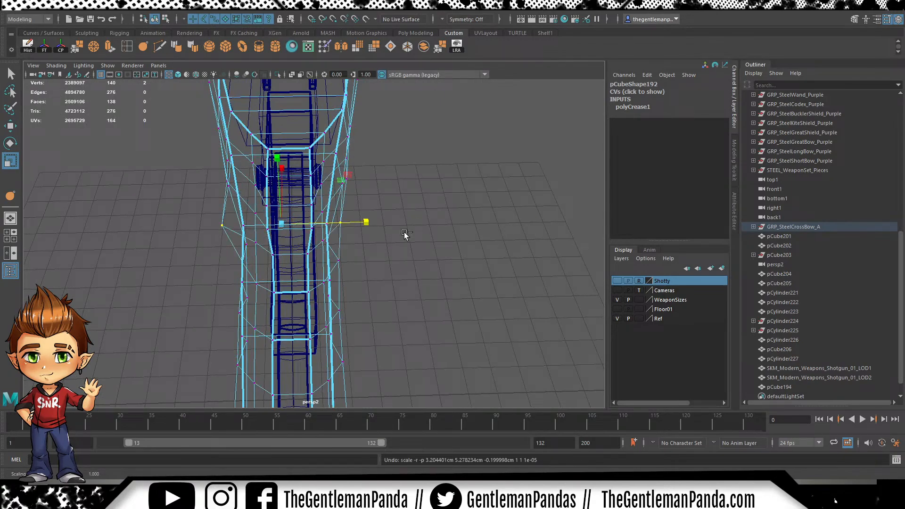
pyautogui.moveTo(395, 269)
pyautogui.keyDown('alt'); pyautogui.mouseDown()
pyautogui.moveTo(366, 219)
pyautogui.moveTo(391, 226)
pyautogui.moveTo(404, 217)
pyautogui.moveTo(396, 263)
pyautogui.mouseUp(); pyautogui.keyUp('alt')
# Examine the protruding side vertex and the stock's left-right symmetry from above
pyautogui.press('space')
pyautogui.press('space')
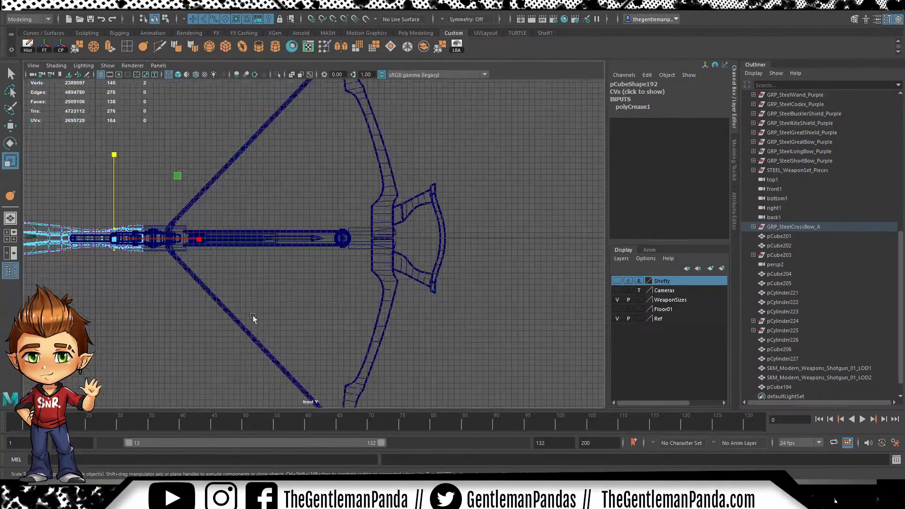
pyautogui.keyDown('alt'); pyautogui.moveTo(182, 254); pyautogui.dragTo(359, 236, button='middle'); pyautogui.keyUp('alt')
pyautogui.keyDown('alt'); pyautogui.moveTo(360, 236); pyautogui.dragTo(395, 236, button='right'); pyautogui.keyUp('alt')
pyautogui.scroll(3, 500, 259)
pyautogui.keyDown('alt'); pyautogui.moveTo(535, 252); pyautogui.dragTo(369, 258, button='middle'); pyautogui.keyUp('alt')
pyautogui.scroll(12, 330, 240)
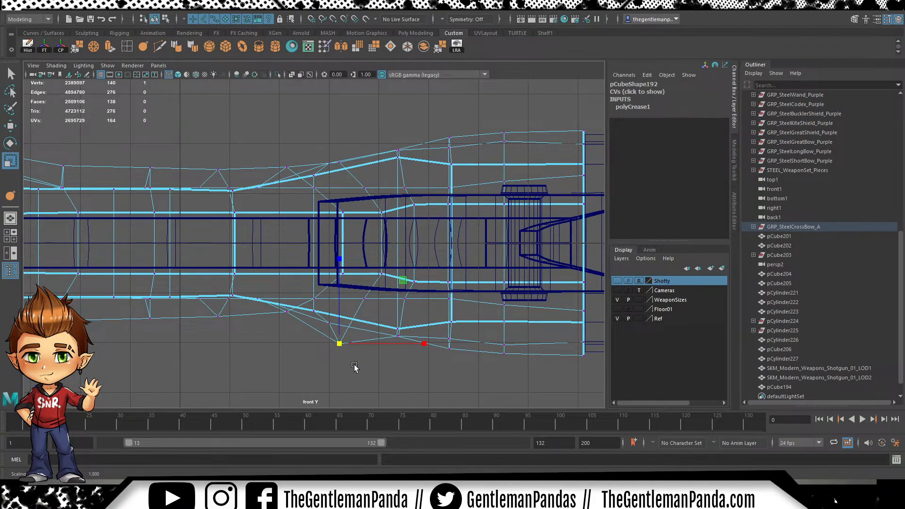
pyautogui.keyDown('alt'); pyautogui.moveTo(442, 299); pyautogui.dragTo(594, 302, button='middle'); pyautogui.keyUp('alt')
pyautogui.keyDown('alt'); pyautogui.moveTo(42, 226); pyautogui.dragTo(431, 225, button='middle'); pyautogui.keyUp('alt')
pyautogui.scroll(-6, 380, 242)
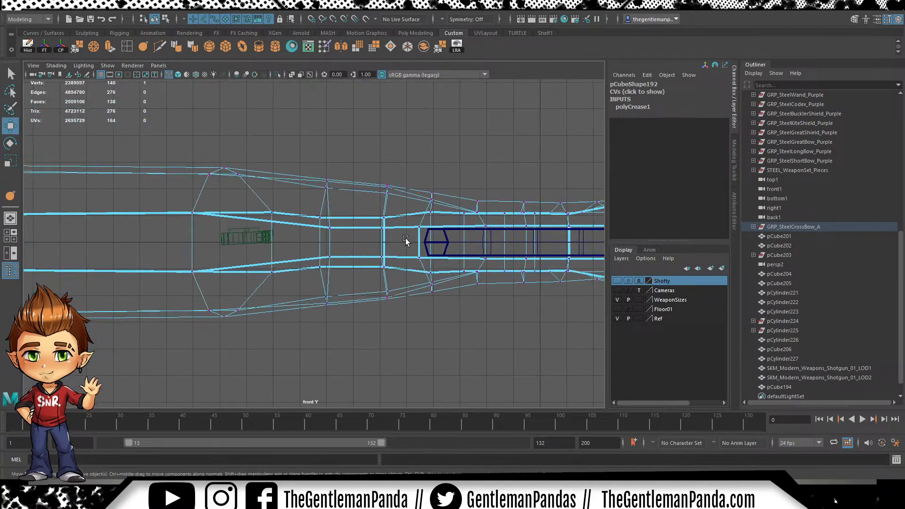
pyautogui.keyDown('alt'); pyautogui.moveTo(380, 242); pyautogui.dragTo(358, 258, button='middle'); pyautogui.keyUp('alt')
# Insert an edge loop along the stock's centreline, running its full length
pyautogui.click(128, 45)
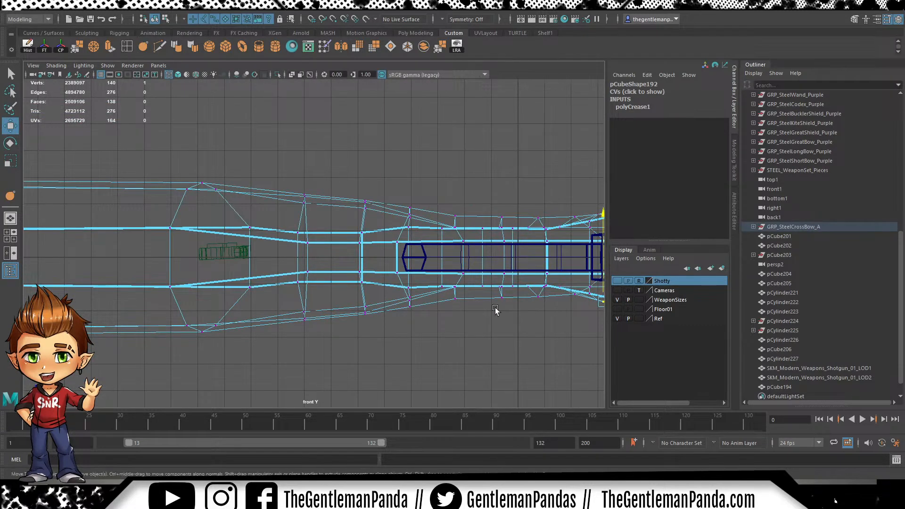
pyautogui.scroll(6, 408, 284)
pyautogui.keyDown('alt'); pyautogui.moveTo(287, 305); pyautogui.dragTo(306, 303, button='middle'); pyautogui.keyUp('alt')
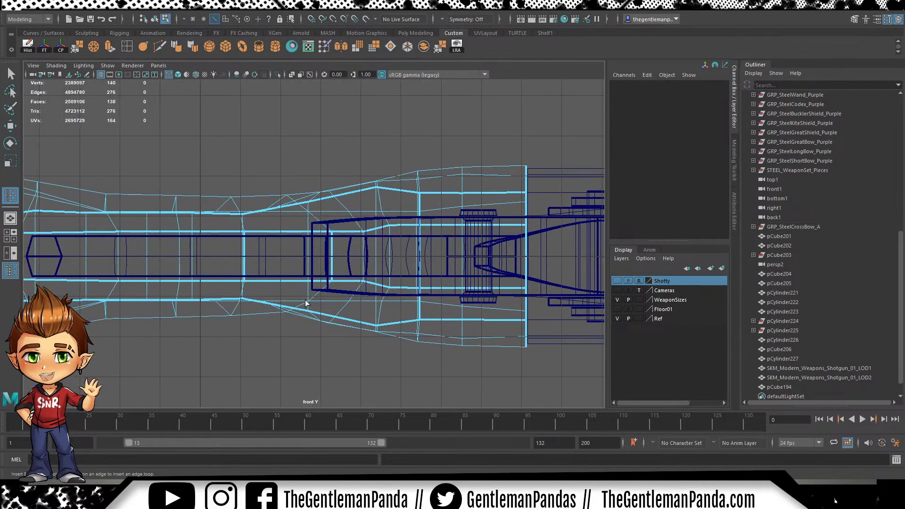
pyautogui.keyDown('alt'); pyautogui.moveTo(161, 214); pyautogui.dragTo(621, 195, button='middle'); pyautogui.keyUp('alt')
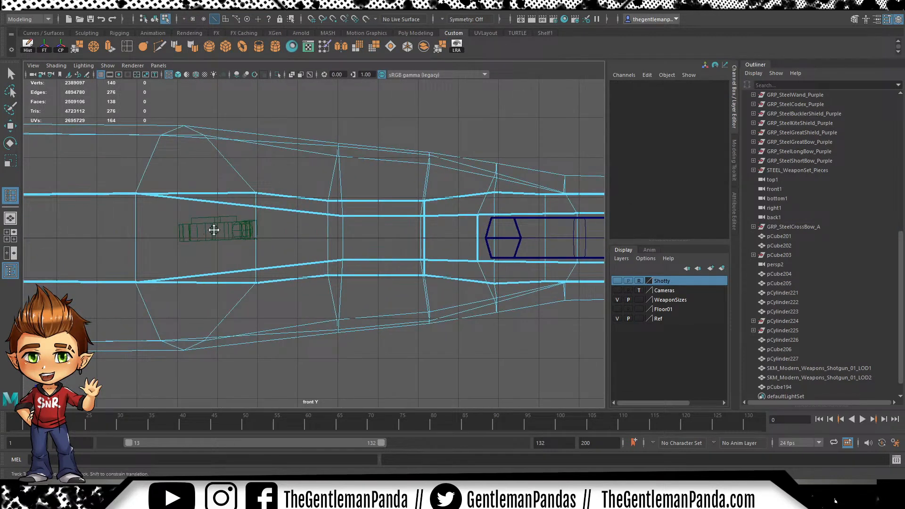
pyautogui.keyDown('alt'); pyautogui.moveTo(202, 228); pyautogui.dragTo(335, 248, button='middle'); pyautogui.keyUp('alt')
pyautogui.moveTo(267, 263); pyautogui.dragTo(266, 258)
# Flatten the stock's new centreline edge loop by scaling it across the stock's width in the top-down wireframe view
pyautogui.scroll(-4, 393, 283)
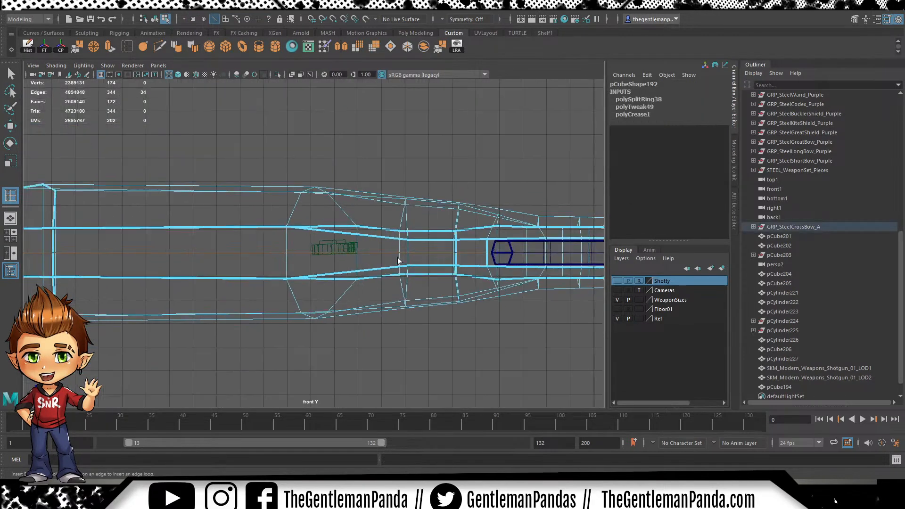
pyautogui.scroll(-4, 437, 287)
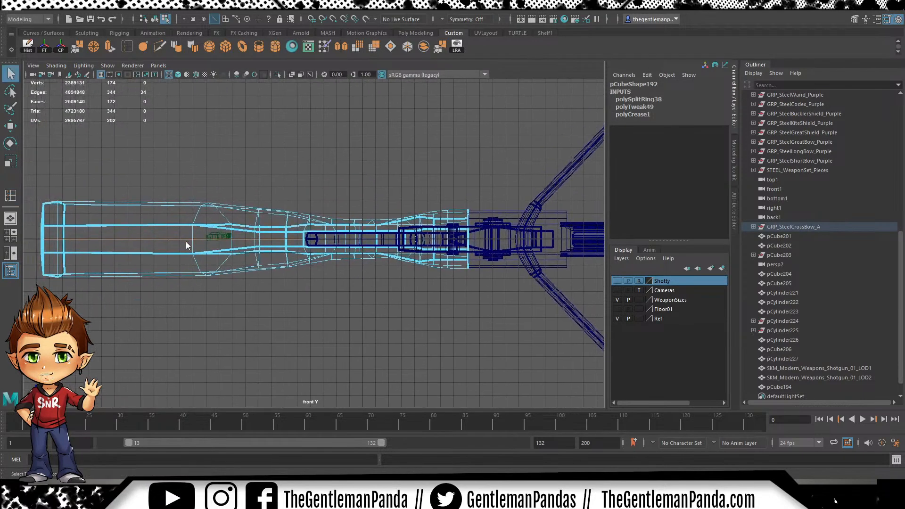
pyautogui.moveTo(185, 242); pyautogui.dragTo(188, 283, button='right')
pyautogui.keyDown('alt'); pyautogui.moveTo(454, 339); pyautogui.dragTo(502, 337, button='middle'); pyautogui.keyUp('alt')
pyautogui.scroll(4, 548, 338)
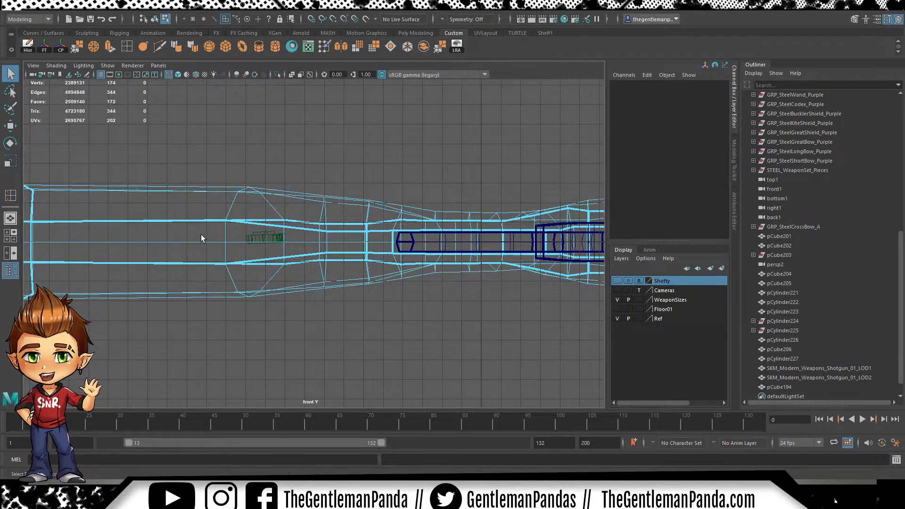
pyautogui.moveTo(213, 183); pyautogui.dragTo(213, 165, button='right')
pyautogui.keyDown('alt'); pyautogui.moveTo(196, 242); pyautogui.dragTo(317, 255, button='middle'); pyautogui.keyUp('alt')
pyautogui.scroll(7, 322, 258)
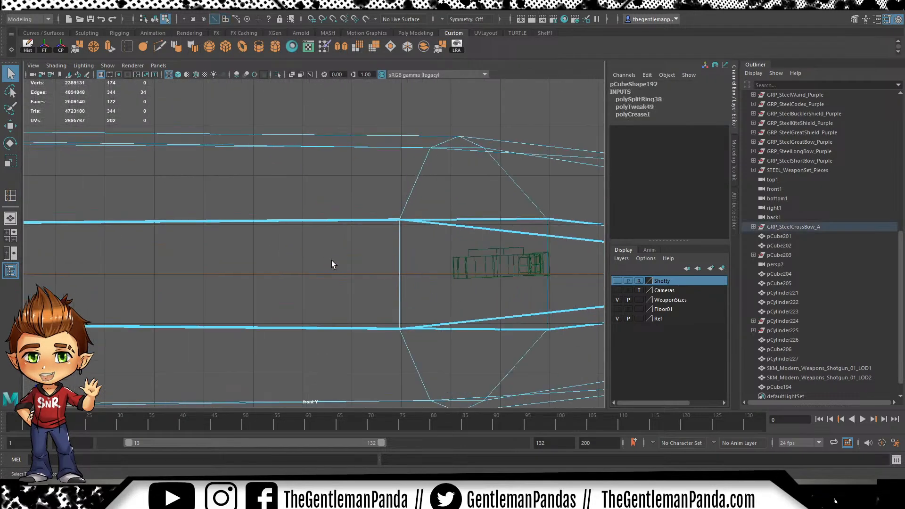
pyautogui.scroll(3, 367, 310)
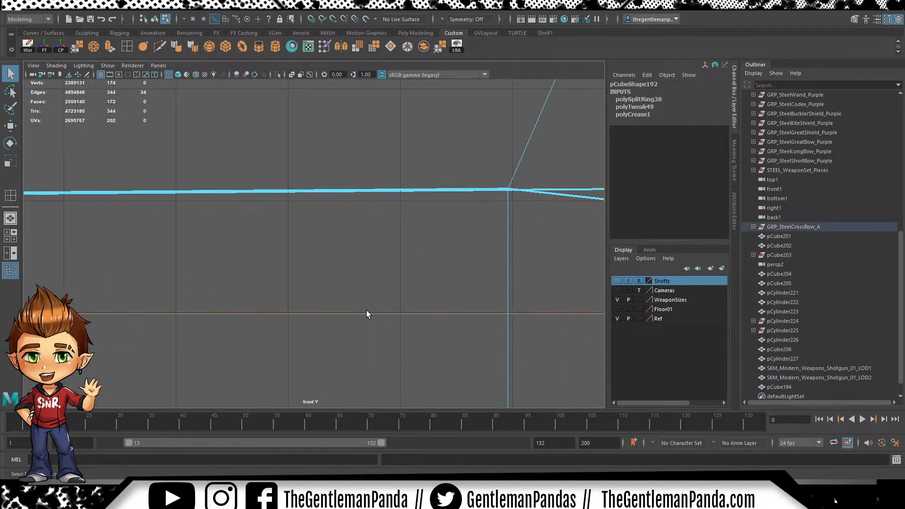
pyautogui.scroll(-8, 386, 301)
pyautogui.keyDown('alt'); pyautogui.moveTo(519, 258); pyautogui.dragTo(339, 250, button='middle'); pyautogui.keyUp('alt')
pyautogui.scroll(5, 310, 279)
pyautogui.scroll(4, 339, 252)
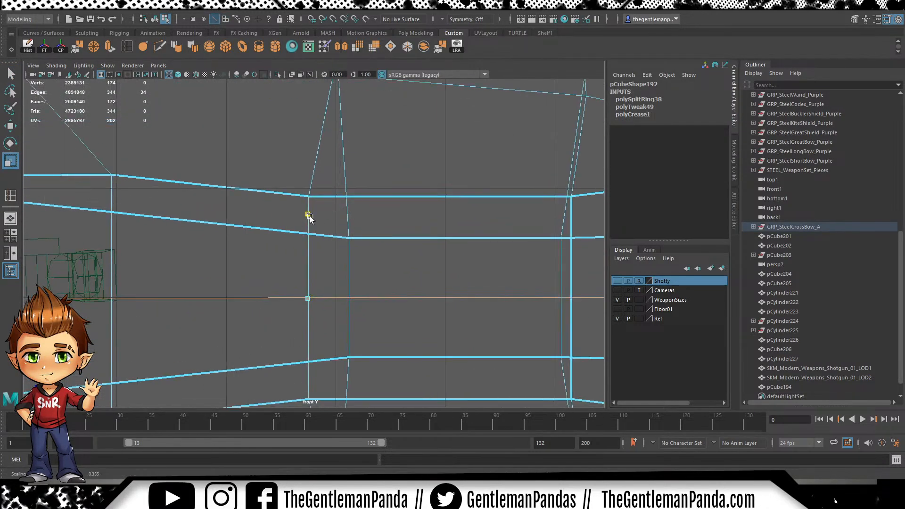
pyautogui.moveTo(302, 370); pyautogui.dragTo(303, 369)
# Nudge the centreline edge loop sideways onto the grid's centre line and scale it flat again
pyautogui.press('w')
pyautogui.scroll(5, 330, 328)
pyautogui.keyDown('alt'); pyautogui.moveTo(364, 347); pyautogui.dragTo(402, 236, button='middle'); pyautogui.keyUp('alt')
pyautogui.scroll(4, 354, 246)
pyautogui.keyDown('alt'); pyautogui.moveTo(349, 246); pyautogui.dragTo(322, 293, button='middle'); pyautogui.keyUp('alt')
pyautogui.moveTo(290, 261); pyautogui.dragTo(291, 257)
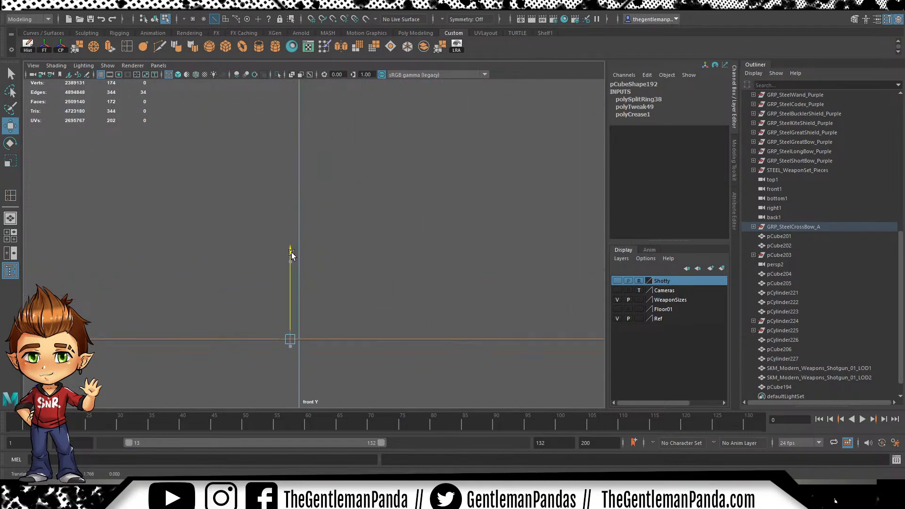
pyautogui.scroll(-5, 290, 254)
pyautogui.press('r')
pyautogui.moveTo(318, 163); pyautogui.dragTo(335, 216)
pyautogui.click(342, 276)
# Delete all the stock's faces on one side of the centreline, leaving only half of the mesh
pyautogui.scroll(3, 509, 236)
pyautogui.keyDown('alt'); pyautogui.moveTo(370, 263); pyautogui.dragTo(323, 273, button='middle'); pyautogui.keyUp('alt')
pyautogui.keyDown('alt'); pyautogui.moveTo(324, 274); pyautogui.dragTo(333, 309, button='right'); pyautogui.keyUp('alt')
pyautogui.keyDown('alt'); pyautogui.moveTo(333, 309); pyautogui.dragTo(405, 286, button='middle'); pyautogui.keyUp('alt')
pyautogui.keyDown('alt'); pyautogui.moveTo(405, 287); pyautogui.dragTo(354, 253, button='right'); pyautogui.keyUp('alt')
pyautogui.keyDown('alt'); pyautogui.moveTo(354, 253); pyautogui.dragTo(393, 246, button='middle'); pyautogui.keyUp('alt')
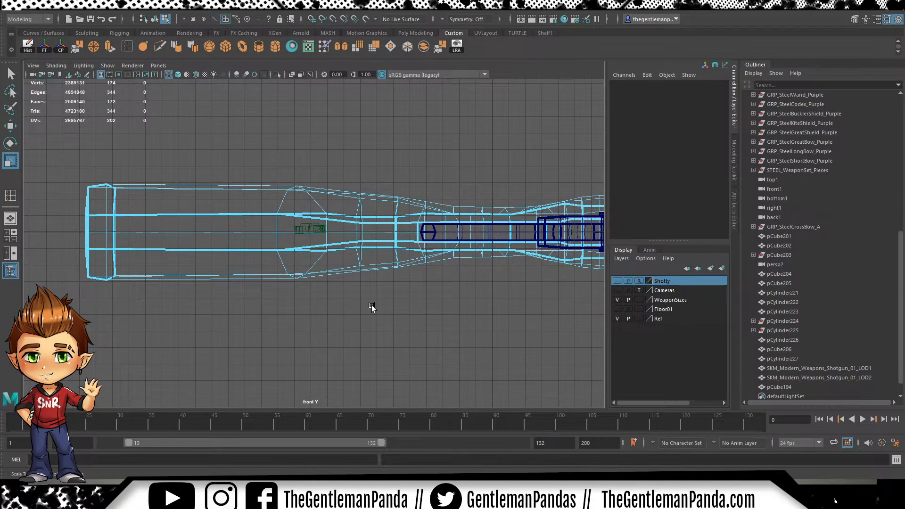
pyautogui.click(259, 242)
pyautogui.keyDown('shift'); pyautogui.doubleClick(301, 239); pyautogui.keyUp('shift')
pyautogui.press('Delete')
pyautogui.doubleClick(256, 275)
pyautogui.press('Delete')
# Mirror the remaining stock half across the world Z axis in the negative direction, with geometry cutting on and borders merged
pyautogui.press('F8')
pyautogui.click(355, 200)
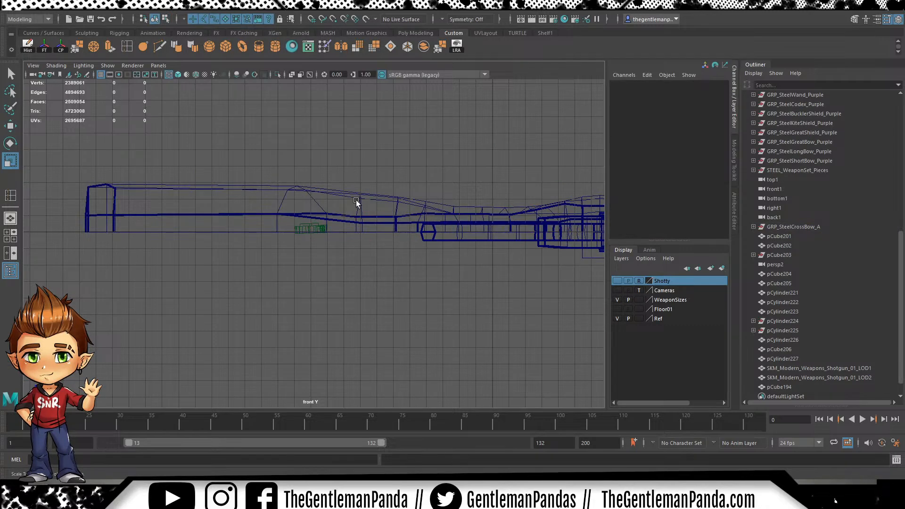
pyautogui.click(378, 191)
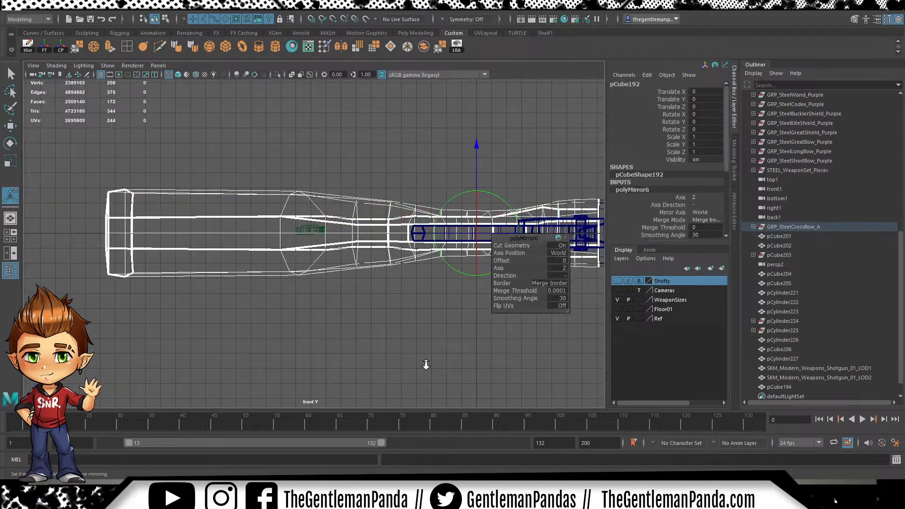
pyautogui.press('space')
pyautogui.press('space')
pyautogui.keyDown('alt'); pyautogui.moveTo(487, 227); pyautogui.dragTo(400, 228); pyautogui.keyUp('alt')
pyautogui.keyDown('alt'); pyautogui.moveTo(247, 199); pyautogui.dragTo(406, 203); pyautogui.keyUp('alt')
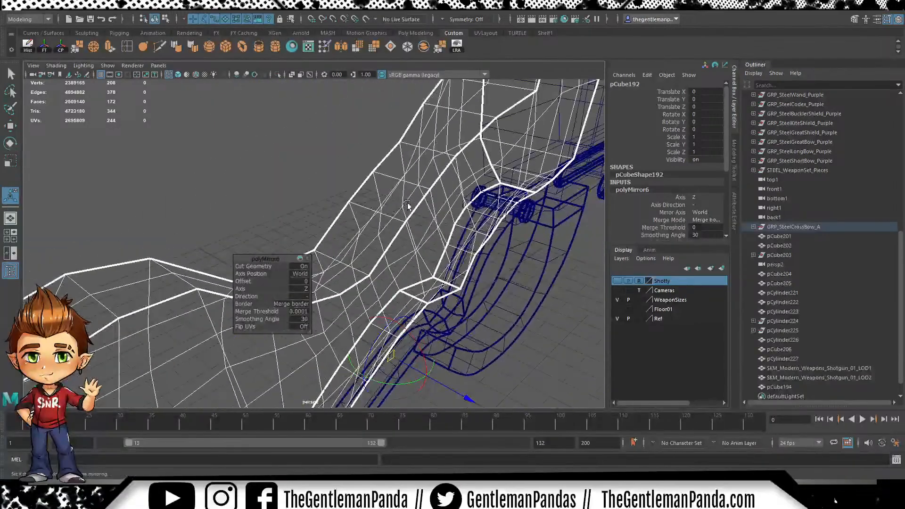
pyautogui.press('q')
pyautogui.click(326, 133)
pyautogui.moveTo(360, 143); pyautogui.dragTo(398, 173)
pyautogui.keyDown('alt'); pyautogui.moveTo(400, 170); pyautogui.dragTo(368, 162); pyautogui.keyUp('alt')
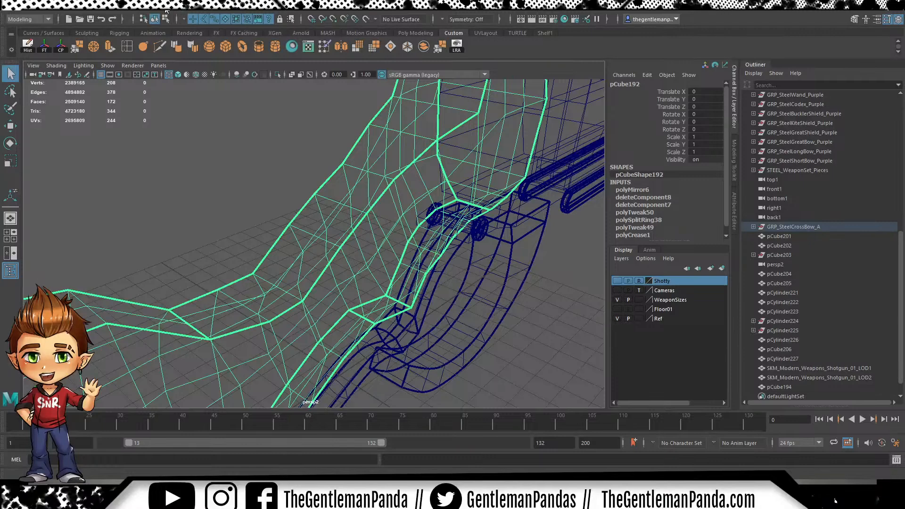
pyautogui.click(203, 109)
pyautogui.keyDown('alt'); pyautogui.moveTo(208, 122); pyautogui.dragTo(243, 198); pyautogui.keyUp('alt')
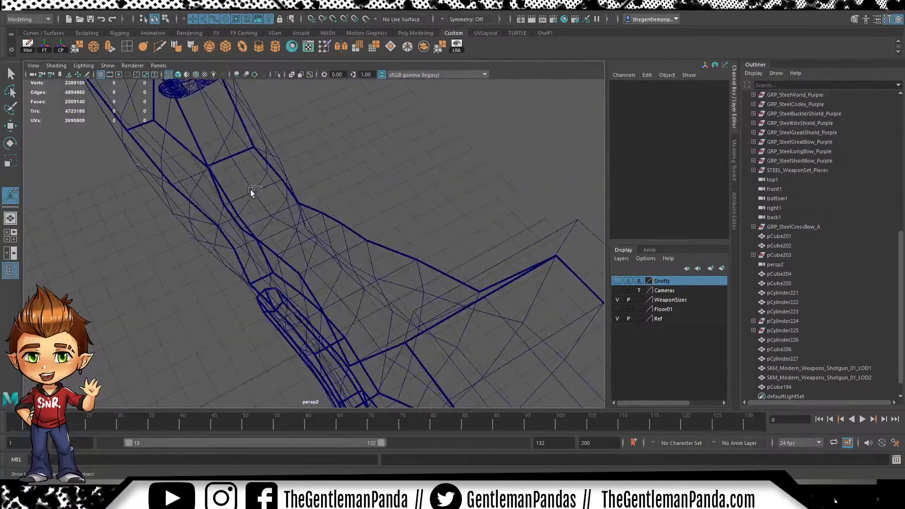
# Switch the stock to vertex editing and inspect the vertices along the mirrored seam in the perspective view
pyautogui.click(297, 194)
pyautogui.moveTo(248, 184); pyautogui.dragTo(188, 180, button='right')
pyautogui.keyDown('alt'); pyautogui.moveTo(123, 168); pyautogui.dragTo(231, 141, button='right'); pyautogui.keyUp('alt')
pyautogui.keyDown('alt'); pyautogui.moveTo(231, 142); pyautogui.dragTo(312, 285, button='middle'); pyautogui.keyUp('alt')
pyautogui.moveTo(245, 197); pyautogui.dragTo(216, 223)
pyautogui.keyDown('alt'); pyautogui.moveTo(269, 233); pyautogui.dragTo(331, 248); pyautogui.keyUp('alt')
# Select the doubled vertices along the stock's centreline from above, flatten them across the width and merge them
pyautogui.press('space')
pyautogui.press('space')
pyautogui.scroll(-1, 330, 235)
pyautogui.keyDown('alt'); pyautogui.moveTo(472, 253); pyautogui.dragTo(498, 251, button='middle'); pyautogui.keyUp('alt')
pyautogui.moveTo(529, 241); pyautogui.dragTo(108, 244)
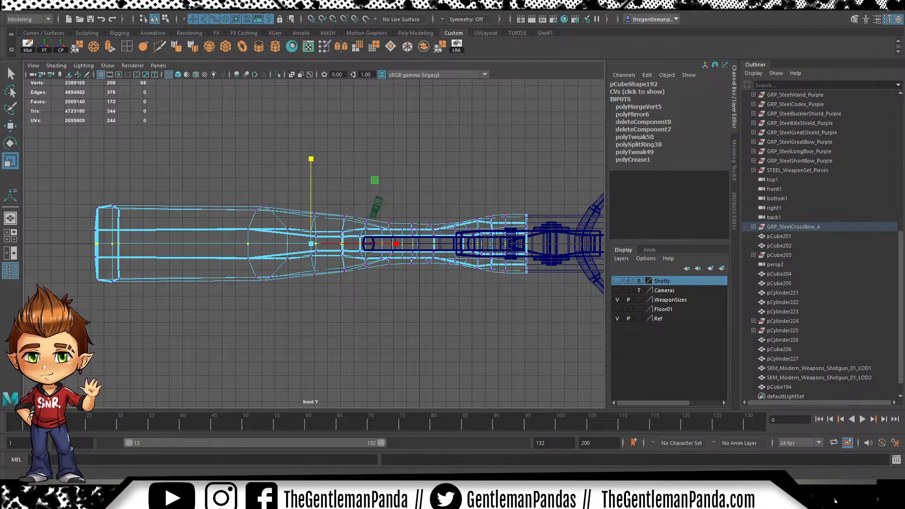
pyautogui.keyDown('alt'); pyautogui.moveTo(362, 258); pyautogui.dragTo(450, 284, button='right'); pyautogui.keyUp('alt')
pyautogui.keyDown('alt'); pyautogui.moveTo(102, 243); pyautogui.dragTo(218, 249, button='middle'); pyautogui.keyUp('alt')
pyautogui.keyDown('alt'); pyautogui.moveTo(218, 249); pyautogui.dragTo(255, 266, button='right'); pyautogui.keyUp('alt')
# Check individual centreline vertices on top of the stock in the perspective view for leftover duplicates
pyautogui.press('space')
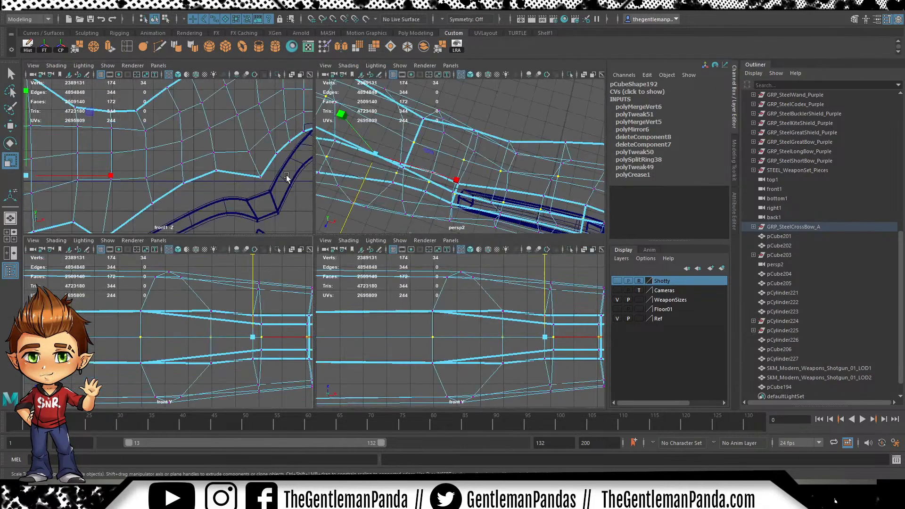
pyautogui.press('space')
pyautogui.keyDown('alt'); pyautogui.moveTo(237, 162); pyautogui.dragTo(238, 132); pyautogui.keyUp('alt')
pyautogui.keyDown('alt'); pyautogui.moveTo(186, 160); pyautogui.dragTo(300, 213, button='middle'); pyautogui.keyUp('alt')
pyautogui.moveTo(265, 191); pyautogui.dragTo(225, 208)
pyautogui.moveTo(164, 163); pyautogui.dragTo(131, 181)
pyautogui.click(396, 307)
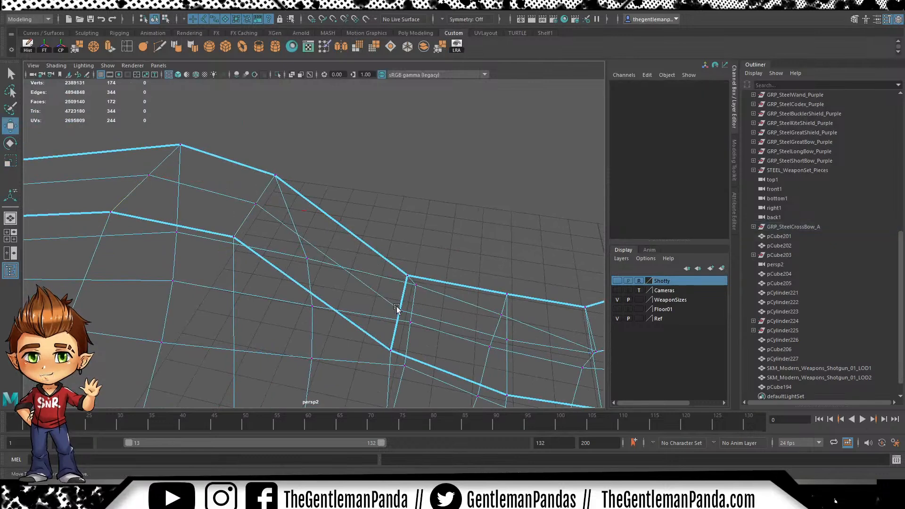
pyautogui.moveTo(394, 312); pyautogui.dragTo(393, 313)
pyautogui.keyDown('alt'); pyautogui.moveTo(490, 255); pyautogui.dragTo(341, 194, button='middle'); pyautogui.keyUp('alt')
pyautogui.moveTo(341, 195)
pyautogui.keyDown('alt'); pyautogui.mouseDown()
pyautogui.moveTo(403, 244)
pyautogui.moveTo(396, 254)
pyautogui.moveTo(298, 240)
pyautogui.moveTo(352, 237)
pyautogui.mouseUp(); pyautogui.keyUp('alt')
# Display the model shaded and return the stock to object mode
pyautogui.scroll(-3, 413, 248)
pyautogui.scroll(-5, 396, 255)
pyautogui.press('5')
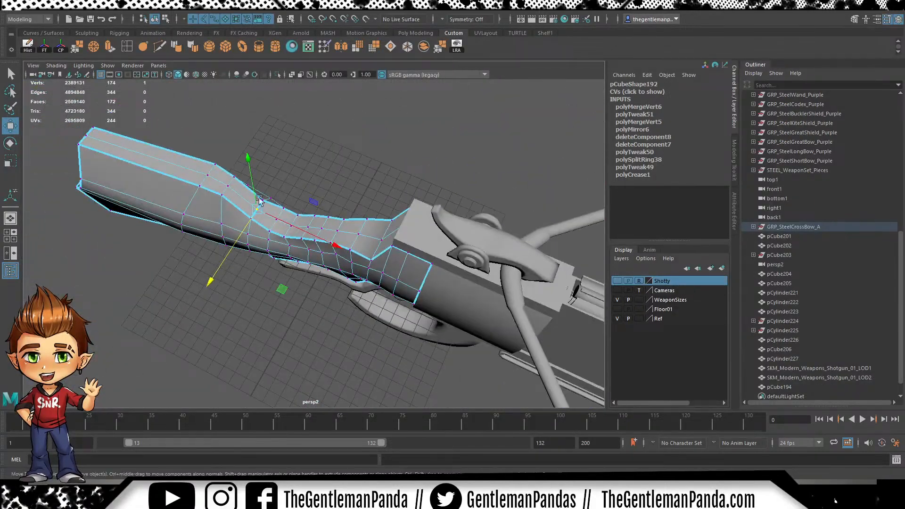
pyautogui.scroll(6, 277, 218)
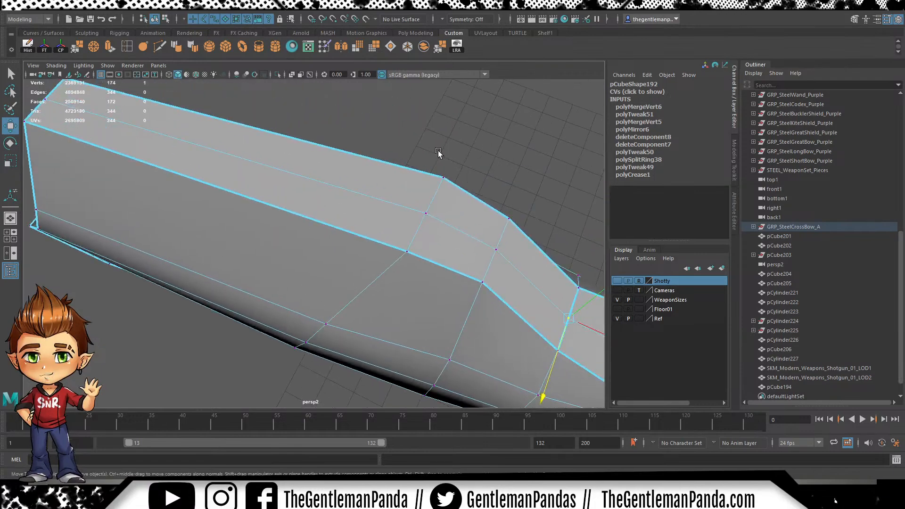
pyautogui.moveTo(433, 149); pyautogui.dragTo(458, 126, button='right')
pyautogui.click(357, 196)
# Examine the mirrored stock's symmetry and silhouette from behind and above in shaded view
pyautogui.keyDown('alt'); pyautogui.moveTo(357, 196); pyautogui.dragTo(212, 200, button='right'); pyautogui.keyUp('alt')
pyautogui.keyDown('alt'); pyautogui.moveTo(212, 199); pyautogui.dragTo(450, 223); pyautogui.keyUp('alt')
pyautogui.keyDown('alt'); pyautogui.moveTo(451, 223); pyautogui.dragTo(368, 230, button='middle'); pyautogui.keyUp('alt')
pyautogui.keyDown('alt'); pyautogui.moveTo(368, 230); pyautogui.dragTo(390, 321); pyautogui.keyUp('alt')
pyautogui.keyDown('alt'); pyautogui.moveTo(565, 177); pyautogui.dragTo(451, 248, button='middle'); pyautogui.keyUp('alt')
pyautogui.keyDown('alt'); pyautogui.moveTo(451, 248); pyautogui.dragTo(525, 239); pyautogui.keyUp('alt')
pyautogui.keyDown('alt'); pyautogui.moveTo(410, 254); pyautogui.dragTo(393, 220, button='middle'); pyautogui.keyUp('alt')
pyautogui.keyDown('alt'); pyautogui.moveTo(393, 221); pyautogui.dragTo(236, 182); pyautogui.keyUp('alt')
pyautogui.keyDown('alt'); pyautogui.moveTo(236, 182); pyautogui.dragTo(292, 206, button='right'); pyautogui.keyUp('alt')
pyautogui.keyDown('alt'); pyautogui.moveTo(293, 206); pyautogui.dragTo(380, 259); pyautogui.keyUp('alt')
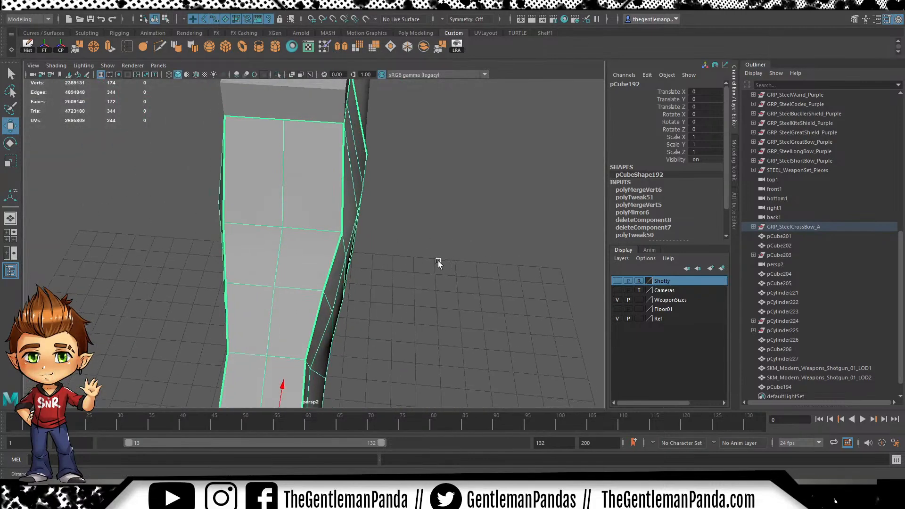
pyautogui.keyDown('alt'); pyautogui.moveTo(445, 263); pyautogui.dragTo(318, 252, button='right'); pyautogui.keyUp('alt')
pyautogui.keyDown('alt'); pyautogui.moveTo(342, 227); pyautogui.dragTo(396, 194, button='middle'); pyautogui.keyUp('alt')
pyautogui.keyDown('alt'); pyautogui.moveTo(355, 187); pyautogui.dragTo(398, 202); pyautogui.keyUp('alt')
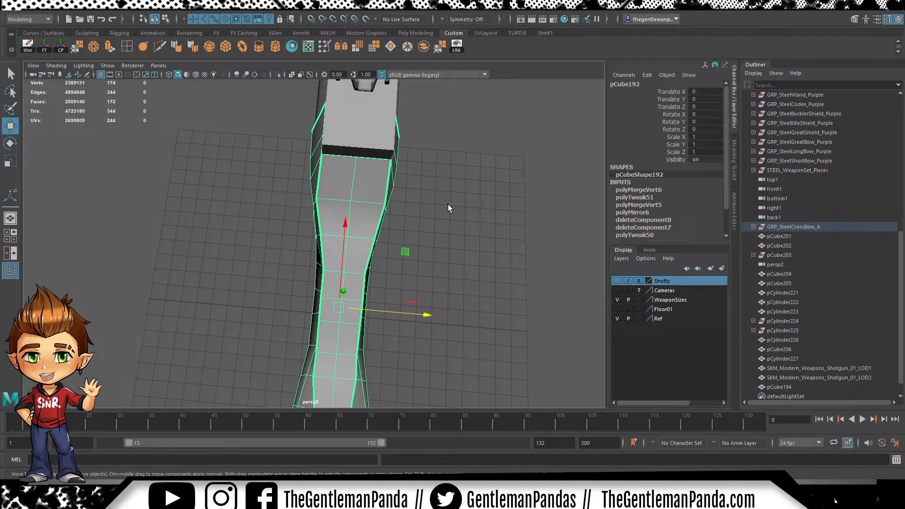
# Preview the stock smoothed and inspect its side profile
pyautogui.keyDown('alt'); pyautogui.moveTo(430, 202); pyautogui.dragTo(318, 187); pyautogui.keyUp('alt')
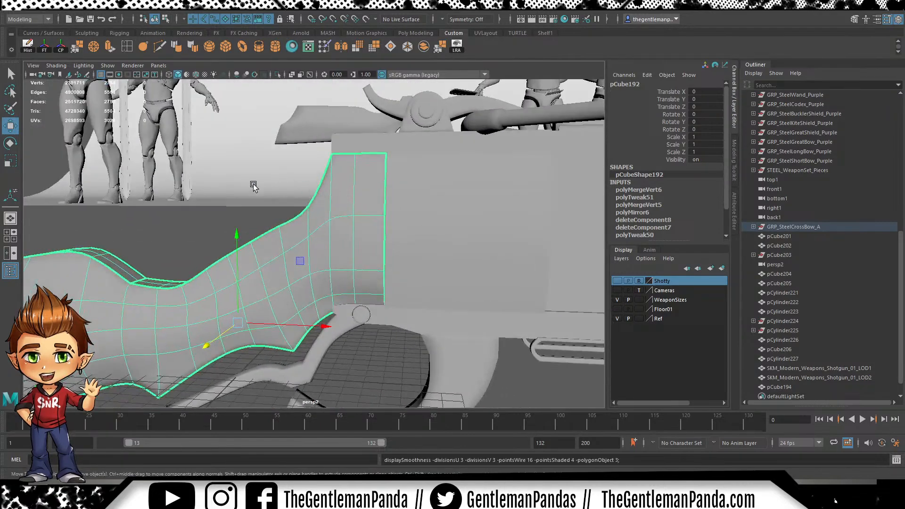
pyautogui.keyDown('alt'); pyautogui.moveTo(250, 184); pyautogui.dragTo(328, 207); pyautogui.keyUp('alt')
pyautogui.click(225, 162)
pyautogui.keyDown('alt'); pyautogui.moveTo(225, 162); pyautogui.dragTo(356, 200); pyautogui.keyUp('alt')
pyautogui.keyDown('alt'); pyautogui.moveTo(355, 200); pyautogui.dragTo(317, 245, button='right'); pyautogui.keyUp('alt')
# Adjust the height of the vertices at the upper corner of the stock's butt end
pyautogui.click(319, 299)
pyautogui.keyDown('alt'); pyautogui.moveTo(319, 299); pyautogui.dragTo(477, 204); pyautogui.keyUp('alt')
pyautogui.moveTo(261, 227); pyautogui.dragTo(231, 225, button='right')
pyautogui.moveTo(228, 200); pyautogui.dragTo(207, 148)
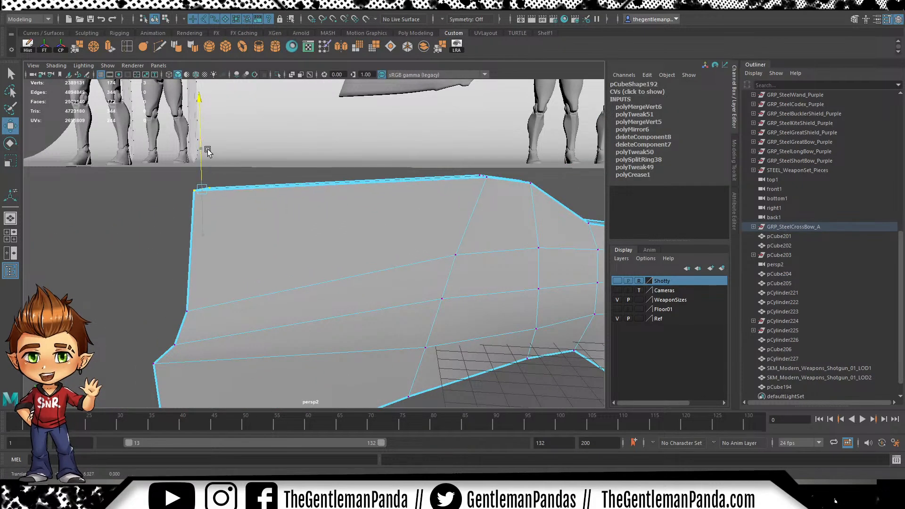
# Lower the vertices where the stock's comb starts dropping toward the grip, and return to object mode
pyautogui.keyDown('alt'); pyautogui.moveTo(518, 247); pyautogui.dragTo(327, 215); pyautogui.keyUp('alt')
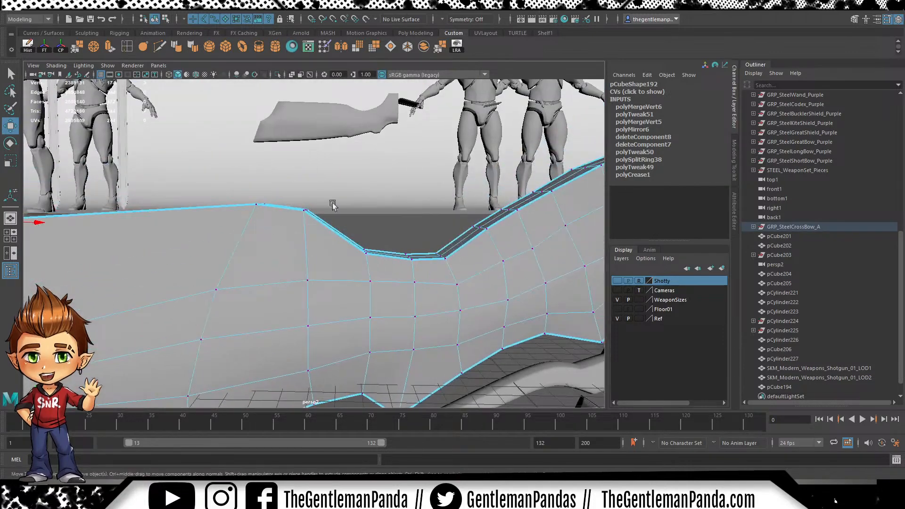
pyautogui.moveTo(373, 144); pyautogui.dragTo(374, 152)
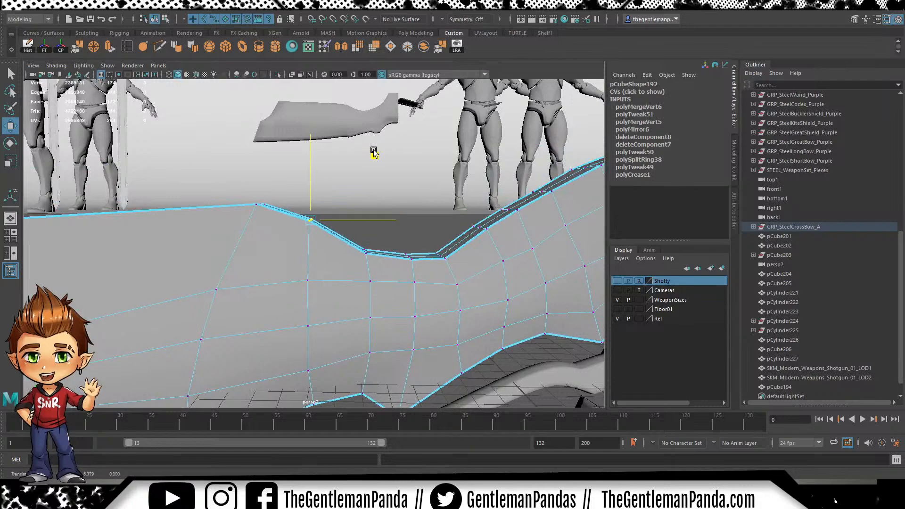
pyautogui.keyDown('alt'); pyautogui.moveTo(424, 256); pyautogui.dragTo(319, 225, button='middle'); pyautogui.keyUp('alt')
pyautogui.keyDown('alt'); pyautogui.moveTo(319, 225); pyautogui.dragTo(170, 183, button='right'); pyautogui.keyUp('alt')
pyautogui.keyDown('alt'); pyautogui.moveTo(391, 205); pyautogui.dragTo(332, 246); pyautogui.keyUp('alt')
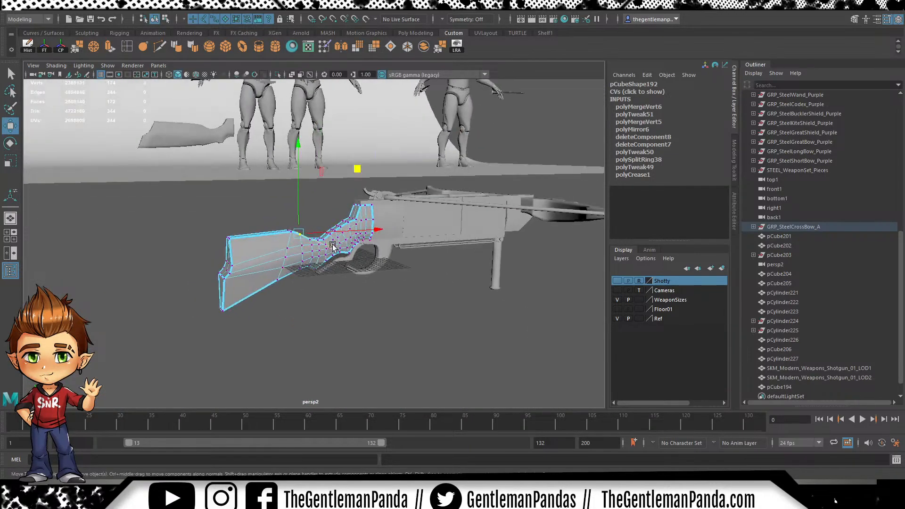
pyautogui.moveTo(339, 234); pyautogui.dragTo(398, 201, button='right')
pyautogui.click(435, 301)
pyautogui.keyDown('alt'); pyautogui.moveTo(434, 301); pyautogui.dragTo(288, 266); pyautogui.keyUp('alt')
pyautogui.keyDown('alt'); pyautogui.moveTo(288, 266); pyautogui.dragTo(464, 268, button='right'); pyautogui.keyUp('alt')
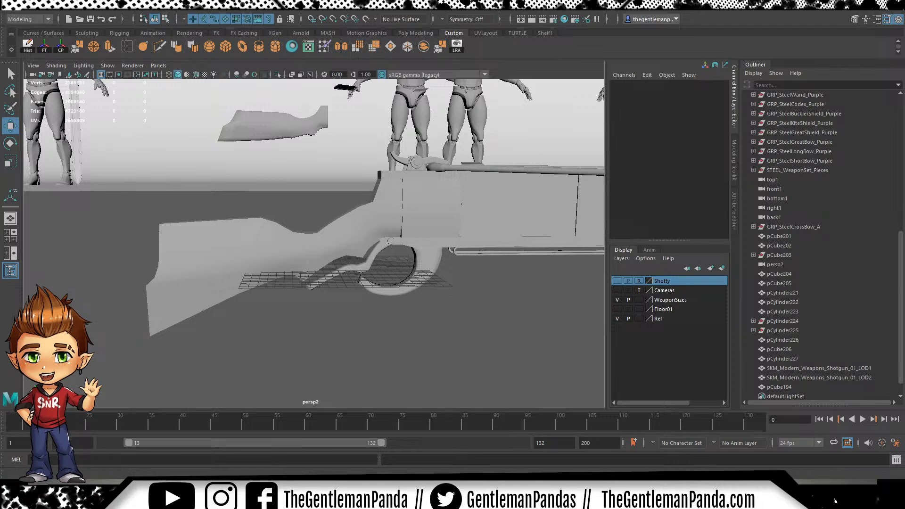
# Show the Shotty layer, make it selectable, and move the shotgun beside the crossbow to about 17.45 in Z
pyautogui.click(615, 281)
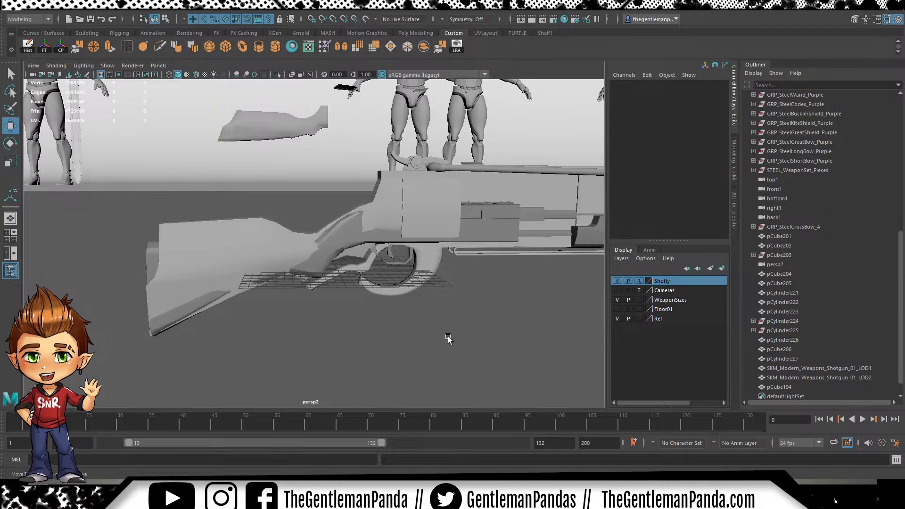
pyautogui.click(638, 280)
pyautogui.click(168, 268)
pyautogui.keyDown('alt'); pyautogui.moveTo(168, 268); pyautogui.dragTo(409, 321); pyautogui.keyUp('alt')
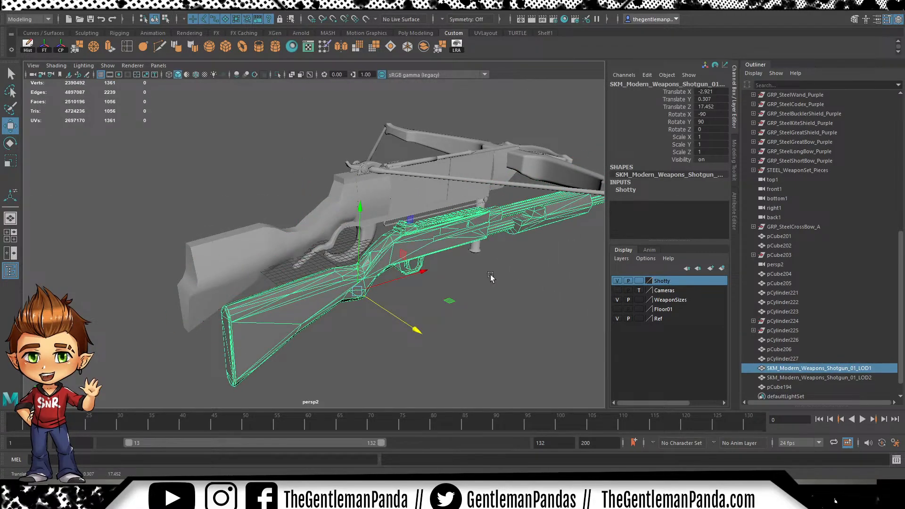
pyautogui.keyDown('alt'); pyautogui.moveTo(471, 296); pyautogui.dragTo(426, 251); pyautogui.keyUp('alt')
# Compare the crossbow's stock and body with the shotgun beside it from several angles
pyautogui.click(548, 304)
pyautogui.keyDown('alt'); pyautogui.moveTo(543, 300); pyautogui.dragTo(375, 255); pyautogui.keyUp('alt')
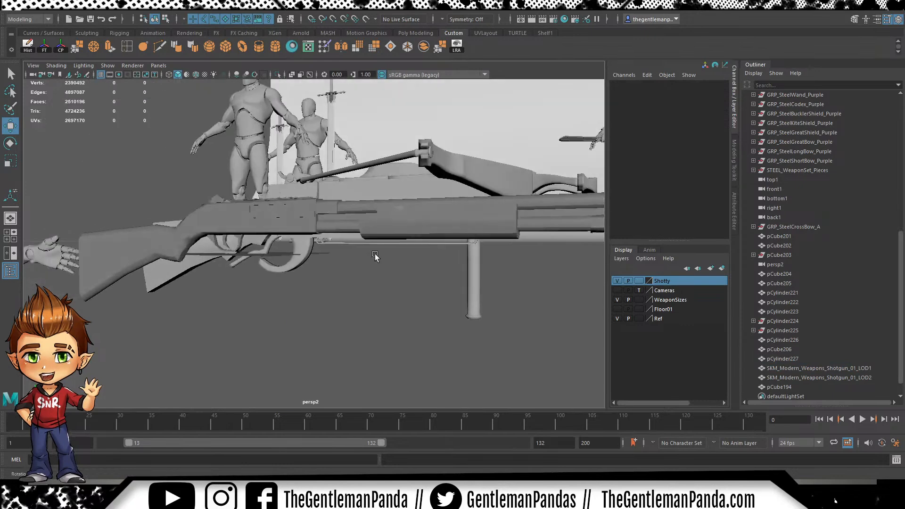
pyautogui.keyDown('alt'); pyautogui.moveTo(490, 224); pyautogui.dragTo(283, 183); pyautogui.keyUp('alt')
pyautogui.keyDown('alt'); pyautogui.moveTo(284, 182); pyautogui.dragTo(435, 225, button='right'); pyautogui.keyUp('alt')
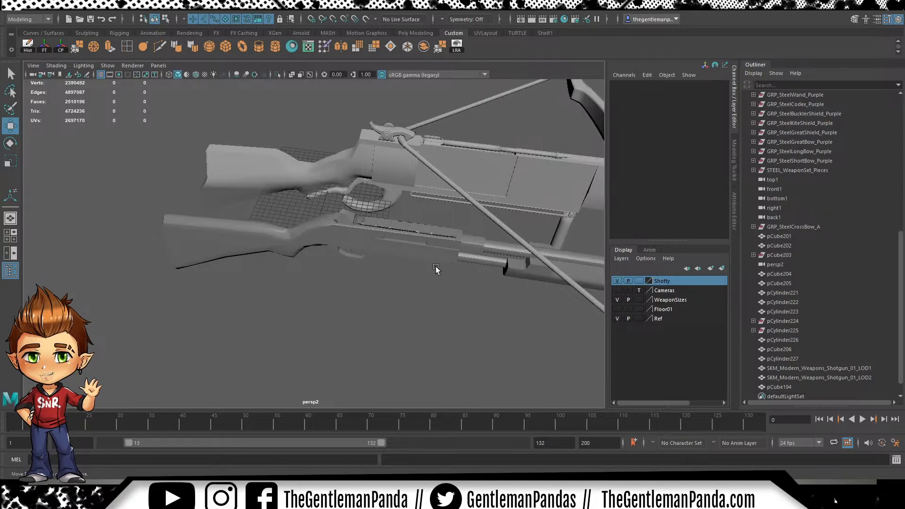
pyautogui.keyDown('alt'); pyautogui.moveTo(374, 262); pyautogui.dragTo(411, 193); pyautogui.keyUp('alt')
pyautogui.scroll(5, 400, 236)
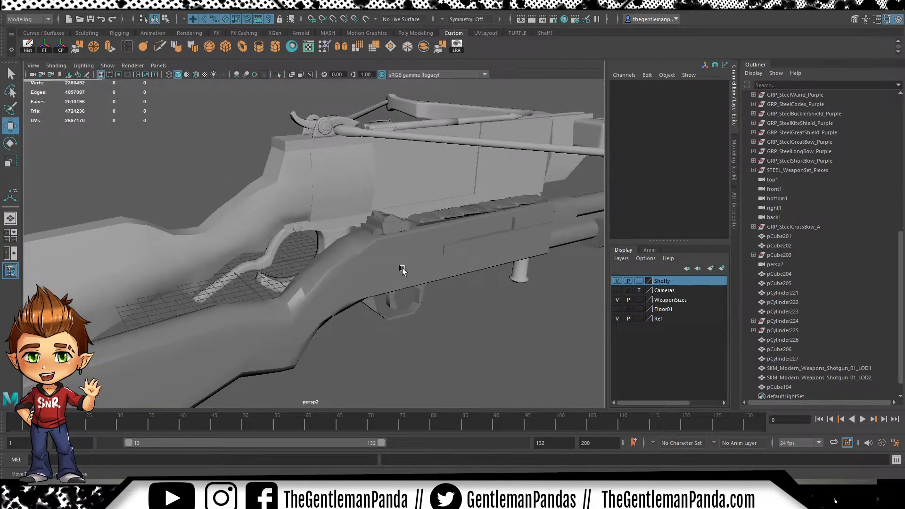
# Move the shotgun reference model up and slightly forward beside the crossbow, deselect it, and hide its Shotty display layer
pyautogui.scroll(-5, 396, 268)
pyautogui.keyDown('alt'); pyautogui.moveTo(378, 256); pyautogui.dragTo(431, 265); pyautogui.keyUp('alt')
pyautogui.click(347, 259)
pyautogui.scroll(-3, 431, 264)
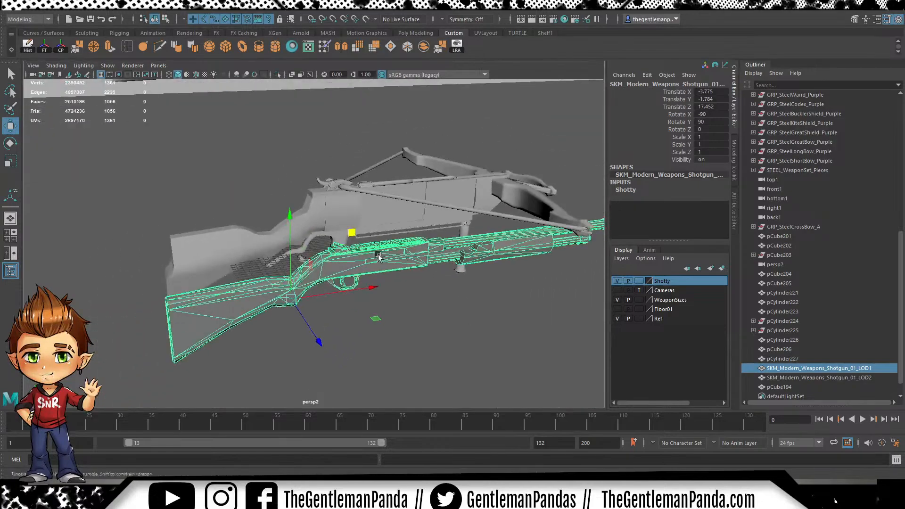
pyautogui.moveTo(351, 232); pyautogui.dragTo(357, 222)
pyautogui.keyDown('alt'); pyautogui.moveTo(438, 217); pyautogui.dragTo(443, 242); pyautogui.keyUp('alt')
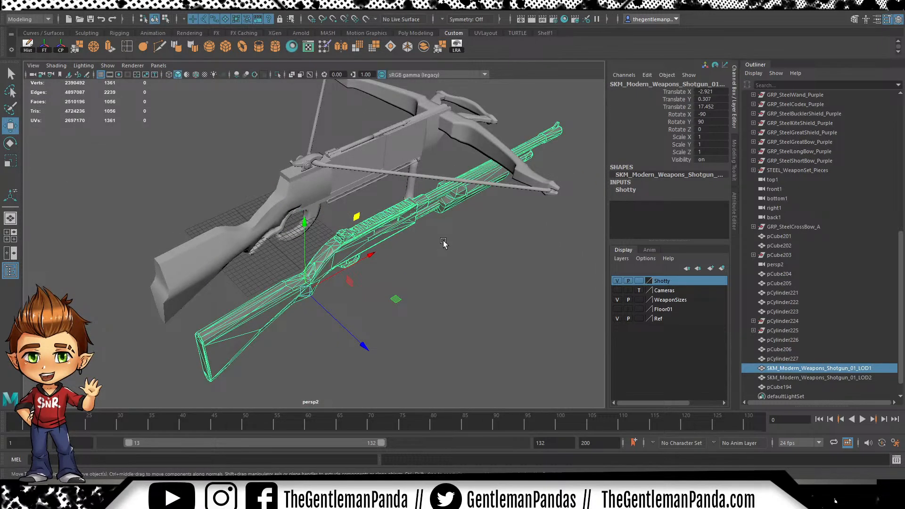
pyautogui.click(485, 297)
pyautogui.click(617, 280)
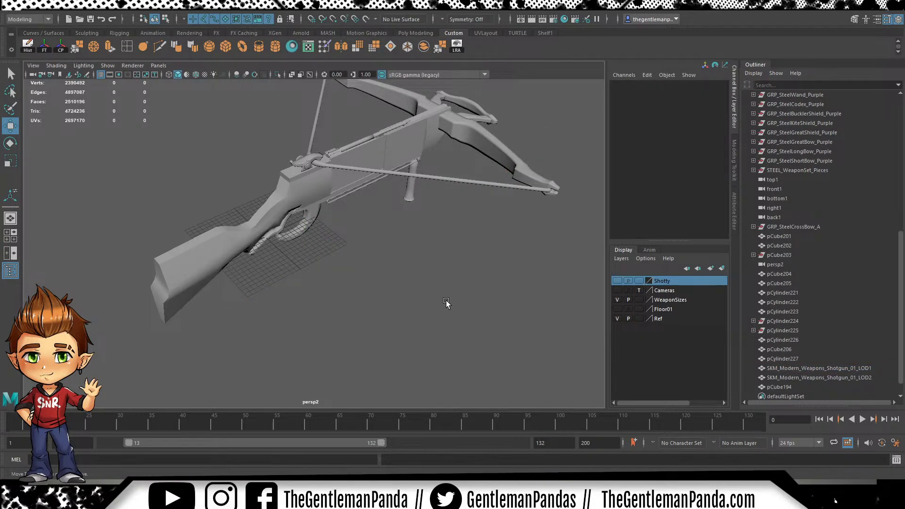
# Examine the crossbow's rear housing, trigger guard and main body by selecting the individual parts
pyautogui.keyDown('alt'); pyautogui.moveTo(392, 220); pyautogui.dragTo(344, 192); pyautogui.keyUp('alt')
pyautogui.keyDown('alt'); pyautogui.moveTo(122, 173); pyautogui.dragTo(269, 240, button='right'); pyautogui.keyUp('alt')
pyautogui.keyDown('alt'); pyautogui.moveTo(269, 239); pyautogui.dragTo(383, 237, button='middle'); pyautogui.keyUp('alt')
pyautogui.click(427, 209)
pyautogui.keyDown('alt'); pyautogui.moveTo(436, 203); pyautogui.dragTo(292, 219, button='middle'); pyautogui.keyUp('alt')
pyautogui.click(324, 178)
pyautogui.keyDown('alt'); pyautogui.moveTo(353, 175); pyautogui.dragTo(288, 219, button='middle'); pyautogui.keyUp('alt')
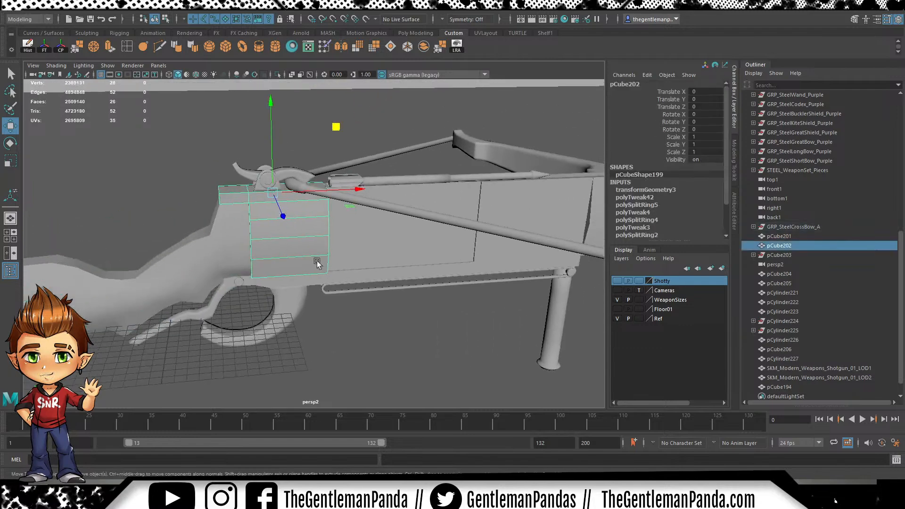
pyautogui.keyDown('alt'); pyautogui.moveTo(300, 336); pyautogui.dragTo(303, 302); pyautogui.keyUp('alt')
pyautogui.click(291, 350)
pyautogui.keyDown('alt'); pyautogui.moveTo(186, 350); pyautogui.dragTo(288, 268, button='middle'); pyautogui.keyUp('alt')
pyautogui.click(302, 269)
pyautogui.keyDown('alt'); pyautogui.moveTo(304, 271); pyautogui.dragTo(414, 326, button='right'); pyautogui.keyUp('alt')
pyautogui.keyDown('alt'); pyautogui.moveTo(368, 280); pyautogui.dragTo(292, 263, button='middle'); pyautogui.keyUp('alt')
pyautogui.click(249, 242)
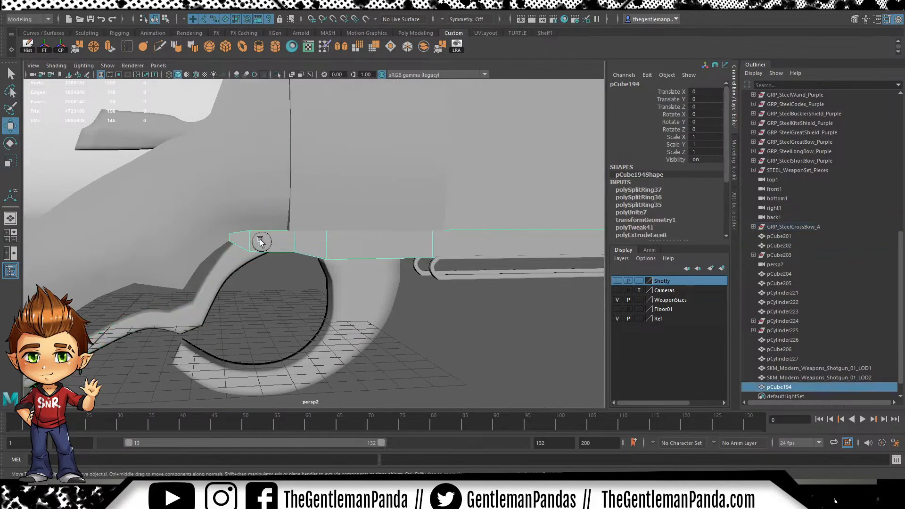
pyautogui.click(261, 241)
# Examine the crossbow's lower slotted rail, front body and the stirrup arms beyond the limbs
pyautogui.click(444, 319)
pyautogui.keyDown('alt'); pyautogui.moveTo(443, 254); pyautogui.dragTo(370, 261, button='middle'); pyautogui.keyUp('alt')
pyautogui.click(522, 280)
pyautogui.keyDown('alt'); pyautogui.moveTo(522, 281); pyautogui.dragTo(483, 217, button='right'); pyautogui.keyUp('alt')
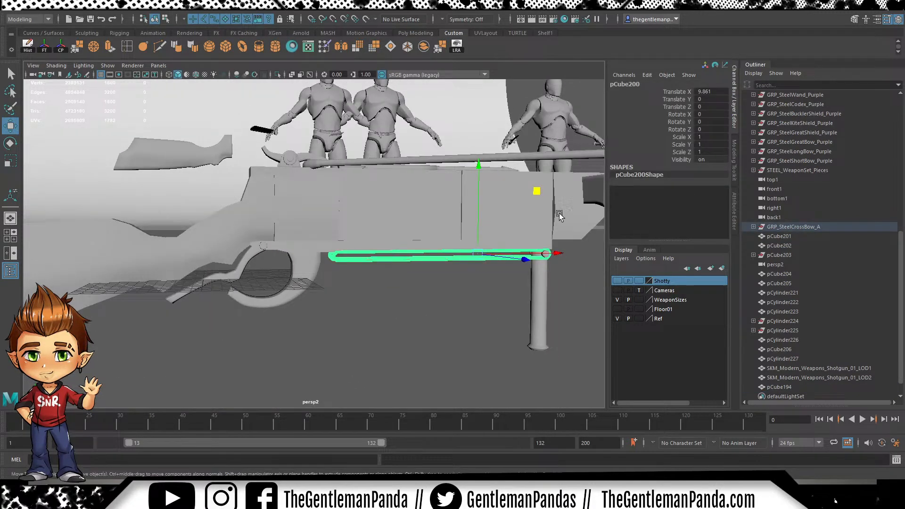
pyautogui.keyDown('alt'); pyautogui.moveTo(484, 217); pyautogui.dragTo(408, 223, button='middle'); pyautogui.keyUp('alt')
pyautogui.keyDown('alt'); pyautogui.moveTo(408, 223); pyautogui.dragTo(364, 250); pyautogui.keyUp('alt')
pyautogui.keyDown('alt'); pyautogui.moveTo(363, 250); pyautogui.dragTo(312, 247, button='middle'); pyautogui.keyUp('alt')
pyautogui.click(312, 248)
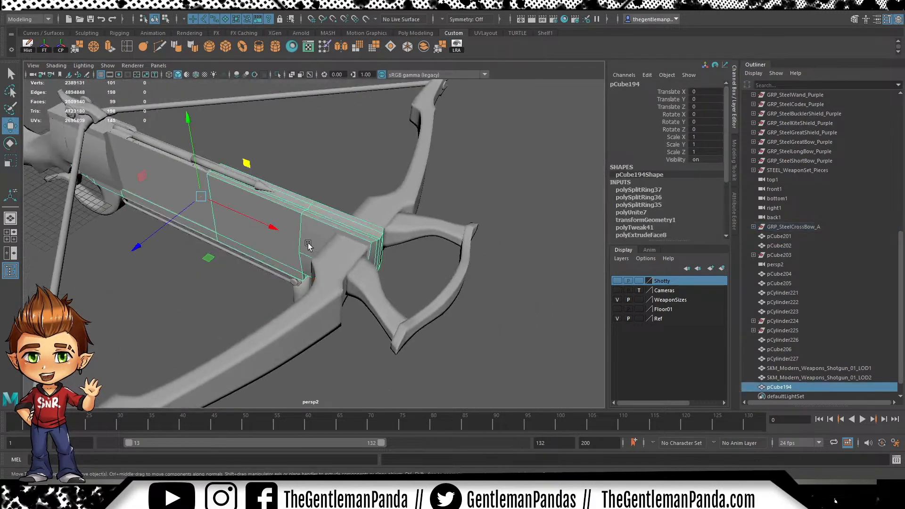
pyautogui.click(403, 208)
pyautogui.click(390, 272)
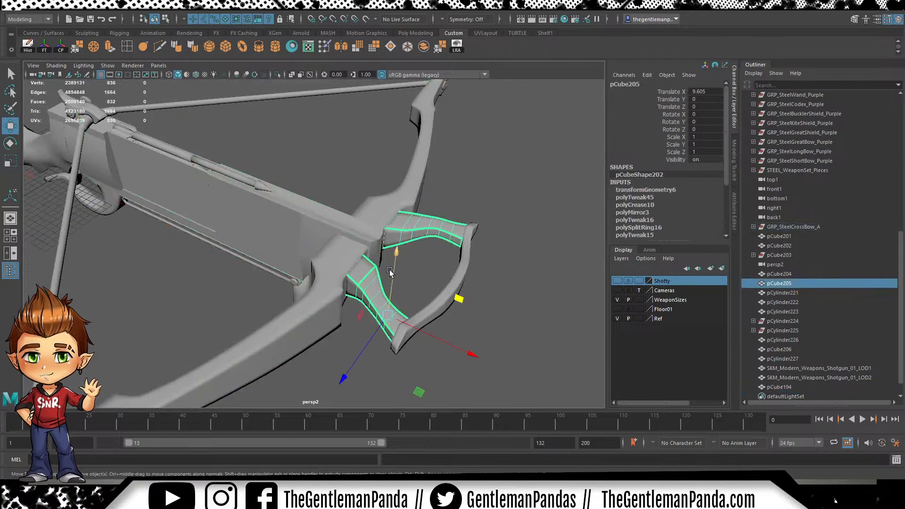
pyautogui.click(465, 280)
pyautogui.click(462, 275)
pyautogui.keyDown('alt'); pyautogui.moveTo(461, 198); pyautogui.dragTo(223, 150, button='right'); pyautogui.keyUp('alt')
pyautogui.keyDown('alt'); pyautogui.moveTo(223, 149); pyautogui.dragTo(330, 155, button='middle'); pyautogui.keyUp('alt')
pyautogui.keyDown('alt'); pyautogui.moveTo(410, 222); pyautogui.dragTo(357, 265); pyautogui.keyUp('alt')
pyautogui.click(413, 360)
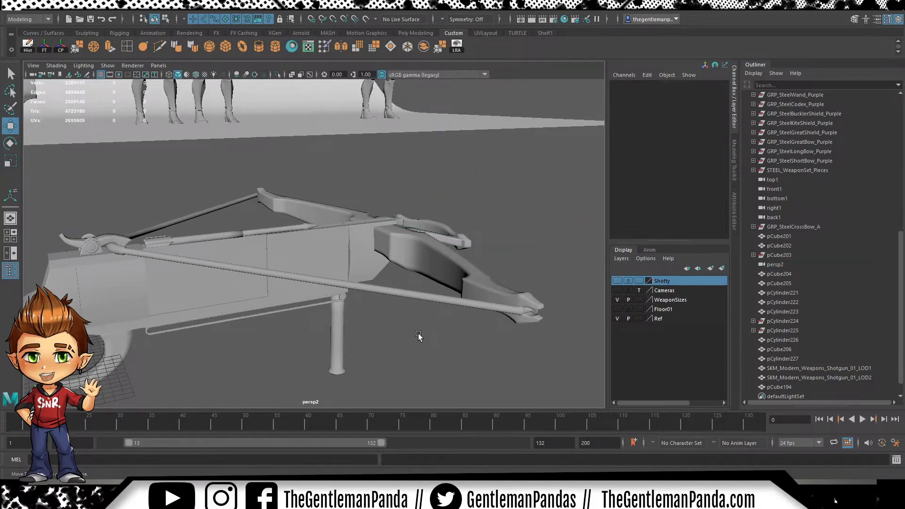
# Examine the loaded bolt, the groove along the top of the body and the side panel above the lower rail
pyautogui.keyDown('alt'); pyautogui.moveTo(220, 241); pyautogui.dragTo(305, 236, button='right'); pyautogui.keyUp('alt')
pyautogui.keyDown('alt'); pyautogui.moveTo(258, 219); pyautogui.dragTo(331, 263); pyautogui.keyUp('alt')
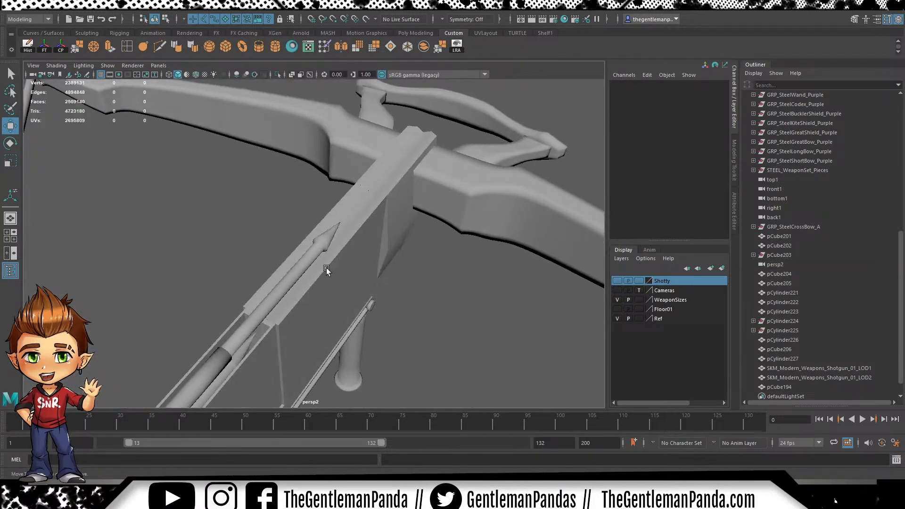
pyautogui.keyDown('alt'); pyautogui.moveTo(331, 263); pyautogui.dragTo(434, 240, button='right'); pyautogui.keyUp('alt')
pyautogui.keyDown('alt'); pyautogui.moveTo(434, 239); pyautogui.dragTo(408, 239); pyautogui.keyUp('alt')
pyautogui.keyDown('alt'); pyautogui.moveTo(400, 240); pyautogui.dragTo(334, 129, button='middle'); pyautogui.keyUp('alt')
pyautogui.keyDown('alt'); pyautogui.moveTo(425, 235); pyautogui.dragTo(378, 169); pyautogui.keyUp('alt')
pyautogui.keyDown('alt'); pyautogui.moveTo(382, 132); pyautogui.dragTo(428, 187, button='middle'); pyautogui.keyUp('alt')
pyautogui.keyDown('alt'); pyautogui.moveTo(428, 188); pyautogui.dragTo(423, 274); pyautogui.keyUp('alt')
pyautogui.click(447, 271)
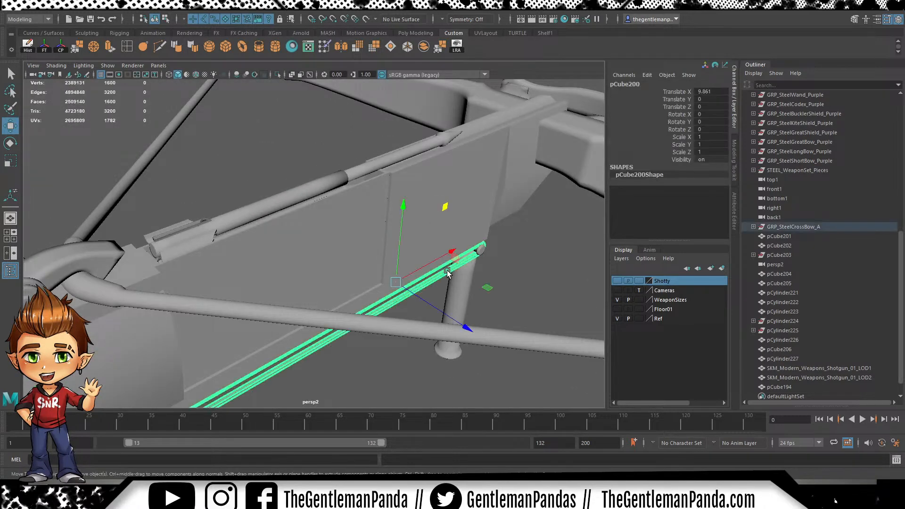
pyautogui.click(541, 248)
pyautogui.keyDown('alt'); pyautogui.moveTo(476, 242); pyautogui.dragTo(429, 250); pyautogui.keyUp('alt')
pyautogui.click(429, 250)
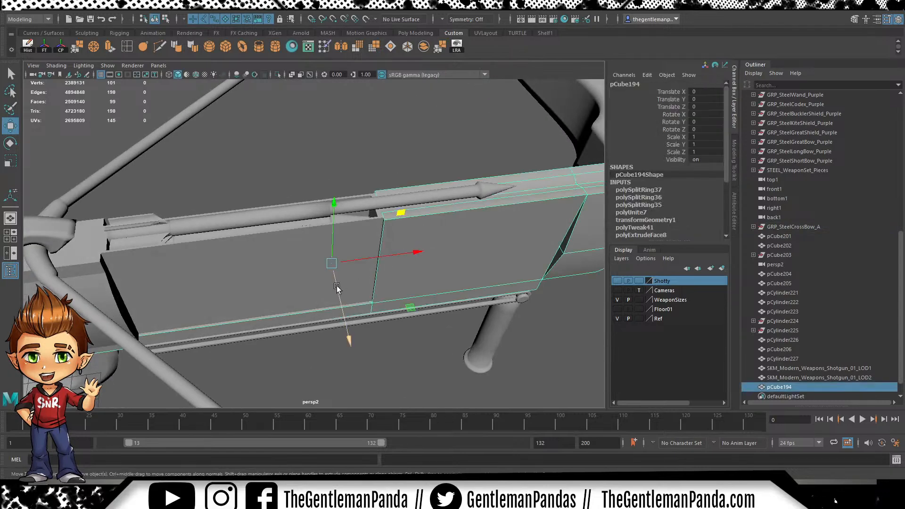
pyautogui.click(433, 358)
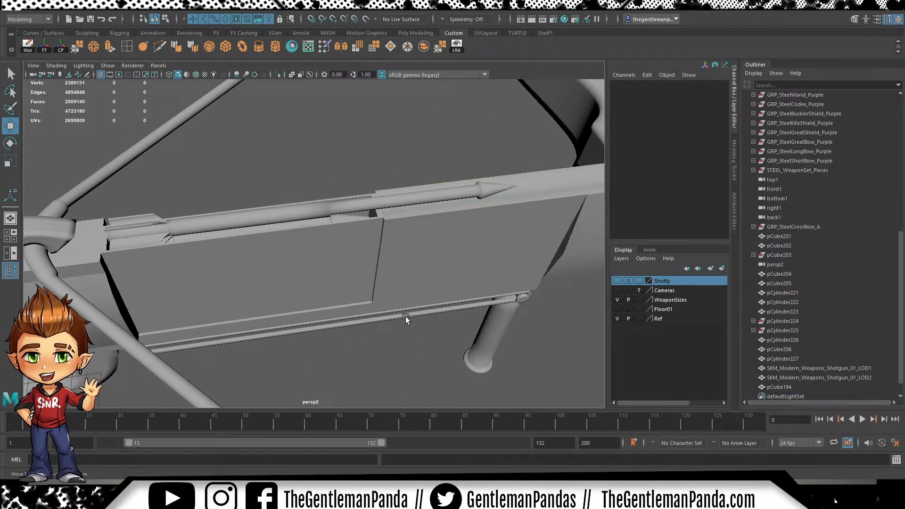
pyautogui.click(398, 303)
pyautogui.keyDown('alt'); pyautogui.moveTo(398, 303); pyautogui.dragTo(471, 313); pyautogui.keyUp('alt')
pyautogui.click(273, 262)
pyautogui.keyDown('alt'); pyautogui.moveTo(273, 262); pyautogui.dragTo(347, 236); pyautogui.keyUp('alt')
pyautogui.scroll(-4, 289, 277)
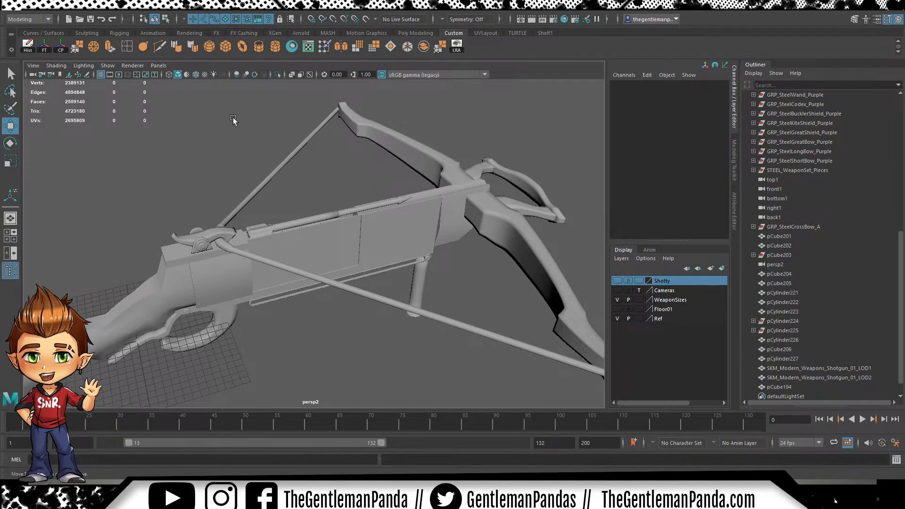
# Try sliding the vertical foregrip back along the crossbow's lower rail and undo the move
pyautogui.click(419, 288)
pyautogui.moveTo(419, 289)
pyautogui.keyDown('alt'); pyautogui.mouseDown()
pyautogui.moveTo(423, 252)
pyautogui.moveTo(401, 224)
pyautogui.moveTo(406, 281)
pyautogui.mouseUp(); pyautogui.keyUp('alt')
pyautogui.moveTo(438, 241); pyautogui.dragTo(384, 231)
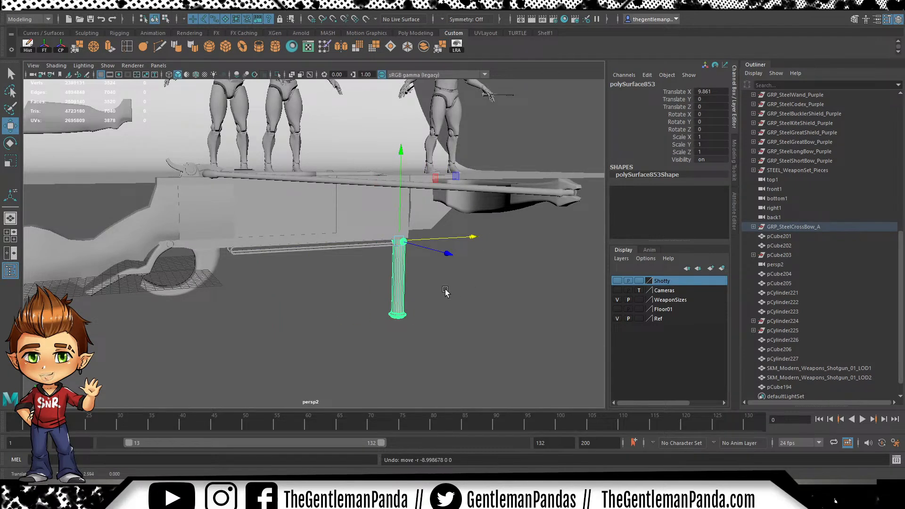
pyautogui.click(450, 229)
pyautogui.keyDown('alt'); pyautogui.moveTo(450, 228); pyautogui.dragTo(278, 263); pyautogui.keyUp('alt')
pyautogui.scroll(3, 307, 260)
pyautogui.scroll(-5, 340, 269)
# Try a vertex selection on the bowstring near the rear latch and clear it
pyautogui.click(198, 220)
pyautogui.moveTo(229, 229); pyautogui.dragTo(186, 226, button='right')
pyautogui.moveTo(181, 224); pyautogui.dragTo(289, 286)
pyautogui.keyDown('alt'); pyautogui.moveTo(349, 229); pyautogui.dragTo(301, 224); pyautogui.keyUp('alt')
pyautogui.click(296, 340)
pyautogui.keyDown('alt'); pyautogui.moveTo(296, 340); pyautogui.dragTo(376, 246); pyautogui.keyUp('alt')
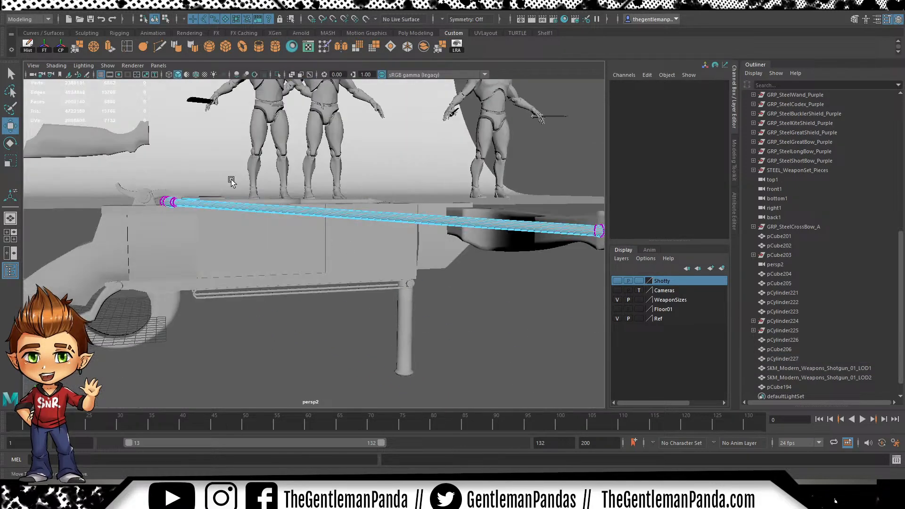
pyautogui.keyDown('alt'); pyautogui.moveTo(267, 258); pyautogui.dragTo(314, 278); pyautogui.keyUp('alt')
pyautogui.keyDown('alt'); pyautogui.moveTo(393, 287); pyautogui.dragTo(401, 309); pyautogui.keyUp('alt')
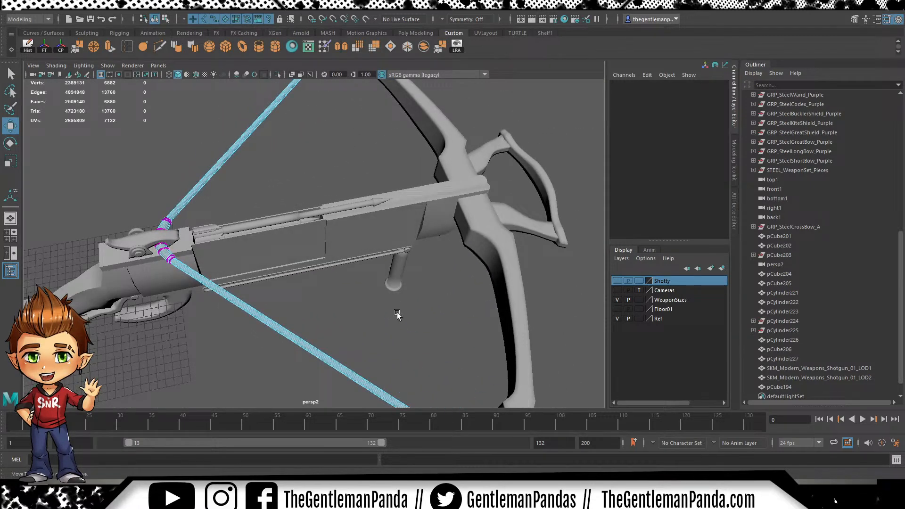
pyautogui.click(210, 282)
pyautogui.click(380, 317)
# Examine the whole crossbow from above and from the side, comparing the bowstring, bolt and body
pyautogui.keyDown('alt'); pyautogui.moveTo(380, 316); pyautogui.dragTo(316, 251); pyautogui.keyUp('alt')
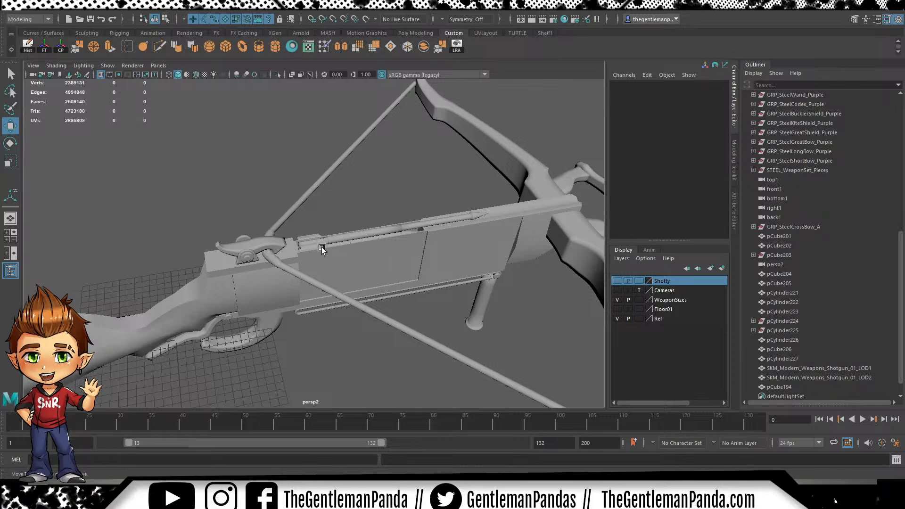
pyautogui.keyDown('alt'); pyautogui.moveTo(290, 242); pyautogui.dragTo(333, 244); pyautogui.keyUp('alt')
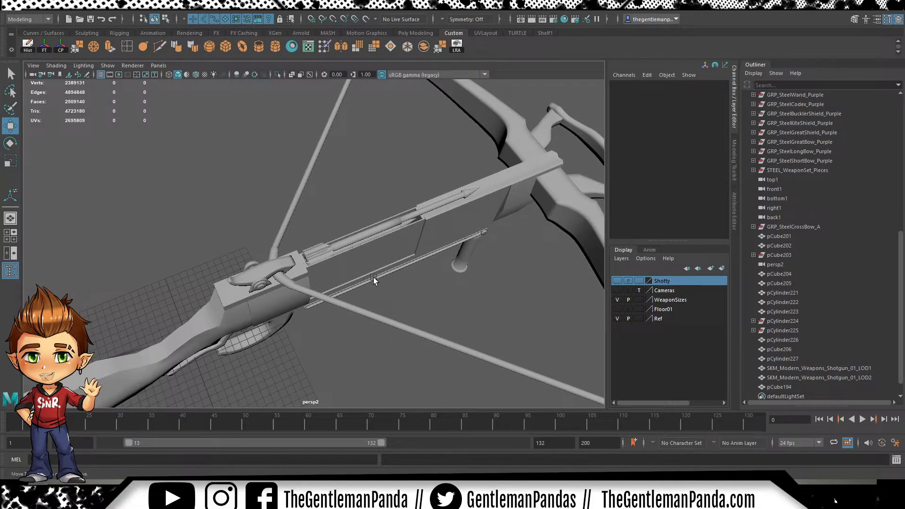
pyautogui.keyDown('alt'); pyautogui.moveTo(397, 278); pyautogui.dragTo(304, 294); pyautogui.keyUp('alt')
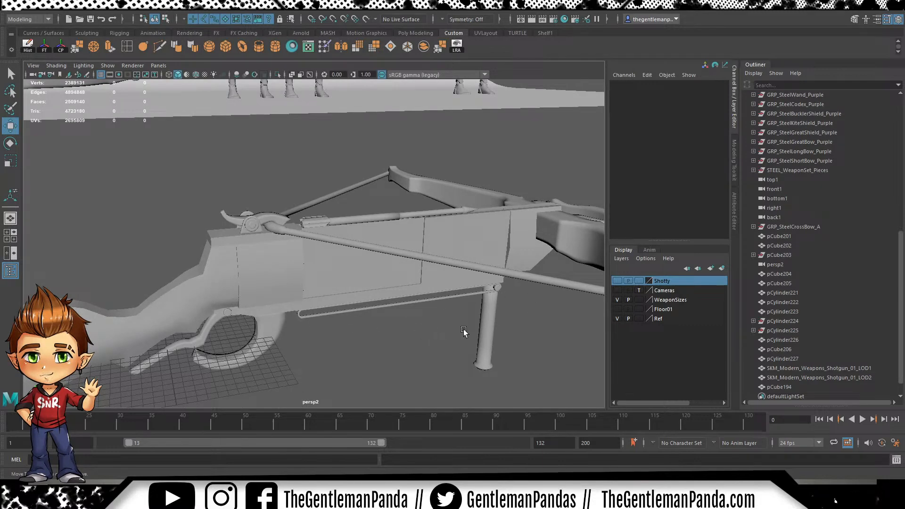
pyautogui.keyDown('alt'); pyautogui.moveTo(463, 328); pyautogui.dragTo(402, 312); pyautogui.keyUp('alt')
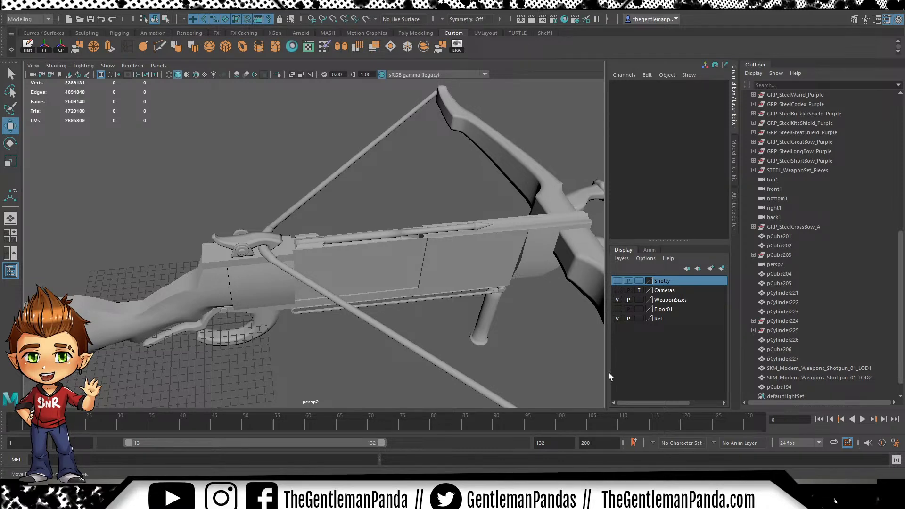
pyautogui.keyDown('alt'); pyautogui.moveTo(443, 211); pyautogui.dragTo(386, 183); pyautogui.keyUp('alt')
pyautogui.keyDown('alt'); pyautogui.moveTo(314, 232); pyautogui.dragTo(438, 227); pyautogui.keyUp('alt')
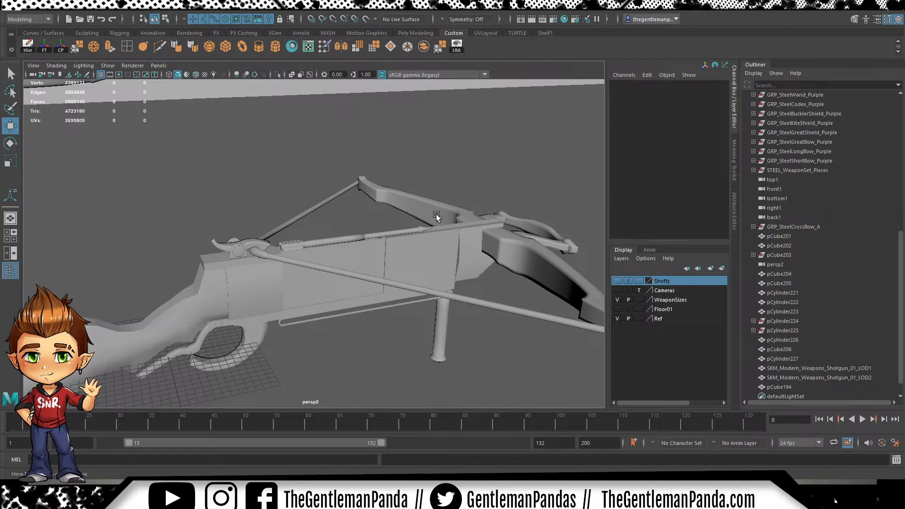
pyautogui.keyDown('alt'); pyautogui.moveTo(492, 225); pyautogui.dragTo(384, 222); pyautogui.keyUp('alt')
pyautogui.keyDown('alt'); pyautogui.moveTo(324, 255); pyautogui.dragTo(371, 252); pyautogui.keyUp('alt')
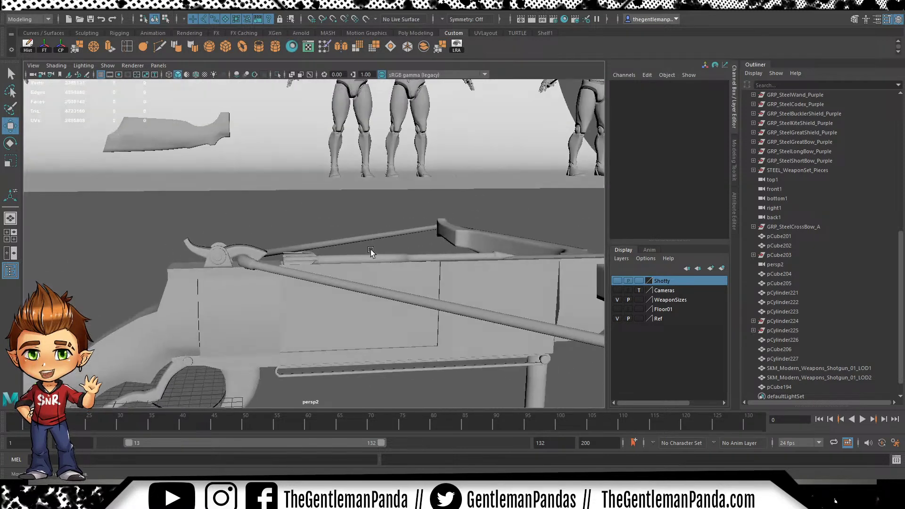
# Inspect the rear latch and the place where the bowstring meets it from several angles
pyautogui.click(182, 329)
pyautogui.click(170, 251)
pyautogui.keyDown('alt'); pyautogui.moveTo(396, 266); pyautogui.dragTo(298, 176, button='right'); pyautogui.keyUp('alt')
pyautogui.keyDown('alt'); pyautogui.moveTo(298, 176); pyautogui.dragTo(387, 173); pyautogui.keyUp('alt')
pyautogui.keyDown('alt'); pyautogui.moveTo(386, 173); pyautogui.dragTo(402, 165, button='middle'); pyautogui.keyUp('alt')
pyautogui.keyDown('alt'); pyautogui.moveTo(402, 165); pyautogui.dragTo(186, 215); pyautogui.keyUp('alt')
pyautogui.keyDown('alt'); pyautogui.moveTo(186, 216); pyautogui.dragTo(364, 213, button='right'); pyautogui.keyUp('alt')
pyautogui.moveTo(364, 214)
pyautogui.keyDown('alt'); pyautogui.mouseDown()
pyautogui.moveTo(399, 220)
pyautogui.moveTo(424, 204)
pyautogui.moveTo(392, 201)
pyautogui.moveTo(350, 222)
pyautogui.mouseUp(); pyautogui.keyUp('alt')
pyautogui.keyDown('alt'); pyautogui.moveTo(350, 222); pyautogui.dragTo(342, 211, button='right'); pyautogui.keyUp('alt')
pyautogui.keyDown('alt'); pyautogui.moveTo(342, 210); pyautogui.dragTo(366, 175); pyautogui.keyUp('alt')
pyautogui.keyDown('alt'); pyautogui.moveTo(260, 150); pyautogui.dragTo(310, 169); pyautogui.keyUp('alt')
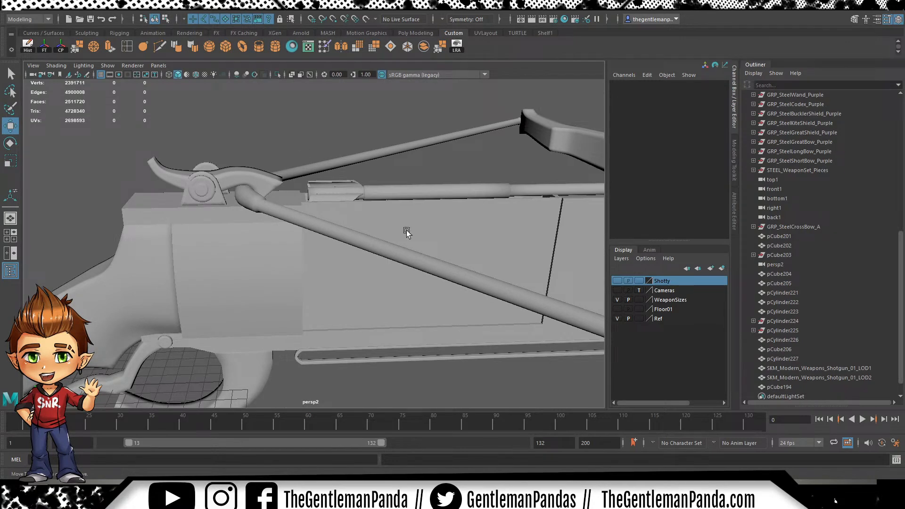
# Create a polygon pipe and set its X rotation to 90
pyautogui.keyDown('alt'); pyautogui.moveTo(377, 239); pyautogui.dragTo(287, 277, button='right'); pyautogui.keyUp('alt')
pyautogui.press('e')
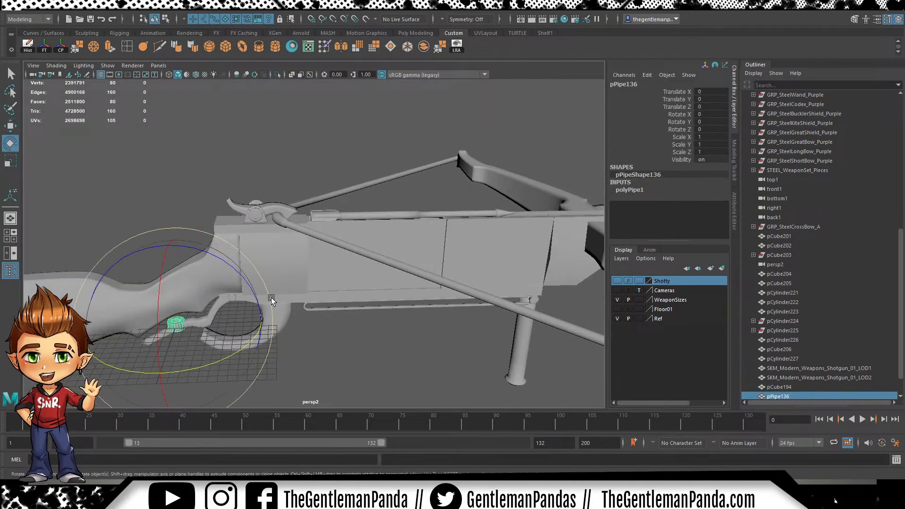
pyautogui.moveTo(164, 264); pyautogui.dragTo(178, 359)
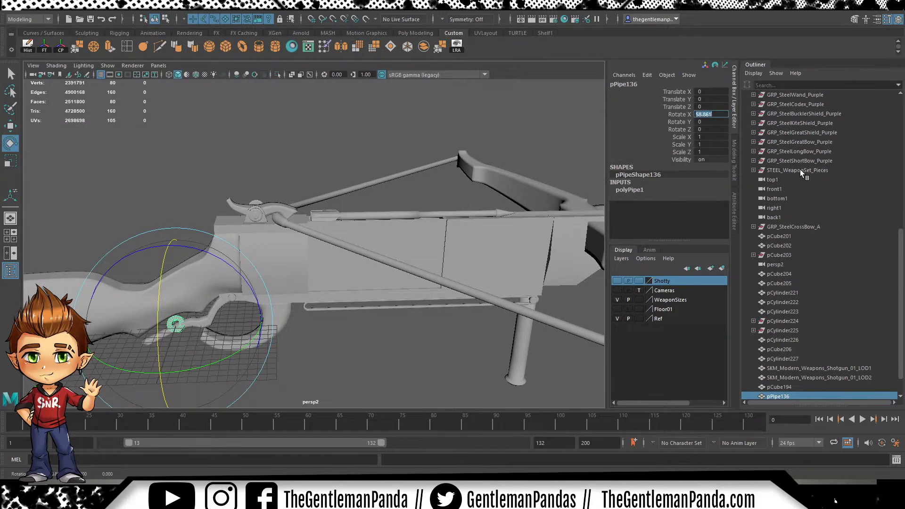
pyautogui.write('90')
pyautogui.press('Return')
# Move the pipe up from the grid to the side of the rear latch, next to the bowstring
pyautogui.keyDown('alt'); pyautogui.moveTo(306, 236); pyautogui.dragTo(354, 240, button='middle'); pyautogui.keyUp('alt')
pyautogui.press('w')
pyautogui.moveTo(285, 270); pyautogui.dragTo(487, 260)
pyautogui.press('f')
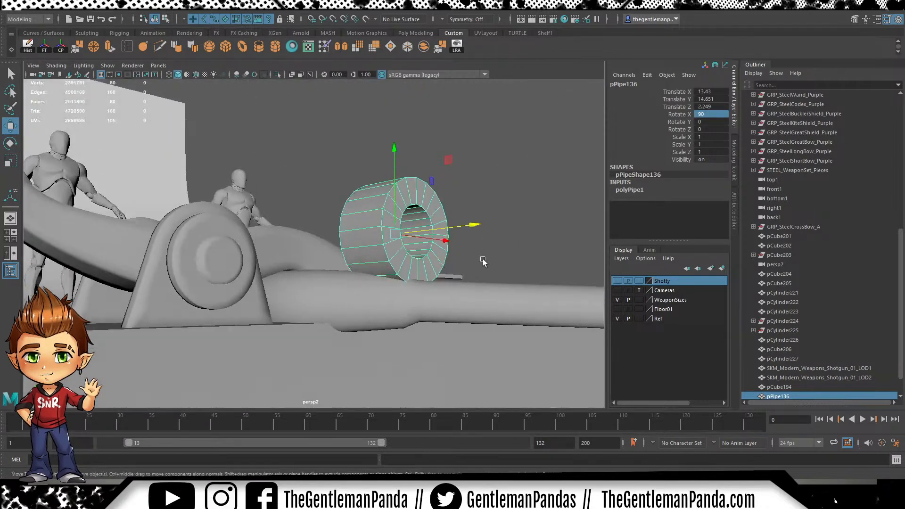
pyautogui.keyDown('alt'); pyautogui.moveTo(457, 170); pyautogui.dragTo(359, 202); pyautogui.keyUp('alt')
pyautogui.moveTo(349, 115); pyautogui.dragTo(429, 187)
pyautogui.keyDown('alt'); pyautogui.moveTo(353, 264); pyautogui.dragTo(485, 286, button='right'); pyautogui.keyUp('alt')
pyautogui.moveTo(493, 275); pyautogui.dragTo(424, 307)
# Scale up the pipe so it forms a ring around the bowstring beside the latch
pyautogui.press('r')
pyautogui.moveTo(314, 242); pyautogui.dragTo(367, 237)
pyautogui.press('w')
pyautogui.keyDown('alt'); pyautogui.moveTo(305, 311); pyautogui.dragTo(375, 228); pyautogui.keyUp('alt')
pyautogui.keyDown('alt'); pyautogui.moveTo(307, 239); pyautogui.dragTo(377, 325); pyautogui.keyUp('alt')
pyautogui.click(401, 262)
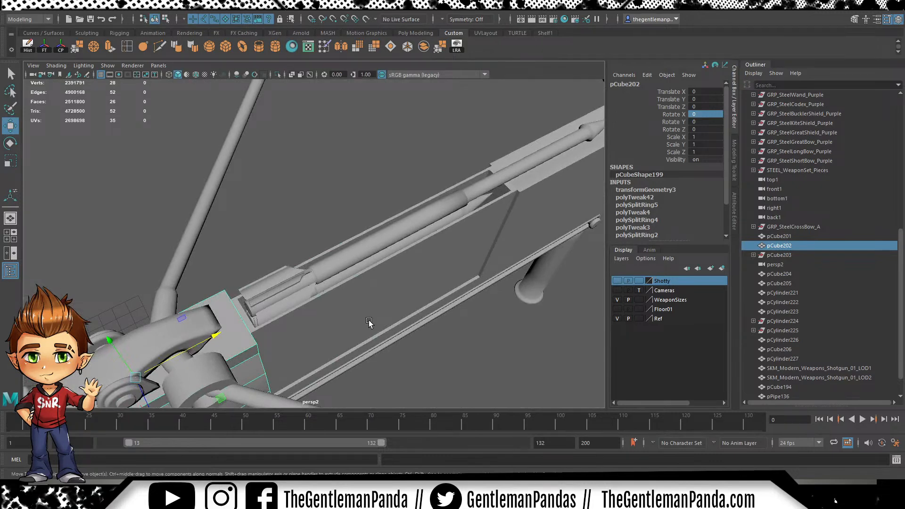
pyautogui.keyDown('alt'); pyautogui.moveTo(326, 216); pyautogui.dragTo(346, 223); pyautogui.keyUp('alt')
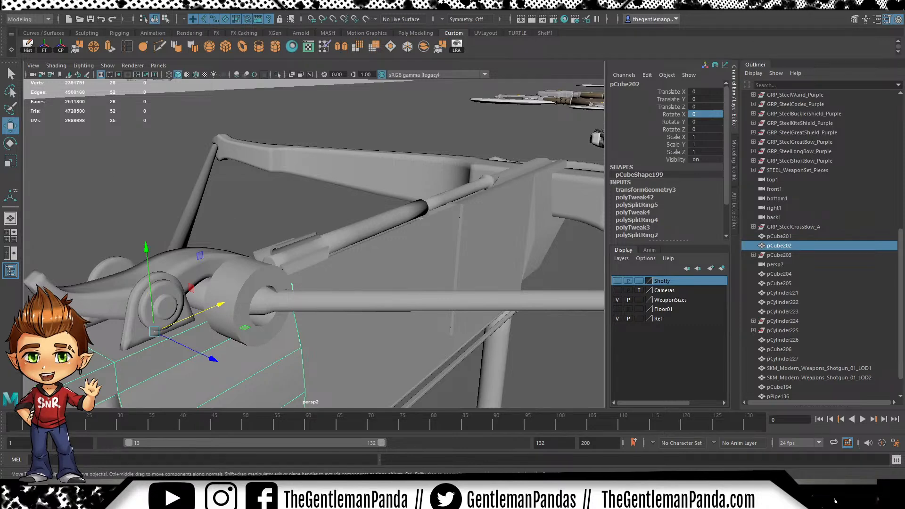
pyautogui.keyDown('alt'); pyautogui.moveTo(203, 312); pyautogui.dragTo(406, 263); pyautogui.keyUp('alt')
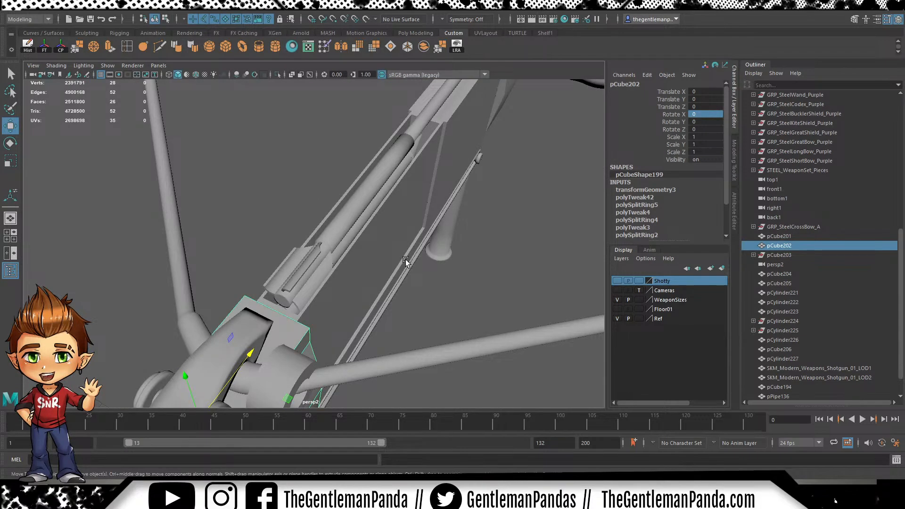
pyautogui.keyDown('alt'); pyautogui.moveTo(380, 302); pyautogui.dragTo(452, 316); pyautogui.keyUp('alt')
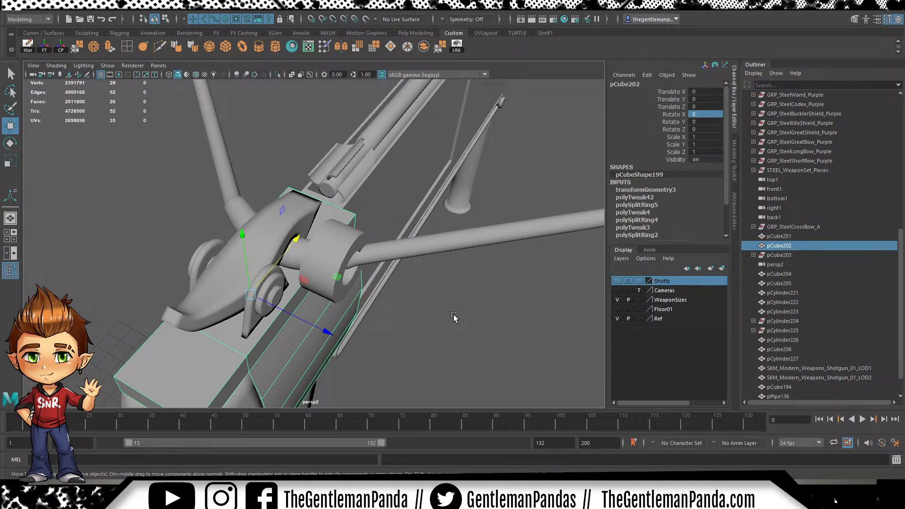
# Scale the pipe ring to about 1.36, 0.629, 1.36 and duplicate it onto the opposite side of the latch
pyautogui.click(452, 316)
pyautogui.click(332, 215)
pyautogui.click(335, 238)
pyautogui.keyDown('alt'); pyautogui.moveTo(335, 237); pyautogui.dragTo(315, 268); pyautogui.keyUp('alt')
pyautogui.press('r')
pyautogui.press('w')
pyautogui.hotkey('ctrl', 'd')
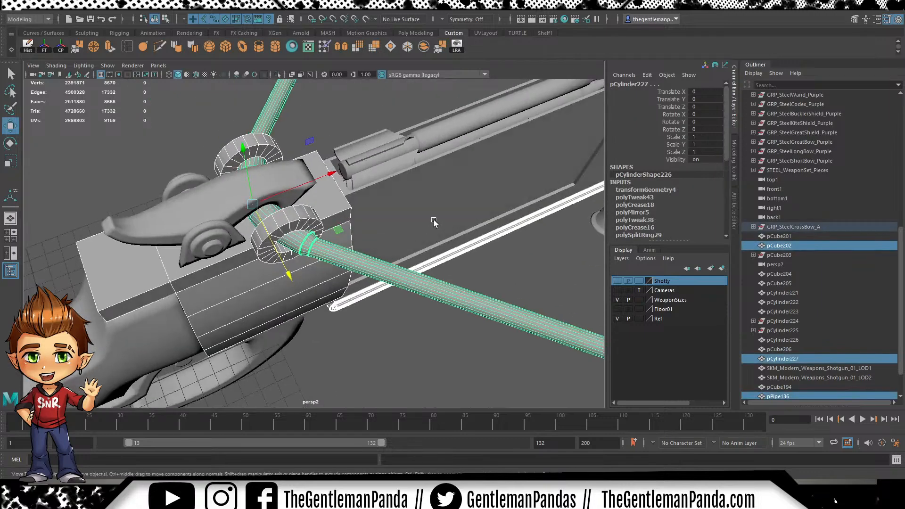
# Select both pipe rings around the bowstring and freeze their transformations
pyautogui.click(337, 183)
pyautogui.click(273, 148)
pyautogui.keyDown('shift'); pyautogui.click(289, 213); pyautogui.keyUp('shift')
pyautogui.keyDown('alt'); pyautogui.moveTo(417, 235); pyautogui.dragTo(527, 222); pyautogui.keyUp('alt')
pyautogui.keyDown('alt'); pyautogui.moveTo(528, 223); pyautogui.dragTo(418, 171, button='right'); pyautogui.keyUp('alt')
pyautogui.keyDown('alt'); pyautogui.moveTo(418, 171); pyautogui.dragTo(370, 226); pyautogui.keyUp('alt')
pyautogui.keyDown('alt'); pyautogui.moveTo(369, 227); pyautogui.dragTo(421, 307, button='right'); pyautogui.keyUp('alt')
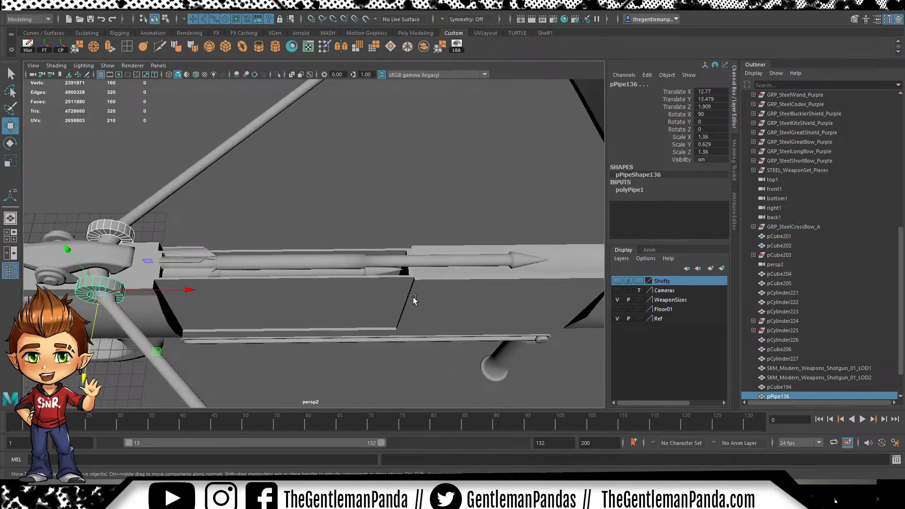
pyautogui.keyDown('alt'); pyautogui.moveTo(421, 307); pyautogui.dragTo(471, 304, button='middle'); pyautogui.keyUp('alt')
pyautogui.click(44, 46)
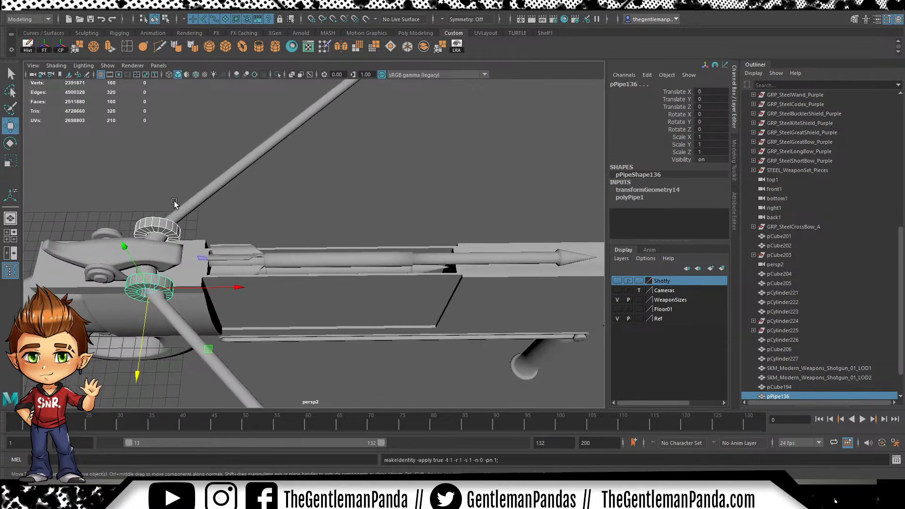
# Move both pipe rings about 0.186 forward along X beside the latch
pyautogui.keyDown('alt'); pyautogui.moveTo(229, 277); pyautogui.dragTo(205, 262, button='middle'); pyautogui.keyUp('alt')
pyautogui.keyDown('alt'); pyautogui.moveTo(222, 312); pyautogui.dragTo(313, 286, button='middle'); pyautogui.keyUp('alt')
pyautogui.keyDown('alt'); pyautogui.moveTo(313, 286); pyautogui.dragTo(288, 245); pyautogui.keyUp('alt')
pyautogui.keyDown('alt'); pyautogui.moveTo(131, 233); pyautogui.dragTo(283, 226, button='right'); pyautogui.keyUp('alt')
pyautogui.keyDown('alt'); pyautogui.moveTo(283, 227); pyautogui.dragTo(429, 276, button='middle'); pyautogui.keyUp('alt')
pyautogui.keyDown('alt'); pyautogui.moveTo(429, 275); pyautogui.dragTo(401, 309); pyautogui.keyUp('alt')
pyautogui.keyDown('alt'); pyautogui.moveTo(273, 264); pyautogui.dragTo(347, 297, button='middle'); pyautogui.keyUp('alt')
pyautogui.keyDown('alt'); pyautogui.moveTo(346, 297); pyautogui.dragTo(402, 354); pyautogui.keyUp('alt')
pyautogui.keyDown('alt'); pyautogui.moveTo(547, 356); pyautogui.dragTo(532, 279); pyautogui.keyUp('alt')
pyautogui.keyDown('alt'); pyautogui.moveTo(532, 279); pyautogui.dragTo(305, 261, button='middle'); pyautogui.keyUp('alt')
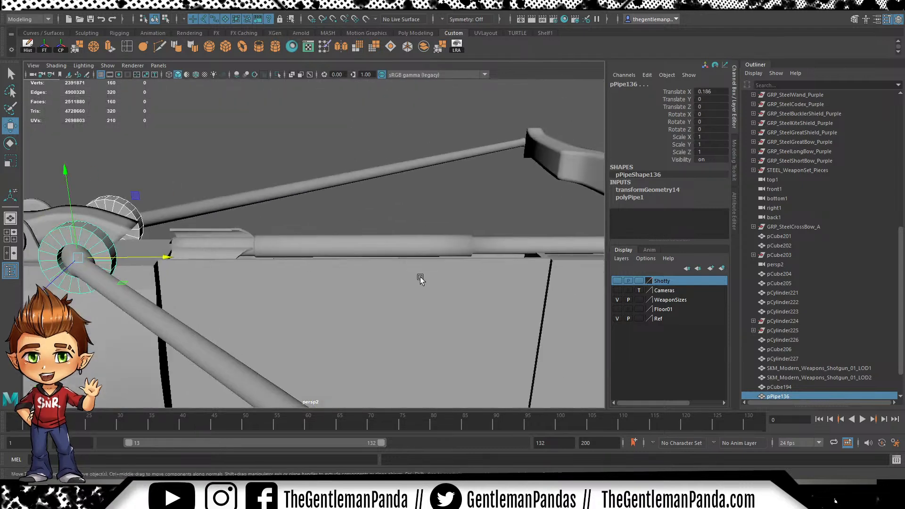
# Move both pipe rings along X to about 27.9, towards the front of the crossbow
pyautogui.scroll(-5, 305, 261)
pyautogui.moveTo(299, 252); pyautogui.dragTo(585, 249)
pyautogui.keyDown('alt'); pyautogui.moveTo(560, 249); pyautogui.dragTo(349, 244, button='middle'); pyautogui.keyUp('alt')
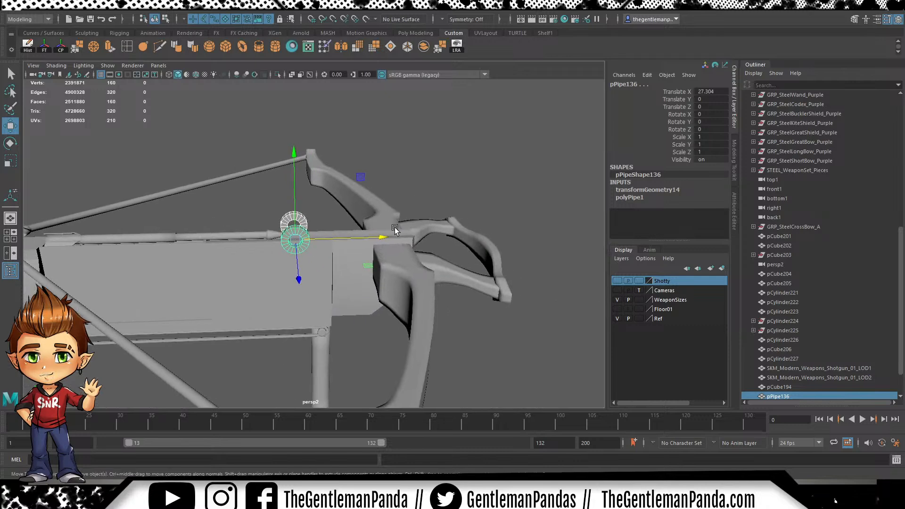
pyautogui.moveTo(377, 238); pyautogui.dragTo(384, 241)
pyautogui.keyDown('alt'); pyautogui.moveTo(248, 269); pyautogui.dragTo(274, 270, button='middle'); pyautogui.keyUp('alt')
# Select the bowstring's middle vertices at the latch and move them forward along X to the front end of the stock
pyautogui.click(119, 211)
pyautogui.keyDown('alt'); pyautogui.moveTo(120, 212); pyautogui.dragTo(241, 209, button='middle'); pyautogui.keyUp('alt')
pyautogui.moveTo(198, 212); pyautogui.dragTo(165, 213, button='right')
pyautogui.moveTo(194, 189); pyautogui.dragTo(108, 279)
pyautogui.moveTo(238, 237); pyautogui.dragTo(376, 239)
pyautogui.keyDown('alt'); pyautogui.moveTo(375, 238); pyautogui.dragTo(400, 231, button='right'); pyautogui.keyUp('alt')
pyautogui.keyDown('alt'); pyautogui.moveTo(400, 230); pyautogui.dragTo(332, 267, button='middle'); pyautogui.keyUp('alt')
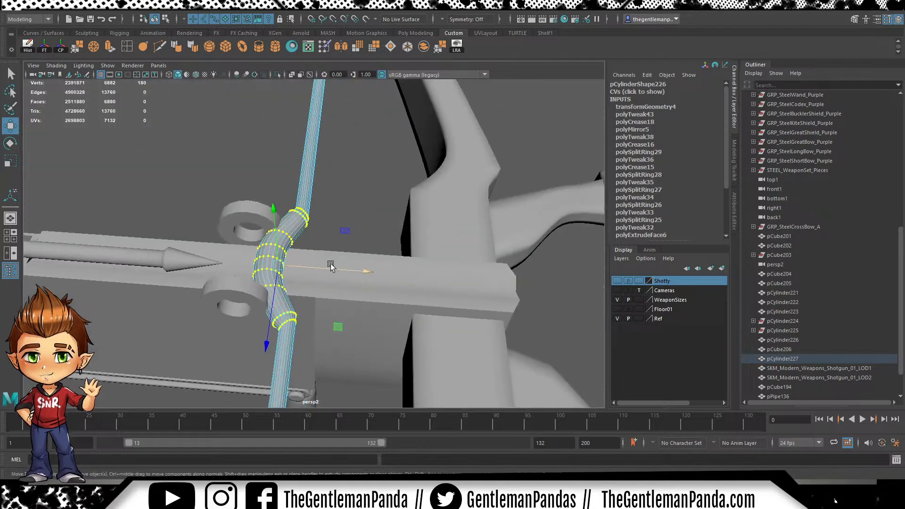
# Select both pipe rings and move them along X to about 29.373 so they surround the bowstring at the front
pyautogui.click(221, 196)
pyautogui.click(237, 208)
pyautogui.keyDown('shift'); pyautogui.click(214, 288); pyautogui.keyUp('shift')
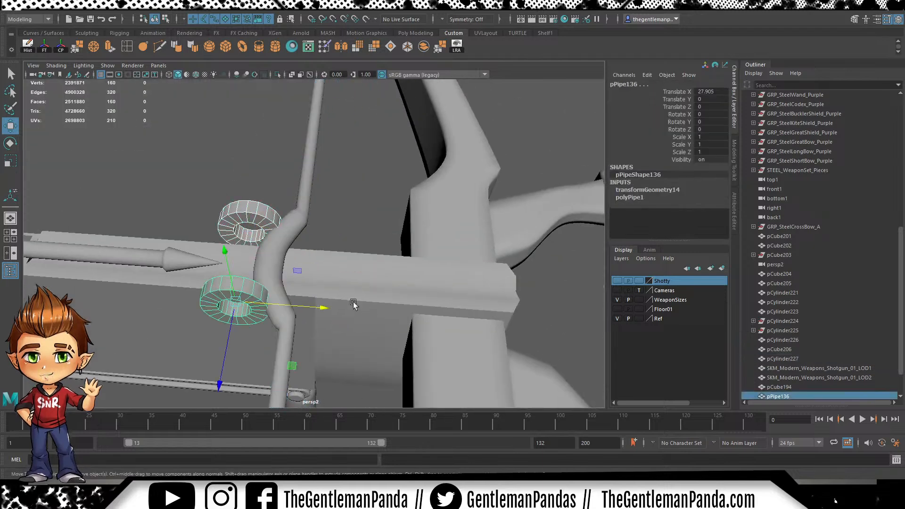
pyautogui.moveTo(324, 307); pyautogui.dragTo(318, 243)
pyautogui.hotkey('ctrl', 'd')
pyautogui.click(343, 225)
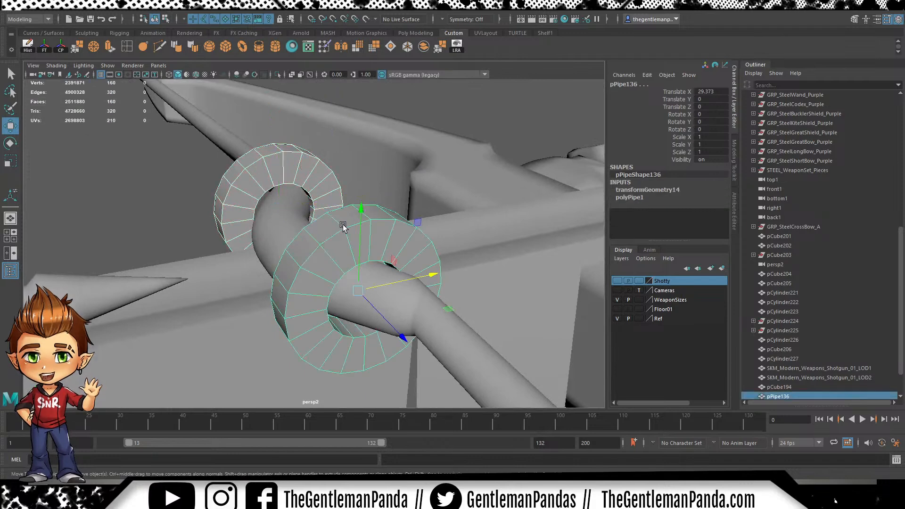
# Set Translate X of both pipe rings to 0 to return them beside the latch
pyautogui.keyDown('alt'); pyautogui.moveTo(368, 208); pyautogui.dragTo(376, 267); pyautogui.keyUp('alt')
pyautogui.scroll(-6, 375, 267)
pyautogui.keyDown('alt'); pyautogui.moveTo(375, 266); pyautogui.dragTo(612, 221, button='middle'); pyautogui.keyUp('alt')
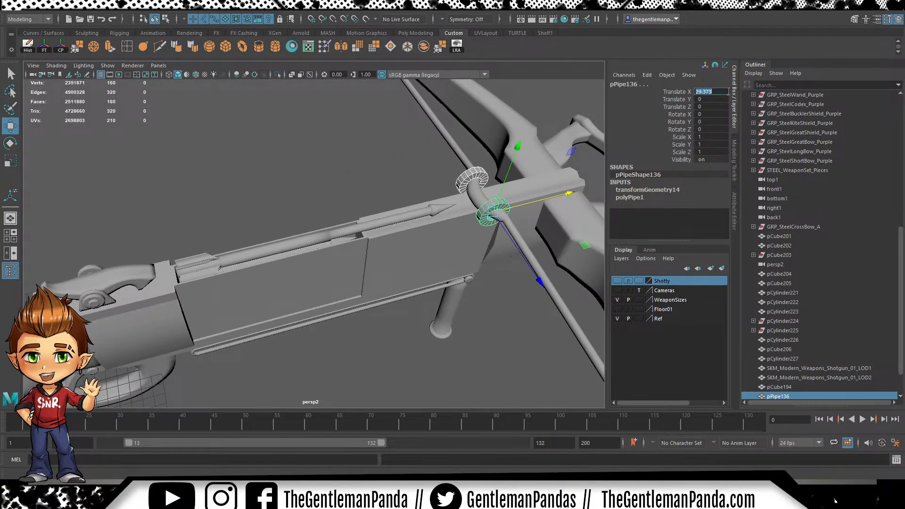
pyautogui.press('Return')
pyautogui.press('f')
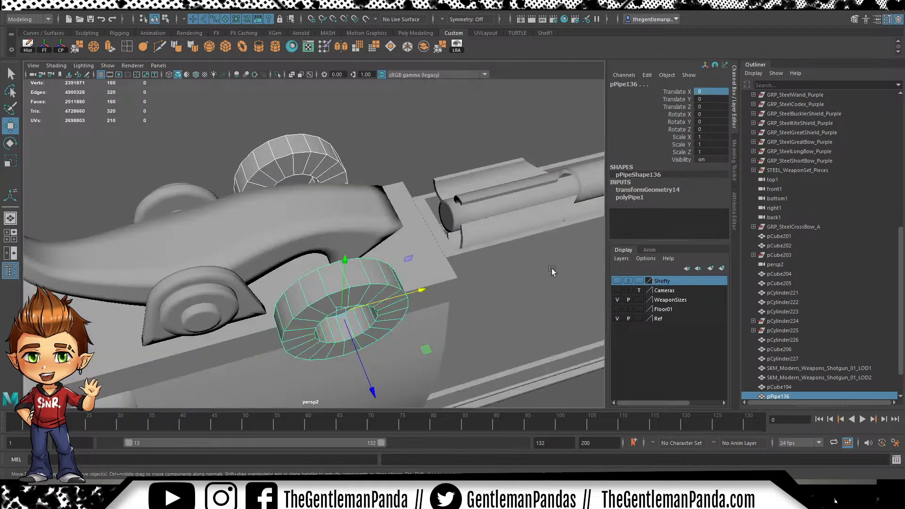
# Shift one pipe ring along Z to about -0.009 to align it with the edge of the stock
pyautogui.keyDown('alt'); pyautogui.moveTo(338, 218); pyautogui.dragTo(313, 283); pyautogui.keyUp('alt')
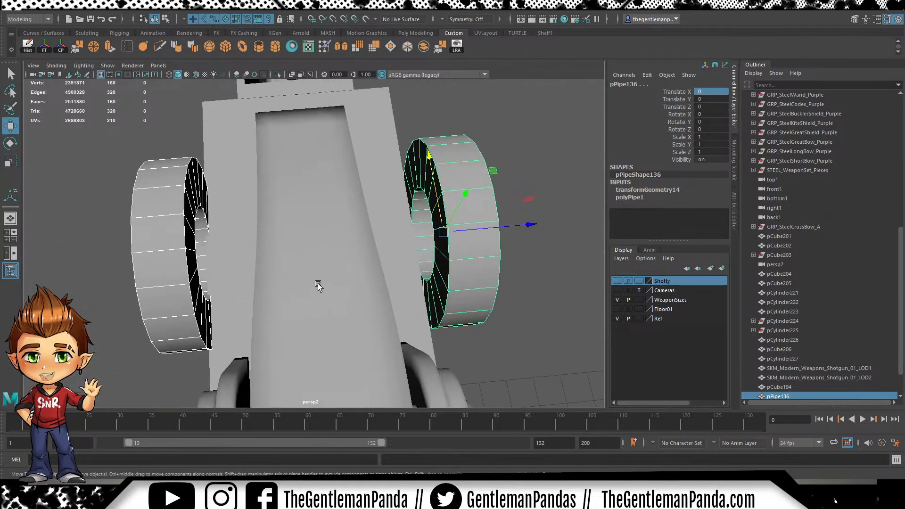
pyautogui.press('space')
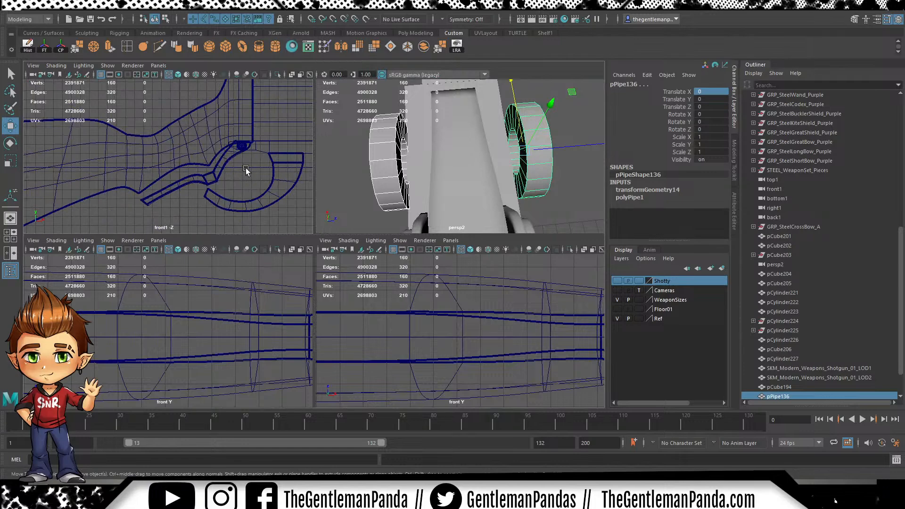
pyautogui.press('space')
pyautogui.press('f')
pyautogui.scroll(-3, 330, 206)
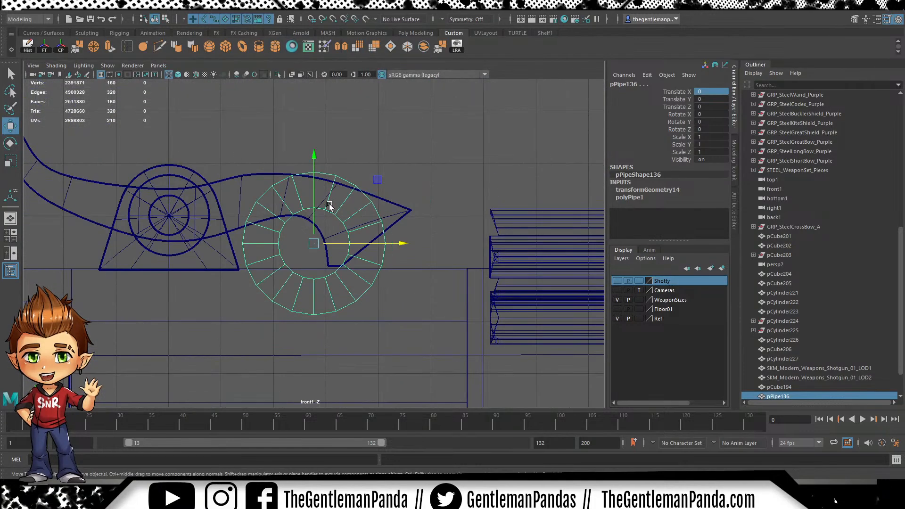
pyautogui.press('space')
pyautogui.scroll(-3, 206, 354)
pyautogui.scroll(5, 238, 329)
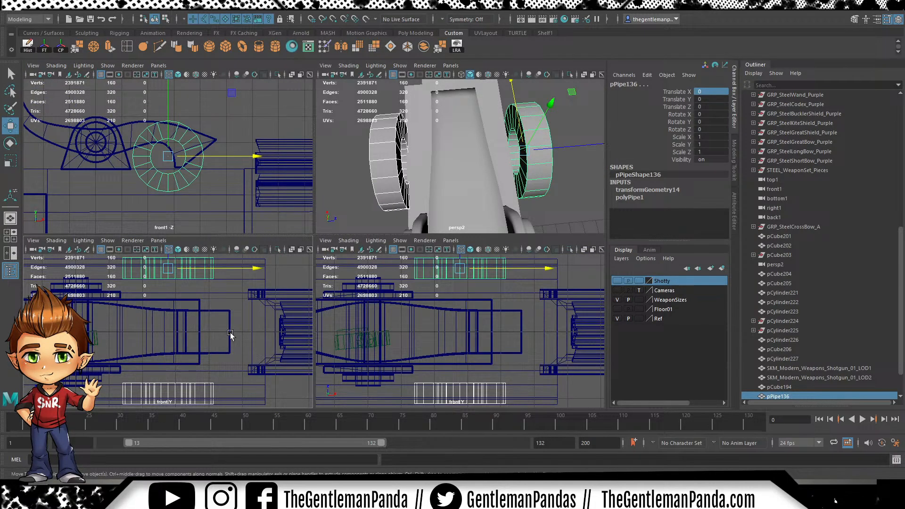
pyautogui.press('space')
pyautogui.scroll(6, 423, 262)
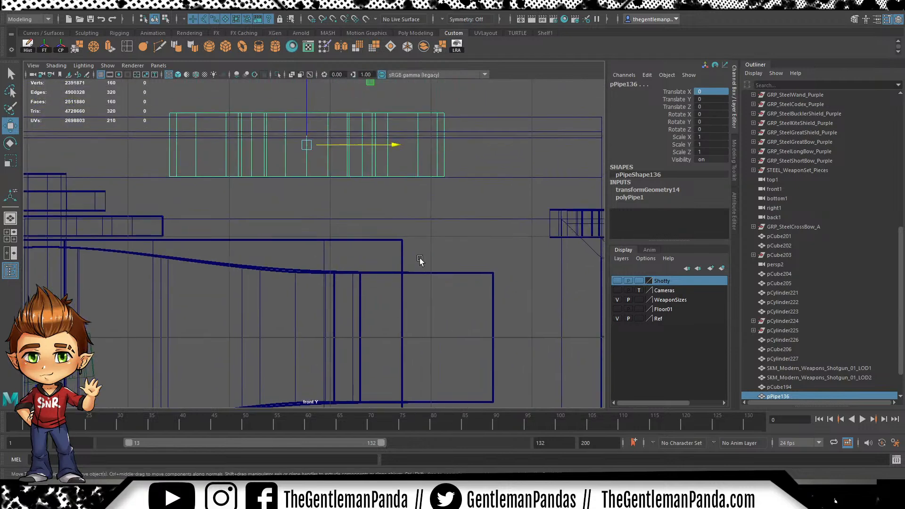
pyautogui.scroll(3, 363, 208)
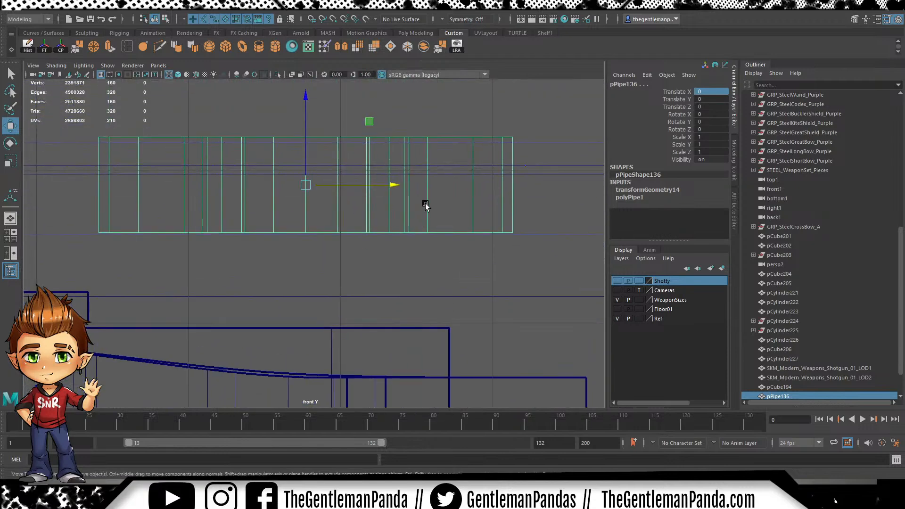
pyautogui.scroll(3, 427, 201)
pyautogui.moveTo(299, 117); pyautogui.dragTo(298, 119)
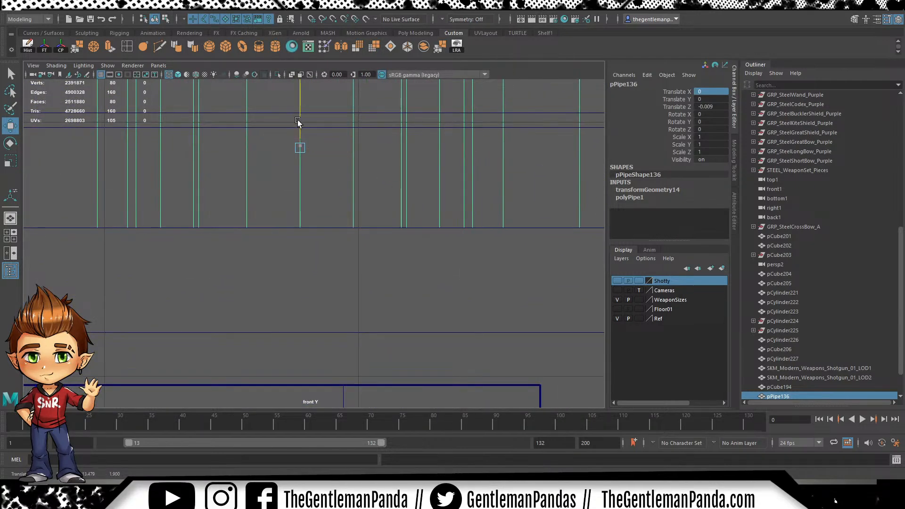
# Shift the opposite pipe ring along Z to about -0.05 to align it with the other edge of the stock
pyautogui.scroll(-5, 298, 120)
pyautogui.scroll(4, 406, 202)
pyautogui.scroll(4, 385, 239)
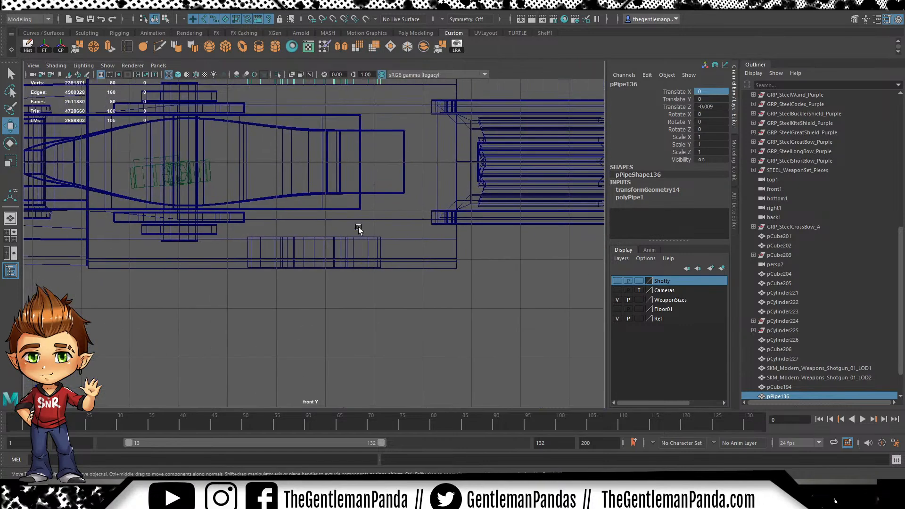
pyautogui.hotkey('ctrl', 'd')
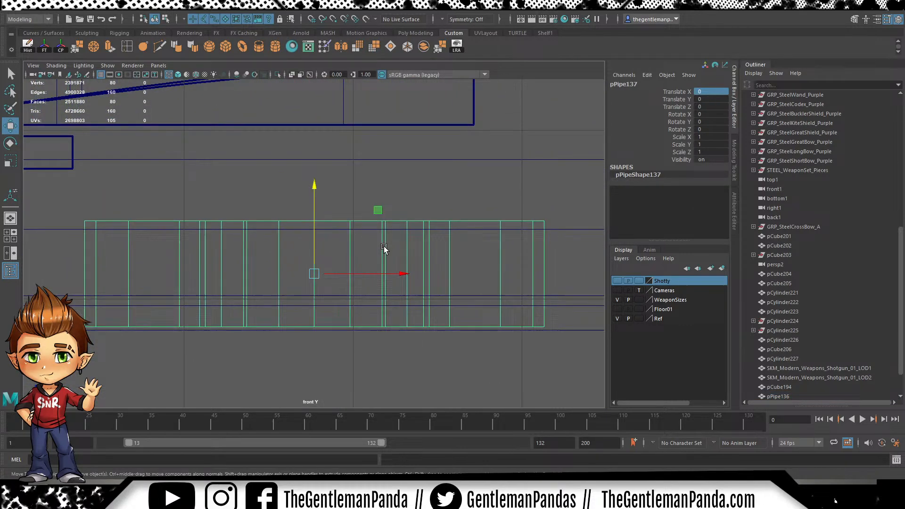
pyautogui.moveTo(313, 186); pyautogui.dragTo(322, 197)
# Select both pipe rings beside the latch and combine them into a single mesh
pyautogui.press('space')
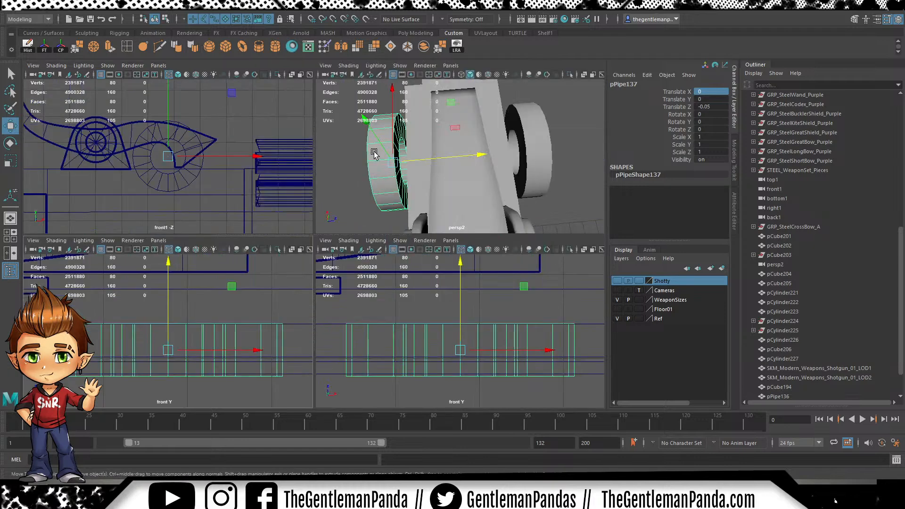
pyautogui.press('space')
pyautogui.keyDown('alt'); pyautogui.moveTo(354, 233); pyautogui.dragTo(437, 165); pyautogui.keyUp('alt')
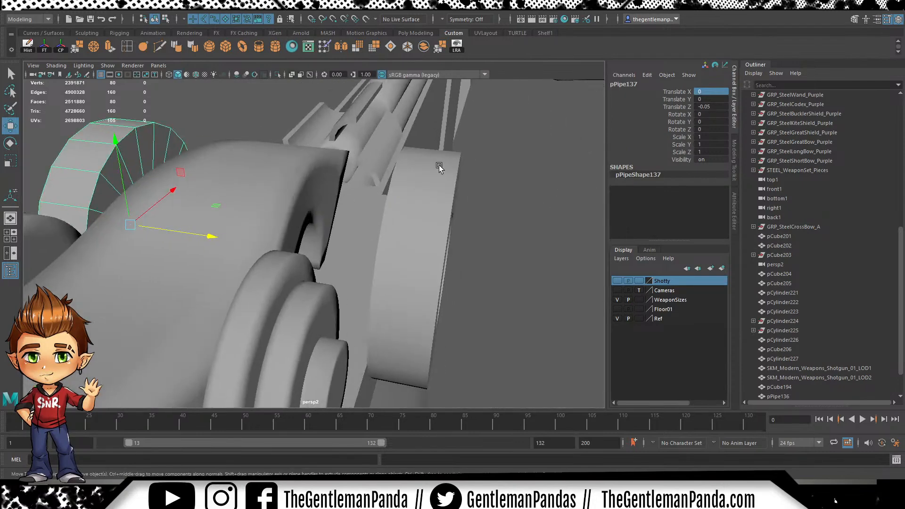
pyautogui.click(436, 169)
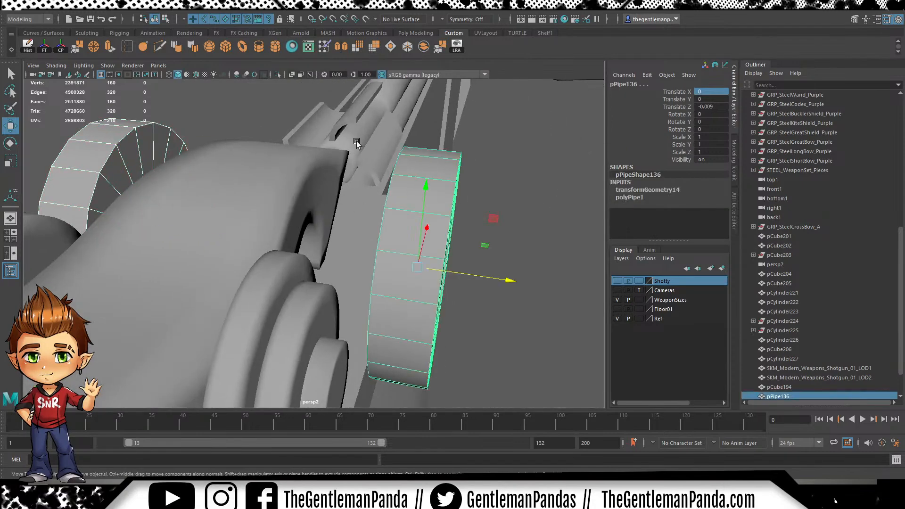
pyautogui.click(179, 43)
pyautogui.keyDown('alt'); pyautogui.moveTo(428, 168); pyautogui.dragTo(378, 153); pyautogui.keyUp('alt')
# Delete the rear faces of the combined rings on the side towards the latch pivot
pyautogui.press('space')
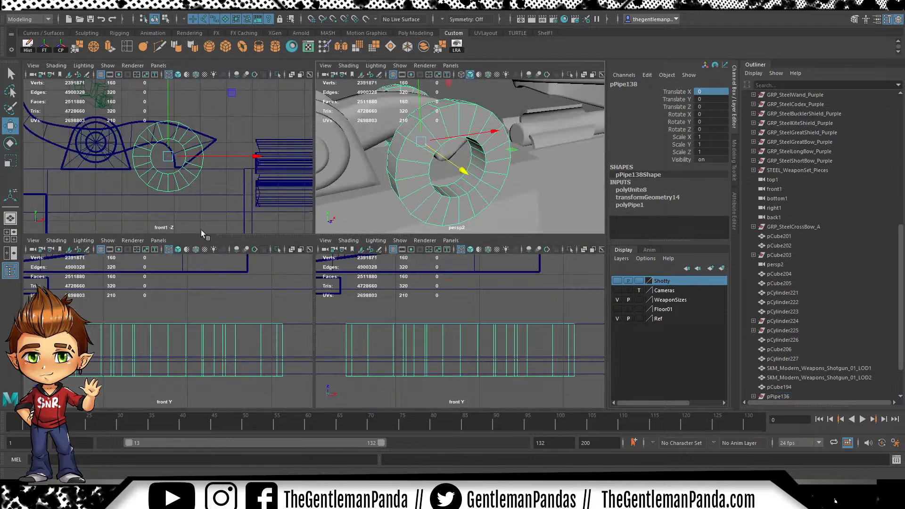
pyautogui.press('space')
pyautogui.scroll(4, 360, 201)
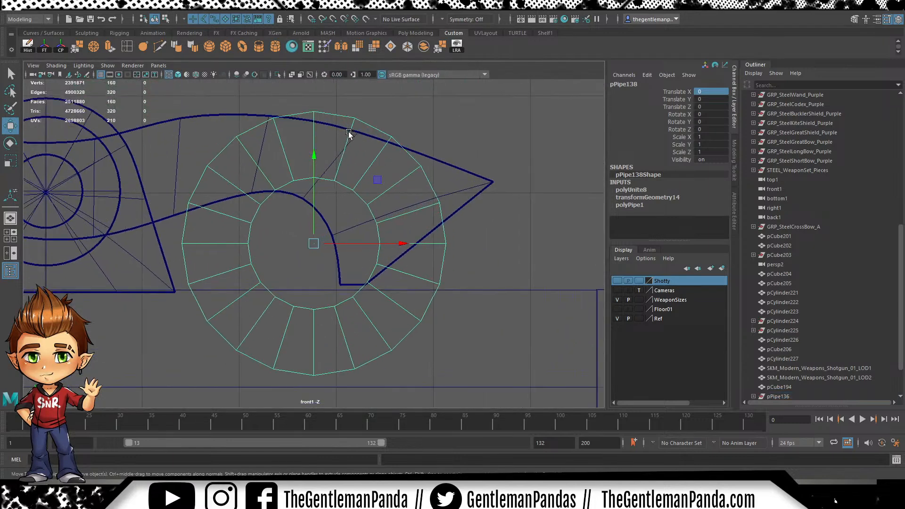
pyautogui.moveTo(345, 129); pyautogui.dragTo(238, 136, button='right')
pyautogui.keyDown('alt'); pyautogui.moveTo(196, 139); pyautogui.dragTo(228, 135, button='middle'); pyautogui.keyUp('alt')
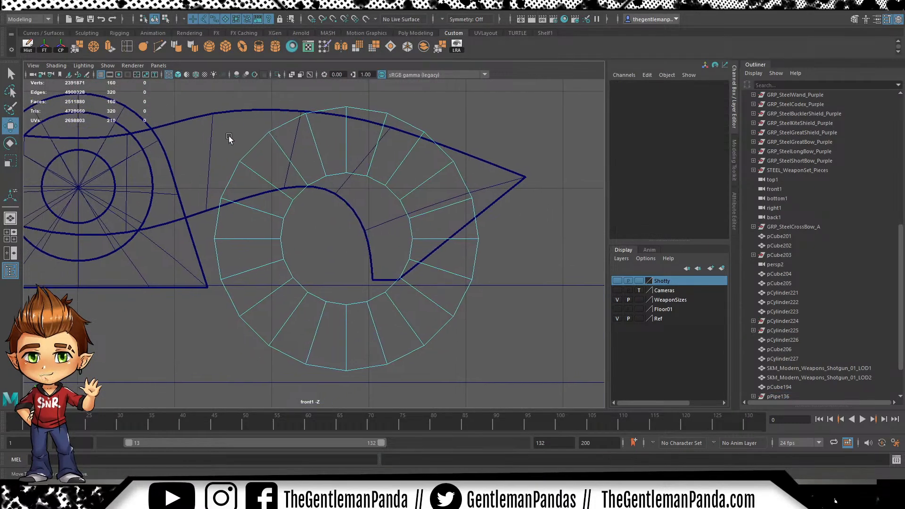
pyautogui.moveTo(317, 214); pyautogui.dragTo(336, 150)
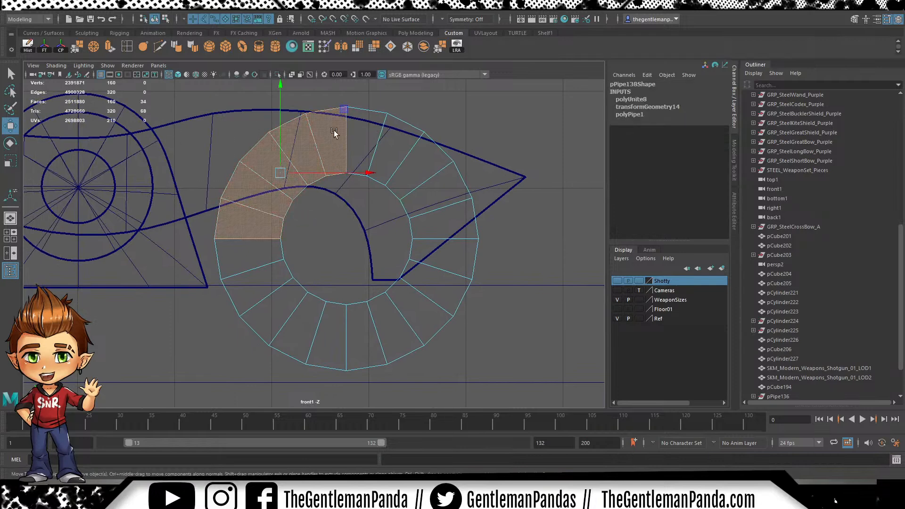
pyautogui.click(292, 214)
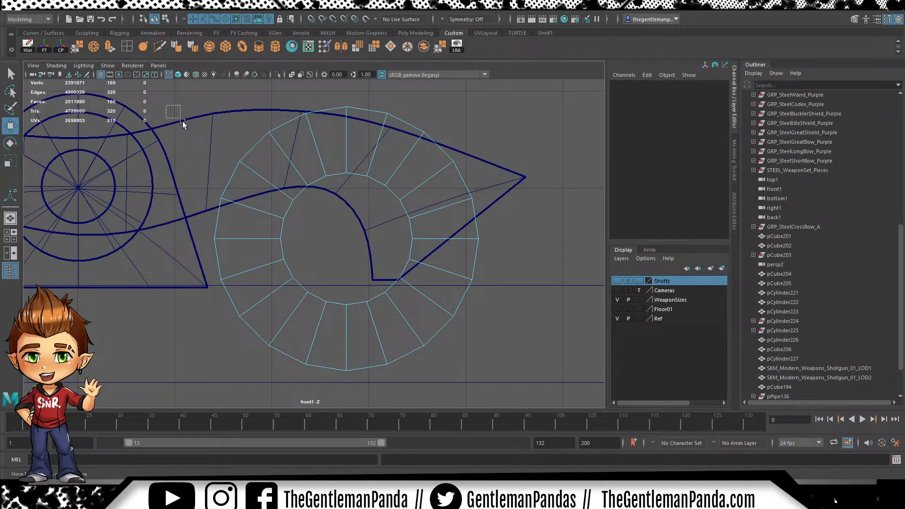
pyautogui.moveTo(292, 287); pyautogui.dragTo(295, 330)
pyautogui.press('Delete')
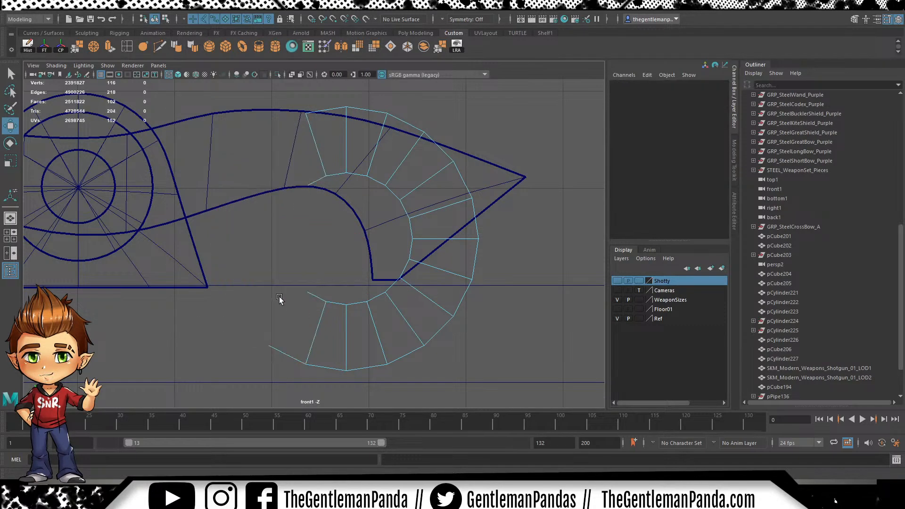
# Delete the leftover faces at the upper and lower cut ends, trimming the rings to open hooks
pyautogui.moveTo(299, 173); pyautogui.dragTo(324, 198)
pyautogui.press('Delete')
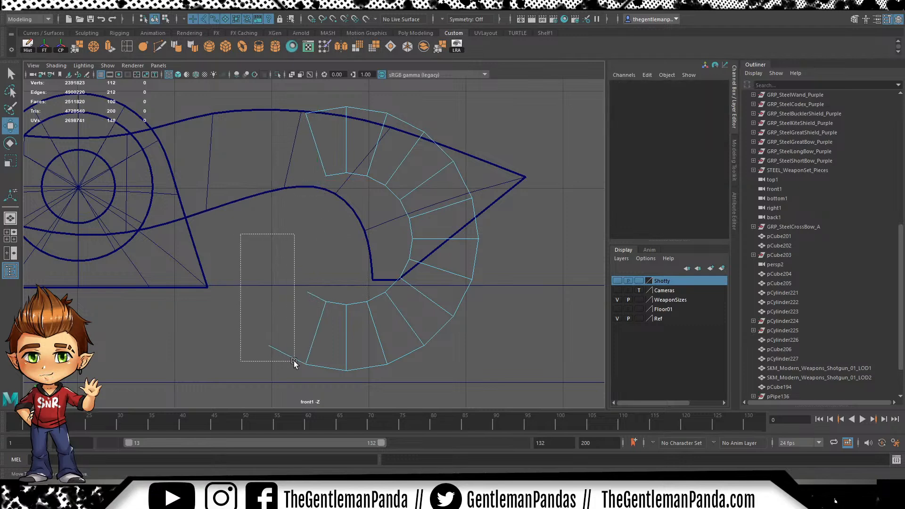
pyautogui.moveTo(319, 369); pyautogui.dragTo(321, 370)
pyautogui.press('Delete')
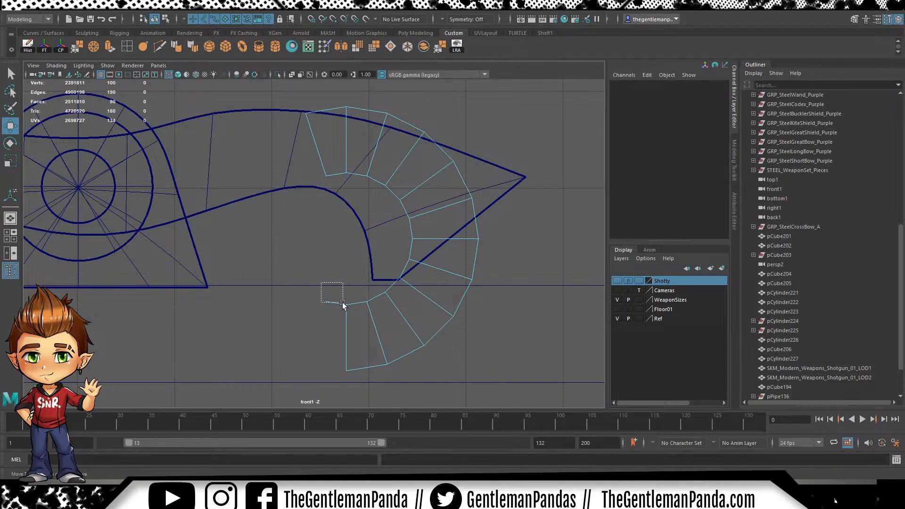
# Insert an edge loop close to the lower open end of each of the two hooks
pyautogui.click(128, 51)
pyautogui.click(349, 305)
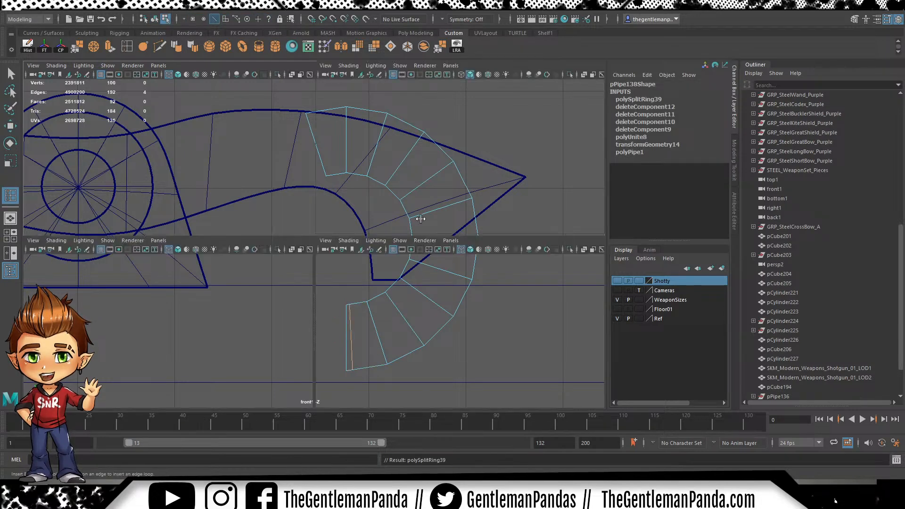
pyautogui.press('space')
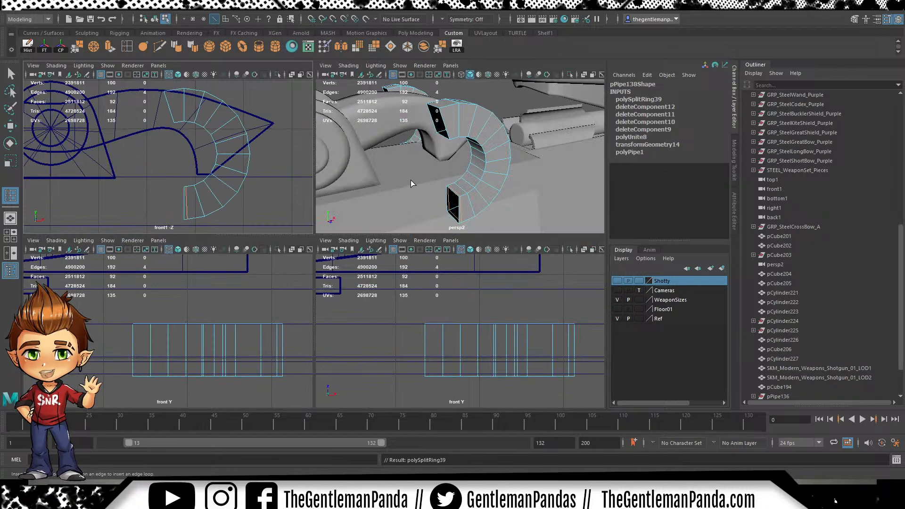
pyautogui.keyDown('alt'); pyautogui.moveTo(369, 192); pyautogui.dragTo(474, 160); pyautogui.keyUp('alt')
pyautogui.keyDown('alt'); pyautogui.moveTo(474, 161); pyautogui.dragTo(485, 133, button='middle'); pyautogui.keyUp('alt')
pyautogui.keyDown('alt'); pyautogui.moveTo(485, 133); pyautogui.dragTo(508, 115); pyautogui.keyUp('alt')
pyautogui.keyDown('alt'); pyautogui.moveTo(508, 115); pyautogui.dragTo(394, 141, button='middle'); pyautogui.keyUp('alt')
pyautogui.keyDown('alt'); pyautogui.moveTo(393, 141); pyautogui.dragTo(357, 139, button='right'); pyautogui.keyUp('alt')
pyautogui.keyDown('alt'); pyautogui.moveTo(356, 138); pyautogui.dragTo(471, 151, button='middle'); pyautogui.keyUp('alt')
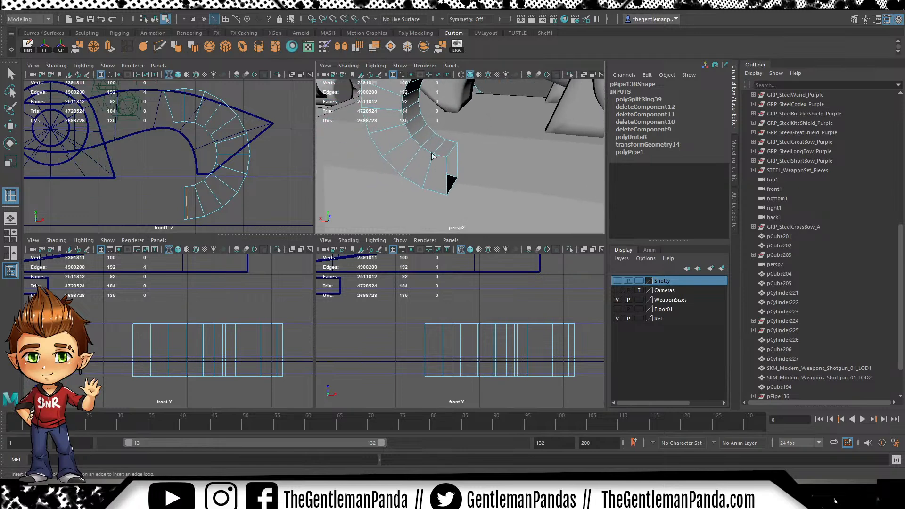
pyautogui.keyDown('alt'); pyautogui.moveTo(470, 151); pyautogui.dragTo(436, 178, button='right'); pyautogui.keyUp('alt')
pyautogui.keyDown('alt'); pyautogui.moveTo(436, 178); pyautogui.dragTo(434, 160, button='middle'); pyautogui.keyUp('alt')
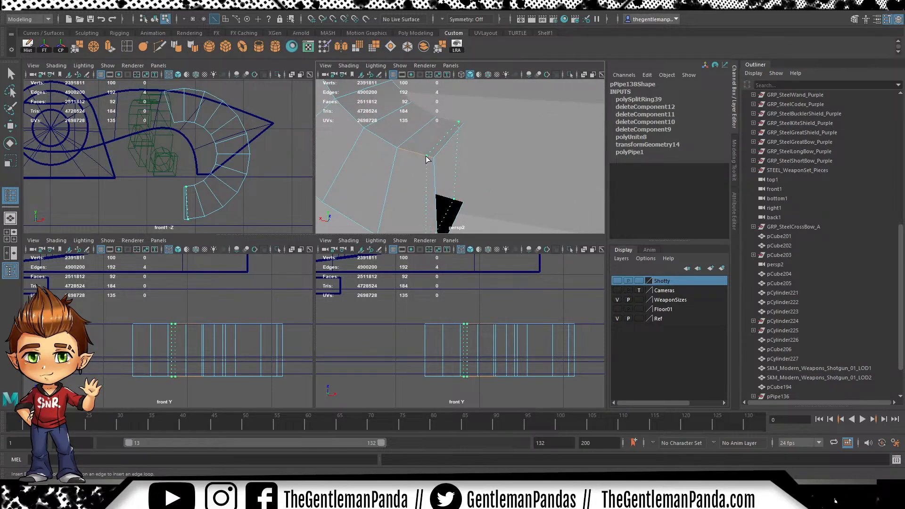
pyautogui.click(429, 159)
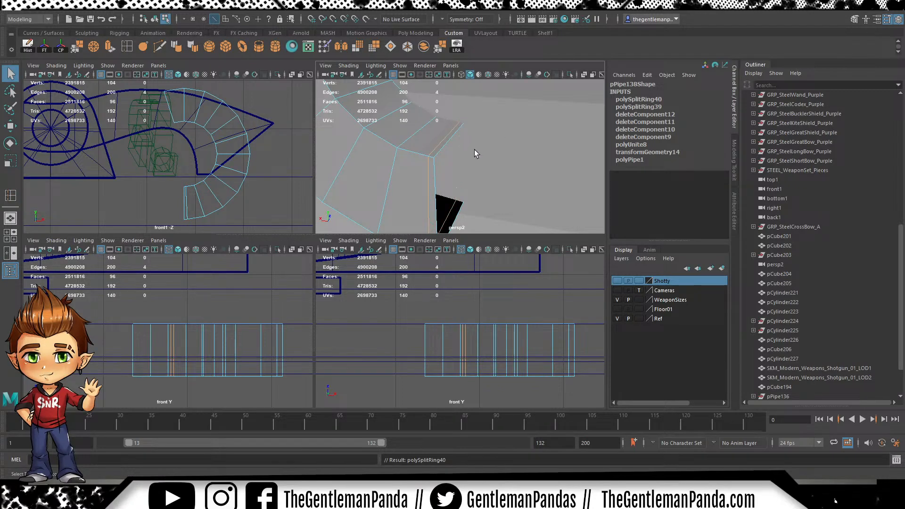
# Select the lower end vertices of both hooks and move them backwards along X to form a straight extension
pyautogui.press('space')
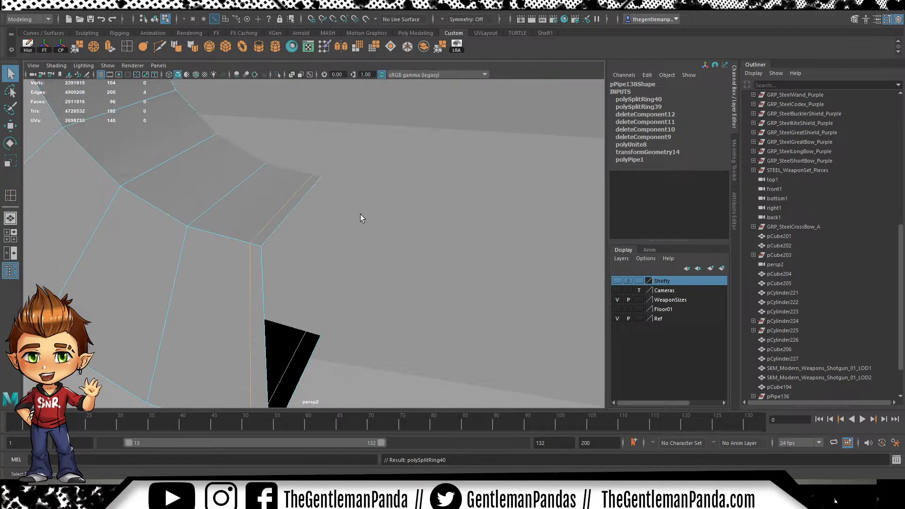
pyautogui.press('space')
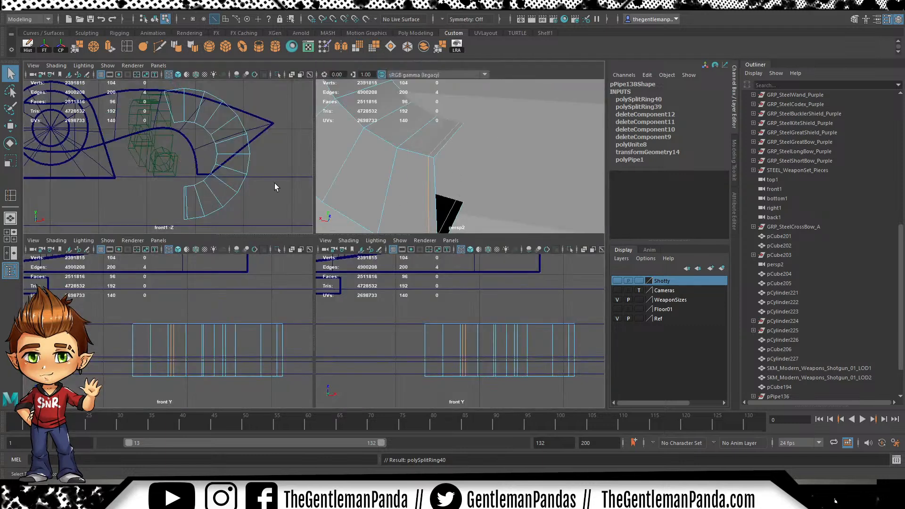
pyautogui.press('space')
pyautogui.scroll(3, 436, 337)
pyautogui.keyDown('alt'); pyautogui.moveTo(440, 343); pyautogui.dragTo(391, 167, button='middle'); pyautogui.keyUp('alt')
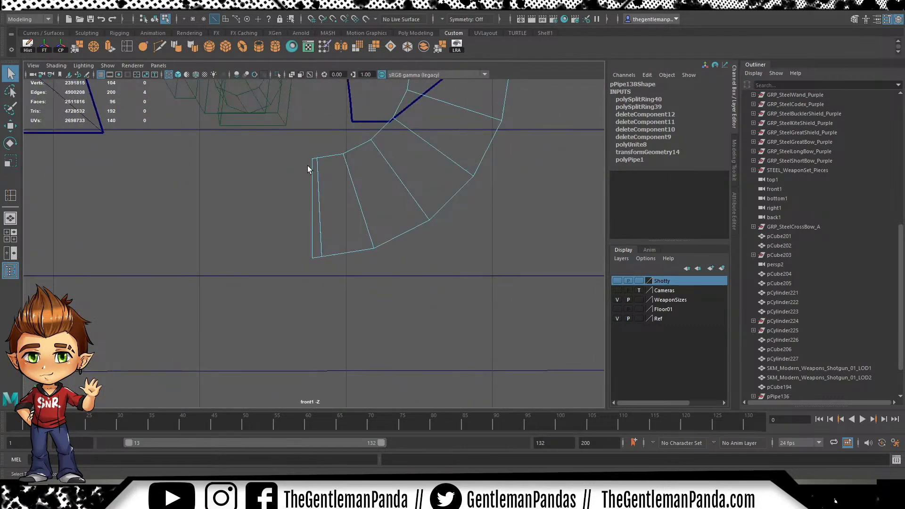
pyautogui.press('F9')
pyautogui.moveTo(281, 138); pyautogui.dragTo(303, 220)
pyautogui.moveTo(318, 269); pyautogui.dragTo(313, 269)
pyautogui.press('w')
pyautogui.keyDown('shift'); pyautogui.moveTo(400, 208); pyautogui.dragTo(227, 199); pyautogui.keyUp('shift')
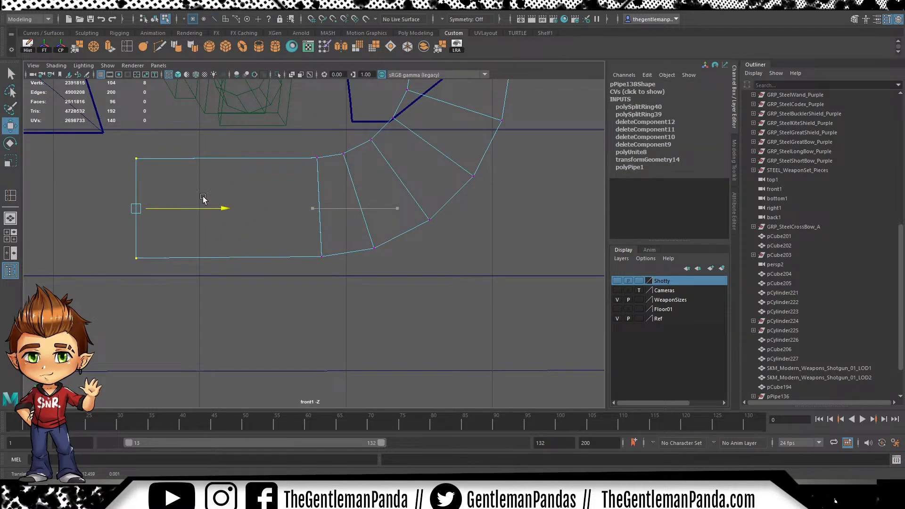
# Move the lower end vertices of both hooks further back along X to lengthen the straight extensions to below the latch pivot
pyautogui.scroll(-8, 350, 263)
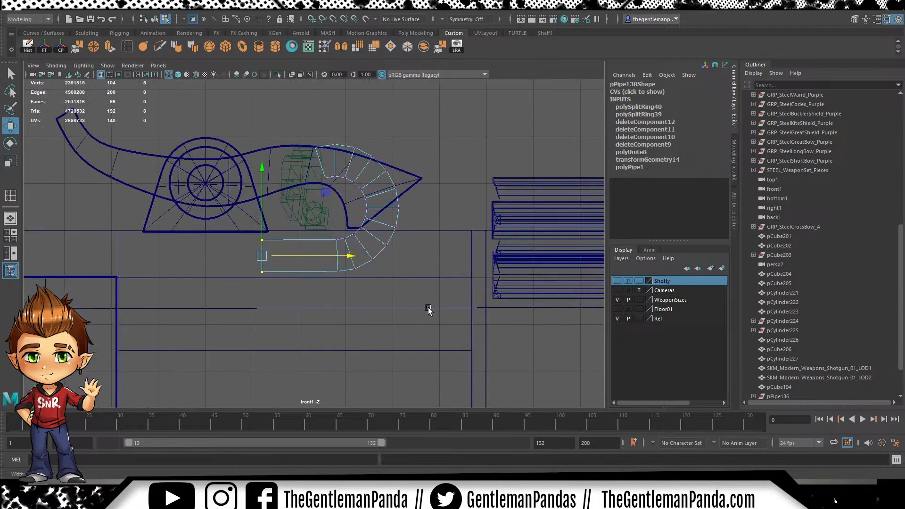
pyautogui.moveTo(351, 263); pyautogui.dragTo(264, 248)
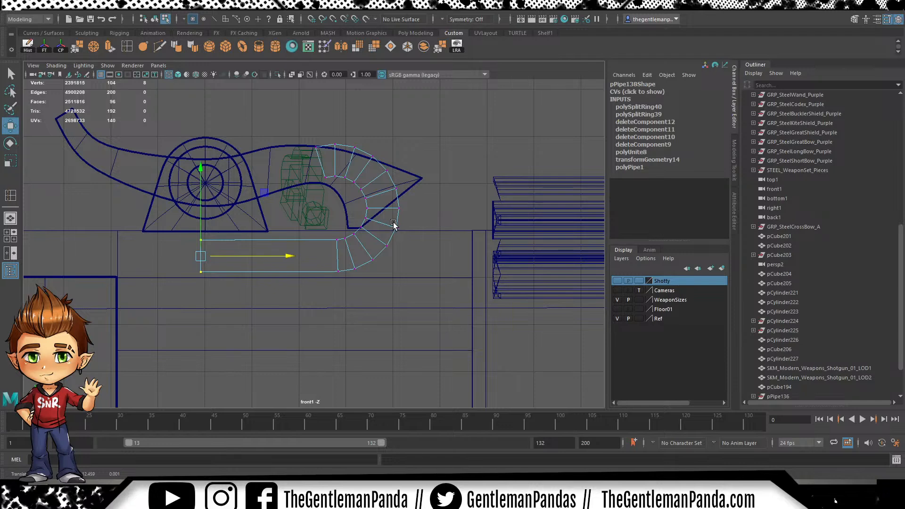
# Select the vertices of the bowstring's curved middle section and move them back along X to the latch
pyautogui.press('space')
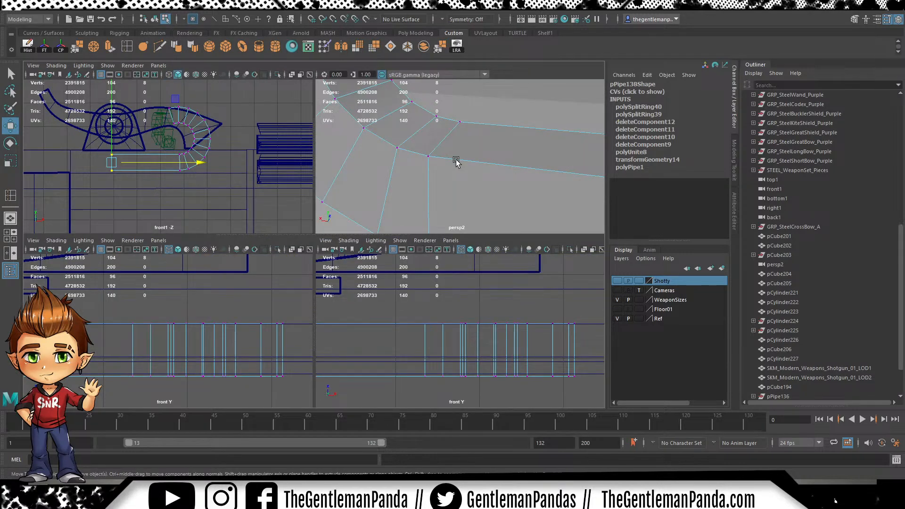
pyautogui.press('space')
pyautogui.keyDown('alt'); pyautogui.moveTo(366, 168); pyautogui.dragTo(284, 163, button='right'); pyautogui.keyUp('alt')
pyautogui.keyDown('alt'); pyautogui.moveTo(285, 164); pyautogui.dragTo(400, 204); pyautogui.keyUp('alt')
pyautogui.keyDown('alt'); pyautogui.moveTo(400, 204); pyautogui.dragTo(373, 212, button='right'); pyautogui.keyUp('alt')
pyautogui.keyDown('alt'); pyautogui.moveTo(373, 212); pyautogui.dragTo(314, 178); pyautogui.keyUp('alt')
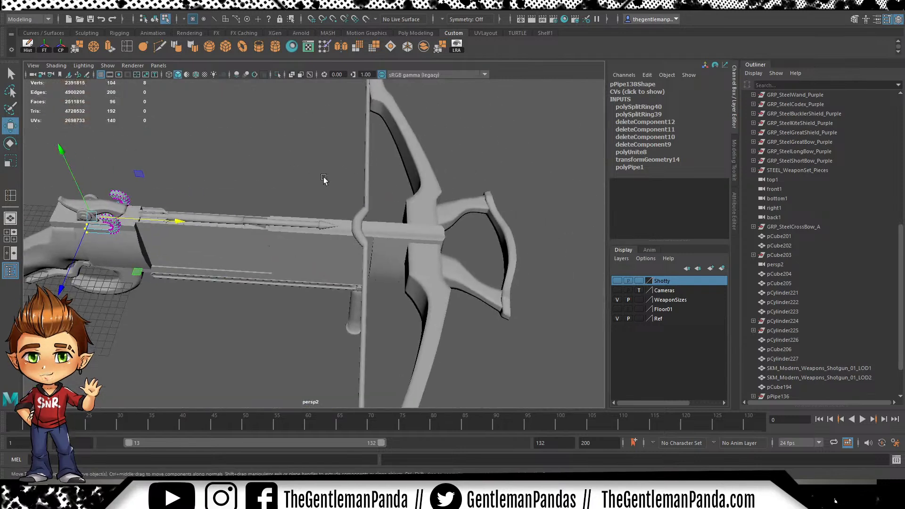
pyautogui.click(367, 197)
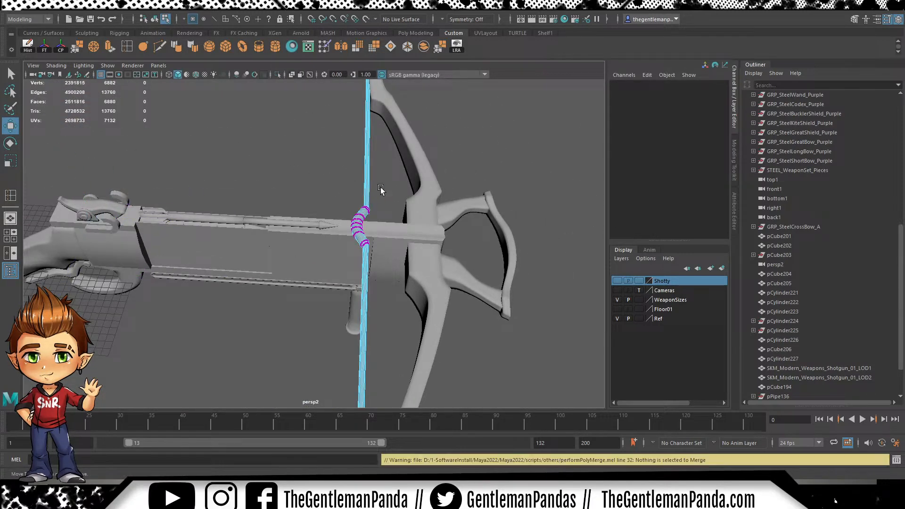
pyautogui.moveTo(340, 259); pyautogui.dragTo(344, 259)
pyautogui.moveTo(403, 228); pyautogui.dragTo(157, 221)
# Shift the bowstring's middle vertices slightly forward along X so they sit in the notch beneath the latch
pyautogui.press('f')
pyautogui.keyDown('alt'); pyautogui.moveTo(399, 249); pyautogui.dragTo(406, 226); pyautogui.keyUp('alt')
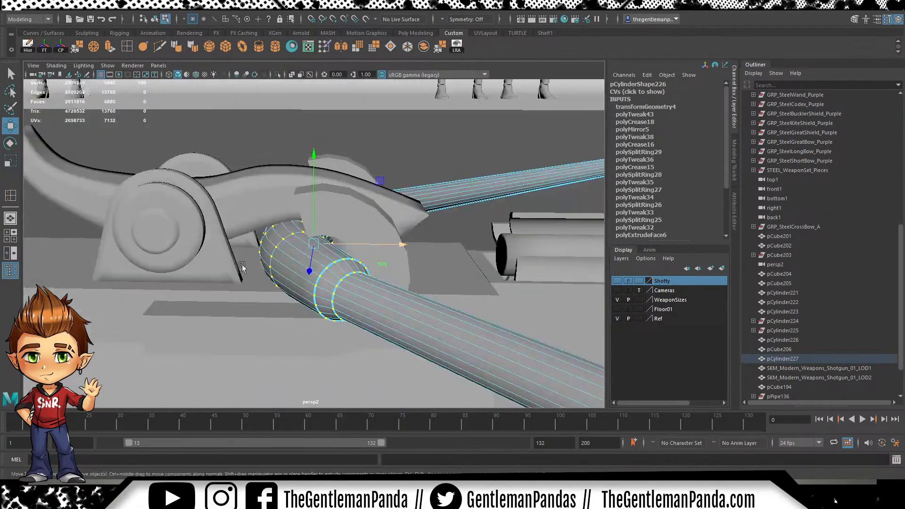
pyautogui.keyDown('alt'); pyautogui.moveTo(319, 250); pyautogui.dragTo(456, 265, button='right'); pyautogui.keyUp('alt')
pyautogui.moveTo(456, 265)
pyautogui.keyDown('alt'); pyautogui.mouseDown()
pyautogui.moveTo(420, 259)
pyautogui.moveTo(450, 267)
pyautogui.mouseUp(); pyautogui.keyUp('alt')
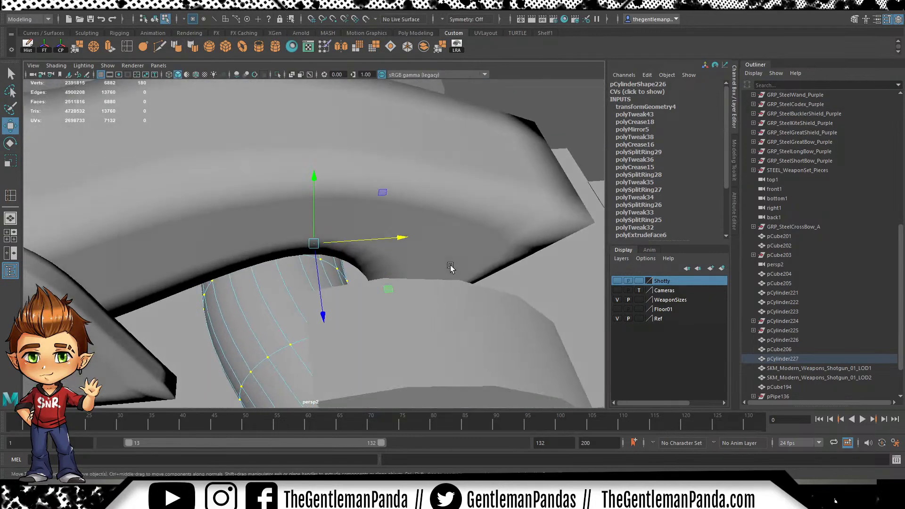
pyautogui.moveTo(395, 236); pyautogui.dragTo(435, 249)
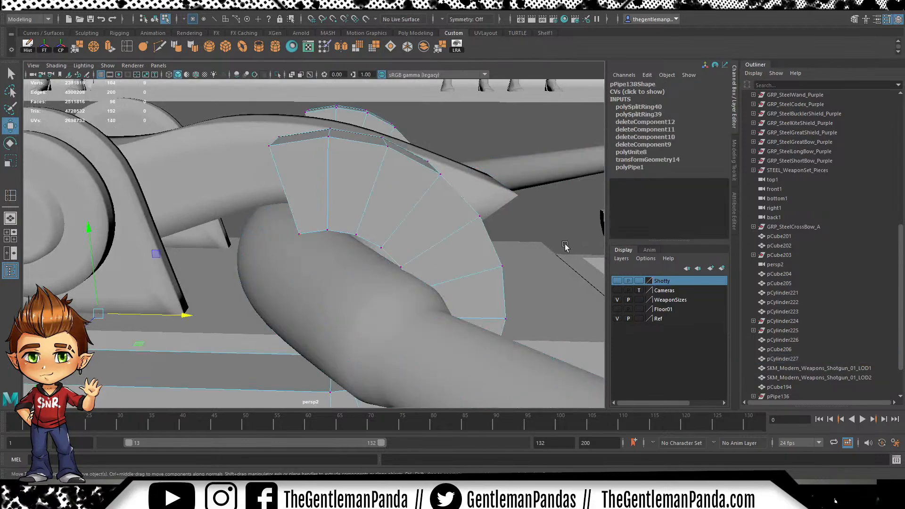
# Return the paired hooks to object selection and nudge them forward to a Translate X of 0.013
pyautogui.keyDown('alt'); pyautogui.moveTo(565, 246); pyautogui.dragTo(419, 174, button='right'); pyautogui.keyUp('alt')
pyautogui.keyDown('alt'); pyautogui.moveTo(420, 174); pyautogui.dragTo(453, 210); pyautogui.keyUp('alt')
pyautogui.keyDown('alt'); pyautogui.moveTo(254, 180); pyautogui.dragTo(318, 151); pyautogui.keyUp('alt')
pyautogui.keyDown('alt'); pyautogui.moveTo(466, 157); pyautogui.dragTo(335, 182); pyautogui.keyUp('alt')
pyautogui.keyDown('alt'); pyautogui.moveTo(203, 175); pyautogui.dragTo(214, 186); pyautogui.keyUp('alt')
pyautogui.keyDown('alt'); pyautogui.moveTo(214, 186); pyautogui.dragTo(388, 301, button='right'); pyautogui.keyUp('alt')
pyautogui.keyDown('alt'); pyautogui.moveTo(388, 300); pyautogui.dragTo(229, 286); pyautogui.keyUp('alt')
pyautogui.moveTo(254, 257); pyautogui.dragTo(290, 262)
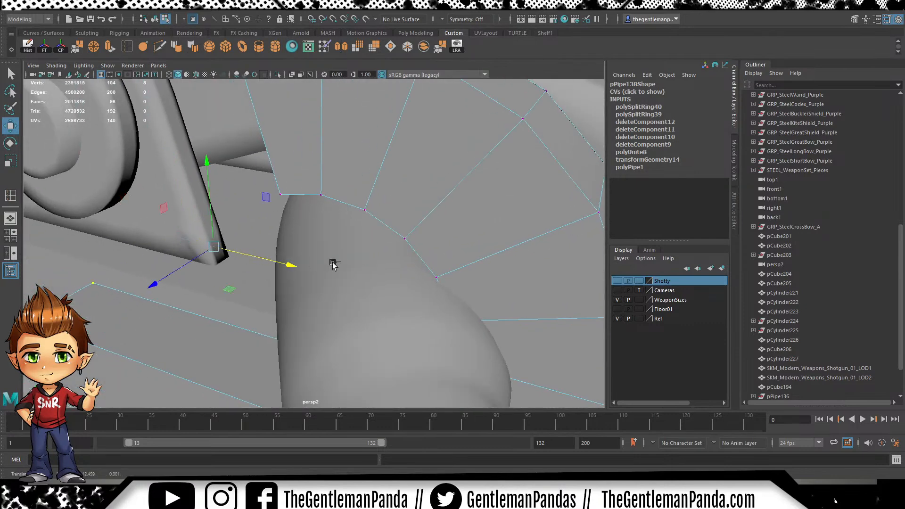
pyautogui.press('F8')
pyautogui.moveTo(525, 210); pyautogui.dragTo(534, 195)
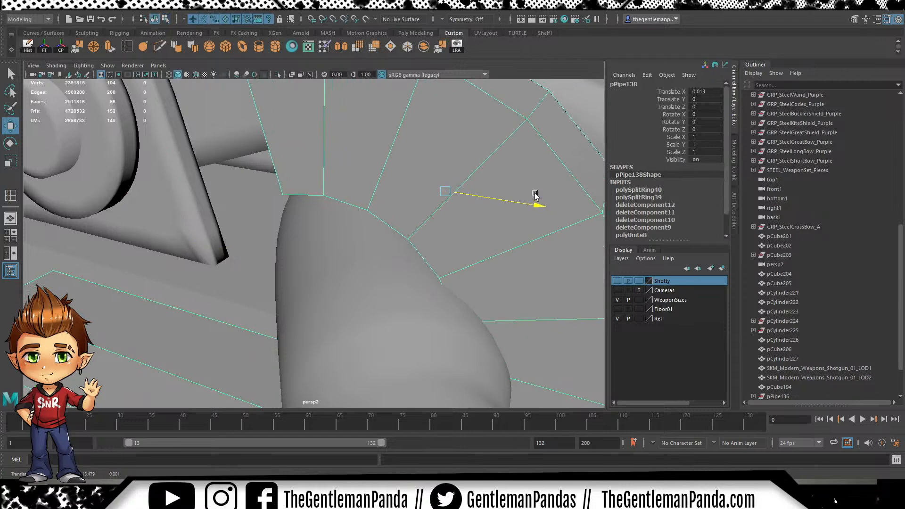
pyautogui.keyDown('alt'); pyautogui.moveTo(534, 194); pyautogui.dragTo(370, 238, button='right'); pyautogui.keyUp('alt')
pyautogui.keyDown('alt'); pyautogui.moveTo(370, 239); pyautogui.dragTo(413, 204); pyautogui.keyUp('alt')
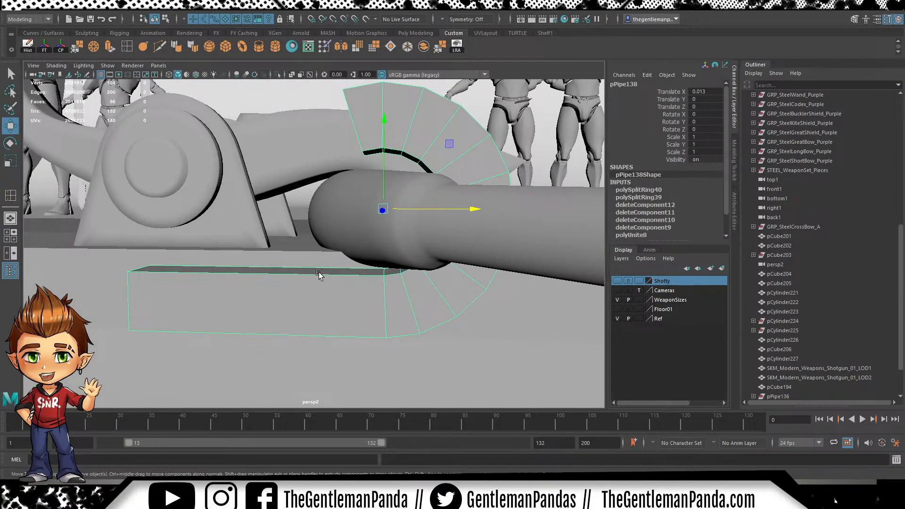
# Move the paired hooks back to a Translate X of -0.538, then slightly forward, fitting their curve around the drawn bowstring
pyautogui.press('space')
pyautogui.press('space')
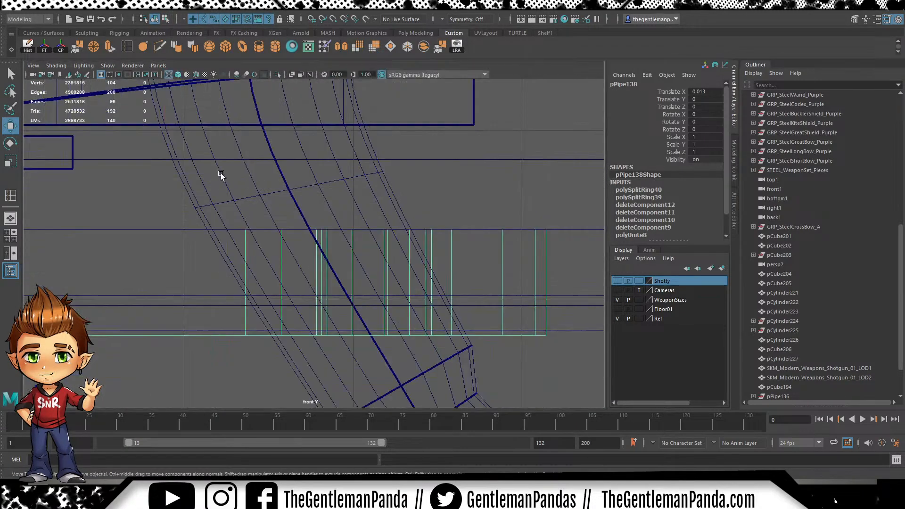
pyautogui.press('space')
pyautogui.press('space')
pyautogui.keyDown('alt'); pyautogui.moveTo(368, 208); pyautogui.dragTo(431, 216, button='right'); pyautogui.keyUp('alt')
pyautogui.keyDown('alt'); pyautogui.moveTo(430, 217); pyautogui.dragTo(412, 244, button='middle'); pyautogui.keyUp('alt')
pyautogui.keyDown('alt'); pyautogui.moveTo(413, 244); pyautogui.dragTo(525, 176, button='right'); pyautogui.keyUp('alt')
pyautogui.keyDown('alt'); pyautogui.moveTo(524, 175); pyautogui.dragTo(509, 204, button='middle'); pyautogui.keyUp('alt')
pyautogui.keyDown('alt'); pyautogui.moveTo(264, 191); pyautogui.dragTo(415, 209, button='right'); pyautogui.keyUp('alt')
pyautogui.moveTo(441, 209); pyautogui.dragTo(336, 221)
pyautogui.keyDown('alt'); pyautogui.moveTo(336, 222); pyautogui.dragTo(24, 205, button='right'); pyautogui.keyUp('alt')
pyautogui.keyDown('alt'); pyautogui.moveTo(264, 266); pyautogui.dragTo(499, 284, button='right'); pyautogui.keyUp('alt')
pyautogui.keyDown('alt'); pyautogui.moveTo(216, 223); pyautogui.dragTo(320, 237, button='right'); pyautogui.keyUp('alt')
pyautogui.keyDown('alt'); pyautogui.moveTo(321, 238); pyautogui.dragTo(329, 240, button='middle'); pyautogui.keyUp('alt')
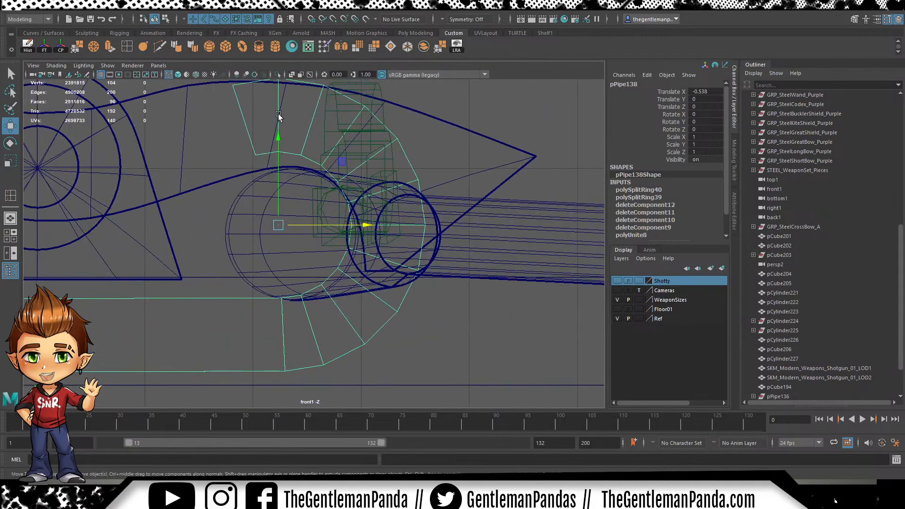
pyautogui.moveTo(366, 230); pyautogui.dragTo(397, 230)
# Shorten the hooks' straight lower extensions by moving their end vertices forward along X
pyautogui.keyDown('alt'); pyautogui.moveTo(504, 253); pyautogui.dragTo(361, 209, button='right'); pyautogui.keyUp('alt')
pyautogui.keyDown('alt'); pyautogui.moveTo(361, 209); pyautogui.dragTo(349, 202, button='middle'); pyautogui.keyUp('alt')
pyautogui.keyDown('alt'); pyautogui.moveTo(325, 232); pyautogui.dragTo(372, 238, button='right'); pyautogui.keyUp('alt')
pyautogui.keyDown('alt'); pyautogui.moveTo(199, 239); pyautogui.dragTo(274, 242, button='middle'); pyautogui.keyUp('alt')
pyautogui.keyDown('alt'); pyautogui.moveTo(257, 255); pyautogui.dragTo(279, 295, button='right'); pyautogui.keyUp('alt')
pyautogui.moveTo(257, 227); pyautogui.dragTo(160, 225, button='right')
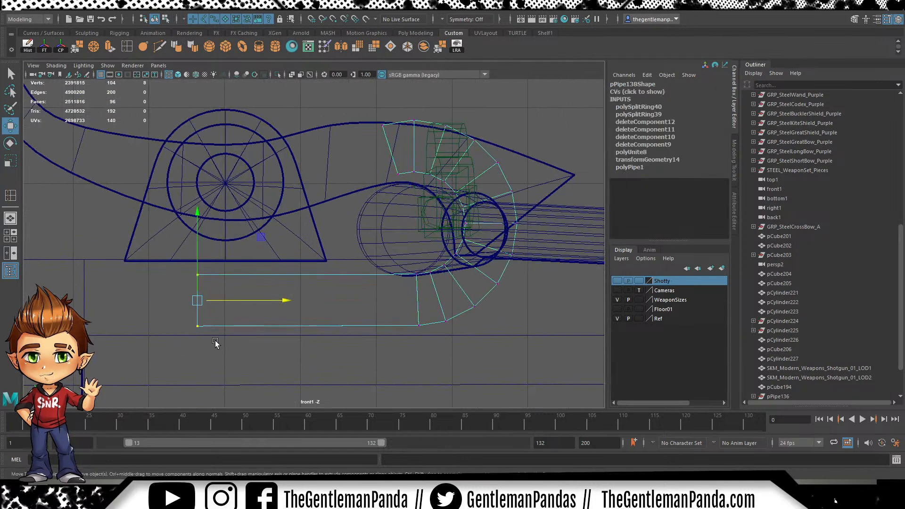
pyautogui.moveTo(262, 301); pyautogui.dragTo(284, 304)
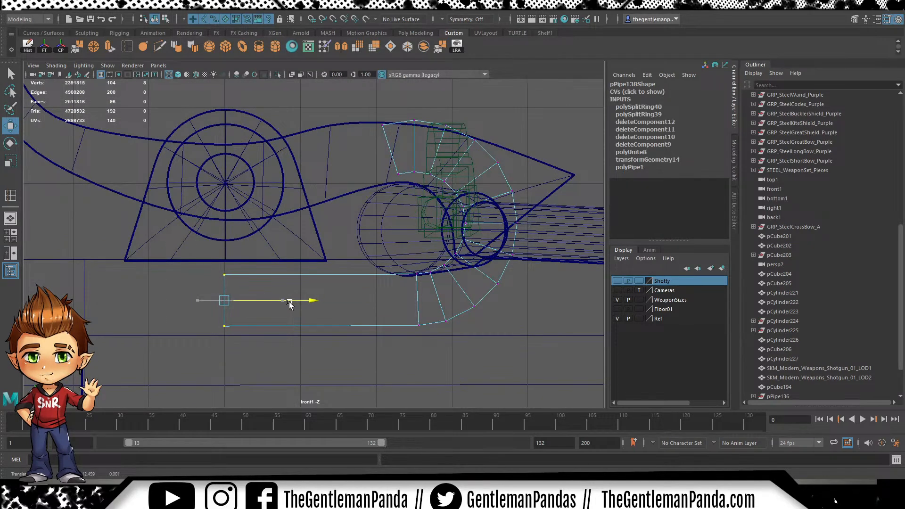
# Select the four border edges at the near hook's lower open end and close it with Fill Hole
pyautogui.press('space')
pyautogui.press('space')
pyautogui.keyDown('alt'); pyautogui.moveTo(488, 179); pyautogui.dragTo(438, 202); pyautogui.keyUp('alt')
pyautogui.keyDown('alt'); pyautogui.moveTo(438, 203); pyautogui.dragTo(309, 199, button='right'); pyautogui.keyUp('alt')
pyautogui.keyDown('alt'); pyautogui.moveTo(310, 199); pyautogui.dragTo(315, 279); pyautogui.keyUp('alt')
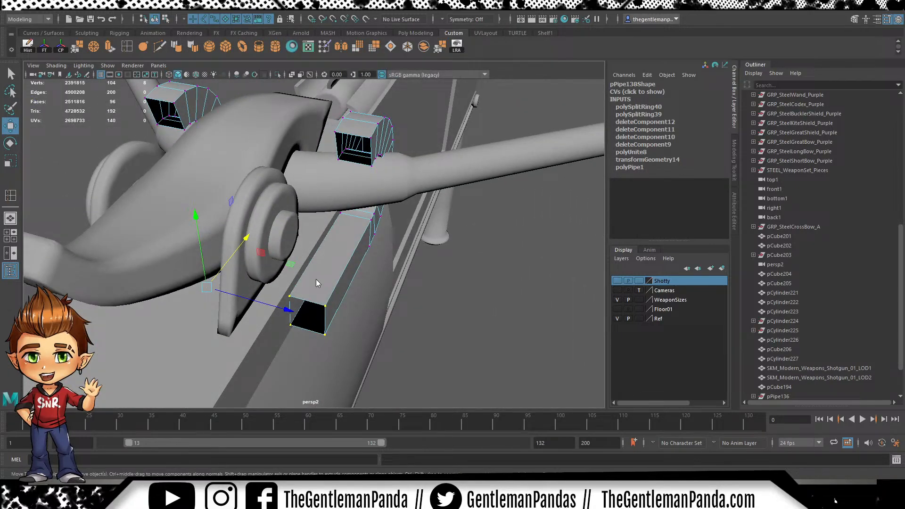
pyautogui.press('F11')
pyautogui.click(309, 300)
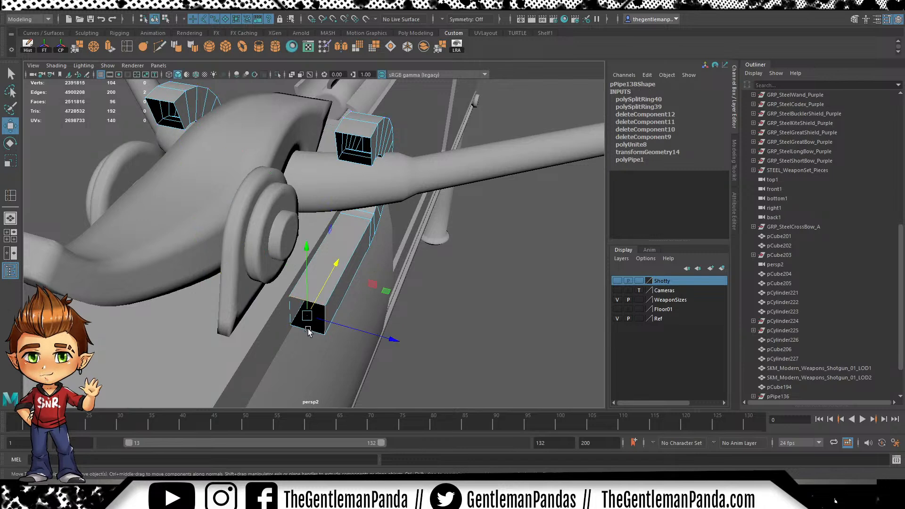
pyautogui.keyDown('alt'); pyautogui.moveTo(352, 256); pyautogui.dragTo(299, 276); pyautogui.keyUp('alt')
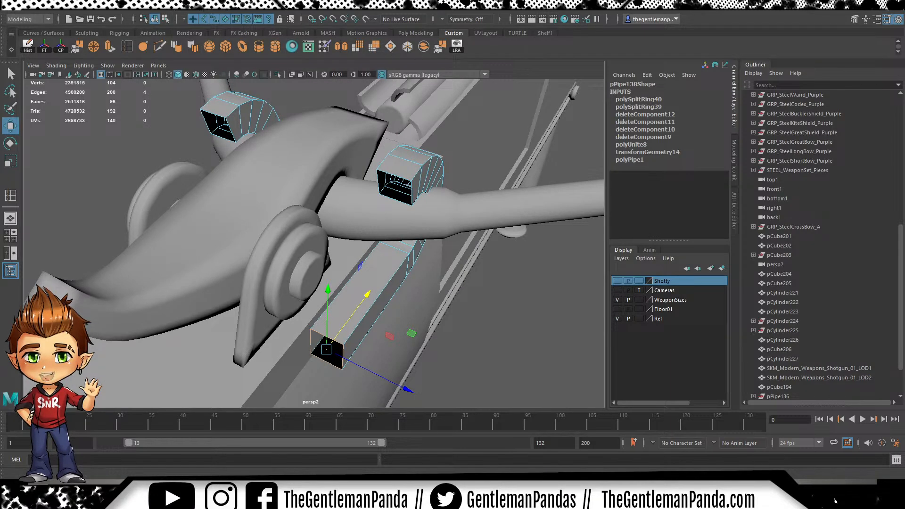
pyautogui.click(176, 8)
pyautogui.click(193, 75)
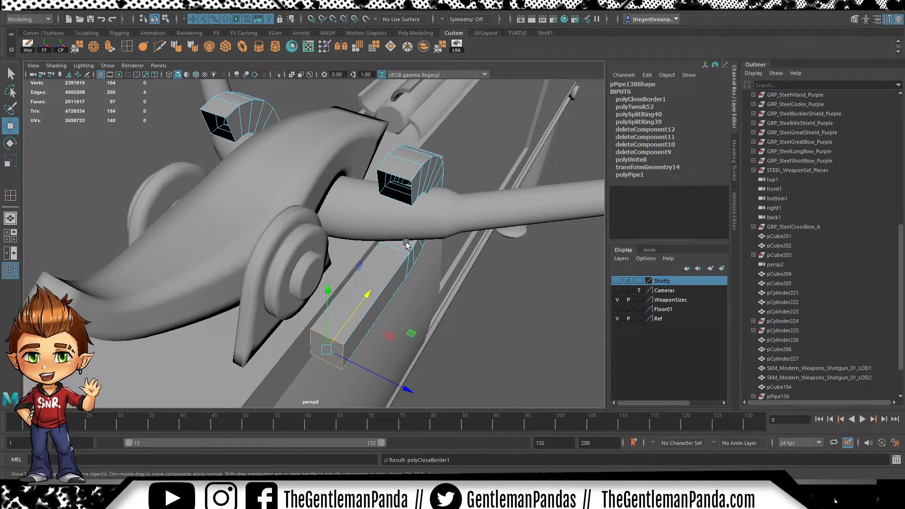
# Select the four border edges at the same hook's upper open end and close it with Fill Hole
pyautogui.keyDown('alt'); pyautogui.moveTo(332, 198); pyautogui.dragTo(416, 185, button='right'); pyautogui.keyUp('alt')
pyautogui.keyDown('alt'); pyautogui.moveTo(416, 185); pyautogui.dragTo(357, 235, button='middle'); pyautogui.keyUp('alt')
pyautogui.keyDown('alt'); pyautogui.moveTo(297, 217); pyautogui.dragTo(430, 227, button='right'); pyautogui.keyUp('alt')
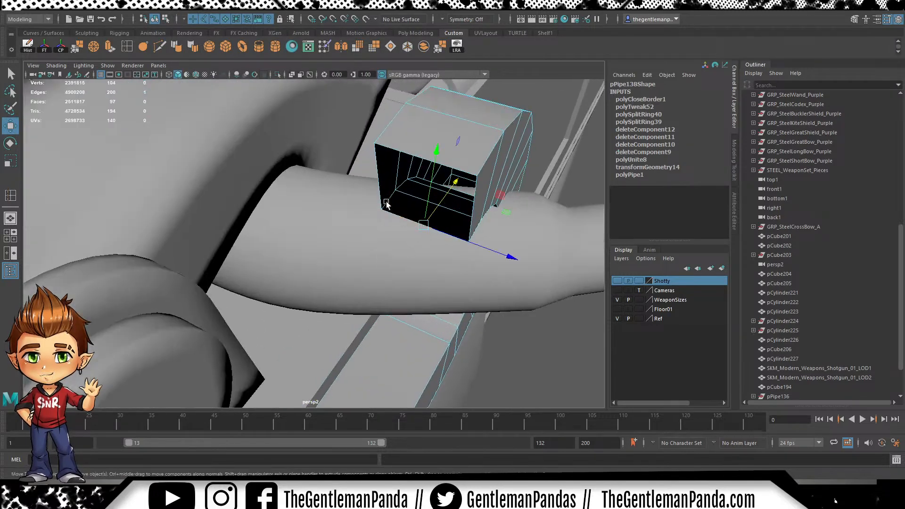
pyautogui.click(376, 175)
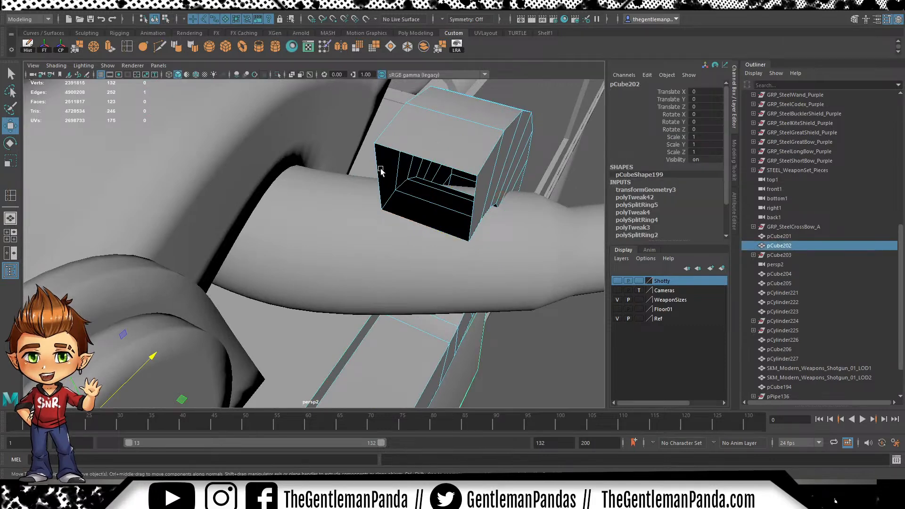
pyautogui.click(377, 167)
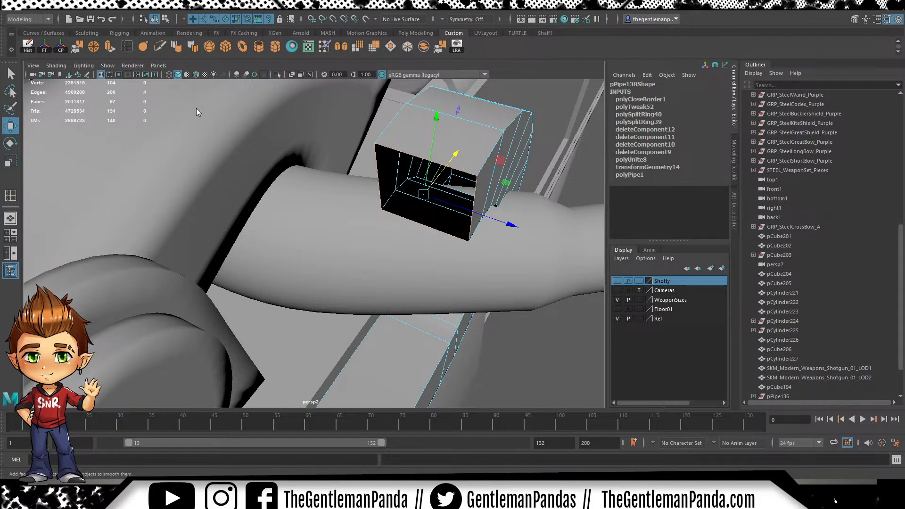
pyautogui.click(190, 75)
# Cap the opposite hook's upper open end with Fill Hole and remove an unneeded tool from the Custom shelf
pyautogui.keyDown('alt'); pyautogui.moveTo(330, 245); pyautogui.dragTo(309, 202); pyautogui.keyUp('alt')
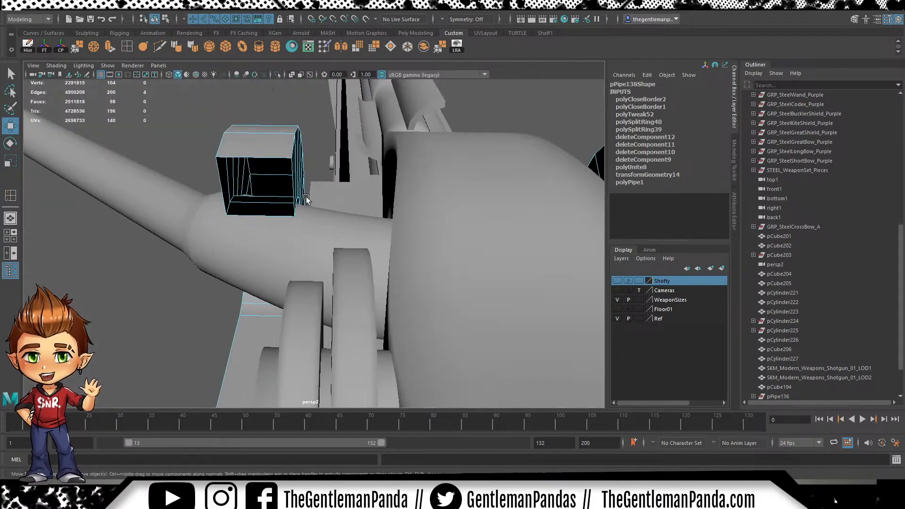
pyautogui.keyDown('alt'); pyautogui.moveTo(309, 202); pyautogui.dragTo(357, 283, button='middle'); pyautogui.keyUp('alt')
pyautogui.keyDown('alt'); pyautogui.moveTo(357, 283); pyautogui.dragTo(495, 295, button='right'); pyautogui.keyUp('alt')
pyautogui.keyDown('alt'); pyautogui.moveTo(495, 294); pyautogui.dragTo(365, 304); pyautogui.keyUp('alt')
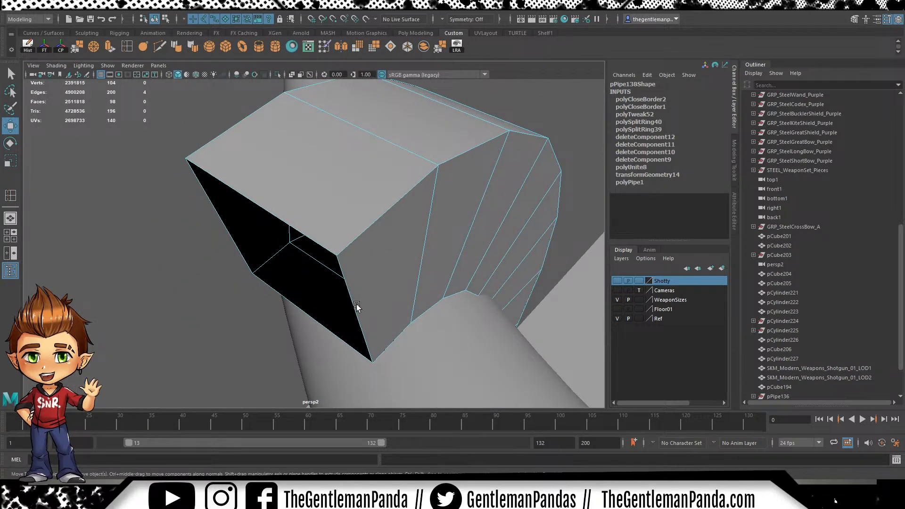
pyautogui.click(354, 294)
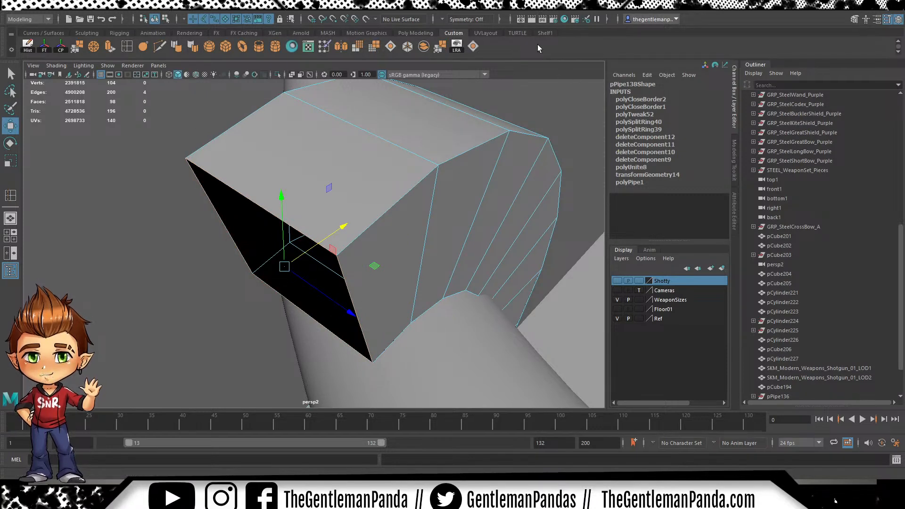
pyautogui.click(477, 44)
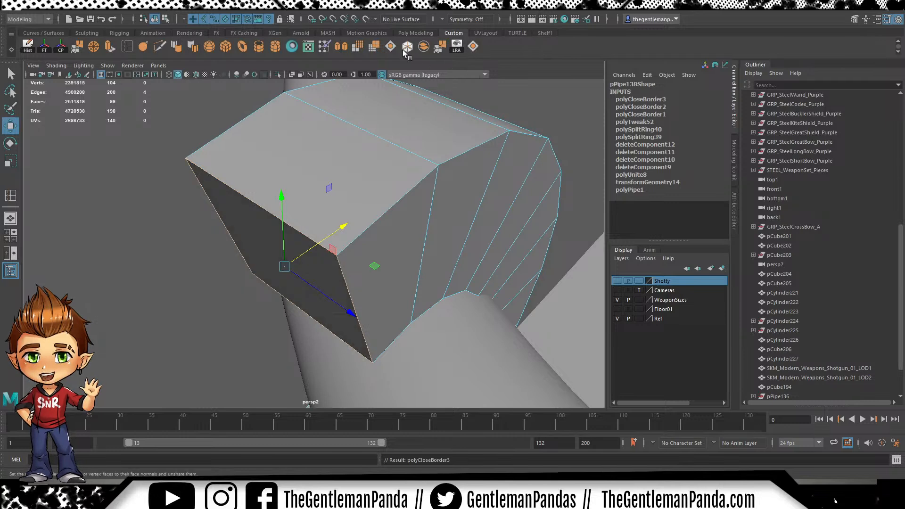
pyautogui.click(423, 85)
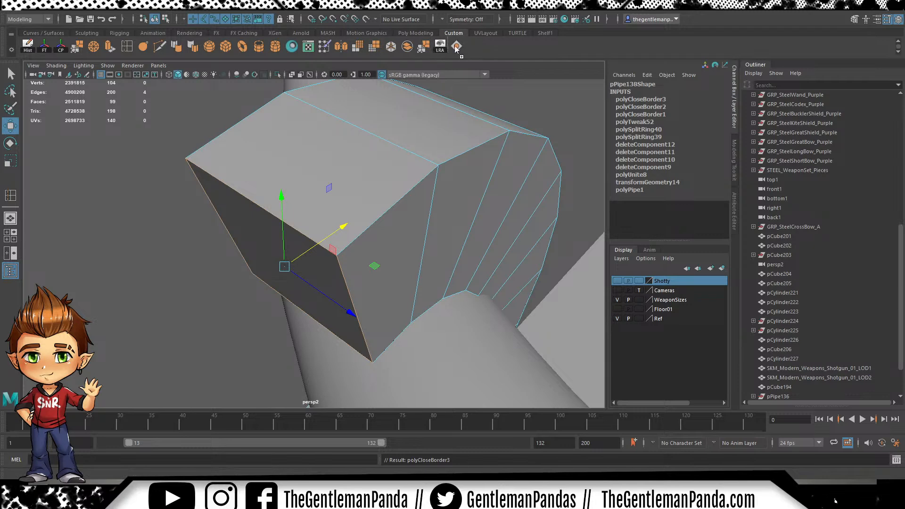
# Extrude the inner vertical edge of the opposite hook's lower open end along Z across the opening
pyautogui.scroll(-5, 333, 161)
pyautogui.keyDown('alt'); pyautogui.moveTo(339, 304); pyautogui.dragTo(406, 60); pyautogui.keyUp('alt')
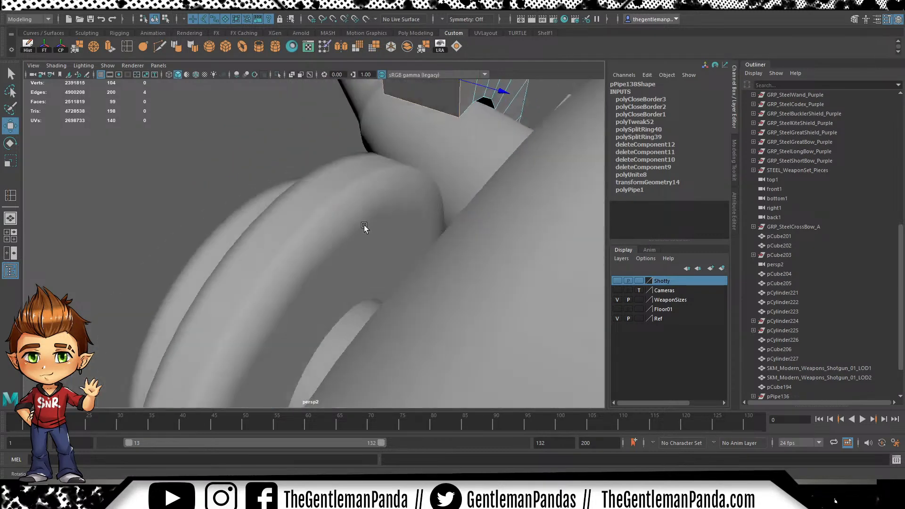
pyautogui.keyDown('alt'); pyautogui.moveTo(406, 60); pyautogui.dragTo(339, 215, button='right'); pyautogui.keyUp('alt')
pyautogui.keyDown('alt'); pyautogui.moveTo(339, 215); pyautogui.dragTo(235, 259); pyautogui.keyUp('alt')
pyautogui.keyDown('alt'); pyautogui.moveTo(234, 259); pyautogui.dragTo(390, 254, button='right'); pyautogui.keyUp('alt')
pyautogui.click(390, 236)
pyautogui.hotkey('ctrl', 'z')
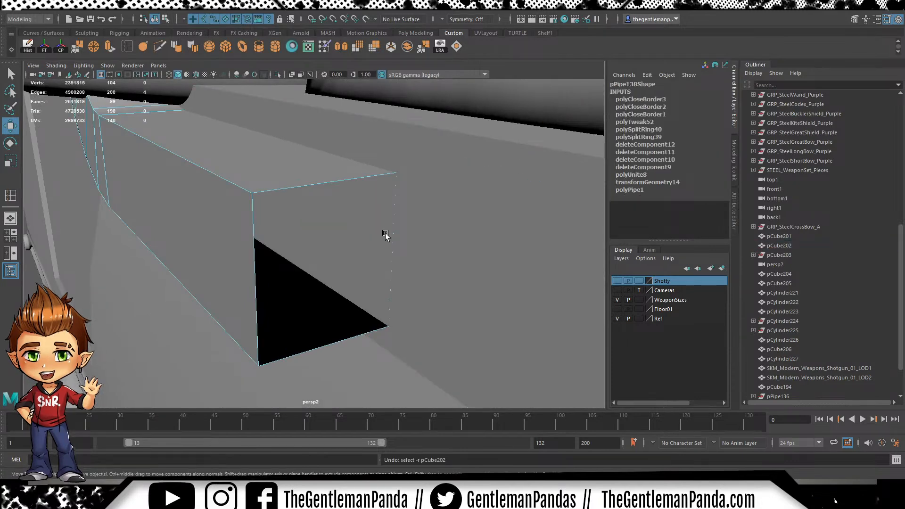
pyautogui.keyDown('alt'); pyautogui.moveTo(515, 233); pyautogui.dragTo(432, 264); pyautogui.keyUp('alt')
pyautogui.press('w')
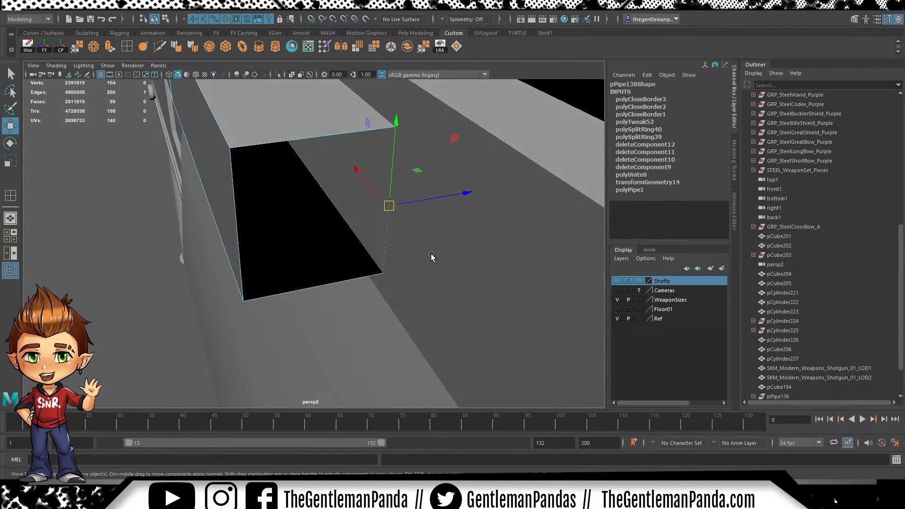
pyautogui.hotkey('ctrl', 'e')
pyautogui.moveTo(465, 194); pyautogui.dragTo(329, 202)
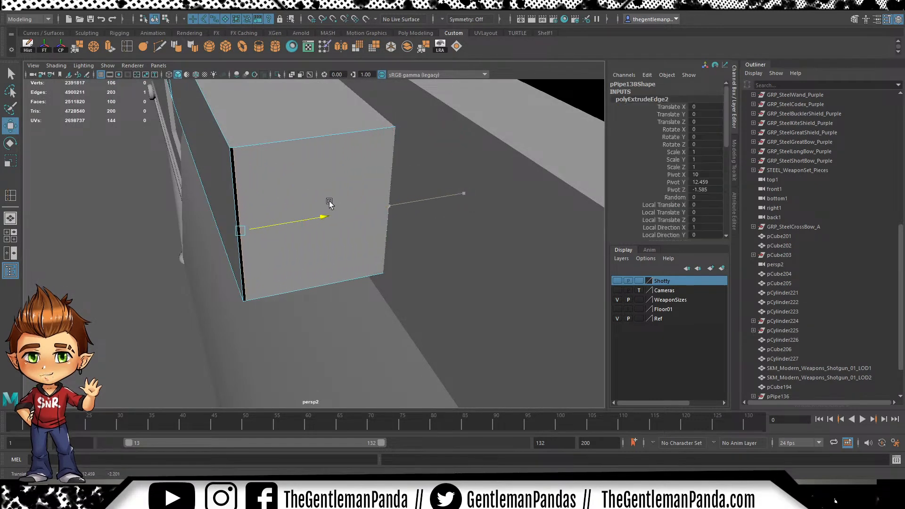
# Snap the extruded edge's upper and lower vertices onto the hook's outer corner vertices to close the remaining gap
pyautogui.moveTo(234, 161); pyautogui.dragTo(142, 167, button='right')
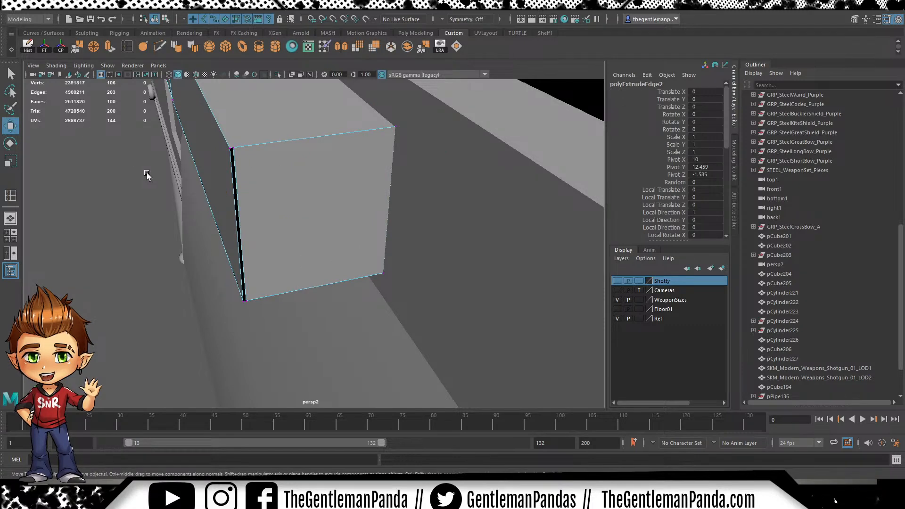
pyautogui.keyDown('alt'); pyautogui.moveTo(142, 167); pyautogui.dragTo(178, 225, button='middle'); pyautogui.keyUp('alt')
pyautogui.keyDown('alt'); pyautogui.moveTo(215, 187); pyautogui.dragTo(239, 215, button='middle'); pyautogui.keyUp('alt')
pyautogui.keyDown('alt'); pyautogui.moveTo(327, 303); pyautogui.dragTo(315, 279, button='middle'); pyautogui.keyUp('alt')
pyautogui.keyDown('alt'); pyautogui.moveTo(314, 279); pyautogui.dragTo(383, 335, button='right'); pyautogui.keyUp('alt')
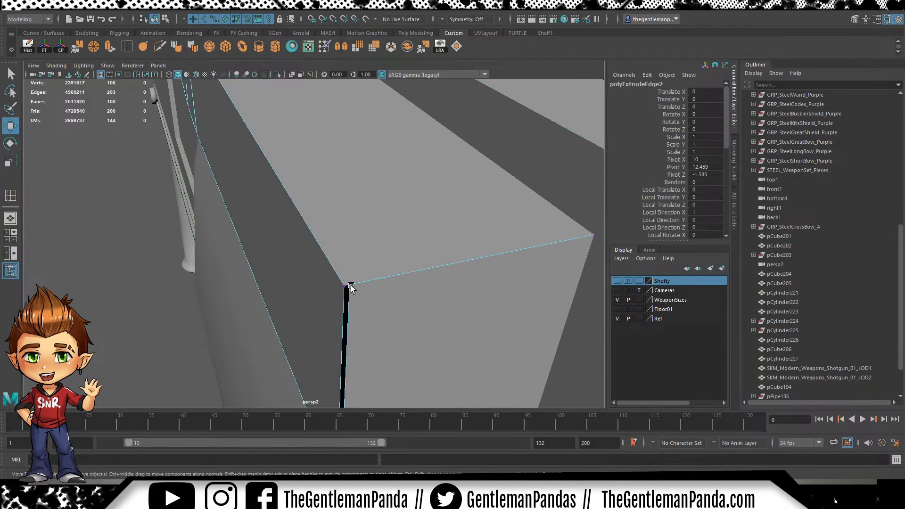
pyautogui.click(349, 284)
pyautogui.keyDown('alt'); pyautogui.moveTo(364, 300); pyautogui.dragTo(340, 283, button='middle'); pyautogui.keyUp('alt')
pyautogui.press('v')
pyautogui.moveTo(322, 267); pyautogui.dragTo(318, 269)
pyautogui.keyDown('alt'); pyautogui.moveTo(364, 370); pyautogui.dragTo(349, 185, button='middle'); pyautogui.keyUp('alt')
pyautogui.press('v')
pyautogui.moveTo(317, 331); pyautogui.dragTo(305, 329)
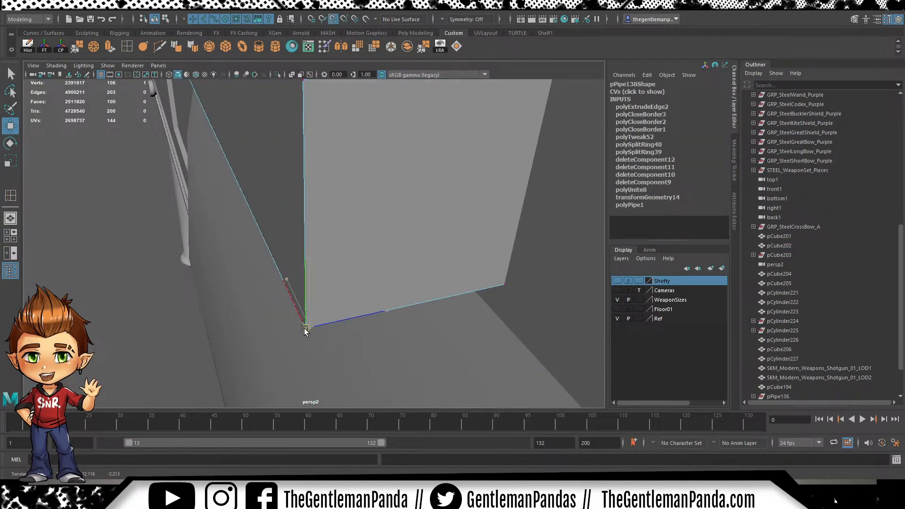
pyautogui.keyDown('alt'); pyautogui.moveTo(334, 148); pyautogui.dragTo(344, 243, button='middle'); pyautogui.keyUp('alt')
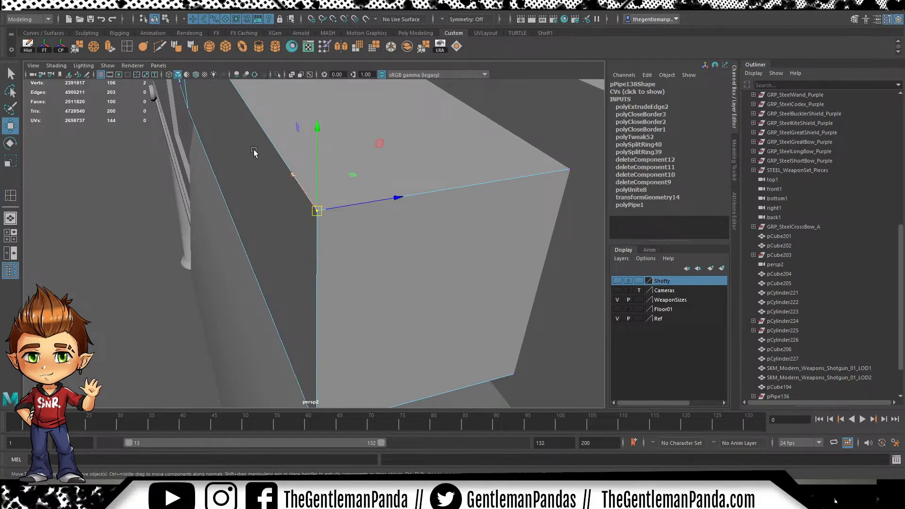
# Merge the overlapping upper and lower corner vertices at the hook's lower open end and return to object selection
pyautogui.keyDown('alt'); pyautogui.moveTo(379, 200); pyautogui.dragTo(347, 214, button='right'); pyautogui.keyUp('alt')
pyautogui.keyDown('alt'); pyautogui.moveTo(361, 244); pyautogui.dragTo(351, 249); pyautogui.keyUp('alt')
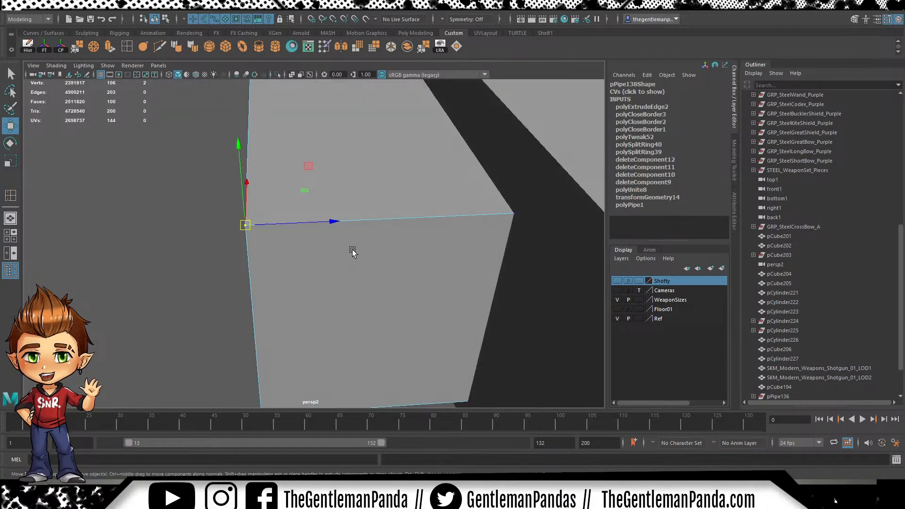
pyautogui.press('4')
pyautogui.moveTo(295, 272)
pyautogui.keyDown('alt'); pyautogui.mouseDown()
pyautogui.moveTo(284, 262)
pyautogui.moveTo(293, 261)
pyautogui.mouseUp(); pyautogui.keyUp('alt')
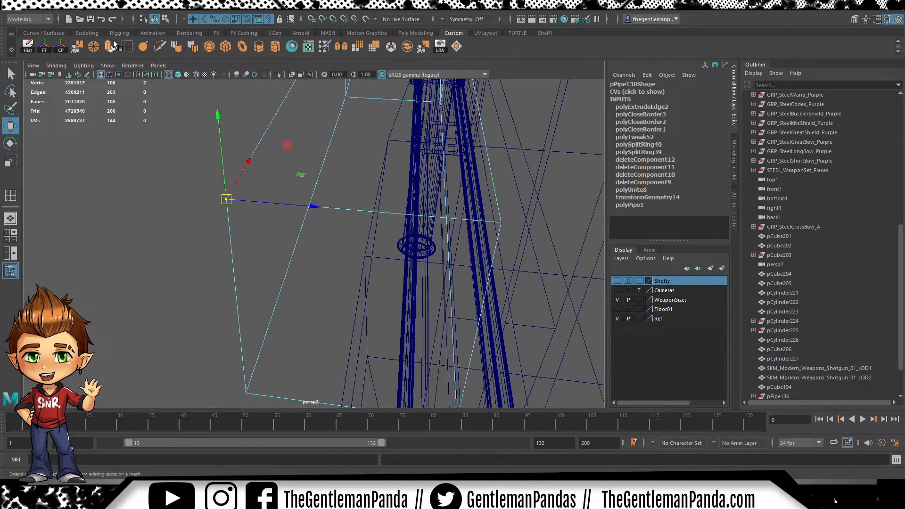
pyautogui.click(95, 47)
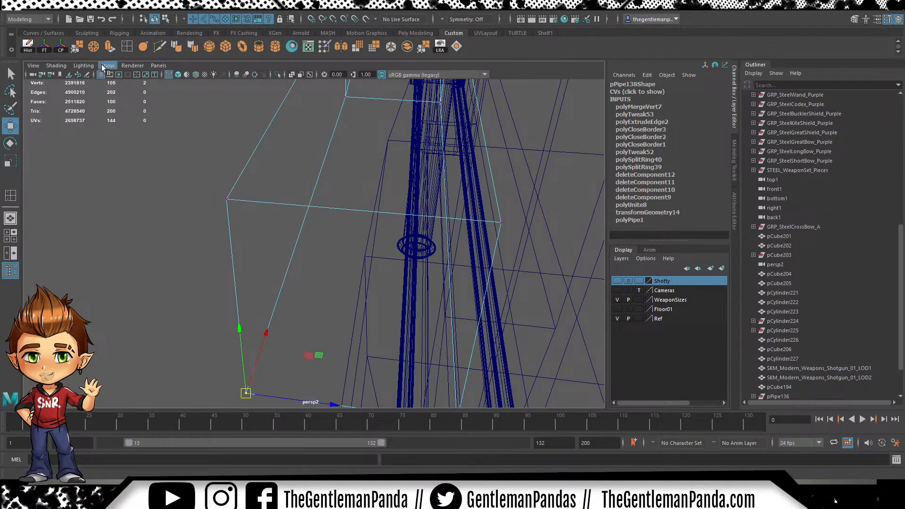
pyautogui.click(95, 51)
pyautogui.keyDown('alt'); pyautogui.moveTo(227, 224); pyautogui.dragTo(247, 209); pyautogui.keyUp('alt')
pyautogui.moveTo(247, 210); pyautogui.dragTo(276, 188, button='right')
pyautogui.click(211, 194)
pyautogui.press('5')
# Delete the construction history of the paired hook object and freeze its transformations
pyautogui.scroll(-8, 231, 199)
pyautogui.moveTo(258, 208)
pyautogui.keyDown('alt'); pyautogui.mouseDown()
pyautogui.moveTo(171, 215)
pyautogui.moveTo(366, 226)
pyautogui.moveTo(428, 184)
pyautogui.mouseUp(); pyautogui.keyUp('alt')
pyautogui.keyDown('alt'); pyautogui.moveTo(428, 184); pyautogui.dragTo(234, 234, button='middle'); pyautogui.keyUp('alt')
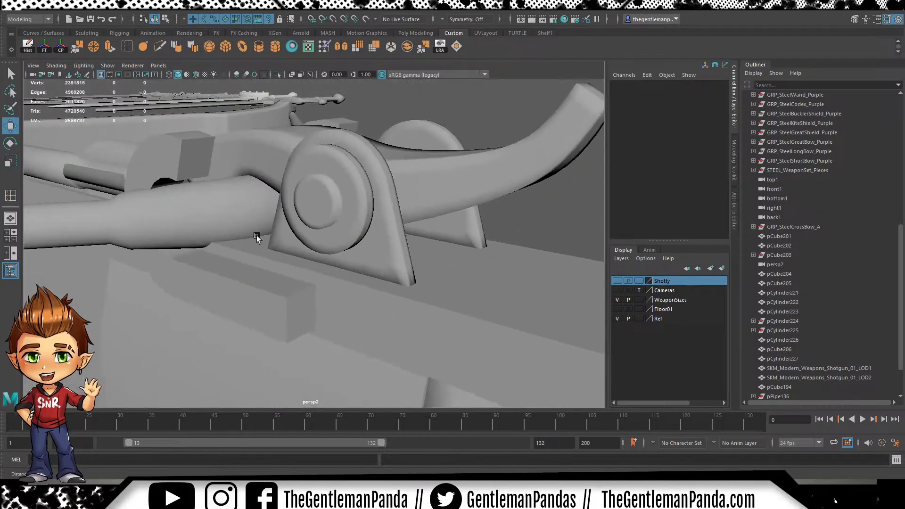
pyautogui.keyDown('alt'); pyautogui.moveTo(234, 234); pyautogui.dragTo(345, 277, button='right'); pyautogui.keyUp('alt')
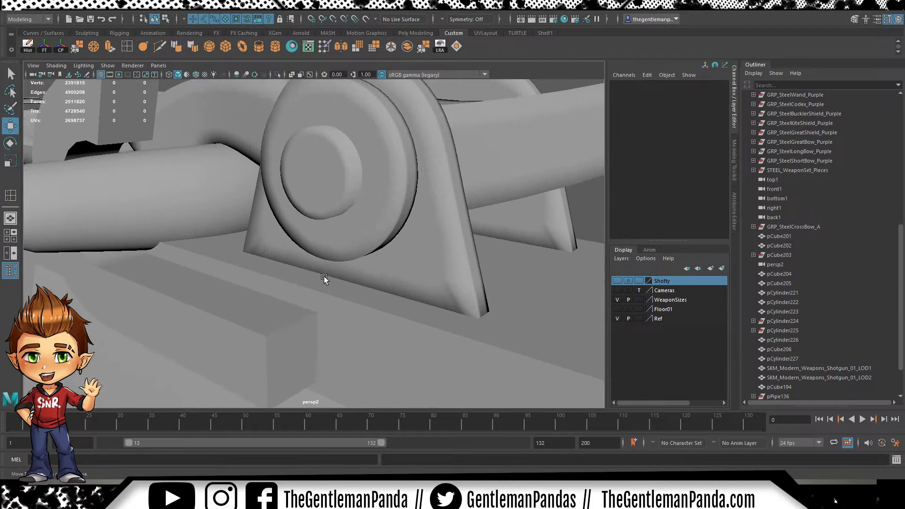
pyautogui.keyDown('alt'); pyautogui.moveTo(294, 298); pyautogui.dragTo(357, 248, button='right'); pyautogui.keyUp('alt')
pyautogui.keyDown('alt'); pyautogui.moveTo(357, 247); pyautogui.dragTo(408, 250); pyautogui.keyUp('alt')
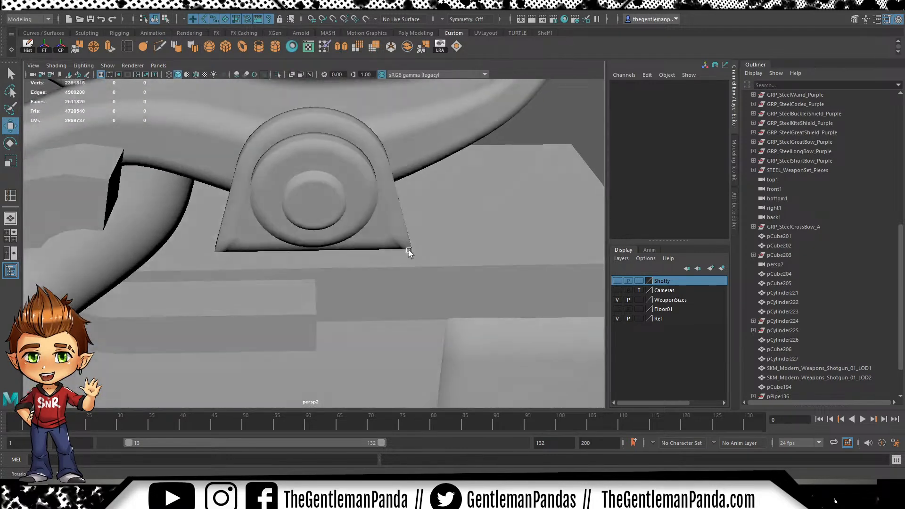
pyautogui.keyDown('alt'); pyautogui.moveTo(408, 251); pyautogui.dragTo(273, 203, button='right'); pyautogui.keyUp('alt')
pyautogui.keyDown('alt'); pyautogui.moveTo(274, 203); pyautogui.dragTo(369, 213); pyautogui.keyUp('alt')
pyautogui.click(328, 258)
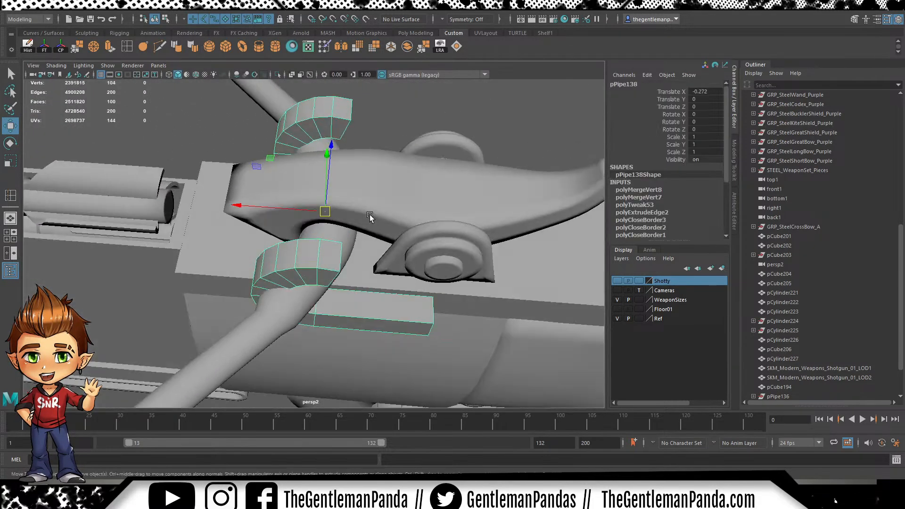
pyautogui.click(28, 44)
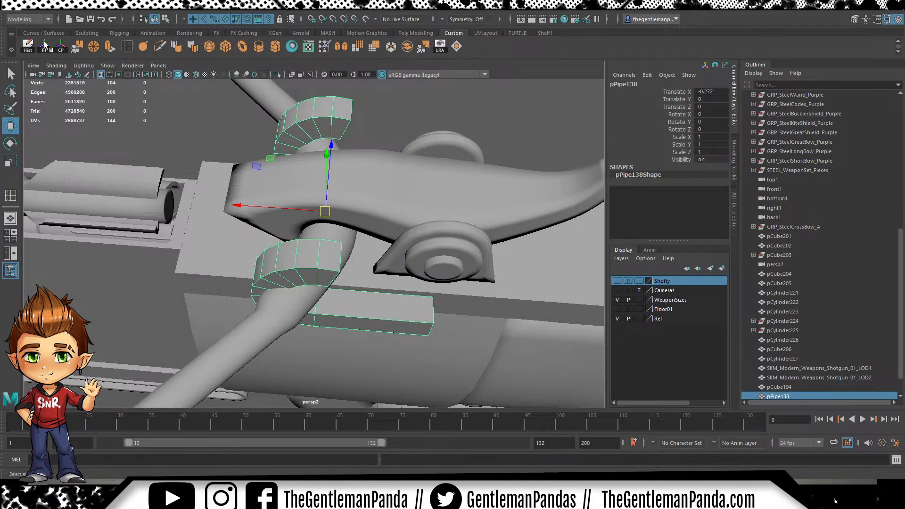
pyautogui.keyDown('alt'); pyautogui.moveTo(114, 90); pyautogui.dragTo(517, 134); pyautogui.keyUp('alt')
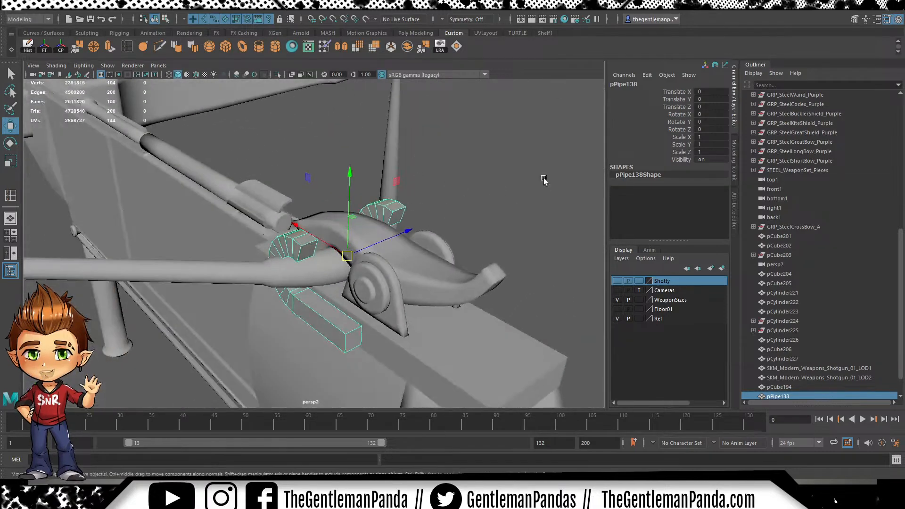
# Examine the finished hooks, the latch and main body, and the whole crossbow beside the other weapons
pyautogui.keyDown('alt'); pyautogui.moveTo(447, 221); pyautogui.dragTo(415, 136); pyautogui.keyUp('alt')
pyautogui.keyDown('alt'); pyautogui.moveTo(309, 164); pyautogui.dragTo(400, 186, button='right'); pyautogui.keyUp('alt')
pyautogui.keyDown('alt'); pyautogui.moveTo(400, 185); pyautogui.dragTo(378, 227, button='middle'); pyautogui.keyUp('alt')
pyautogui.keyDown('alt'); pyautogui.moveTo(378, 226); pyautogui.dragTo(401, 246); pyautogui.keyUp('alt')
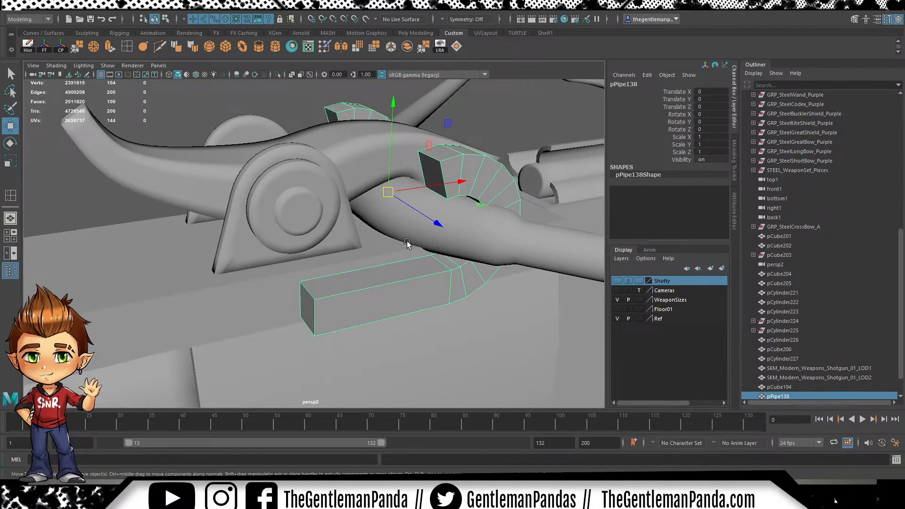
pyautogui.keyDown('alt'); pyautogui.moveTo(407, 243); pyautogui.dragTo(405, 222); pyautogui.keyUp('alt')
pyautogui.keyDown('alt'); pyautogui.moveTo(482, 145); pyautogui.dragTo(387, 247); pyautogui.keyUp('alt')
pyautogui.keyDown('alt'); pyautogui.moveTo(444, 278); pyautogui.dragTo(353, 273, button='middle'); pyautogui.keyUp('alt')
pyautogui.keyDown('alt'); pyautogui.moveTo(207, 272); pyautogui.dragTo(406, 261, button='right'); pyautogui.keyUp('alt')
pyautogui.click(382, 267)
pyautogui.keyDown('alt'); pyautogui.moveTo(383, 266); pyautogui.dragTo(395, 249); pyautogui.keyUp('alt')
pyautogui.keyDown('alt'); pyautogui.moveTo(505, 278); pyautogui.dragTo(297, 228, button='right'); pyautogui.keyUp('alt')
pyautogui.keyDown('alt'); pyautogui.moveTo(297, 228); pyautogui.dragTo(405, 195, button='middle'); pyautogui.keyUp('alt')
pyautogui.keyDown('alt'); pyautogui.moveTo(405, 194); pyautogui.dragTo(406, 228); pyautogui.keyUp('alt')
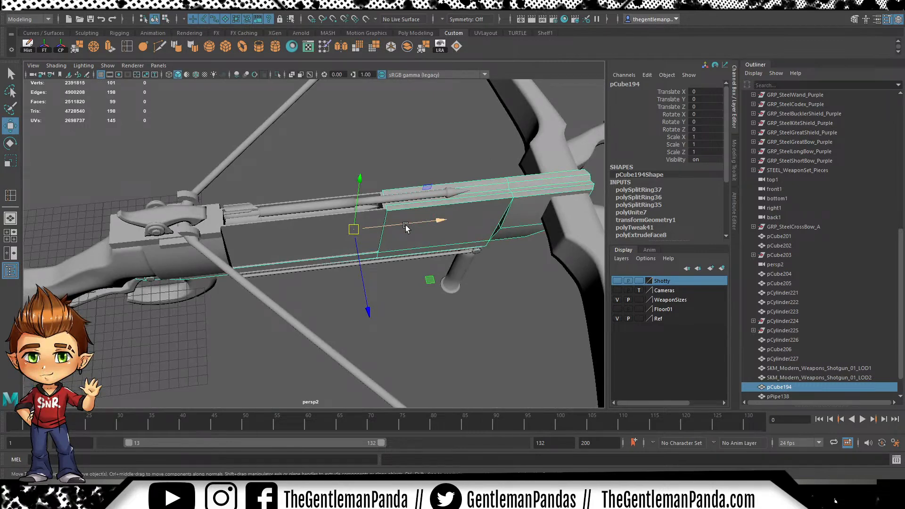
pyautogui.keyDown('alt'); pyautogui.moveTo(313, 270); pyautogui.dragTo(345, 262); pyautogui.keyUp('alt')
pyautogui.scroll(6, 360, 241)
pyautogui.keyDown('alt'); pyautogui.moveTo(211, 263); pyautogui.dragTo(347, 248); pyautogui.keyUp('alt')
pyautogui.scroll(4, 426, 265)
pyautogui.keyDown('alt'); pyautogui.moveTo(426, 265); pyautogui.dragTo(298, 256); pyautogui.keyUp('alt')
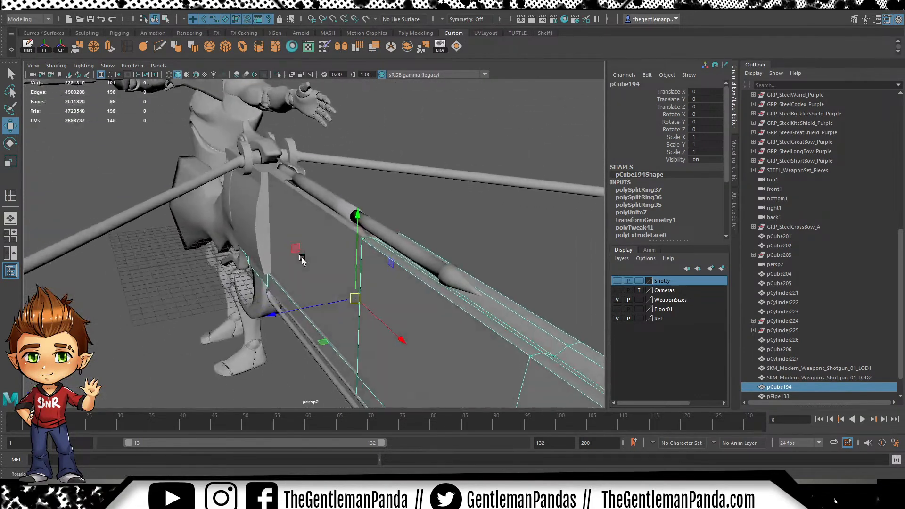
pyautogui.keyDown('alt'); pyautogui.moveTo(299, 256); pyautogui.dragTo(329, 263, button='right'); pyautogui.keyUp('alt')
pyautogui.keyDown('alt'); pyautogui.moveTo(330, 262); pyautogui.dragTo(247, 236); pyautogui.keyUp('alt')
pyautogui.click(220, 307)
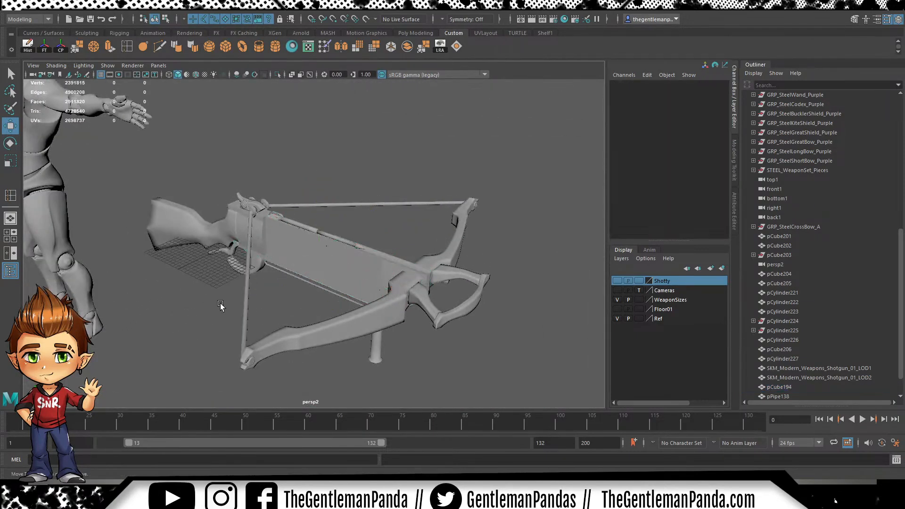
pyautogui.keyDown('alt'); pyautogui.moveTo(220, 307); pyautogui.dragTo(341, 295); pyautogui.keyUp('alt')
pyautogui.keyDown('alt'); pyautogui.moveTo(414, 270); pyautogui.dragTo(524, 180); pyautogui.keyUp('alt')
pyautogui.keyDown('alt'); pyautogui.moveTo(590, 190); pyautogui.dragTo(516, 125); pyautogui.keyUp('alt')
pyautogui.click(517, 126)
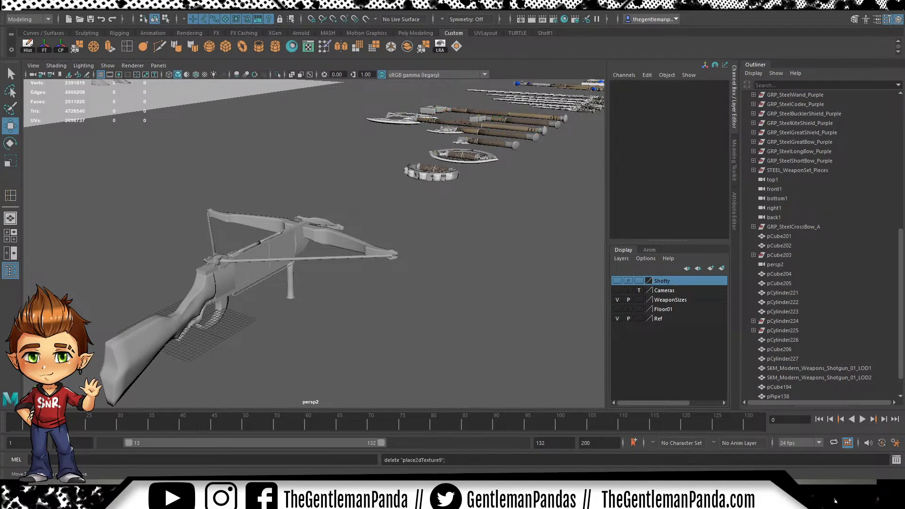
# Assign the brown wood material to the crossbow's stock
pyautogui.click(190, 313)
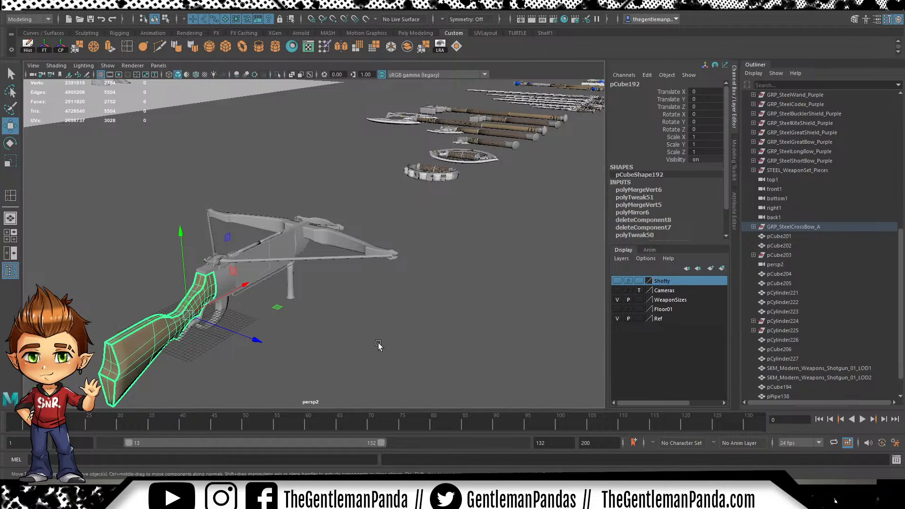
pyautogui.click(378, 345)
# Select the receiver block and the long main body together and assign them a grey material
pyautogui.keyDown('alt'); pyautogui.moveTo(443, 337); pyautogui.dragTo(384, 269); pyautogui.keyUp('alt')
pyautogui.scroll(5, 255, 258)
pyautogui.keyDown('alt'); pyautogui.moveTo(160, 250); pyautogui.dragTo(381, 231); pyautogui.keyUp('alt')
pyautogui.keyDown('alt'); pyautogui.moveTo(381, 231); pyautogui.dragTo(336, 230, button='middle'); pyautogui.keyUp('alt')
pyautogui.keyDown('alt'); pyautogui.moveTo(410, 256); pyautogui.dragTo(336, 258, button='middle'); pyautogui.keyUp('alt')
pyautogui.keyDown('alt'); pyautogui.moveTo(370, 254); pyautogui.dragTo(341, 237); pyautogui.keyUp('alt')
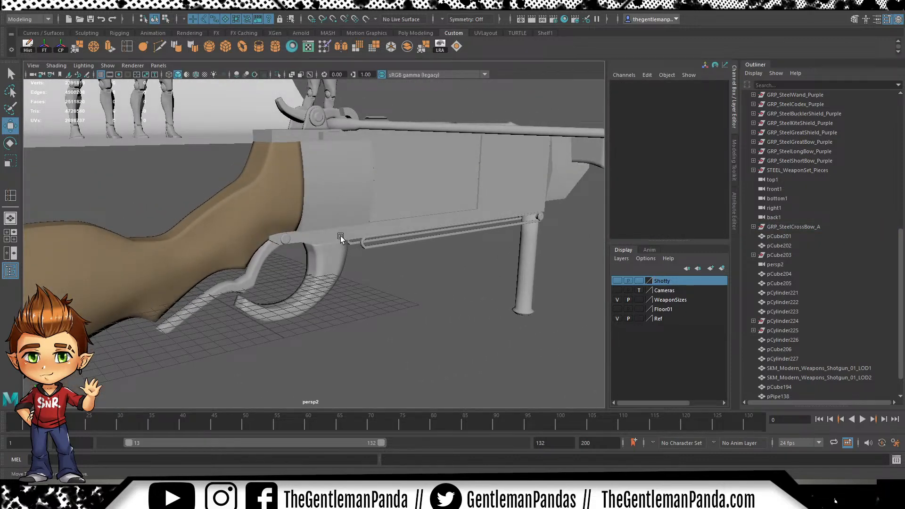
pyautogui.click(352, 211)
pyautogui.keyDown('alt'); pyautogui.moveTo(414, 183); pyautogui.dragTo(363, 292); pyautogui.keyUp('alt')
pyautogui.keyDown('alt'); pyautogui.moveTo(340, 283); pyautogui.dragTo(162, 284, button='middle'); pyautogui.keyUp('alt')
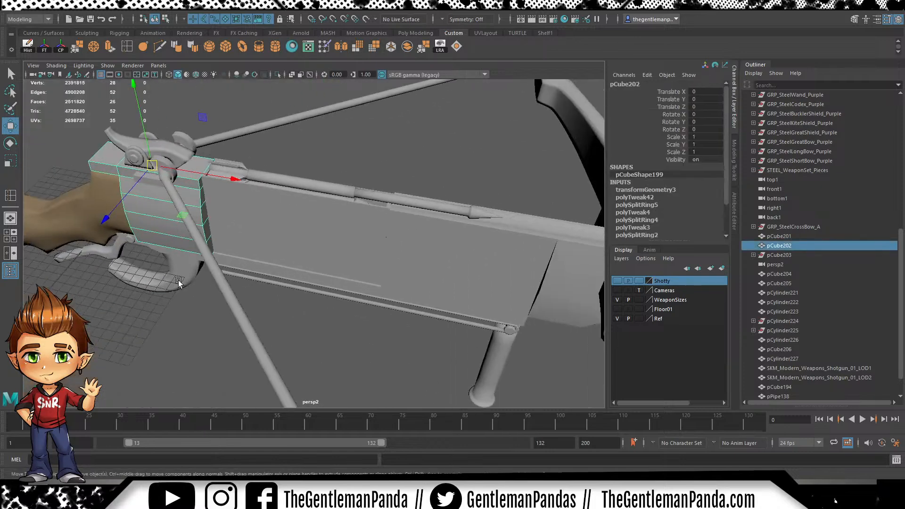
pyautogui.keyDown('shift'); pyautogui.click(430, 250); pyautogui.keyUp('shift')
pyautogui.keyDown('alt'); pyautogui.moveTo(245, 297); pyautogui.dragTo(276, 270); pyautogui.keyUp('alt')
pyautogui.keyDown('alt'); pyautogui.moveTo(173, 273); pyautogui.dragTo(184, 273); pyautogui.keyUp('alt')
pyautogui.keyDown('alt'); pyautogui.moveTo(184, 274); pyautogui.dragTo(288, 271, button='middle'); pyautogui.keyUp('alt')
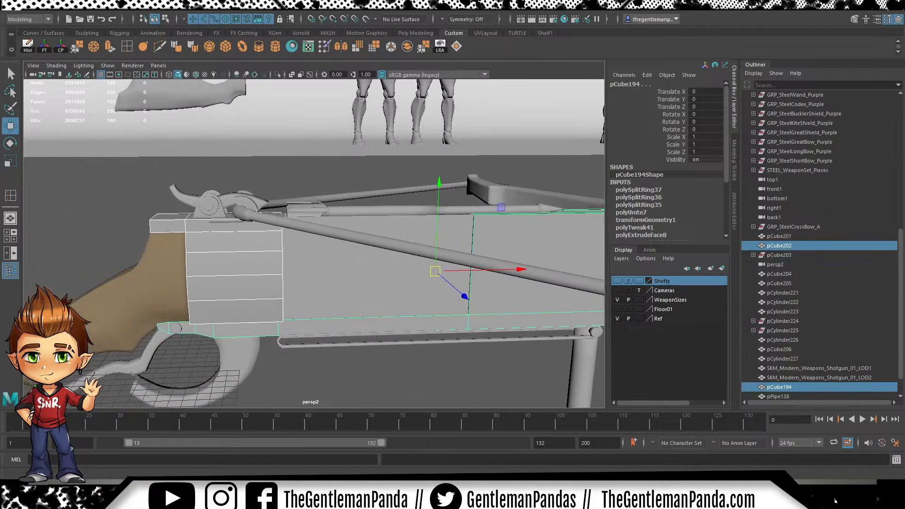
pyautogui.press('g')
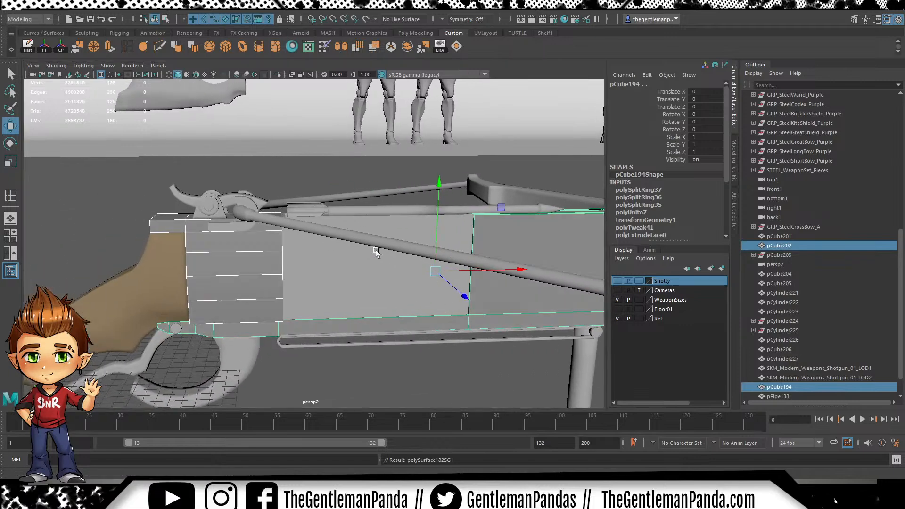
pyautogui.keyDown('alt'); pyautogui.moveTo(388, 254); pyautogui.dragTo(391, 258); pyautogui.keyUp('alt')
pyautogui.click(393, 351)
# Assign a light grey material to the trigger lever and a dark material to the curved trigger guard
pyautogui.keyDown('alt'); pyautogui.moveTo(392, 352); pyautogui.dragTo(286, 315, button='right'); pyautogui.keyUp('alt')
pyautogui.moveTo(286, 315)
pyautogui.keyDown('alt'); pyautogui.mouseDown()
pyautogui.moveTo(293, 278)
pyautogui.moveTo(273, 306)
pyautogui.mouseUp(); pyautogui.keyUp('alt')
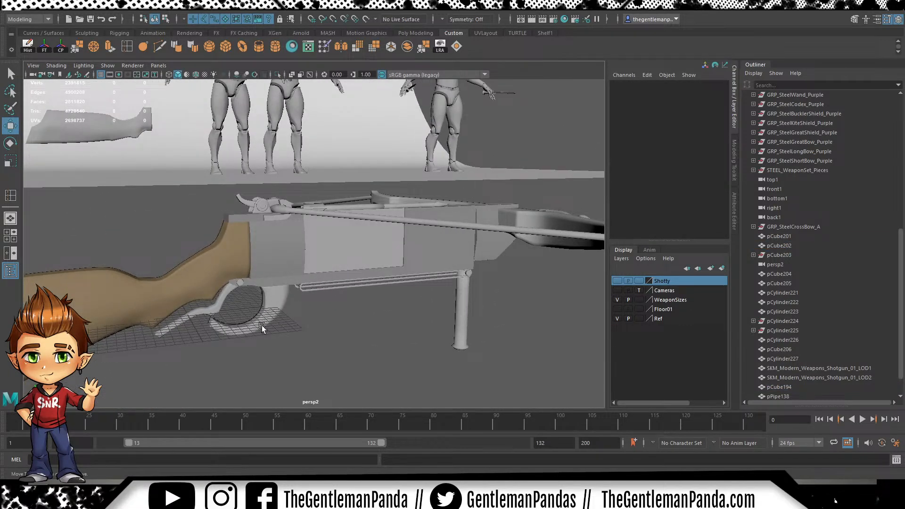
pyautogui.keyDown('alt'); pyautogui.moveTo(273, 306); pyautogui.dragTo(304, 274, button='middle'); pyautogui.keyUp('alt')
pyautogui.keyDown('alt'); pyautogui.moveTo(185, 275); pyautogui.dragTo(297, 283, button='right'); pyautogui.keyUp('alt')
pyautogui.click(297, 284)
pyautogui.click(206, 278)
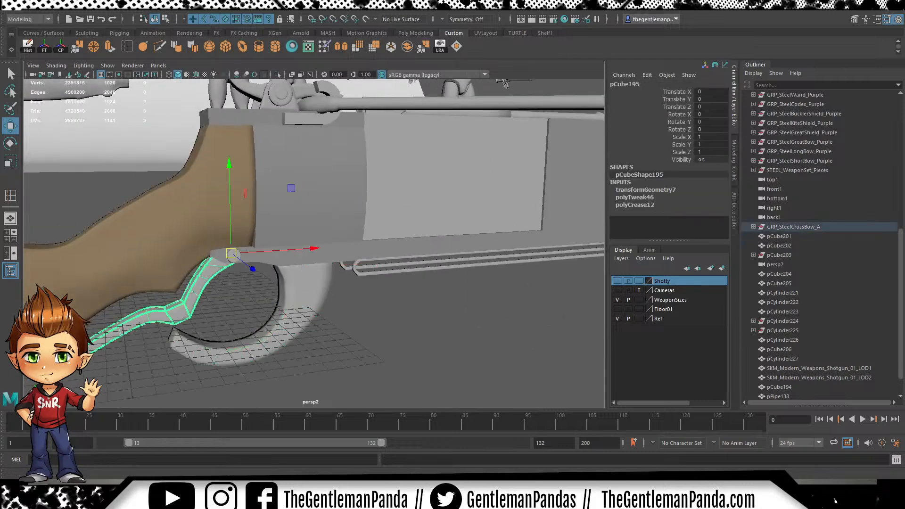
pyautogui.click(296, 334)
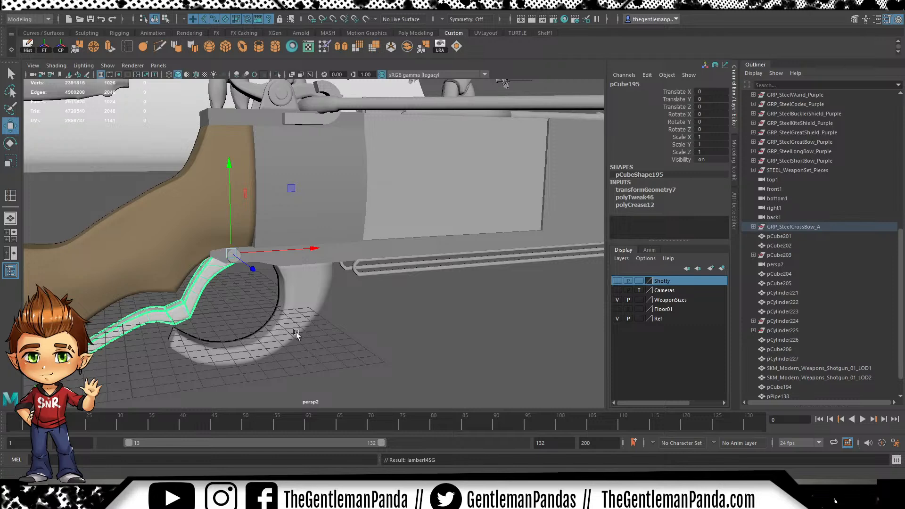
pyautogui.click(307, 301)
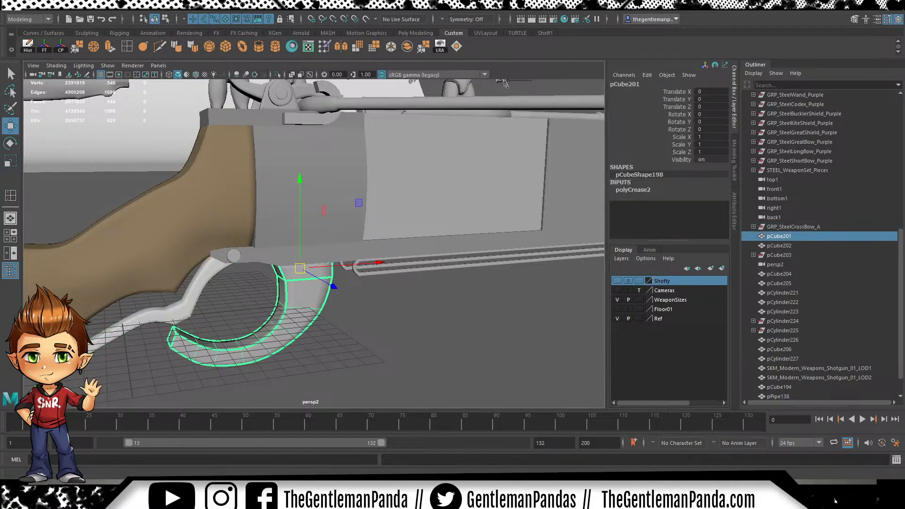
pyautogui.click(485, 346)
# Assign a light metal material to the long slotted rail beneath the main body
pyautogui.keyDown('alt'); pyautogui.moveTo(485, 346); pyautogui.dragTo(411, 279, button='right'); pyautogui.keyUp('alt')
pyautogui.keyDown('alt'); pyautogui.moveTo(411, 279); pyautogui.dragTo(439, 250, button='middle'); pyautogui.keyUp('alt')
pyautogui.keyDown('alt'); pyautogui.moveTo(439, 249); pyautogui.dragTo(403, 248); pyautogui.keyUp('alt')
pyautogui.keyDown('alt'); pyautogui.moveTo(403, 248); pyautogui.dragTo(199, 273, button='middle'); pyautogui.keyUp('alt')
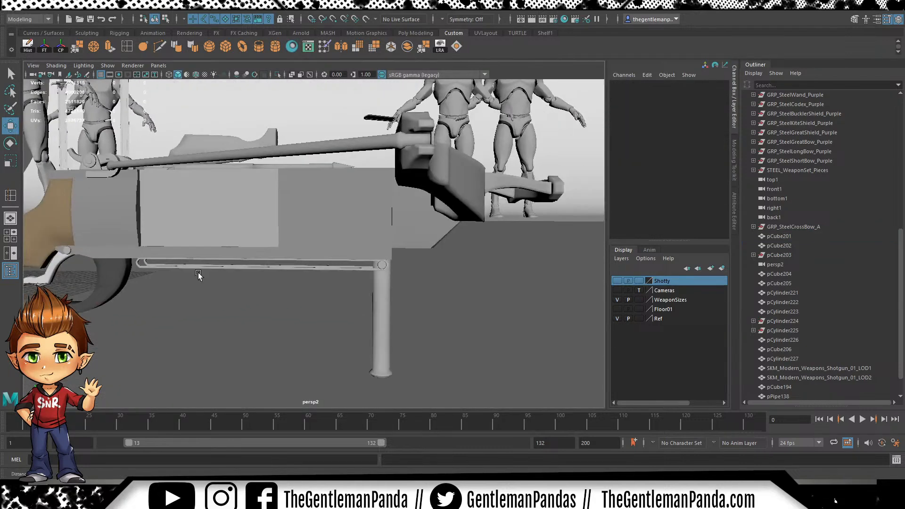
pyautogui.keyDown('alt'); pyautogui.moveTo(200, 273); pyautogui.dragTo(233, 273); pyautogui.keyUp('alt')
pyautogui.click(239, 267)
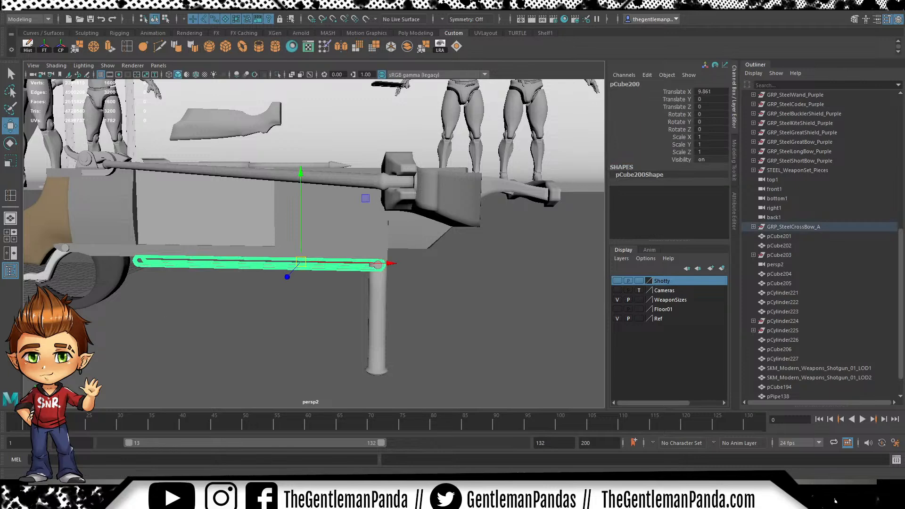
pyautogui.click(234, 302)
# Assign a grey material to the vertical front grip under the body
pyautogui.keyDown('alt'); pyautogui.moveTo(413, 315); pyautogui.dragTo(357, 277); pyautogui.keyUp('alt')
pyautogui.click(350, 279)
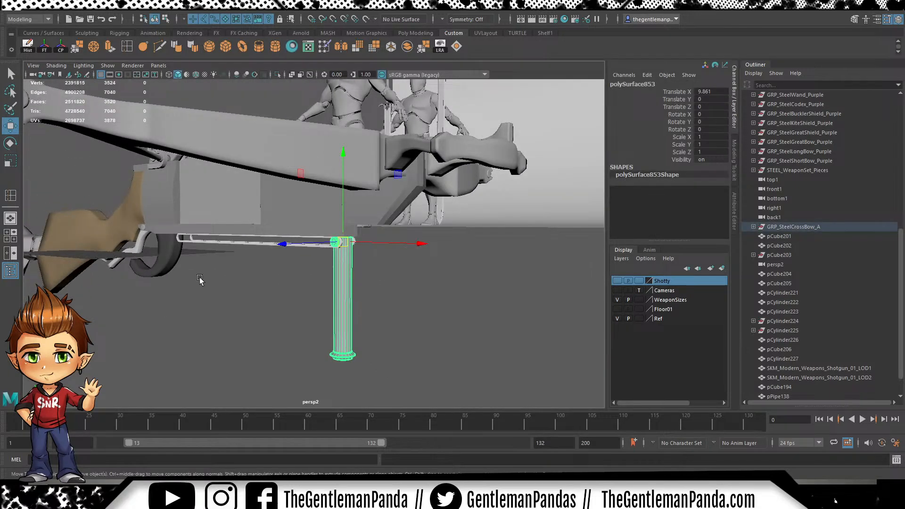
pyautogui.click(445, 339)
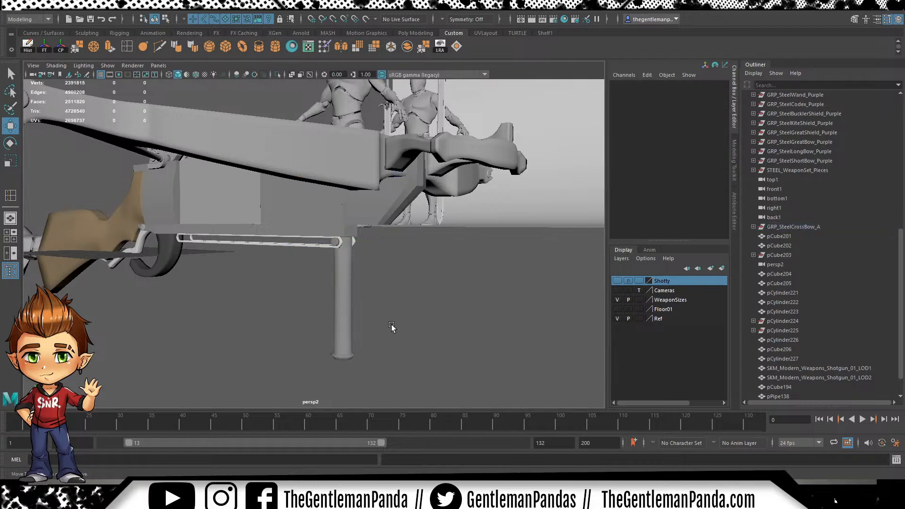
# Assign a light steel material to the crossbow's curved bow limbs
pyautogui.keyDown('alt'); pyautogui.moveTo(412, 333); pyautogui.dragTo(440, 325); pyautogui.keyUp('alt')
pyautogui.keyDown('alt'); pyautogui.moveTo(395, 249); pyautogui.dragTo(395, 271, button='middle'); pyautogui.keyUp('alt')
pyautogui.keyDown('alt'); pyautogui.moveTo(395, 271); pyautogui.dragTo(383, 300); pyautogui.keyUp('alt')
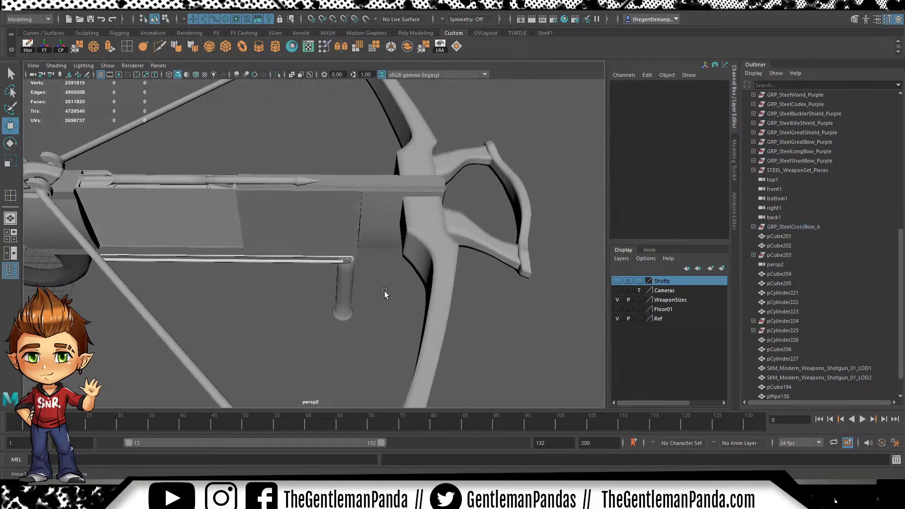
pyautogui.click(426, 246)
pyautogui.keyDown('alt'); pyautogui.moveTo(497, 273); pyautogui.dragTo(411, 283, button='right'); pyautogui.keyUp('alt')
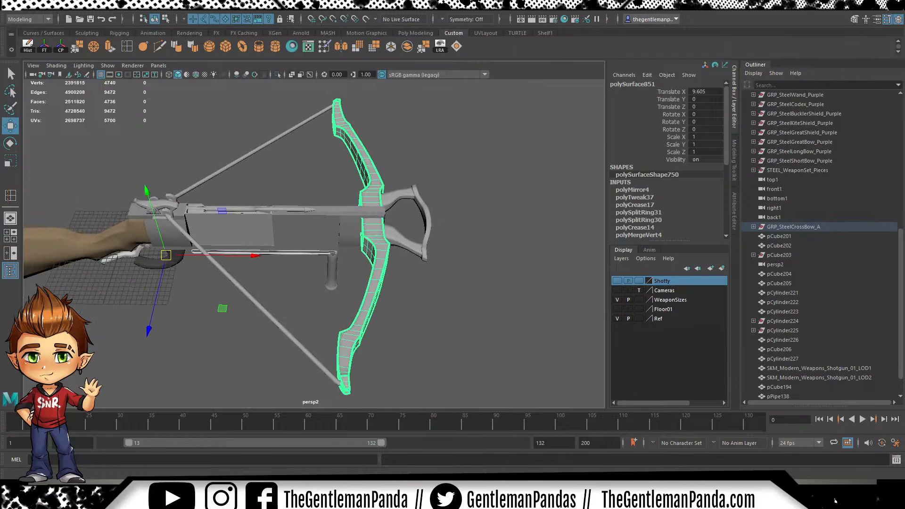
pyautogui.click(622, 383)
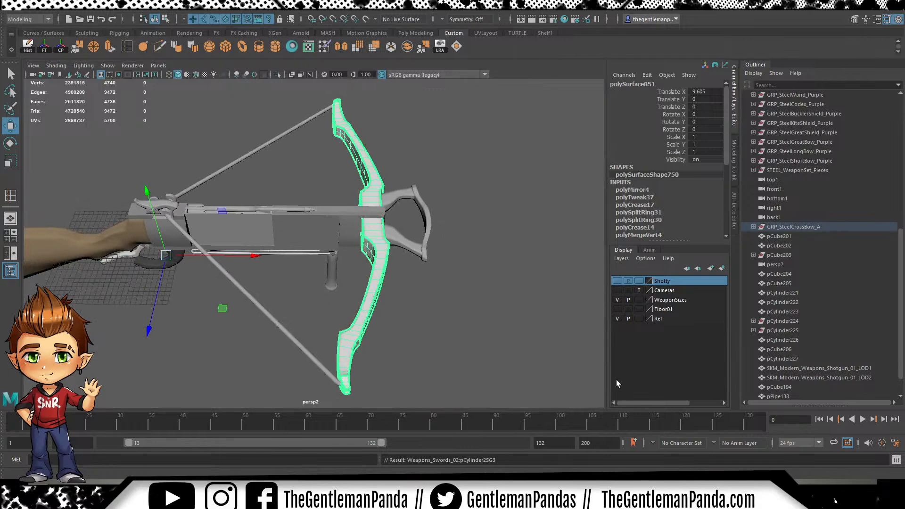
pyautogui.click(445, 281)
# Select both parts of the front stirrup and assign them an existing material
pyautogui.keyDown('alt'); pyautogui.moveTo(445, 282); pyautogui.dragTo(380, 285, button='middle'); pyautogui.keyUp('alt')
pyautogui.moveTo(366, 172); pyautogui.dragTo(302, 266)
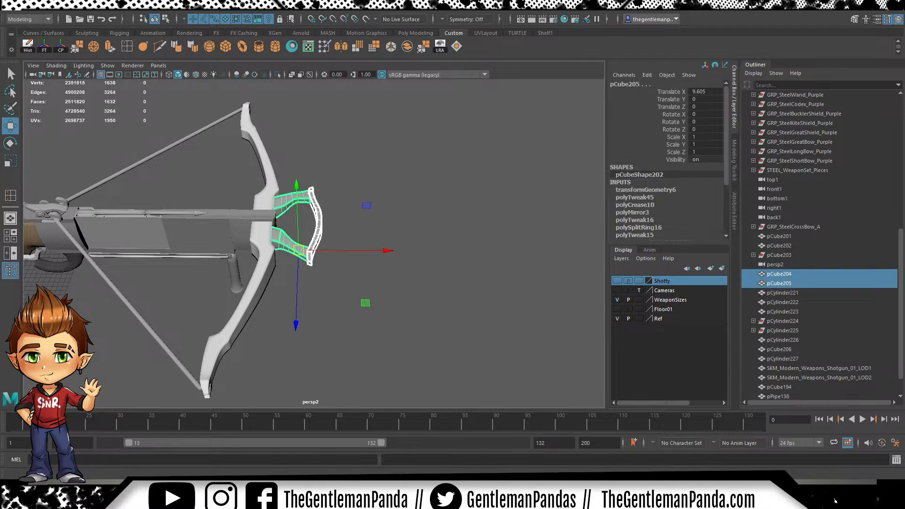
pyautogui.click(296, 272)
pyautogui.click(428, 200)
# Assign the brown wood material to the shaft cylinder of the loaded bolt
pyautogui.keyDown('alt'); pyautogui.moveTo(428, 200); pyautogui.dragTo(216, 211); pyautogui.keyUp('alt')
pyautogui.keyDown('alt'); pyautogui.moveTo(216, 211); pyautogui.dragTo(283, 238, button='right'); pyautogui.keyUp('alt')
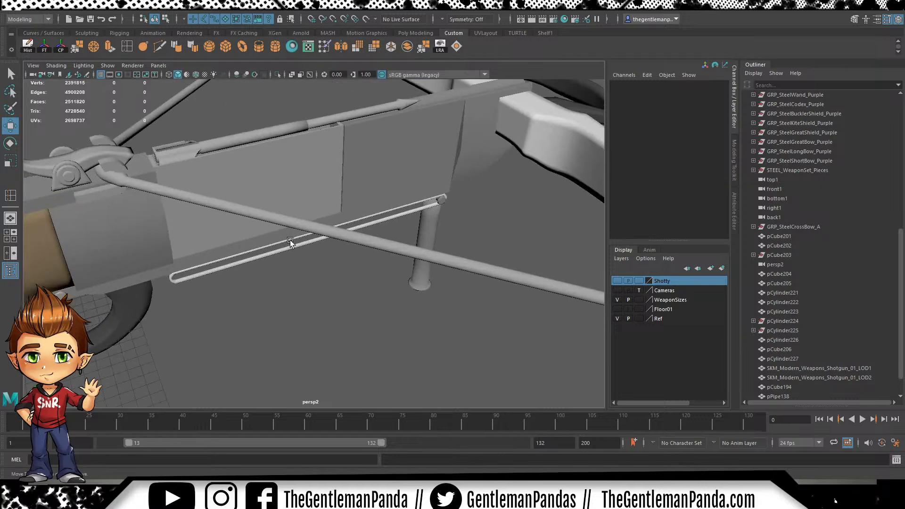
pyautogui.keyDown('alt'); pyautogui.moveTo(282, 238); pyautogui.dragTo(298, 226); pyautogui.keyUp('alt')
pyautogui.keyDown('alt'); pyautogui.moveTo(298, 226); pyautogui.dragTo(298, 254, button='middle'); pyautogui.keyUp('alt')
pyautogui.keyDown('alt'); pyautogui.moveTo(320, 204); pyautogui.dragTo(319, 251, button='middle'); pyautogui.keyUp('alt')
pyautogui.keyDown('alt'); pyautogui.moveTo(319, 251); pyautogui.dragTo(354, 254, button='right'); pyautogui.keyUp('alt')
pyautogui.moveTo(354, 254)
pyautogui.keyDown('alt'); pyautogui.mouseDown()
pyautogui.moveTo(205, 246)
pyautogui.moveTo(345, 250)
pyautogui.mouseUp(); pyautogui.keyUp('alt')
pyautogui.click(378, 221)
pyautogui.keyDown('alt'); pyautogui.moveTo(276, 262); pyautogui.dragTo(269, 256); pyautogui.keyUp('alt')
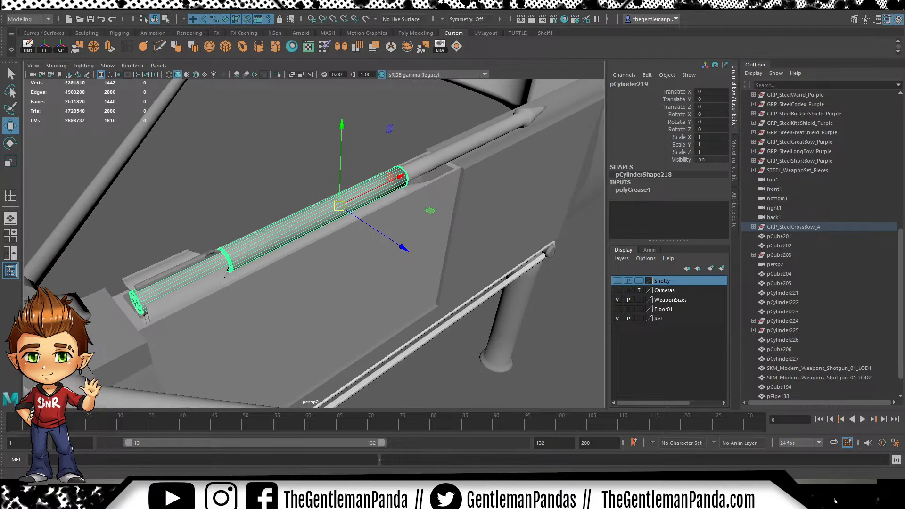
pyautogui.click(212, 176)
# Select the four fletching pieces around the rear of the loaded bolt and assign them a white material
pyautogui.keyDown('alt'); pyautogui.moveTo(307, 200); pyautogui.dragTo(311, 242); pyautogui.keyUp('alt')
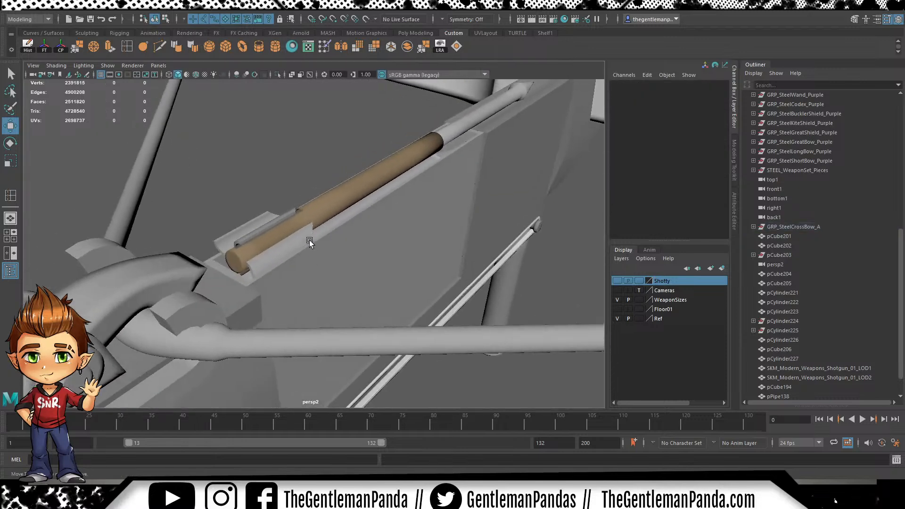
pyautogui.click(308, 237)
pyautogui.press('f')
pyautogui.keyDown('shift'); pyautogui.click(206, 168); pyautogui.keyUp('shift')
pyautogui.keyDown('shift'); pyautogui.click(136, 165); pyautogui.keyUp('shift')
pyautogui.keyDown('alt'); pyautogui.moveTo(153, 227); pyautogui.dragTo(191, 324); pyautogui.keyUp('alt')
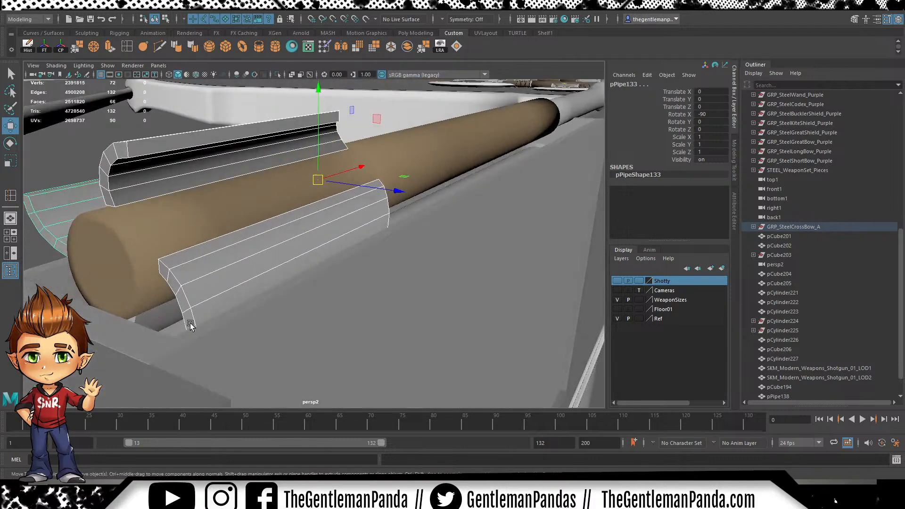
pyautogui.keyDown('shift'); pyautogui.click(159, 315); pyautogui.keyUp('shift')
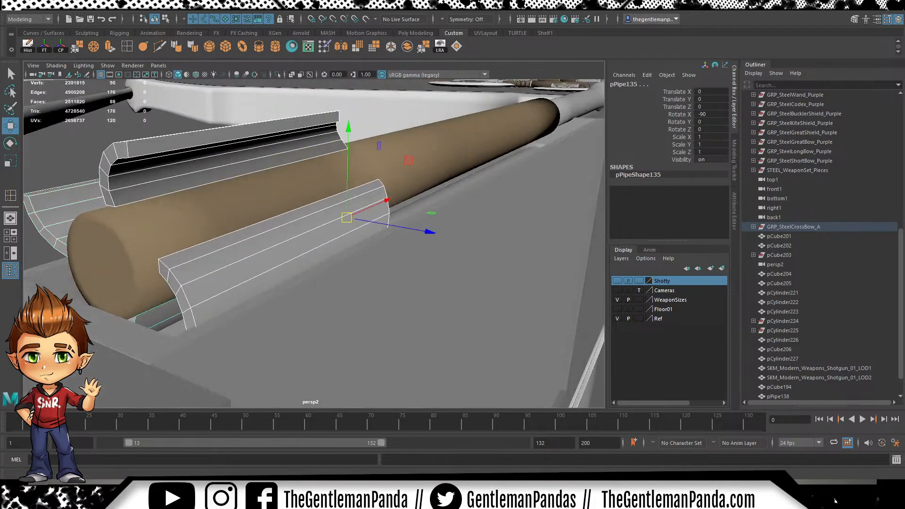
# Assign the brown A_Wood material to the shaft faces of the bolt's front cylinder, excluding the pointed tip
pyautogui.keyDown('alt'); pyautogui.moveTo(348, 232); pyautogui.dragTo(284, 218, button='right'); pyautogui.keyUp('alt')
pyautogui.keyDown('alt'); pyautogui.moveTo(285, 218); pyautogui.dragTo(451, 170); pyautogui.keyUp('alt')
pyautogui.keyDown('alt'); pyautogui.moveTo(452, 170); pyautogui.dragTo(85, 253, button='middle'); pyautogui.keyUp('alt')
pyautogui.click(300, 201)
pyautogui.keyDown('alt'); pyautogui.moveTo(300, 202); pyautogui.dragTo(424, 201); pyautogui.keyUp('alt')
pyautogui.keyDown('alt'); pyautogui.moveTo(425, 202); pyautogui.dragTo(184, 173, button='middle'); pyautogui.keyUp('alt')
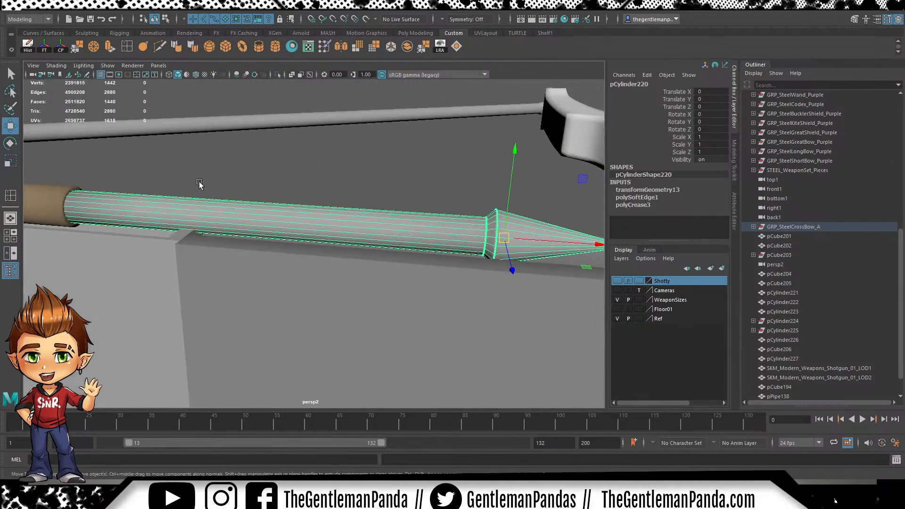
pyautogui.keyDown('alt'); pyautogui.moveTo(386, 240); pyautogui.dragTo(394, 240); pyautogui.keyUp('alt')
pyautogui.moveTo(400, 250); pyautogui.dragTo(168, 199, button='right')
pyautogui.moveTo(146, 188); pyautogui.dragTo(290, 320)
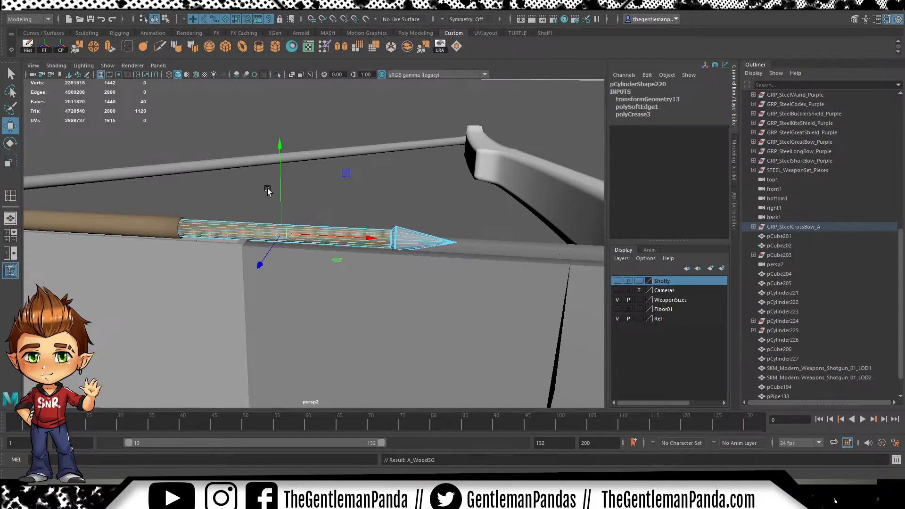
# Select the faces of the bolt's pointed tip and assign them a light steel material
pyautogui.click(395, 199)
pyautogui.keyDown('alt'); pyautogui.moveTo(396, 200); pyautogui.dragTo(225, 210, button='middle'); pyautogui.keyUp('alt')
pyautogui.keyDown('alt'); pyautogui.moveTo(225, 210); pyautogui.dragTo(371, 284, button='right'); pyautogui.keyUp('alt')
pyautogui.keyDown('alt'); pyautogui.moveTo(372, 284); pyautogui.dragTo(303, 276); pyautogui.keyUp('alt')
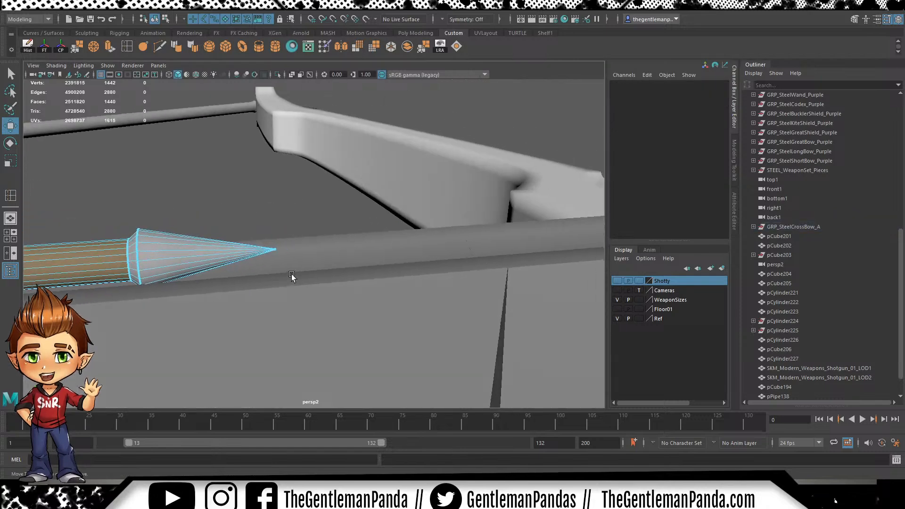
pyautogui.keyDown('alt'); pyautogui.moveTo(303, 276); pyautogui.dragTo(367, 267, button='middle'); pyautogui.keyUp('alt')
pyautogui.keyDown('alt'); pyautogui.moveTo(367, 267); pyautogui.dragTo(356, 266); pyautogui.keyUp('alt')
pyautogui.moveTo(446, 176); pyautogui.dragTo(267, 324)
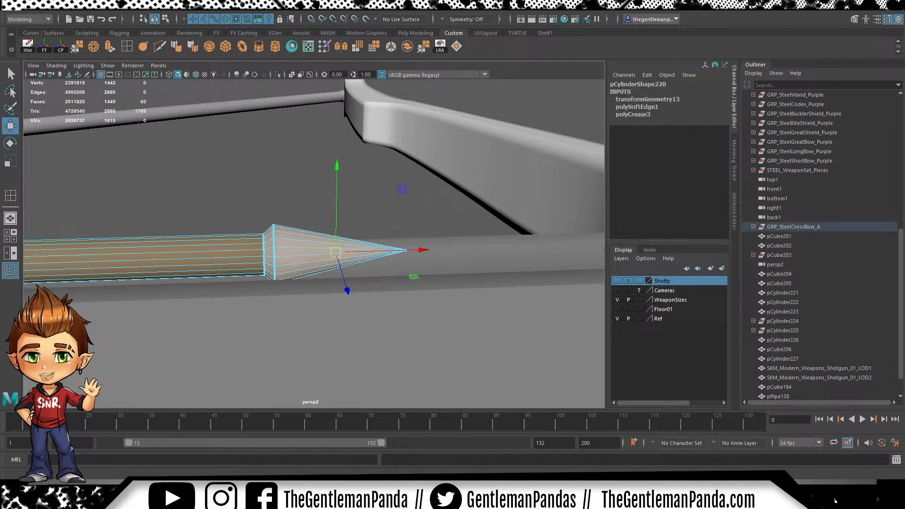
pyautogui.press('F8')
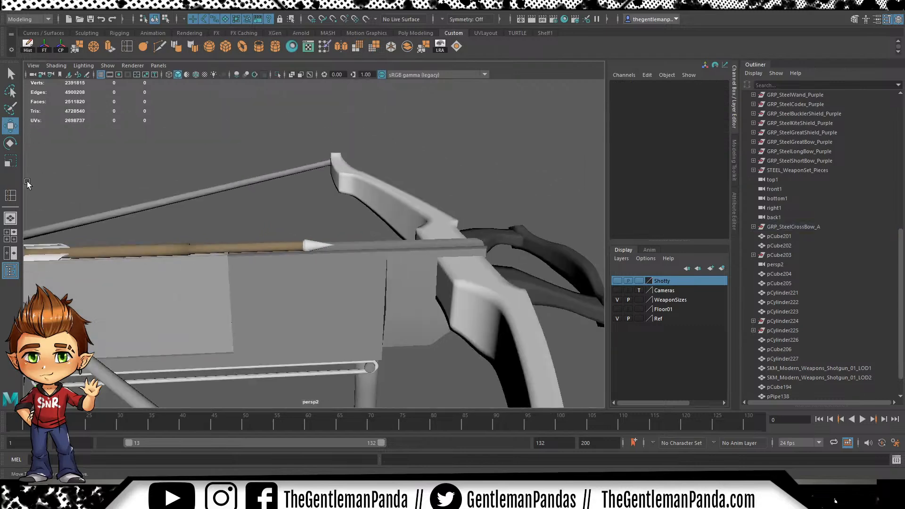
# Assign a light material to the whole bowstring
pyautogui.keyDown('alt'); pyautogui.moveTo(198, 283); pyautogui.dragTo(329, 284); pyautogui.keyUp('alt')
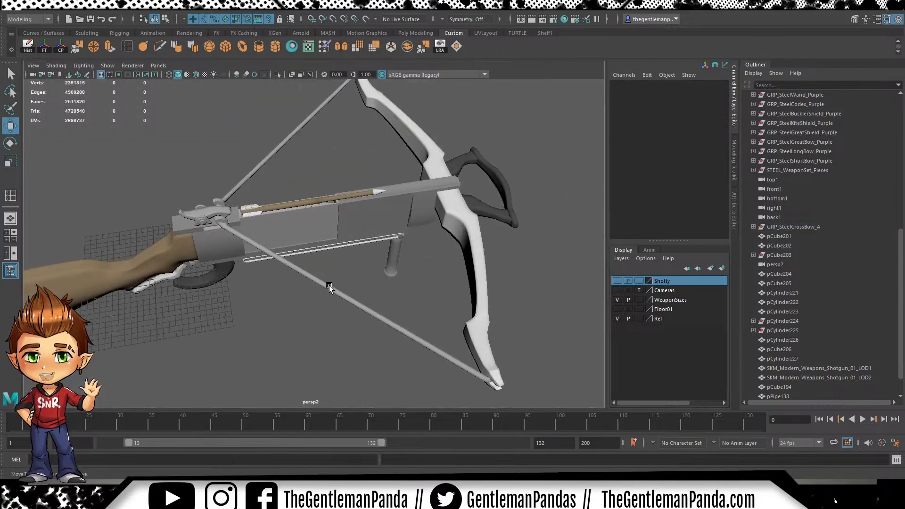
pyautogui.click(330, 286)
pyautogui.scroll(5, 69, 208)
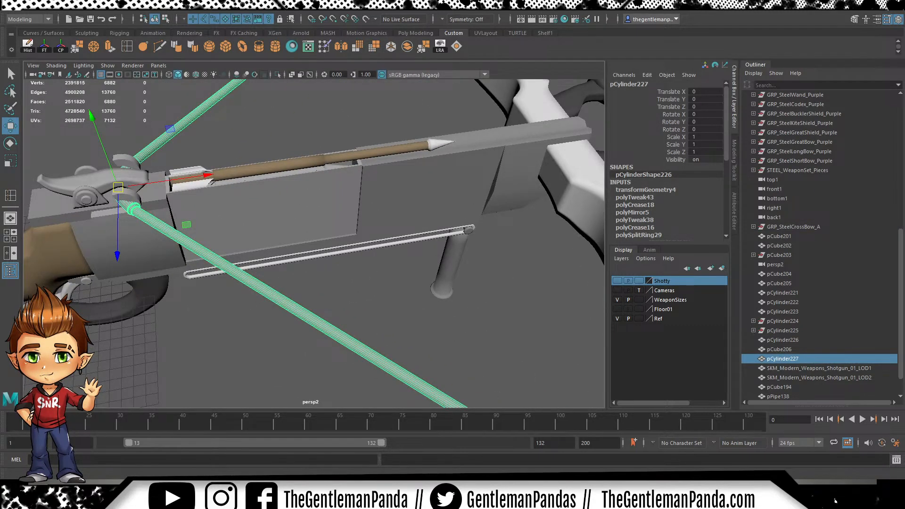
pyautogui.click(494, 301)
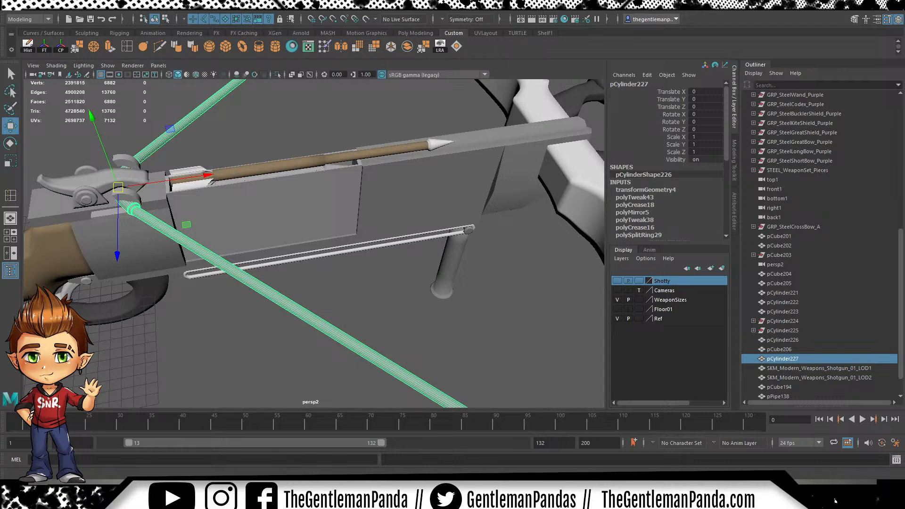
pyautogui.click(361, 281)
# Select the bowstring's middle faces between its two collars and try an existing material on them
pyautogui.keyDown('alt'); pyautogui.moveTo(211, 271); pyautogui.dragTo(309, 198); pyautogui.keyUp('alt')
pyautogui.click(309, 198)
pyautogui.keyDown('alt'); pyautogui.moveTo(376, 210); pyautogui.dragTo(405, 231, button='middle'); pyautogui.keyUp('alt')
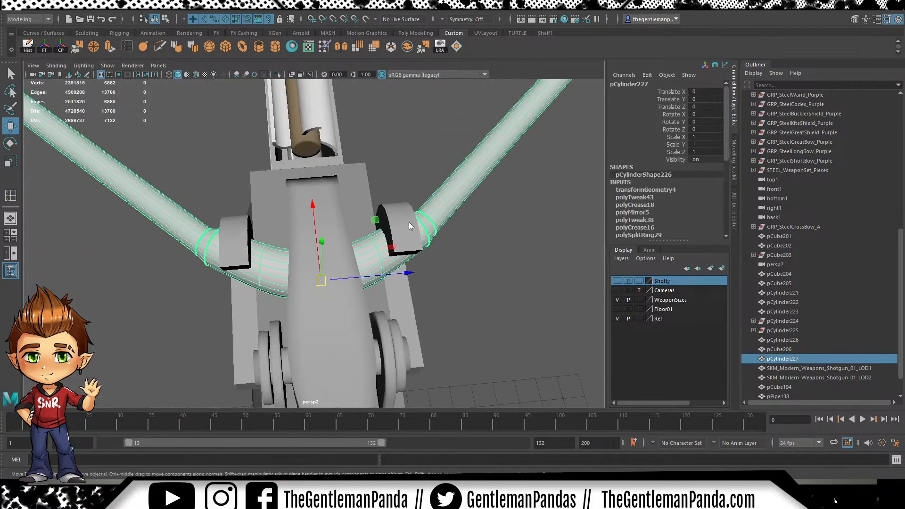
pyautogui.keyDown('shift'); pyautogui.click(410, 242); pyautogui.keyUp('shift')
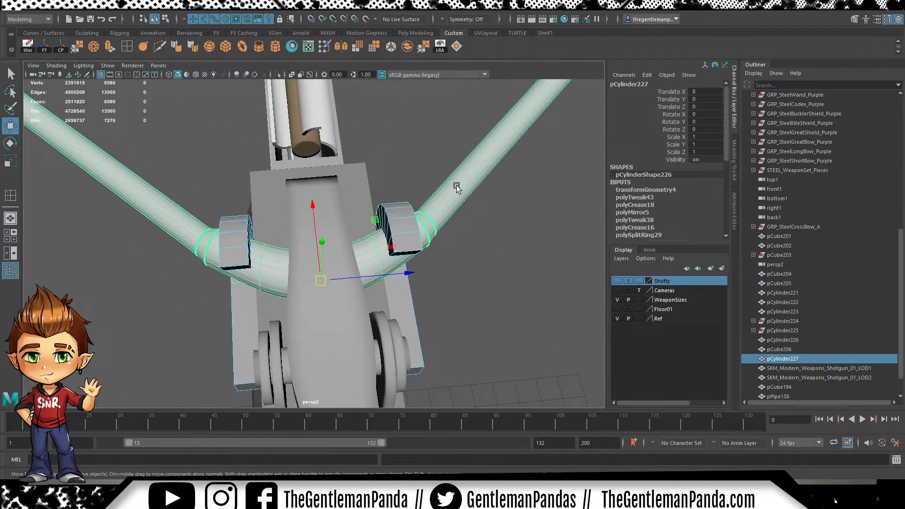
pyautogui.click(440, 226)
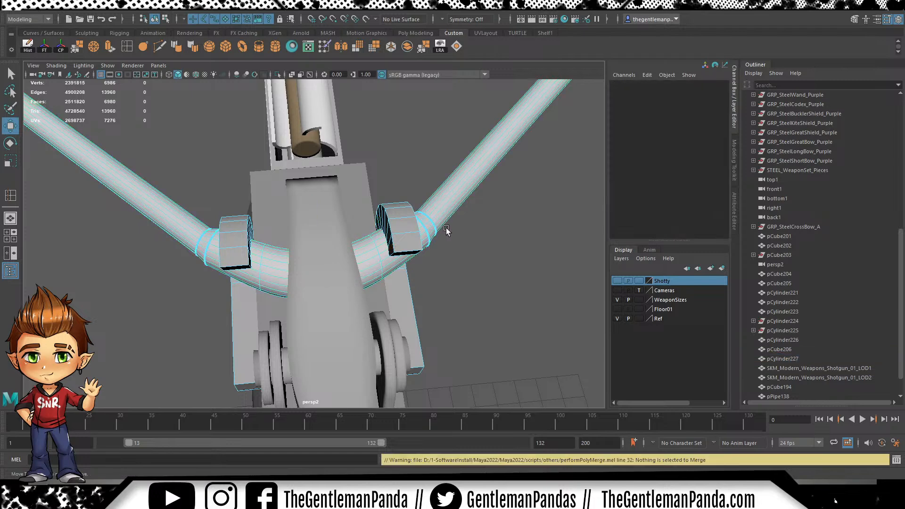
pyautogui.click(449, 181)
pyautogui.moveTo(459, 182); pyautogui.dragTo(508, 156, button='right')
pyautogui.click(533, 165)
pyautogui.click(443, 204)
pyautogui.press('F11')
pyautogui.moveTo(470, 195); pyautogui.dragTo(162, 314)
pyautogui.keyDown('ctrl'); pyautogui.moveTo(460, 125); pyautogui.dragTo(528, 132); pyautogui.keyUp('ctrl')
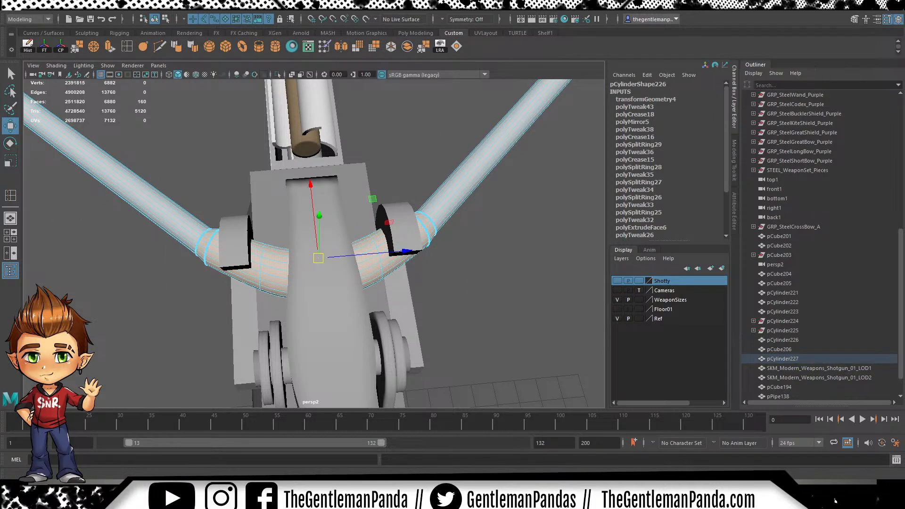
pyautogui.click(287, 211)
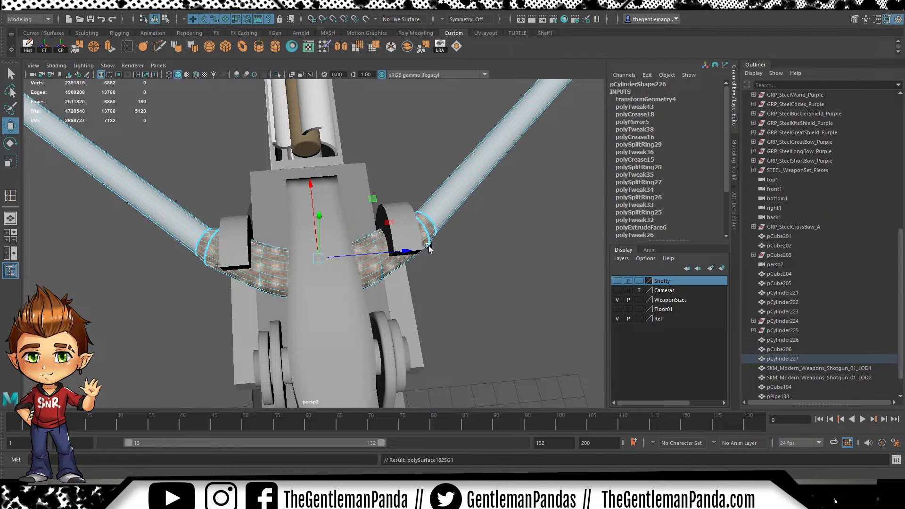
# Reselect the bowstring's middle faces between the collars and assign them a dark material
pyautogui.click(502, 246)
pyautogui.moveTo(375, 251); pyautogui.dragTo(438, 192, button='right')
pyautogui.click(471, 250)
pyautogui.keyDown('alt'); pyautogui.moveTo(472, 252); pyautogui.dragTo(392, 257); pyautogui.keyUp('alt')
pyautogui.click(448, 225)
pyautogui.press('F9')
pyautogui.press('g')
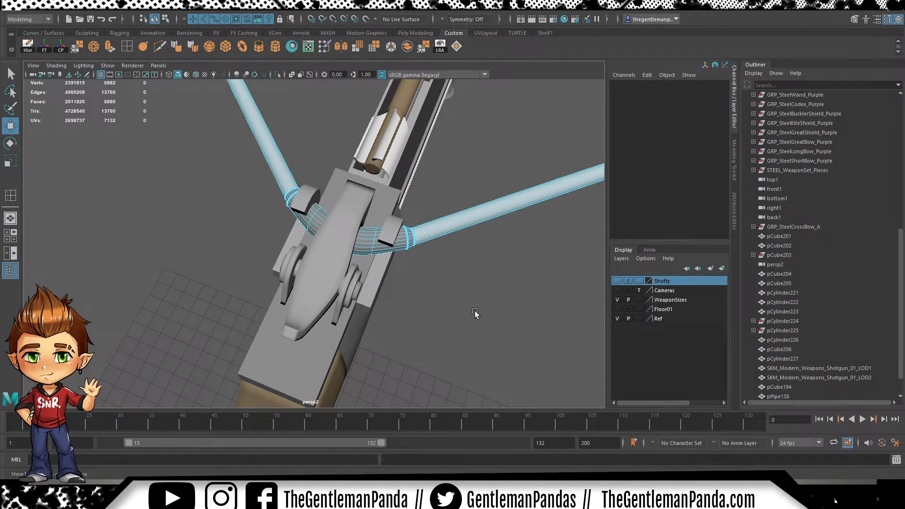
pyautogui.keyDown('alt'); pyautogui.moveTo(474, 310); pyautogui.dragTo(460, 311); pyautogui.keyUp('alt')
pyautogui.hotkey('ctrl', 'z')
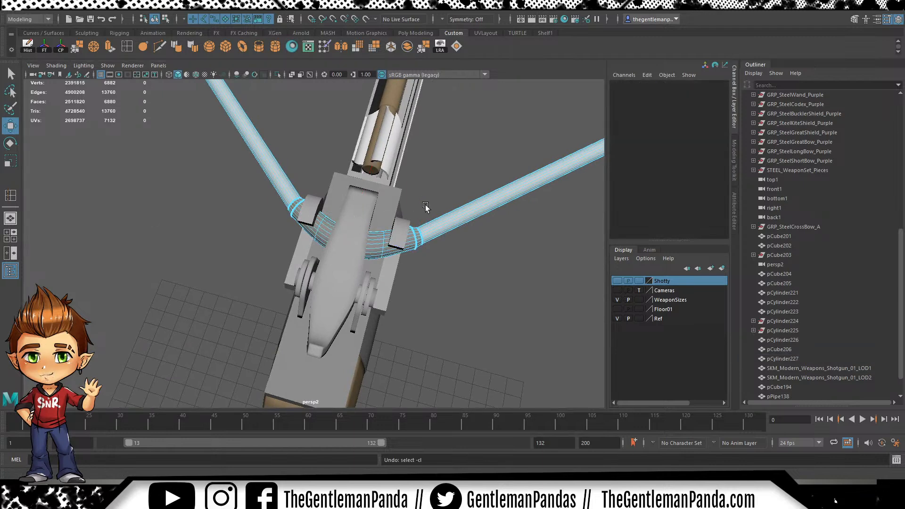
pyautogui.moveTo(422, 201); pyautogui.dragTo(249, 276)
pyautogui.keyDown('ctrl'); pyautogui.moveTo(510, 176); pyautogui.dragTo(592, 236); pyautogui.keyUp('ctrl')
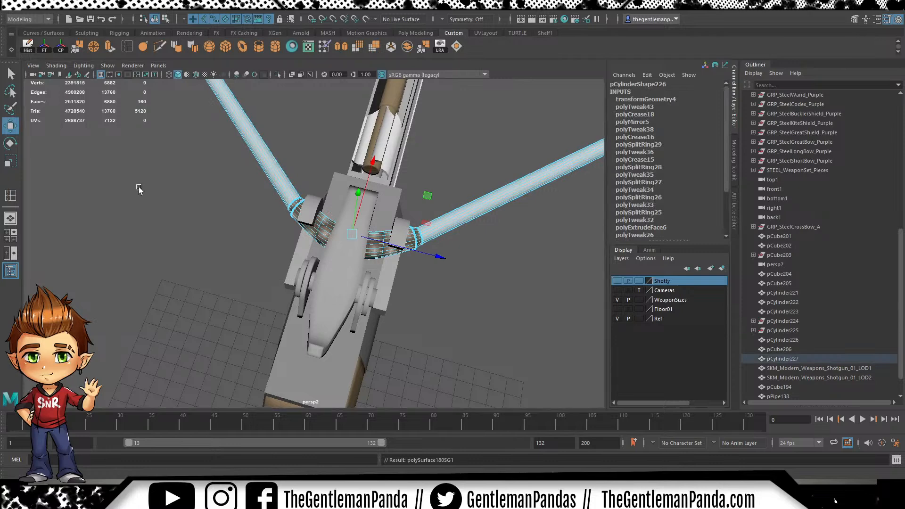
pyautogui.moveTo(384, 244); pyautogui.dragTo(467, 163, button='right')
pyautogui.click(467, 163)
# Assign a light material to the curved hooks that hold the bowstring
pyautogui.keyDown('alt'); pyautogui.moveTo(467, 164); pyautogui.dragTo(357, 276); pyautogui.keyUp('alt')
pyautogui.scroll(5, 338, 202)
pyautogui.click(391, 242)
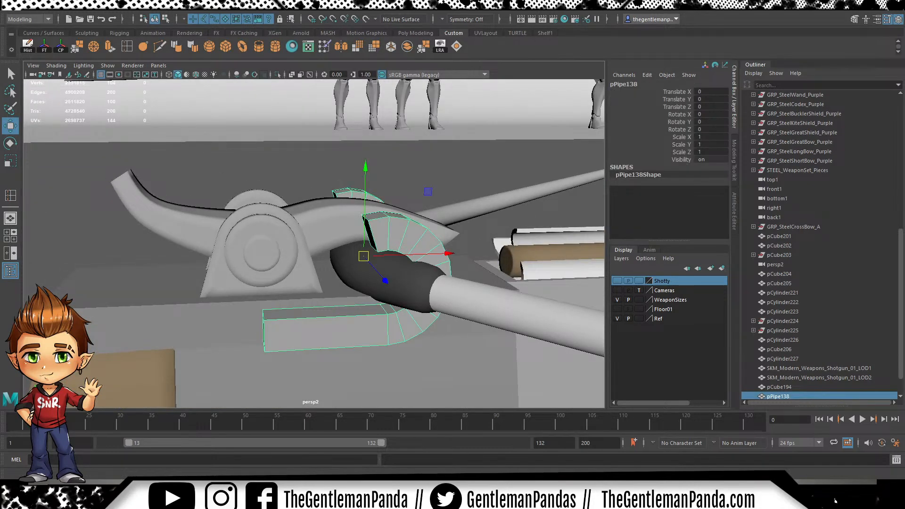
pyautogui.click(338, 180)
# Assign a dark material to the curved lever above the bowstring
pyautogui.keyDown('alt'); pyautogui.moveTo(337, 180); pyautogui.dragTo(353, 220); pyautogui.keyUp('alt')
pyautogui.click(355, 222)
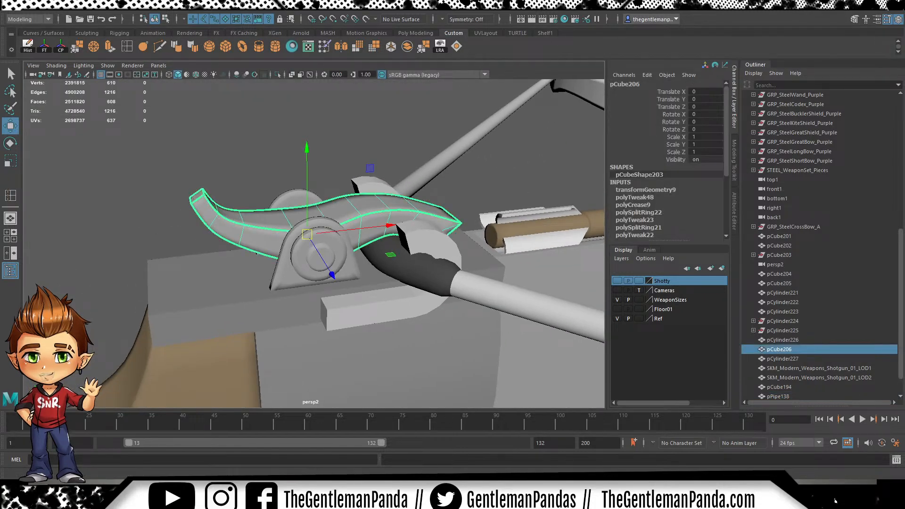
pyautogui.click(341, 174)
# Assign a grey material to the lever's side brackets and round discs, and a light material to the central pin
pyautogui.keyDown('alt'); pyautogui.moveTo(342, 174); pyautogui.dragTo(374, 205); pyautogui.keyUp('alt')
pyautogui.keyDown('alt'); pyautogui.moveTo(113, 207); pyautogui.dragTo(194, 210, button='right'); pyautogui.keyUp('alt')
pyautogui.keyDown('alt'); pyautogui.moveTo(194, 210); pyautogui.dragTo(352, 213, button='middle'); pyautogui.keyUp('alt')
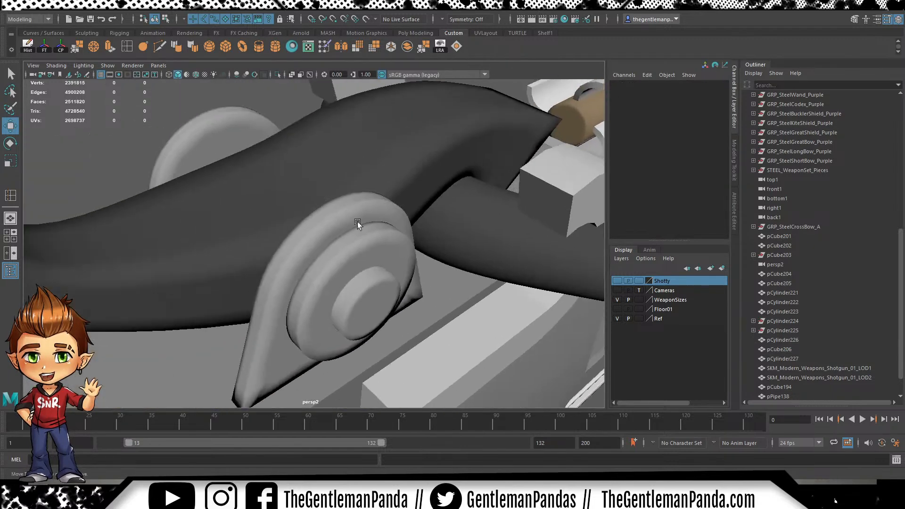
pyautogui.scroll(-2, 352, 213)
pyautogui.click(339, 225)
pyautogui.keyDown('shift'); pyautogui.click(352, 259); pyautogui.keyUp('shift')
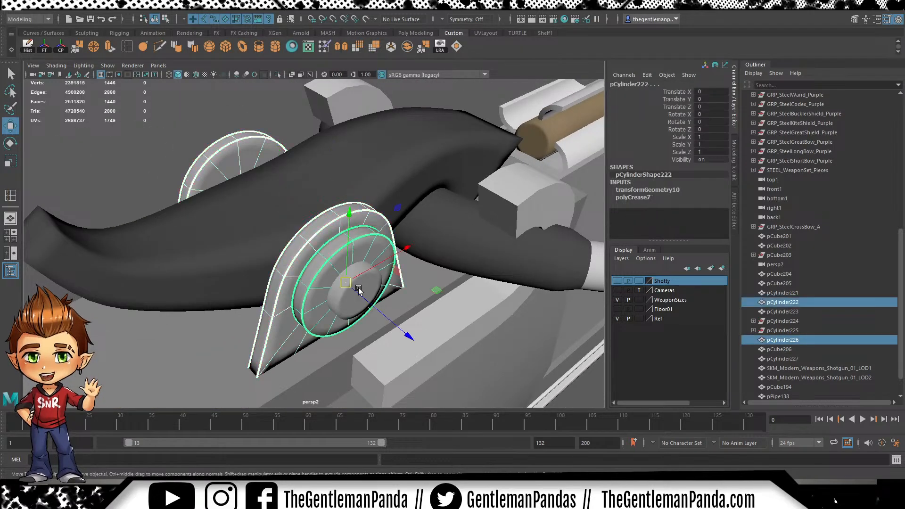
pyautogui.keyDown('shift'); pyautogui.click(367, 287); pyautogui.keyUp('shift')
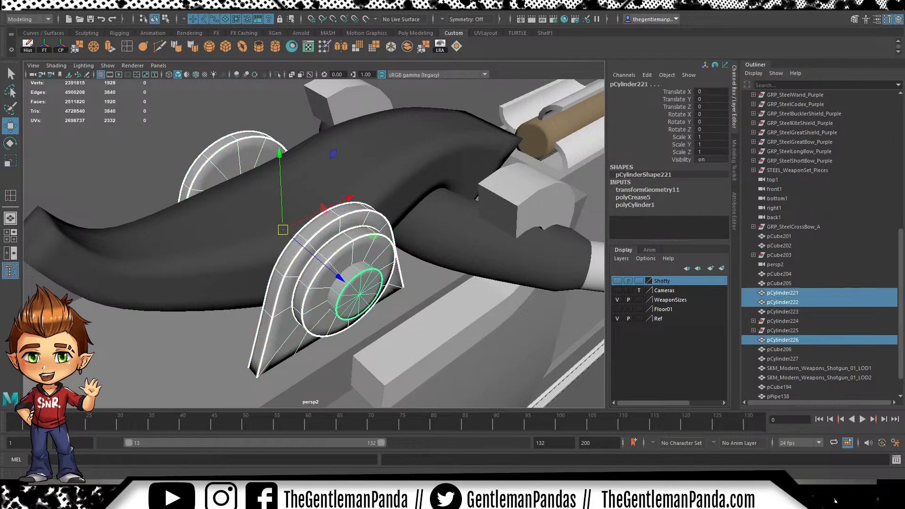
pyautogui.click(163, 150)
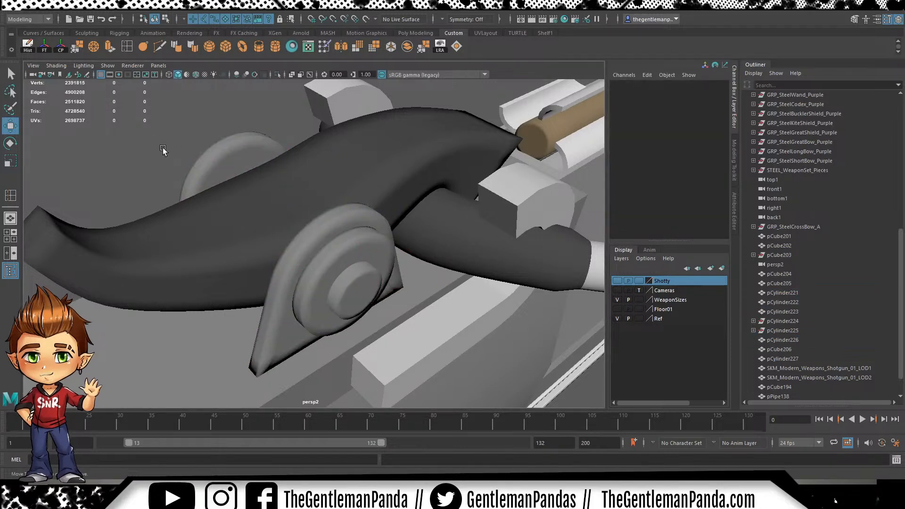
pyautogui.click(349, 290)
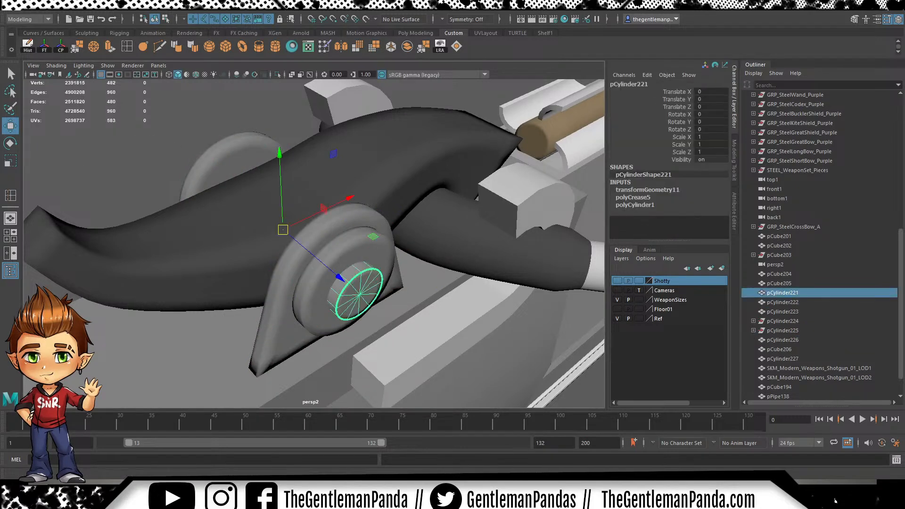
pyautogui.click(159, 133)
# Examine the crossbow body's side panel, lower rail and underside from several angles
pyautogui.scroll(-5, 421, 211)
pyautogui.keyDown('alt'); pyautogui.moveTo(420, 212); pyautogui.dragTo(409, 270); pyautogui.keyUp('alt')
pyautogui.scroll(-8, 437, 256)
pyautogui.keyDown('alt'); pyautogui.moveTo(414, 289); pyautogui.dragTo(448, 264); pyautogui.keyUp('alt')
pyautogui.scroll(6, 362, 289)
pyautogui.keyDown('alt'); pyautogui.moveTo(311, 323); pyautogui.dragTo(333, 267, button='middle'); pyautogui.keyUp('alt')
pyautogui.scroll(-3, 332, 268)
pyautogui.click(292, 239)
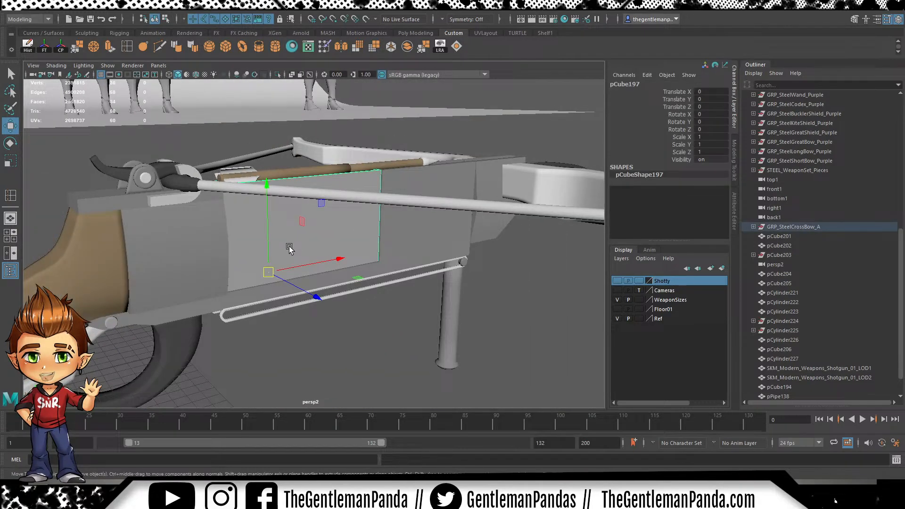
pyautogui.keyDown('alt'); pyautogui.moveTo(296, 243); pyautogui.dragTo(318, 198, button='middle'); pyautogui.keyUp('alt')
pyautogui.keyDown('alt'); pyautogui.moveTo(317, 198); pyautogui.dragTo(400, 269); pyautogui.keyUp('alt')
pyautogui.click(403, 274)
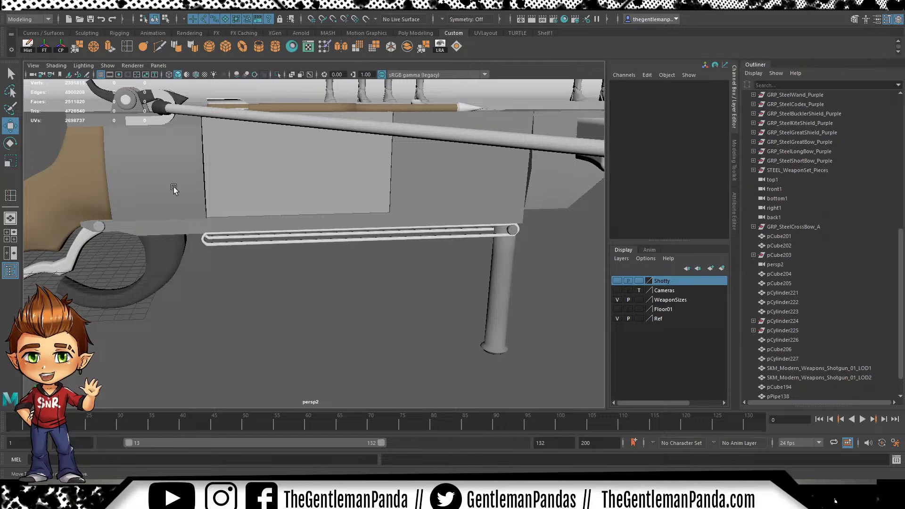
pyautogui.scroll(-2, 440, 225)
pyautogui.keyDown('alt'); pyautogui.moveTo(414, 278); pyautogui.dragTo(250, 194); pyautogui.keyUp('alt')
# Try to slide the bowstring hooks forward along the body
pyautogui.click(183, 207)
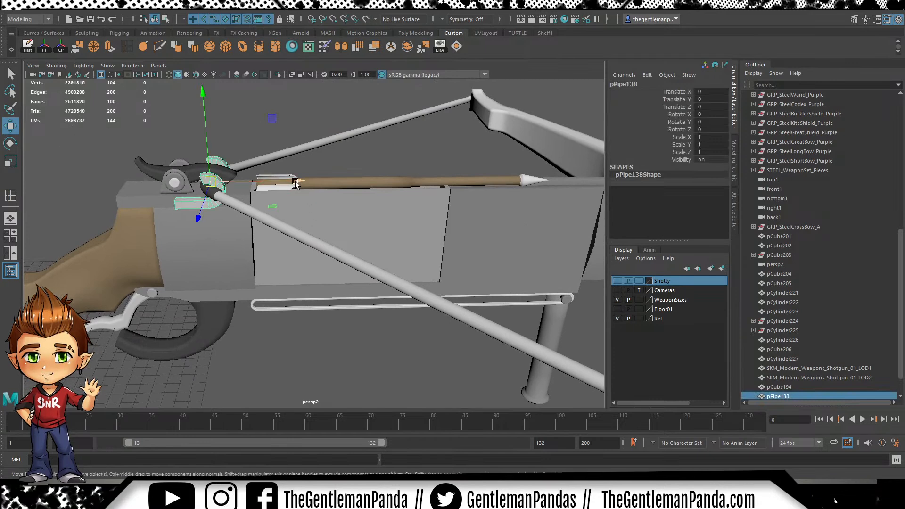
pyautogui.moveTo(295, 182); pyautogui.dragTo(346, 180)
pyautogui.hotkey('ctrl', 'z')
# Examine the bolt channel, the rear body block and the overall crossbow from several angles
pyautogui.keyDown('alt'); pyautogui.moveTo(485, 191); pyautogui.dragTo(487, 215); pyautogui.keyUp('alt')
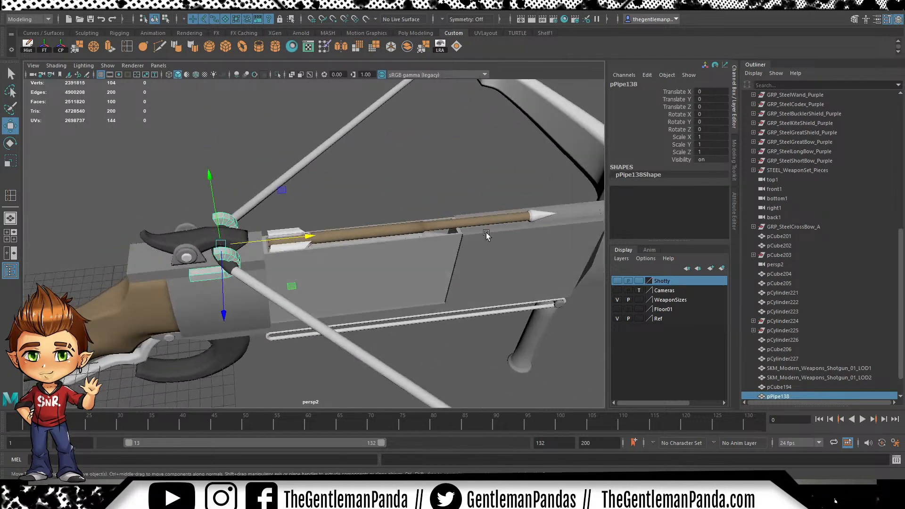
pyautogui.keyDown('alt'); pyautogui.moveTo(487, 215); pyautogui.dragTo(360, 213, button='middle'); pyautogui.keyUp('alt')
pyautogui.keyDown('alt'); pyautogui.moveTo(360, 213); pyautogui.dragTo(323, 208); pyautogui.keyUp('alt')
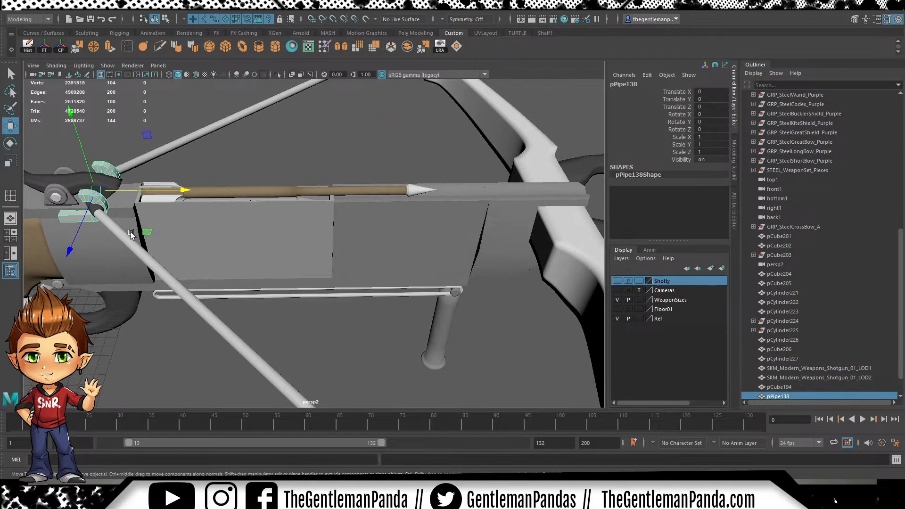
pyautogui.keyDown('alt'); pyautogui.moveTo(136, 235); pyautogui.dragTo(259, 240, button='middle'); pyautogui.keyUp('alt')
pyautogui.scroll(5, 258, 231)
pyautogui.keyDown('alt'); pyautogui.moveTo(257, 219); pyautogui.dragTo(288, 218); pyautogui.keyUp('alt')
pyautogui.click(252, 255)
pyautogui.keyDown('alt'); pyautogui.moveTo(264, 262); pyautogui.dragTo(284, 256); pyautogui.keyUp('alt')
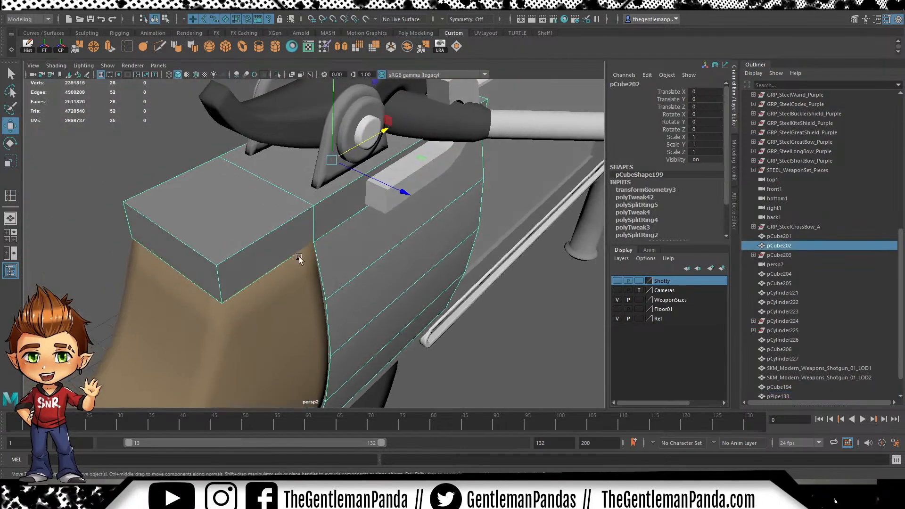
pyautogui.keyDown('alt'); pyautogui.moveTo(451, 186); pyautogui.dragTo(485, 303); pyautogui.keyUp('alt')
pyautogui.keyDown('alt'); pyautogui.moveTo(391, 212); pyautogui.dragTo(327, 211); pyautogui.keyUp('alt')
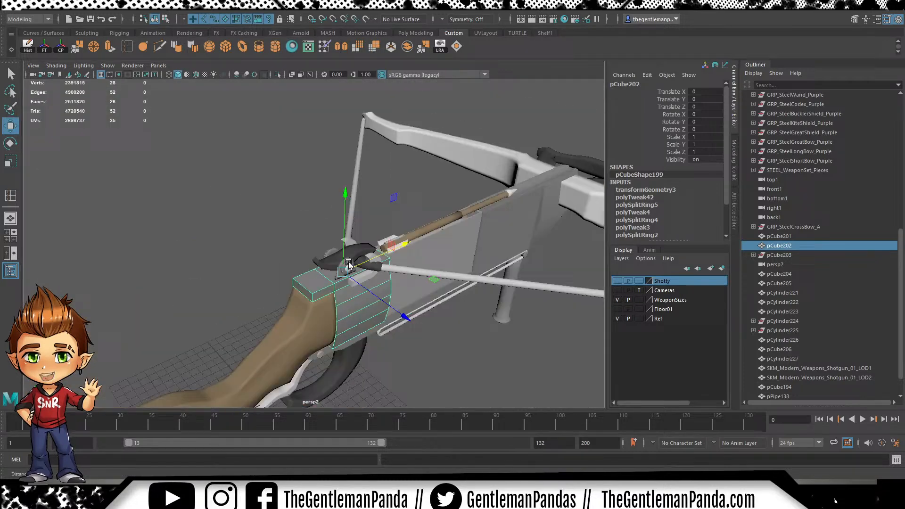
pyautogui.keyDown('alt'); pyautogui.moveTo(329, 282); pyautogui.dragTo(426, 343); pyautogui.keyUp('alt')
# Create a polygon cube and place it beside the hook base on the body's side, at about X 10.8, Y 12.2, Z 2.3
pyautogui.click(188, 142)
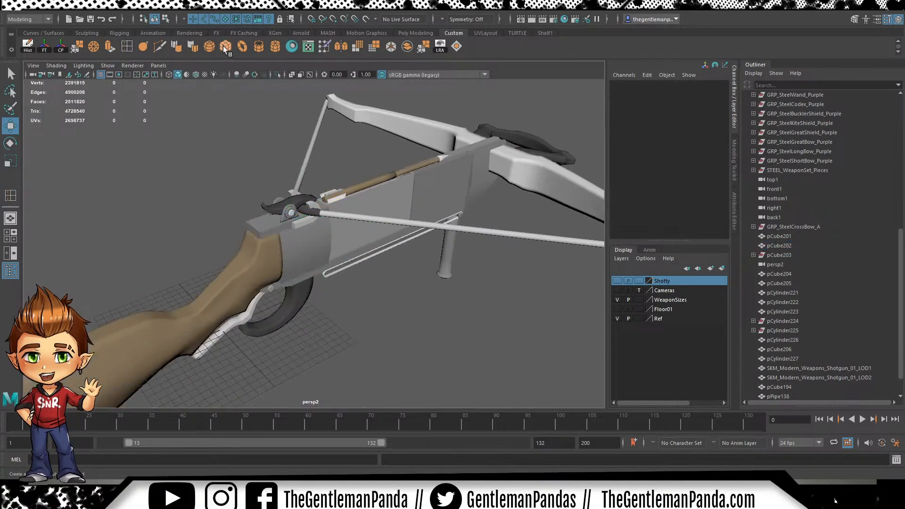
pyautogui.moveTo(310, 340); pyautogui.dragTo(418, 336)
pyautogui.moveTo(326, 254); pyautogui.dragTo(327, 129)
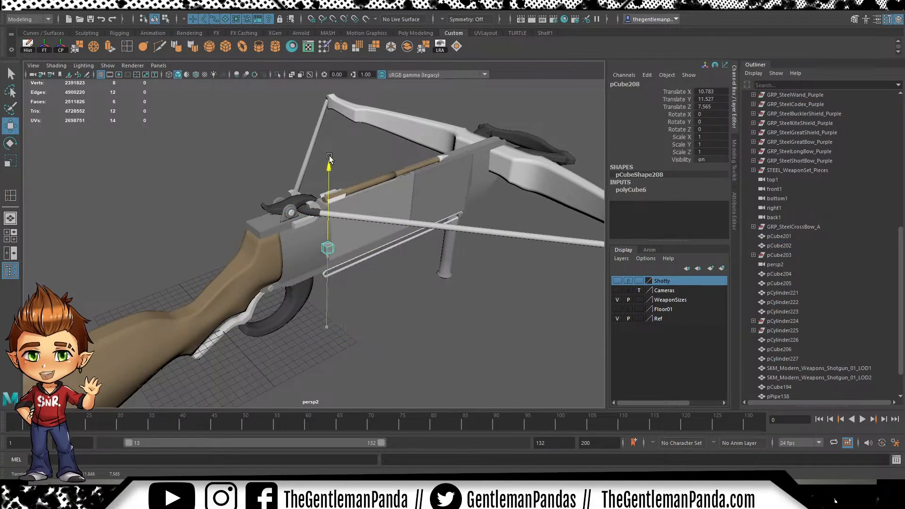
pyautogui.press('f')
pyautogui.scroll(-2, 438, 267)
pyautogui.keyDown('alt'); pyautogui.moveTo(438, 266); pyautogui.dragTo(476, 218); pyautogui.keyUp('alt')
pyautogui.moveTo(478, 168); pyautogui.dragTo(316, 233)
pyautogui.press('f')
pyautogui.scroll(-3, 444, 265)
pyautogui.keyDown('alt'); pyautogui.moveTo(445, 264); pyautogui.dragTo(339, 186); pyautogui.keyUp('alt')
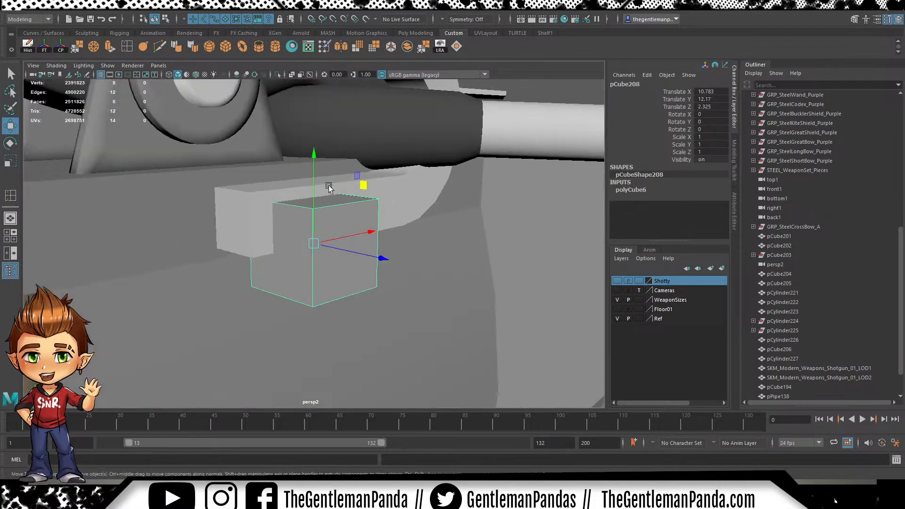
# Position the cube directly behind the light hook base, at about X 9.5, Y 12.45, Z 2.08
pyautogui.keyDown('alt'); pyautogui.moveTo(339, 186); pyautogui.dragTo(350, 191, button='middle'); pyautogui.keyUp('alt')
pyautogui.moveTo(347, 183); pyautogui.dragTo(345, 158)
pyautogui.hotkey('ctrl', 'z')
pyautogui.keyDown('alt'); pyautogui.moveTo(306, 200); pyautogui.dragTo(355, 257); pyautogui.keyUp('alt')
pyautogui.moveTo(415, 245); pyautogui.dragTo(325, 278)
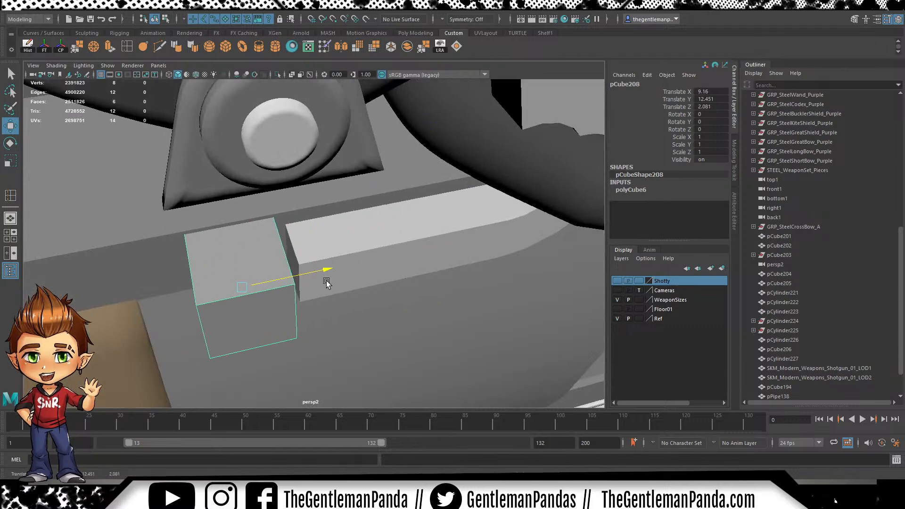
pyautogui.press('f')
pyautogui.keyDown('alt'); pyautogui.moveTo(437, 284); pyautogui.dragTo(323, 289); pyautogui.keyUp('alt')
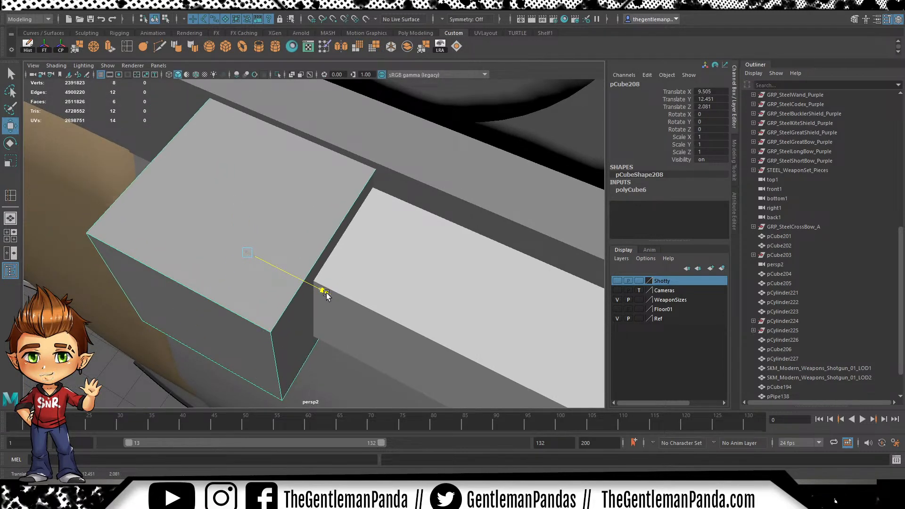
pyautogui.keyDown('alt'); pyautogui.moveTo(370, 313); pyautogui.dragTo(468, 278); pyautogui.keyUp('alt')
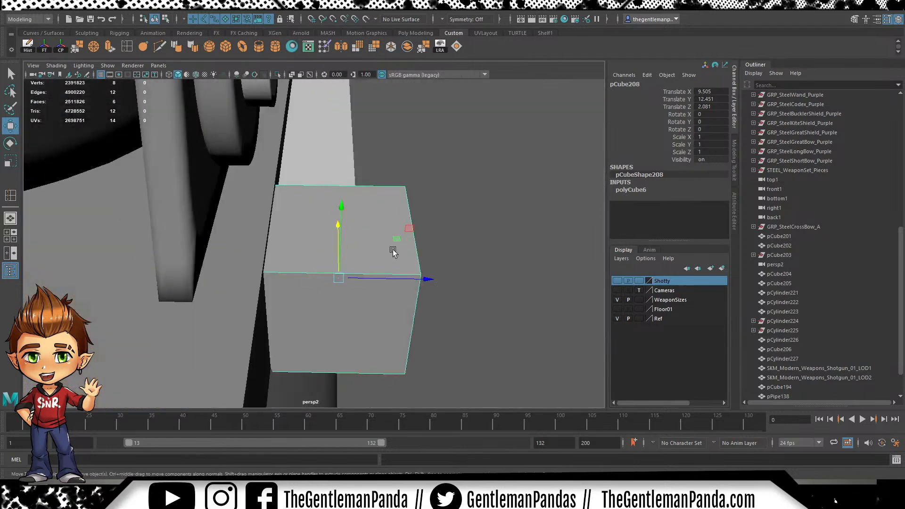
# Move the cube's outer side vertices inward to match the thickness of the light hook base
pyautogui.press('F9')
pyautogui.moveTo(468, 151); pyautogui.dragTo(379, 383)
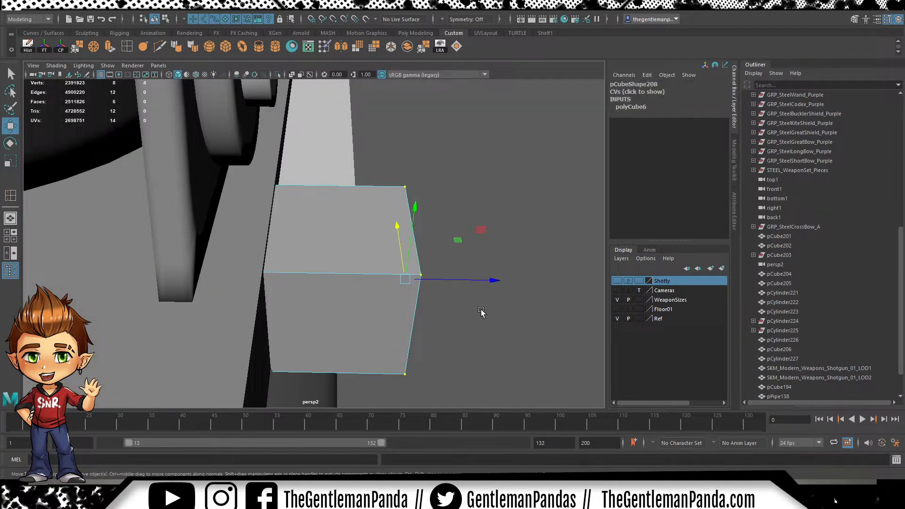
pyautogui.moveTo(493, 281); pyautogui.dragTo(285, 245)
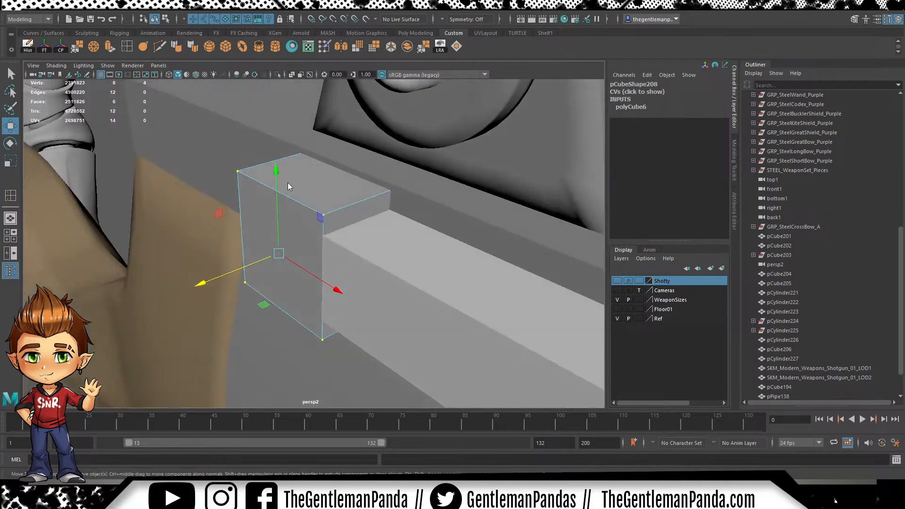
pyautogui.moveTo(336, 155); pyautogui.dragTo(335, 156, button='right')
# Lower the block to about Y 12.3 and line up its outer face with the hook base
pyautogui.keyDown('alt'); pyautogui.moveTo(291, 323); pyautogui.dragTo(484, 325); pyautogui.keyUp('alt')
pyautogui.keyDown('alt'); pyautogui.moveTo(358, 299); pyautogui.dragTo(217, 240); pyautogui.keyUp('alt')
pyautogui.click(496, 282)
pyautogui.keyDown('alt'); pyautogui.moveTo(217, 241); pyautogui.dragTo(266, 250, button='right'); pyautogui.keyUp('alt')
pyautogui.keyDown('alt'); pyautogui.moveTo(266, 249); pyautogui.dragTo(251, 152); pyautogui.keyUp('alt')
pyautogui.click(285, 253)
pyautogui.keyDown('alt'); pyautogui.moveTo(344, 222); pyautogui.dragTo(371, 321); pyautogui.keyUp('alt')
pyautogui.scroll(3, 370, 321)
pyautogui.keyDown('alt'); pyautogui.moveTo(347, 348); pyautogui.dragTo(384, 329, button='middle'); pyautogui.keyUp('alt')
pyautogui.moveTo(390, 327); pyautogui.dragTo(390, 327)
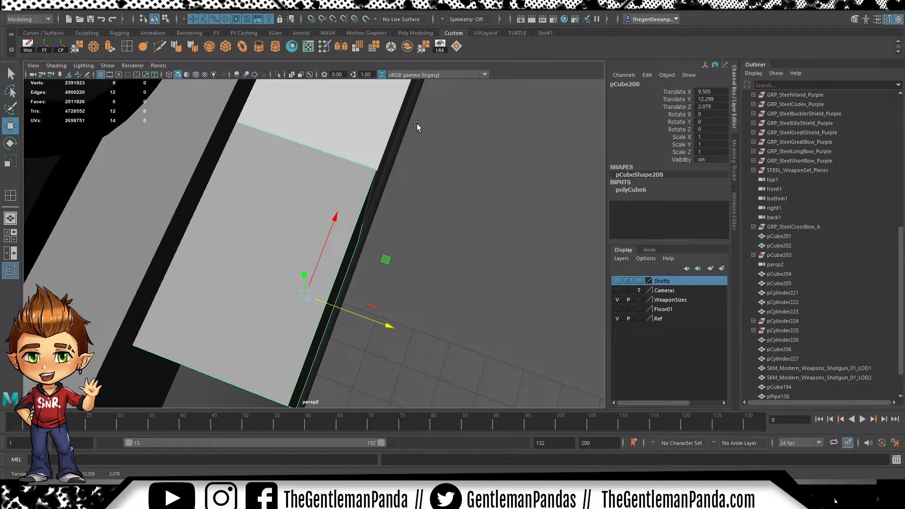
# Place the block's pivot on its upper outer corner and align that corner with the hook base, at about X 9.5, Z 2.08
pyautogui.keyDown('alt'); pyautogui.moveTo(459, 193); pyautogui.dragTo(306, 324); pyautogui.keyUp('alt')
pyautogui.moveTo(306, 245); pyautogui.dragTo(262, 228, button='right')
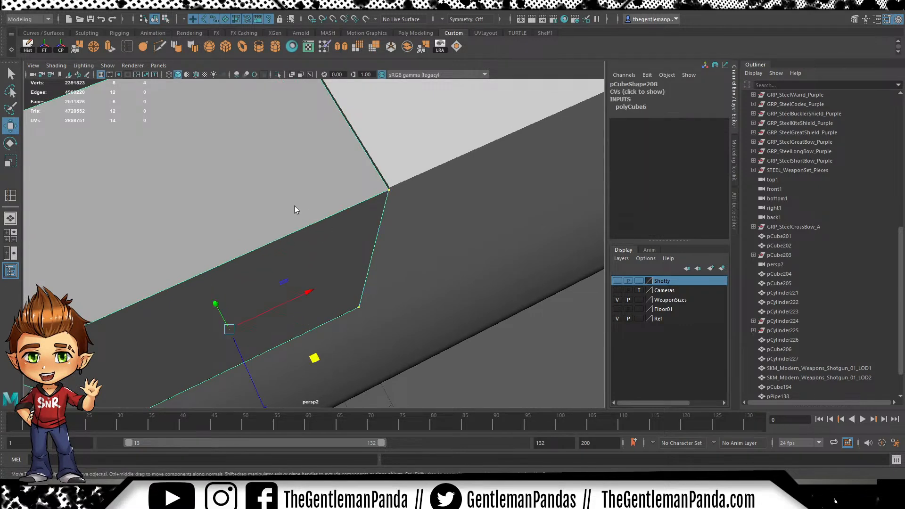
pyautogui.press('F8')
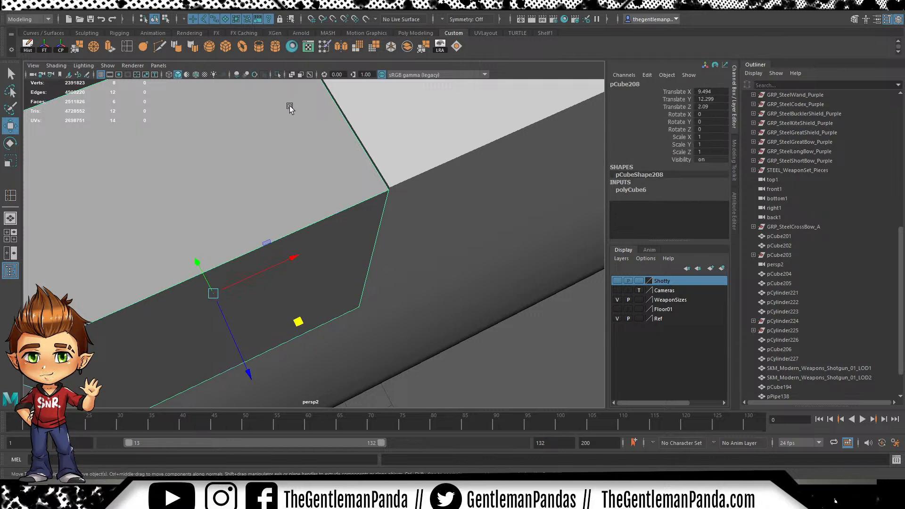
pyautogui.press('d')
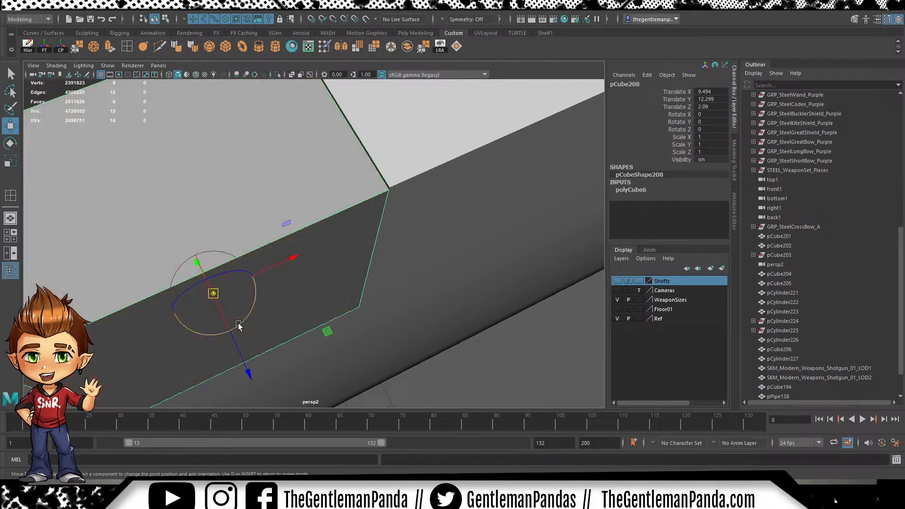
pyautogui.keyDown('alt'); pyautogui.moveTo(282, 270); pyautogui.dragTo(382, 255); pyautogui.keyUp('alt')
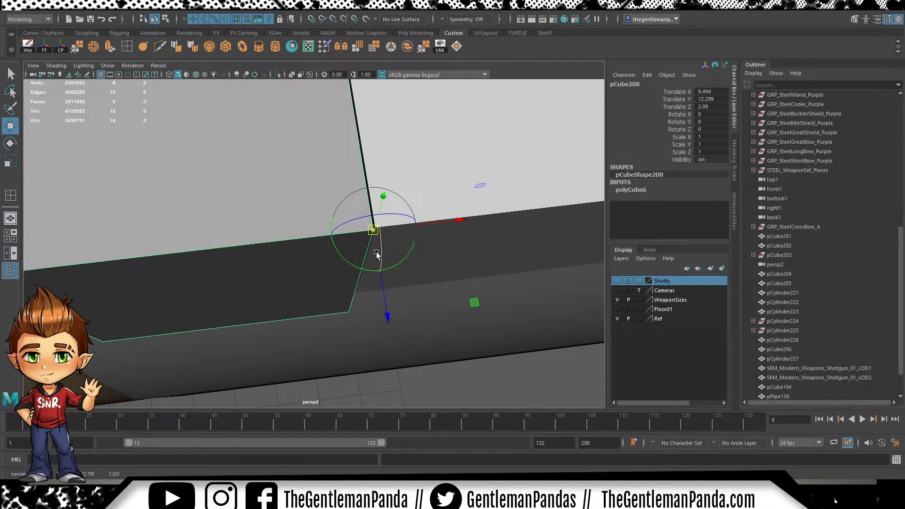
pyautogui.press('d')
pyautogui.moveTo(378, 218); pyautogui.dragTo(379, 231)
pyautogui.keyDown('alt'); pyautogui.moveTo(379, 230); pyautogui.dragTo(238, 226, button='right'); pyautogui.keyUp('alt')
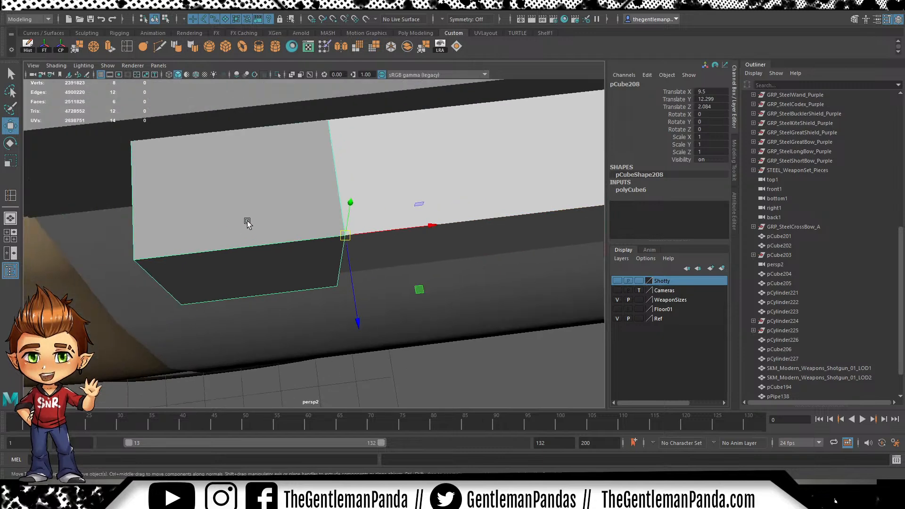
# Examine the small block's placement against the crossbow body and side panel from several angles
pyautogui.keyDown('alt'); pyautogui.moveTo(238, 227); pyautogui.dragTo(250, 186); pyautogui.keyUp('alt')
pyautogui.scroll(-4, 304, 160)
pyautogui.keyDown('alt'); pyautogui.moveTo(340, 210); pyautogui.dragTo(435, 214); pyautogui.keyUp('alt')
pyautogui.click(473, 242)
pyautogui.scroll(-8, 436, 215)
pyautogui.keyDown('alt'); pyautogui.moveTo(481, 188); pyautogui.dragTo(307, 168, button='middle'); pyautogui.keyUp('alt')
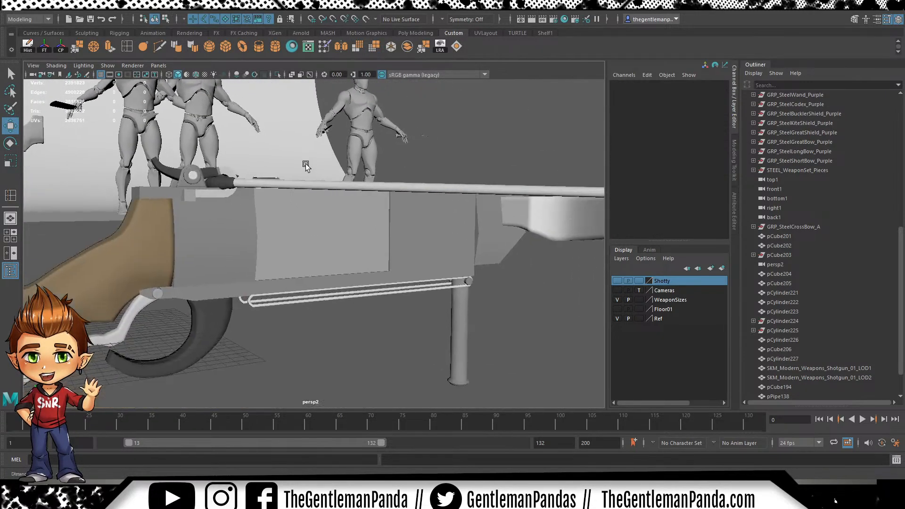
pyautogui.keyDown('alt'); pyautogui.moveTo(306, 168); pyautogui.dragTo(191, 207); pyautogui.keyUp('alt')
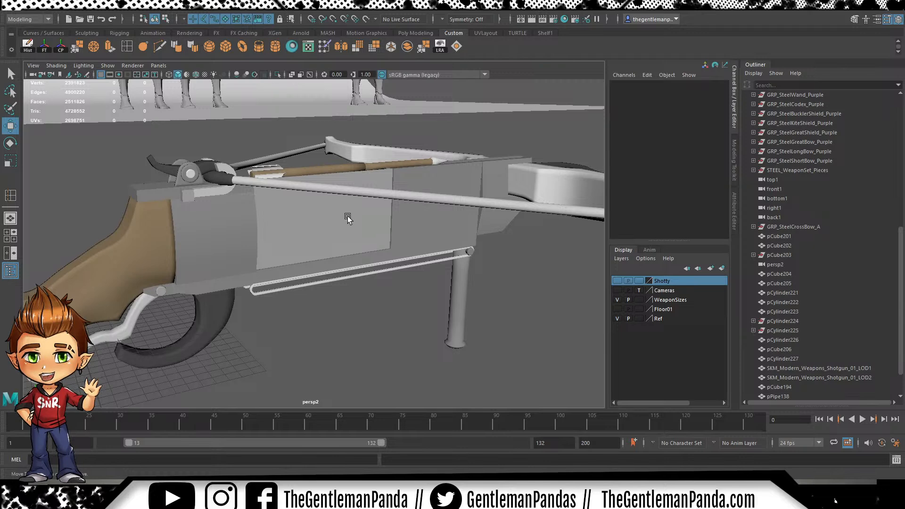
# Raise the small block's two upper front vertices so its top slopes up to the body's top edge
pyautogui.scroll(5, 339, 250)
pyautogui.keyDown('alt'); pyautogui.moveTo(231, 215); pyautogui.dragTo(360, 269, button='middle'); pyautogui.keyUp('alt')
pyautogui.click(187, 196)
pyautogui.press('f')
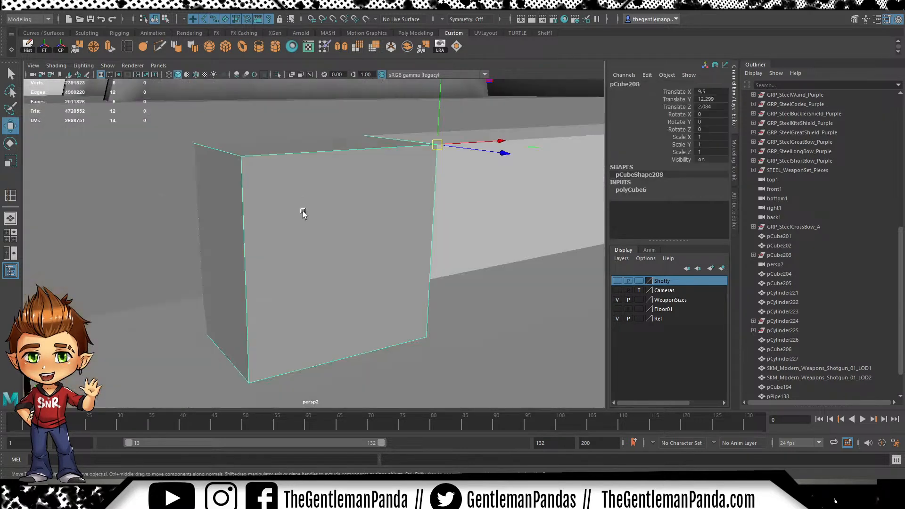
pyautogui.keyDown('alt'); pyautogui.moveTo(305, 212); pyautogui.dragTo(363, 219); pyautogui.keyUp('alt')
pyautogui.keyDown('alt'); pyautogui.moveTo(363, 219); pyautogui.dragTo(283, 213, button='right'); pyautogui.keyUp('alt')
pyautogui.keyDown('alt'); pyautogui.moveTo(283, 212); pyautogui.dragTo(326, 217); pyautogui.keyUp('alt')
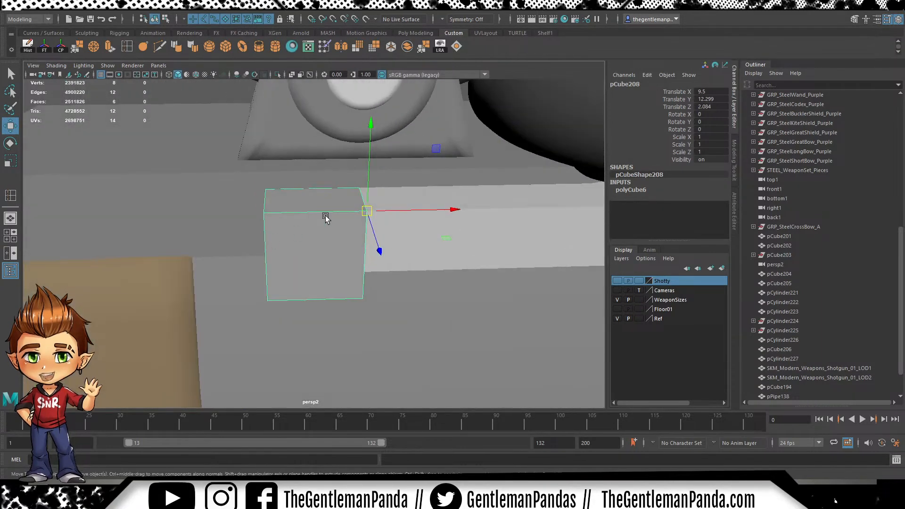
pyautogui.moveTo(284, 200); pyautogui.dragTo(254, 200, button='right')
pyautogui.keyDown('alt'); pyautogui.moveTo(388, 184); pyautogui.dragTo(250, 180); pyautogui.keyUp('alt')
pyautogui.keyDown('alt'); pyautogui.moveTo(251, 179); pyautogui.dragTo(339, 179, button='right'); pyautogui.keyUp('alt')
pyautogui.moveTo(346, 161); pyautogui.dragTo(300, 216)
pyautogui.moveTo(323, 168); pyautogui.dragTo(306, 124)
pyautogui.scroll(-4, 330, 145)
pyautogui.keyDown('alt'); pyautogui.moveTo(388, 128); pyautogui.dragTo(372, 139); pyautogui.keyUp('alt')
pyautogui.moveTo(301, 145); pyautogui.dragTo(319, 186)
pyautogui.scroll(4, 373, 226)
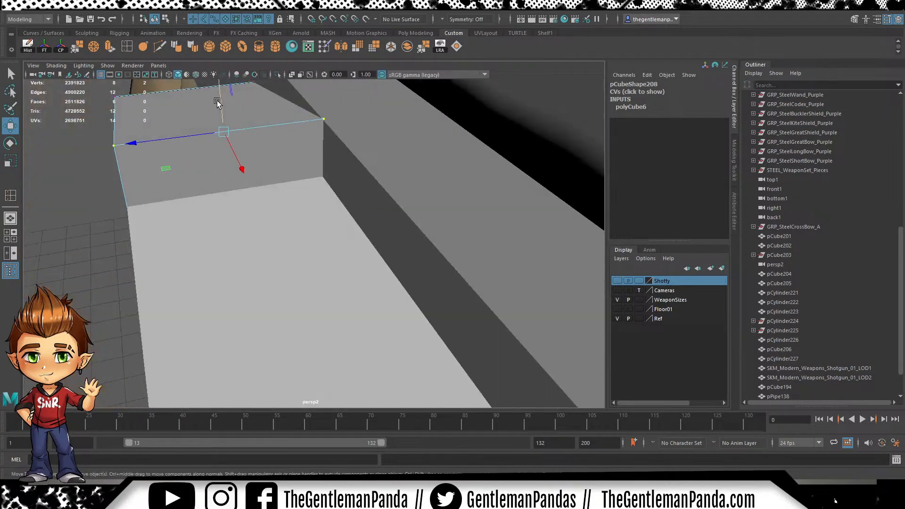
# Examine the sloped block and the adjoining rear body block from the side, the rear and below
pyautogui.keyDown('alt'); pyautogui.moveTo(218, 251); pyautogui.dragTo(392, 230); pyautogui.keyUp('alt')
pyautogui.scroll(-6, 250, 225)
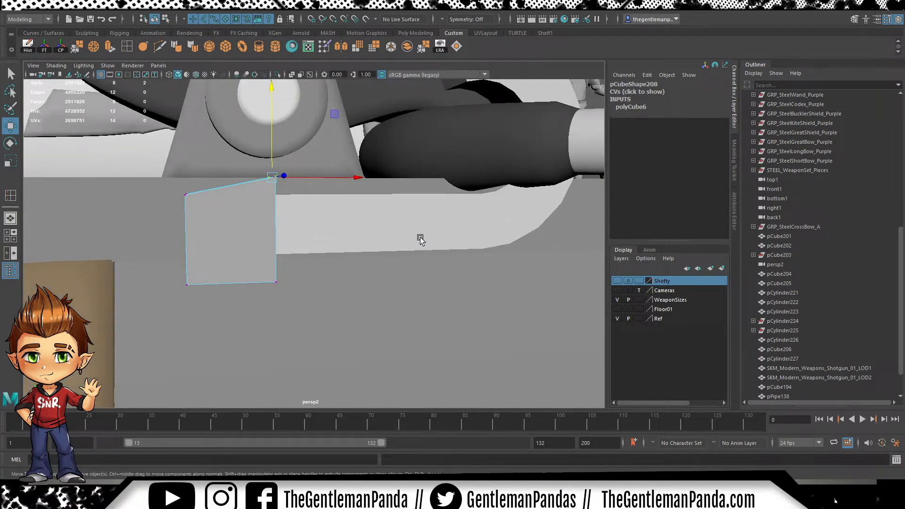
pyautogui.keyDown('alt'); pyautogui.moveTo(393, 230); pyautogui.dragTo(287, 233, button='right'); pyautogui.keyUp('alt')
pyautogui.keyDown('alt'); pyautogui.moveTo(286, 232); pyautogui.dragTo(306, 269); pyautogui.keyUp('alt')
pyautogui.keyDown('alt'); pyautogui.moveTo(306, 269); pyautogui.dragTo(404, 318, button='right'); pyautogui.keyUp('alt')
pyautogui.click(467, 321)
pyautogui.keyDown('alt'); pyautogui.moveTo(403, 317); pyautogui.dragTo(363, 216); pyautogui.keyUp('alt')
pyautogui.keyDown('alt'); pyautogui.moveTo(363, 217); pyautogui.dragTo(280, 248, button='right'); pyautogui.keyUp('alt')
pyautogui.keyDown('alt'); pyautogui.moveTo(280, 248); pyautogui.dragTo(312, 135, button='middle'); pyautogui.keyUp('alt')
pyautogui.keyDown('alt'); pyautogui.moveTo(312, 135); pyautogui.dragTo(375, 212); pyautogui.keyUp('alt')
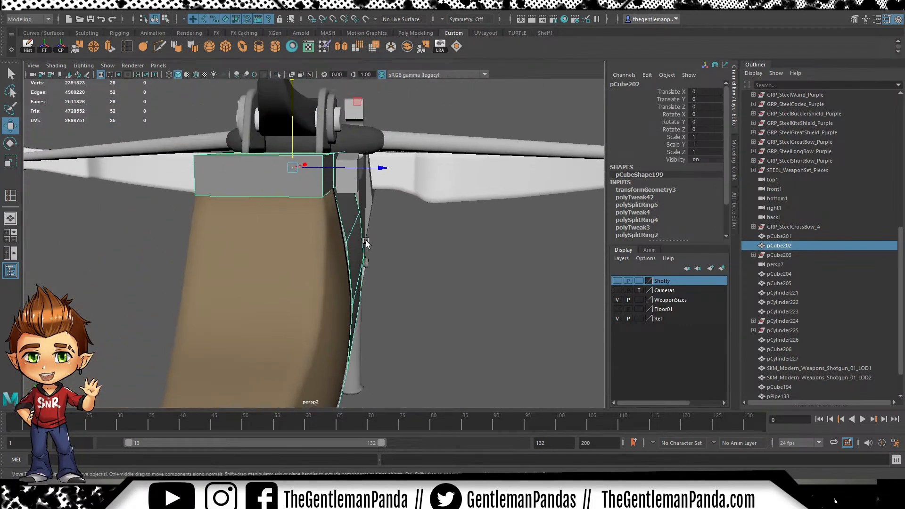
pyautogui.keyDown('alt'); pyautogui.moveTo(427, 225); pyautogui.dragTo(349, 222); pyautogui.keyUp('alt')
pyautogui.keyDown('alt'); pyautogui.moveTo(350, 222); pyautogui.dragTo(364, 224, button='right'); pyautogui.keyUp('alt')
pyautogui.keyDown('alt'); pyautogui.moveTo(363, 225); pyautogui.dragTo(364, 336); pyautogui.keyUp('alt')
pyautogui.keyDown('alt'); pyautogui.moveTo(392, 155); pyautogui.dragTo(232, 267); pyautogui.keyUp('alt')
# Insert an edge loop around the block's lower part and move it level with the hook base's underside
pyautogui.click(295, 259)
pyautogui.keyDown('alt'); pyautogui.moveTo(295, 259); pyautogui.dragTo(280, 214); pyautogui.keyUp('alt')
pyautogui.click(127, 46)
pyautogui.keyDown('alt'); pyautogui.moveTo(185, 248); pyautogui.dragTo(340, 253, button='right'); pyautogui.keyUp('alt')
pyautogui.press('r')
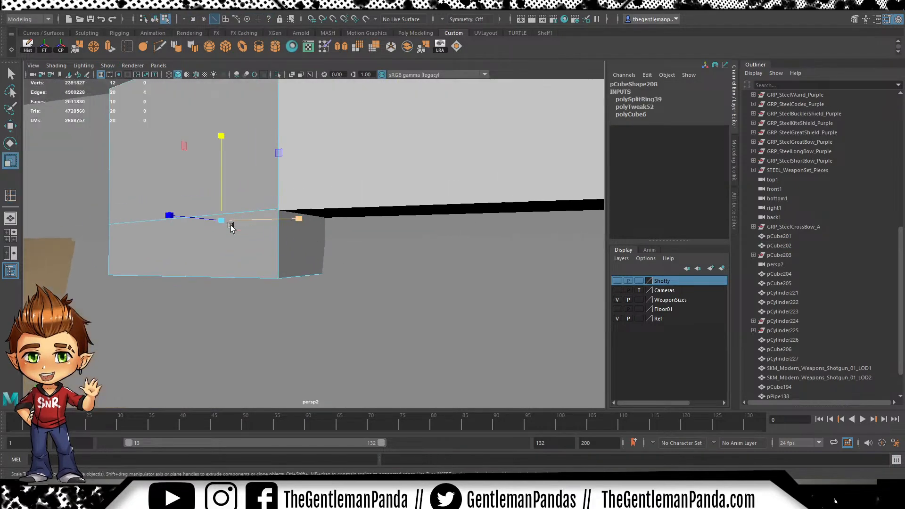
pyautogui.click(145, 221)
pyautogui.doubleClick(142, 222)
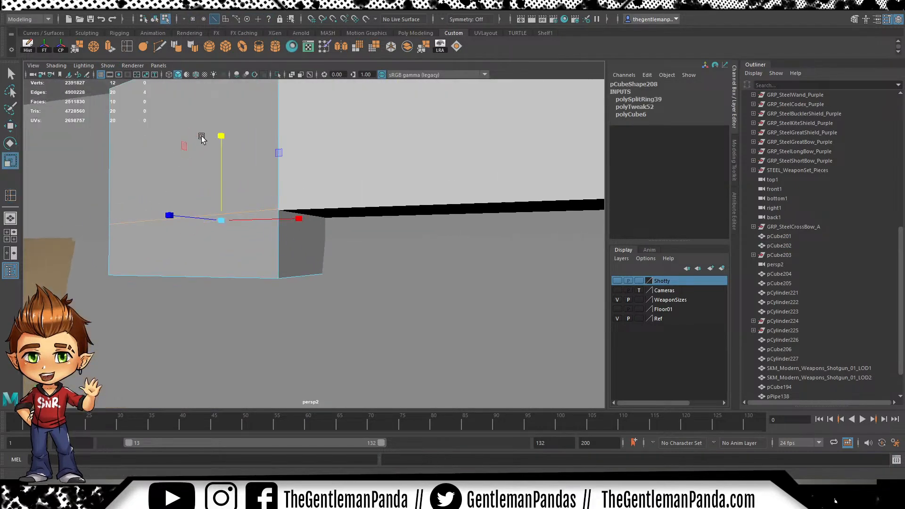
pyautogui.press('w')
pyautogui.moveTo(222, 157); pyautogui.dragTo(223, 154)
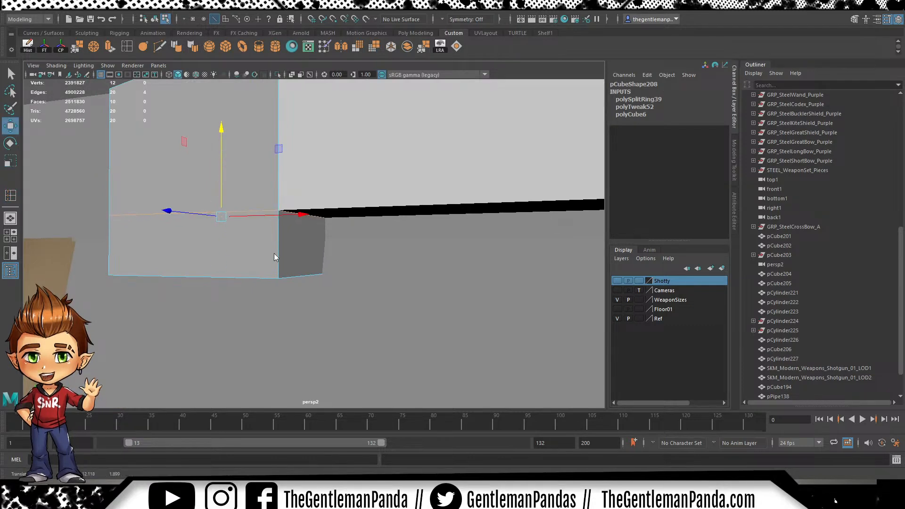
# Extrude the block's lower front face forward beneath the light hook base
pyautogui.moveTo(287, 250); pyautogui.dragTo(288, 283, button='right')
pyautogui.click(303, 254)
pyautogui.keyDown('alt'); pyautogui.moveTo(422, 267); pyautogui.dragTo(297, 259, button='right'); pyautogui.keyUp('alt')
pyautogui.keyDown('alt'); pyautogui.moveTo(297, 259); pyautogui.dragTo(450, 280); pyautogui.keyUp('alt')
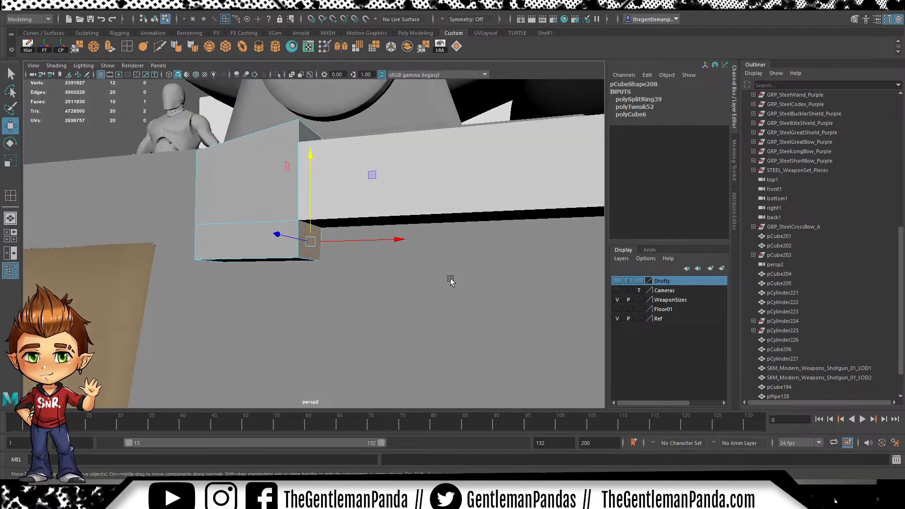
pyautogui.keyDown('shift'); pyautogui.moveTo(383, 240); pyautogui.dragTo(470, 237); pyautogui.keyUp('shift')
pyautogui.keyDown('alt'); pyautogui.moveTo(477, 226); pyautogui.dragTo(429, 257, button='right'); pyautogui.keyUp('alt')
pyautogui.keyDown('alt'); pyautogui.moveTo(429, 258); pyautogui.dragTo(252, 247, button='middle'); pyautogui.keyUp('alt')
pyautogui.moveTo(435, 224); pyautogui.dragTo(465, 224)
# Extend the extruded bar along the body's side past the bolt tip to form a long rail ending near the bow limbs
pyautogui.keyDown('alt'); pyautogui.moveTo(465, 224); pyautogui.dragTo(374, 222, button='right'); pyautogui.keyUp('alt')
pyautogui.keyDown('alt'); pyautogui.moveTo(374, 222); pyautogui.dragTo(362, 287); pyautogui.keyUp('alt')
pyautogui.keyDown('alt'); pyautogui.moveTo(362, 287); pyautogui.dragTo(349, 262, button='middle'); pyautogui.keyUp('alt')
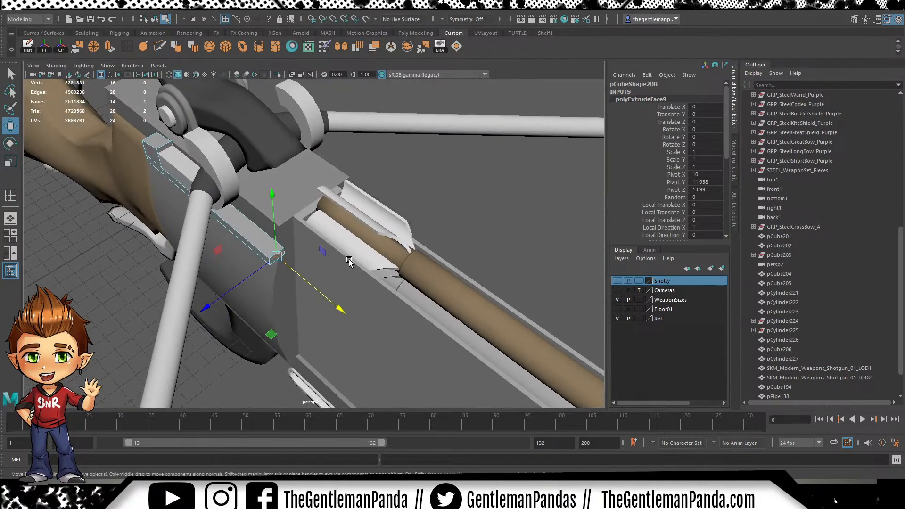
pyautogui.moveTo(340, 312); pyautogui.dragTo(450, 401)
pyautogui.keyDown('alt'); pyautogui.moveTo(468, 349); pyautogui.dragTo(422, 318, button='right'); pyautogui.keyUp('alt')
pyautogui.keyDown('alt'); pyautogui.moveTo(421, 318); pyautogui.dragTo(304, 212, button='middle'); pyautogui.keyUp('alt')
pyautogui.keyDown('alt'); pyautogui.moveTo(304, 212); pyautogui.dragTo(344, 208); pyautogui.keyUp('alt')
pyautogui.keyDown('alt'); pyautogui.moveTo(344, 208); pyautogui.dragTo(247, 286, button='middle'); pyautogui.keyUp('alt')
pyautogui.moveTo(113, 277); pyautogui.dragTo(360, 216)
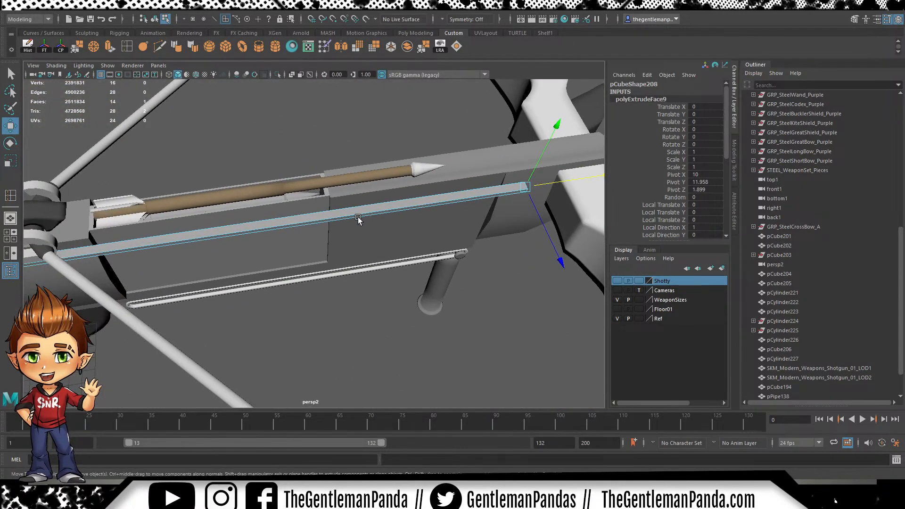
# Slide the pair of bowstring hooks forward along the rail to about X 34.6, close to the bow limbs
pyautogui.keyDown('alt'); pyautogui.moveTo(181, 217); pyautogui.dragTo(390, 202, button='middle'); pyautogui.keyUp('alt')
pyautogui.keyDown('alt'); pyautogui.moveTo(360, 264); pyautogui.dragTo(313, 256); pyautogui.keyUp('alt')
pyautogui.keyDown('alt'); pyautogui.moveTo(240, 231); pyautogui.dragTo(295, 246, button='middle'); pyautogui.keyUp('alt')
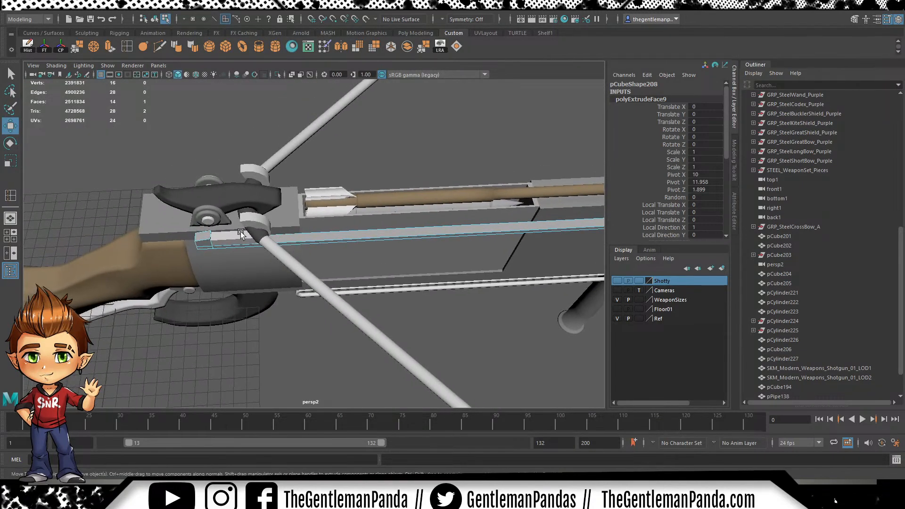
pyautogui.click(257, 226)
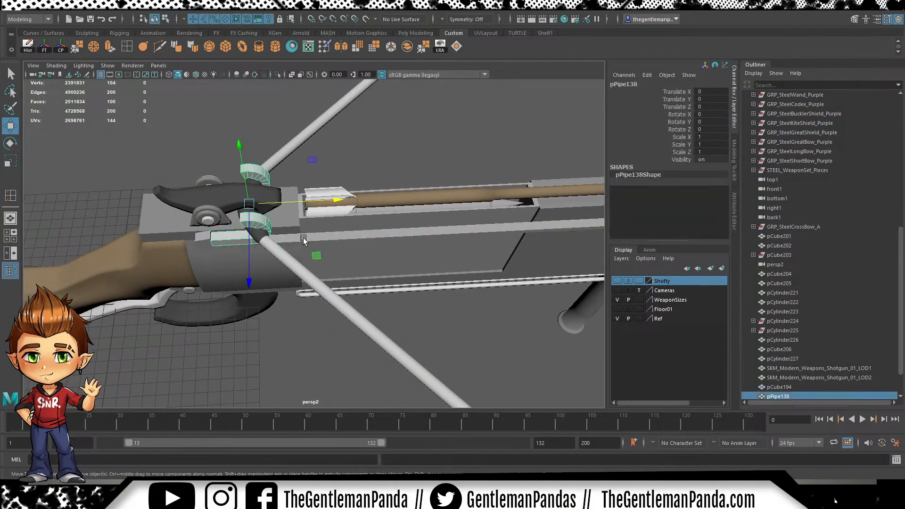
pyautogui.moveTo(338, 199); pyautogui.dragTo(554, 194)
pyautogui.keyDown('alt'); pyautogui.moveTo(554, 193); pyautogui.dragTo(156, 237, button='middle'); pyautogui.keyUp('alt')
pyautogui.moveTo(138, 230); pyautogui.dragTo(182, 229)
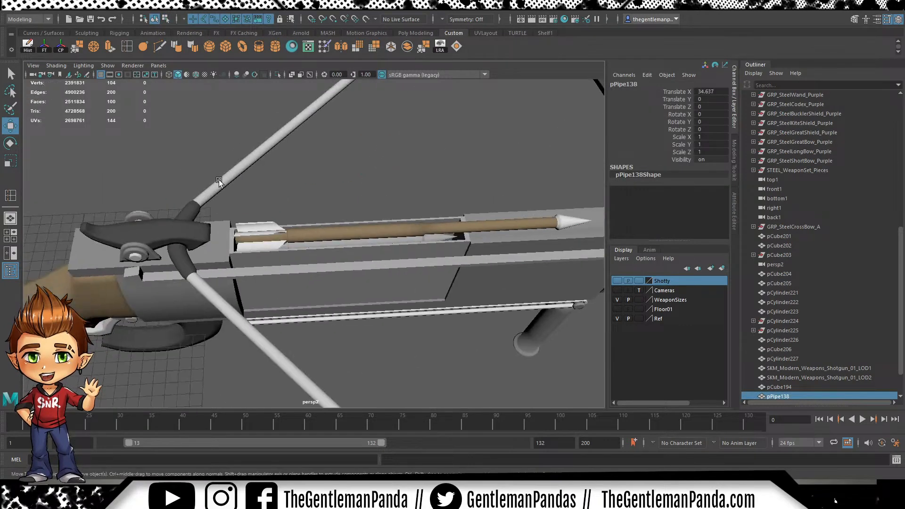
# Select the bowstring's middle vertices and move them forward past the bolt tip, just behind the relocated hooks
pyautogui.click(231, 179)
pyautogui.press('F9')
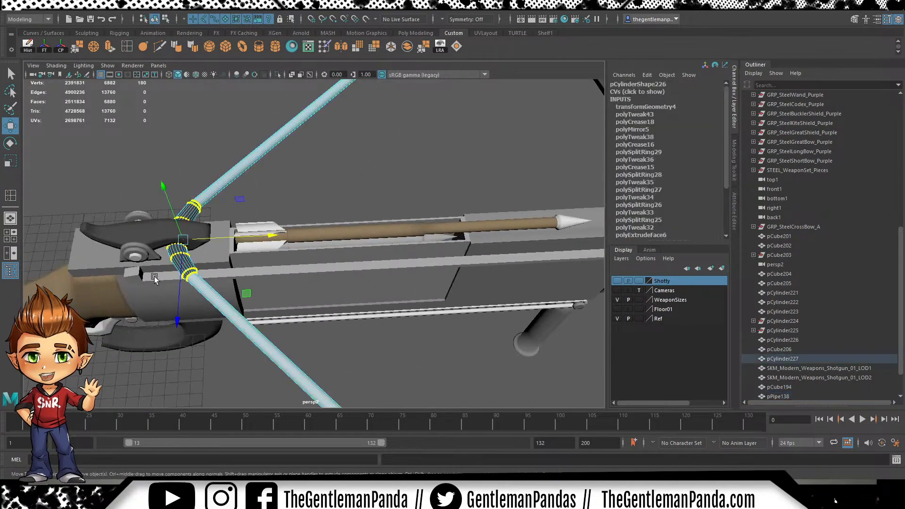
pyautogui.moveTo(273, 241); pyautogui.dragTo(499, 237)
pyautogui.keyDown('alt'); pyautogui.moveTo(500, 237); pyautogui.dragTo(161, 231, button='middle'); pyautogui.keyUp('alt')
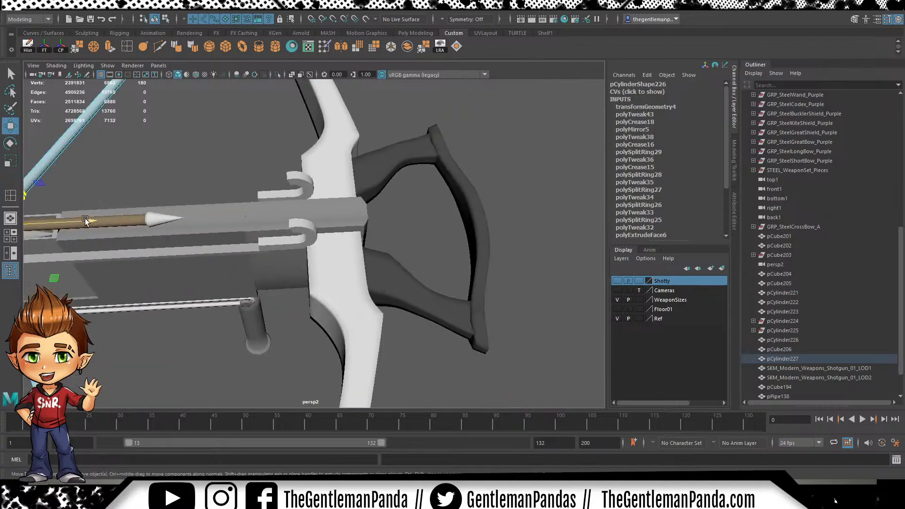
pyautogui.moveTo(78, 222); pyautogui.dragTo(269, 222)
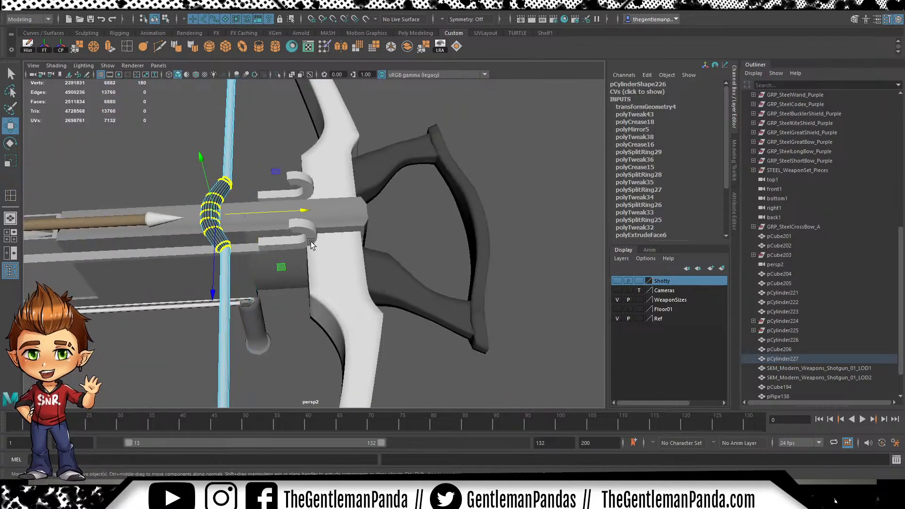
# Fine-tune the bowstring's middle section along the body's length in an enlarged orthographic view
pyautogui.press('space')
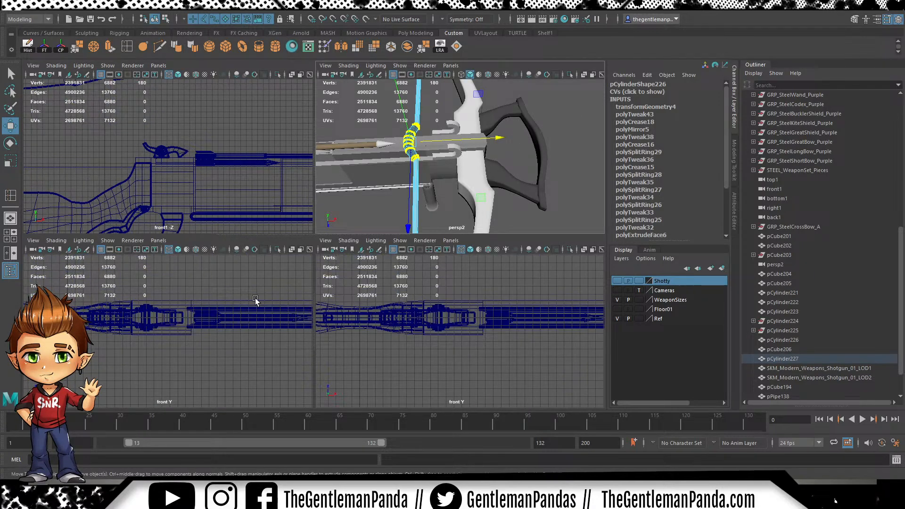
pyautogui.press('space')
pyautogui.scroll(10, 338, 264)
pyautogui.keyDown('alt'); pyautogui.moveTo(364, 251); pyautogui.dragTo(374, 346, button='middle'); pyautogui.keyUp('alt')
pyautogui.moveTo(335, 385); pyautogui.dragTo(327, 386)
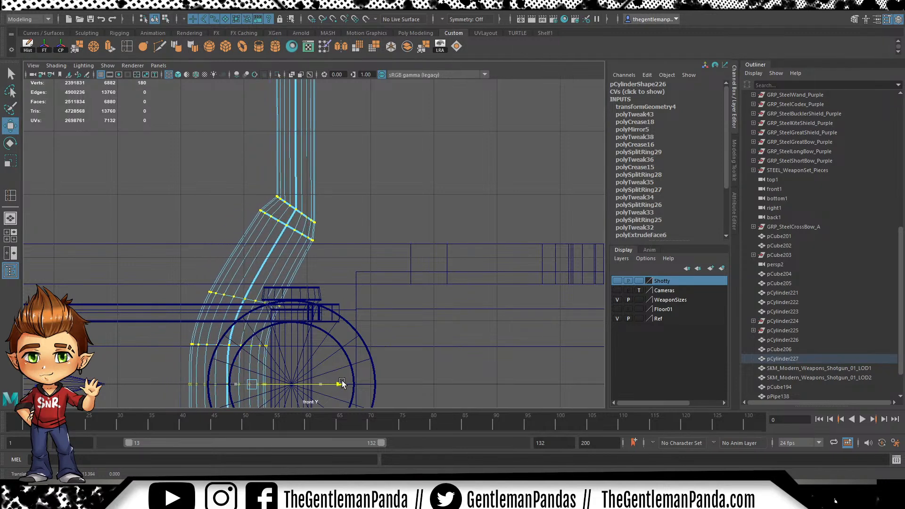
# Slide the pair of bowstring hooks back along the rail to about X 30.4, up against the bowstring's middle section
pyautogui.scroll(-5, 344, 171)
pyautogui.keyDown('alt'); pyautogui.moveTo(347, 154); pyautogui.dragTo(354, 6, button='middle'); pyautogui.keyUp('alt')
pyautogui.keyDown('alt'); pyautogui.moveTo(359, 94); pyautogui.dragTo(481, 111, button='right'); pyautogui.keyUp('alt')
pyautogui.keyDown('alt'); pyautogui.moveTo(318, 113); pyautogui.dragTo(316, 205, button='middle'); pyautogui.keyUp('alt')
pyautogui.keyDown('alt'); pyautogui.moveTo(317, 205); pyautogui.dragTo(301, 157, button='right'); pyautogui.keyUp('alt')
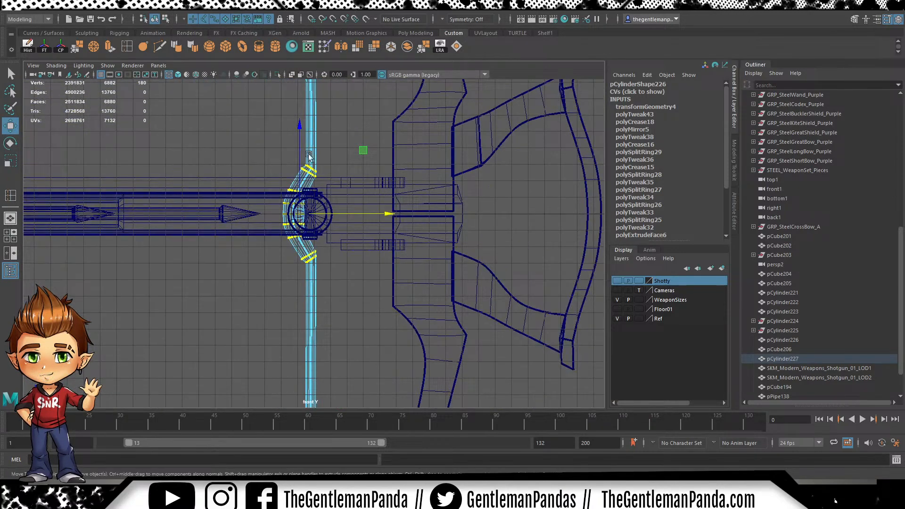
pyautogui.press('space')
pyautogui.press('space')
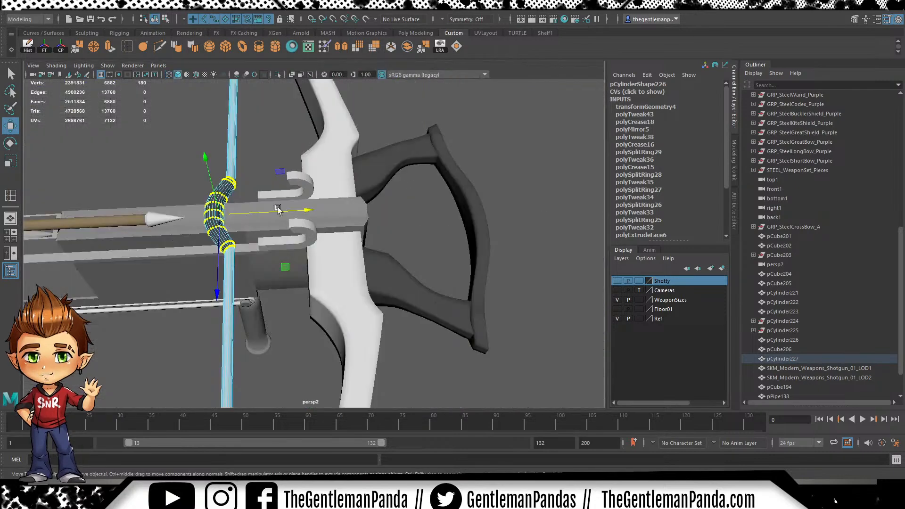
pyautogui.keyDown('alt'); pyautogui.moveTo(325, 196); pyautogui.dragTo(288, 226); pyautogui.keyUp('alt')
pyautogui.keyDown('alt'); pyautogui.moveTo(81, 210); pyautogui.dragTo(285, 174, button='right'); pyautogui.keyUp('alt')
pyautogui.keyDown('alt'); pyautogui.moveTo(284, 174); pyautogui.dragTo(448, 295, button='middle'); pyautogui.keyUp('alt')
pyautogui.keyDown('alt'); pyautogui.moveTo(448, 295); pyautogui.dragTo(378, 264); pyautogui.keyUp('alt')
pyautogui.keyDown('alt'); pyautogui.moveTo(378, 264); pyautogui.dragTo(319, 256, button='right'); pyautogui.keyUp('alt')
pyautogui.click(320, 256)
pyautogui.moveTo(379, 221); pyautogui.dragTo(333, 232)
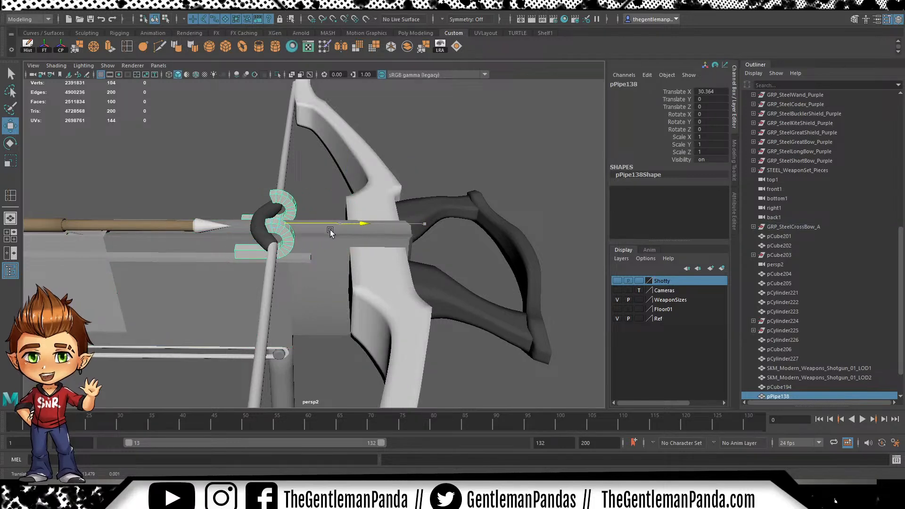
# Fine-tune the hook pair's position along the rail to about X 29.95 so the hooks wrap around the string
pyautogui.keyDown('alt'); pyautogui.moveTo(80, 229); pyautogui.dragTo(322, 220, button='right'); pyautogui.keyUp('alt')
pyautogui.keyDown('alt'); pyautogui.moveTo(322, 220); pyautogui.dragTo(400, 226, button='middle'); pyautogui.keyUp('alt')
pyautogui.keyDown('alt'); pyautogui.moveTo(399, 226); pyautogui.dragTo(452, 221, button='right'); pyautogui.keyUp('alt')
pyautogui.moveTo(386, 191)
pyautogui.mouseDown()
pyautogui.moveTo(366, 192)
pyautogui.moveTo(376, 192)
pyautogui.mouseUp()
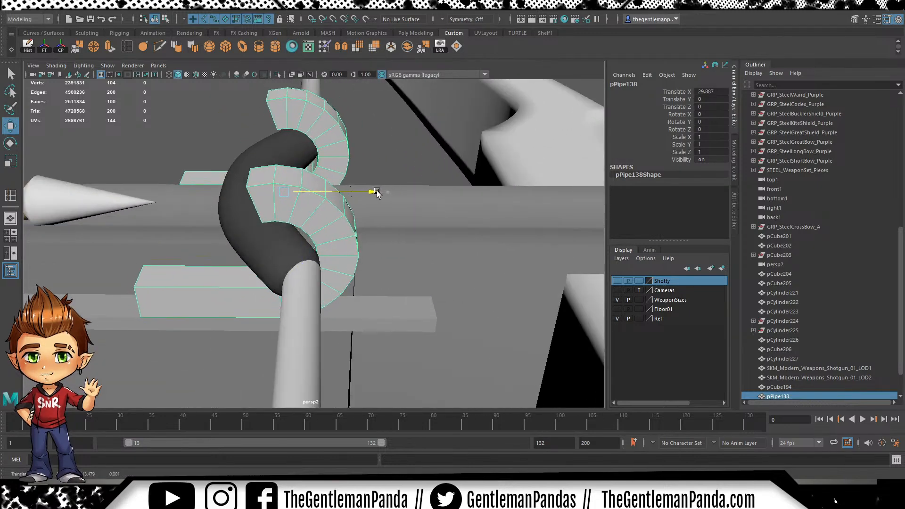
pyautogui.keyDown('alt'); pyautogui.moveTo(523, 231); pyautogui.dragTo(459, 253); pyautogui.keyUp('alt')
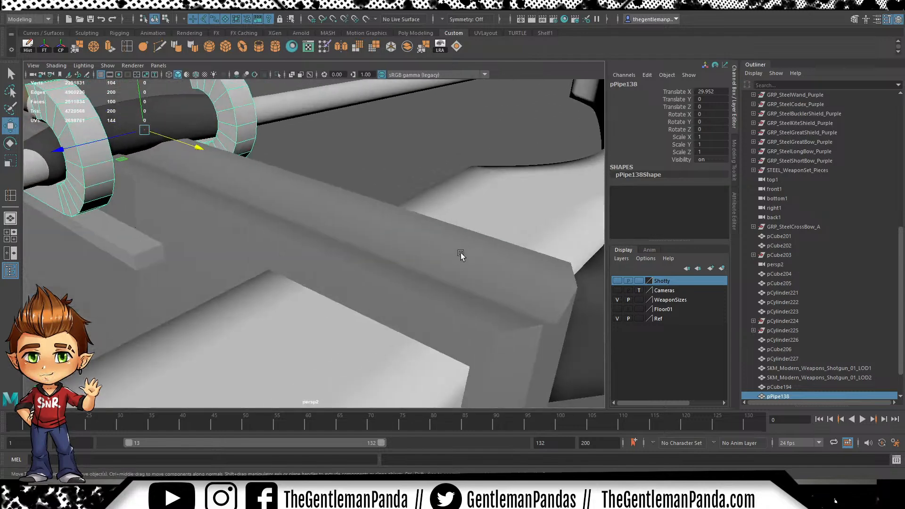
# Duplicate the pair of hooks and lower the copy to about Y -0.67
pyautogui.keyDown('alt'); pyautogui.moveTo(459, 253); pyautogui.dragTo(309, 236, button='right'); pyautogui.keyUp('alt')
pyautogui.keyDown('alt'); pyautogui.moveTo(276, 255); pyautogui.dragTo(492, 266); pyautogui.keyUp('alt')
pyautogui.click(292, 258)
pyautogui.press('f')
pyautogui.keyDown('alt'); pyautogui.moveTo(492, 265); pyautogui.dragTo(368, 250, button='right'); pyautogui.keyUp('alt')
pyautogui.keyDown('alt'); pyautogui.moveTo(396, 231); pyautogui.dragTo(271, 285, button='middle'); pyautogui.keyUp('alt')
pyautogui.keyDown('alt'); pyautogui.moveTo(271, 285); pyautogui.dragTo(303, 289, button='right'); pyautogui.keyUp('alt')
pyautogui.click(294, 273)
pyautogui.keyDown('alt'); pyautogui.moveTo(295, 274); pyautogui.dragTo(359, 268); pyautogui.keyUp('alt')
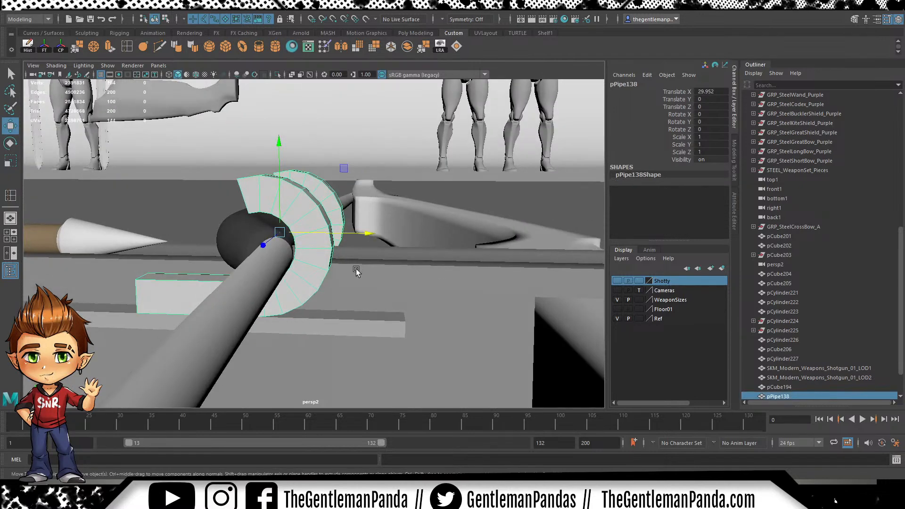
pyautogui.hotkey('ctrl', 'd')
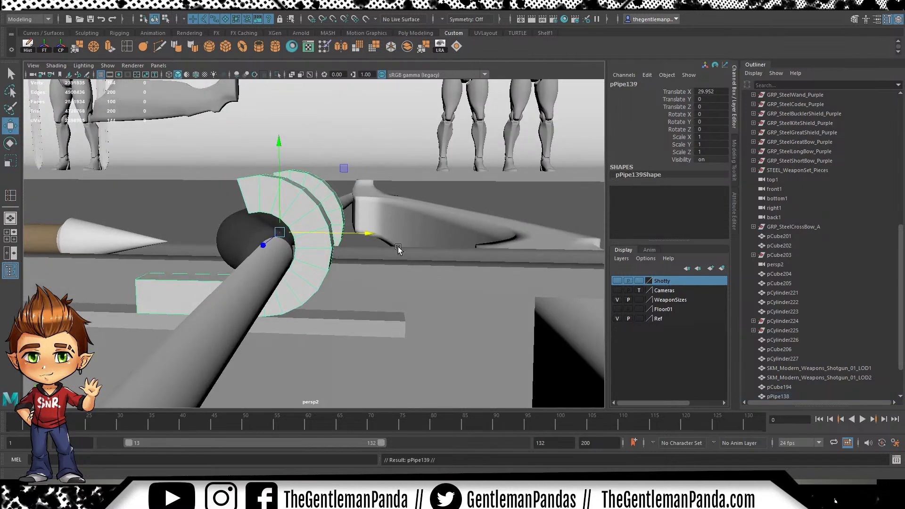
pyautogui.keyDown('alt'); pyautogui.moveTo(347, 269); pyautogui.dragTo(326, 217, button='middle'); pyautogui.keyUp('alt')
pyautogui.moveTo(295, 136); pyautogui.dragTo(293, 163)
pyautogui.moveTo(293, 163)
pyautogui.keyDown('alt'); pyautogui.mouseDown()
pyautogui.moveTo(303, 169)
pyautogui.moveTo(289, 168)
pyautogui.mouseUp(); pyautogui.keyUp('alt')
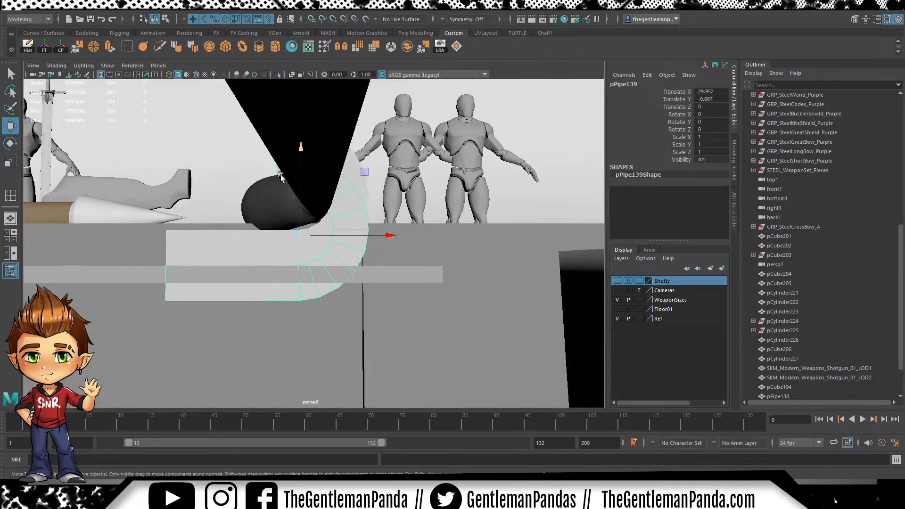
pyautogui.keyDown('alt'); pyautogui.moveTo(290, 167); pyautogui.dragTo(430, 245, button='right'); pyautogui.keyUp('alt')
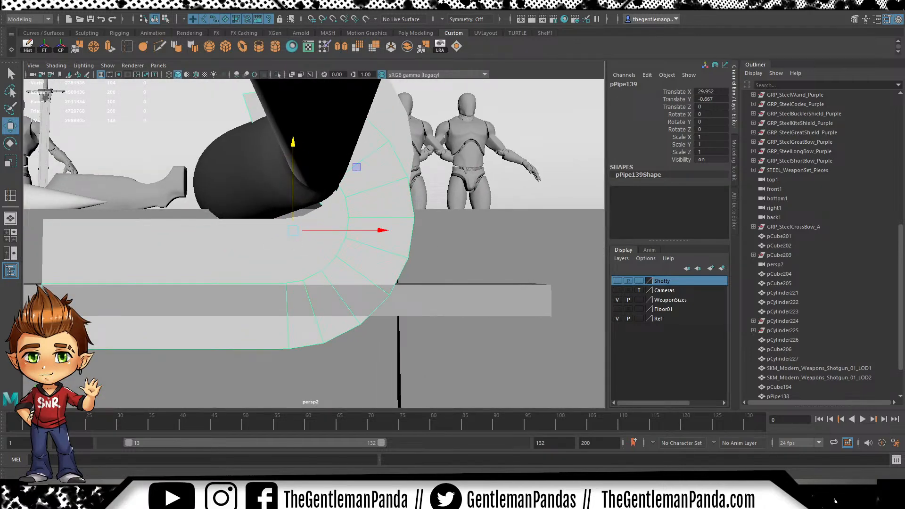
# Assign the lambert2 material to the duplicated hooks and slide them forward to about X 32.6
pyautogui.click(259, 222)
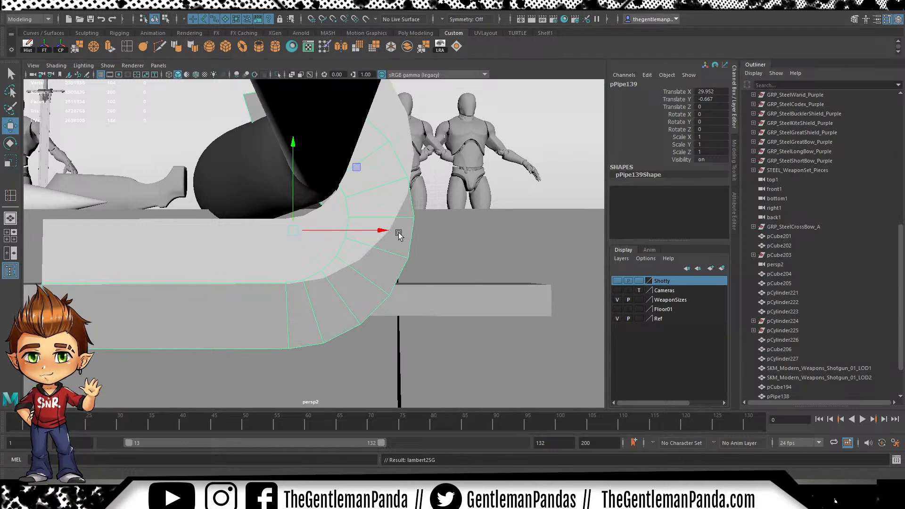
pyautogui.moveTo(377, 229); pyautogui.dragTo(565, 229)
pyautogui.keyDown('alt'); pyautogui.moveTo(473, 265); pyautogui.dragTo(432, 262, button='middle'); pyautogui.keyUp('alt')
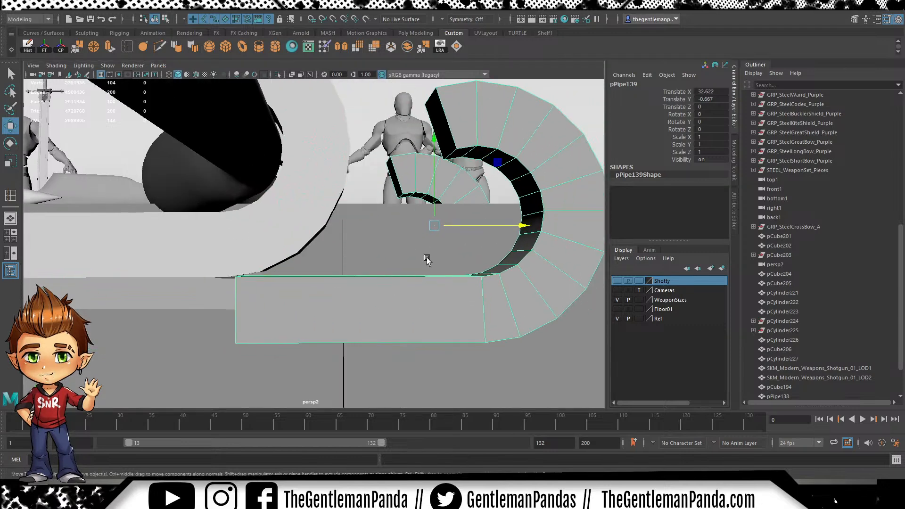
# Align the duplicated hooks' height in the orthographic side view, lowering them slightly to about Y -0.68
pyautogui.press('space')
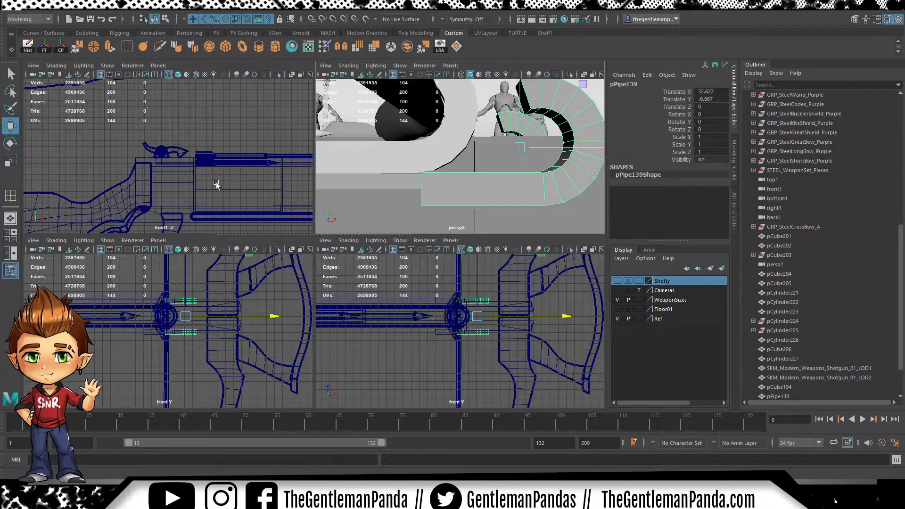
pyautogui.press('space')
pyautogui.keyDown('alt'); pyautogui.moveTo(309, 273); pyautogui.dragTo(349, 208, button='middle'); pyautogui.keyUp('alt')
pyautogui.keyDown('alt'); pyautogui.moveTo(115, 236); pyautogui.dragTo(421, 218, button='right'); pyautogui.keyUp('alt')
pyautogui.keyDown('alt'); pyautogui.moveTo(535, 141); pyautogui.dragTo(492, 147, button='middle'); pyautogui.keyUp('alt')
pyautogui.moveTo(560, 124); pyautogui.dragTo(559, 123)
pyautogui.keyDown('alt'); pyautogui.moveTo(279, 243); pyautogui.dragTo(154, 209, button='middle'); pyautogui.keyUp('alt')
pyautogui.keyDown('alt'); pyautogui.moveTo(498, 332); pyautogui.dragTo(425, 265, button='right'); pyautogui.keyUp('alt')
pyautogui.keyDown('alt'); pyautogui.moveTo(185, 221); pyautogui.dragTo(187, 244, button='middle'); pyautogui.keyUp('alt')
pyautogui.keyDown('alt'); pyautogui.moveTo(356, 199); pyautogui.dragTo(413, 203, button='right'); pyautogui.keyUp('alt')
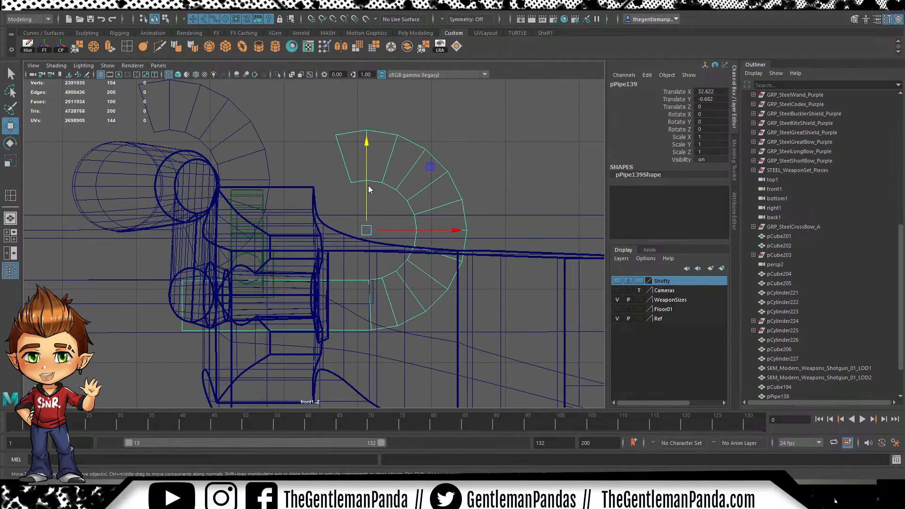
pyautogui.press('F9')
pyautogui.moveTo(350, 191); pyautogui.dragTo(332, 338)
pyautogui.keyDown('alt'); pyautogui.moveTo(391, 254); pyautogui.dragTo(401, 303, button='middle'); pyautogui.keyUp('alt')
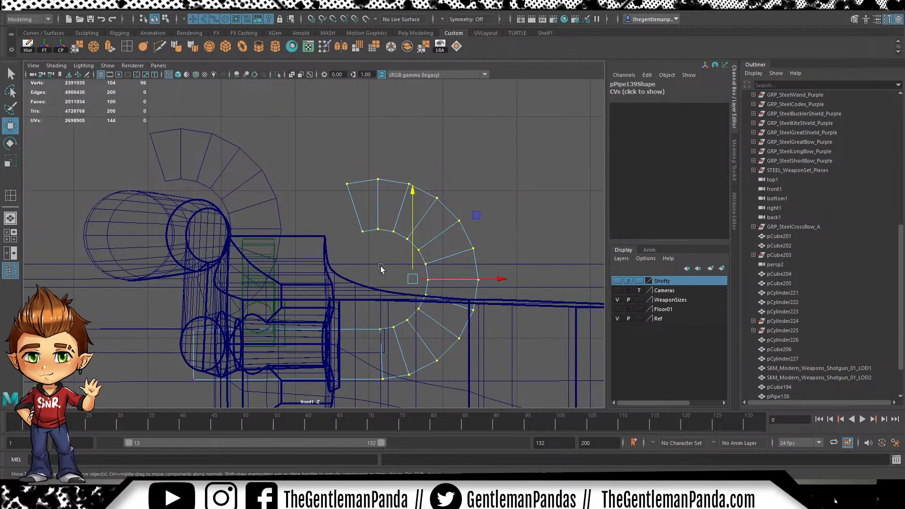
pyautogui.keyDown('ctrl'); pyautogui.moveTo(357, 316); pyautogui.dragTo(385, 369); pyautogui.keyUp('ctrl')
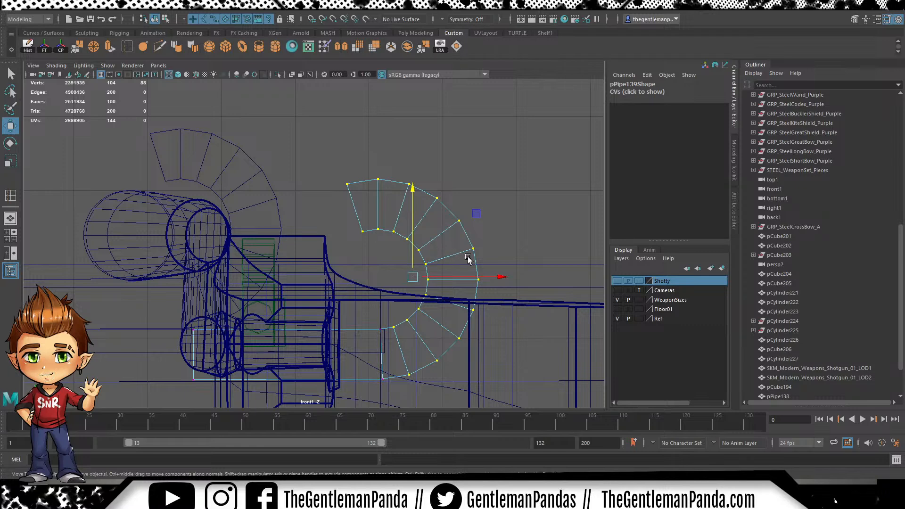
pyautogui.press('r')
pyautogui.moveTo(414, 190); pyautogui.dragTo(413, 189)
pyautogui.hotkey('ctrl', 'z')
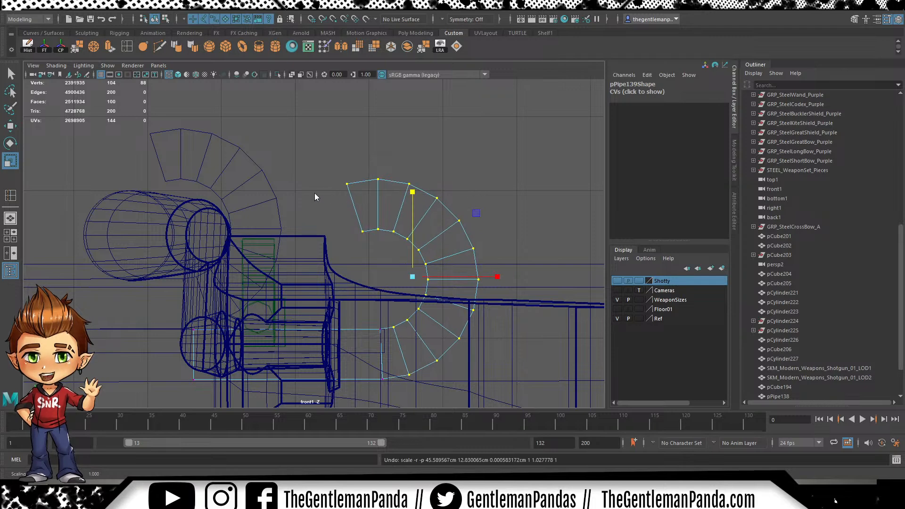
pyautogui.moveTo(398, 190); pyautogui.dragTo(482, 145, button='right')
pyautogui.click(482, 146)
pyautogui.scroll(-5, 384, 162)
pyautogui.scroll(5, 278, 188)
pyautogui.click(442, 222)
# Slide the duplicated hooks back to about X 30.66, overlapping the original hooks, and freeze their transforms
pyautogui.press('w')
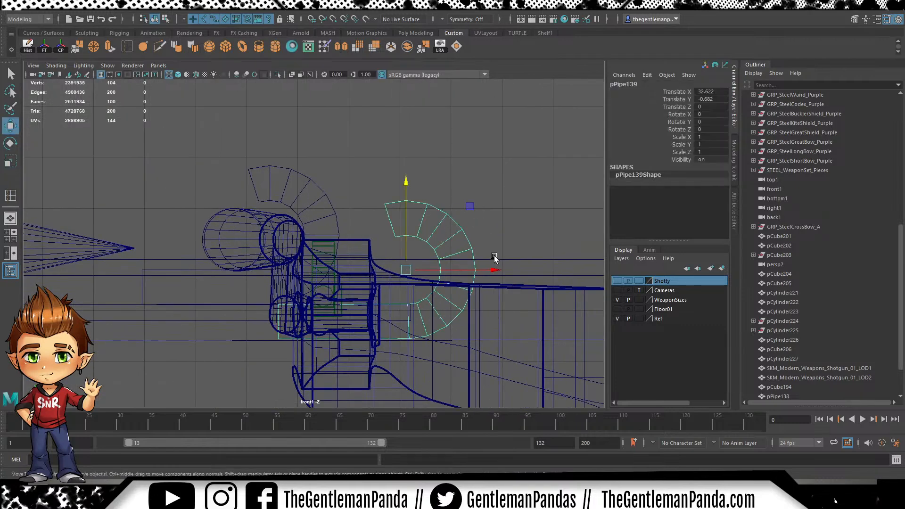
pyautogui.moveTo(493, 271); pyautogui.dragTo(387, 285)
pyautogui.scroll(2, 380, 284)
pyautogui.scroll(2, 307, 268)
pyautogui.keyDown('alt'); pyautogui.moveTo(274, 207); pyautogui.dragTo(275, 205, button='middle'); pyautogui.keyUp('alt')
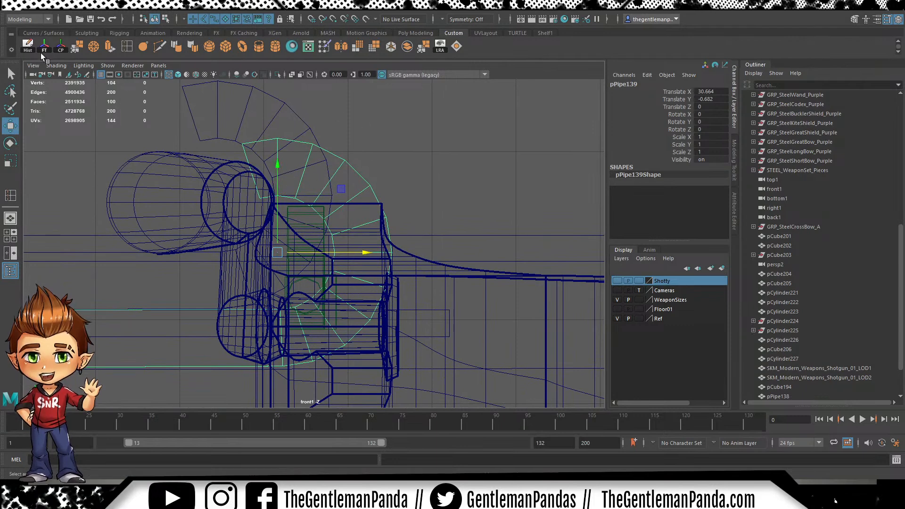
pyautogui.scroll(2, 173, 236)
# Raise the duplicated hooks by about 0.685, nudge them back by 0.033, and freeze their transforms
pyautogui.moveTo(250, 190); pyautogui.dragTo(273, 92)
pyautogui.moveTo(351, 176); pyautogui.dragTo(347, 175)
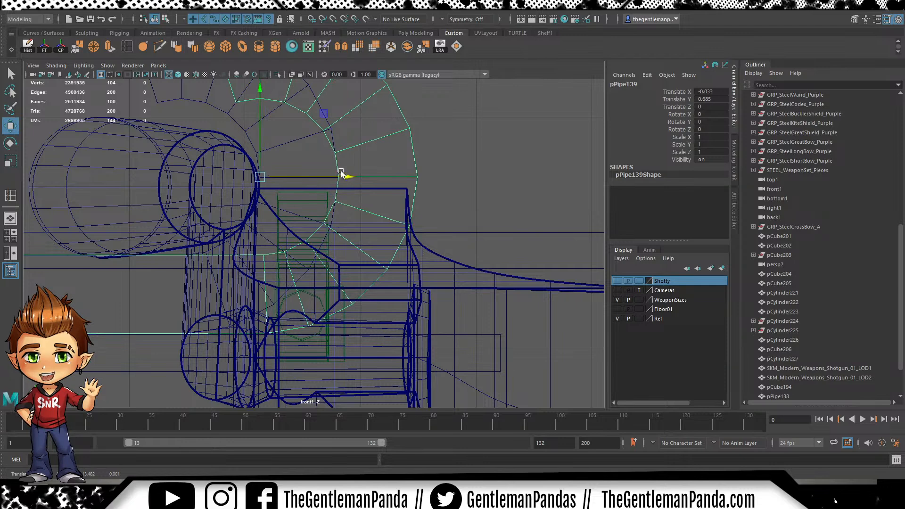
pyautogui.click(45, 47)
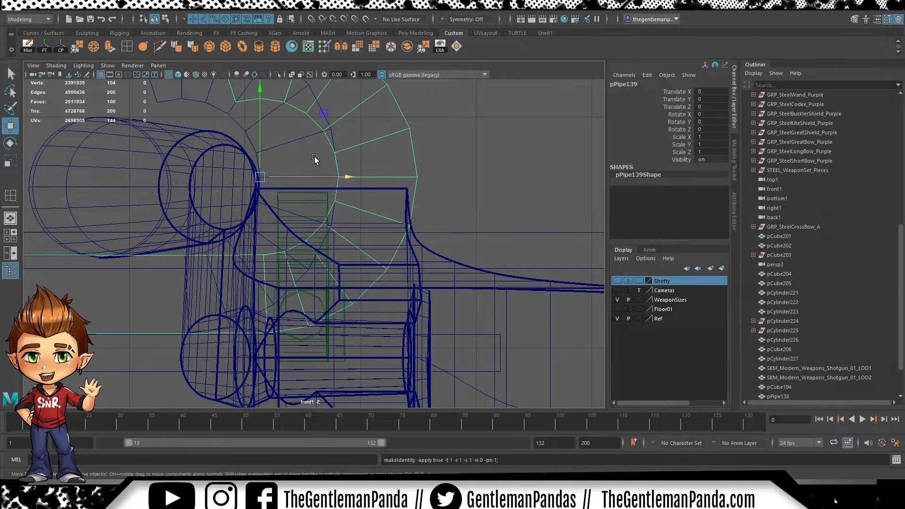
# Lower the duplicated hooks by about 0.688 and freeze their transforms
pyautogui.moveTo(256, 87); pyautogui.dragTo(257, 168)
pyautogui.scroll(15, 258, 169)
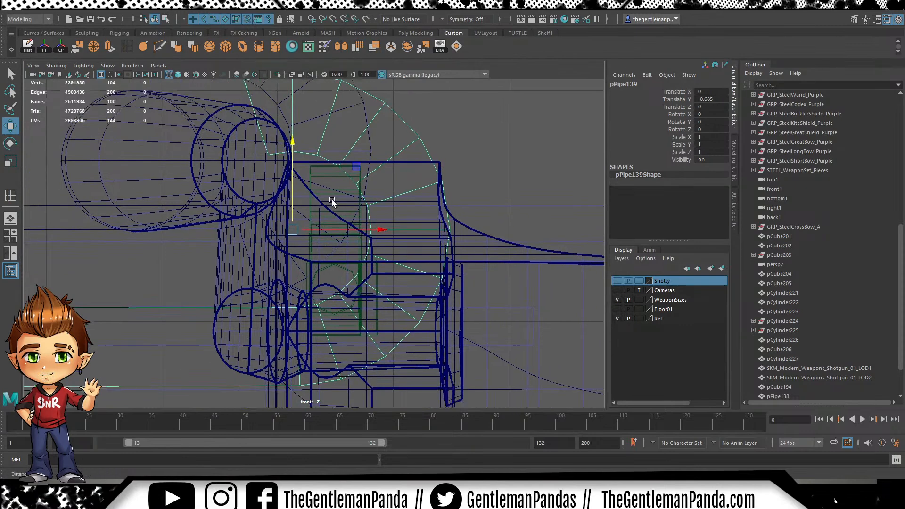
pyautogui.keyDown('alt'); pyautogui.moveTo(341, 168); pyautogui.dragTo(259, 168, button='right'); pyautogui.keyUp('alt')
pyautogui.keyDown('alt'); pyautogui.moveTo(320, 200); pyautogui.dragTo(349, 209, button='right'); pyautogui.keyUp('alt')
pyautogui.keyDown('alt'); pyautogui.moveTo(266, 175); pyautogui.dragTo(370, 167, button='middle'); pyautogui.keyUp('alt')
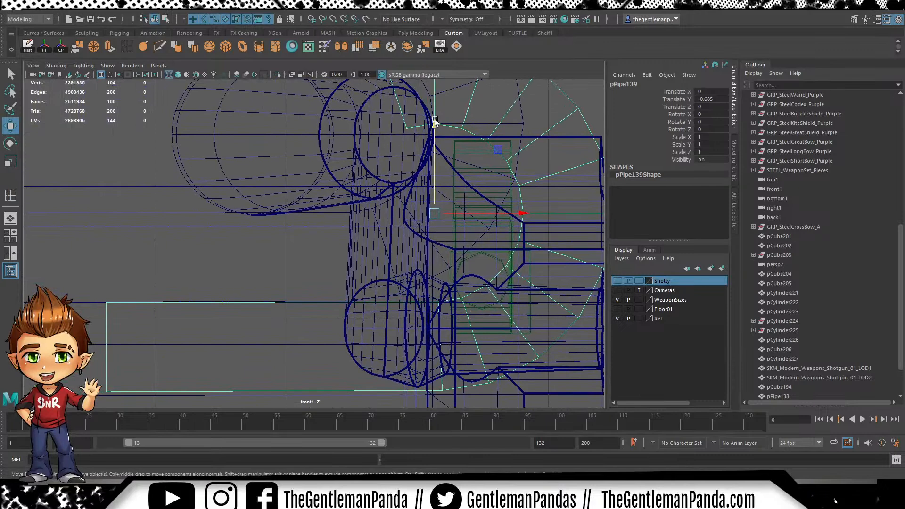
pyautogui.moveTo(435, 124); pyautogui.dragTo(434, 124)
pyautogui.keyDown('alt'); pyautogui.moveTo(490, 216); pyautogui.dragTo(409, 248, button='middle'); pyautogui.keyUp('alt')
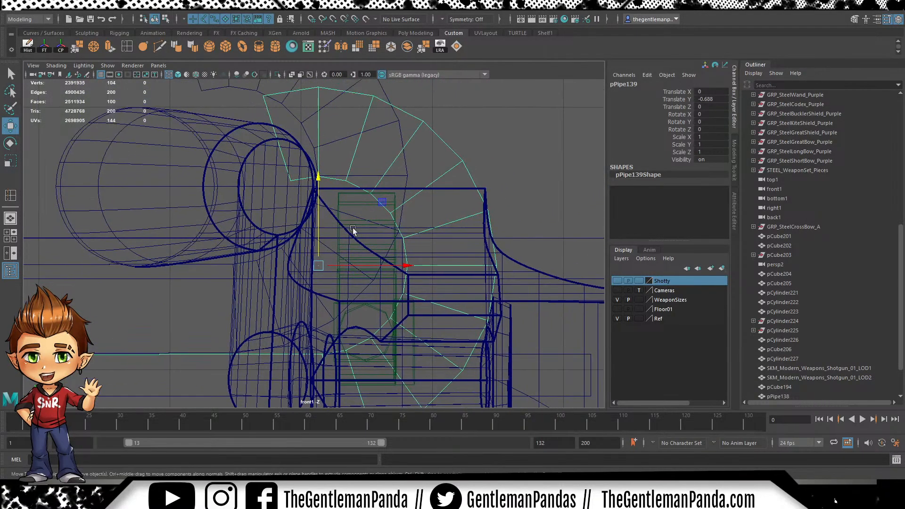
pyautogui.keyDown('alt'); pyautogui.moveTo(298, 234); pyautogui.dragTo(290, 232, button='middle'); pyautogui.keyUp('alt')
pyautogui.click(44, 46)
pyautogui.keyDown('alt'); pyautogui.moveTo(378, 213); pyautogui.dragTo(362, 250, button='middle'); pyautogui.keyUp('alt')
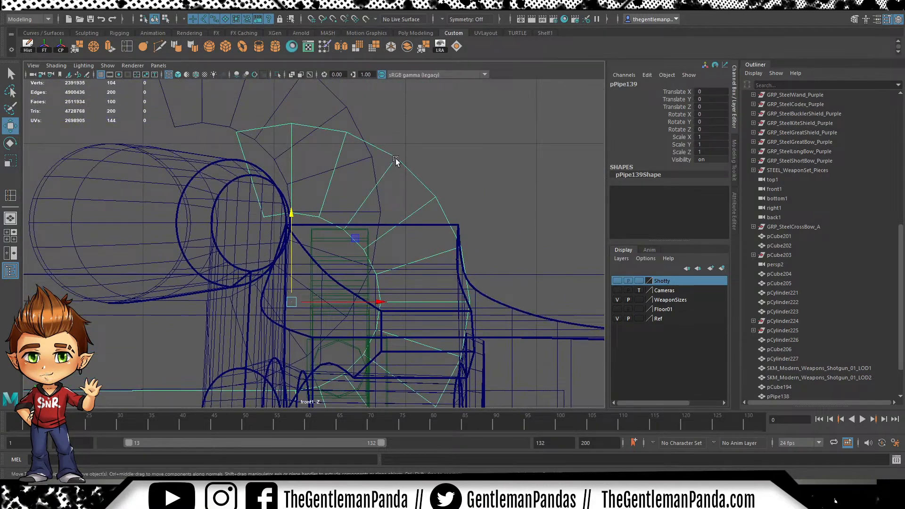
# Select the vertices of the duplicated hooks' upper curve in side view and move them upward to stretch the bend
pyautogui.press('F9')
pyautogui.keyDown('alt'); pyautogui.moveTo(572, 206); pyautogui.dragTo(454, 198, button='right'); pyautogui.keyUp('alt')
pyautogui.keyDown('alt'); pyautogui.moveTo(350, 169); pyautogui.dragTo(412, 279, button='right'); pyautogui.keyUp('alt')
pyautogui.keyDown('alt'); pyautogui.moveTo(417, 267); pyautogui.dragTo(415, 231, button='middle'); pyautogui.keyUp('alt')
pyautogui.moveTo(493, 85); pyautogui.dragTo(224, 254)
pyautogui.keyDown('alt'); pyautogui.moveTo(355, 213); pyautogui.dragTo(372, 282, button='middle'); pyautogui.keyUp('alt')
pyautogui.moveTo(357, 184); pyautogui.dragTo(369, 121)
# Raise the 48 vertices of the hooks' upper segments further and shift them slightly back
pyautogui.keyDown('alt'); pyautogui.moveTo(120, 203); pyautogui.dragTo(205, 207, button='right'); pyautogui.keyUp('alt')
pyautogui.keyDown('alt'); pyautogui.moveTo(205, 207); pyautogui.dragTo(146, 256, button='middle'); pyautogui.keyUp('alt')
pyautogui.moveTo(470, 98); pyautogui.dragTo(169, 265)
pyautogui.moveTo(315, 125); pyautogui.dragTo(317, 93)
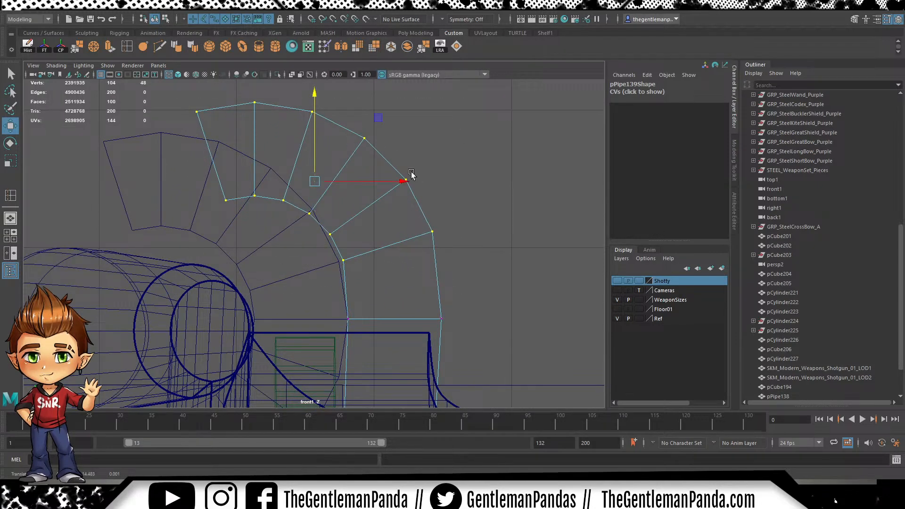
pyautogui.moveTo(407, 181); pyautogui.dragTo(403, 180)
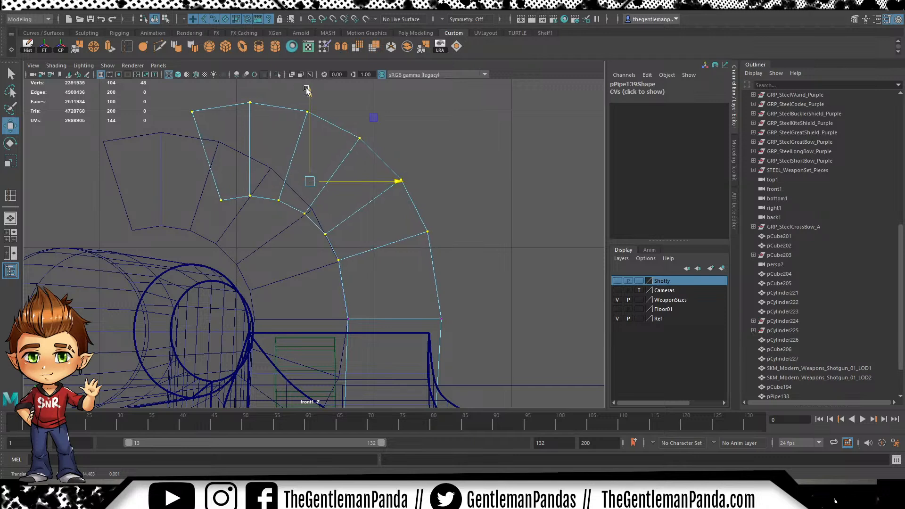
# Reposition progressively smaller groups of 40 and 32 upper vertices to round the outer bend of the duplicated hooks
pyautogui.keyDown('alt'); pyautogui.moveTo(352, 124); pyautogui.dragTo(373, 144, button='middle'); pyautogui.keyUp('alt')
pyautogui.moveTo(171, 98); pyautogui.dragTo(422, 249)
pyautogui.moveTo(382, 124); pyautogui.dragTo(369, 100, button='middle')
pyautogui.moveTo(370, 100); pyautogui.dragTo(369, 101)
pyautogui.keyDown('alt'); pyautogui.moveTo(335, 132); pyautogui.dragTo(366, 167, button='middle'); pyautogui.keyUp('alt')
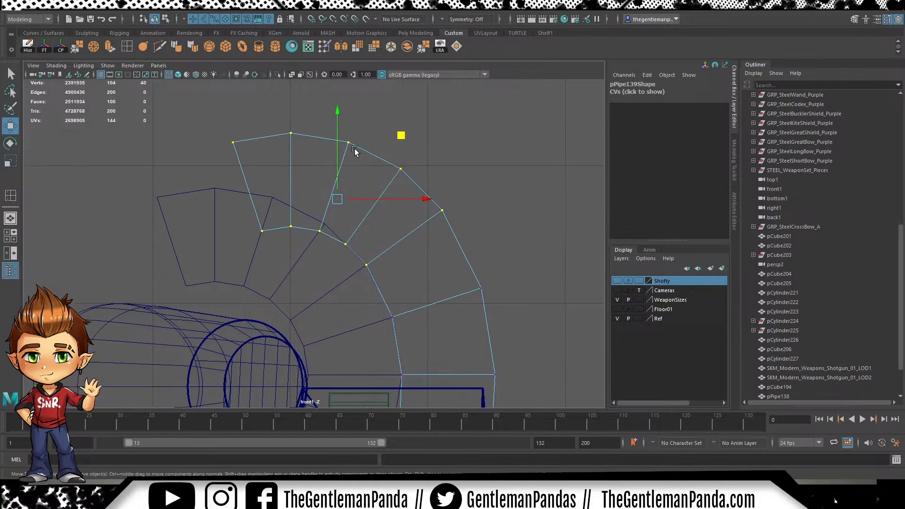
pyautogui.moveTo(216, 113); pyautogui.dragTo(406, 252)
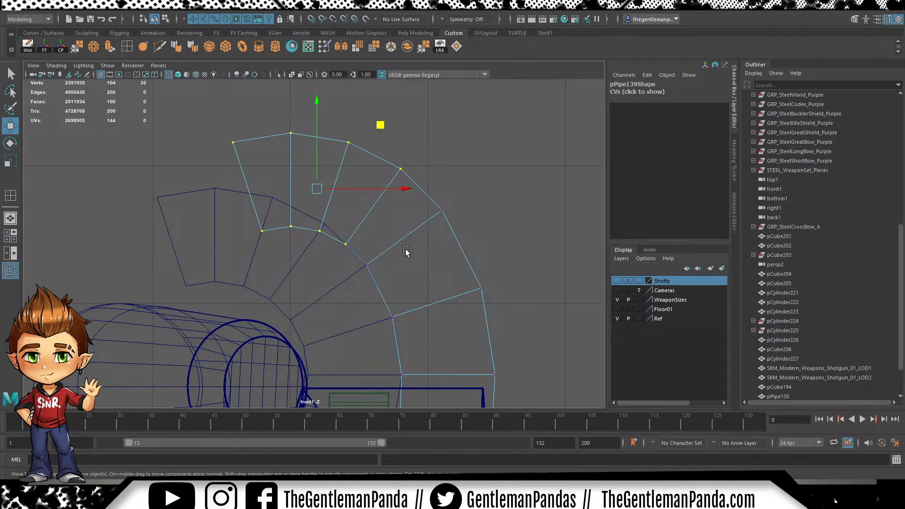
pyautogui.moveTo(385, 131)
pyautogui.mouseDown(button='middle')
pyautogui.moveTo(360, 101)
pyautogui.moveTo(376, 138)
pyautogui.mouseUp(button='middle')
# Move the vertices of the last three cross-sections near the hook tips up and back to widen the curve
pyautogui.moveTo(206, 108); pyautogui.dragTo(307, 215)
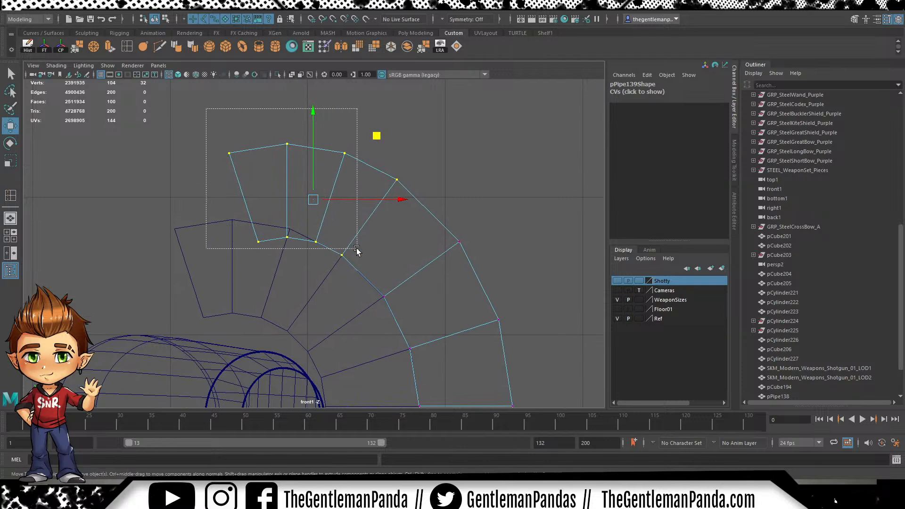
pyautogui.moveTo(361, 253); pyautogui.dragTo(361, 252)
pyautogui.moveTo(346, 126); pyautogui.dragTo(319, 113, button='middle')
pyautogui.moveTo(157, 107); pyautogui.dragTo(200, 137)
pyautogui.moveTo(273, 242); pyautogui.dragTo(273, 242)
pyautogui.moveTo(289, 113); pyautogui.dragTo(265, 110, button='middle')
pyautogui.moveTo(137, 123); pyautogui.dragTo(221, 239)
pyautogui.moveTo(248, 119); pyautogui.dragTo(235, 108, button='middle')
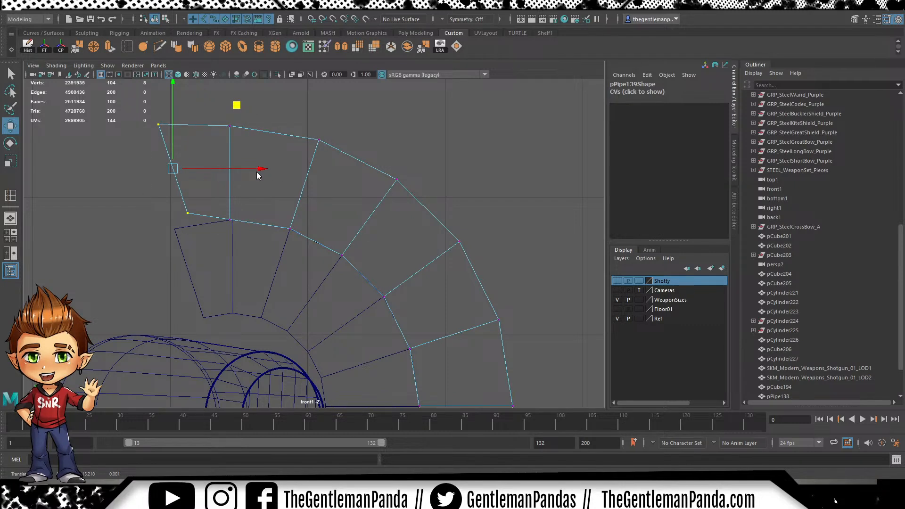
# Delete the faces of the two end segments at the tips of the duplicated hooks
pyautogui.press('F11')
pyautogui.moveTo(121, 108); pyautogui.dragTo(211, 235)
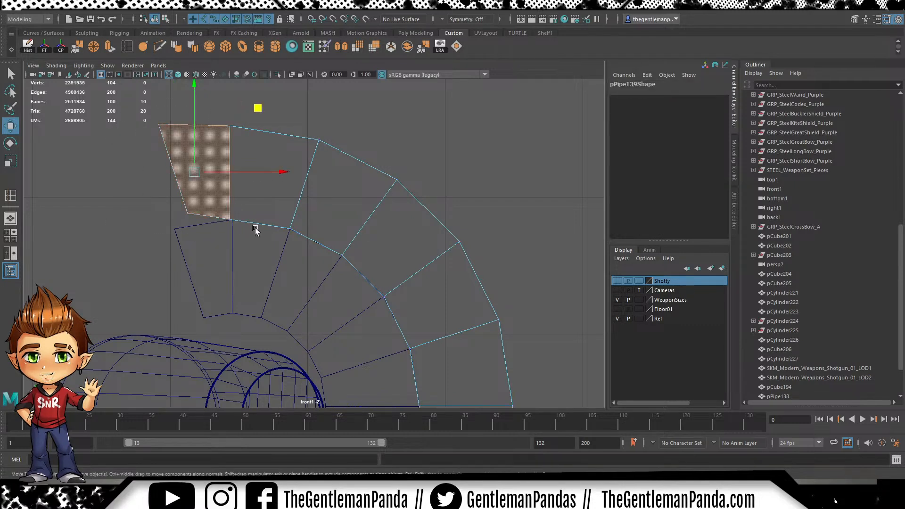
pyautogui.press('Delete')
pyautogui.scroll(5, 206, 178)
pyautogui.keyDown('alt'); pyautogui.moveTo(203, 139); pyautogui.dragTo(267, 207, button='middle'); pyautogui.keyUp('alt')
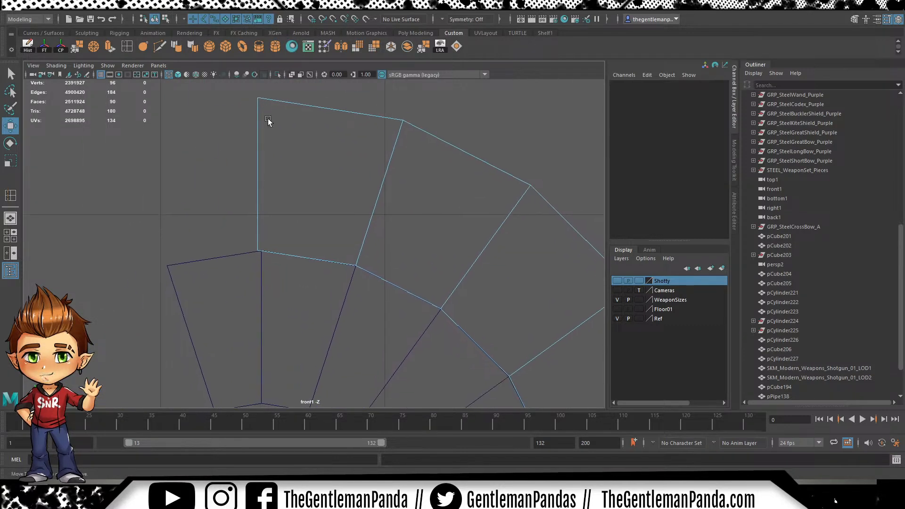
pyautogui.keyDown('alt'); pyautogui.moveTo(308, 142); pyautogui.dragTo(304, 163, button='middle'); pyautogui.keyUp('alt')
pyautogui.moveTo(202, 98); pyautogui.dragTo(286, 296)
pyautogui.press('Delete')
# Select the border edges of the open tip on one duplicated hook and close the hole with a face
pyautogui.keyDown('alt'); pyautogui.moveTo(348, 320); pyautogui.dragTo(406, 325, button='right'); pyautogui.keyUp('alt')
pyautogui.keyDown('alt'); pyautogui.moveTo(382, 248); pyautogui.dragTo(344, 203, button='middle'); pyautogui.keyUp('alt')
pyautogui.keyDown('alt'); pyautogui.moveTo(345, 203); pyautogui.dragTo(345, 230, button='right'); pyautogui.keyUp('alt')
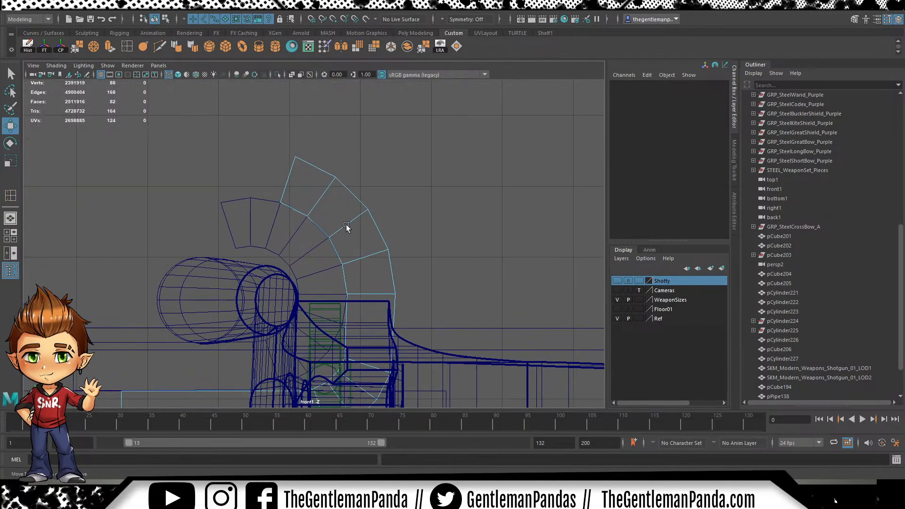
pyautogui.press('space')
pyautogui.press('space')
pyautogui.keyDown('alt'); pyautogui.moveTo(404, 151); pyautogui.dragTo(438, 269, button='right'); pyautogui.keyUp('alt')
pyautogui.keyDown('alt'); pyautogui.moveTo(438, 268); pyautogui.dragTo(373, 243); pyautogui.keyUp('alt')
pyautogui.keyDown('shift'); pyautogui.moveTo(373, 198); pyautogui.dragTo(396, 160, button='right'); pyautogui.keyUp('shift')
pyautogui.click(401, 151)
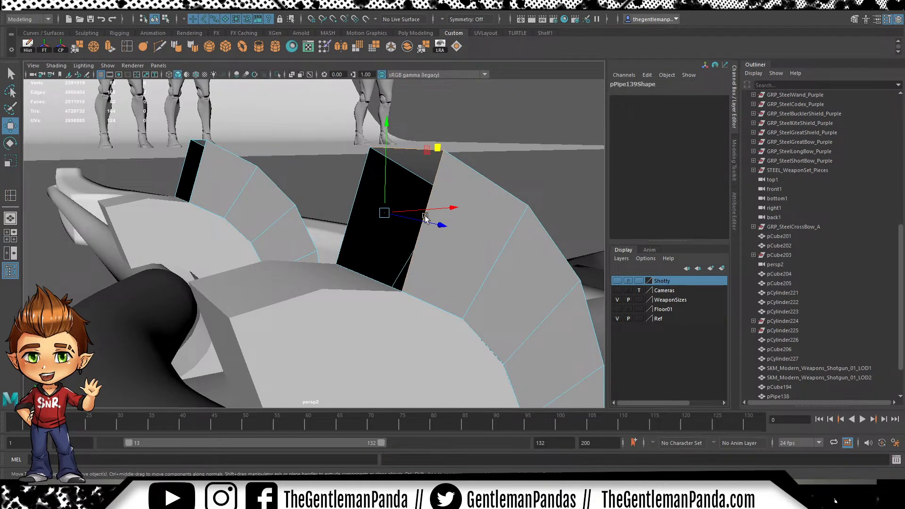
pyautogui.keyDown('shift'); pyautogui.click(350, 274); pyautogui.keyUp('shift')
pyautogui.keyDown('shift'); pyautogui.click(347, 237); pyautogui.keyUp('shift')
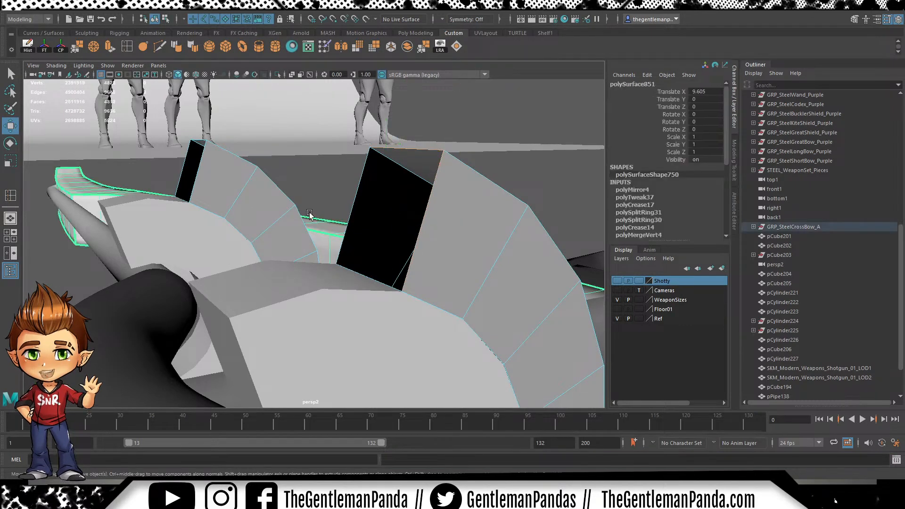
pyautogui.hotkey('ctrl', 'z')
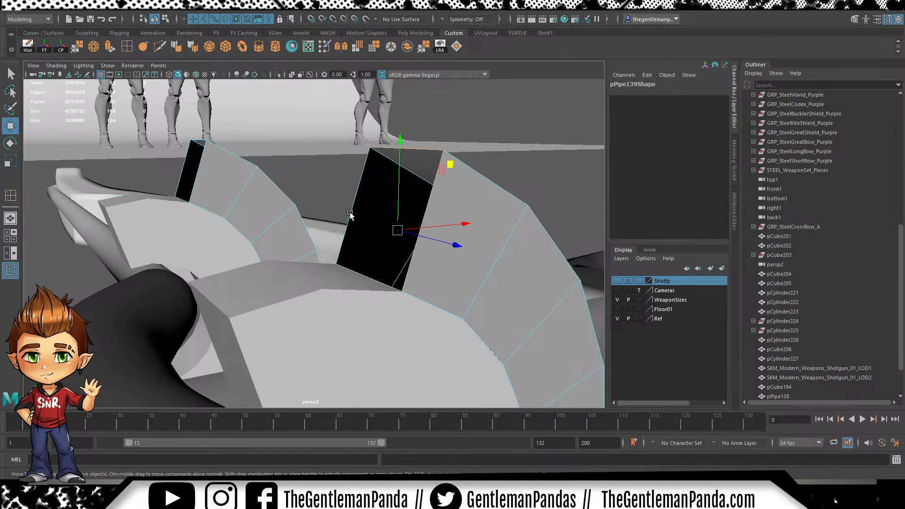
pyautogui.keyDown('shift'); pyautogui.moveTo(143, 218); pyautogui.dragTo(142, 218); pyautogui.keyUp('shift')
pyautogui.keyDown('ctrl'); pyautogui.moveTo(216, 217); pyautogui.dragTo(216, 217); pyautogui.keyUp('ctrl')
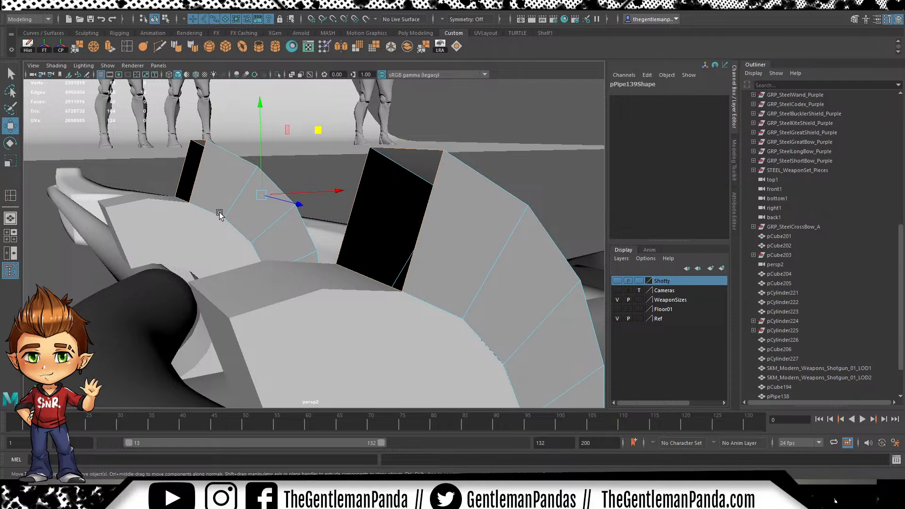
pyautogui.keyDown('alt'); pyautogui.moveTo(224, 203); pyautogui.dragTo(233, 230, button='middle'); pyautogui.keyUp('alt')
pyautogui.keyDown('ctrl'); pyautogui.moveTo(133, 273); pyautogui.dragTo(227, 150); pyautogui.keyUp('ctrl')
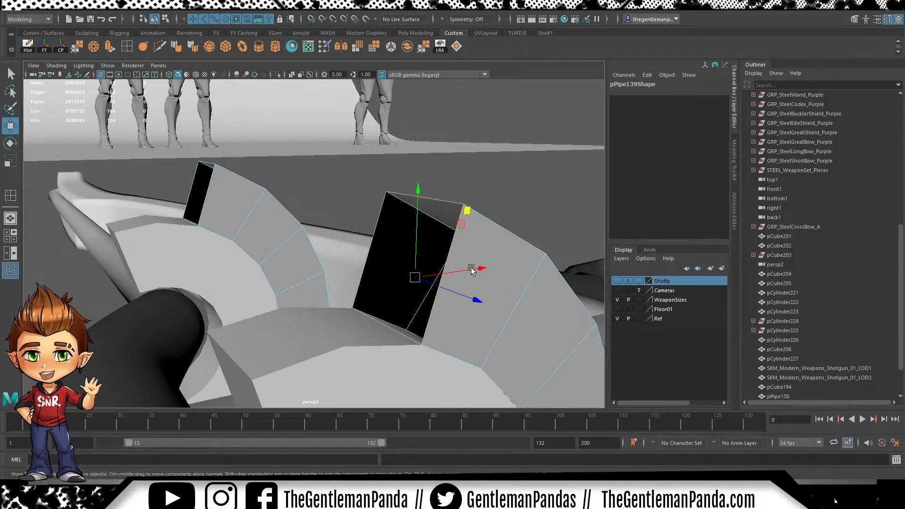
pyautogui.moveTo(300, 243)
pyautogui.keyDown('alt'); pyautogui.mouseDown()
pyautogui.moveTo(363, 268)
pyautogui.moveTo(292, 254)
pyautogui.mouseUp(); pyautogui.keyUp('alt')
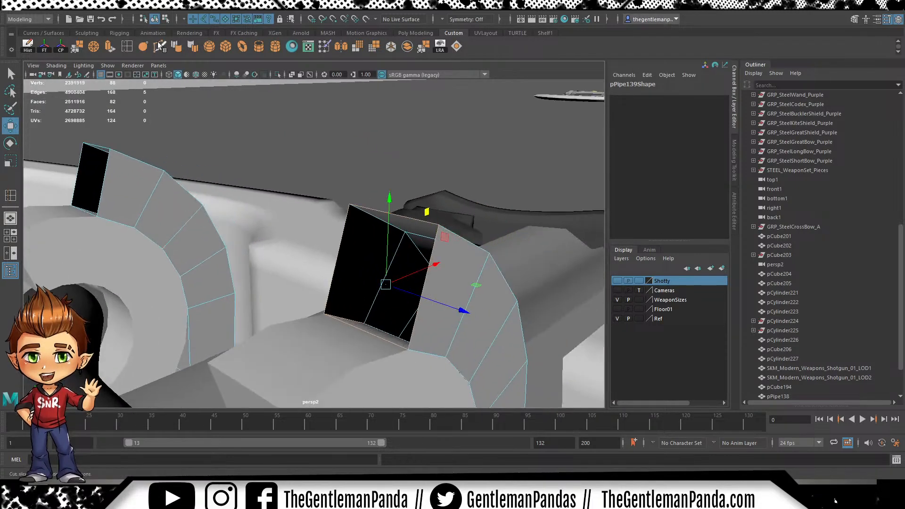
pyautogui.click(456, 46)
# Close the open tip of the other duplicated hook by filling its border edges
pyautogui.keyDown('alt'); pyautogui.moveTo(141, 191); pyautogui.dragTo(181, 209, button='middle'); pyautogui.keyUp('alt')
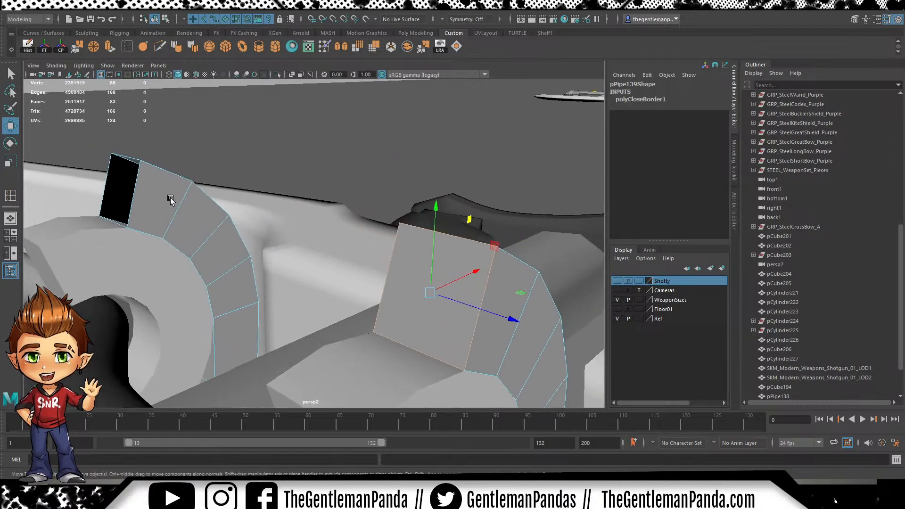
pyautogui.keyDown('shift'); pyautogui.moveTo(72, 249); pyautogui.dragTo(71, 246); pyautogui.keyUp('shift')
pyautogui.keyDown('alt'); pyautogui.moveTo(72, 246); pyautogui.dragTo(284, 136); pyautogui.keyUp('alt')
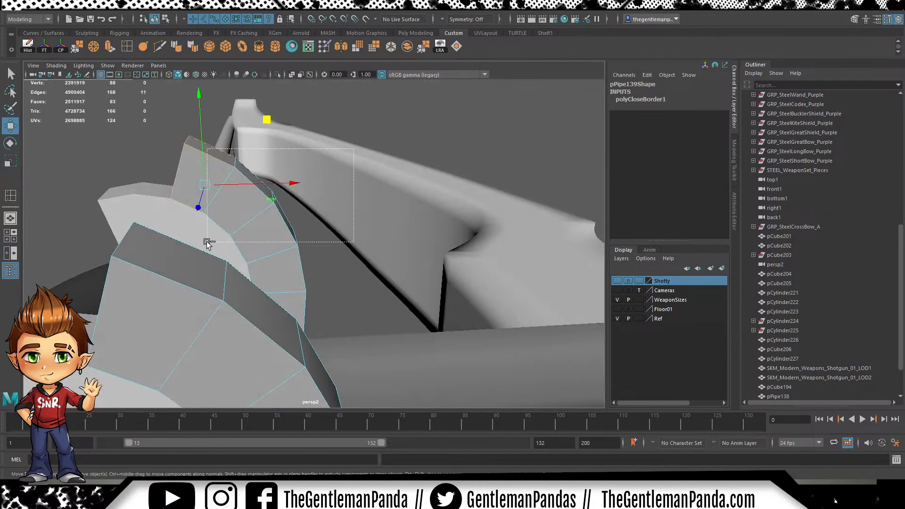
pyautogui.keyDown('alt'); pyautogui.moveTo(198, 239); pyautogui.dragTo(330, 141); pyautogui.keyUp('alt')
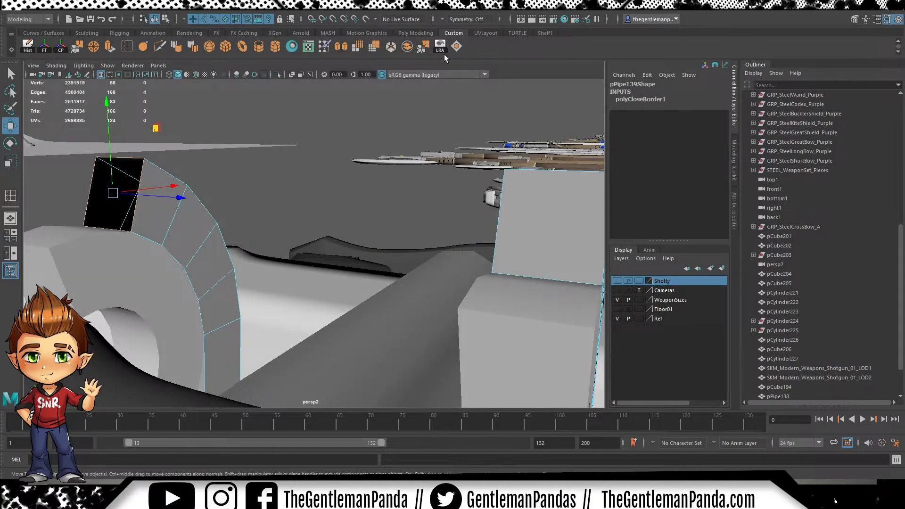
pyautogui.click(456, 46)
# Reposition the uppermost cross-section of the duplicated hooks' lower bend higher, just below the vertical part, in the wireframe side view
pyautogui.scroll(-4, 396, 161)
pyautogui.keyDown('alt'); pyautogui.moveTo(396, 174); pyautogui.dragTo(367, 245); pyautogui.keyUp('alt')
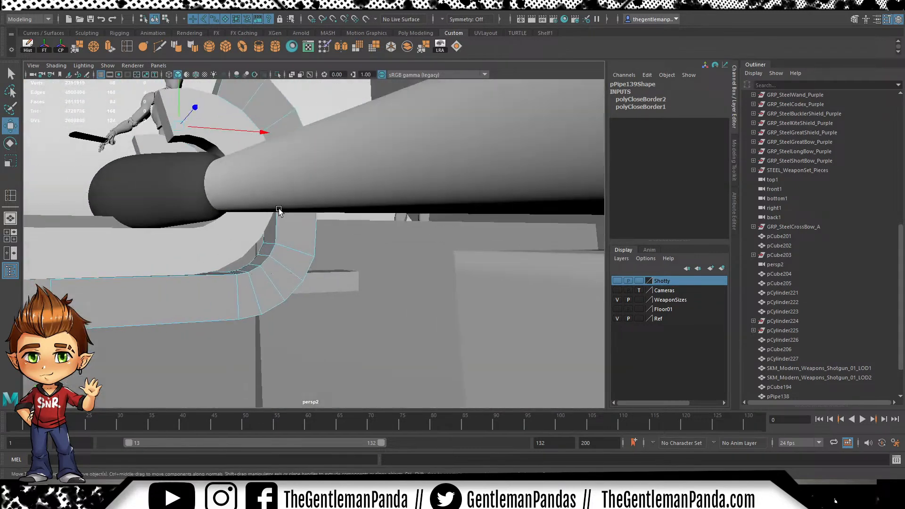
pyautogui.press('space')
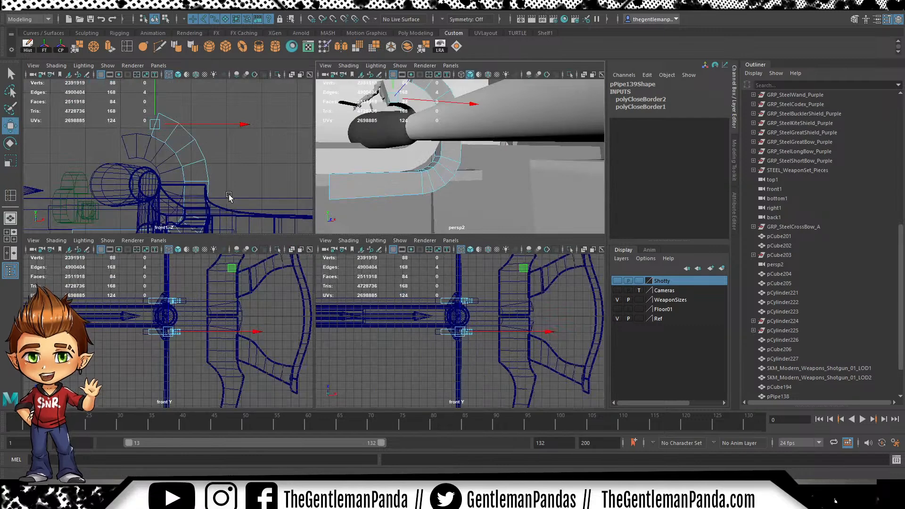
pyautogui.press('space')
pyautogui.scroll(5, 329, 237)
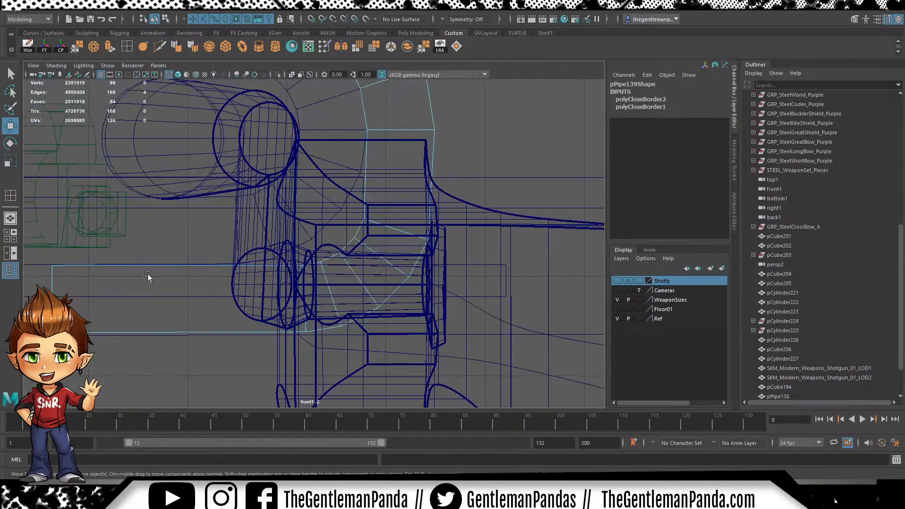
pyautogui.press('F9')
pyautogui.moveTo(511, 345); pyautogui.dragTo(242, 207)
pyautogui.keyDown('alt'); pyautogui.moveTo(317, 219); pyautogui.dragTo(321, 295, button='middle'); pyautogui.keyUp('alt')
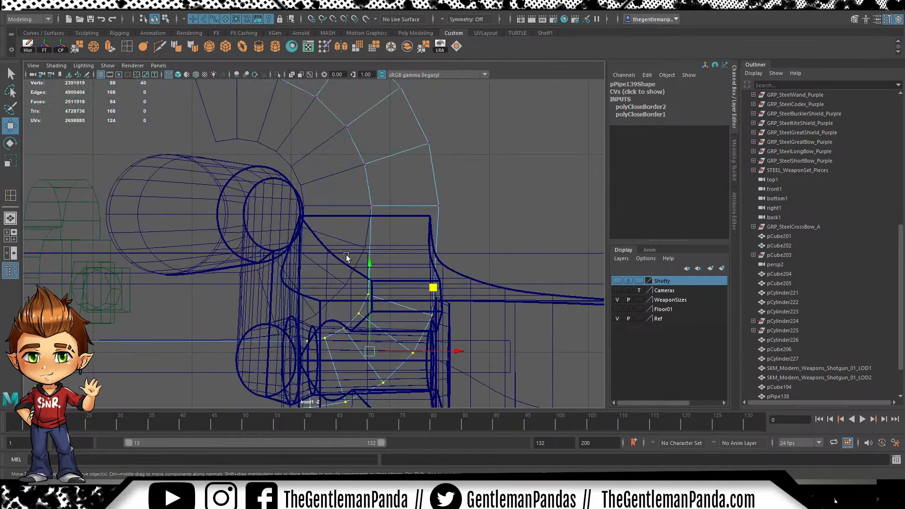
pyautogui.click(343, 192)
pyautogui.keyDown('alt'); pyautogui.moveTo(412, 349); pyautogui.dragTo(394, 304, button='middle'); pyautogui.keyUp('alt')
pyautogui.hotkey('ctrl', 'z')
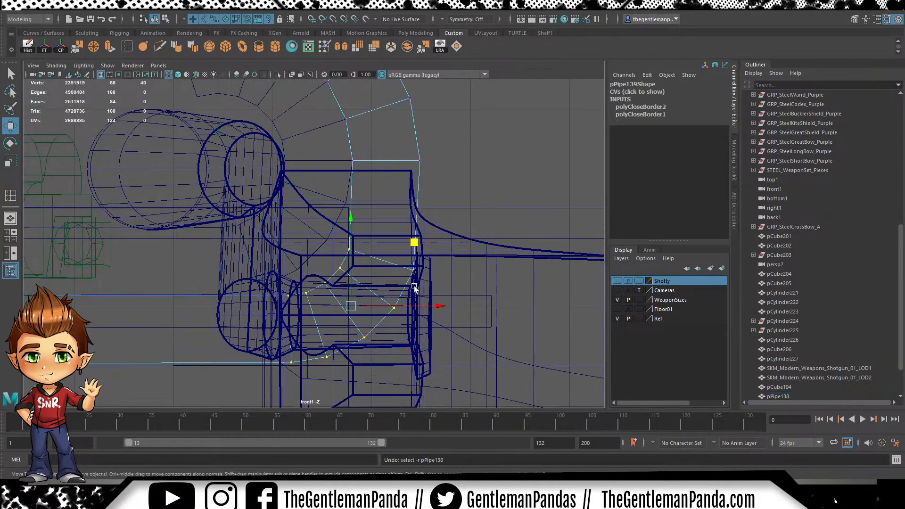
pyautogui.scroll(3, 301, 284)
pyautogui.moveTo(239, 279); pyautogui.dragTo(287, 399)
pyautogui.moveTo(358, 275); pyautogui.dragTo(354, 284)
pyautogui.scroll(3, 330, 278)
pyautogui.moveTo(493, 201); pyautogui.dragTo(487, 127, button='middle')
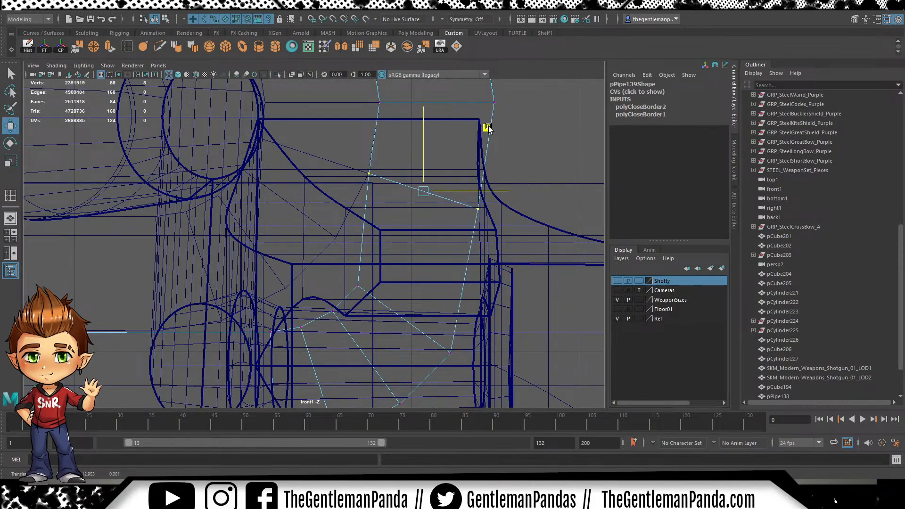
# Shift the 32 vertices of the remaining lower-bend cross-sections back toward the hooks' straight arms
pyautogui.keyDown('alt'); pyautogui.moveTo(469, 292); pyautogui.dragTo(488, 223, button='middle'); pyautogui.keyUp('alt')
pyautogui.moveTo(514, 199); pyautogui.dragTo(242, 381)
pyautogui.keyDown('alt'); pyautogui.moveTo(498, 292); pyautogui.dragTo(515, 290, button='middle'); pyautogui.keyUp('alt')
pyautogui.moveTo(493, 290); pyautogui.dragTo(290, 300)
pyautogui.keyDown('alt'); pyautogui.moveTo(290, 301); pyautogui.dragTo(454, 309, button='middle'); pyautogui.keyUp('alt')
pyautogui.moveTo(442, 297); pyautogui.dragTo(444, 299)
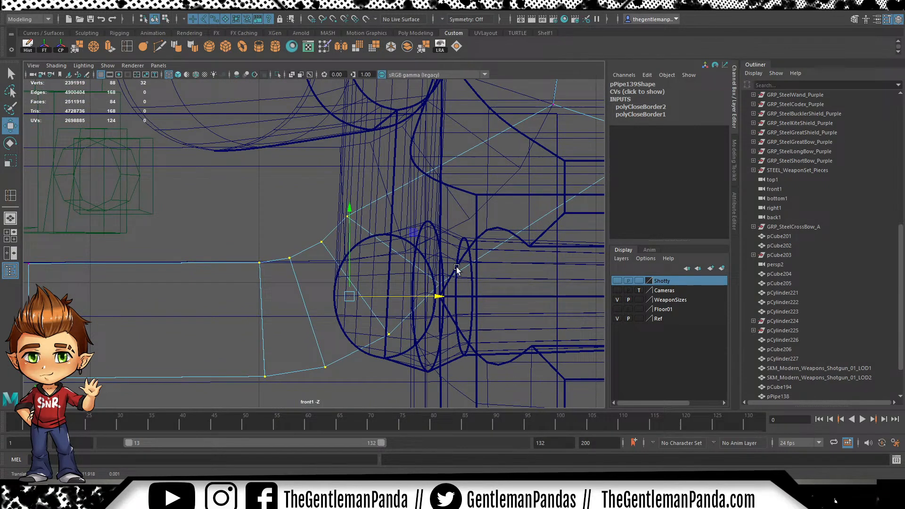
# Move 24 lower-bend vertices forward, followed by progressively smaller groups, to round the duplicated hooks' lower curve
pyautogui.keyDown('ctrl'); pyautogui.moveTo(196, 228); pyautogui.dragTo(275, 387); pyautogui.keyUp('ctrl')
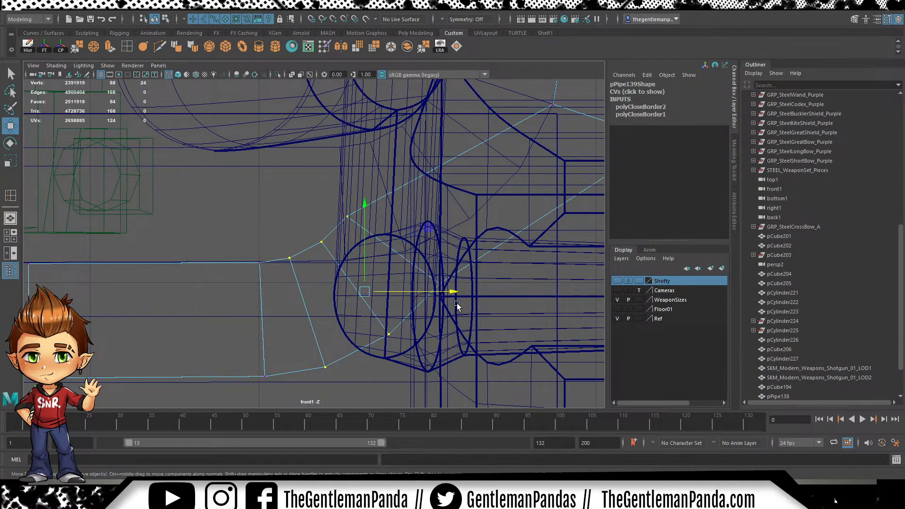
pyautogui.moveTo(428, 235); pyautogui.dragTo(451, 250, button='middle')
pyautogui.moveTo(500, 180); pyautogui.dragTo(450, 248)
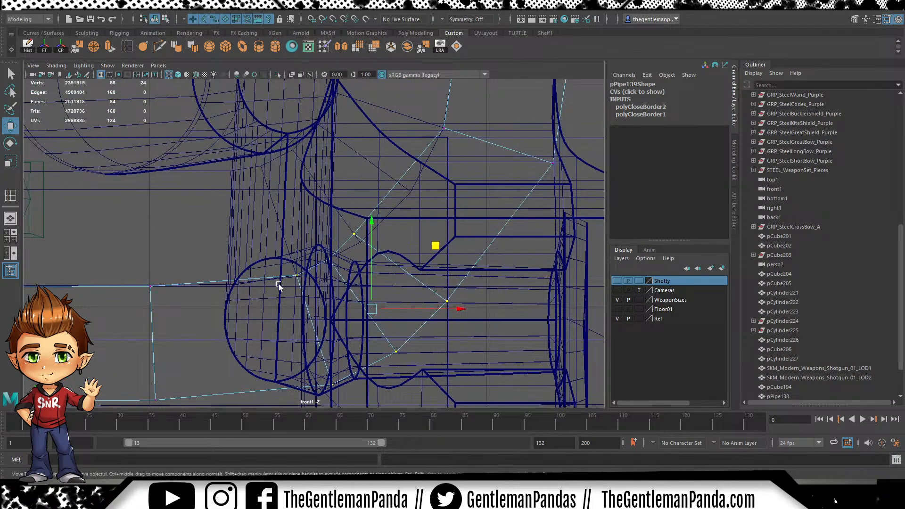
pyautogui.keyDown('ctrl'); pyautogui.moveTo(304, 294); pyautogui.dragTo(304, 293); pyautogui.keyUp('ctrl')
pyautogui.keyDown('ctrl'); pyautogui.moveTo(316, 401); pyautogui.dragTo(348, 370); pyautogui.keyUp('ctrl')
pyautogui.moveTo(450, 230); pyautogui.dragTo(481, 214)
pyautogui.keyDown('ctrl'); pyautogui.moveTo(371, 260); pyautogui.dragTo(350, 227); pyautogui.keyUp('ctrl')
pyautogui.moveTo(497, 184); pyautogui.dragTo(522, 160, button='middle')
# Move the 8 vertices where the straight arms meet the lower bend forward and fine-tune their height to align with the arms
pyautogui.keyDown('alt'); pyautogui.moveTo(246, 299); pyautogui.dragTo(311, 250, button='middle'); pyautogui.keyUp('alt')
pyautogui.moveTo(420, 208); pyautogui.dragTo(340, 339)
pyautogui.moveTo(242, 183); pyautogui.dragTo(159, 338)
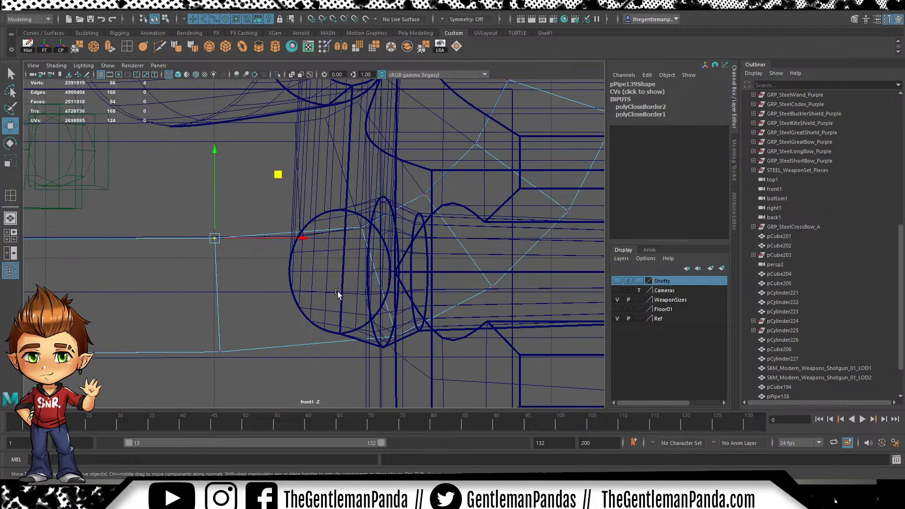
pyautogui.moveTo(259, 186); pyautogui.dragTo(154, 353)
pyautogui.moveTo(280, 230); pyautogui.dragTo(370, 231, button='middle')
pyautogui.hotkey('ctrl', 'z')
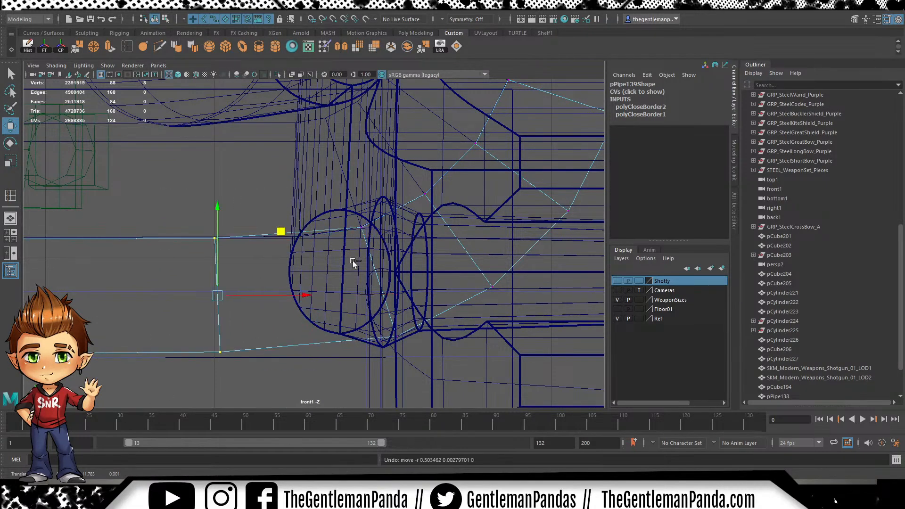
pyautogui.moveTo(294, 297); pyautogui.dragTo(386, 294)
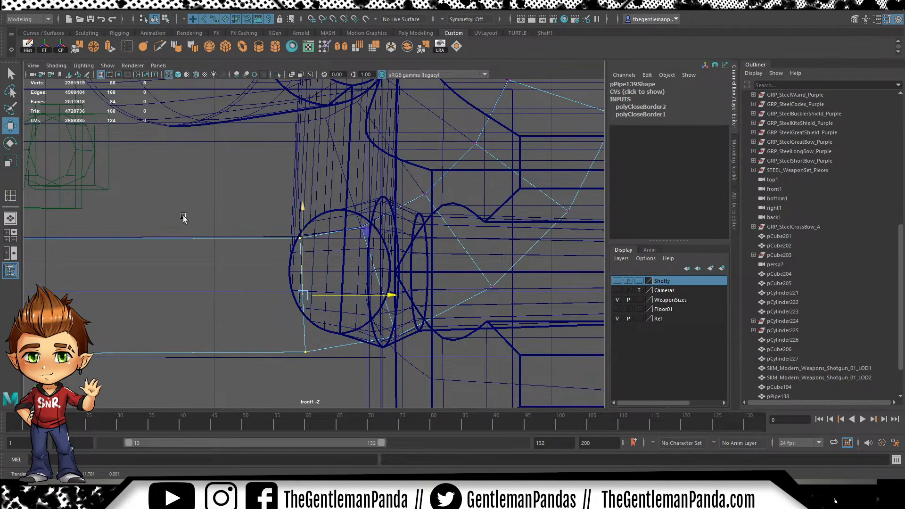
pyautogui.scroll(5, 291, 269)
pyautogui.moveTo(292, 270); pyautogui.dragTo(293, 269)
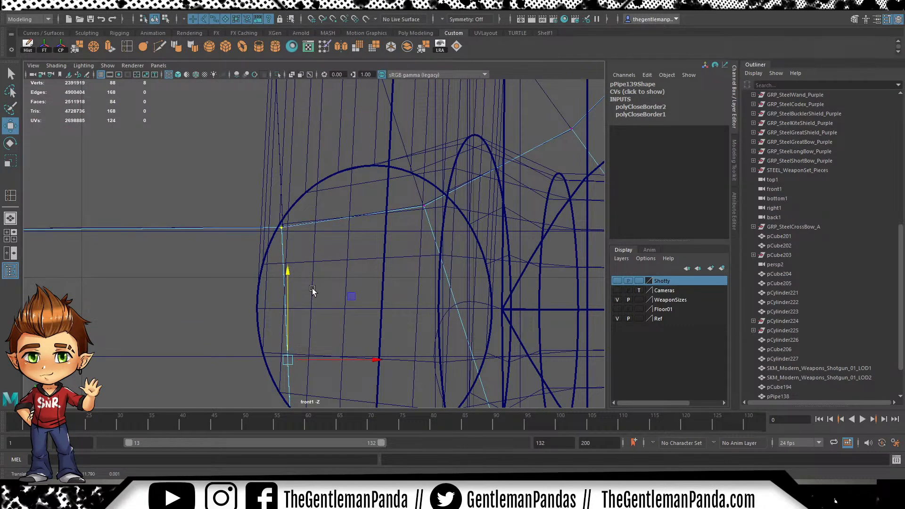
pyautogui.moveTo(376, 361); pyautogui.dragTo(378, 361)
# Spread the duplicated hook pair outward by scaling the whole object to 1.078 in Z
pyautogui.keyDown('alt'); pyautogui.moveTo(495, 354); pyautogui.dragTo(480, 233, button='right'); pyautogui.keyUp('alt')
pyautogui.press('space')
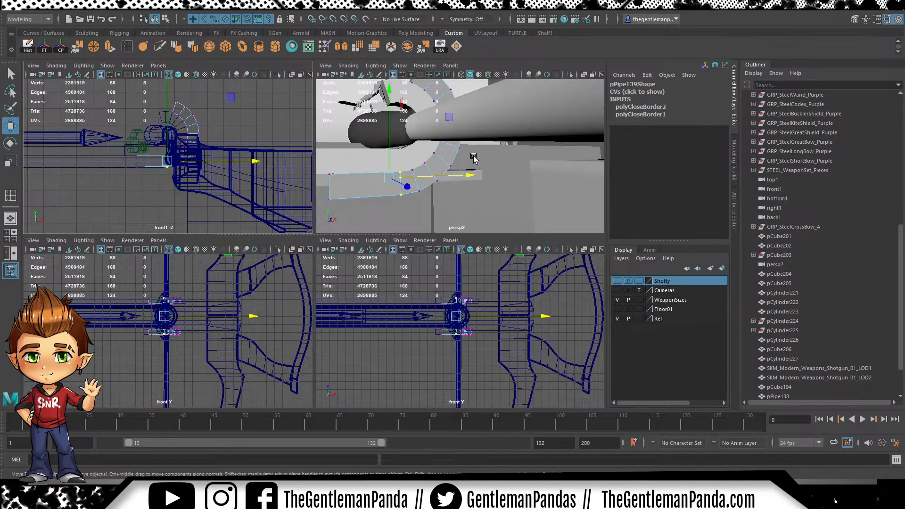
pyautogui.press('space')
pyautogui.keyDown('alt'); pyautogui.moveTo(265, 227); pyautogui.dragTo(325, 235); pyautogui.keyUp('alt')
pyautogui.keyDown('alt'); pyautogui.moveTo(325, 236); pyautogui.dragTo(285, 256, button='right'); pyautogui.keyUp('alt')
pyautogui.keyDown('alt'); pyautogui.moveTo(285, 256); pyautogui.dragTo(386, 246, button='middle'); pyautogui.keyUp('alt')
pyautogui.keyDown('alt'); pyautogui.moveTo(386, 246); pyautogui.dragTo(338, 298); pyautogui.keyUp('alt')
pyautogui.keyDown('alt'); pyautogui.moveTo(339, 298); pyautogui.dragTo(387, 308, button='right'); pyautogui.keyUp('alt')
pyautogui.press('r')
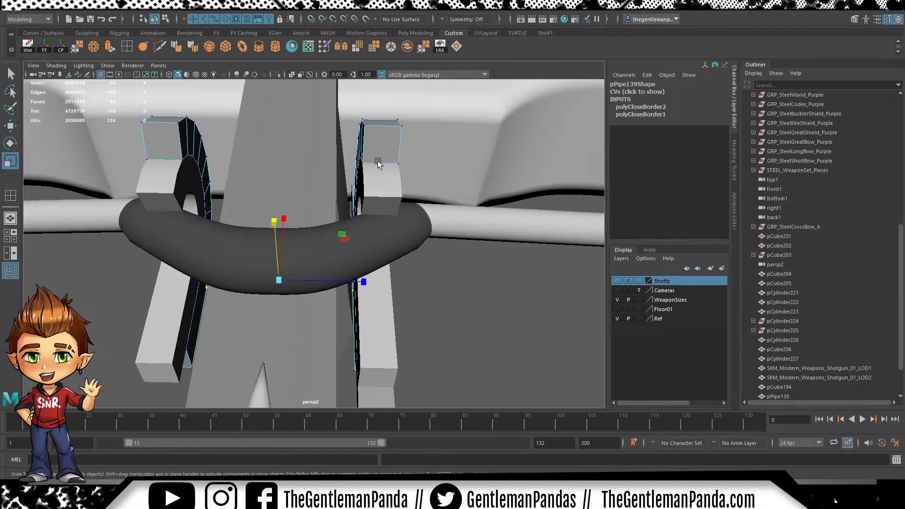
pyautogui.press('F8')
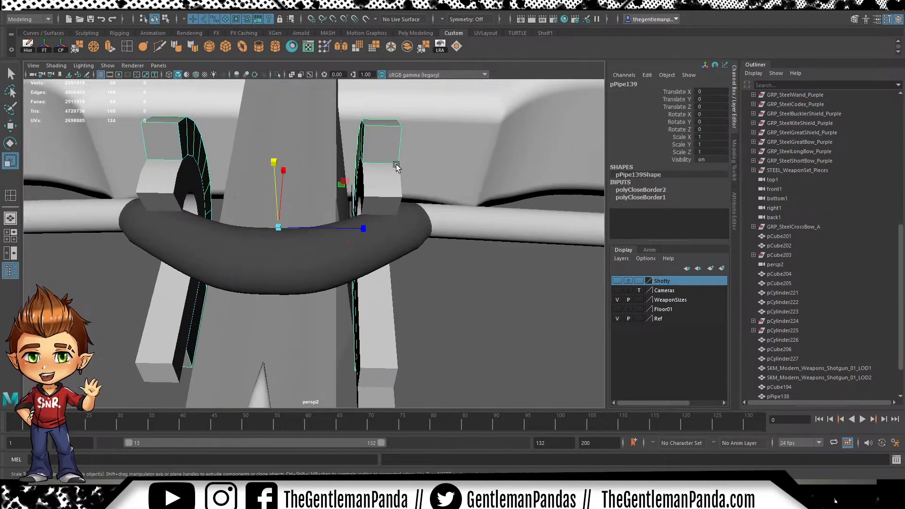
pyautogui.moveTo(364, 228)
pyautogui.mouseDown()
pyautogui.moveTo(375, 230)
pyautogui.moveTo(366, 228)
pyautogui.mouseUp()
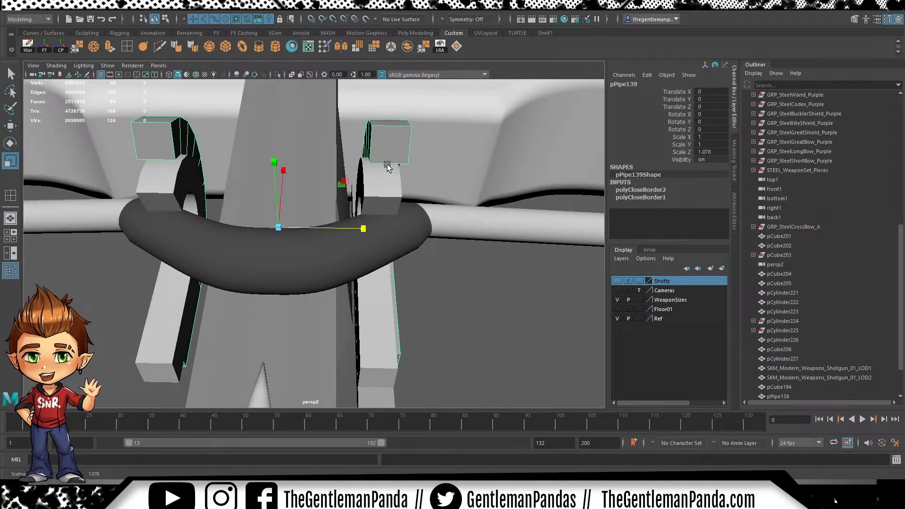
# Select the 44 inner-side vertices of both duplicated hooks and bring them inward to thicken the hooks
pyautogui.press('F8')
pyautogui.scroll(-2, 353, 190)
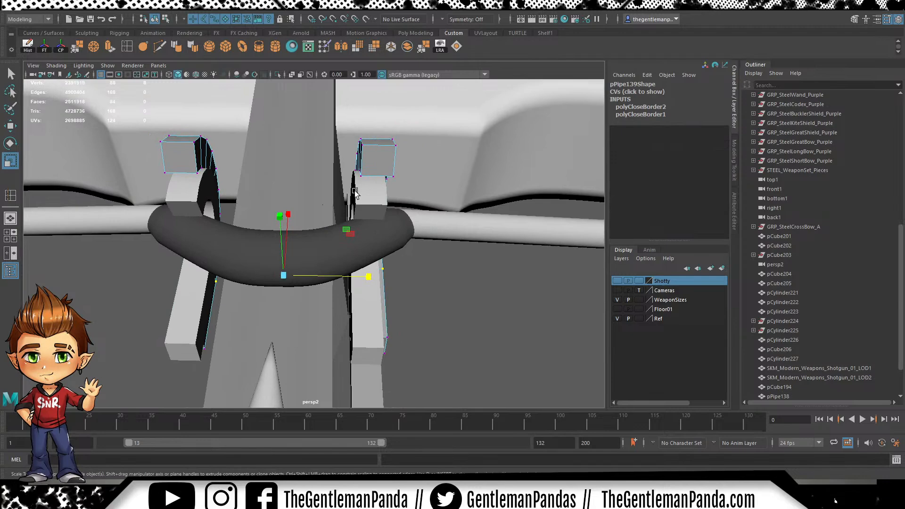
pyautogui.press('4')
pyautogui.moveTo(375, 125); pyautogui.dragTo(311, 388)
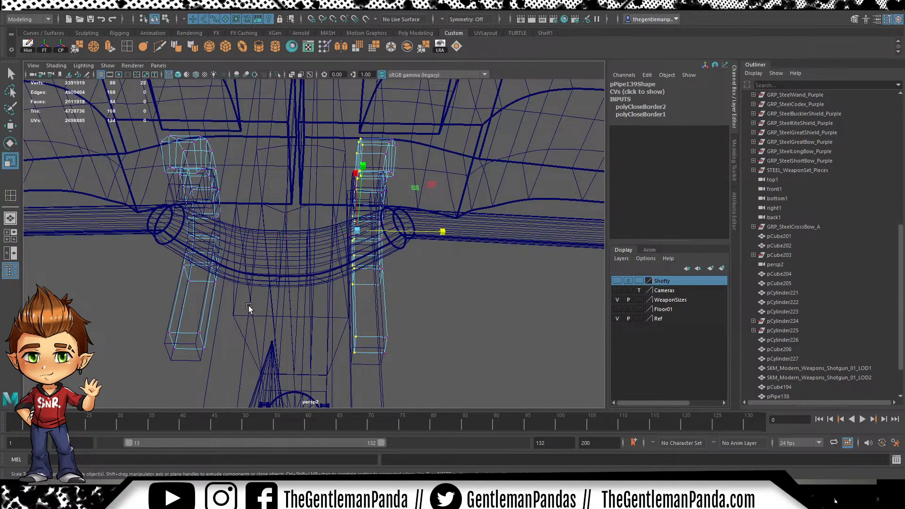
pyautogui.keyDown('alt'); pyautogui.moveTo(243, 312); pyautogui.dragTo(324, 288); pyautogui.keyUp('alt')
pyautogui.keyDown('shift'); pyautogui.moveTo(349, 121); pyautogui.dragTo(284, 385); pyautogui.keyUp('shift')
pyautogui.keyDown('alt'); pyautogui.moveTo(400, 229); pyautogui.dragTo(399, 250); pyautogui.keyUp('alt')
pyautogui.press('5')
pyautogui.keyDown('alt'); pyautogui.moveTo(445, 310); pyautogui.dragTo(375, 248); pyautogui.keyUp('alt')
pyautogui.press('w')
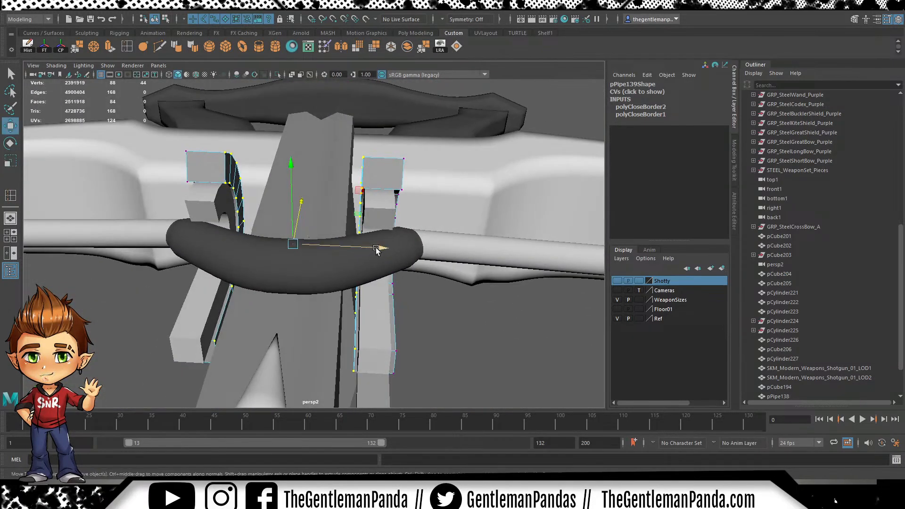
pyautogui.press('F8')
pyautogui.click(454, 351)
# Shorten the thin strip along the crossbow's side by moving its 4 front end vertices back beside the hook arms
pyautogui.keyDown('alt'); pyautogui.moveTo(455, 350); pyautogui.dragTo(382, 203); pyautogui.keyUp('alt')
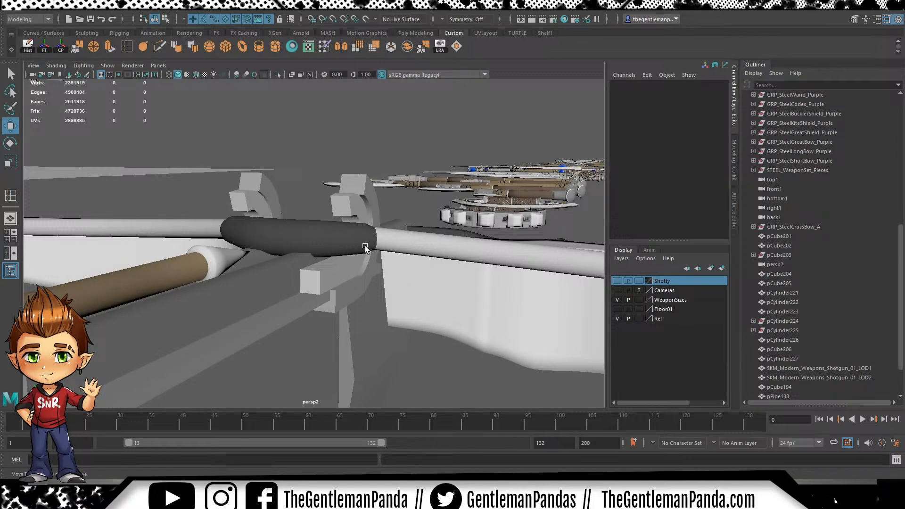
pyautogui.keyDown('alt'); pyautogui.moveTo(381, 283); pyautogui.dragTo(462, 305); pyautogui.keyUp('alt')
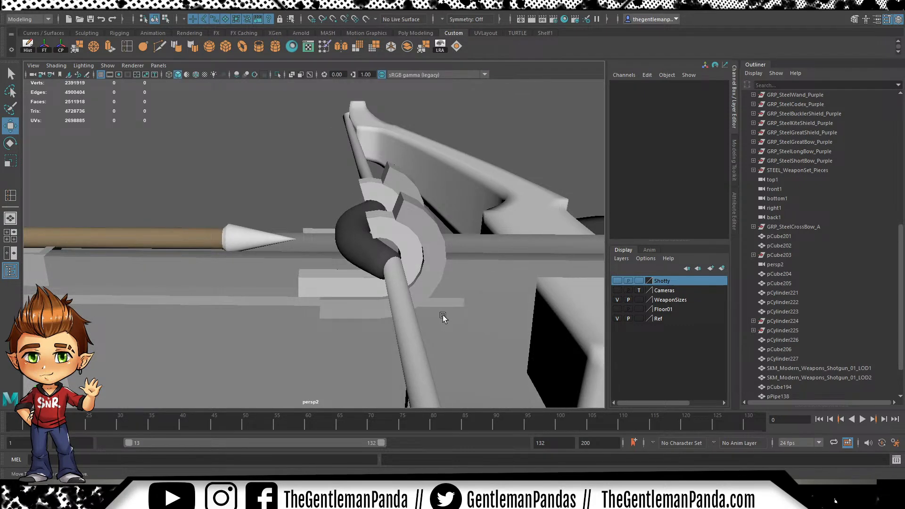
pyautogui.click(284, 299)
pyautogui.click(275, 294)
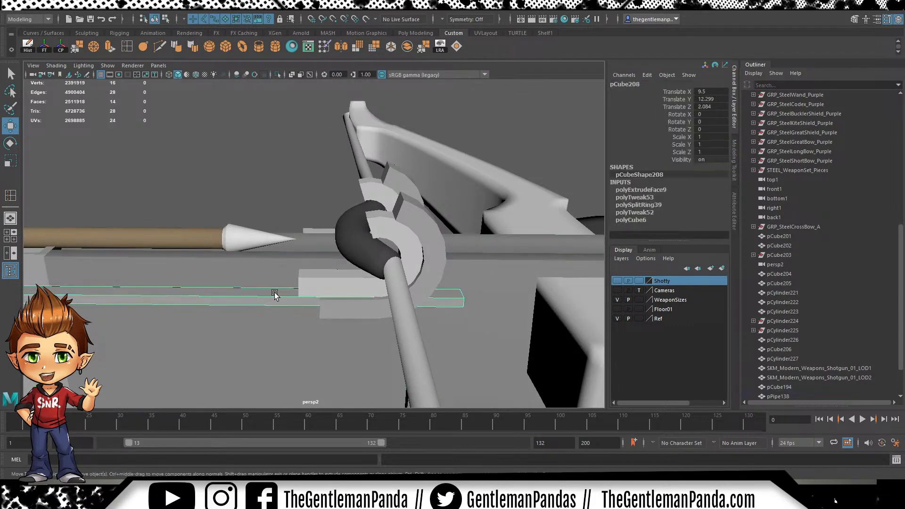
pyautogui.keyDown('alt'); pyautogui.moveTo(232, 226); pyautogui.dragTo(278, 222); pyautogui.keyUp('alt')
pyautogui.moveTo(463, 286); pyautogui.dragTo(420, 317)
pyautogui.moveTo(490, 311); pyautogui.dragTo(433, 317)
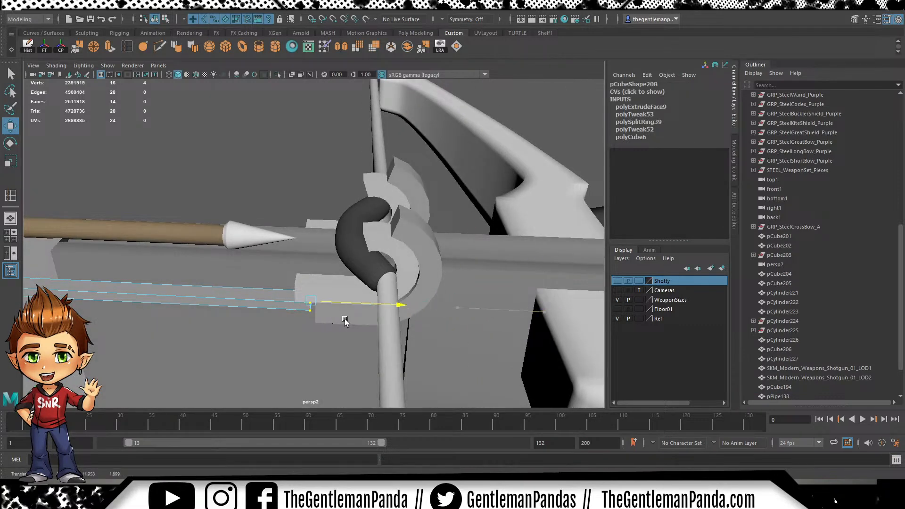
# Examine the shortened side strip and the surrounding crossbow body from several angles and distances
pyautogui.press('f')
pyautogui.keyDown('alt'); pyautogui.moveTo(351, 275); pyautogui.dragTo(426, 220); pyautogui.keyUp('alt')
pyautogui.keyDown('alt'); pyautogui.moveTo(442, 250); pyautogui.dragTo(150, 206, button='right'); pyautogui.keyUp('alt')
pyautogui.keyDown('alt'); pyautogui.moveTo(311, 242); pyautogui.dragTo(402, 214, button='middle'); pyautogui.keyUp('alt')
pyautogui.keyDown('alt'); pyautogui.moveTo(402, 214); pyautogui.dragTo(212, 236, button='right'); pyautogui.keyUp('alt')
pyautogui.keyDown('alt'); pyautogui.moveTo(227, 245); pyautogui.dragTo(372, 217); pyautogui.keyUp('alt')
pyautogui.click(480, 131)
# Select the short hook pair at the bowstring and slide it back along X to -0.013, beside the rear lever
pyautogui.keyDown('alt'); pyautogui.moveTo(480, 131); pyautogui.dragTo(384, 172); pyautogui.keyUp('alt')
pyautogui.keyDown('alt'); pyautogui.moveTo(139, 233); pyautogui.dragTo(345, 229, button='right'); pyautogui.keyUp('alt')
pyautogui.click(340, 230)
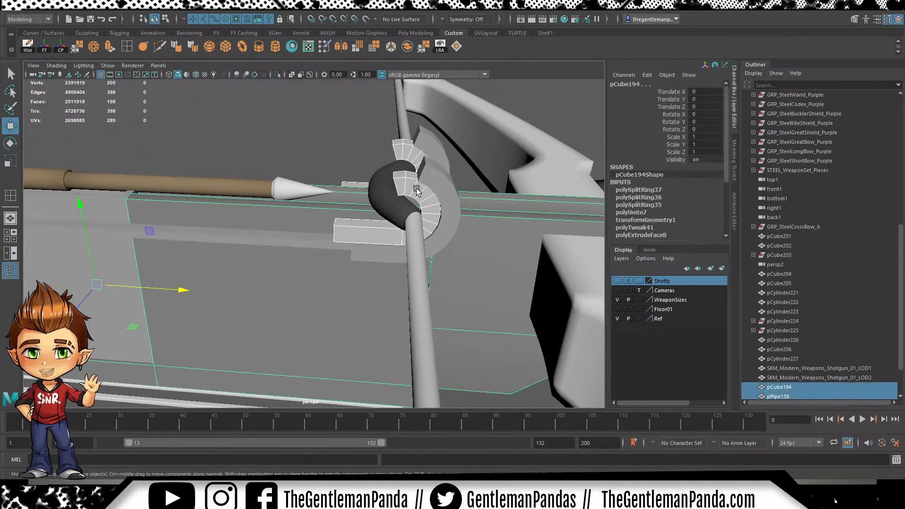
pyautogui.click(371, 236)
pyautogui.moveTo(471, 192)
pyautogui.mouseDown()
pyautogui.moveTo(389, 191)
pyautogui.moveTo(471, 196)
pyautogui.moveTo(463, 197)
pyautogui.mouseUp()
pyautogui.keyDown('alt'); pyautogui.moveTo(542, 250); pyautogui.dragTo(234, 269, button='right'); pyautogui.keyUp('alt')
pyautogui.keyDown('alt'); pyautogui.moveTo(234, 269); pyautogui.dragTo(296, 291); pyautogui.keyUp('alt')
pyautogui.keyDown('alt'); pyautogui.moveTo(296, 292); pyautogui.dragTo(395, 257, button='middle'); pyautogui.keyUp('alt')
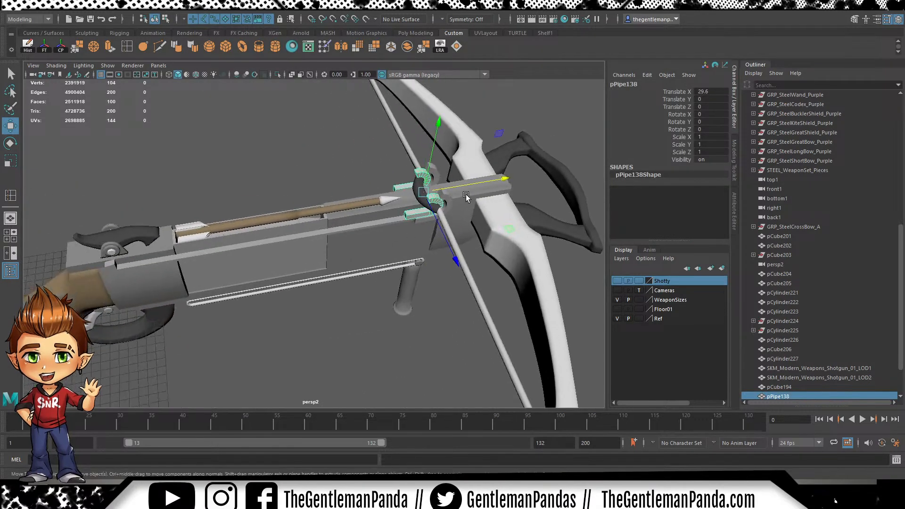
pyautogui.moveTo(495, 177); pyautogui.dragTo(231, 226)
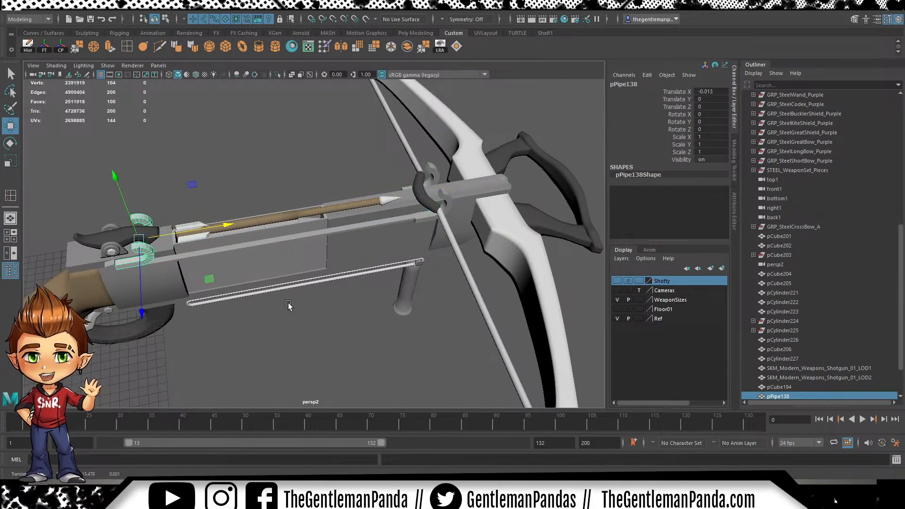
# Fine-tune the short hook pair's position beside the rear lever to a Translate X of 0.005
pyautogui.press('f')
pyautogui.keyDown('alt'); pyautogui.moveTo(337, 313); pyautogui.dragTo(346, 283); pyautogui.keyUp('alt')
pyautogui.keyDown('alt'); pyautogui.moveTo(368, 317); pyautogui.dragTo(334, 320); pyautogui.keyUp('alt')
pyautogui.keyDown('alt'); pyautogui.moveTo(335, 321); pyautogui.dragTo(360, 250, button='middle'); pyautogui.keyUp('alt')
pyautogui.keyDown('alt'); pyautogui.moveTo(360, 250); pyautogui.dragTo(337, 275); pyautogui.keyUp('alt')
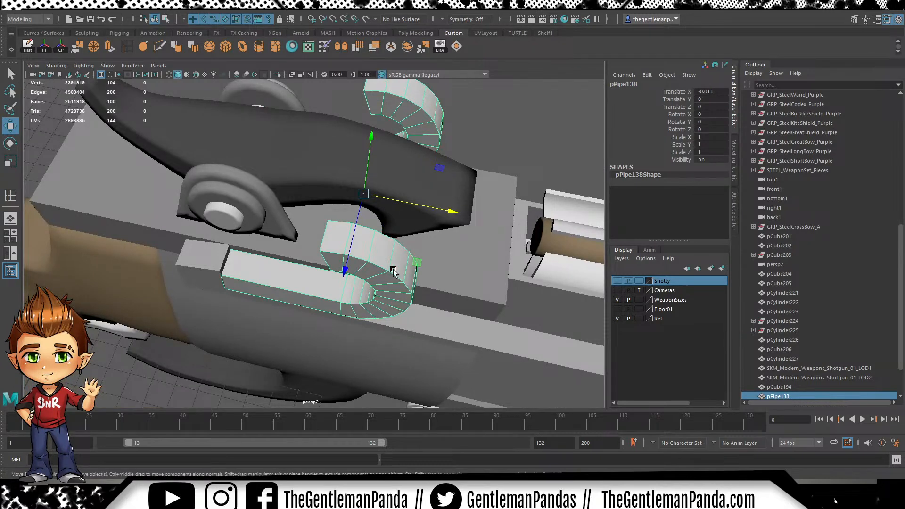
pyautogui.moveTo(455, 215); pyautogui.dragTo(457, 214)
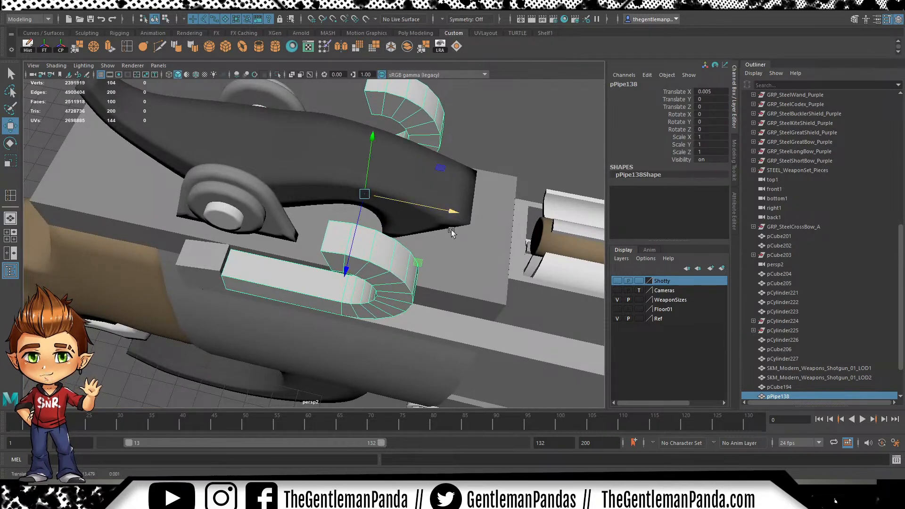
# Examine the short hook pair beside the lever and the fixed hook pair near the bow from several angles
pyautogui.keyDown('alt'); pyautogui.moveTo(405, 294); pyautogui.dragTo(444, 263); pyautogui.keyUp('alt')
pyautogui.keyDown('alt'); pyautogui.moveTo(445, 262); pyautogui.dragTo(327, 239, button='right'); pyautogui.keyUp('alt')
pyautogui.keyDown('alt'); pyautogui.moveTo(327, 239); pyautogui.dragTo(355, 246); pyautogui.keyUp('alt')
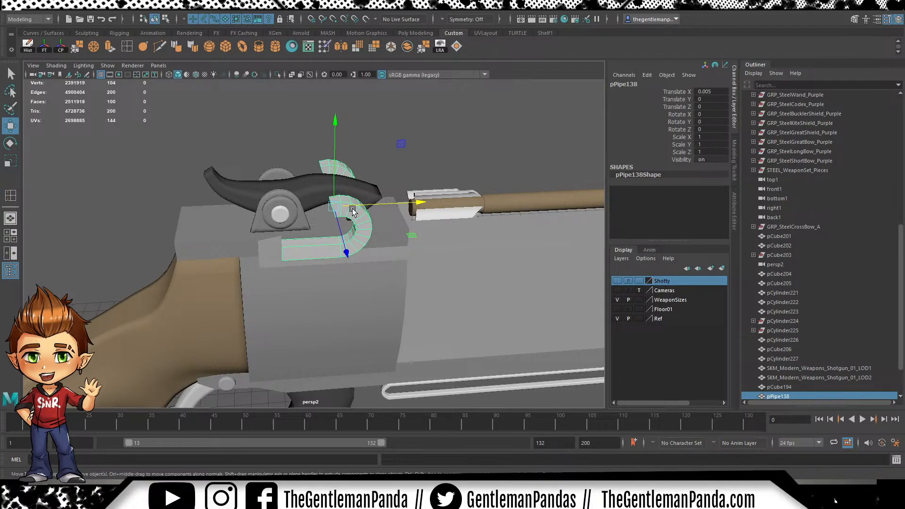
pyautogui.keyDown('alt'); pyautogui.moveTo(449, 174); pyautogui.dragTo(402, 174); pyautogui.keyUp('alt')
pyautogui.click(402, 174)
pyautogui.keyDown('alt'); pyautogui.moveTo(402, 174); pyautogui.dragTo(334, 188, button='right'); pyautogui.keyUp('alt')
pyautogui.keyDown('alt'); pyautogui.moveTo(399, 207); pyautogui.dragTo(295, 217); pyautogui.keyUp('alt')
pyautogui.keyDown('alt'); pyautogui.moveTo(293, 214); pyautogui.dragTo(407, 219); pyautogui.keyUp('alt')
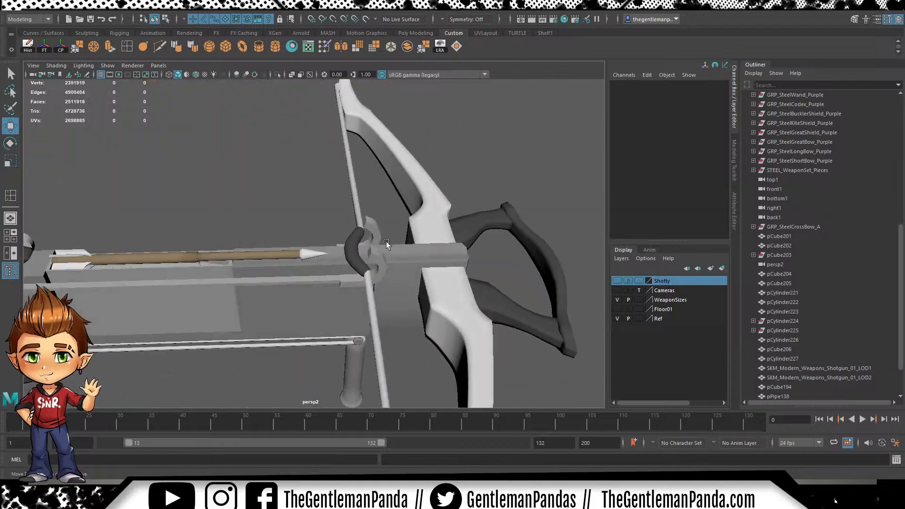
pyautogui.click(298, 281)
pyautogui.keyDown('alt'); pyautogui.moveTo(298, 281); pyautogui.dragTo(430, 269); pyautogui.keyUp('alt')
pyautogui.click(444, 253)
pyautogui.click(454, 238)
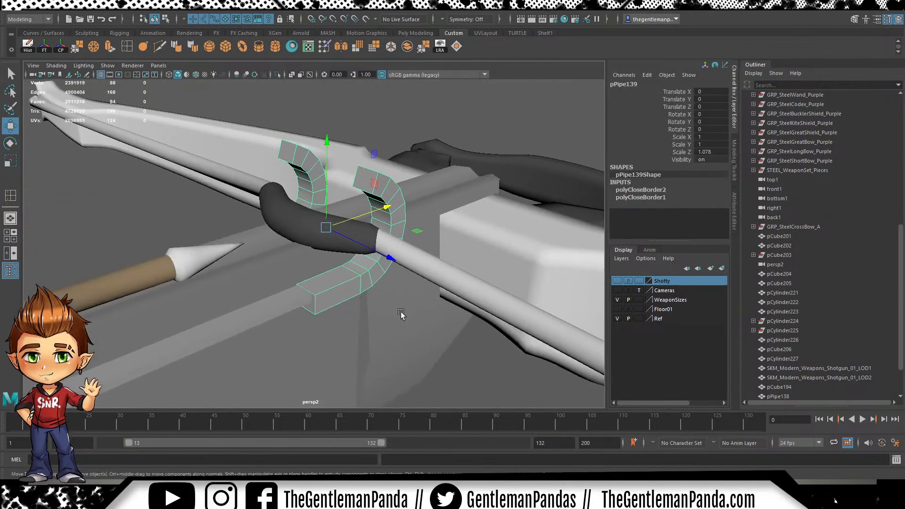
pyautogui.keyDown('alt'); pyautogui.moveTo(410, 295); pyautogui.dragTo(424, 280); pyautogui.keyUp('alt')
# Select the middle vertices of the bowstring and pull them back into the hook pair beneath the rear lever
pyautogui.click(437, 263)
pyautogui.keyDown('alt'); pyautogui.moveTo(438, 263); pyautogui.dragTo(312, 280, button='right'); pyautogui.keyUp('alt')
pyautogui.keyDown('alt'); pyautogui.moveTo(313, 280); pyautogui.dragTo(349, 219); pyautogui.keyUp('alt')
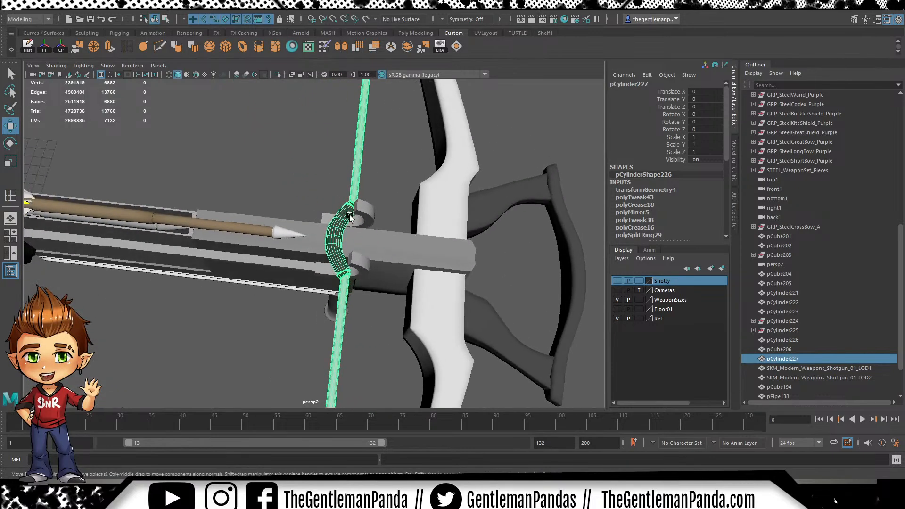
pyautogui.moveTo(347, 217); pyautogui.dragTo(313, 208, button='right')
pyautogui.moveTo(380, 182); pyautogui.dragTo(292, 300)
pyautogui.keyDown('alt'); pyautogui.moveTo(418, 254); pyautogui.dragTo(348, 231); pyautogui.keyUp('alt')
pyautogui.press('f')
pyautogui.keyDown('alt'); pyautogui.moveTo(353, 266); pyautogui.dragTo(366, 225); pyautogui.keyUp('alt')
pyautogui.click(447, 205)
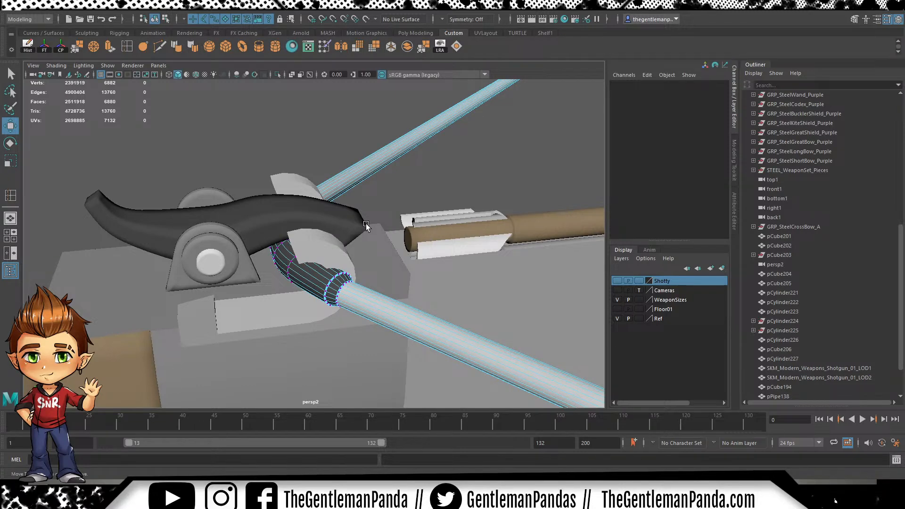
# Create a polygon cylinder, move it along X to 32.785 and set its X rotation to 90
pyautogui.scroll(-8, 366, 223)
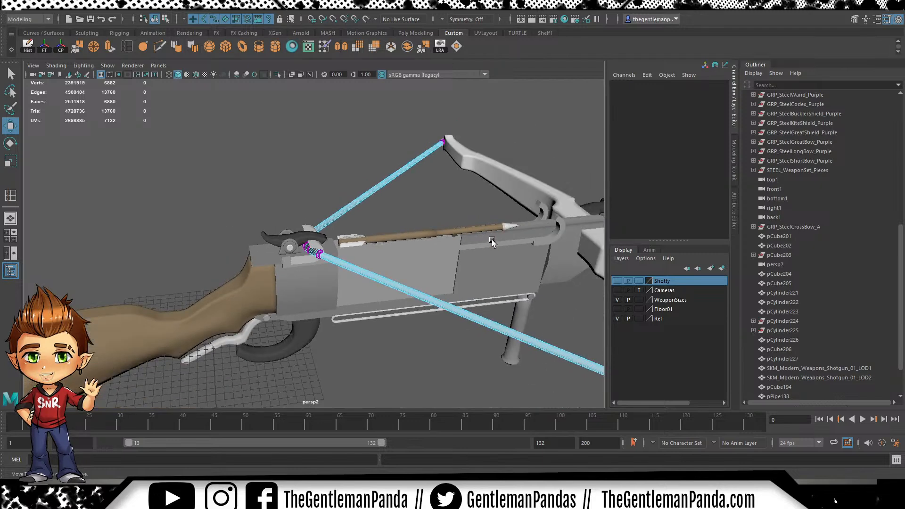
pyautogui.keyDown('alt'); pyautogui.moveTo(293, 131); pyautogui.dragTo(484, 277); pyautogui.keyUp('alt')
pyautogui.keyDown('alt'); pyautogui.moveTo(484, 277); pyautogui.dragTo(447, 265, button='middle'); pyautogui.keyUp('alt')
pyautogui.click(275, 44)
pyautogui.moveTo(216, 319); pyautogui.dragTo(447, 312)
pyautogui.press('e')
pyautogui.moveTo(389, 258); pyautogui.dragTo(395, 291)
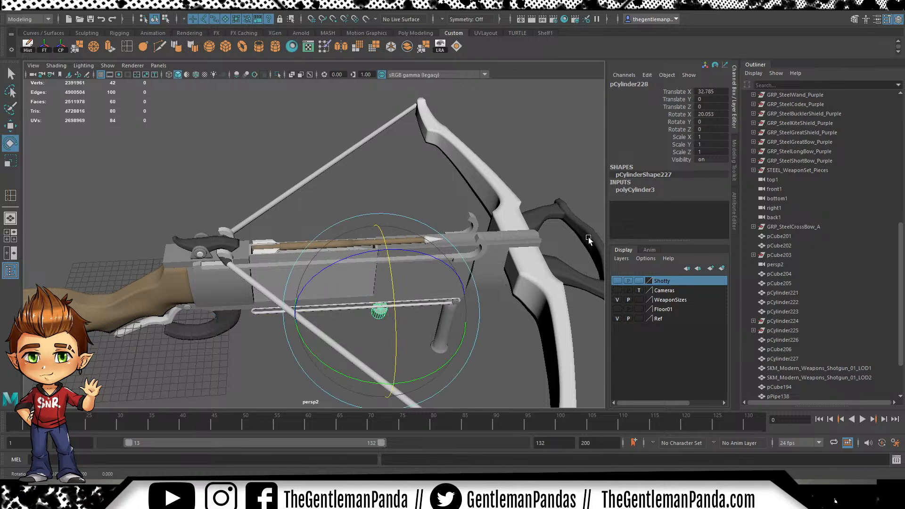
pyautogui.doubleClick(721, 113)
pyautogui.write('90')
pyautogui.press('Return')
# Position the cylinder as a side peg just below the front hook, at X 39.908, Y 10.832, Z 1.828
pyautogui.keyDown('alt'); pyautogui.moveTo(415, 226); pyautogui.dragTo(526, 219); pyautogui.keyUp('alt')
pyautogui.press('w')
pyautogui.hotkey('ctrl', 'z')
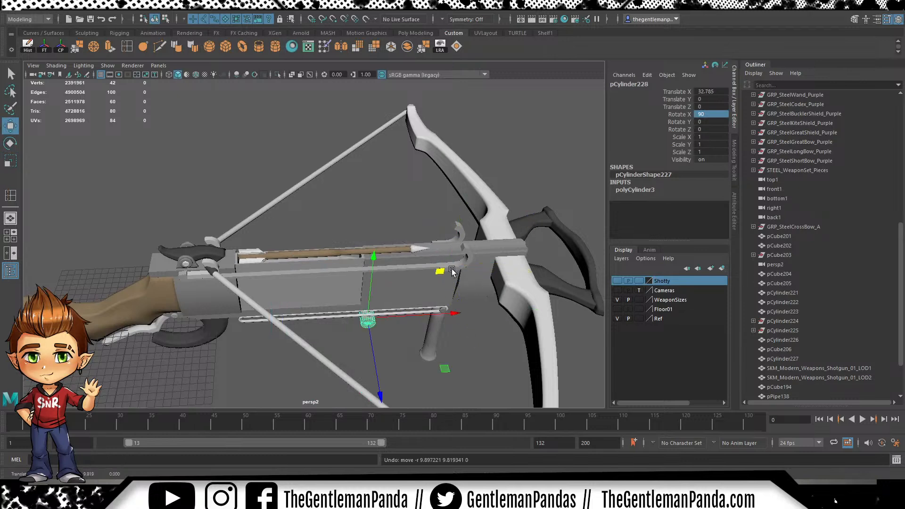
pyautogui.moveTo(442, 270); pyautogui.dragTo(528, 232)
pyautogui.click(527, 225)
pyautogui.hotkey('ctrl', 'z')
pyautogui.moveTo(468, 326); pyautogui.dragTo(328, 184)
pyautogui.press('f')
pyautogui.scroll(-4, 453, 251)
pyautogui.moveTo(315, 152); pyautogui.dragTo(311, 260)
pyautogui.keyDown('alt'); pyautogui.moveTo(294, 325); pyautogui.dragTo(260, 270); pyautogui.keyUp('alt')
pyautogui.moveTo(242, 181); pyautogui.dragTo(291, 268)
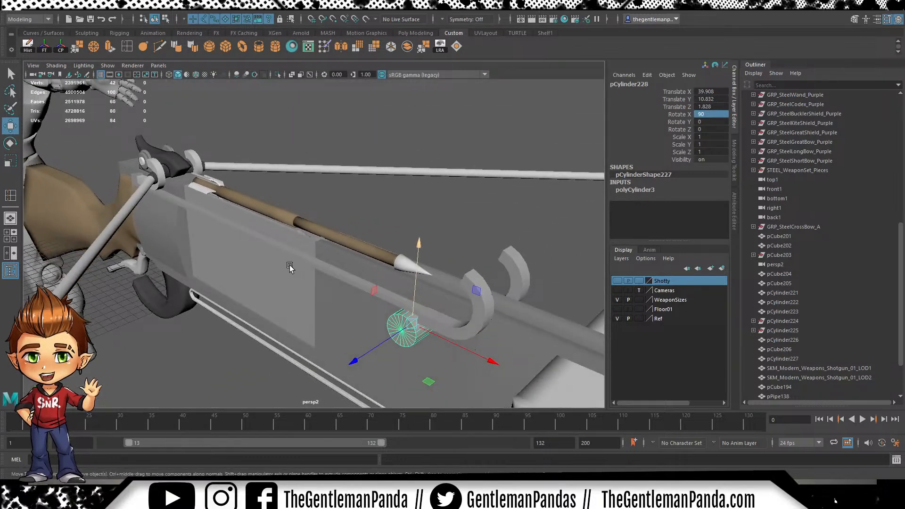
# Slide the short hook pair forward along the body to X 28.071 and back beside the lever to X 0.509
pyautogui.click(151, 171)
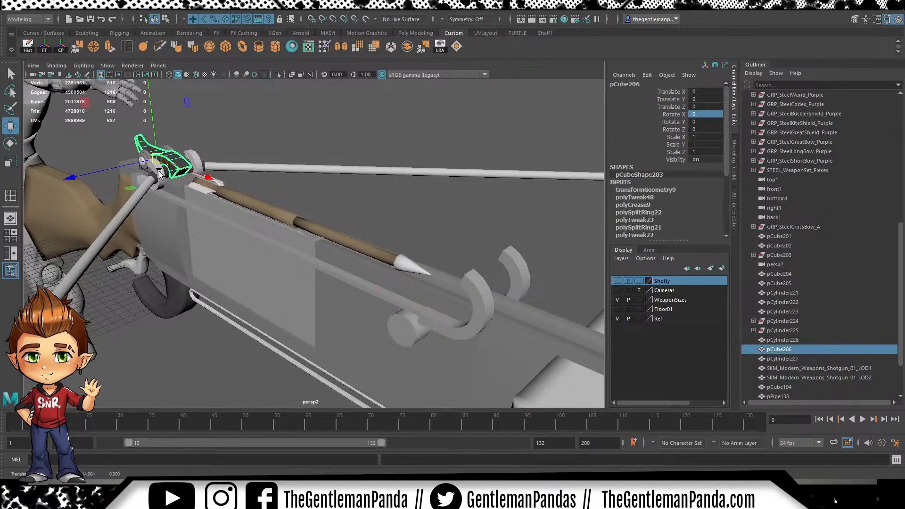
pyautogui.hotkey('alt', 'shift', 'd')
pyautogui.moveTo(202, 181); pyautogui.dragTo(575, 338)
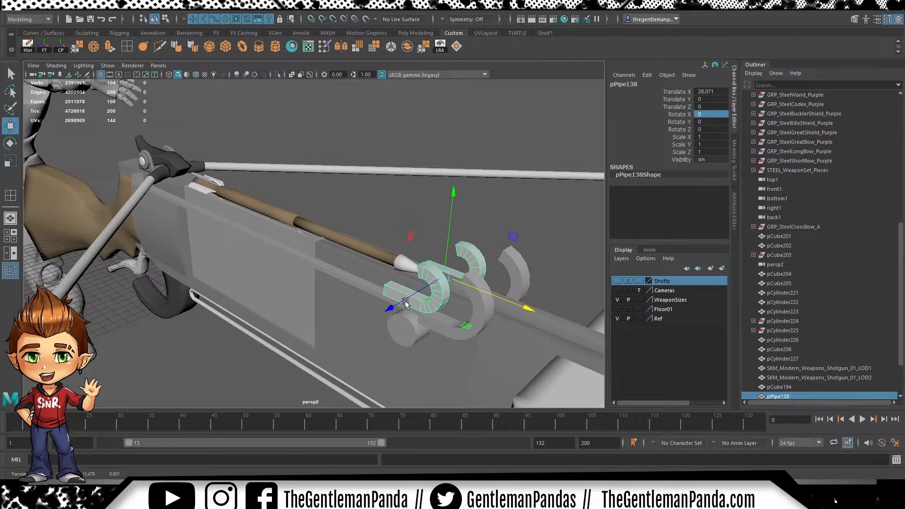
pyautogui.moveTo(495, 299); pyautogui.dragTo(182, 206)
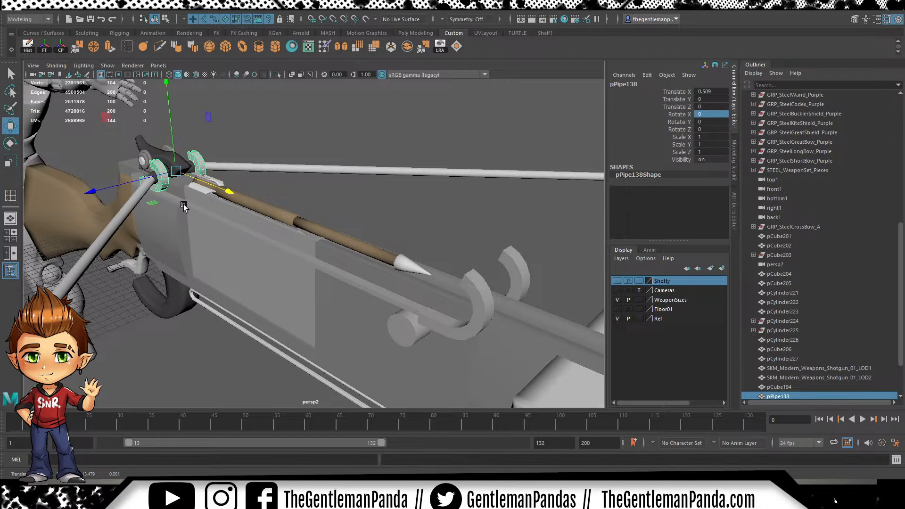
# Duplicate the side peg cylinder and move the copy back along the crossbow's side to X 27.687
pyautogui.keyDown('alt'); pyautogui.moveTo(291, 316); pyautogui.dragTo(349, 326); pyautogui.keyUp('alt')
pyautogui.keyDown('alt'); pyautogui.moveTo(257, 267); pyautogui.dragTo(486, 230); pyautogui.keyUp('alt')
pyautogui.click(486, 230)
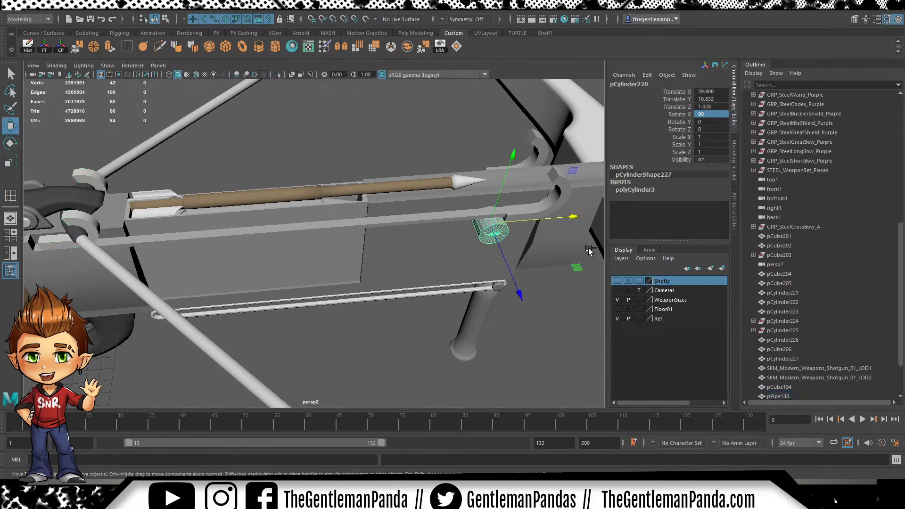
pyautogui.hotkey('ctrl', 'd')
pyautogui.moveTo(563, 217); pyautogui.dragTo(253, 263)
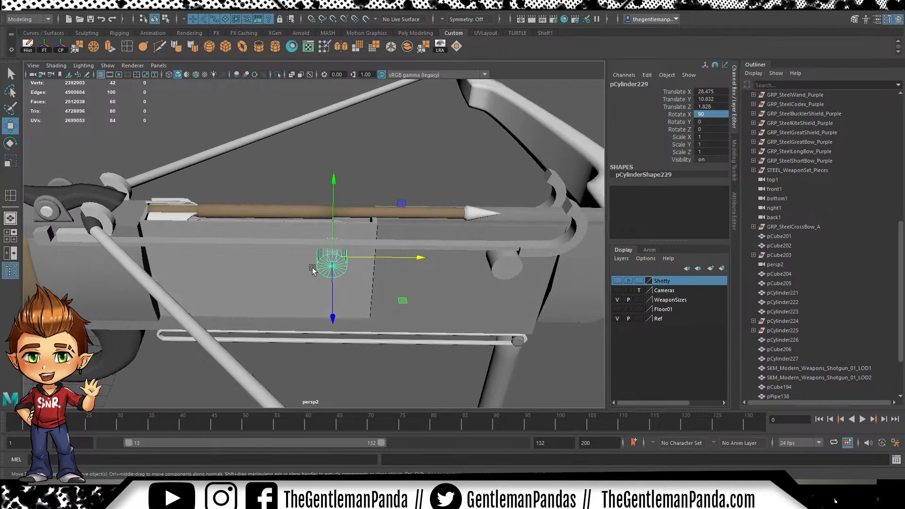
pyautogui.moveTo(409, 257); pyautogui.dragTo(398, 257)
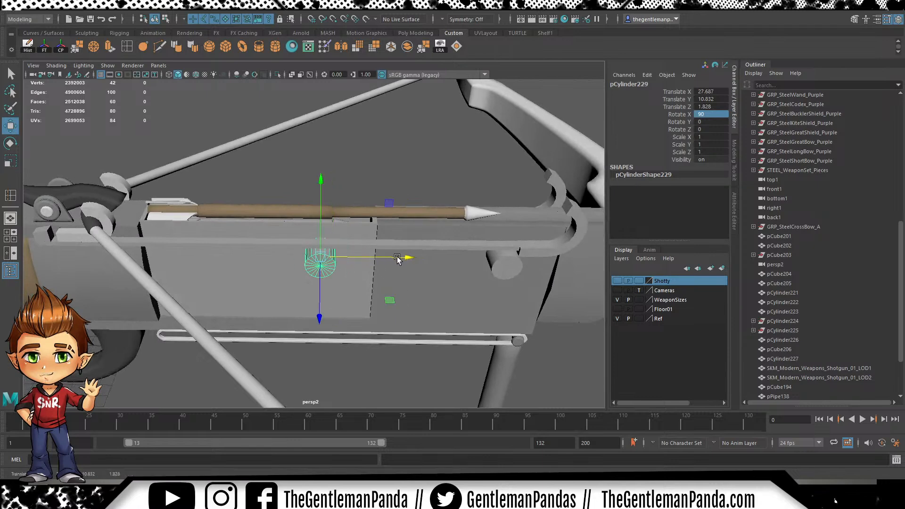
# Slide the short hook pair forward along X to 29.95, against the fixed front hooks
pyautogui.keyDown('alt'); pyautogui.moveTo(169, 248); pyautogui.dragTo(102, 235, button='right'); pyautogui.keyUp('alt')
pyautogui.keyDown('alt'); pyautogui.moveTo(113, 235); pyautogui.dragTo(234, 253); pyautogui.keyUp('alt')
pyautogui.click(147, 233)
pyautogui.moveTo(198, 218); pyautogui.dragTo(459, 219)
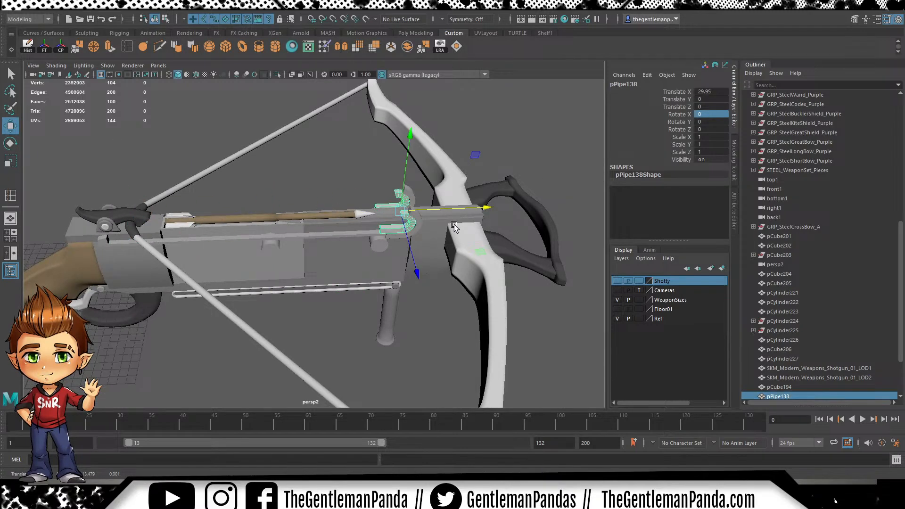
# Examine the bow limbs, front stirrup arms and side pegs from several angles
pyautogui.keyDown('alt'); pyautogui.moveTo(417, 234); pyautogui.dragTo(351, 241, button='middle'); pyautogui.keyUp('alt')
pyautogui.keyDown('alt'); pyautogui.moveTo(351, 241); pyautogui.dragTo(326, 262); pyautogui.keyUp('alt')
pyautogui.keyDown('alt'); pyautogui.moveTo(449, 289); pyautogui.dragTo(268, 253, button='middle'); pyautogui.keyUp('alt')
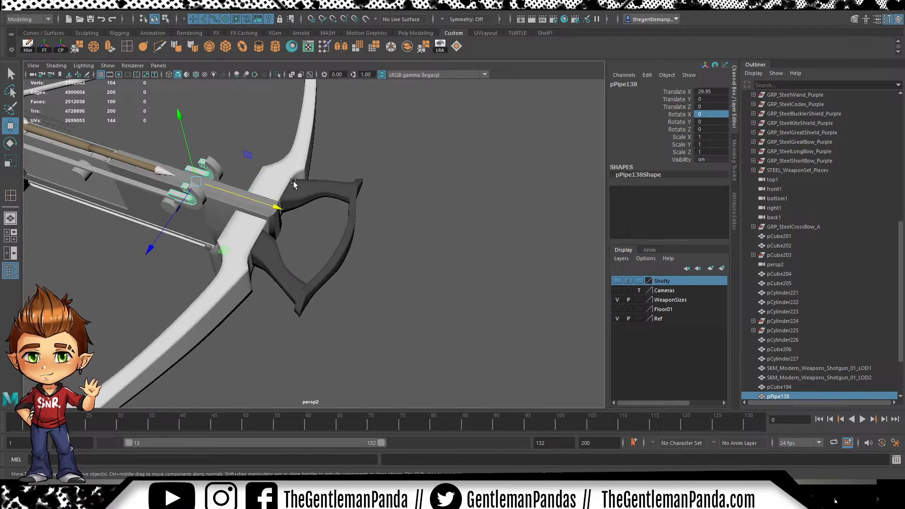
pyautogui.keyDown('alt'); pyautogui.moveTo(247, 166); pyautogui.dragTo(417, 224); pyautogui.keyUp('alt')
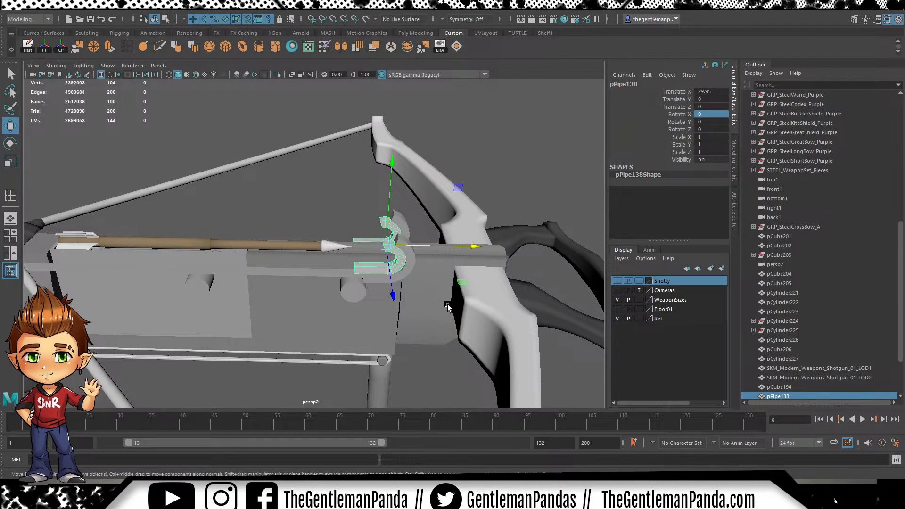
pyautogui.keyDown('alt'); pyautogui.moveTo(448, 306); pyautogui.dragTo(238, 211); pyautogui.keyUp('alt')
pyautogui.click(474, 219)
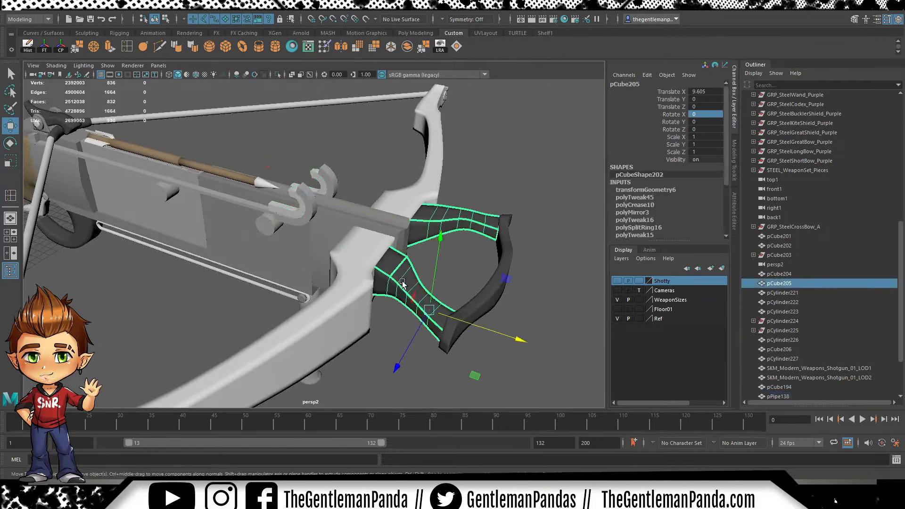
pyautogui.keyDown('alt'); pyautogui.moveTo(403, 272); pyautogui.dragTo(434, 290); pyautogui.keyUp('alt')
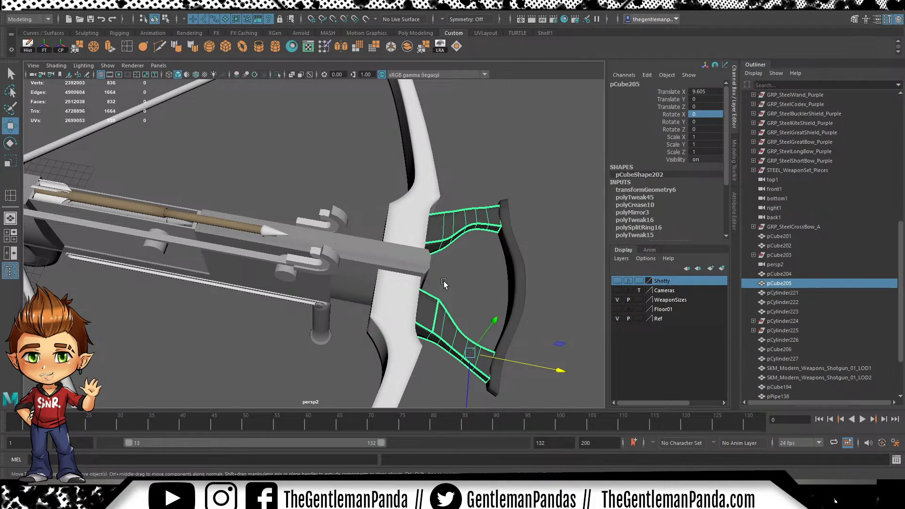
pyautogui.keyDown('alt'); pyautogui.moveTo(466, 298); pyautogui.dragTo(355, 201); pyautogui.keyUp('alt')
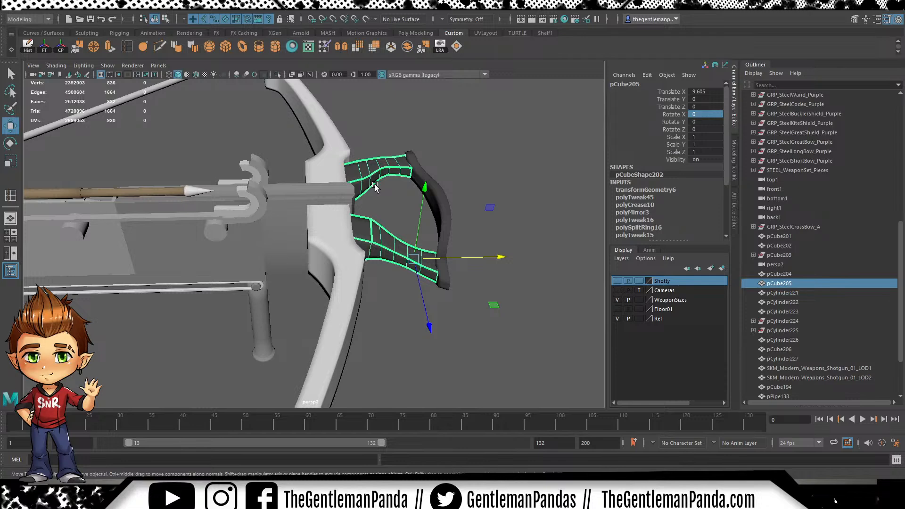
pyautogui.keyDown('alt'); pyautogui.moveTo(193, 137); pyautogui.dragTo(552, 158, button='middle'); pyautogui.keyUp('alt')
pyautogui.keyDown('alt'); pyautogui.moveTo(521, 192); pyautogui.dragTo(344, 257); pyautogui.keyUp('alt')
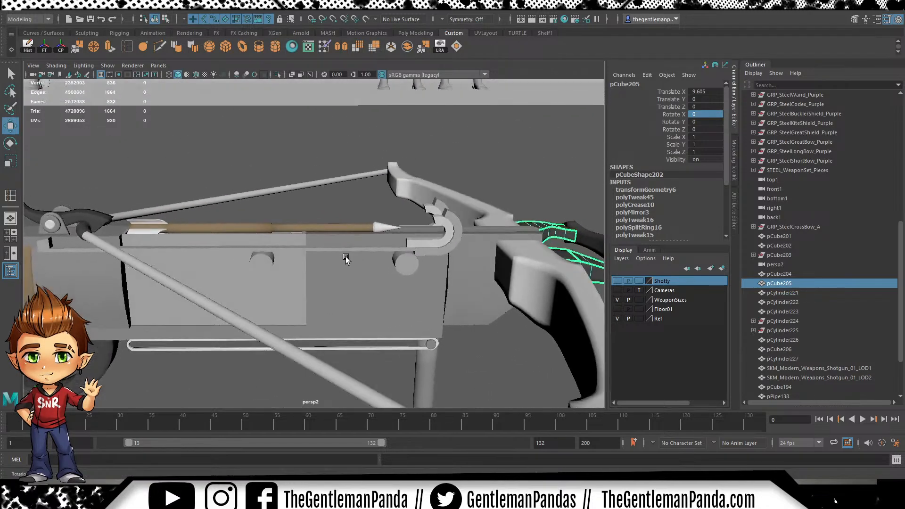
# Delete the duplicated side peg from the middle of the crossbow's body
pyautogui.click(272, 263)
pyautogui.press('Delete')
pyautogui.keyDown('alt'); pyautogui.moveTo(391, 220); pyautogui.dragTo(451, 195); pyautogui.keyUp('alt')
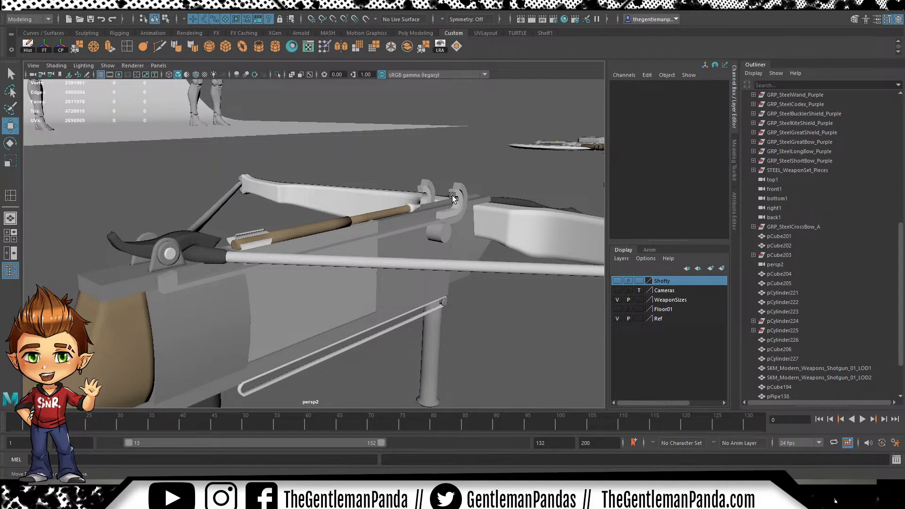
pyautogui.keyDown('alt'); pyautogui.moveTo(475, 145); pyautogui.dragTo(331, 250); pyautogui.keyUp('alt')
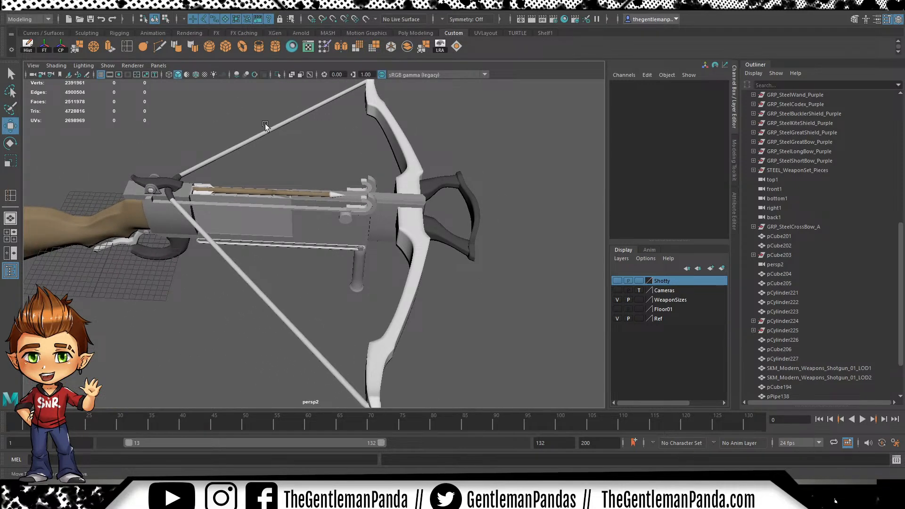
pyautogui.scroll(3, 236, 199)
pyautogui.keyDown('alt'); pyautogui.moveTo(300, 215); pyautogui.dragTo(257, 220, button='middle'); pyautogui.keyUp('alt')
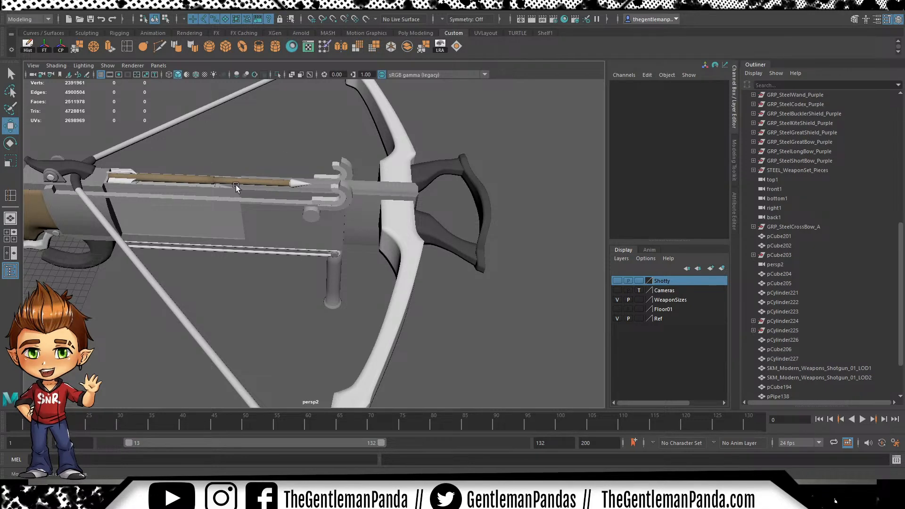
pyautogui.scroll(3, 305, 237)
pyautogui.keyDown('alt'); pyautogui.moveTo(304, 237); pyautogui.dragTo(464, 243); pyautogui.keyUp('alt')
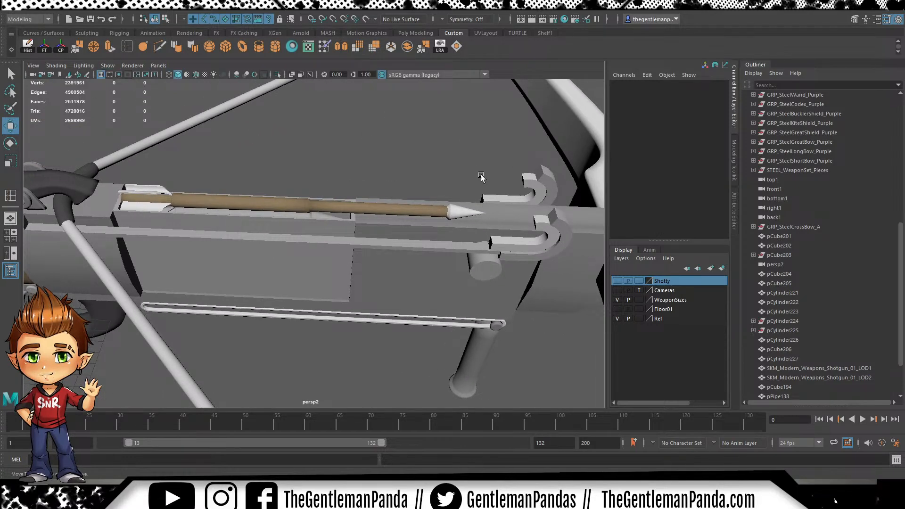
pyautogui.click(440, 249)
pyautogui.keyDown('alt'); pyautogui.moveTo(439, 249); pyautogui.dragTo(335, 236, button='right'); pyautogui.keyUp('alt')
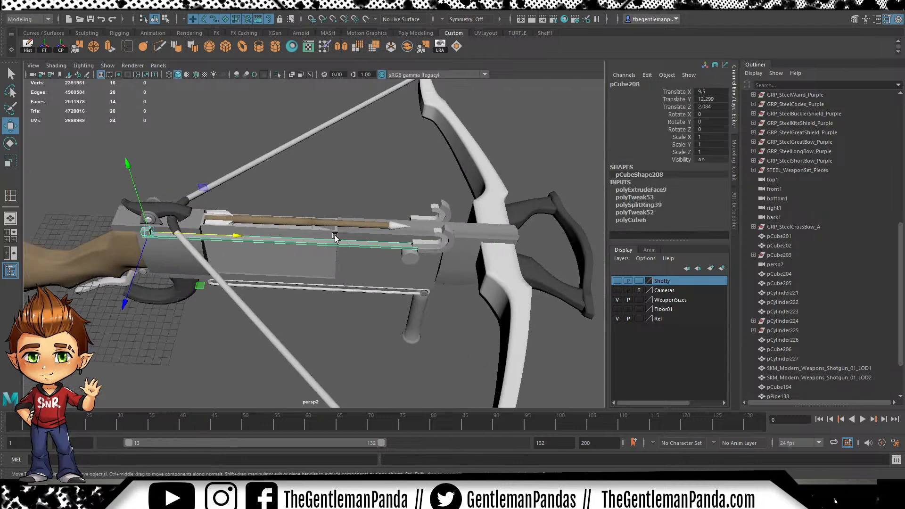
pyautogui.click(305, 184)
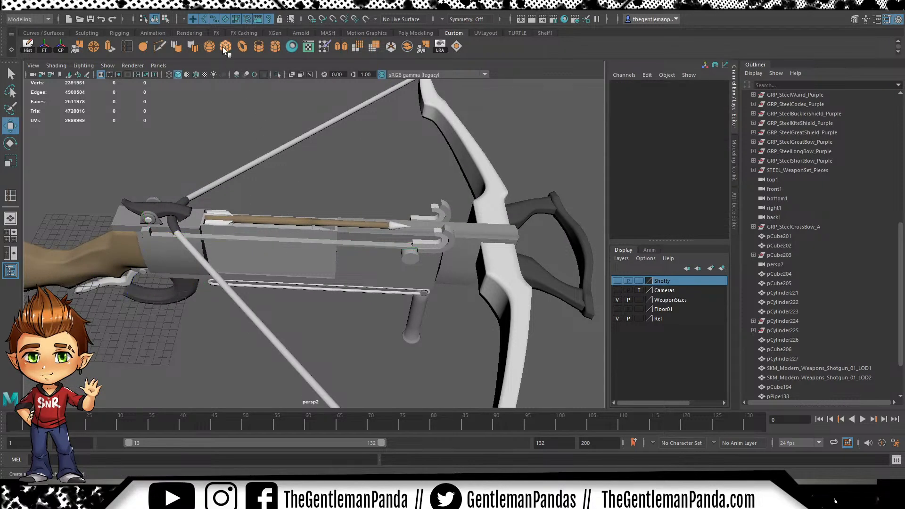
# Create a polygon cube and position it beside the crossbow's front hook, at about X 40.45, Y 12.36, Z 2.73
pyautogui.moveTo(93, 245); pyautogui.dragTo(60, 182)
pyautogui.moveTo(118, 219); pyautogui.dragTo(411, 274)
pyautogui.hotkey('ctrl', 'z')
pyautogui.moveTo(98, 220); pyautogui.dragTo(415, 275)
pyautogui.press('f')
pyautogui.keyDown('alt'); pyautogui.moveTo(431, 304); pyautogui.dragTo(236, 257, button='right'); pyautogui.keyUp('alt')
pyautogui.keyDown('alt'); pyautogui.moveTo(236, 257); pyautogui.dragTo(292, 245); pyautogui.keyUp('alt')
pyautogui.moveTo(316, 169); pyautogui.dragTo(330, 160)
pyautogui.moveTo(403, 240); pyautogui.dragTo(358, 243)
pyautogui.hotkey('ctrl', 'z')
pyautogui.moveTo(385, 300); pyautogui.dragTo(349, 202)
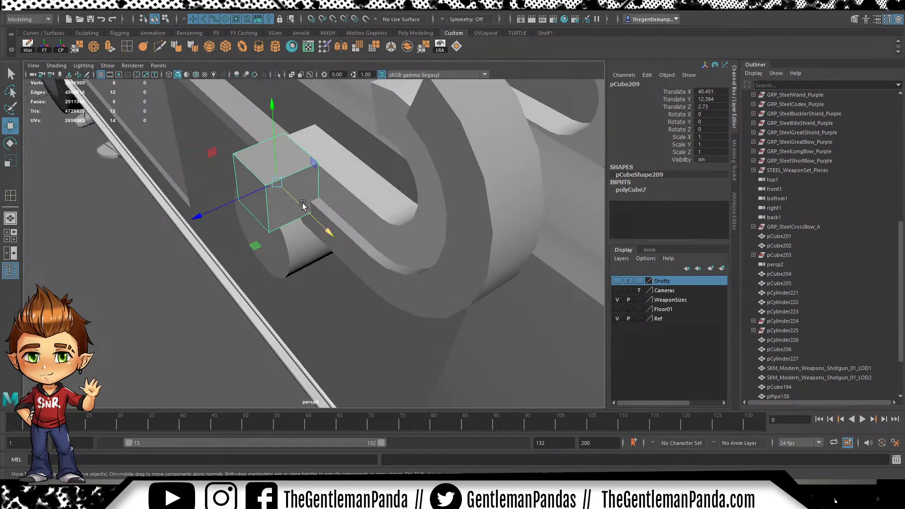
# Stretch the cube along the stock into a long bar with an X scale of about 10.88
pyautogui.keyDown('alt'); pyautogui.moveTo(280, 151); pyautogui.dragTo(275, 211); pyautogui.keyUp('alt')
pyautogui.press('r')
pyautogui.moveTo(324, 227); pyautogui.dragTo(646, 269)
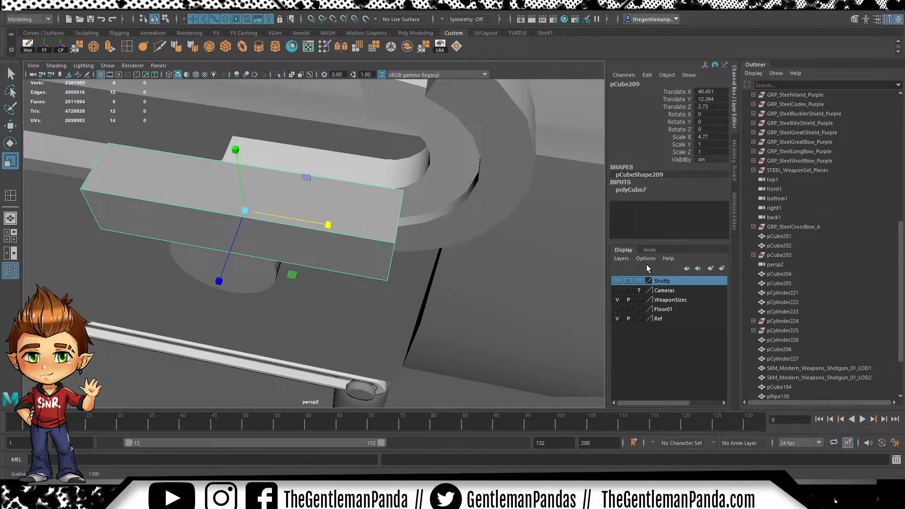
pyautogui.scroll(-5, 358, 299)
pyautogui.moveTo(361, 280)
pyautogui.keyDown('alt'); pyautogui.mouseDown()
pyautogui.moveTo(388, 285)
pyautogui.moveTo(372, 273)
pyautogui.mouseUp(); pyautogui.keyUp('alt')
pyautogui.moveTo(374, 239); pyautogui.dragTo(485, 250)
# Move the bar back along the side rail to about X 34.52 so that its front end meets the hook piece
pyautogui.press('w')
pyautogui.keyDown('alt'); pyautogui.moveTo(302, 237); pyautogui.dragTo(520, 266, button='middle'); pyautogui.keyUp('alt')
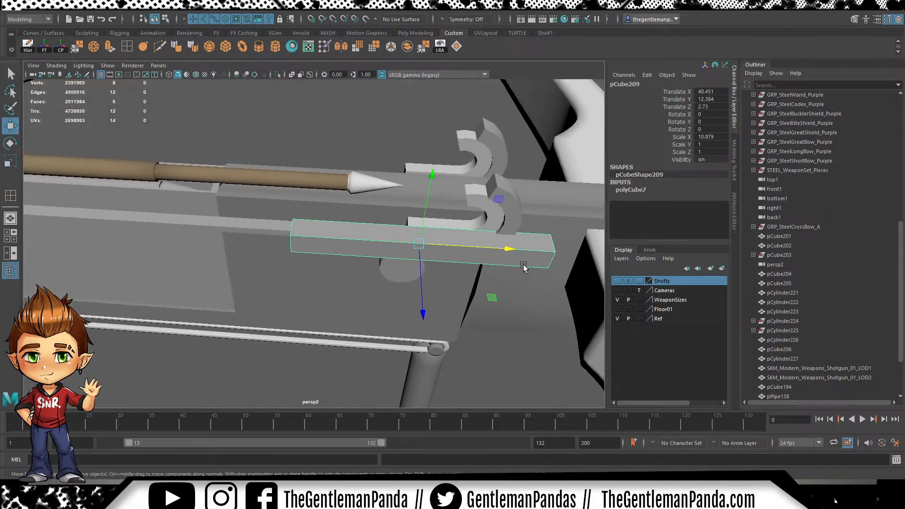
pyautogui.moveTo(517, 258); pyautogui.dragTo(365, 253)
pyautogui.scroll(-3, 364, 252)
pyautogui.keyDown('alt'); pyautogui.moveTo(404, 270); pyautogui.dragTo(487, 265, button='middle'); pyautogui.keyUp('alt')
pyautogui.keyDown('alt'); pyautogui.moveTo(487, 265); pyautogui.dragTo(460, 261); pyautogui.keyUp('alt')
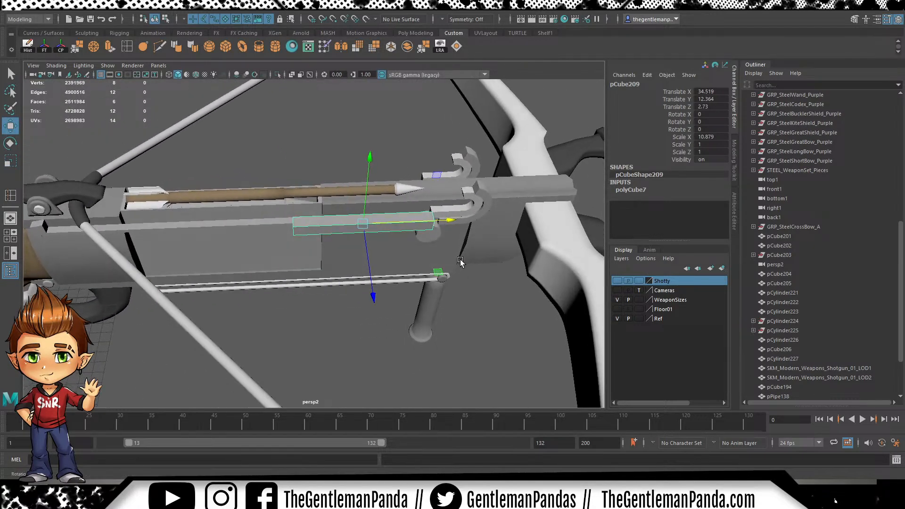
pyautogui.keyDown('alt'); pyautogui.moveTo(460, 261); pyautogui.dragTo(408, 269, button='middle'); pyautogui.keyUp('alt')
# Slide the hook piece and the bar together back along the stock and return them to the front, with the bar at about X 34.995
pyautogui.click(425, 225)
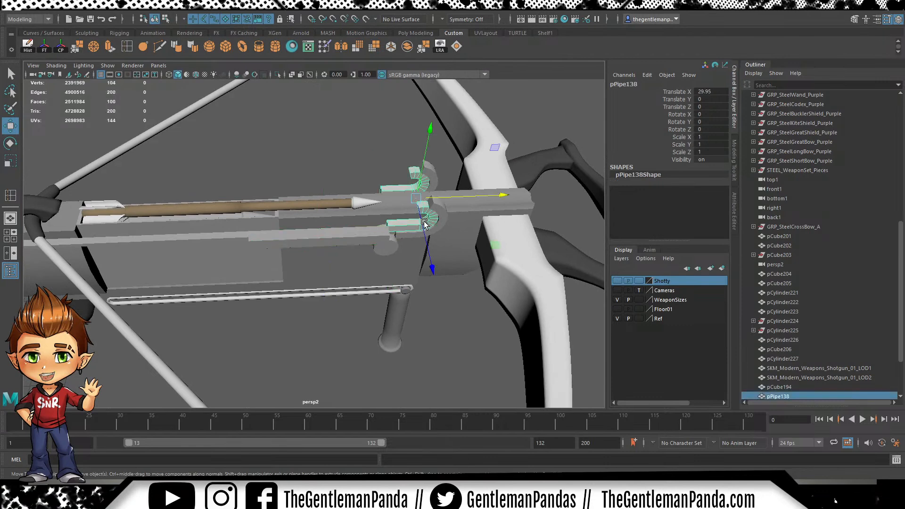
pyautogui.keyDown('shift'); pyautogui.click(385, 232); pyautogui.keyUp('shift')
pyautogui.moveTo(403, 232); pyautogui.dragTo(31, 235)
pyautogui.keyDown('alt'); pyautogui.moveTo(134, 284); pyautogui.dragTo(472, 288, button='middle'); pyautogui.keyUp('alt')
pyautogui.keyDown('alt'); pyautogui.moveTo(472, 289); pyautogui.dragTo(492, 275); pyautogui.keyUp('alt')
pyautogui.moveTo(492, 274); pyautogui.dragTo(378, 284, button='middle')
pyautogui.keyDown('alt'); pyautogui.moveTo(378, 283); pyautogui.dragTo(419, 306, button='right'); pyautogui.keyUp('alt')
pyautogui.keyDown('alt'); pyautogui.moveTo(419, 306); pyautogui.dragTo(414, 324); pyautogui.keyUp('alt')
pyautogui.keyDown('alt'); pyautogui.moveTo(216, 280); pyautogui.dragTo(400, 280, button='right'); pyautogui.keyUp('alt')
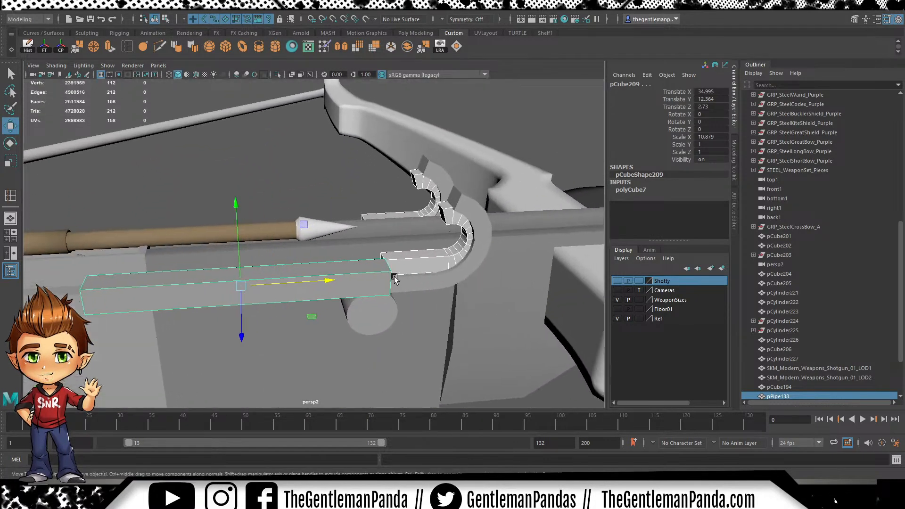
pyautogui.moveTo(320, 286); pyautogui.dragTo(308, 283, button='middle')
pyautogui.hotkey('ctrl', 'z')
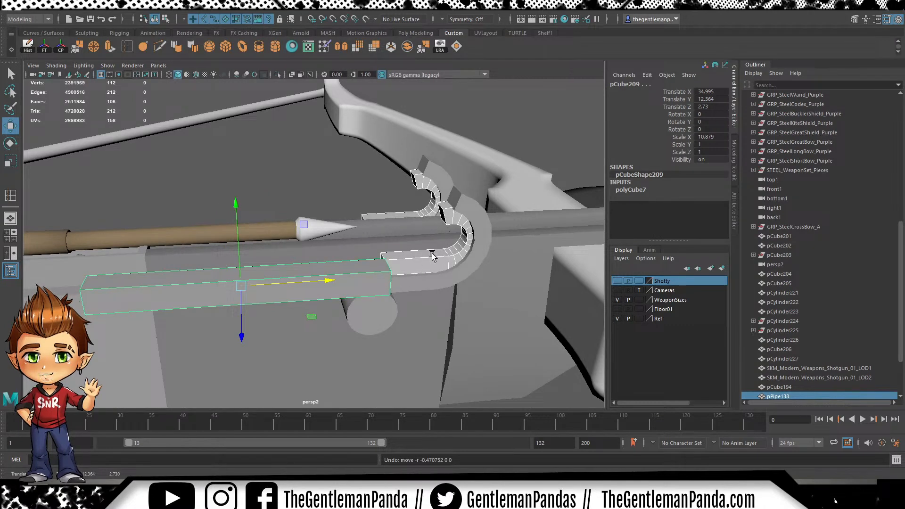
# Move the hook piece to about X 29.954 and shift the bar forward so that its rear end lines up with the hook's straight end
pyautogui.click(465, 233)
pyautogui.moveTo(515, 206)
pyautogui.mouseDown()
pyautogui.moveTo(509, 216)
pyautogui.moveTo(493, 209)
pyautogui.moveTo(506, 214)
pyautogui.mouseUp()
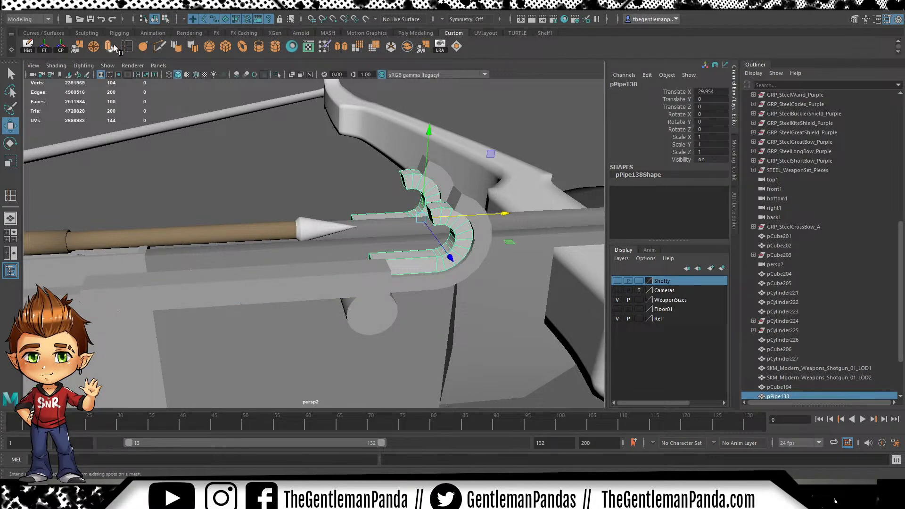
pyautogui.moveTo(248, 259); pyautogui.dragTo(293, 289)
pyautogui.keyDown('alt'); pyautogui.moveTo(387, 229); pyautogui.dragTo(327, 214, button='middle'); pyautogui.keyUp('alt')
pyautogui.click(260, 266)
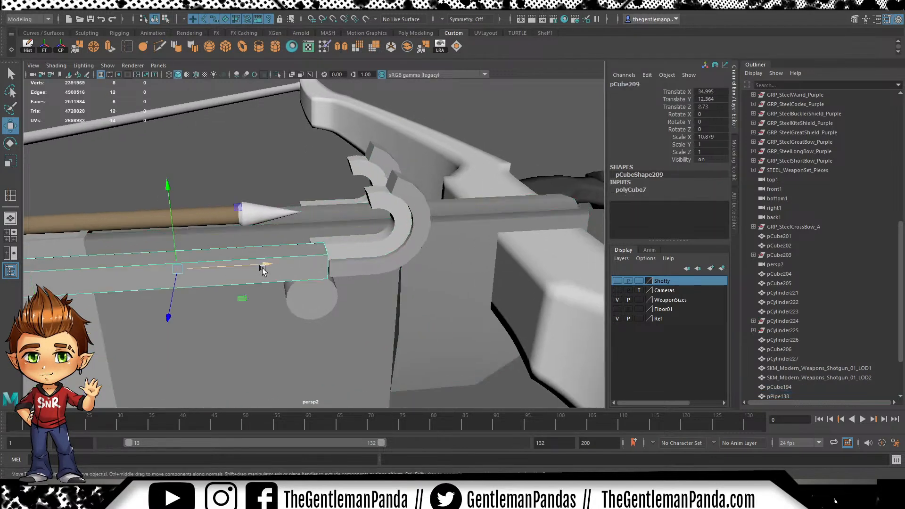
pyautogui.moveTo(275, 264); pyautogui.dragTo(491, 203)
pyautogui.moveTo(504, 161); pyautogui.dragTo(509, 159)
# Try to slide the hook piece and the bar together toward the rear string latch, and undo the moves
pyautogui.keyDown('shift'); pyautogui.click(374, 160); pyautogui.keyUp('shift')
pyautogui.moveTo(419, 111); pyautogui.dragTo(219, 163)
pyautogui.keyDown('alt'); pyautogui.moveTo(495, 190); pyautogui.dragTo(301, 179, button='right'); pyautogui.keyUp('alt')
pyautogui.keyDown('alt'); pyautogui.moveTo(302, 178); pyautogui.dragTo(432, 155, button='middle'); pyautogui.keyUp('alt')
pyautogui.moveTo(442, 171); pyautogui.dragTo(159, 253)
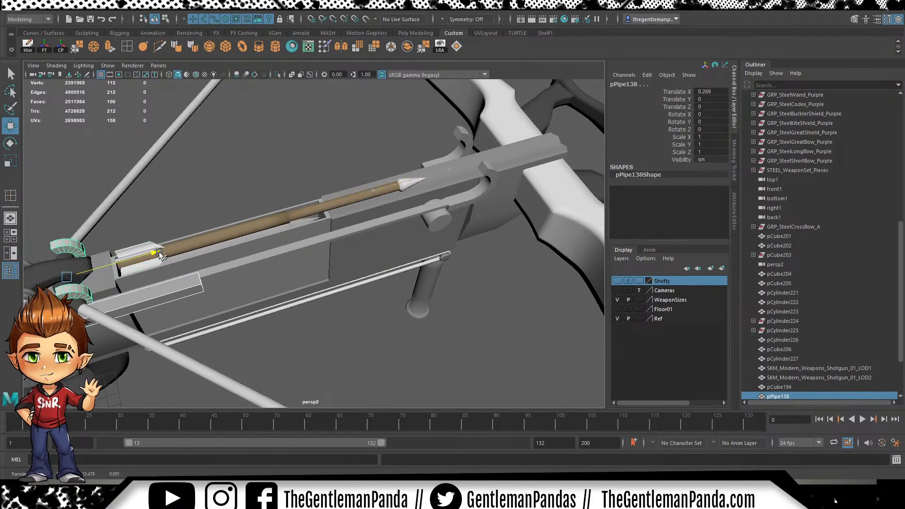
pyautogui.hotkey('ctrl', 'z')
pyautogui.hotkey('ctrl', 'z')
pyautogui.hotkey('ctrl', 'z')
pyautogui.hotkey('ctrl', 'z')
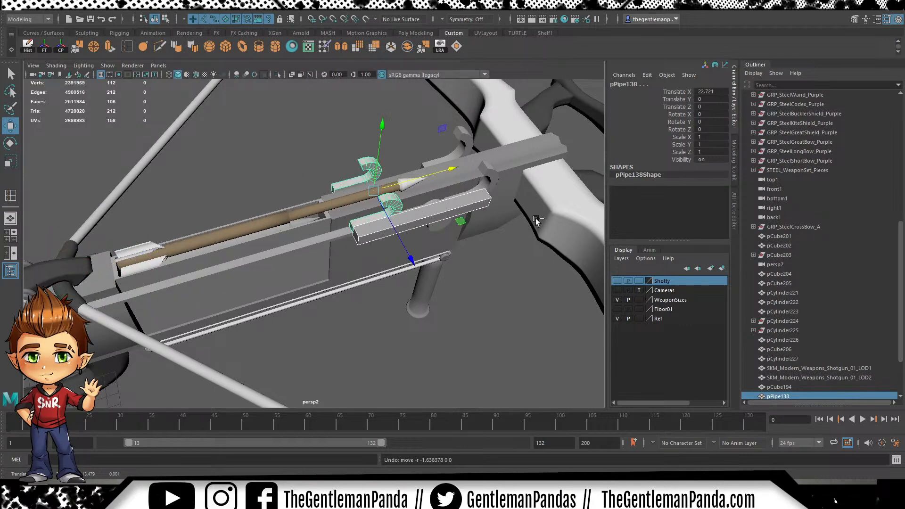
pyautogui.hotkey('ctrl', 'z')
# Slide the hook piece and the bar together back to the string latch, with the hook at about X -0.011
pyautogui.keyDown('alt'); pyautogui.moveTo(454, 285); pyautogui.dragTo(456, 232); pyautogui.keyUp('alt')
pyautogui.keyDown('alt'); pyautogui.moveTo(456, 232); pyautogui.dragTo(325, 212, button='middle'); pyautogui.keyUp('alt')
pyautogui.keyDown('alt'); pyautogui.moveTo(325, 212); pyautogui.dragTo(452, 283, button='right'); pyautogui.keyUp('alt')
pyautogui.keyDown('alt'); pyautogui.moveTo(452, 283); pyautogui.dragTo(332, 274); pyautogui.keyUp('alt')
pyautogui.keyDown('alt'); pyautogui.moveTo(331, 275); pyautogui.dragTo(250, 248, button='right'); pyautogui.keyUp('alt')
pyautogui.keyDown('alt'); pyautogui.moveTo(250, 248); pyautogui.dragTo(451, 248, button='middle'); pyautogui.keyUp('alt')
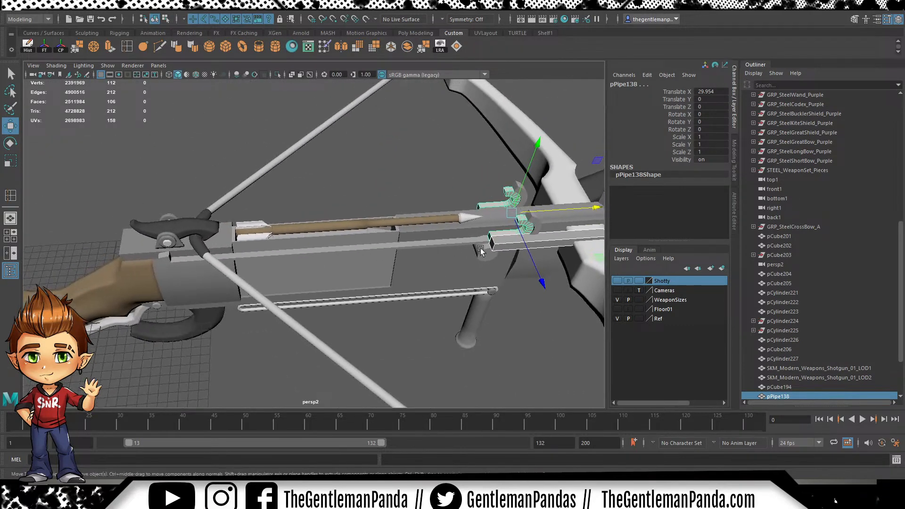
pyautogui.moveTo(589, 220); pyautogui.dragTo(277, 217)
pyautogui.keyDown('alt'); pyautogui.moveTo(45, 259); pyautogui.dragTo(302, 255, button='right'); pyautogui.keyUp('alt')
pyautogui.keyDown('alt'); pyautogui.moveTo(302, 255); pyautogui.dragTo(481, 258, button='middle'); pyautogui.keyUp('alt')
pyautogui.keyDown('alt'); pyautogui.moveTo(154, 234); pyautogui.dragTo(320, 255, button='right'); pyautogui.keyUp('alt')
pyautogui.keyDown('alt'); pyautogui.moveTo(321, 255); pyautogui.dragTo(430, 258, button='middle'); pyautogui.keyUp('alt')
pyautogui.moveTo(441, 200); pyautogui.dragTo(444, 199)
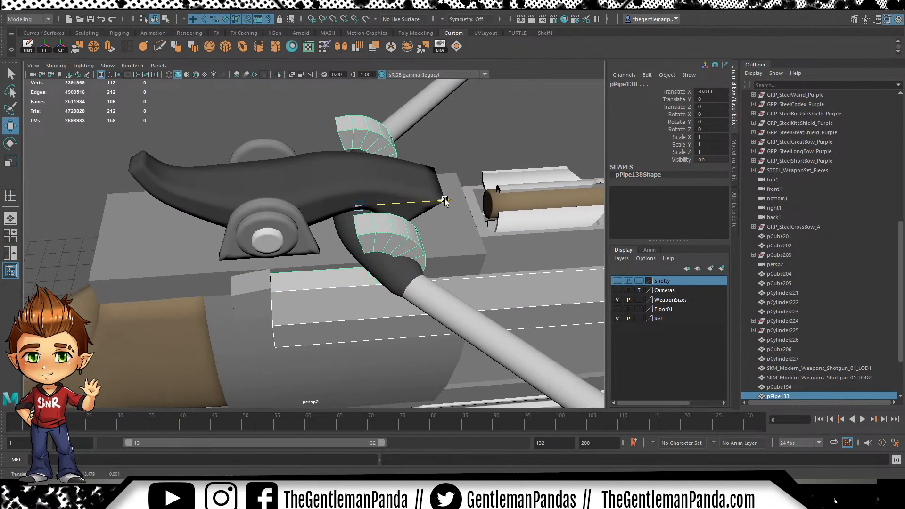
# Move only the bar farther back beside the rear of the stock so that it reaches behind the string latch
pyautogui.click(332, 329)
pyautogui.keyDown('alt'); pyautogui.moveTo(471, 316); pyautogui.dragTo(353, 304, button='right'); pyautogui.keyUp('alt')
pyautogui.keyDown('alt'); pyautogui.moveTo(353, 304); pyautogui.dragTo(384, 313); pyautogui.keyUp('alt')
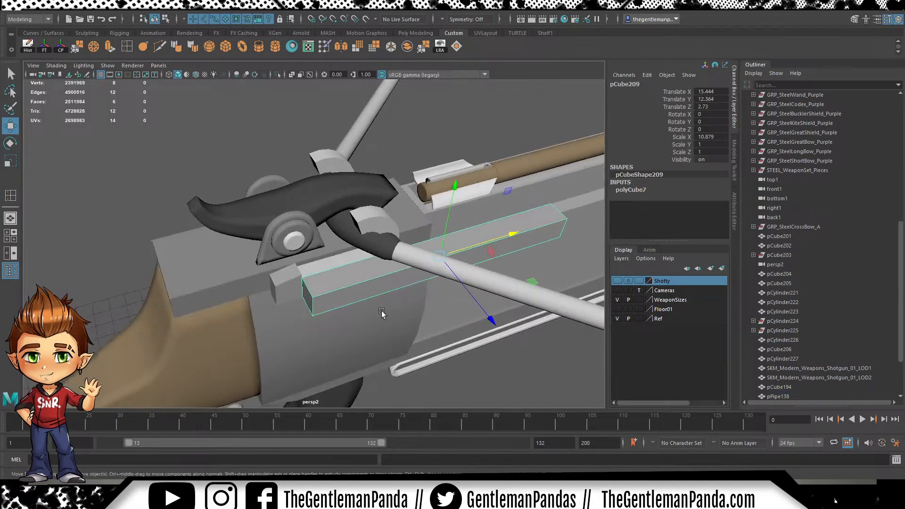
pyautogui.moveTo(515, 233); pyautogui.dragTo(410, 261)
pyautogui.keyDown('alt'); pyautogui.moveTo(355, 295); pyautogui.dragTo(142, 246); pyautogui.keyUp('alt')
pyautogui.keyDown('alt'); pyautogui.moveTo(395, 281); pyautogui.dragTo(336, 289, button='middle'); pyautogui.keyUp('alt')
pyautogui.moveTo(449, 267); pyautogui.dragTo(453, 267)
pyautogui.keyDown('alt'); pyautogui.moveTo(314, 281); pyautogui.dragTo(314, 262); pyautogui.keyUp('alt')
pyautogui.keyDown('alt'); pyautogui.moveTo(365, 247); pyautogui.dragTo(376, 281); pyautogui.keyUp('alt')
# Slide the hook piece and the bar together forward to the bow, with the hook at about X 29.93
pyautogui.click(235, 216)
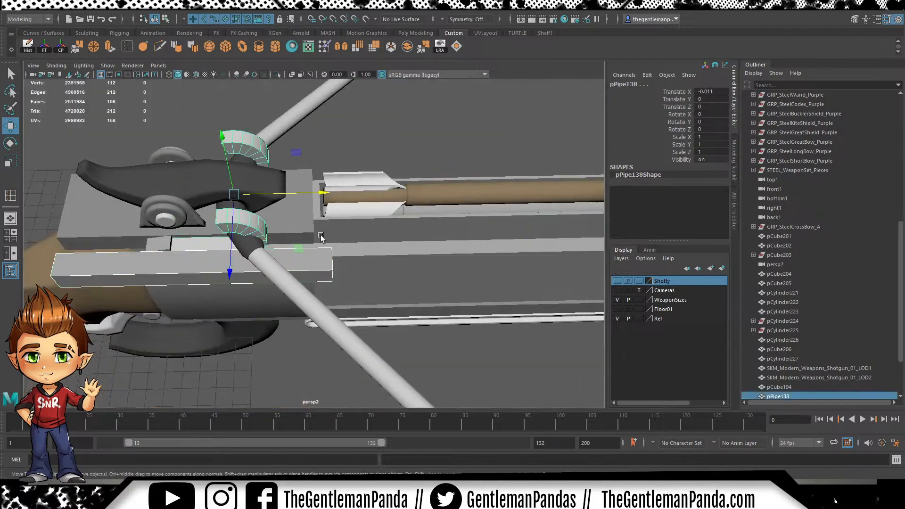
pyautogui.keyDown('alt'); pyautogui.moveTo(234, 216); pyautogui.dragTo(278, 241); pyautogui.keyUp('alt')
pyautogui.moveTo(335, 235); pyautogui.dragTo(326, 291)
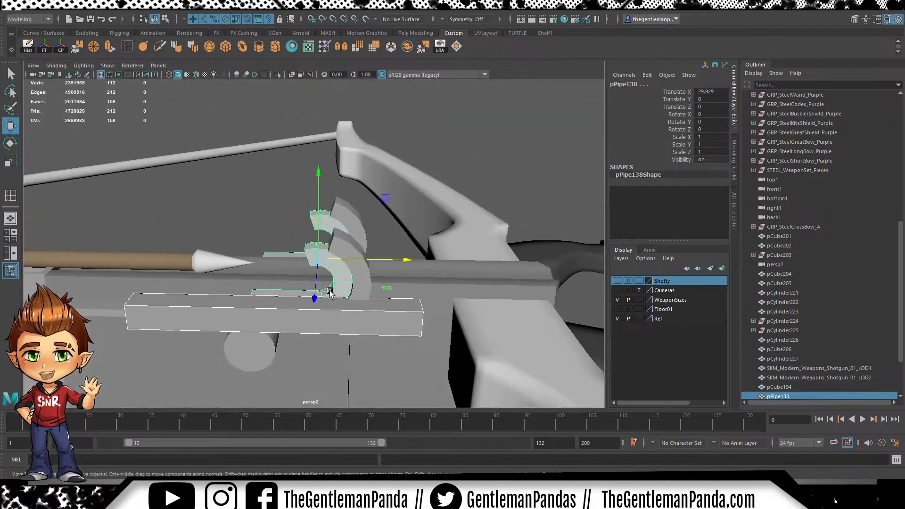
pyautogui.click(267, 349)
pyautogui.keyDown('alt'); pyautogui.moveTo(268, 359); pyautogui.dragTo(399, 308, button='middle'); pyautogui.keyUp('alt')
pyautogui.keyDown('alt'); pyautogui.moveTo(437, 304); pyautogui.dragTo(354, 233); pyautogui.keyUp('alt')
# Select the hook piece and the bar and slide them back to the string latch, with the bar at about X 10.97
pyautogui.click(347, 227)
pyautogui.keyDown('shift'); pyautogui.click(307, 261); pyautogui.keyUp('shift')
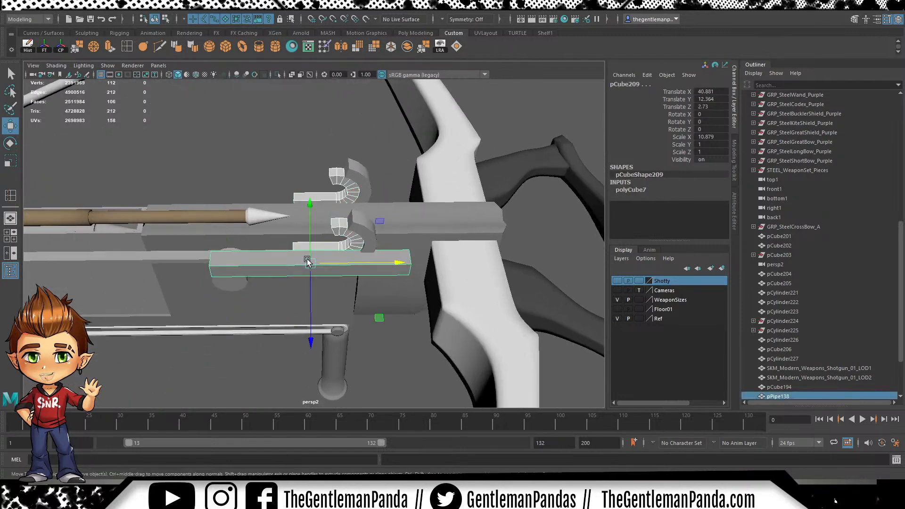
pyautogui.moveTo(391, 260); pyautogui.dragTo(236, 257)
pyautogui.keyDown('alt'); pyautogui.moveTo(236, 256); pyautogui.dragTo(179, 257); pyautogui.keyUp('alt')
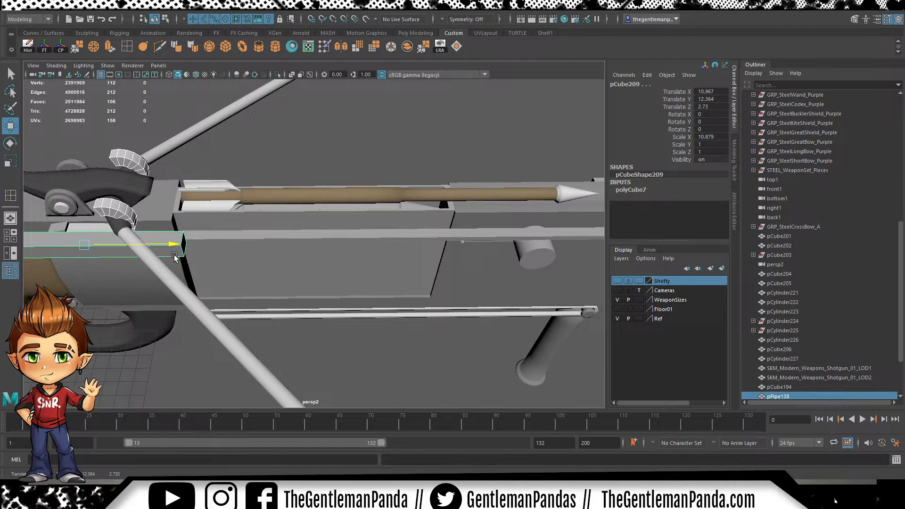
# Lengthen the bar by moving its front-end vertices forward along the stock to the round peg near the front hook
pyautogui.moveTo(140, 235); pyautogui.dragTo(106, 234, button='right')
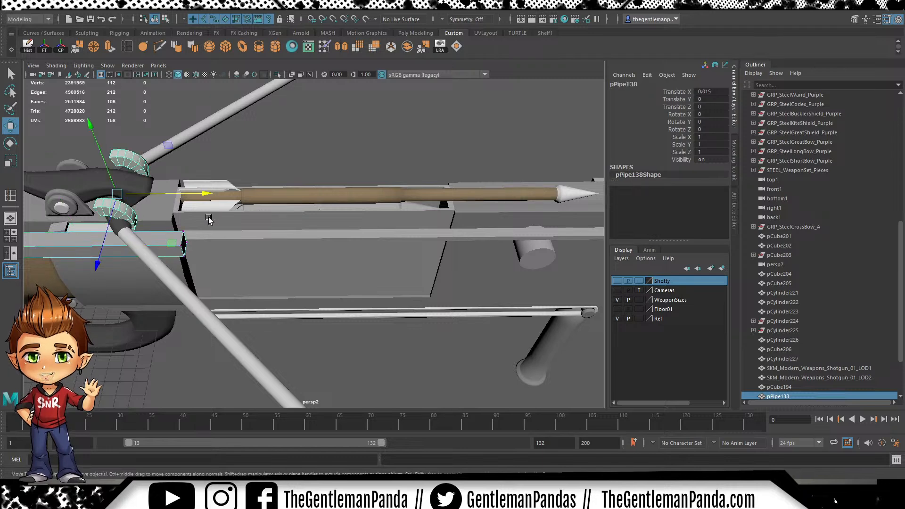
pyautogui.moveTo(213, 208); pyautogui.dragTo(163, 275)
pyautogui.moveTo(229, 244); pyautogui.dragTo(528, 252)
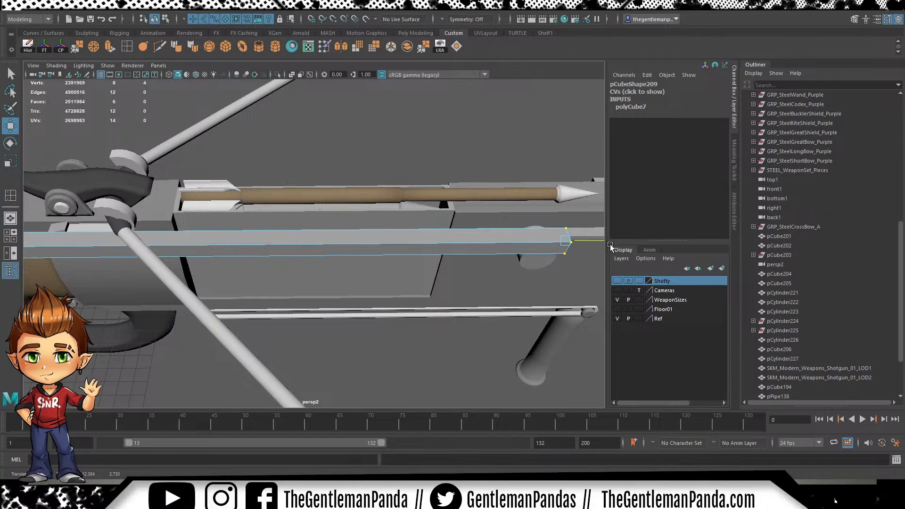
pyautogui.keyDown('alt'); pyautogui.moveTo(526, 286); pyautogui.dragTo(410, 287, button='middle'); pyautogui.keyUp('alt')
pyautogui.keyDown('alt'); pyautogui.moveTo(410, 287); pyautogui.dragTo(337, 283); pyautogui.keyUp('alt')
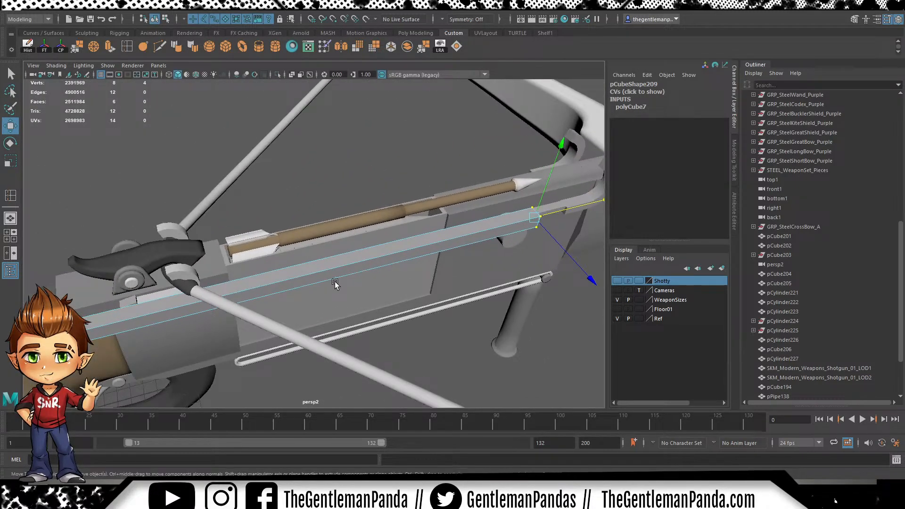
pyautogui.press('F8')
# Slide the lengthened bar and the hook piece together forward to the bow, with the hook at about X 29.956
pyautogui.click(333, 199)
pyautogui.click(324, 270)
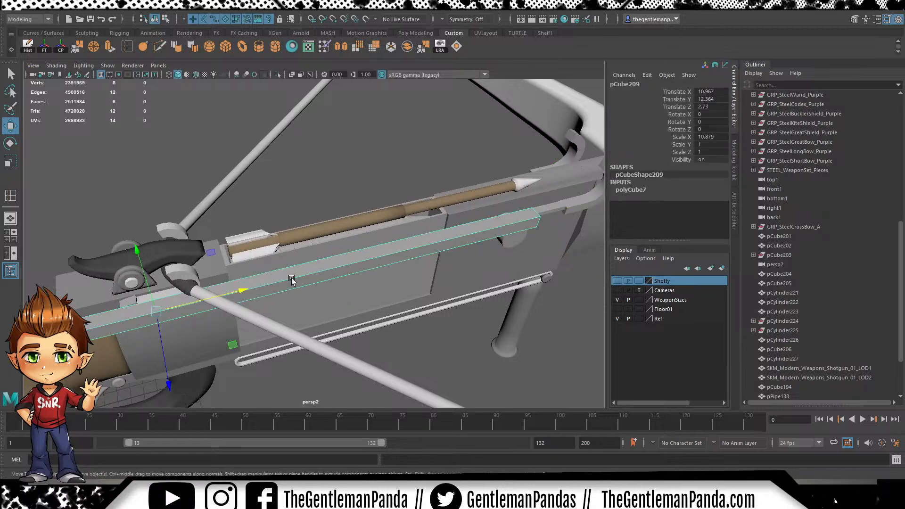
pyautogui.click(191, 276)
pyautogui.moveTo(247, 247); pyautogui.dragTo(472, 193)
pyautogui.keyDown('alt'); pyautogui.moveTo(470, 195); pyautogui.dragTo(209, 259, button='middle'); pyautogui.keyUp('alt')
pyautogui.moveTo(206, 260); pyautogui.dragTo(354, 215)
pyautogui.keyDown('alt'); pyautogui.moveTo(360, 275); pyautogui.dragTo(279, 255); pyautogui.keyUp('alt')
pyautogui.keyDown('alt'); pyautogui.moveTo(279, 255); pyautogui.dragTo(299, 286, button='right'); pyautogui.keyUp('alt')
pyautogui.keyDown('alt'); pyautogui.moveTo(298, 285); pyautogui.dragTo(373, 232, button='middle'); pyautogui.keyUp('alt')
pyautogui.keyDown('alt'); pyautogui.moveTo(399, 189); pyautogui.dragTo(377, 196); pyautogui.keyUp('alt')
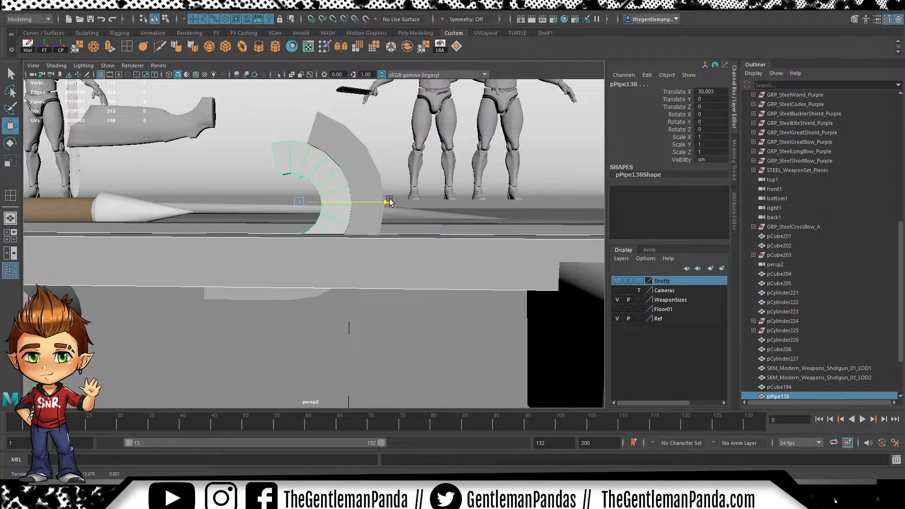
pyautogui.keyDown('alt'); pyautogui.moveTo(397, 206); pyautogui.dragTo(474, 239); pyautogui.keyUp('alt')
pyautogui.keyDown('alt'); pyautogui.moveTo(445, 306); pyautogui.dragTo(390, 288); pyautogui.keyUp('alt')
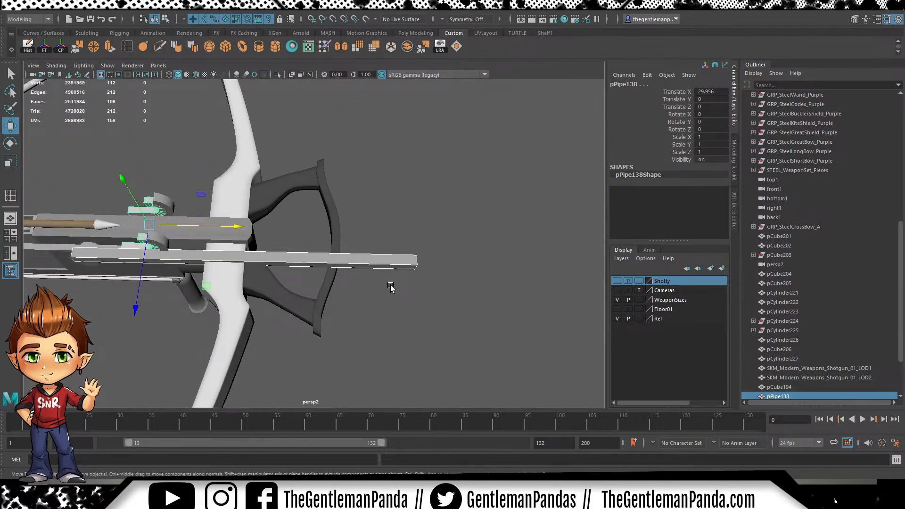
pyautogui.click(390, 290)
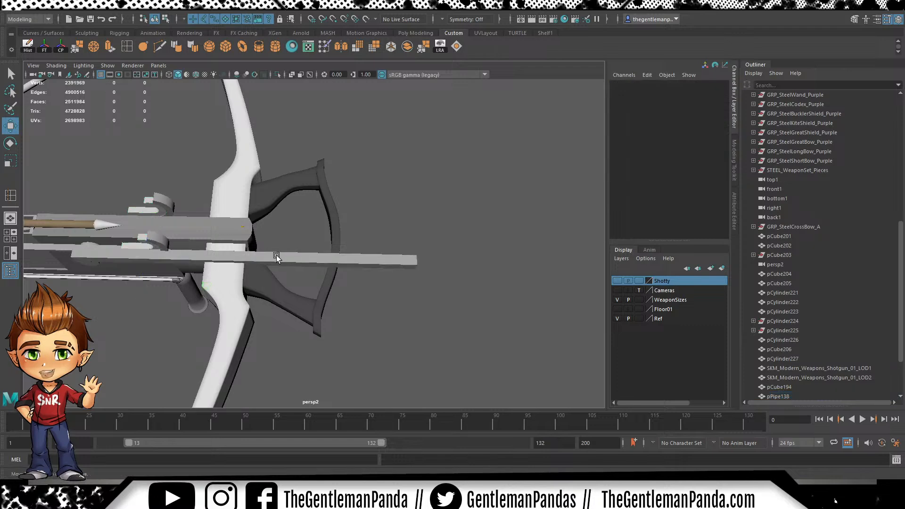
# Move the curved end piece of the front stirrup forward to the bar's front end, at about X 18.25
pyautogui.keyDown('alt'); pyautogui.moveTo(394, 258); pyautogui.dragTo(317, 263); pyautogui.keyUp('alt')
pyautogui.click(317, 231)
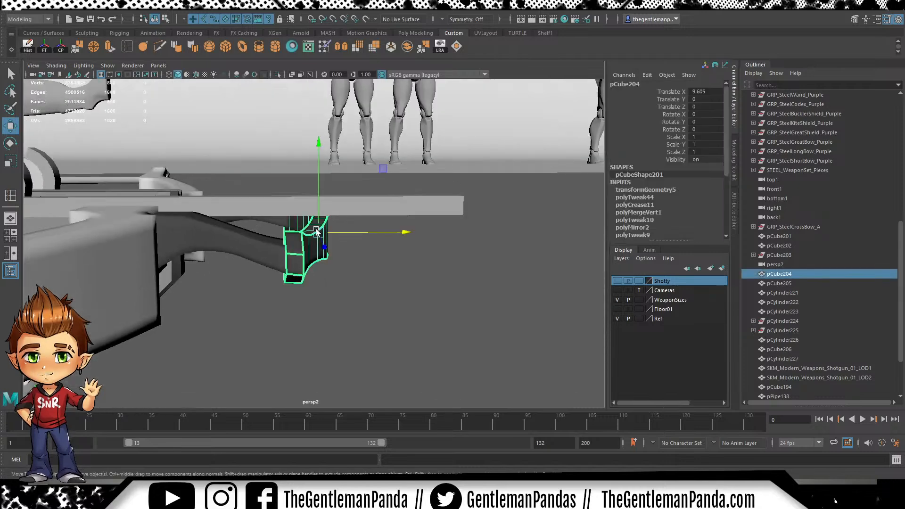
pyautogui.moveTo(362, 233); pyautogui.dragTo(502, 241)
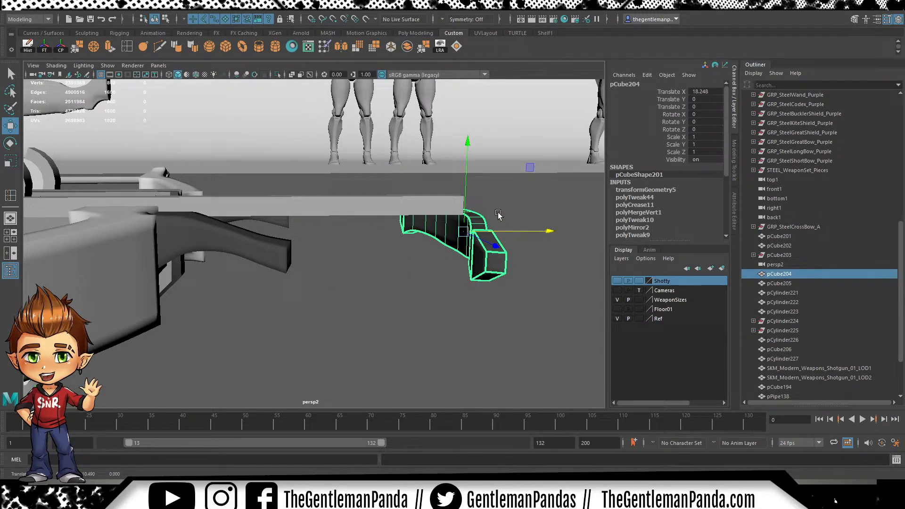
pyautogui.keyDown('alt'); pyautogui.moveTo(502, 242); pyautogui.dragTo(331, 234, button='middle'); pyautogui.keyUp('alt')
pyautogui.keyDown('alt'); pyautogui.moveTo(331, 234); pyautogui.dragTo(300, 275); pyautogui.keyUp('alt')
# Extend both side arms of the front stirrup by moving their front vertices forward to the curved end piece
pyautogui.click(279, 174)
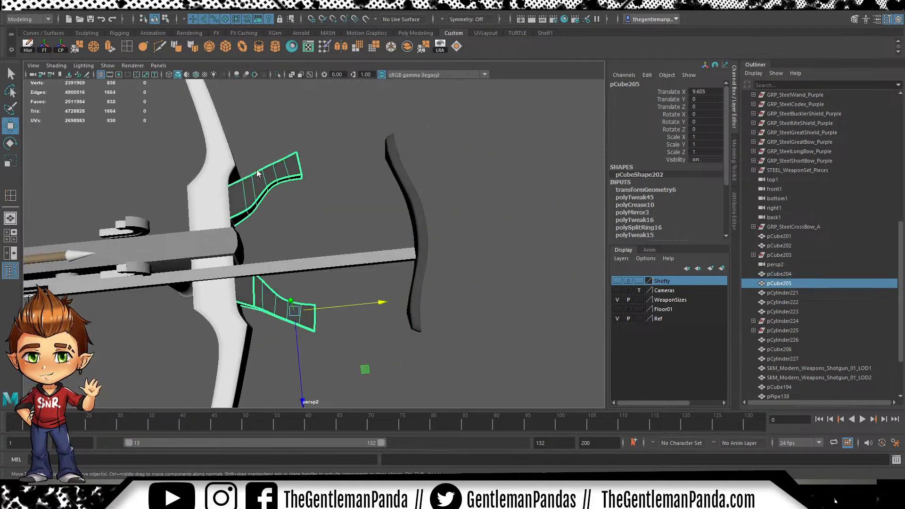
pyautogui.moveTo(258, 170); pyautogui.dragTo(238, 163, button='right')
pyautogui.moveTo(351, 193)
pyautogui.keyDown('alt'); pyautogui.mouseDown()
pyautogui.moveTo(332, 195)
pyautogui.moveTo(351, 189)
pyautogui.mouseUp(); pyautogui.keyUp('alt')
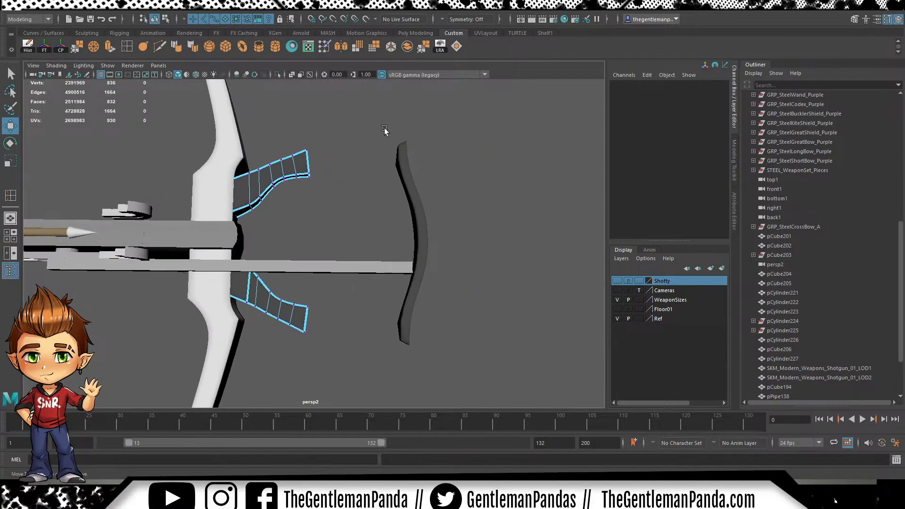
pyautogui.moveTo(275, 338); pyautogui.dragTo(276, 339)
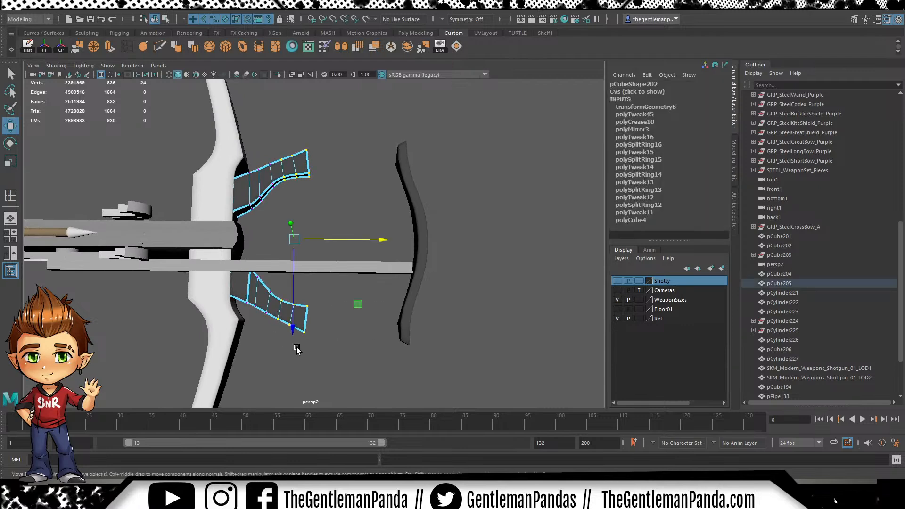
pyautogui.moveTo(382, 237); pyautogui.dragTo(481, 240)
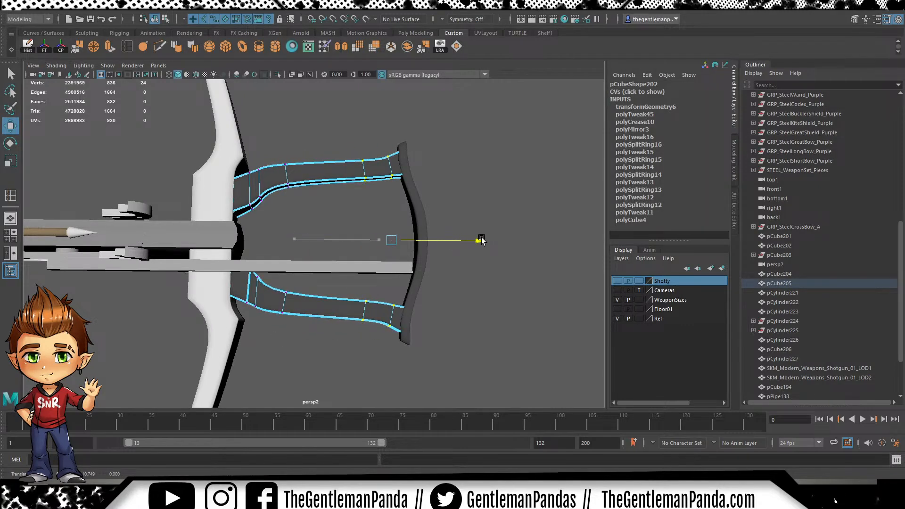
# Move the middle vertex row of both stirrup arms backward and scale it wider to round out the arms, then deselect them
pyautogui.moveTo(315, 123); pyautogui.dragTo(360, 309)
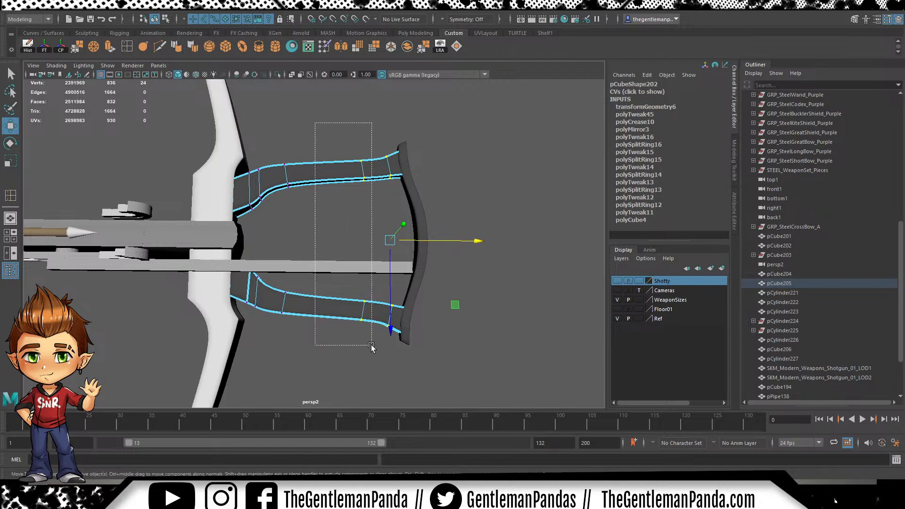
pyautogui.moveTo(458, 245); pyautogui.dragTo(406, 241)
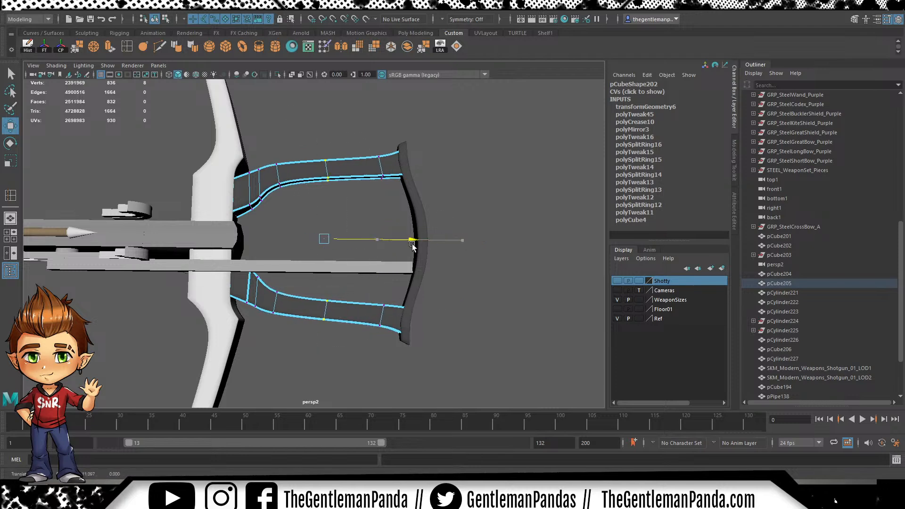
pyautogui.press('r')
pyautogui.moveTo(324, 324); pyautogui.dragTo(321, 281)
pyautogui.keyDown('alt'); pyautogui.moveTo(406, 328); pyautogui.dragTo(337, 278); pyautogui.keyUp('alt')
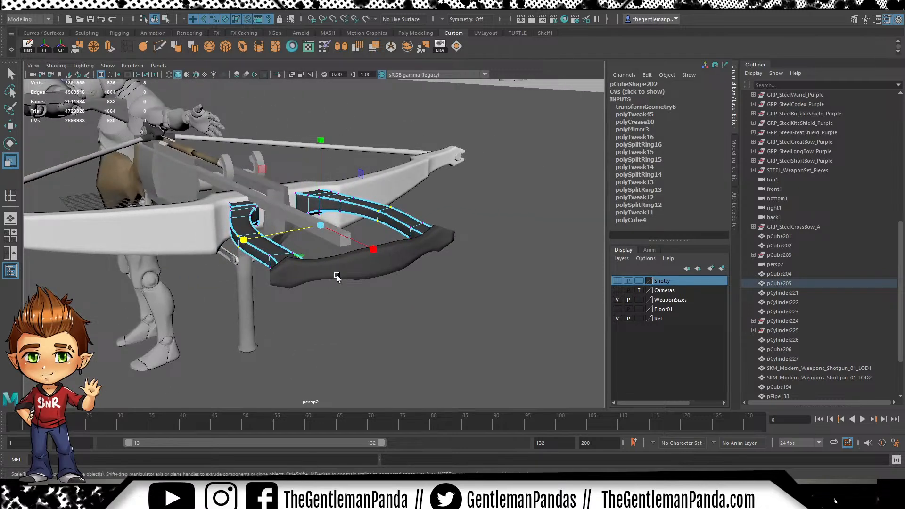
pyautogui.moveTo(270, 191); pyautogui.dragTo(183, 169, button='right')
pyautogui.click(499, 188)
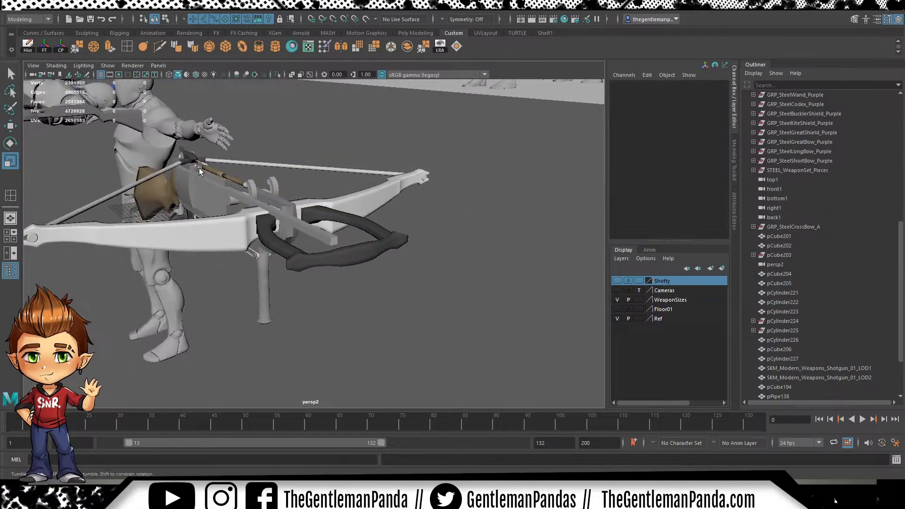
# Select the matching vertex rows of both bow limbs beside the centre block in the top view and move them slightly forward
pyautogui.keyDown('alt'); pyautogui.moveTo(183, 169); pyautogui.dragTo(283, 163); pyautogui.keyUp('alt')
pyautogui.keyDown('alt'); pyautogui.moveTo(376, 200); pyautogui.dragTo(231, 173, button='right'); pyautogui.keyUp('alt')
pyautogui.keyDown('alt'); pyautogui.moveTo(231, 173); pyautogui.dragTo(346, 162, button='middle'); pyautogui.keyUp('alt')
pyautogui.keyDown('alt'); pyautogui.moveTo(346, 162); pyautogui.dragTo(255, 236); pyautogui.keyUp('alt')
pyautogui.keyDown('alt'); pyautogui.moveTo(255, 236); pyautogui.dragTo(430, 238, button='right'); pyautogui.keyUp('alt')
pyautogui.keyDown('alt'); pyautogui.moveTo(430, 238); pyautogui.dragTo(327, 230); pyautogui.keyUp('alt')
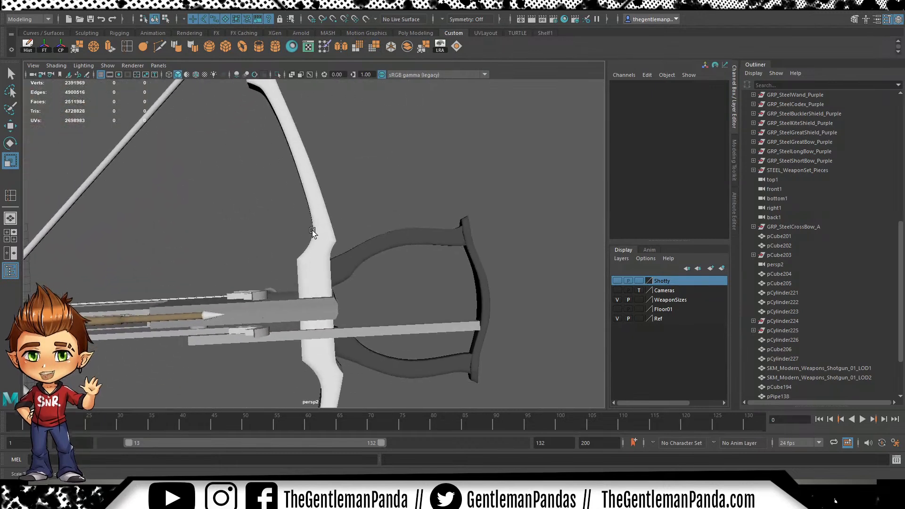
pyautogui.click(322, 208)
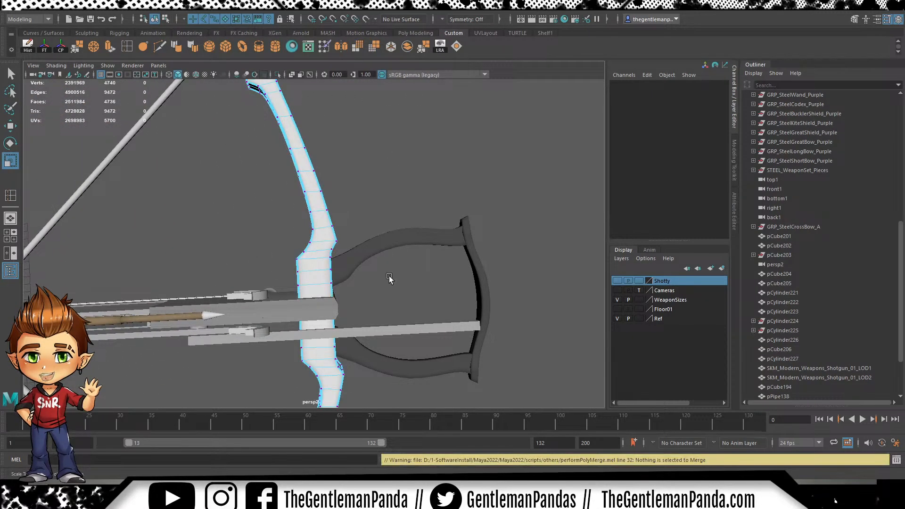
pyautogui.press('space')
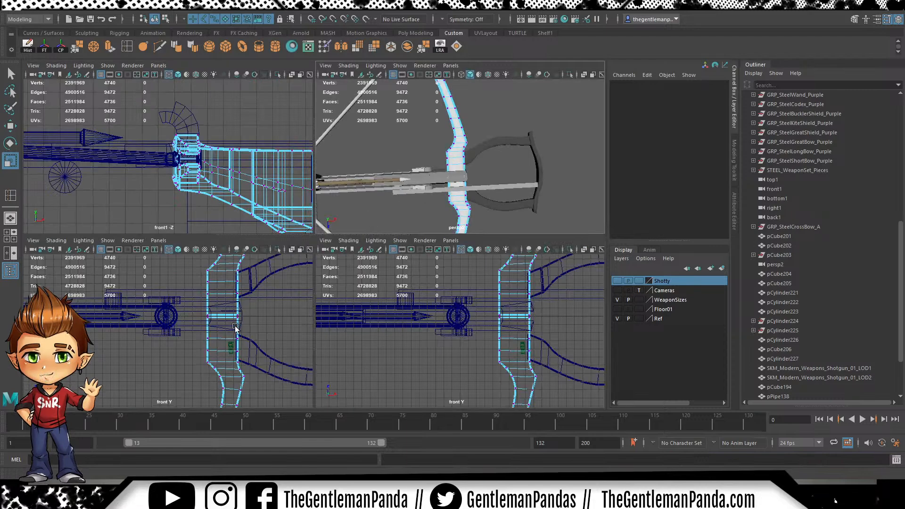
pyautogui.press('space')
pyautogui.scroll(-3, 361, 246)
pyautogui.scroll(5, 372, 239)
pyautogui.keyDown('alt'); pyautogui.moveTo(364, 147); pyautogui.dragTo(370, 230, button='middle'); pyautogui.keyUp('alt')
pyautogui.scroll(-2, 358, 214)
pyautogui.keyDown('alt'); pyautogui.moveTo(325, 204); pyautogui.dragTo(333, 243, button='middle'); pyautogui.keyUp('alt')
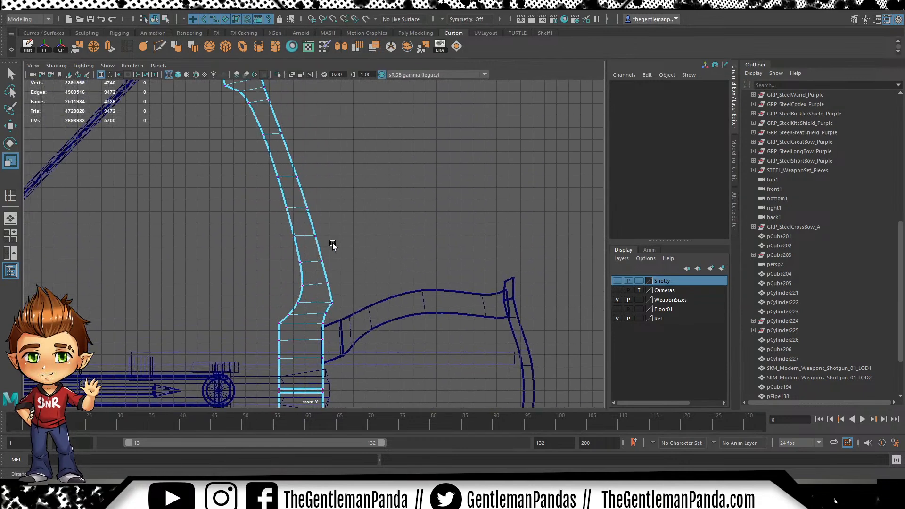
pyautogui.moveTo(272, 226); pyautogui.dragTo(270, 222)
pyautogui.keyDown('alt'); pyautogui.moveTo(322, 319); pyautogui.dragTo(324, 189, button='middle'); pyautogui.keyUp('alt')
pyautogui.keyDown('alt'); pyautogui.moveTo(357, 347); pyautogui.dragTo(343, 126, button='right'); pyautogui.keyUp('alt')
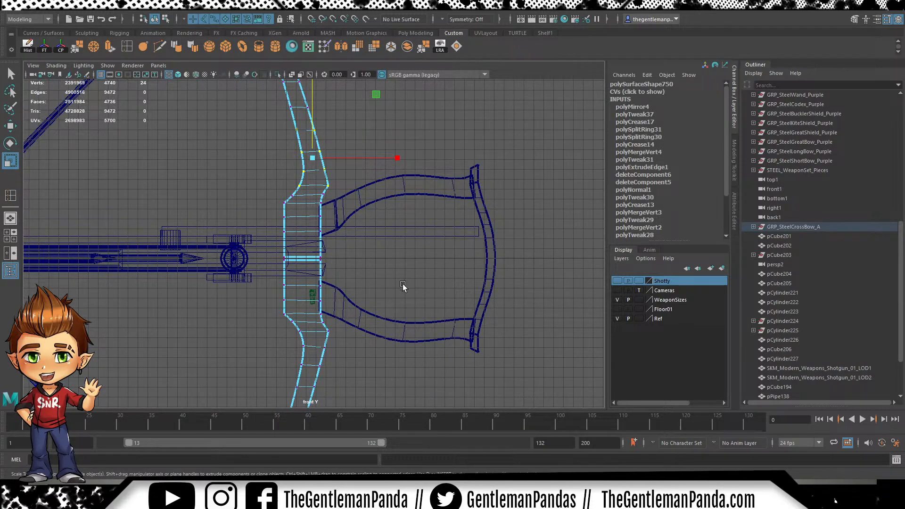
pyautogui.keyDown('alt'); pyautogui.moveTo(397, 274); pyautogui.dragTo(401, 256, button='middle'); pyautogui.keyUp('alt')
pyautogui.keyDown('shift'); pyautogui.moveTo(299, 329); pyautogui.dragTo(299, 330); pyautogui.keyUp('shift')
pyautogui.moveTo(404, 225); pyautogui.dragTo(411, 225)
# Adjust the spacing of the selected limb vertices by scaling, then reposition them along the stock's axis
pyautogui.press('r')
pyautogui.moveTo(320, 141); pyautogui.dragTo(322, 140)
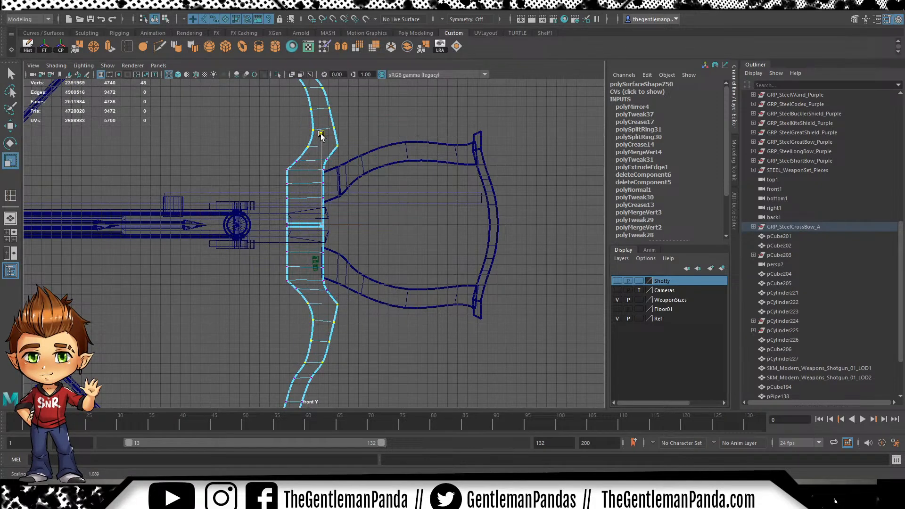
pyautogui.press('w')
pyautogui.moveTo(406, 225)
pyautogui.mouseDown()
pyautogui.moveTo(422, 225)
pyautogui.moveTo(411, 225)
pyautogui.mouseUp()
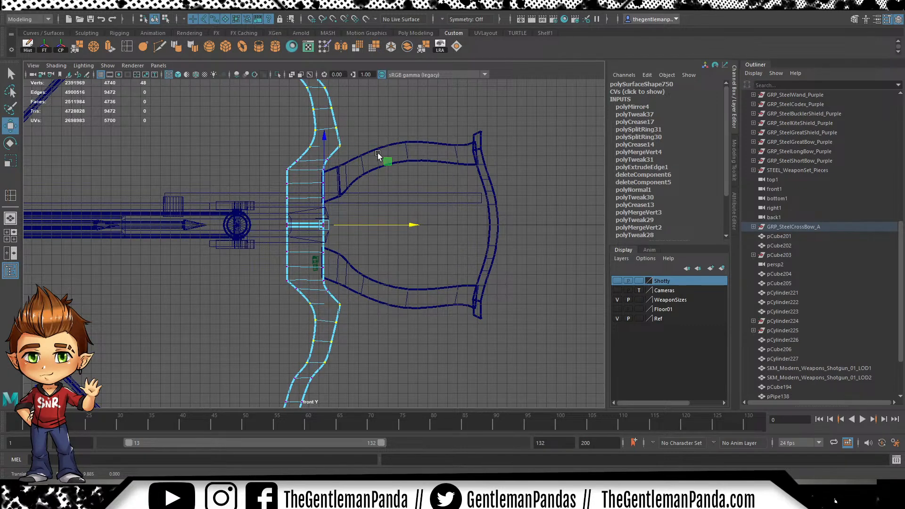
pyautogui.keyDown('alt'); pyautogui.moveTo(378, 156); pyautogui.dragTo(364, 276, button='middle'); pyautogui.keyUp('alt')
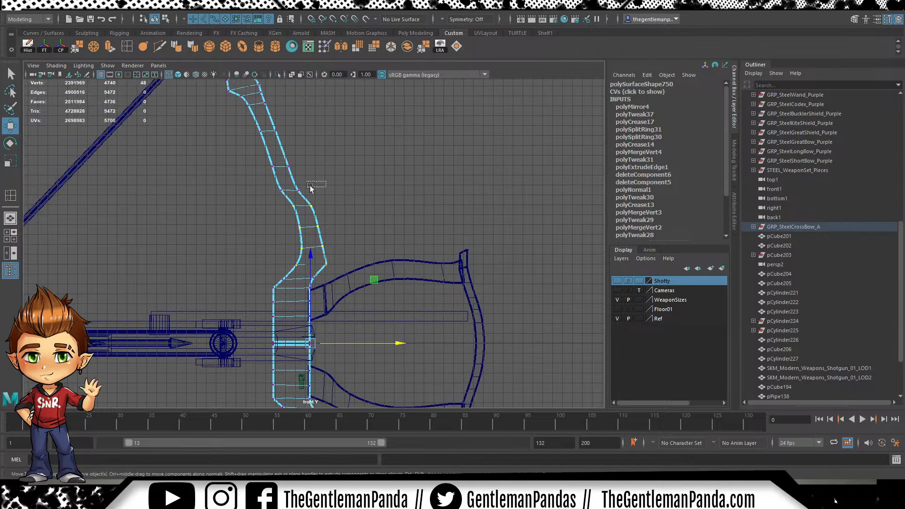
pyautogui.hotkey('ctrl', 'z')
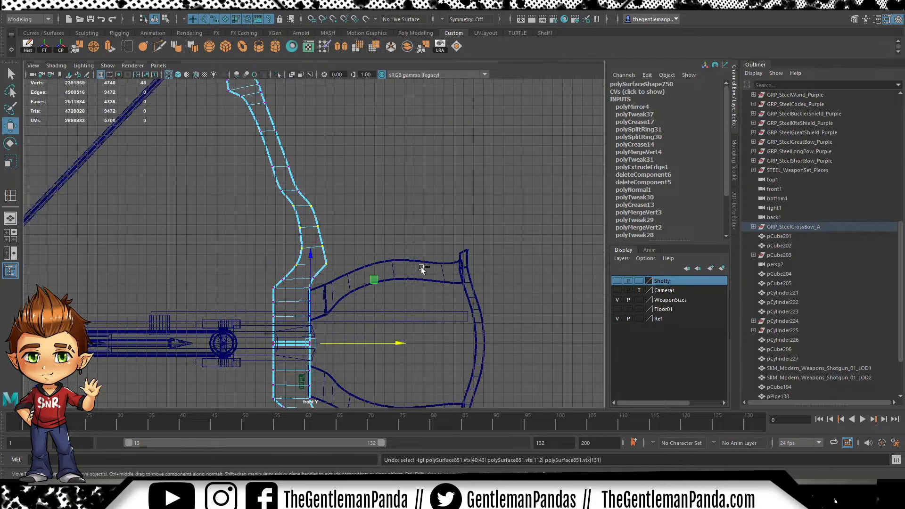
pyautogui.moveTo(405, 347); pyautogui.dragTo(397, 346)
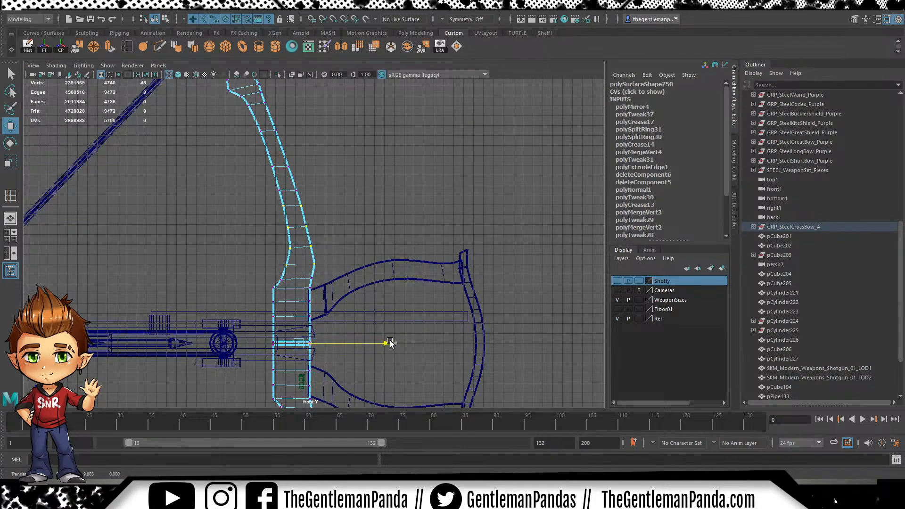
# Add the next vertex row outward on both bow limbs to the selection and move all selected rows forward
pyautogui.keyDown('shift'); pyautogui.moveTo(273, 195); pyautogui.dragTo(272, 196); pyautogui.keyUp('shift')
pyautogui.keyDown('alt'); pyautogui.moveTo(337, 360); pyautogui.dragTo(342, 224, button='middle'); pyautogui.keyUp('alt')
pyautogui.moveTo(394, 208); pyautogui.dragTo(402, 210)
pyautogui.keyDown('alt'); pyautogui.moveTo(373, 191); pyautogui.dragTo(397, 322, button='middle'); pyautogui.keyUp('alt')
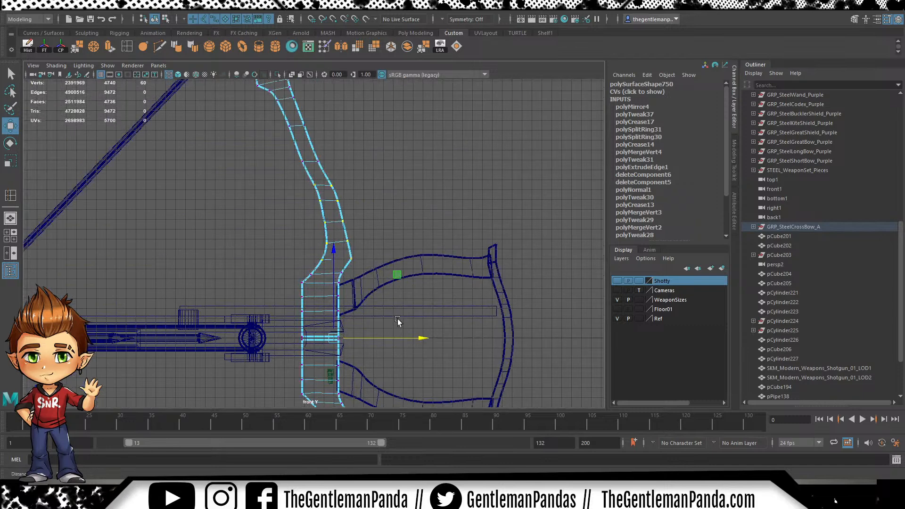
pyautogui.moveTo(413, 342); pyautogui.dragTo(437, 338)
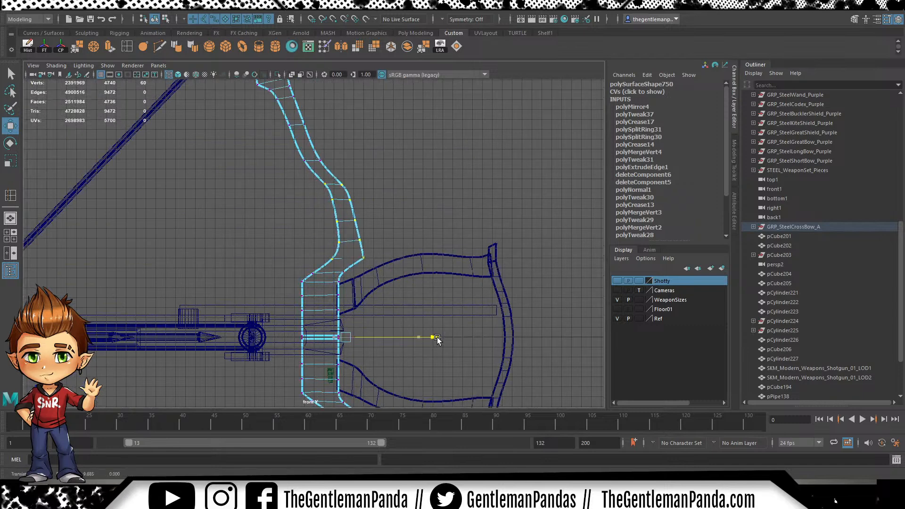
# Select the adjoining outer vertex row on both bow limbs and move it forward to smooth the limb curve
pyautogui.keyDown('alt'); pyautogui.moveTo(347, 324); pyautogui.dragTo(319, 136, button='middle'); pyautogui.keyUp('alt')
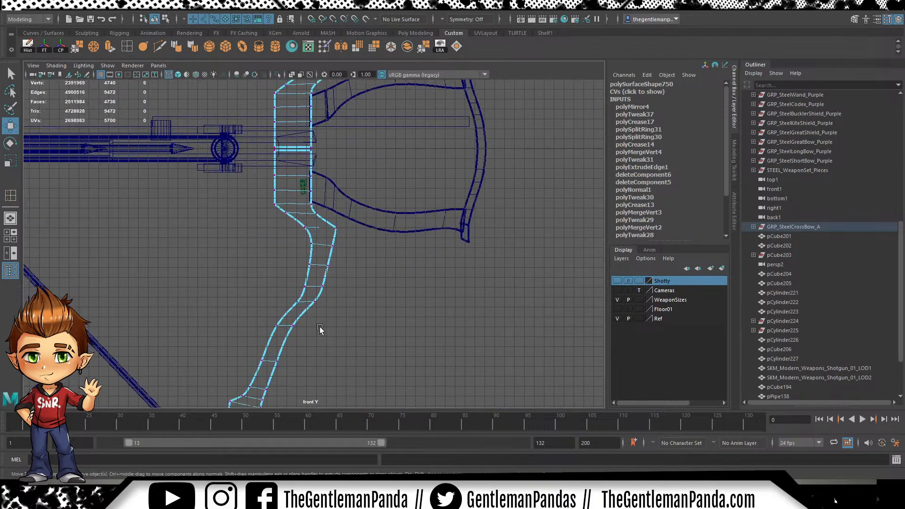
pyautogui.scroll(-2, 377, 148)
pyautogui.keyDown('alt'); pyautogui.moveTo(376, 146); pyautogui.dragTo(386, 228, button='middle'); pyautogui.keyUp('alt')
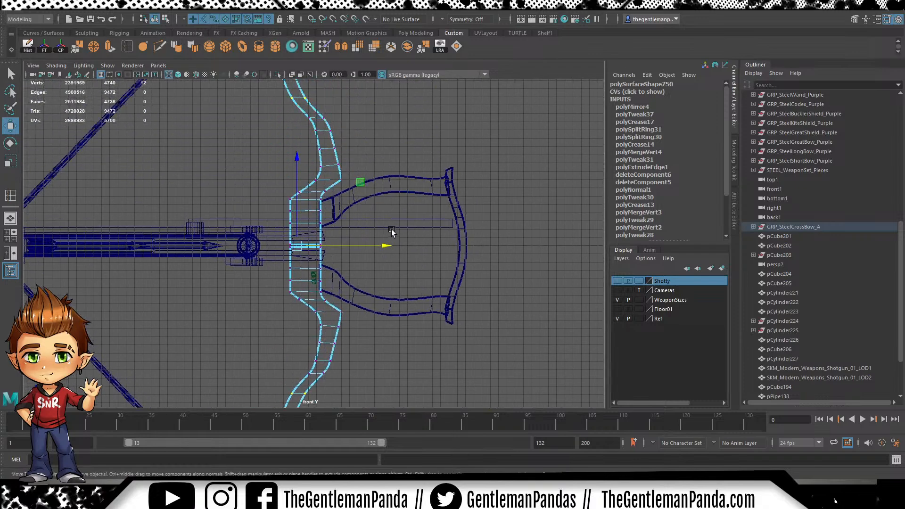
pyautogui.moveTo(383, 242); pyautogui.dragTo(398, 242)
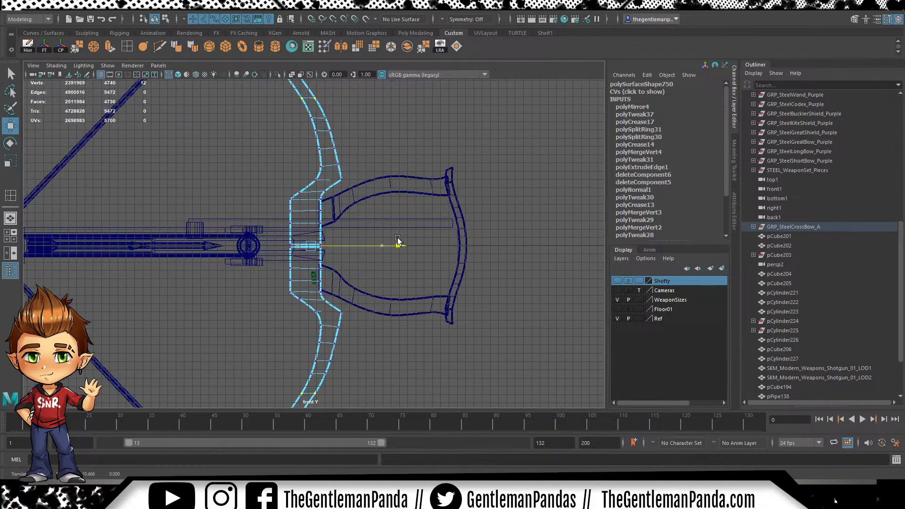
pyautogui.scroll(-3, 400, 222)
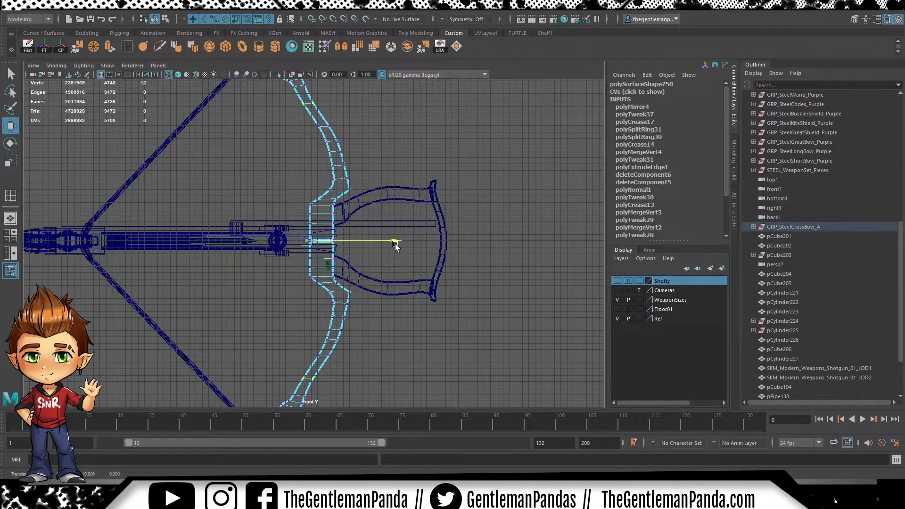
pyautogui.keyDown('alt'); pyautogui.moveTo(382, 370); pyautogui.dragTo(389, 314, button='middle'); pyautogui.keyUp('alt')
pyautogui.keyDown('alt'); pyautogui.moveTo(389, 314); pyautogui.dragTo(350, 306, button='right'); pyautogui.keyUp('alt')
pyautogui.keyDown('alt'); pyautogui.moveTo(405, 228); pyautogui.dragTo(408, 319, button='middle'); pyautogui.keyUp('alt')
pyautogui.keyDown('alt'); pyautogui.moveTo(509, 326); pyautogui.dragTo(418, 315, button='right'); pyautogui.keyUp('alt')
pyautogui.keyDown('alt'); pyautogui.moveTo(417, 314); pyautogui.dragTo(419, 280, button='middle'); pyautogui.keyUp('alt')
pyautogui.keyDown('alt'); pyautogui.moveTo(364, 352); pyautogui.dragTo(374, 304, button='right'); pyautogui.keyUp('alt')
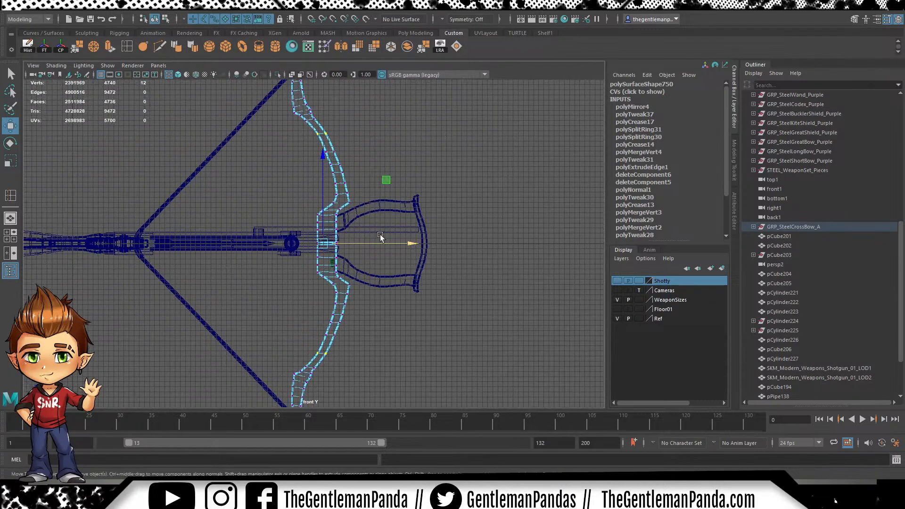
# Refine the vertex row just inside the recurved tips on both bow limbs in the perspective view
pyautogui.press('space')
pyautogui.press('space')
pyautogui.moveTo(454, 256)
pyautogui.keyDown('alt'); pyautogui.mouseDown()
pyautogui.moveTo(370, 212)
pyautogui.moveTo(306, 213)
pyautogui.moveTo(378, 269)
pyautogui.mouseUp(); pyautogui.keyUp('alt')
pyautogui.keyDown('alt'); pyautogui.moveTo(378, 268); pyautogui.dragTo(292, 249, button='middle'); pyautogui.keyUp('alt')
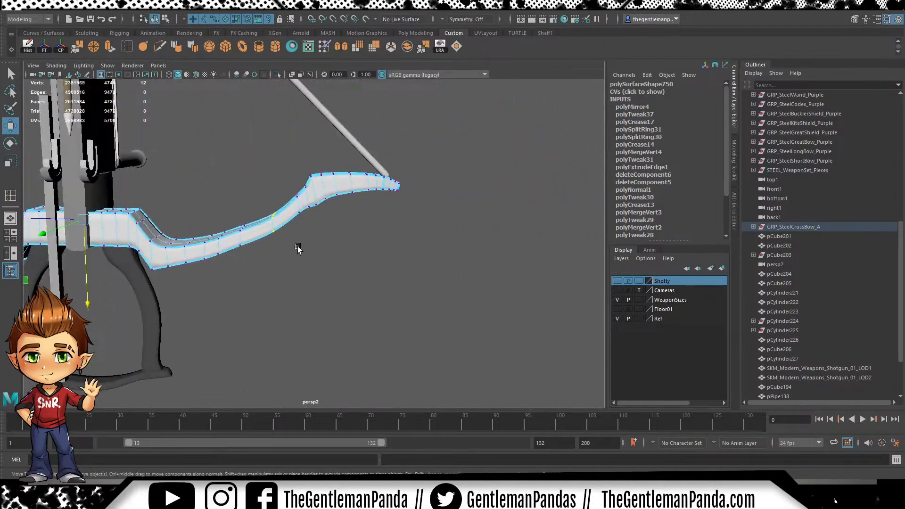
pyautogui.keyDown('alt'); pyautogui.moveTo(319, 244); pyautogui.dragTo(351, 217); pyautogui.keyUp('alt')
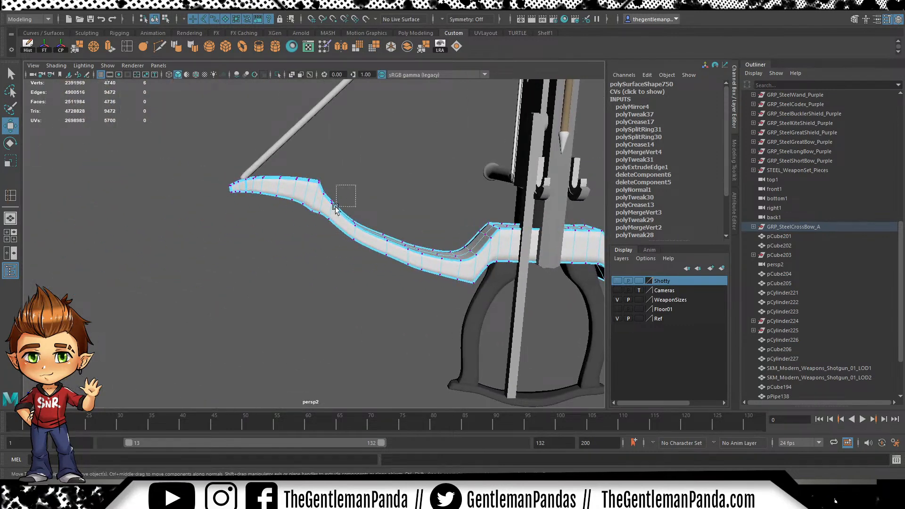
pyautogui.keyDown('alt'); pyautogui.moveTo(477, 232); pyautogui.dragTo(294, 188); pyautogui.keyUp('alt')
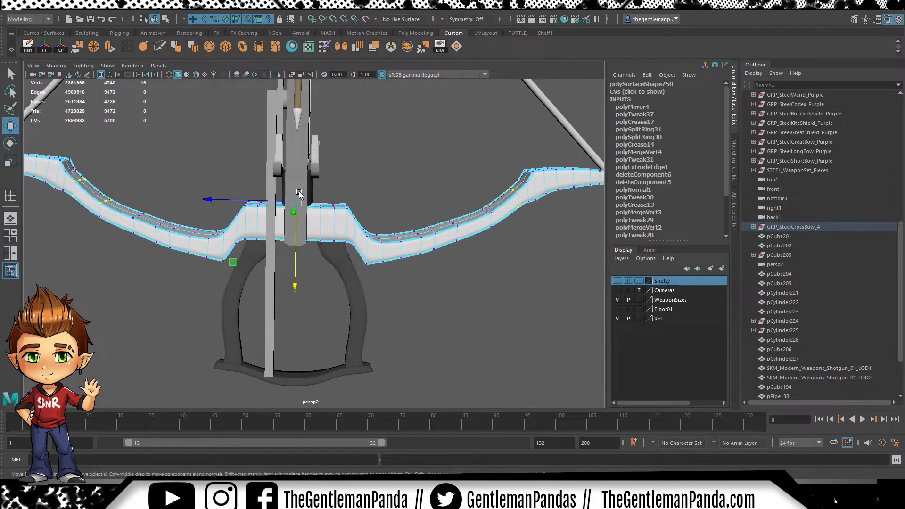
pyautogui.keyDown('alt'); pyautogui.moveTo(447, 250); pyautogui.dragTo(389, 266); pyautogui.keyUp('alt')
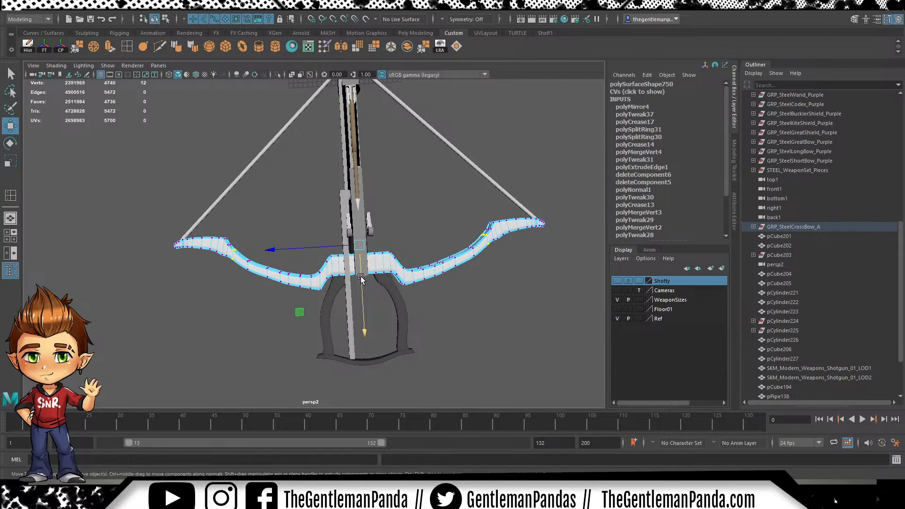
pyautogui.keyDown('alt'); pyautogui.moveTo(482, 270); pyautogui.dragTo(311, 264, button='middle'); pyautogui.keyUp('alt')
pyautogui.keyDown('alt'); pyautogui.moveTo(311, 264); pyautogui.dragTo(501, 295, button='right'); pyautogui.keyUp('alt')
pyautogui.keyDown('alt'); pyautogui.moveTo(471, 287); pyautogui.dragTo(251, 230); pyautogui.keyUp('alt')
pyautogui.keyDown('alt'); pyautogui.moveTo(251, 230); pyautogui.dragTo(375, 243, button='right'); pyautogui.keyUp('alt')
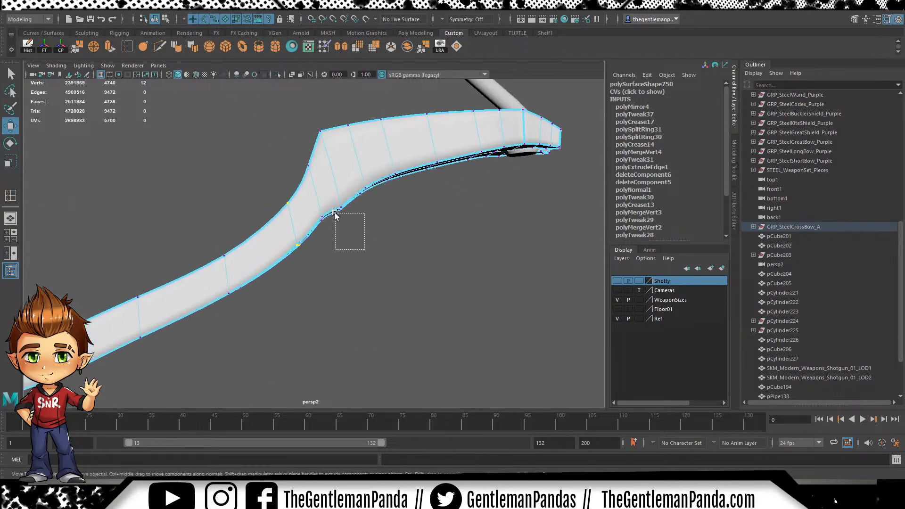
# Select the front-edge vertices at the base of both recurved tips, move them along the stock's axis and scale them across the bow's width
pyautogui.moveTo(336, 203); pyautogui.dragTo(334, 201)
pyautogui.keyDown('alt'); pyautogui.moveTo(452, 315); pyautogui.dragTo(222, 287, button='right'); pyautogui.keyUp('alt')
pyautogui.keyDown('alt'); pyautogui.moveTo(222, 287); pyautogui.dragTo(324, 250); pyautogui.keyUp('alt')
pyautogui.keyDown('alt'); pyautogui.moveTo(324, 251); pyautogui.dragTo(406, 252, button='middle'); pyautogui.keyUp('alt')
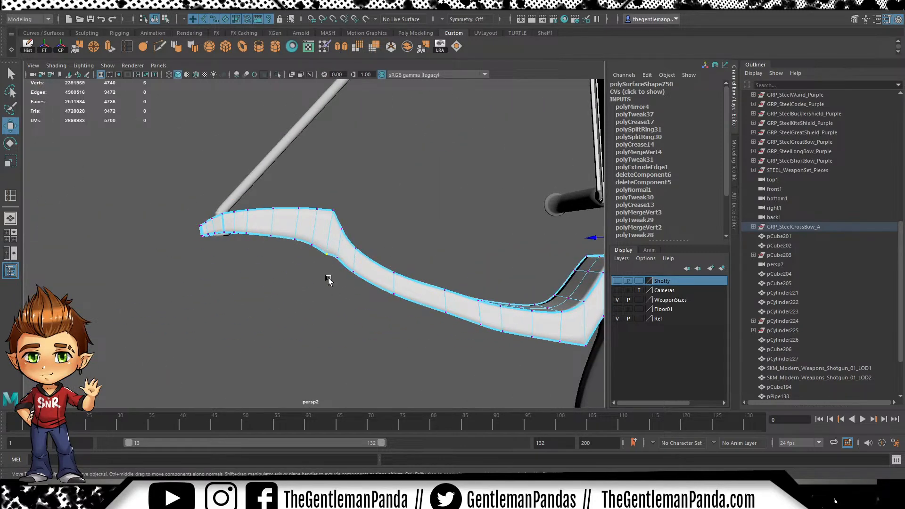
pyautogui.keyDown('alt'); pyautogui.moveTo(519, 312); pyautogui.dragTo(337, 291, button='right'); pyautogui.keyUp('alt')
pyautogui.keyDown('alt'); pyautogui.moveTo(437, 287); pyautogui.dragTo(324, 265, button='middle'); pyautogui.keyUp('alt')
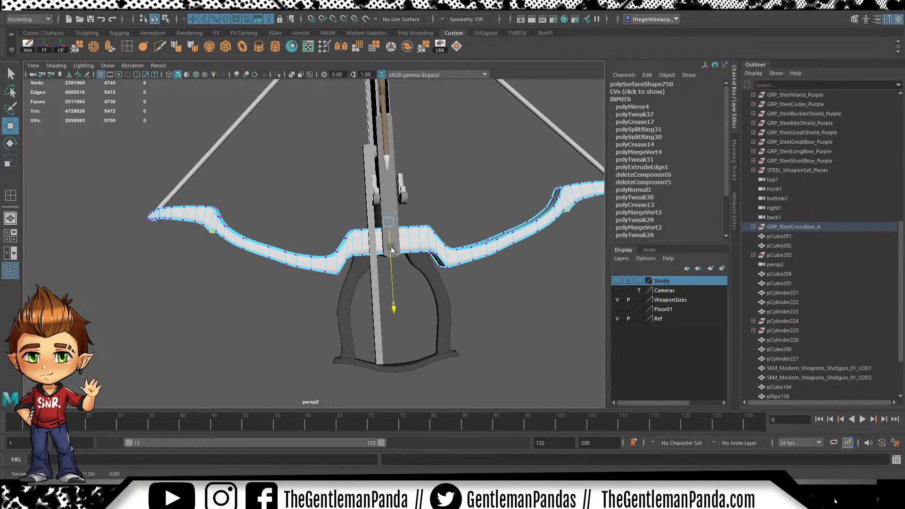
pyautogui.press('r')
pyautogui.moveTo(361, 224); pyautogui.dragTo(357, 225)
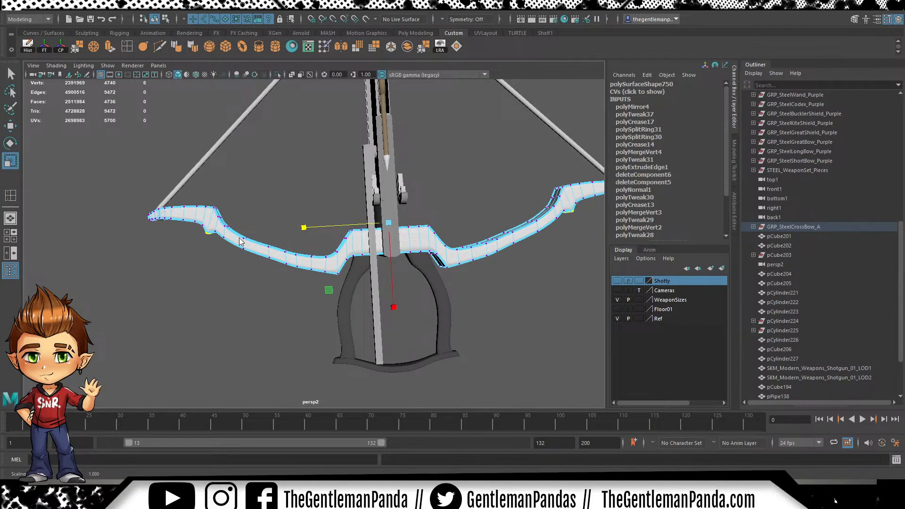
# Deselect the bow and examine the whole crossbow, then the front hooks and the sliding bar up close
pyautogui.click(305, 206)
pyautogui.keyDown('alt'); pyautogui.moveTo(283, 243); pyautogui.dragTo(261, 222); pyautogui.keyUp('alt')
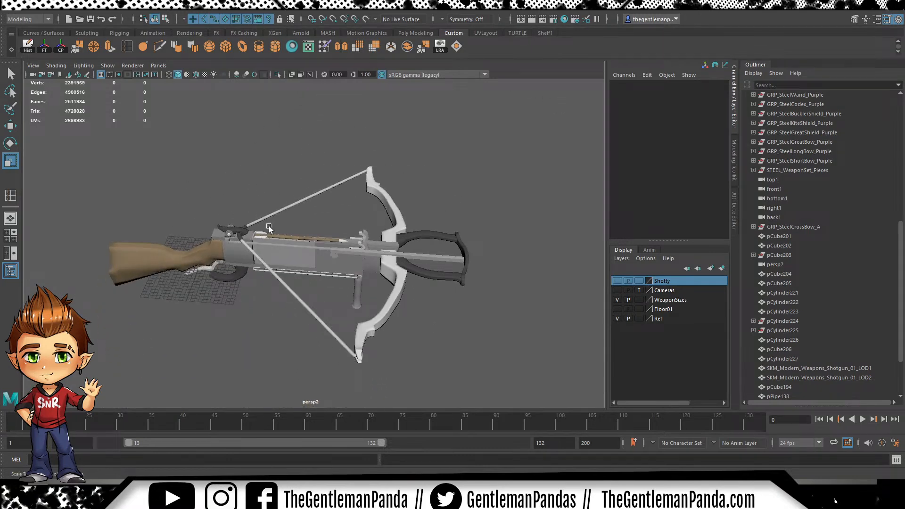
pyautogui.keyDown('alt'); pyautogui.moveTo(262, 222); pyautogui.dragTo(479, 280, button='right'); pyautogui.keyUp('alt')
pyautogui.keyDown('alt'); pyautogui.moveTo(479, 280); pyautogui.dragTo(335, 258); pyautogui.keyUp('alt')
pyautogui.keyDown('alt'); pyautogui.moveTo(336, 258); pyautogui.dragTo(399, 293, button='right'); pyautogui.keyUp('alt')
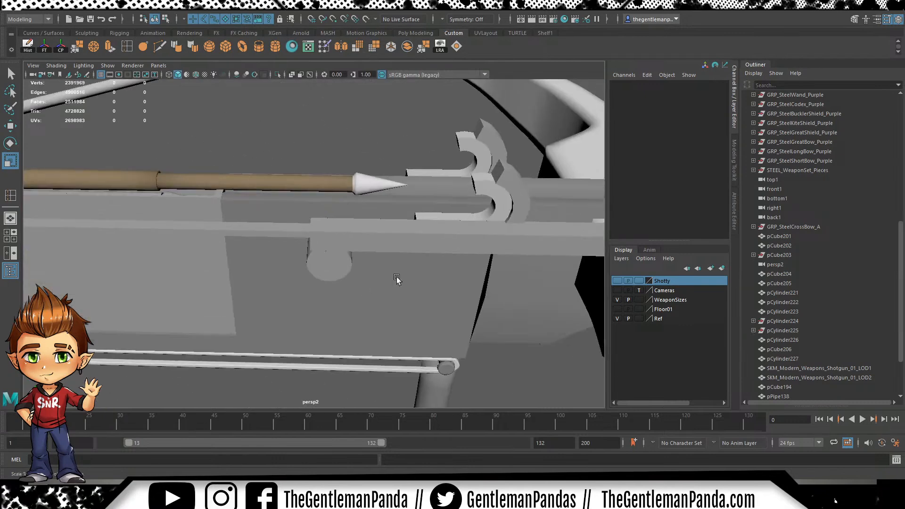
# Select the hooks together with the sliding bar and slide them back along the stock to the drawn bowstring, about 0.03 in Translate X
pyautogui.click(393, 243)
pyautogui.keyDown('alt'); pyautogui.moveTo(393, 243); pyautogui.dragTo(370, 246, button='right'); pyautogui.keyUp('alt')
pyautogui.keyDown('alt'); pyautogui.moveTo(369, 246); pyautogui.dragTo(343, 277, button='middle'); pyautogui.keyUp('alt')
pyautogui.press('w')
pyautogui.click(462, 242)
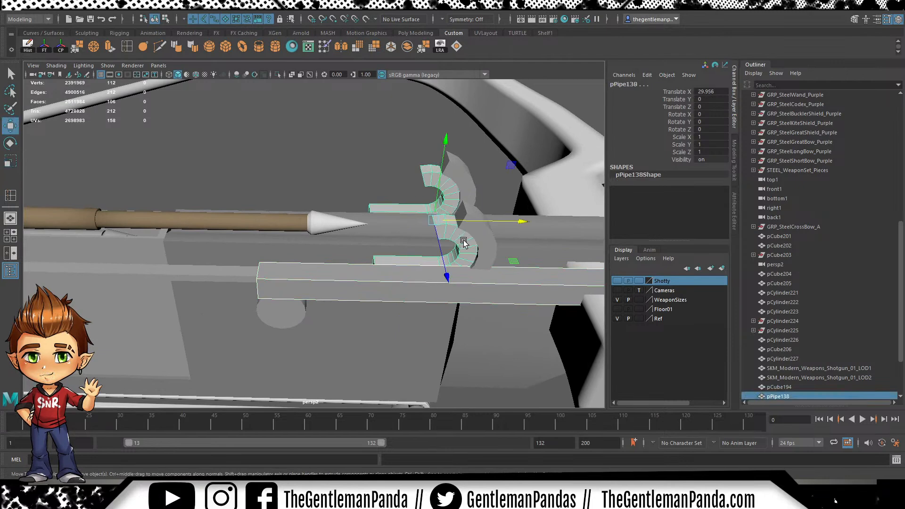
pyautogui.moveTo(514, 223); pyautogui.dragTo(134, 238)
pyautogui.keyDown('alt'); pyautogui.moveTo(420, 258); pyautogui.dragTo(264, 250, button='right'); pyautogui.keyUp('alt')
pyautogui.keyDown('alt'); pyautogui.moveTo(264, 250); pyautogui.dragTo(377, 237, button='middle'); pyautogui.keyUp('alt')
pyautogui.keyDown('alt'); pyautogui.moveTo(377, 237); pyautogui.dragTo(419, 241, button='right'); pyautogui.keyUp('alt')
pyautogui.moveTo(395, 220); pyautogui.dragTo(222, 214)
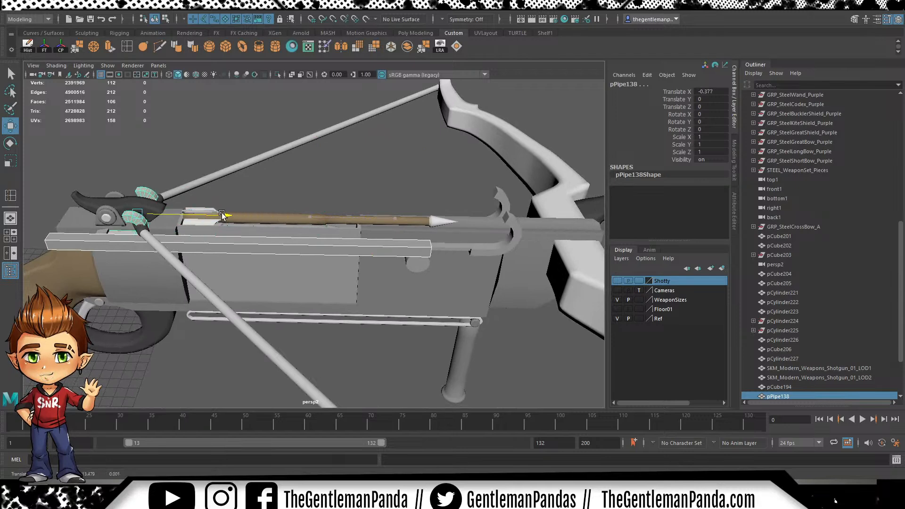
pyautogui.moveTo(225, 216)
pyautogui.mouseDown()
pyautogui.moveTo(495, 210)
pyautogui.moveTo(221, 212)
pyautogui.moveTo(232, 215)
pyautogui.mouseUp()
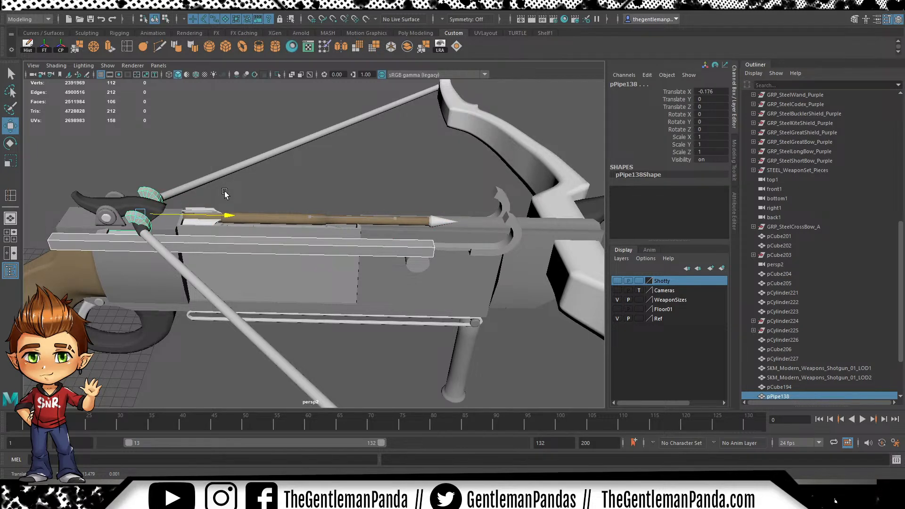
# Duplicate the peg beneath the sliding bar, place the copy near the rear of the stock at Translate X 14.72, and save the scene
pyautogui.keyDown('alt'); pyautogui.moveTo(241, 201); pyautogui.dragTo(407, 232); pyautogui.keyUp('alt')
pyautogui.keyDown('alt'); pyautogui.moveTo(406, 232); pyautogui.dragTo(378, 242, button='right'); pyautogui.keyUp('alt')
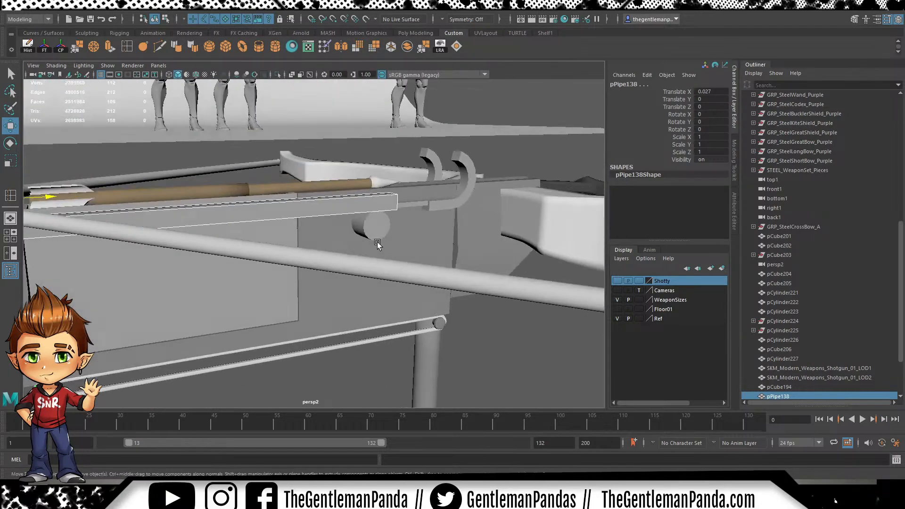
pyautogui.click(373, 226)
pyautogui.keyDown('alt'); pyautogui.moveTo(373, 226); pyautogui.dragTo(415, 236); pyautogui.keyUp('alt')
pyautogui.keyDown('alt'); pyautogui.moveTo(415, 235); pyautogui.dragTo(464, 239, button='right'); pyautogui.keyUp('alt')
pyautogui.keyDown('alt'); pyautogui.moveTo(463, 239); pyautogui.dragTo(411, 224); pyautogui.keyUp('alt')
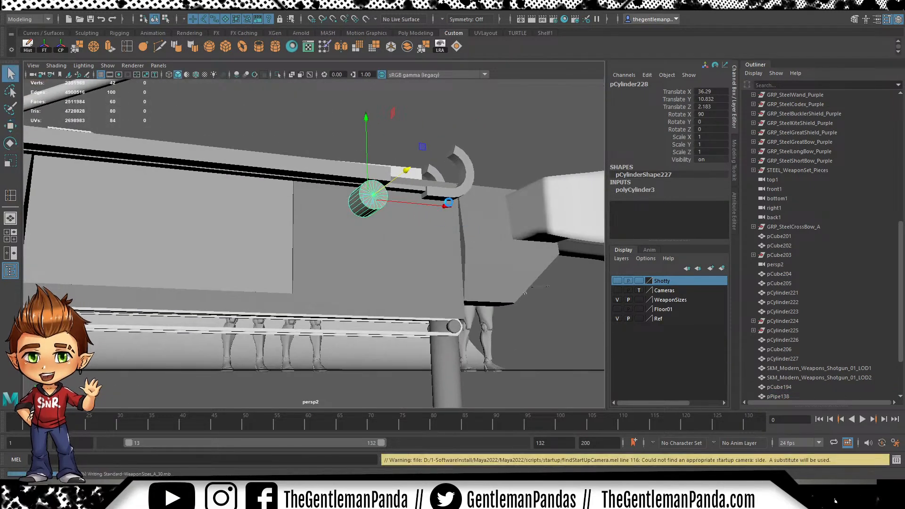
pyautogui.moveTo(450, 209); pyautogui.dragTo(371, 213)
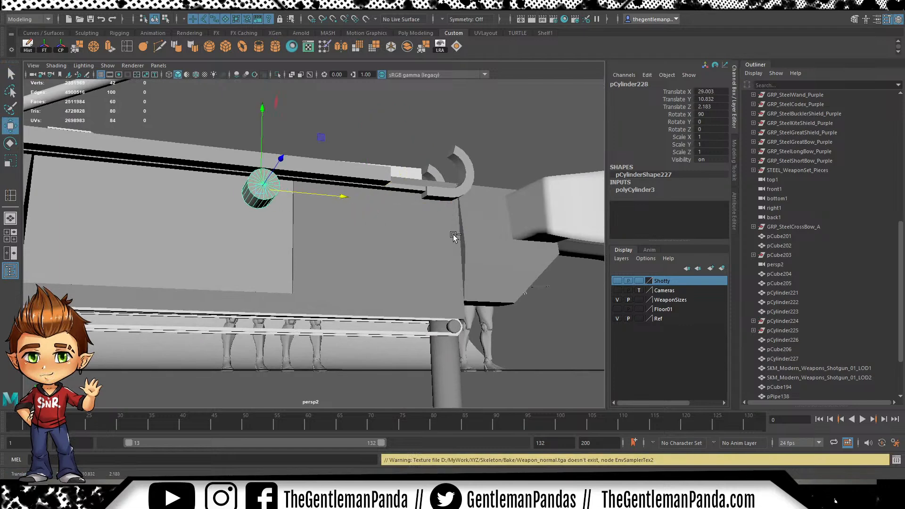
pyautogui.hotkey('ctrl', 'z')
pyautogui.hotkey('ctrl', 'd')
pyautogui.moveTo(447, 206); pyautogui.dragTo(250, 189)
pyautogui.keyDown('alt'); pyautogui.moveTo(250, 189); pyautogui.dragTo(412, 231, button='middle'); pyautogui.keyUp('alt')
pyautogui.hotkey('ctrl', 's')
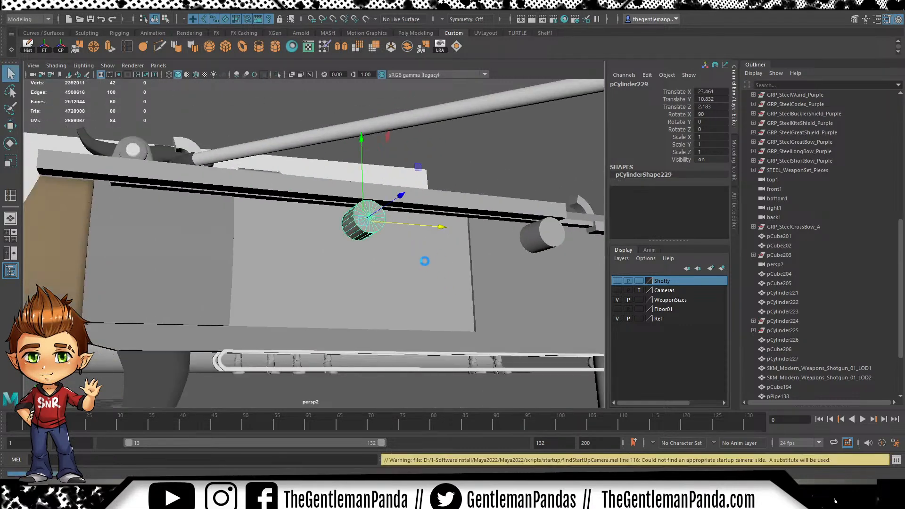
pyautogui.keyDown('alt'); pyautogui.moveTo(428, 246); pyautogui.dragTo(398, 283); pyautogui.keyUp('alt')
pyautogui.keyDown('alt'); pyautogui.moveTo(398, 283); pyautogui.dragTo(455, 258, button='middle'); pyautogui.keyUp('alt')
pyautogui.moveTo(466, 223); pyautogui.dragTo(213, 232)
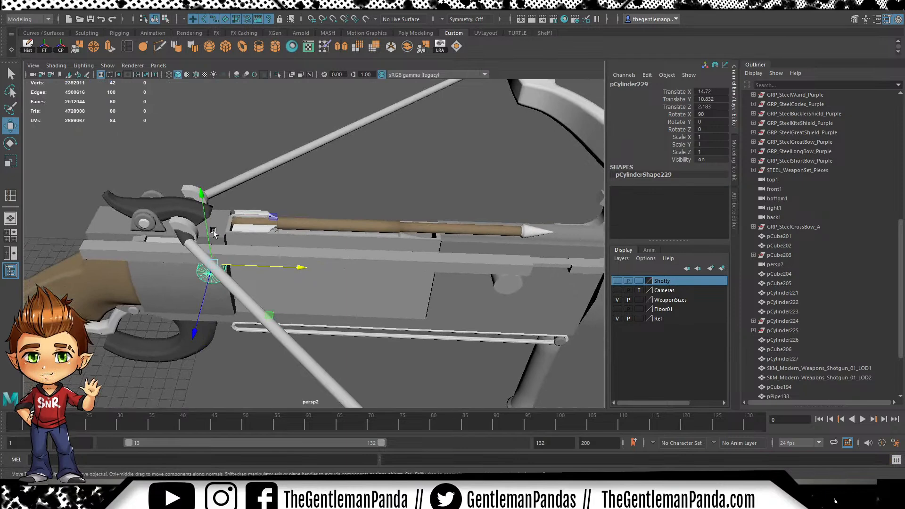
# Slide the hooks and bar forward to Translate X 10.277, and shorten the bar by moving its front-end vertices back to the front peg
pyautogui.click(186, 190)
pyautogui.keyDown('shift'); pyautogui.click(210, 255); pyautogui.keyUp('shift')
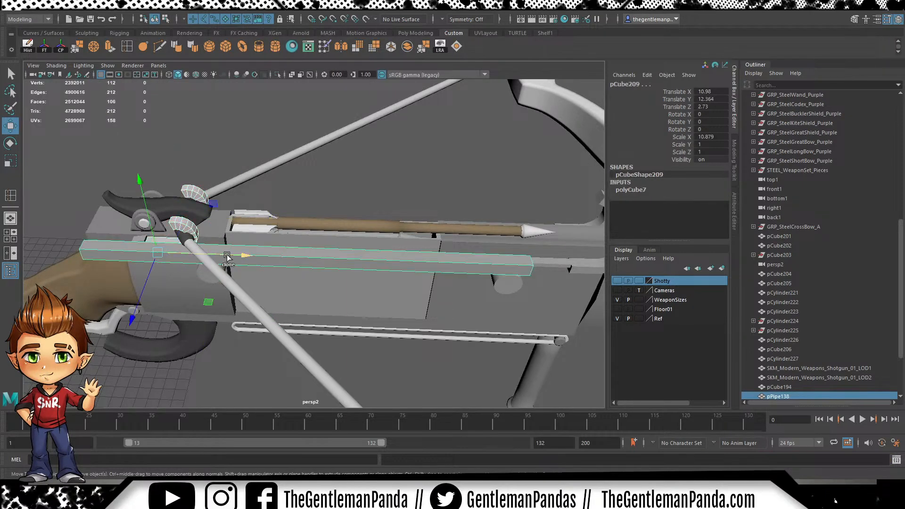
pyautogui.moveTo(244, 254); pyautogui.dragTo(391, 259)
pyautogui.keyDown('alt'); pyautogui.moveTo(513, 288); pyautogui.dragTo(390, 259); pyautogui.keyUp('alt')
pyautogui.moveTo(357, 222); pyautogui.dragTo(353, 222, button='right')
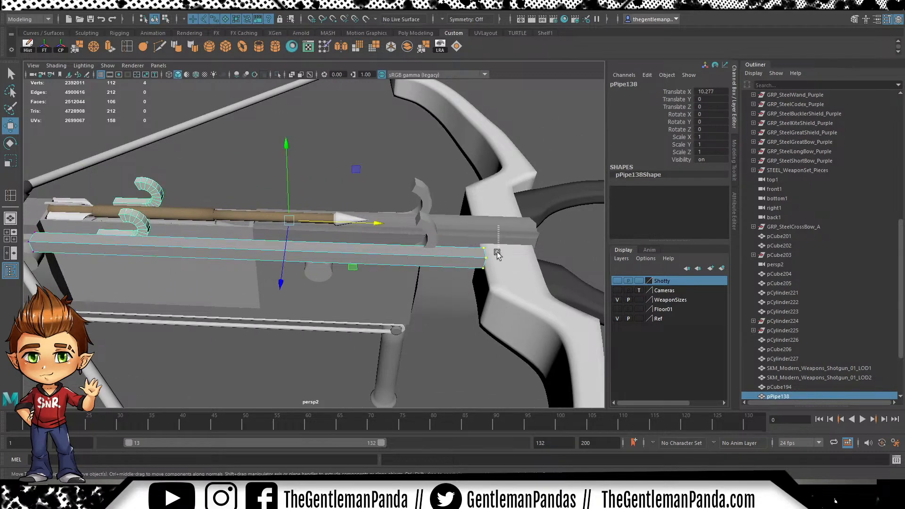
pyautogui.moveTo(500, 230); pyautogui.dragTo(460, 292)
pyautogui.moveTo(496, 259); pyautogui.dragTo(452, 266)
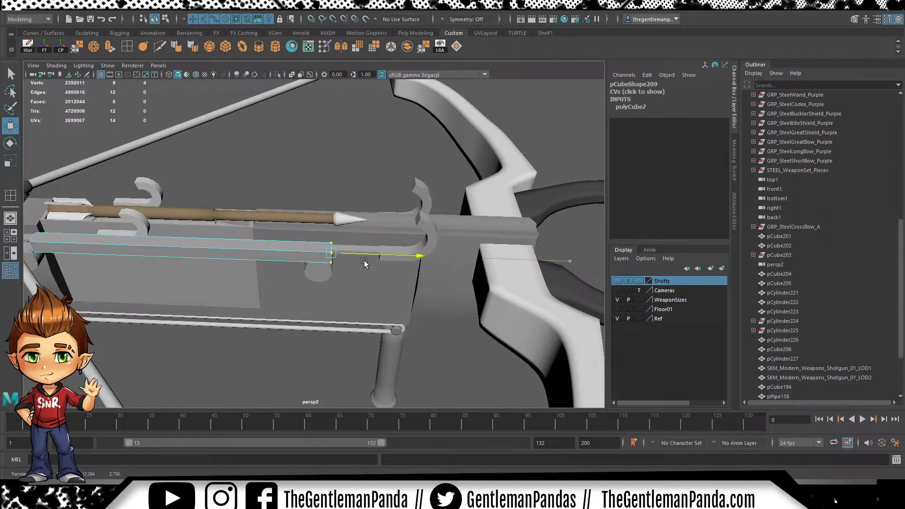
# Reselect the shortened bar and the hooks as objects and slide them forward along the stock to Translate X 29.839
pyautogui.keyDown('alt'); pyautogui.moveTo(146, 250); pyautogui.dragTo(295, 279); pyautogui.keyUp('alt')
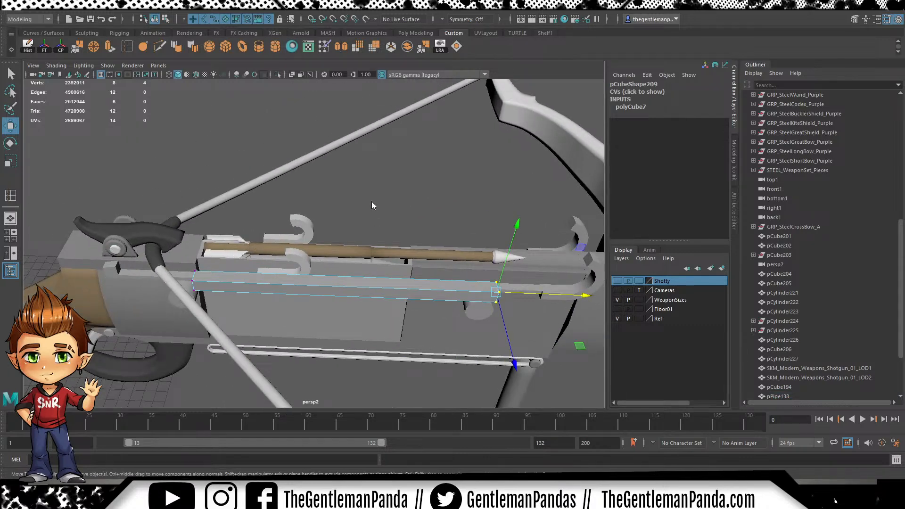
pyautogui.moveTo(374, 202); pyautogui.dragTo(383, 194, button='right')
pyautogui.keyDown('shift'); pyautogui.click(343, 276); pyautogui.keyUp('shift')
pyautogui.keyDown('shift'); pyautogui.click(333, 280); pyautogui.keyUp('shift')
pyautogui.keyDown('shift'); pyautogui.click(306, 260); pyautogui.keyUp('shift')
pyautogui.moveTo(372, 250); pyautogui.dragTo(570, 278)
pyautogui.keyDown('alt'); pyautogui.moveTo(529, 253); pyautogui.dragTo(324, 252, button='middle'); pyautogui.keyUp('alt')
pyautogui.moveTo(281, 253); pyautogui.dragTo(369, 259)
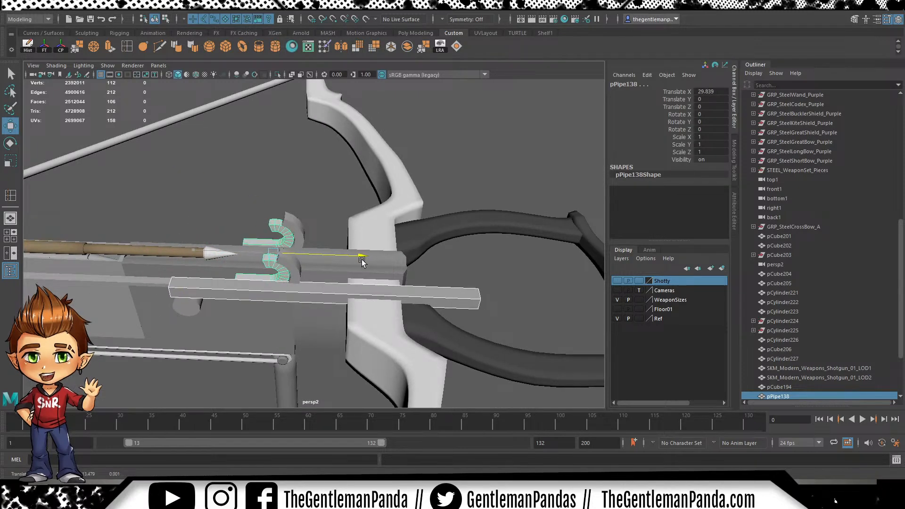
# Select the rear and front pegs together and lower both to Translate Y 10.121
pyautogui.scroll(-5, 397, 305)
pyautogui.keyDown('alt'); pyautogui.moveTo(396, 305); pyautogui.dragTo(277, 234, button='middle'); pyautogui.keyUp('alt')
pyautogui.scroll(6, 471, 316)
pyautogui.click(296, 222)
pyautogui.press('f')
pyautogui.keyDown('alt'); pyautogui.moveTo(295, 223); pyautogui.dragTo(351, 179); pyautogui.keyUp('alt')
pyautogui.scroll(-4, 358, 196)
pyautogui.keyDown('shift'); pyautogui.click(550, 202); pyautogui.keyUp('shift')
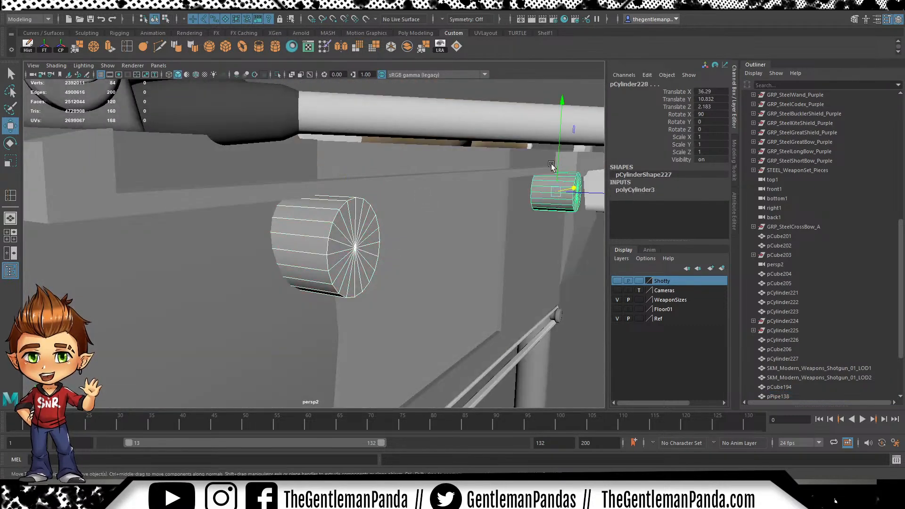
pyautogui.moveTo(562, 137); pyautogui.dragTo(562, 149)
# Test the travel of the hooks and sliding bar by sliding them back to Translate X 9.768 and returning them to the front hooks
pyautogui.keyDown('alt'); pyautogui.moveTo(471, 249); pyautogui.dragTo(440, 234); pyautogui.keyUp('alt')
pyautogui.scroll(-7, 440, 234)
pyautogui.keyDown('alt'); pyautogui.moveTo(457, 234); pyautogui.dragTo(387, 231, button='middle'); pyautogui.keyUp('alt')
pyautogui.keyDown('alt'); pyautogui.moveTo(387, 231); pyautogui.dragTo(363, 287); pyautogui.keyUp('alt')
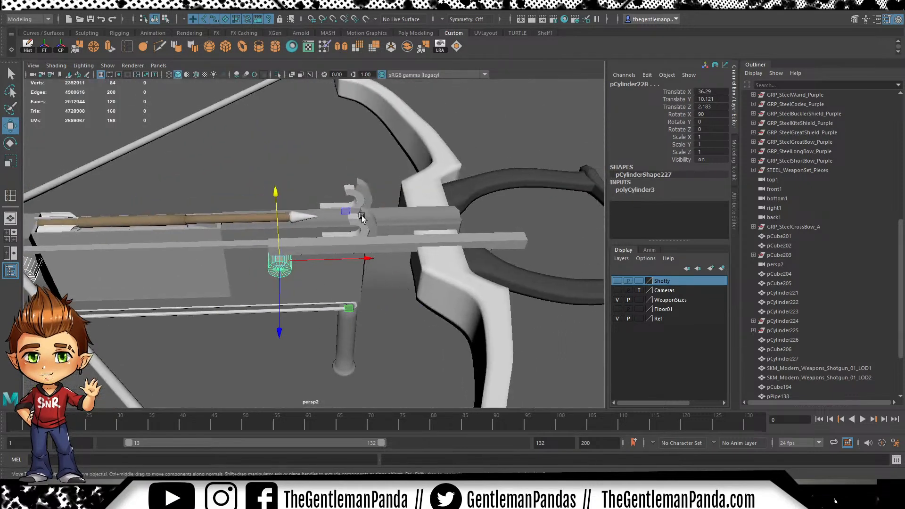
pyautogui.click(350, 246)
pyautogui.keyDown('shift'); pyautogui.click(360, 228); pyautogui.keyUp('shift')
pyautogui.keyDown('alt'); pyautogui.moveTo(323, 253); pyautogui.dragTo(486, 343, button='middle'); pyautogui.keyUp('alt')
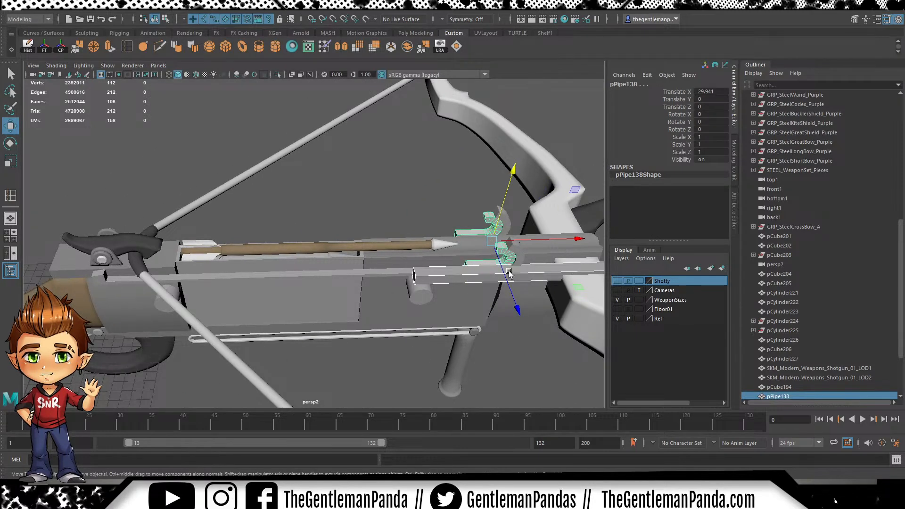
pyautogui.keyDown('alt'); pyautogui.moveTo(509, 273); pyautogui.dragTo(494, 271, button='middle'); pyautogui.keyUp('alt')
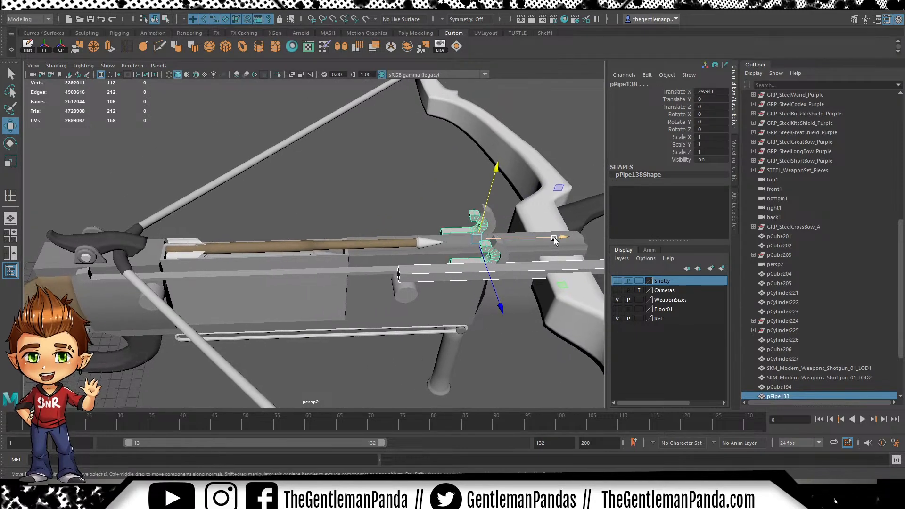
pyautogui.moveTo(564, 238); pyautogui.dragTo(334, 260)
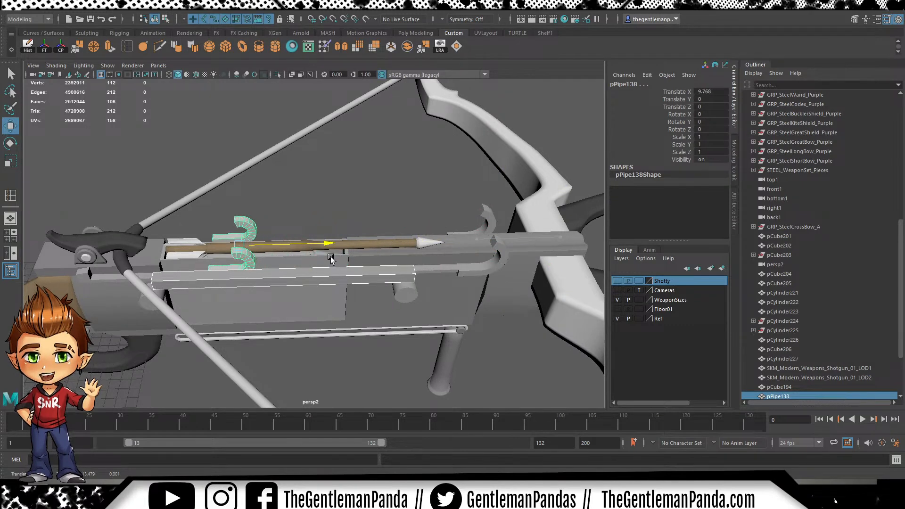
pyautogui.moveTo(315, 262); pyautogui.dragTo(565, 271)
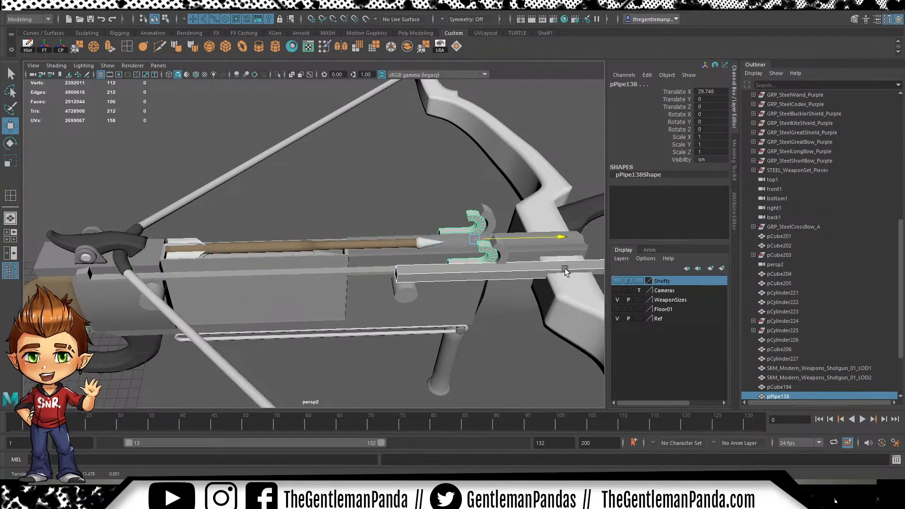
# Turn off smooth preview on the stirrup's side arms and move their front vertices back towards the bow to shorten them
pyautogui.keyDown('alt'); pyautogui.moveTo(568, 270); pyautogui.dragTo(236, 271, button='middle'); pyautogui.keyUp('alt')
pyautogui.keyDown('alt'); pyautogui.moveTo(453, 265); pyautogui.dragTo(378, 263, button='middle'); pyautogui.keyUp('alt')
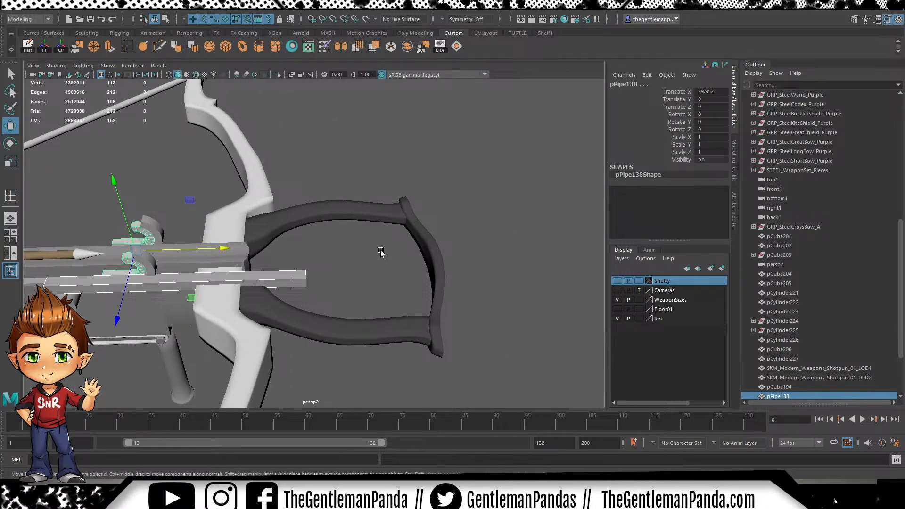
pyautogui.click(376, 217)
pyautogui.keyDown('alt'); pyautogui.moveTo(378, 217); pyautogui.dragTo(326, 215, button='middle'); pyautogui.keyUp('alt')
pyautogui.moveTo(289, 207); pyautogui.dragTo(265, 208, button='right')
pyautogui.press('1')
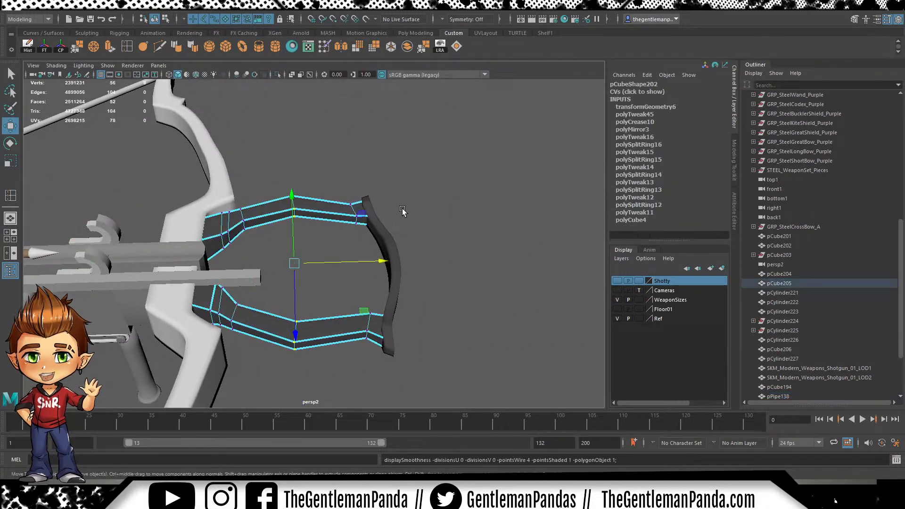
pyautogui.moveTo(289, 392); pyautogui.dragTo(410, 324)
pyautogui.moveTo(425, 292); pyautogui.dragTo(392, 293)
# Scale the middle bend vertices of both stirrup arms inward to straighten them, and move the front-end vertices further back
pyautogui.moveTo(295, 165); pyautogui.dragTo(243, 262)
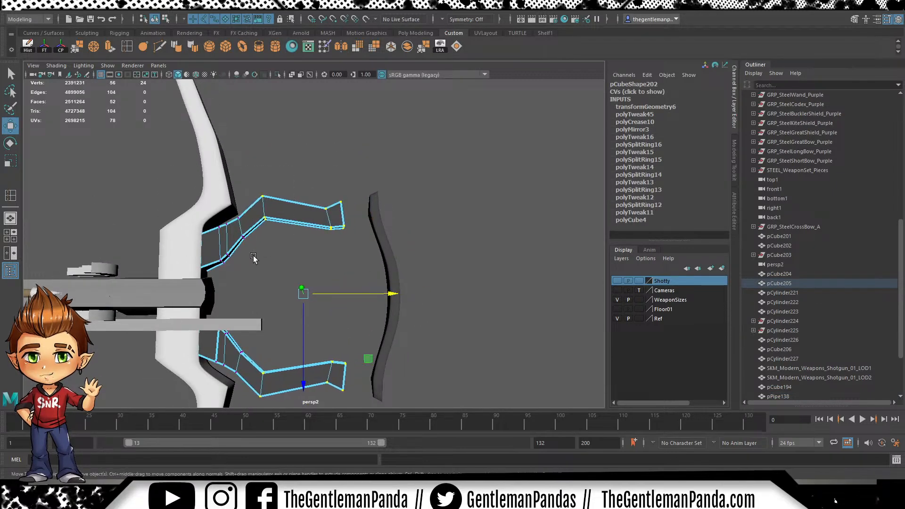
pyautogui.moveTo(279, 342); pyautogui.dragTo(249, 404)
pyautogui.press('e')
pyautogui.press('r')
pyautogui.moveTo(262, 371); pyautogui.dragTo(263, 351)
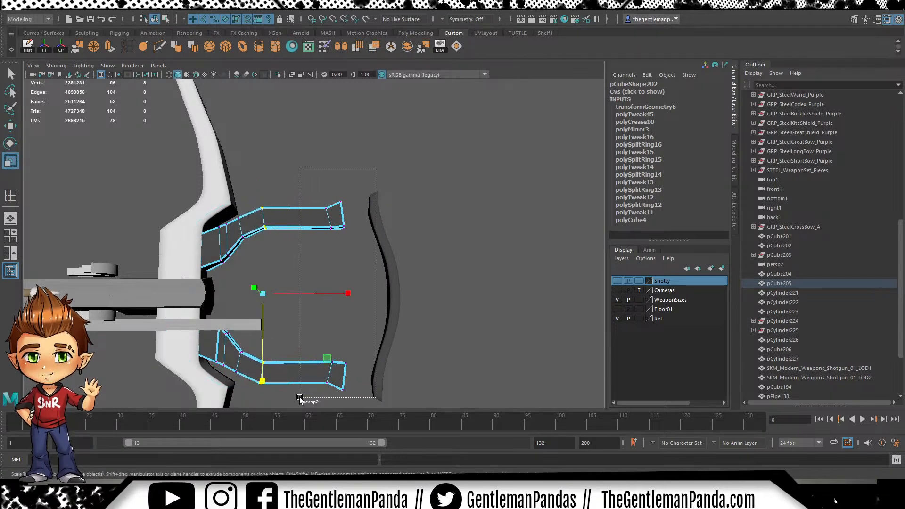
pyautogui.moveTo(393, 294); pyautogui.dragTo(362, 297)
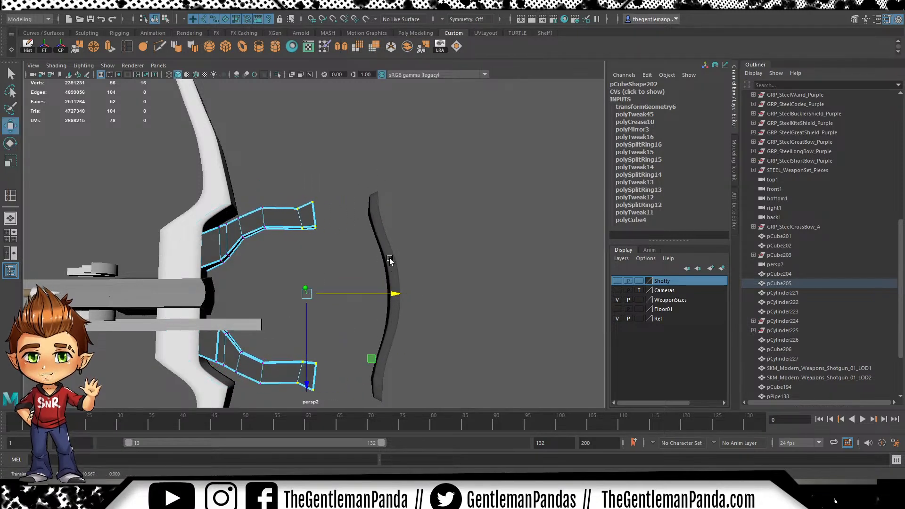
# Move the stirrup's crossbar back to Translate X 12.768 to meet the arms, and turn smooth preview back on for the arms
pyautogui.click(390, 262)
pyautogui.moveTo(428, 295); pyautogui.dragTo(369, 295)
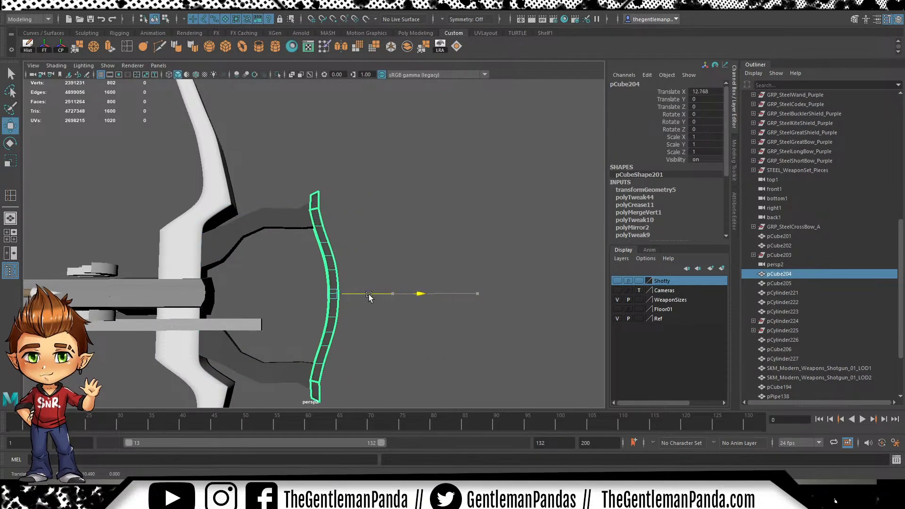
pyautogui.click(297, 226)
pyautogui.press('3')
pyautogui.click(323, 230)
pyautogui.click(355, 233)
pyautogui.keyDown('alt'); pyautogui.moveTo(355, 233); pyautogui.dragTo(348, 255); pyautogui.keyUp('alt')
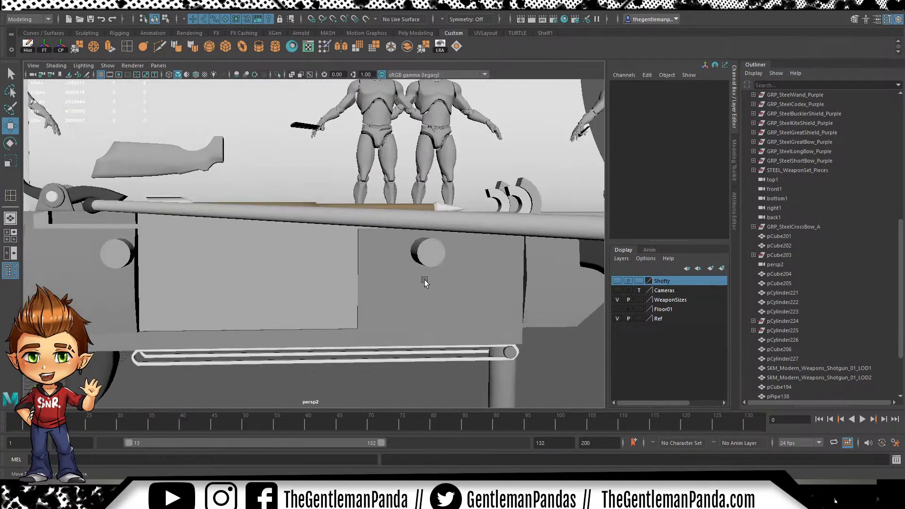
pyautogui.click(431, 257)
pyautogui.keyDown('alt'); pyautogui.moveTo(431, 257); pyautogui.dragTo(302, 288); pyautogui.keyUp('alt')
pyautogui.click(440, 310)
pyautogui.click(240, 321)
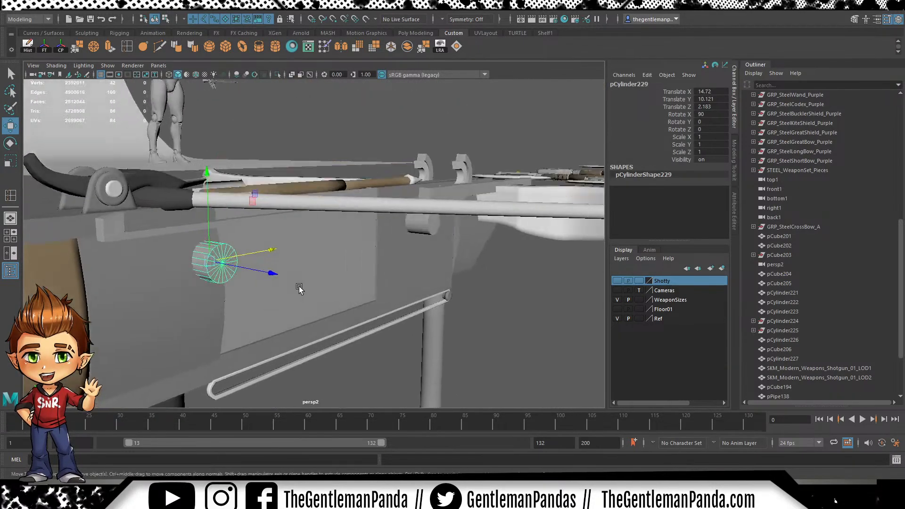
pyautogui.keyDown('alt'); pyautogui.moveTo(216, 317); pyautogui.dragTo(331, 313); pyautogui.keyUp('alt')
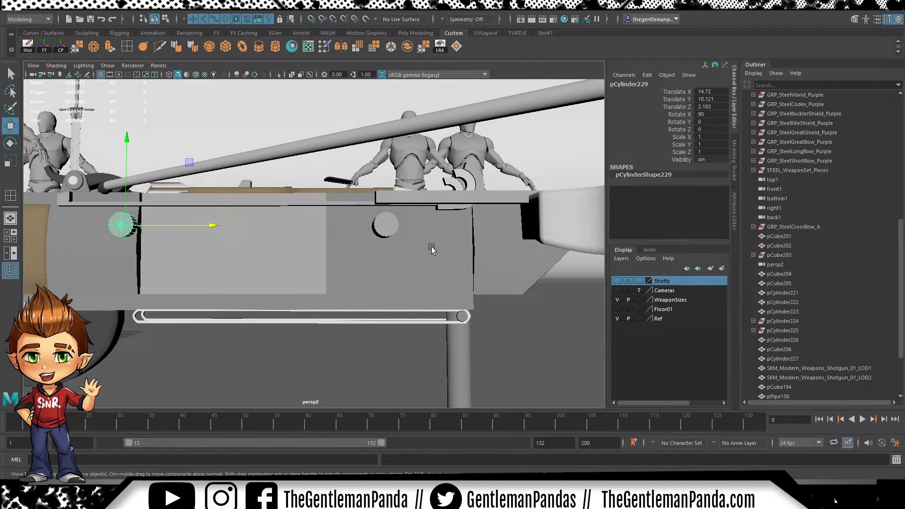
pyautogui.hotkey('shift', 'd')
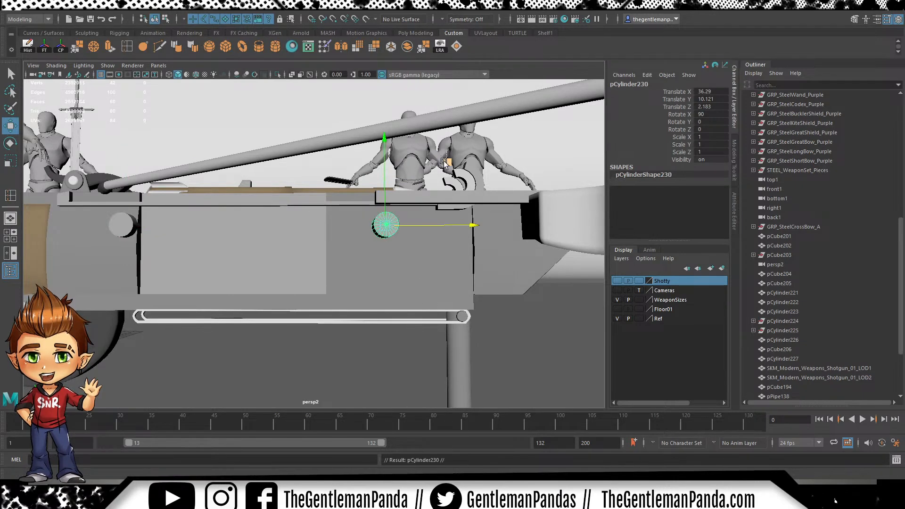
pyautogui.press('f')
pyautogui.scroll(-3, 468, 286)
pyautogui.keyDown('alt'); pyautogui.moveTo(273, 203); pyautogui.dragTo(311, 162); pyautogui.keyUp('alt')
pyautogui.press('Delete')
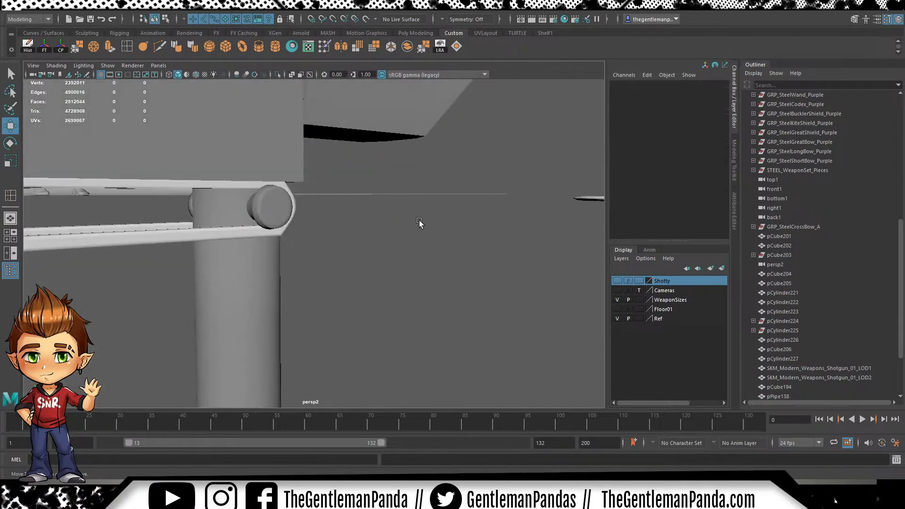
# Examine the crossbow's lower rail, foregrip, sliding bar and shortened stirrup from several angles
pyautogui.keyDown('alt'); pyautogui.moveTo(441, 223); pyautogui.dragTo(281, 210, button='right'); pyautogui.keyUp('alt')
pyautogui.keyDown('alt'); pyautogui.moveTo(281, 210); pyautogui.dragTo(485, 224, button='middle'); pyautogui.keyUp('alt')
pyautogui.keyDown('alt'); pyautogui.moveTo(485, 224); pyautogui.dragTo(443, 256); pyautogui.keyUp('alt')
pyautogui.keyDown('alt'); pyautogui.moveTo(443, 256); pyautogui.dragTo(350, 255, button='right'); pyautogui.keyUp('alt')
pyautogui.keyDown('alt'); pyautogui.moveTo(349, 255); pyautogui.dragTo(403, 240); pyautogui.keyUp('alt')
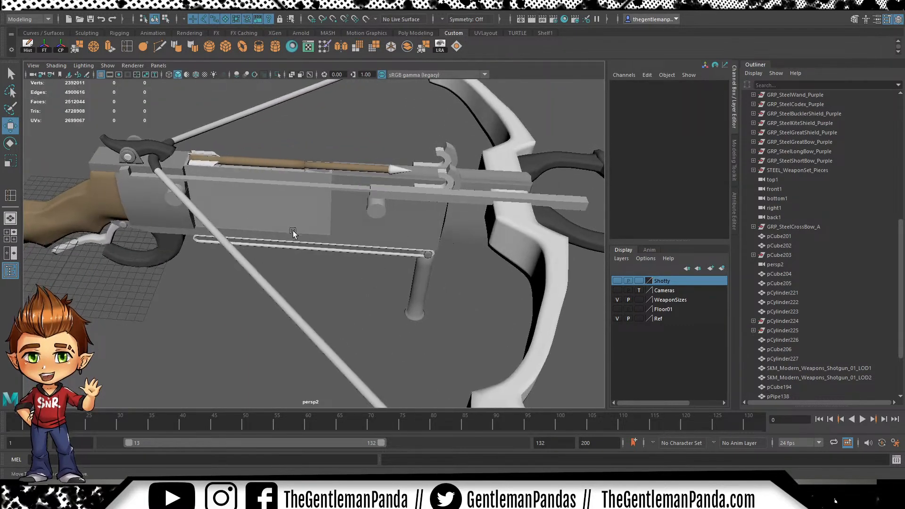
pyautogui.keyDown('alt'); pyautogui.moveTo(295, 230); pyautogui.dragTo(267, 253); pyautogui.keyUp('alt')
pyautogui.keyDown('alt'); pyautogui.moveTo(267, 254); pyautogui.dragTo(322, 269, button='right'); pyautogui.keyUp('alt')
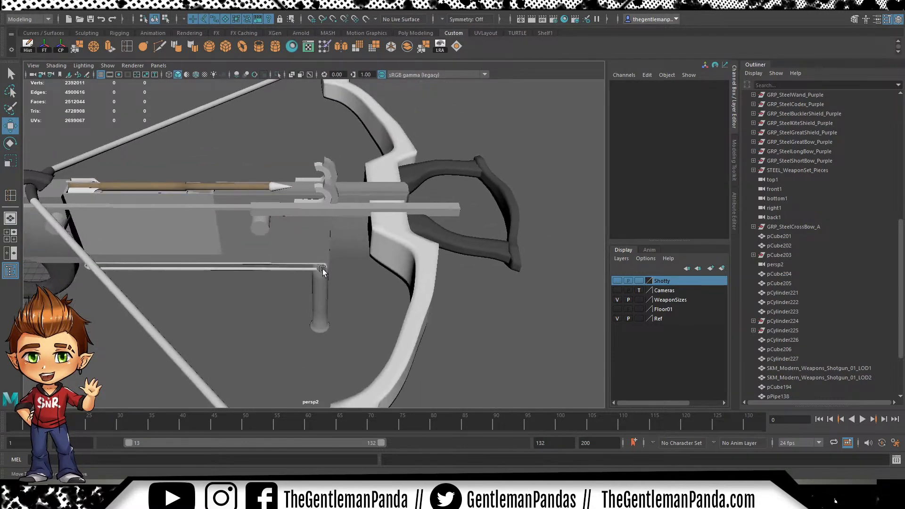
# Duplicate the short sliding bar and lower the copy to the level of the lower rail by the foregrip
pyautogui.click(327, 216)
pyautogui.hotkey('ctrl', 'd')
pyautogui.moveTo(303, 142); pyautogui.dragTo(304, 213)
pyautogui.keyDown('alt'); pyautogui.moveTo(295, 264); pyautogui.dragTo(417, 270); pyautogui.keyUp('alt')
pyautogui.moveTo(326, 203); pyautogui.dragTo(363, 246)
pyautogui.hotkey('ctrl', 'z')
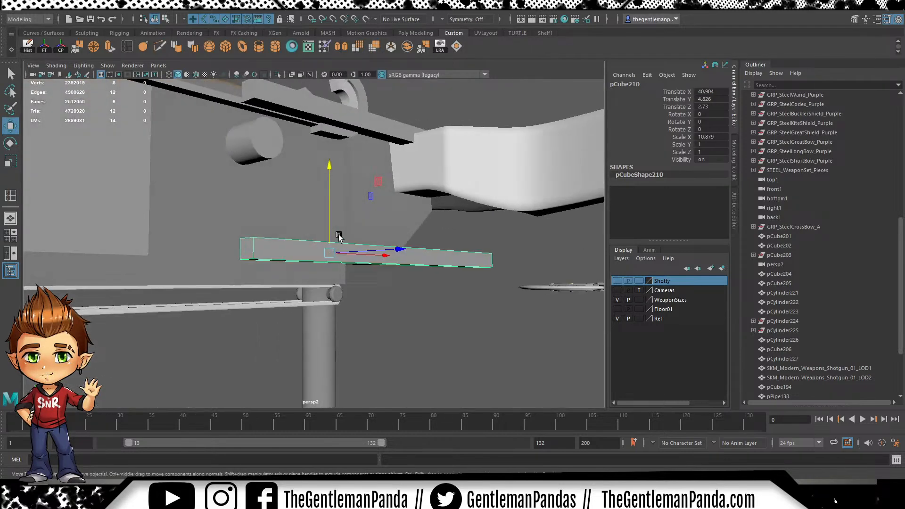
pyautogui.hotkey('ctrl', 'z')
pyautogui.moveTo(328, 195); pyautogui.dragTo(355, 293)
# Duplicate the front support peg and place the copy below it at Translate X 37.866, Translate Y 6.538
pyautogui.keyDown('alt'); pyautogui.moveTo(378, 269); pyautogui.dragTo(486, 270, button='middle'); pyautogui.keyUp('alt')
pyautogui.keyDown('alt'); pyautogui.moveTo(422, 252); pyautogui.dragTo(434, 268); pyautogui.keyUp('alt')
pyautogui.keyDown('alt'); pyautogui.moveTo(434, 269); pyautogui.dragTo(406, 272, button='middle'); pyautogui.keyUp('alt')
pyautogui.click(353, 193)
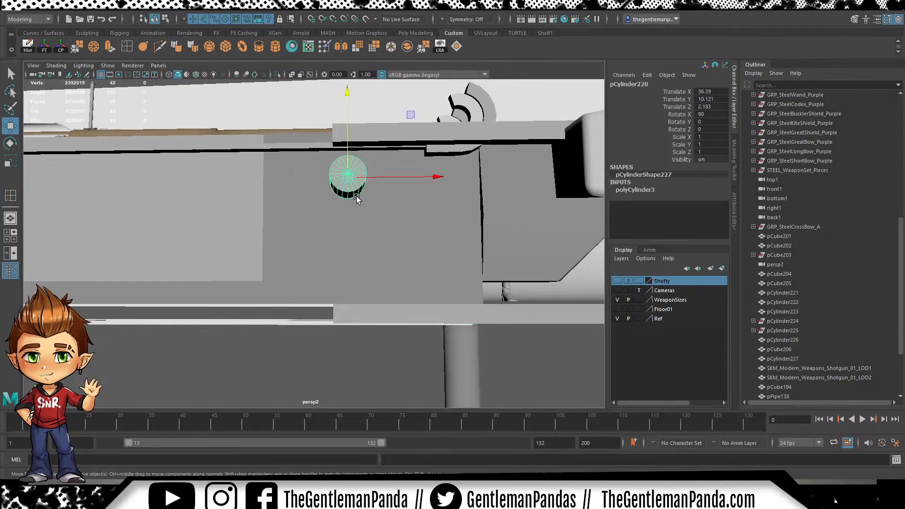
pyautogui.hotkey('ctrl', 'd')
pyautogui.moveTo(410, 115); pyautogui.dragTo(437, 183)
# Scale the copied peg into a wide flat disc, Scale X and Z 2.989 and Scale Y 0.376, at Translate Y 6.264
pyautogui.press('r')
pyautogui.keyDown('alt'); pyautogui.moveTo(338, 240); pyautogui.dragTo(419, 257); pyautogui.keyUp('alt')
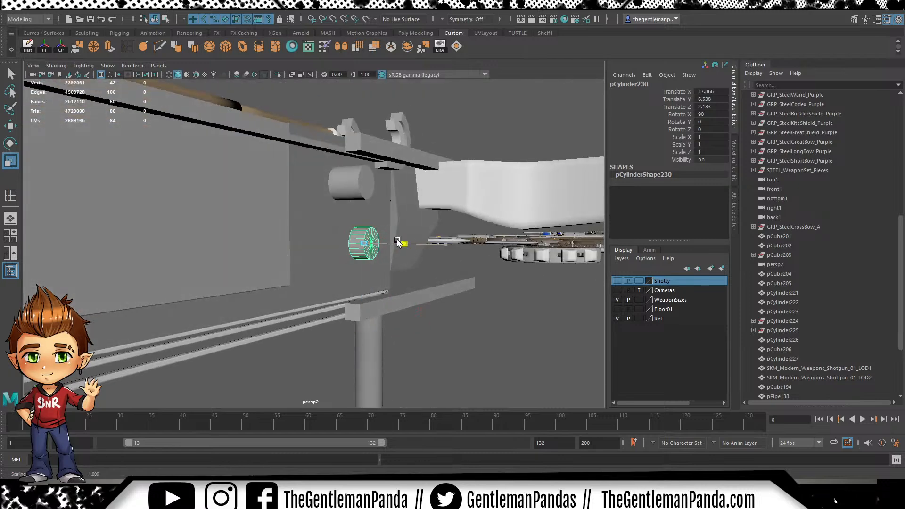
pyautogui.moveTo(357, 250); pyautogui.dragTo(401, 239)
pyautogui.moveTo(401, 238)
pyautogui.keyDown('alt'); pyautogui.mouseDown()
pyautogui.moveTo(389, 237)
pyautogui.moveTo(394, 250)
pyautogui.moveTo(391, 238)
pyautogui.moveTo(384, 244)
pyautogui.mouseUp(); pyautogui.keyUp('alt')
pyautogui.keyDown('alt'); pyautogui.moveTo(391, 244); pyautogui.dragTo(382, 217); pyautogui.keyUp('alt')
pyautogui.press('w')
pyautogui.scroll(-2, 518, 244)
pyautogui.keyDown('alt'); pyautogui.moveTo(447, 317); pyautogui.dragTo(404, 294, button='middle'); pyautogui.keyUp('alt')
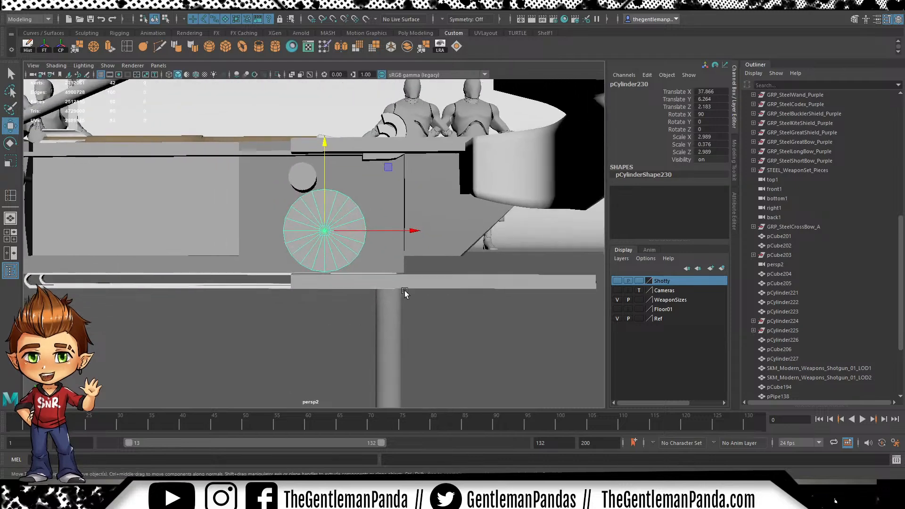
pyautogui.keyDown('alt'); pyautogui.moveTo(339, 314); pyautogui.dragTo(372, 324); pyautogui.keyUp('alt')
# Slide the foregrip and the lower bar together backward to the middle of the lower rail
pyautogui.click(406, 286)
pyautogui.keyDown('shift'); pyautogui.click(387, 307); pyautogui.keyUp('shift')
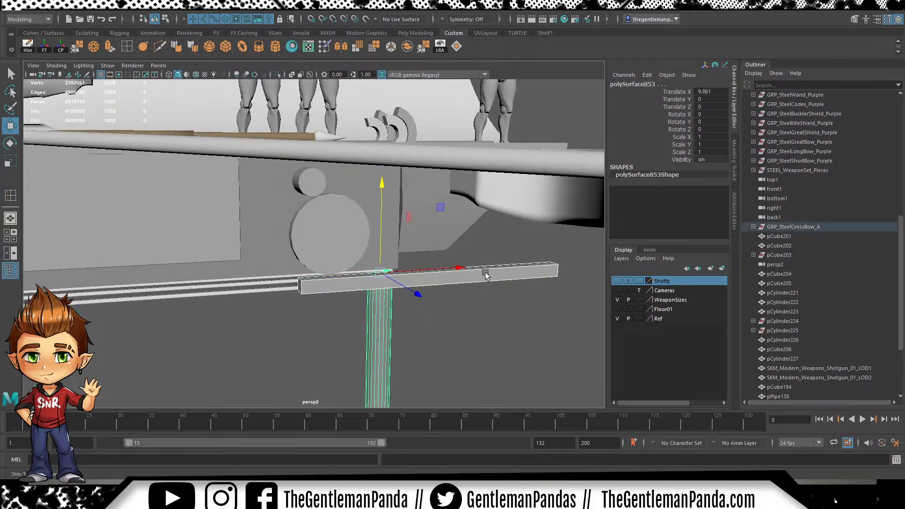
pyautogui.keyDown('alt'); pyautogui.moveTo(490, 275); pyautogui.dragTo(415, 257, button='right'); pyautogui.keyUp('alt')
pyautogui.keyDown('alt'); pyautogui.moveTo(406, 252); pyautogui.dragTo(394, 273); pyautogui.keyUp('alt')
pyautogui.moveTo(434, 243); pyautogui.dragTo(300, 266)
pyautogui.keyDown('alt'); pyautogui.moveTo(124, 256); pyautogui.dragTo(215, 259, button='middle'); pyautogui.keyUp('alt')
# Duplicate the front disc and move the copy back beneath the rear support peg, at about Translate X 16.5
pyautogui.click(416, 245)
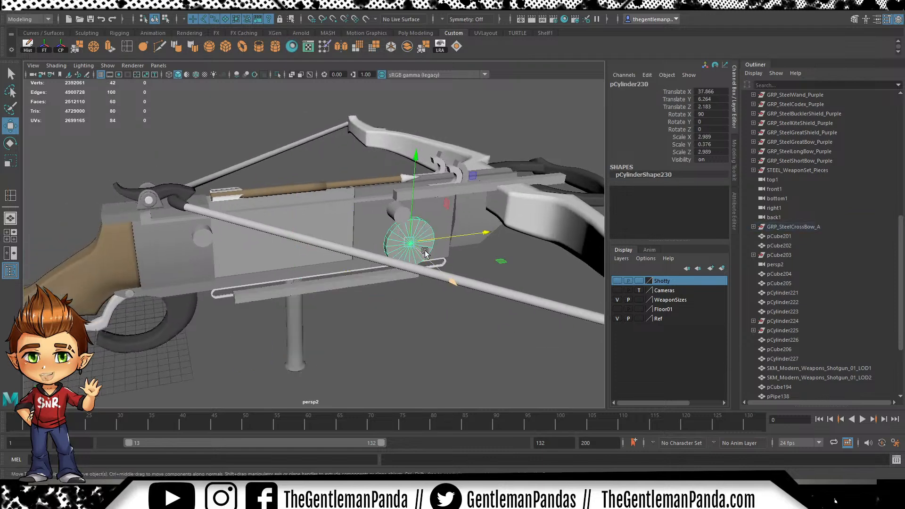
pyautogui.moveTo(376, 255); pyautogui.dragTo(185, 254)
pyautogui.keyDown('alt'); pyautogui.moveTo(359, 272); pyautogui.dragTo(377, 248, button='middle'); pyautogui.keyUp('alt')
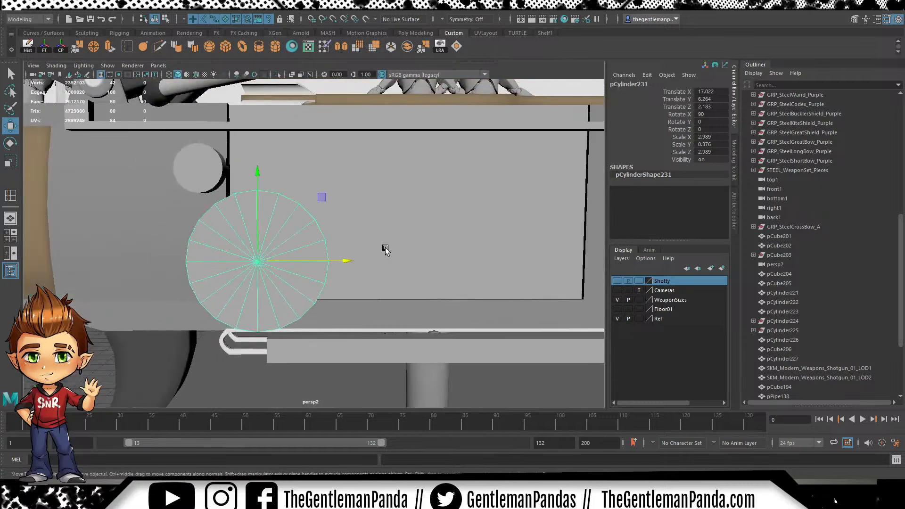
pyautogui.moveTo(342, 262); pyautogui.dragTo(328, 265)
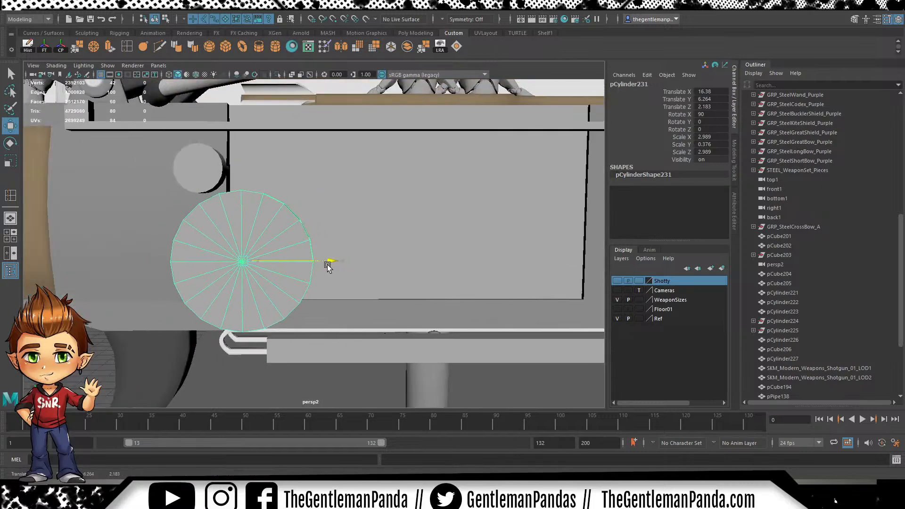
pyautogui.keyDown('alt'); pyautogui.moveTo(498, 354); pyautogui.dragTo(425, 347, button='right'); pyautogui.keyUp('alt')
# Slide the foregrip and lower bar to the rear end of the rail, about Translate X -17 for the grip, and check the clearance
pyautogui.click(384, 334)
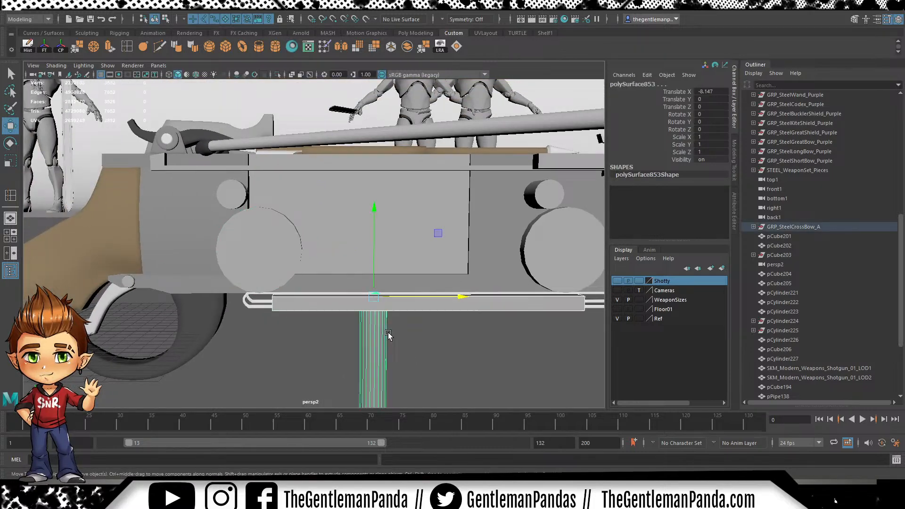
pyautogui.moveTo(459, 300); pyautogui.dragTo(349, 299)
pyautogui.keyDown('alt'); pyautogui.moveTo(349, 300); pyautogui.dragTo(365, 346); pyautogui.keyUp('alt')
pyautogui.keyDown('alt'); pyautogui.moveTo(365, 346); pyautogui.dragTo(409, 324, button='middle'); pyautogui.keyUp('alt')
pyautogui.moveTo(406, 279); pyautogui.dragTo(395, 284)
pyautogui.keyDown('alt'); pyautogui.moveTo(424, 367); pyautogui.dragTo(395, 224); pyautogui.keyUp('alt')
pyautogui.moveTo(397, 234); pyautogui.dragTo(381, 230, button='middle')
pyautogui.keyDown('alt'); pyautogui.moveTo(379, 231); pyautogui.dragTo(349, 160); pyautogui.keyUp('alt')
pyautogui.keyDown('alt'); pyautogui.moveTo(538, 258); pyautogui.dragTo(374, 259, button='right'); pyautogui.keyUp('alt')
pyautogui.keyDown('alt'); pyautogui.moveTo(374, 259); pyautogui.dragTo(380, 232); pyautogui.keyUp('alt')
pyautogui.keyDown('alt'); pyautogui.moveTo(380, 232); pyautogui.dragTo(410, 264, button='middle'); pyautogui.keyUp('alt')
pyautogui.keyDown('alt'); pyautogui.moveTo(410, 265); pyautogui.dragTo(388, 287); pyautogui.keyUp('alt')
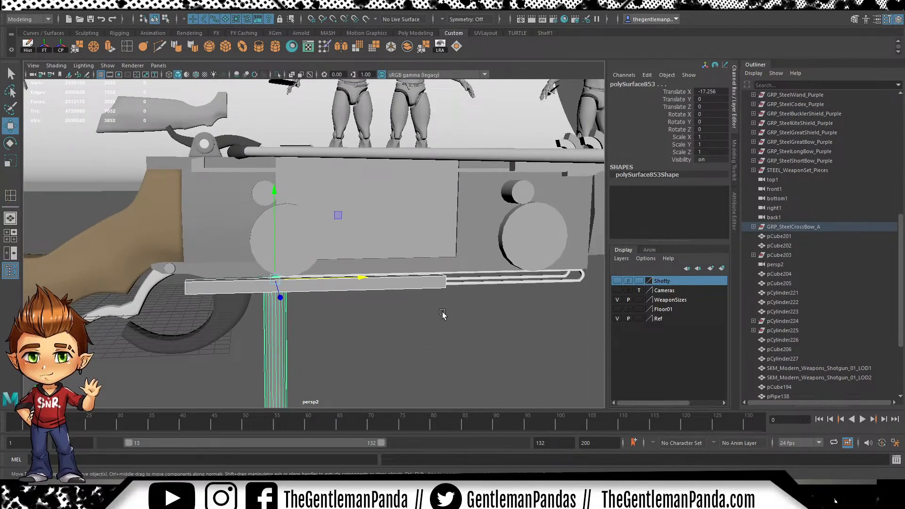
pyautogui.keyDown('alt'); pyautogui.moveTo(440, 306); pyautogui.dragTo(388, 273); pyautogui.keyUp('alt')
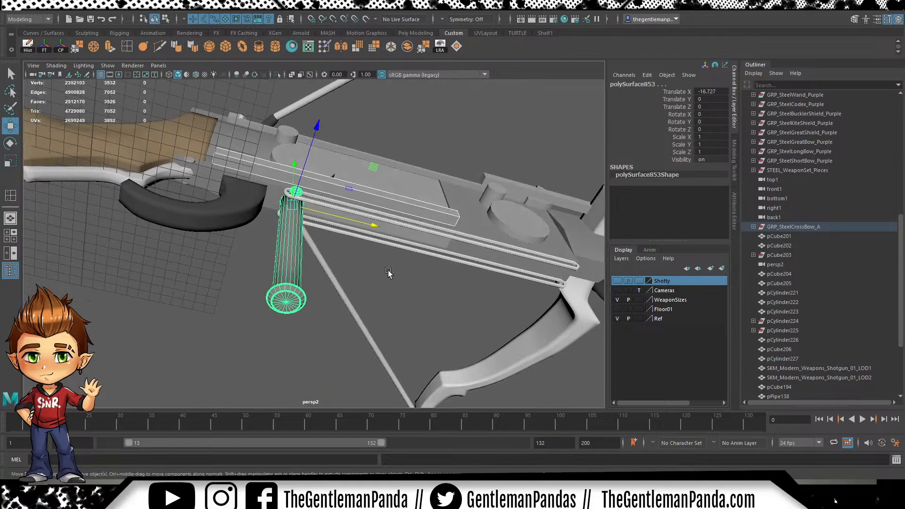
# Bring the foregrip and lower bar forward to mid-rail, with the grip at Translate X -8.705
pyautogui.moveTo(376, 228); pyautogui.dragTo(309, 263)
pyautogui.keyDown('alt'); pyautogui.moveTo(309, 263); pyautogui.dragTo(291, 263, button='middle'); pyautogui.keyUp('alt')
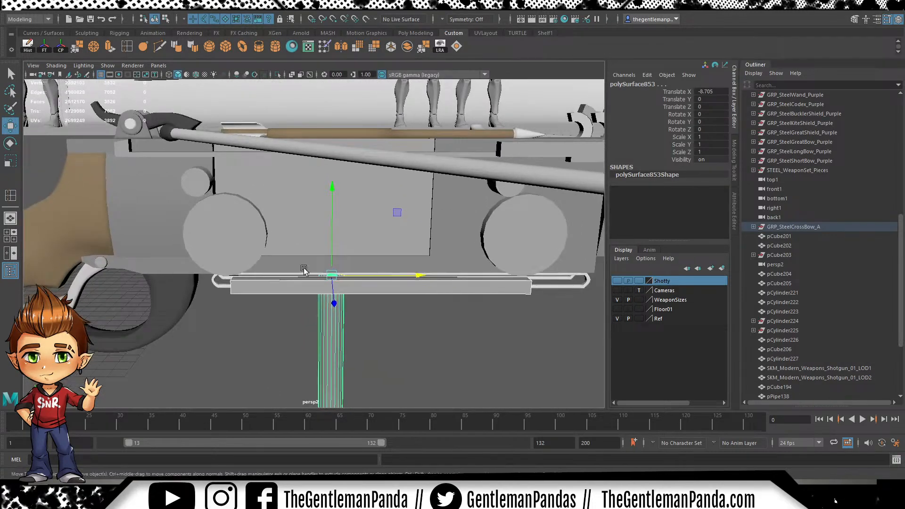
pyautogui.keyDown('alt'); pyautogui.moveTo(290, 263); pyautogui.dragTo(299, 262); pyautogui.keyUp('alt')
# Enlarge the rear disc to Scale X and Z 3.569, Scale Y 0.449, and reposition it at Translate X 18.36, Translate Y 6.918
pyautogui.click(235, 209)
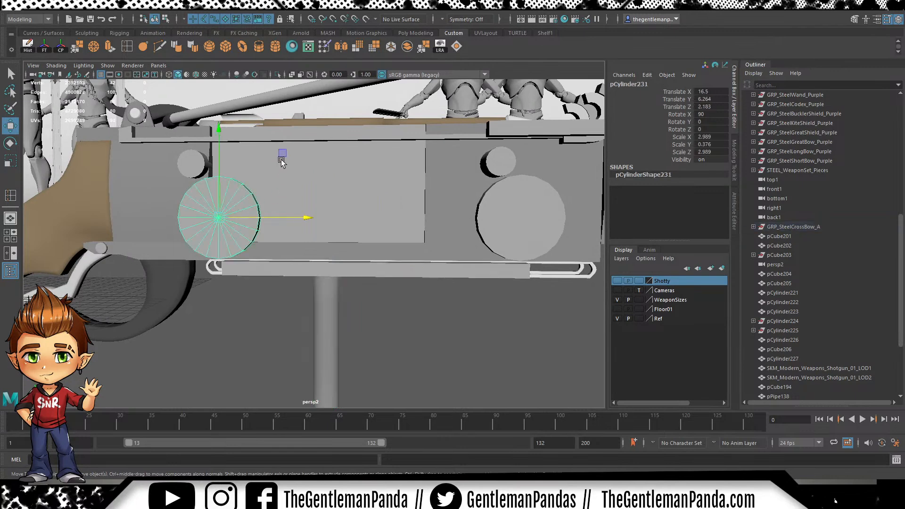
pyautogui.moveTo(282, 161); pyautogui.dragTo(309, 151)
pyautogui.press('r')
pyautogui.moveTo(248, 214); pyautogui.dragTo(260, 209)
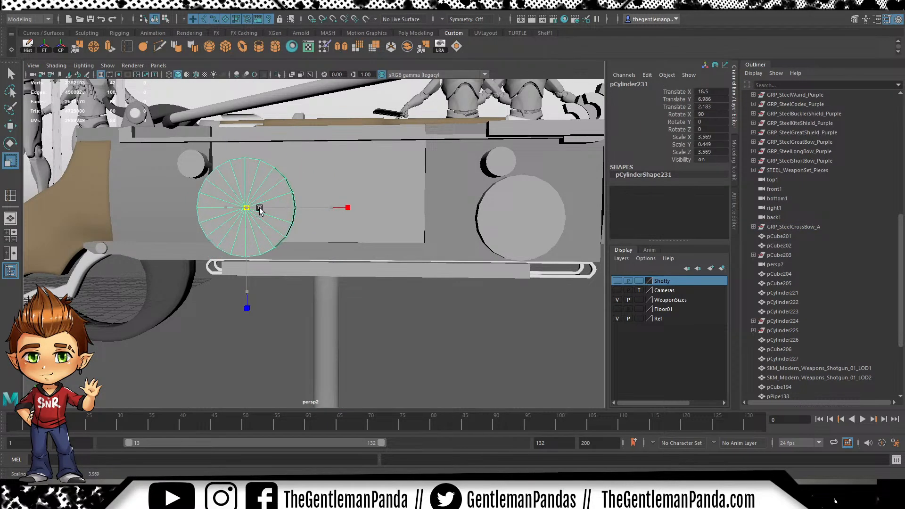
pyautogui.press('w')
pyautogui.moveTo(309, 146); pyautogui.dragTo(305, 150)
pyautogui.keyDown('alt'); pyautogui.moveTo(418, 227); pyautogui.dragTo(406, 216, button='middle'); pyautogui.keyUp('alt')
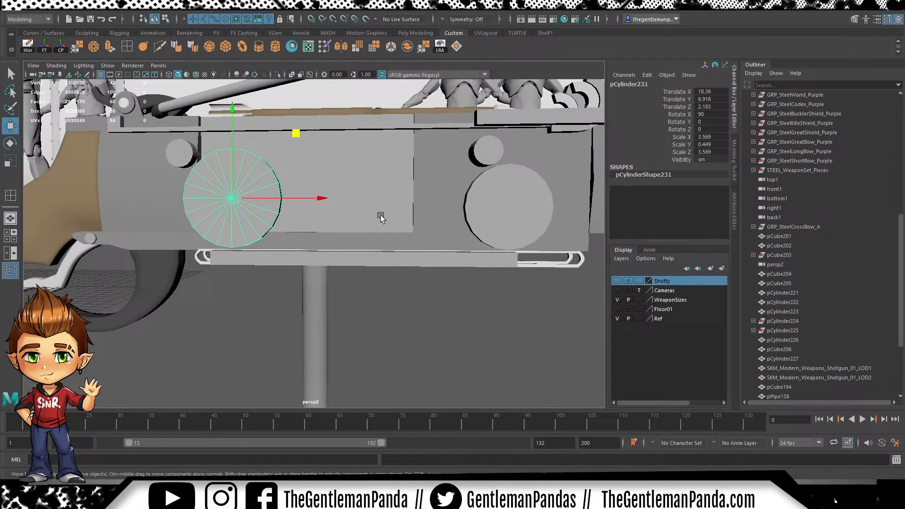
pyautogui.keyDown('alt'); pyautogui.moveTo(328, 262); pyautogui.dragTo(334, 259); pyautogui.keyUp('alt')
# Duplicate the enlarged rear disc toward the front peg and delete the smaller front disc
pyautogui.click(322, 279)
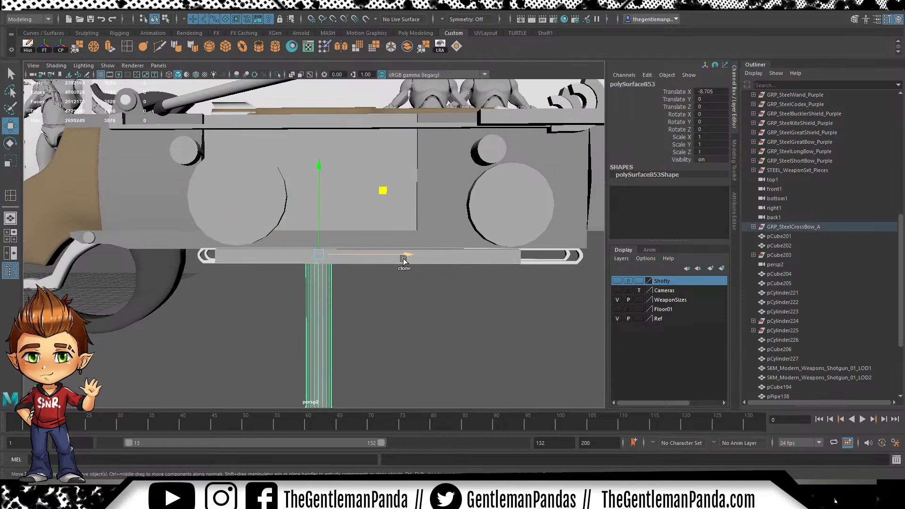
pyautogui.click(517, 209)
pyautogui.click(266, 209)
pyautogui.moveTo(329, 199); pyautogui.dragTo(538, 200)
pyautogui.keyDown('alt'); pyautogui.moveTo(546, 250); pyautogui.dragTo(446, 261, button='middle'); pyautogui.keyUp('alt')
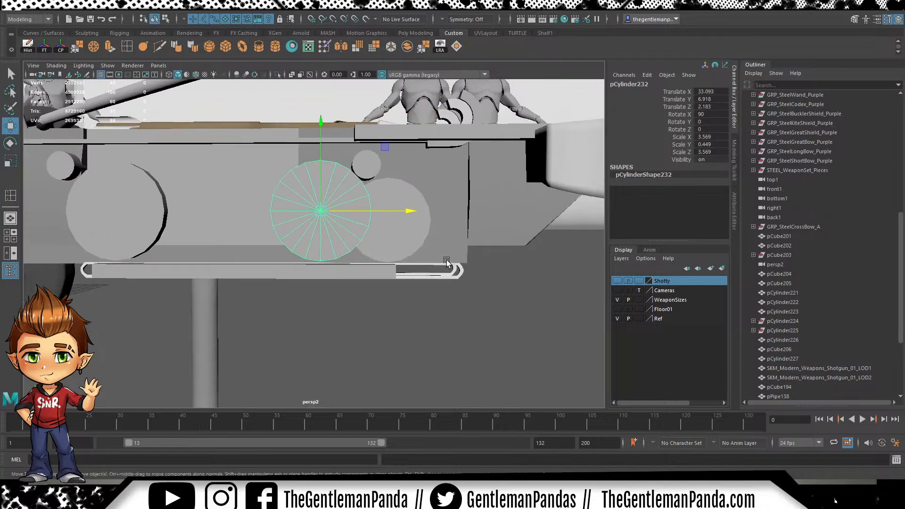
pyautogui.click(412, 244)
# Slide the foregrip and lower bar forward to the front end of the lower rail
pyautogui.click(429, 265)
pyautogui.click(321, 255)
pyautogui.click(294, 274)
pyautogui.moveTo(279, 273); pyautogui.dragTo(442, 278)
pyautogui.keyDown('alt'); pyautogui.moveTo(442, 277); pyautogui.dragTo(448, 225); pyautogui.keyUp('alt')
pyautogui.moveTo(438, 190); pyautogui.dragTo(489, 246)
pyautogui.keyDown('alt'); pyautogui.moveTo(489, 246); pyautogui.dragTo(472, 245, button='middle'); pyautogui.keyUp('alt')
# Move the copied large disc beneath the front peg, at Translate X 39.571, Translate Y 6.783
pyautogui.click(307, 221)
pyautogui.moveTo(387, 209); pyautogui.dragTo(479, 208)
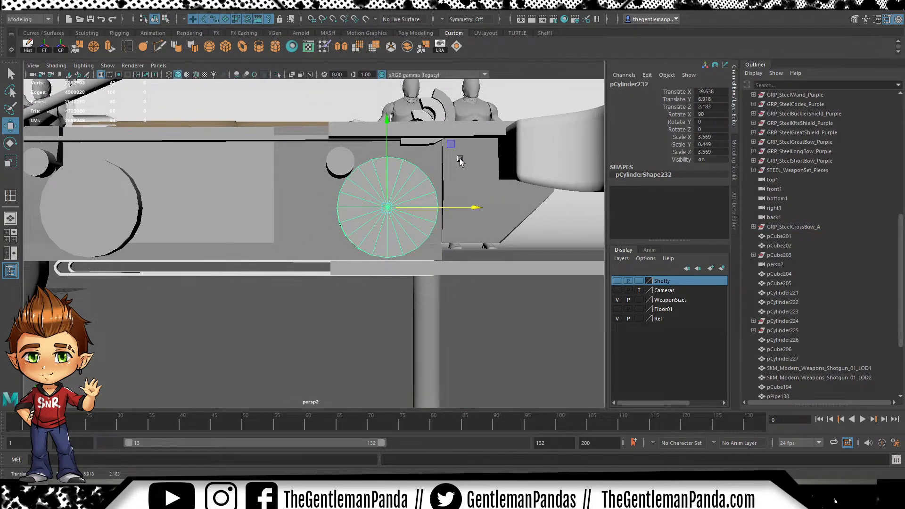
pyautogui.moveTo(450, 145); pyautogui.dragTo(449, 147, button='middle')
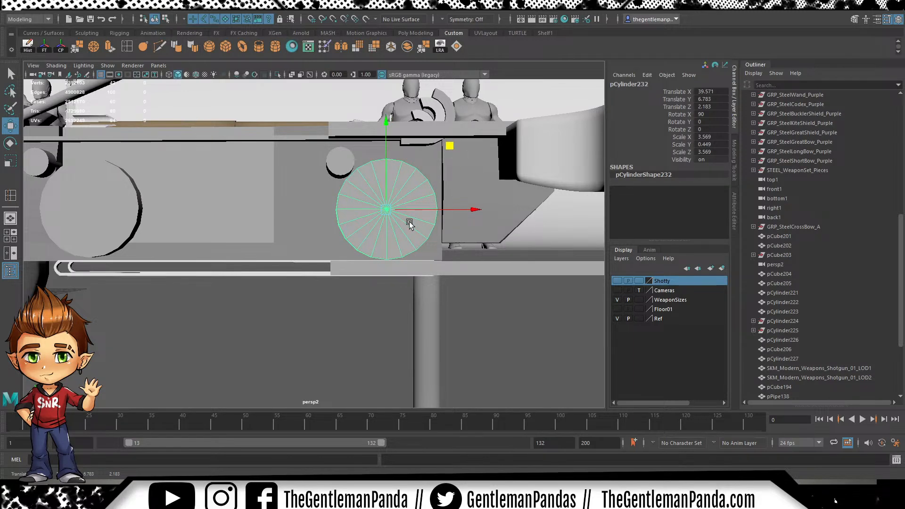
# Try sliding the foregrip and lower bar backward along the rail, and undo the move
pyautogui.click(435, 290)
pyautogui.keyDown('shift'); pyautogui.click(466, 272); pyautogui.keyUp('shift')
pyautogui.moveTo(472, 203); pyautogui.dragTo(408, 201)
pyautogui.hotkey('ctrl', 'z')
pyautogui.moveTo(492, 267); pyautogui.dragTo(252, 288)
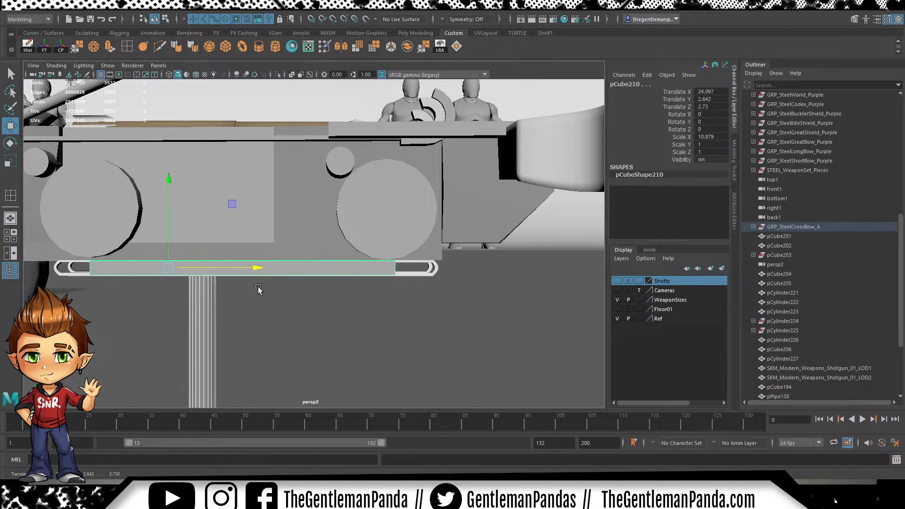
pyautogui.hotkey('ctrl', 'z')
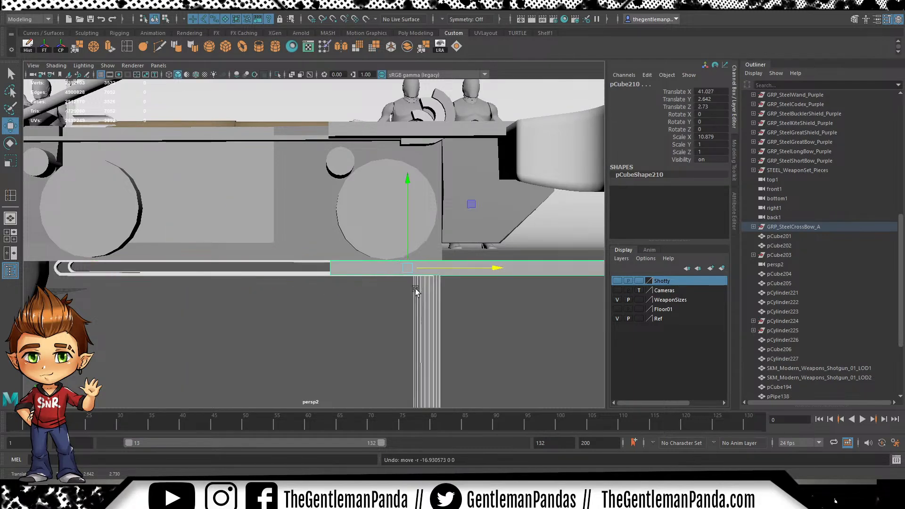
# Shorten the lower bar by moving its rear-end vertices forward, closer to the foregrip
pyautogui.keyDown('alt'); pyautogui.moveTo(395, 296); pyautogui.dragTo(346, 280); pyautogui.keyUp('alt')
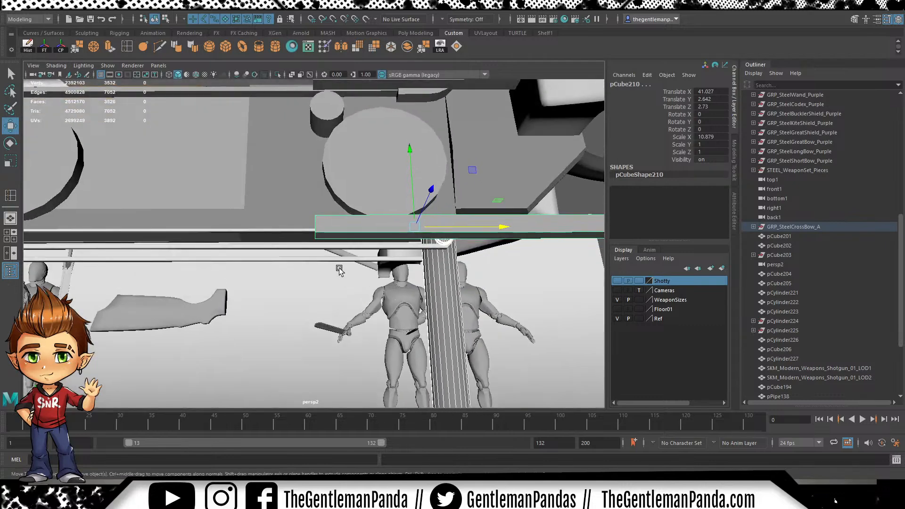
pyautogui.press('F9')
pyautogui.moveTo(329, 194); pyautogui.dragTo(304, 246)
pyautogui.moveTo(367, 227); pyautogui.dragTo(419, 227)
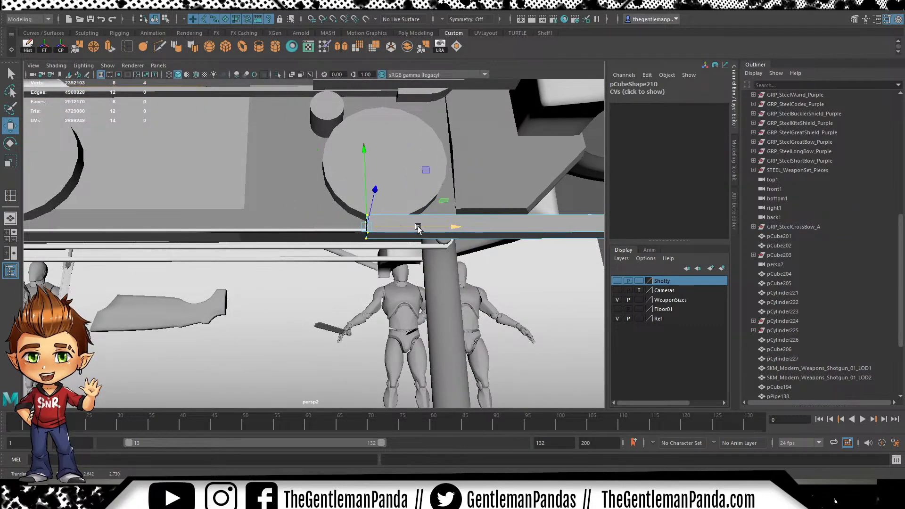
pyautogui.press('F8')
# Slide the foregrip and shortened bar to the rear end of the rail, with the bar at Translate X 13.931
pyautogui.click(457, 269)
pyautogui.keyDown('shift'); pyautogui.click(477, 226); pyautogui.keyUp('shift')
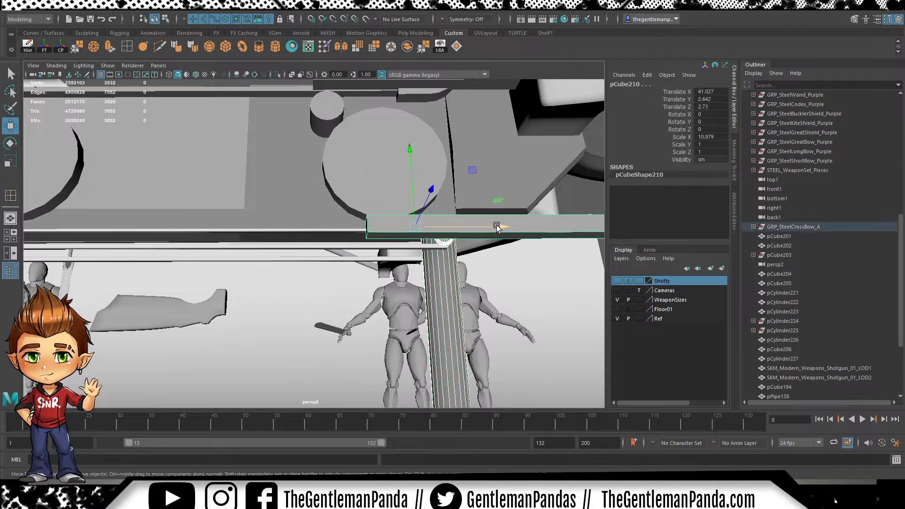
pyautogui.moveTo(497, 226); pyautogui.dragTo(189, 228)
pyautogui.keyDown('alt'); pyautogui.moveTo(189, 228); pyautogui.dragTo(447, 190, button='middle'); pyautogui.keyUp('alt')
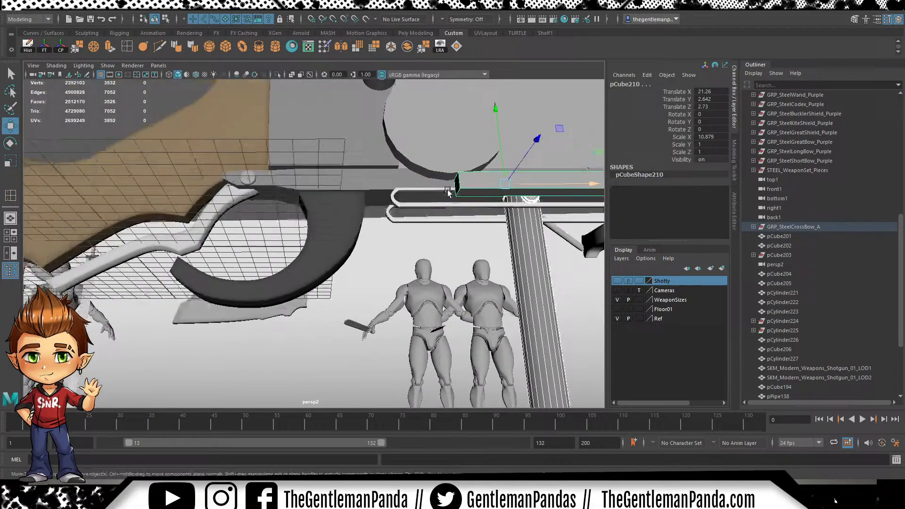
pyautogui.moveTo(573, 185); pyautogui.dragTo(405, 248)
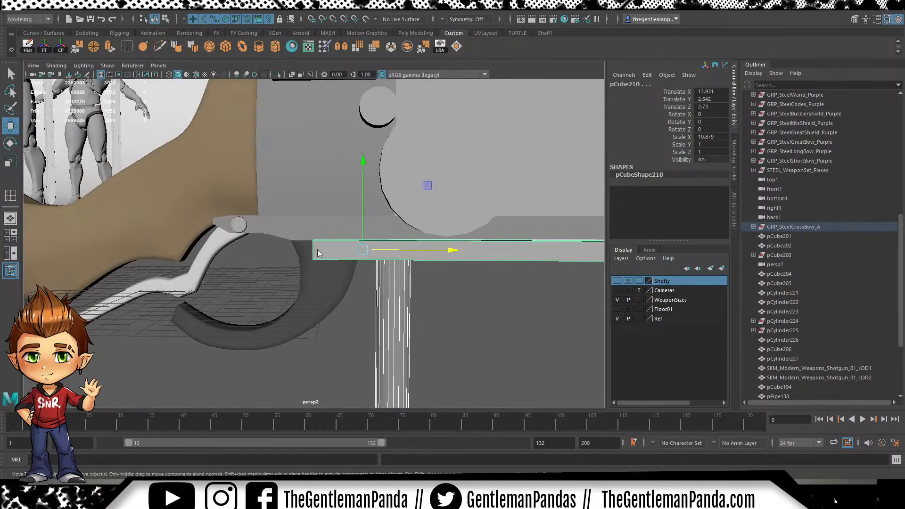
# Move the lower bar's rear-end vertices further forward toward the foregrip, and undo the extra move made with the foregrip selected
pyautogui.moveTo(325, 249); pyautogui.dragTo(299, 257, button='right')
pyautogui.moveTo(293, 285); pyautogui.dragTo(416, 246)
pyautogui.keyDown('alt'); pyautogui.moveTo(417, 247); pyautogui.dragTo(337, 261, button='middle'); pyautogui.keyUp('alt')
pyautogui.keyDown('alt'); pyautogui.moveTo(345, 261); pyautogui.dragTo(436, 241); pyautogui.keyUp('alt')
pyautogui.keyDown('shift'); pyautogui.click(287, 260); pyautogui.keyUp('shift')
pyautogui.hotkey('ctrl', 'z')
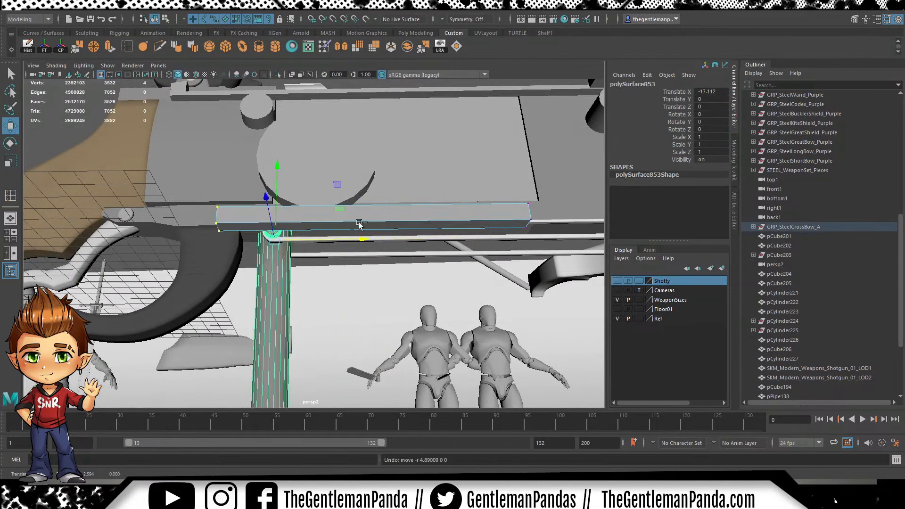
pyautogui.moveTo(310, 267); pyautogui.dragTo(329, 250, button='right')
# Select the lower bar and foregrip and slide them to the rail's front end, with the grip at Translate X 9.984
pyautogui.click(272, 259)
pyautogui.keyDown('shift'); pyautogui.click(318, 220); pyautogui.keyUp('shift')
pyautogui.keyDown('ctrl'); pyautogui.click(268, 265); pyautogui.keyUp('ctrl')
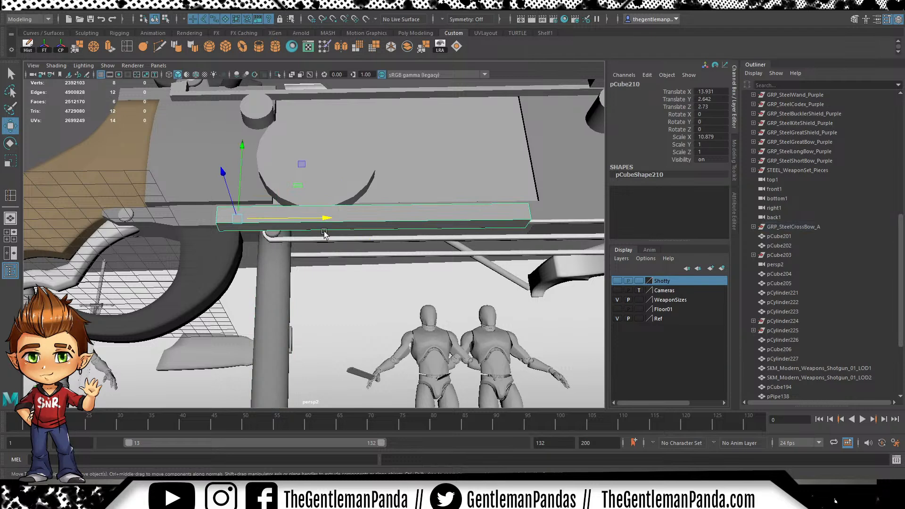
pyautogui.keyDown('shift'); pyautogui.click(281, 281); pyautogui.keyUp('shift')
pyautogui.moveTo(359, 241); pyautogui.dragTo(565, 244)
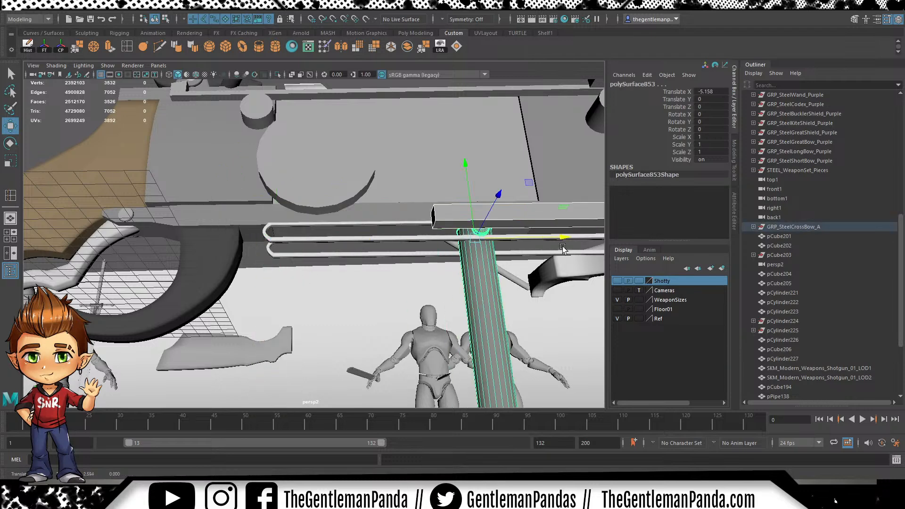
pyautogui.keyDown('alt'); pyautogui.moveTo(566, 244); pyautogui.dragTo(168, 259, button='middle'); pyautogui.keyUp('alt')
pyautogui.moveTo(108, 269); pyautogui.dragTo(365, 278)
pyautogui.keyDown('alt'); pyautogui.moveTo(401, 246); pyautogui.dragTo(400, 262); pyautogui.keyUp('alt')
pyautogui.keyDown('alt'); pyautogui.moveTo(401, 262); pyautogui.dragTo(433, 270, button='middle'); pyautogui.keyUp('alt')
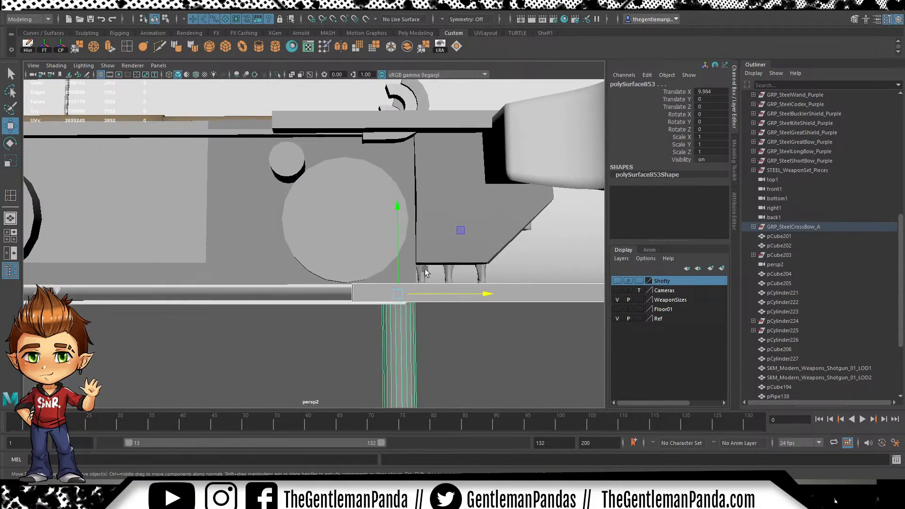
# Slide the foregrip and shortened bar back to the middle of the rail, with the grip at Translate X -7.036
pyautogui.keyDown('alt'); pyautogui.moveTo(434, 271); pyautogui.dragTo(362, 282, button='right'); pyautogui.keyUp('alt')
pyautogui.keyDown('alt'); pyautogui.moveTo(362, 282); pyautogui.dragTo(396, 278); pyautogui.keyUp('alt')
pyautogui.moveTo(454, 263); pyautogui.dragTo(337, 271)
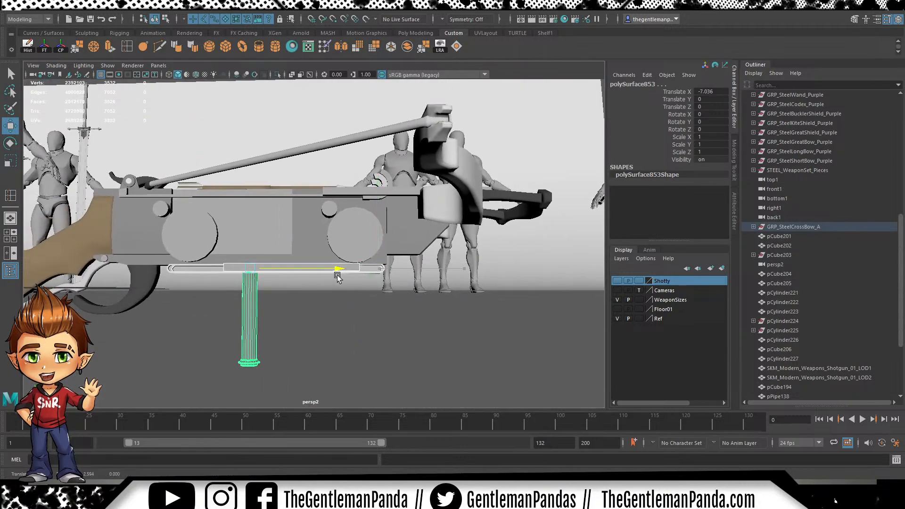
# Examine how the foregrip, shortened bar and lower rail line up beneath the two large discs
pyautogui.keyDown('alt'); pyautogui.moveTo(233, 289); pyautogui.dragTo(301, 288, button='right'); pyautogui.keyUp('alt')
pyautogui.keyDown('alt'); pyautogui.moveTo(302, 289); pyautogui.dragTo(400, 266, button='middle'); pyautogui.keyUp('alt')
pyautogui.keyDown('alt'); pyautogui.moveTo(400, 265); pyautogui.dragTo(417, 249); pyautogui.keyUp('alt')
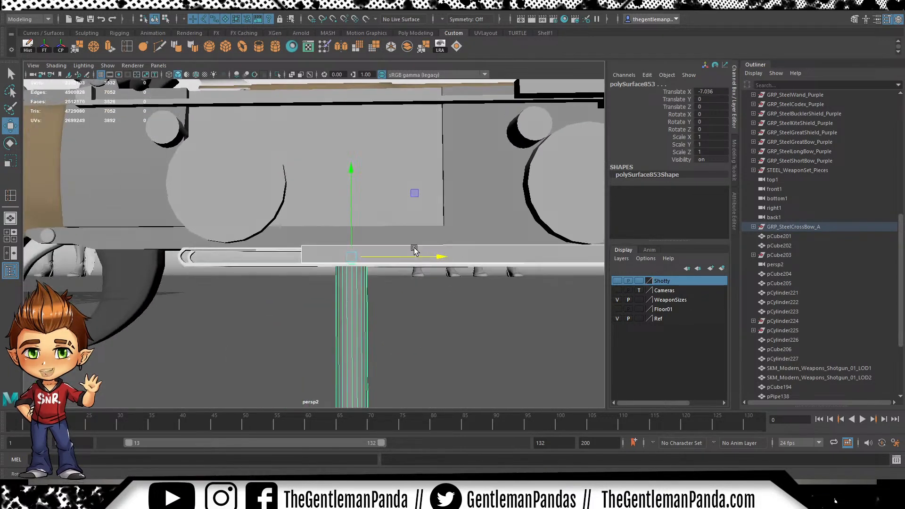
pyautogui.keyDown('alt'); pyautogui.moveTo(416, 250); pyautogui.dragTo(378, 241, button='right'); pyautogui.keyUp('alt')
pyautogui.moveTo(377, 241)
pyautogui.keyDown('alt'); pyautogui.mouseDown()
pyautogui.moveTo(374, 256)
pyautogui.moveTo(381, 246)
pyautogui.mouseUp(); pyautogui.keyUp('alt')
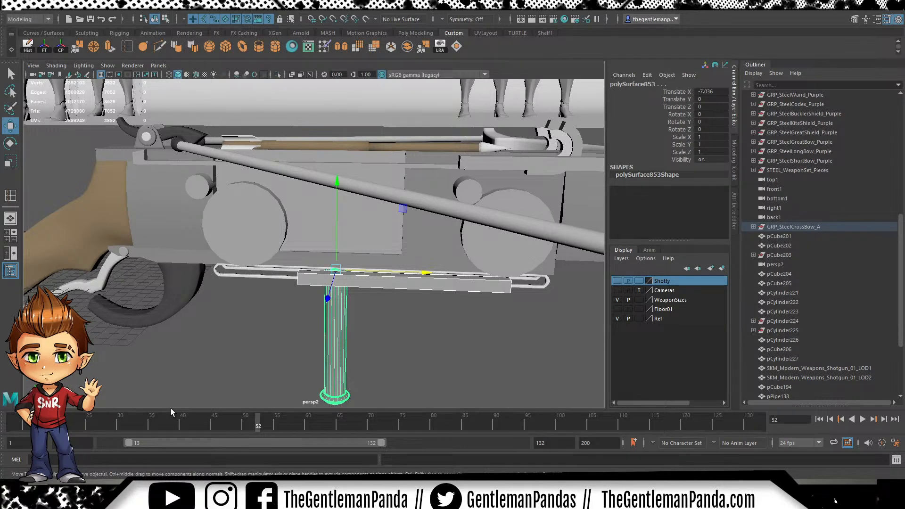
pyautogui.keyDown('alt'); pyautogui.moveTo(422, 239); pyautogui.dragTo(392, 267); pyautogui.keyUp('alt')
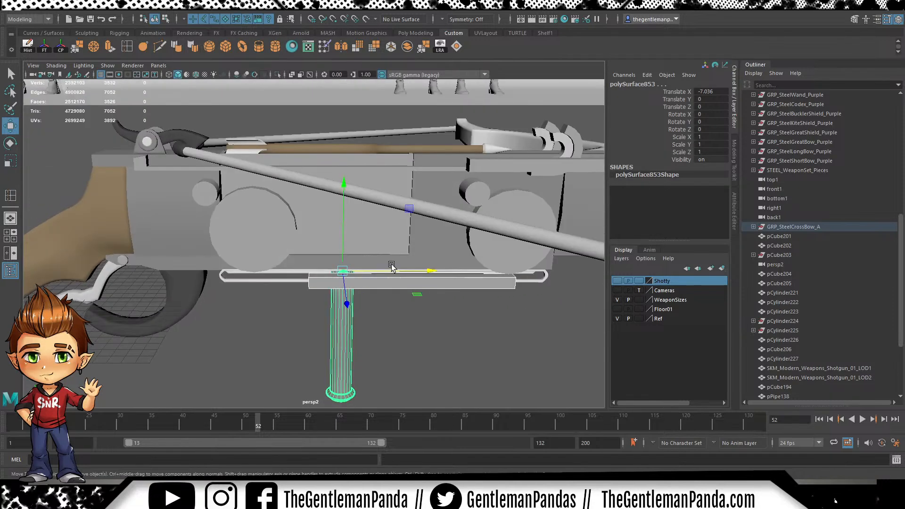
pyautogui.scroll(3, 399, 262)
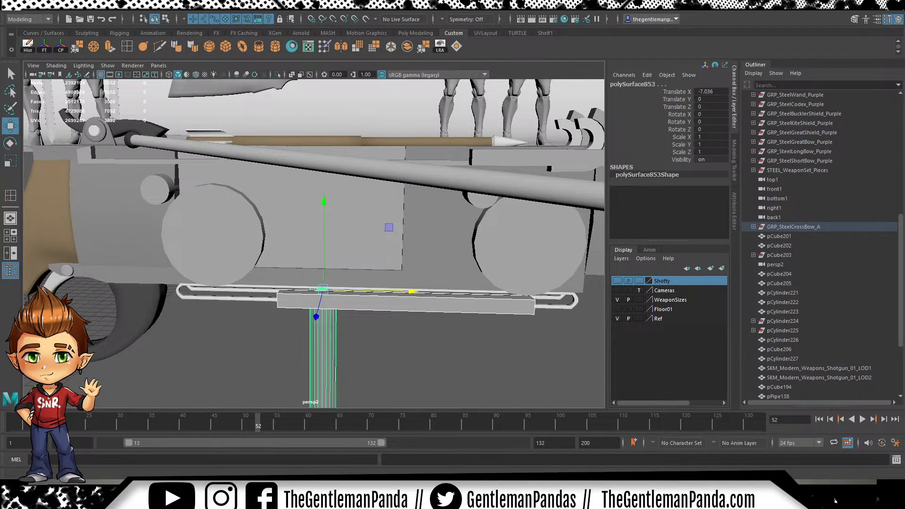
pyautogui.keyDown('alt'); pyautogui.moveTo(202, 234); pyautogui.dragTo(291, 233); pyautogui.keyUp('alt')
pyautogui.keyDown('alt'); pyautogui.moveTo(291, 233); pyautogui.dragTo(343, 251, button='right'); pyautogui.keyUp('alt')
pyautogui.keyDown('alt'); pyautogui.moveTo(361, 264); pyautogui.dragTo(299, 204, button='middle'); pyautogui.keyUp('alt')
pyautogui.keyDown('alt'); pyautogui.moveTo(269, 229); pyautogui.dragTo(332, 269, button='right'); pyautogui.keyUp('alt')
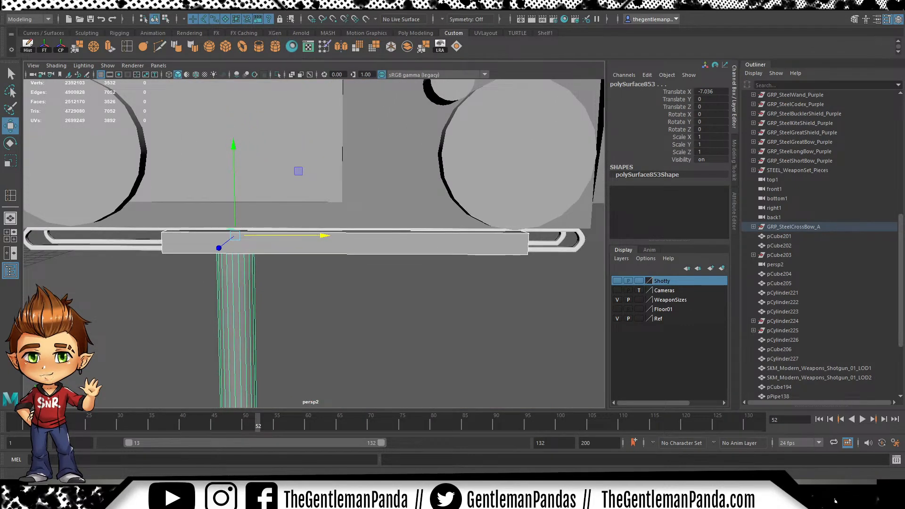
# Undo the last backward slide of the foregrip and shortened lower bar
pyautogui.keyDown('alt'); pyautogui.moveTo(391, 320); pyautogui.dragTo(333, 257, button='right'); pyautogui.keyUp('alt')
pyautogui.keyDown('alt'); pyautogui.moveTo(333, 256); pyautogui.dragTo(279, 259); pyautogui.keyUp('alt')
pyautogui.keyDown('alt'); pyautogui.moveTo(279, 258); pyautogui.dragTo(339, 299, button='middle'); pyautogui.keyUp('alt')
pyautogui.keyDown('alt'); pyautogui.moveTo(340, 299); pyautogui.dragTo(236, 302); pyautogui.keyUp('alt')
pyautogui.hotkey('ctrl', 'z')
pyautogui.hotkey('ctrl', 'z')
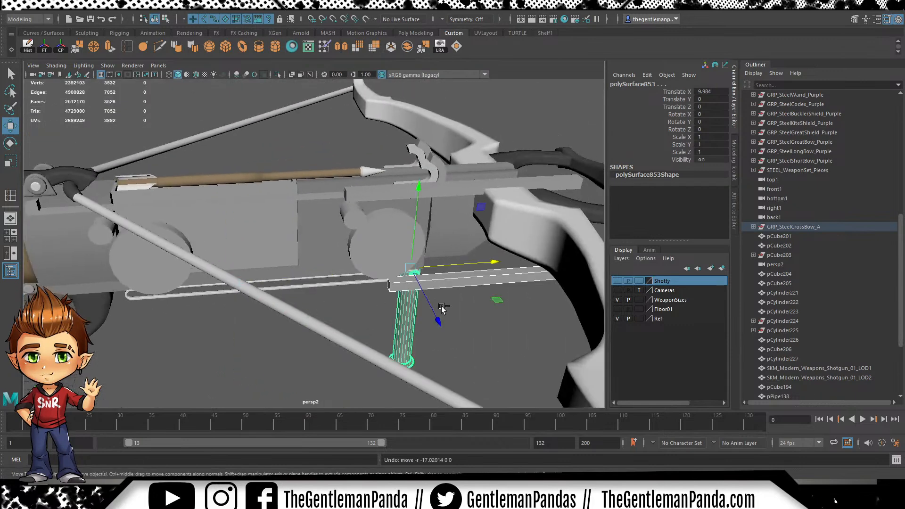
# Add the upper side bar and string hooks to the selection and slide everything backward, with the hooks at Translate X 2.892
pyautogui.keyDown('alt'); pyautogui.moveTo(455, 290); pyautogui.dragTo(417, 306, button='middle'); pyautogui.keyUp('alt')
pyautogui.keyDown('alt'); pyautogui.moveTo(417, 306); pyautogui.dragTo(380, 298, button='right'); pyautogui.keyUp('alt')
pyautogui.keyDown('alt'); pyautogui.moveTo(319, 297); pyautogui.dragTo(418, 295, button='right'); pyautogui.keyUp('alt')
pyautogui.keyDown('alt'); pyautogui.moveTo(419, 295); pyautogui.dragTo(408, 312, button='middle'); pyautogui.keyUp('alt')
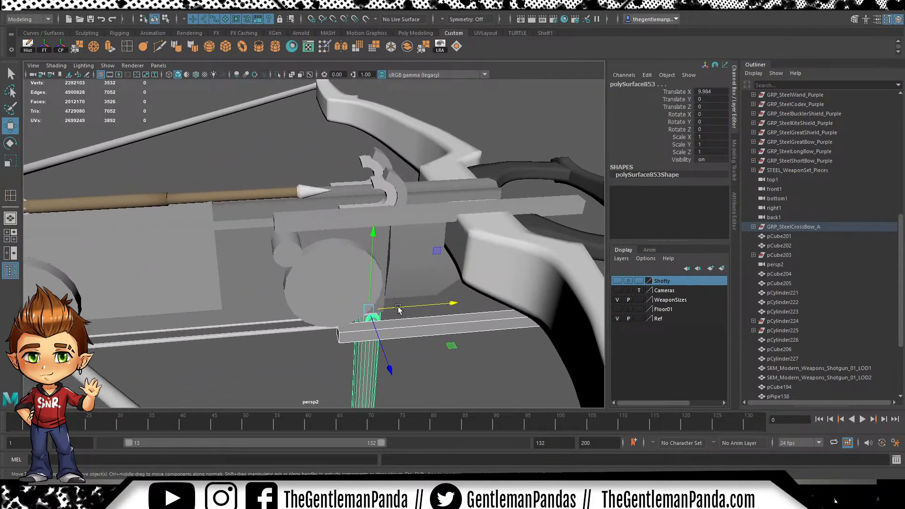
pyautogui.click(393, 221)
pyautogui.click(389, 199)
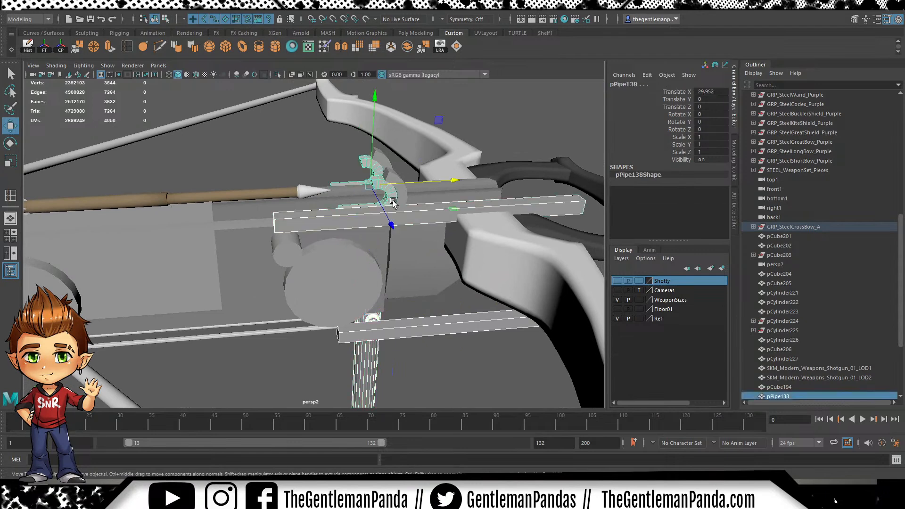
pyautogui.moveTo(455, 182); pyautogui.dragTo(361, 185)
pyautogui.keyDown('alt'); pyautogui.moveTo(352, 202); pyautogui.dragTo(425, 220, button='middle'); pyautogui.keyUp('alt')
pyautogui.moveTo(442, 204); pyautogui.dragTo(331, 208)
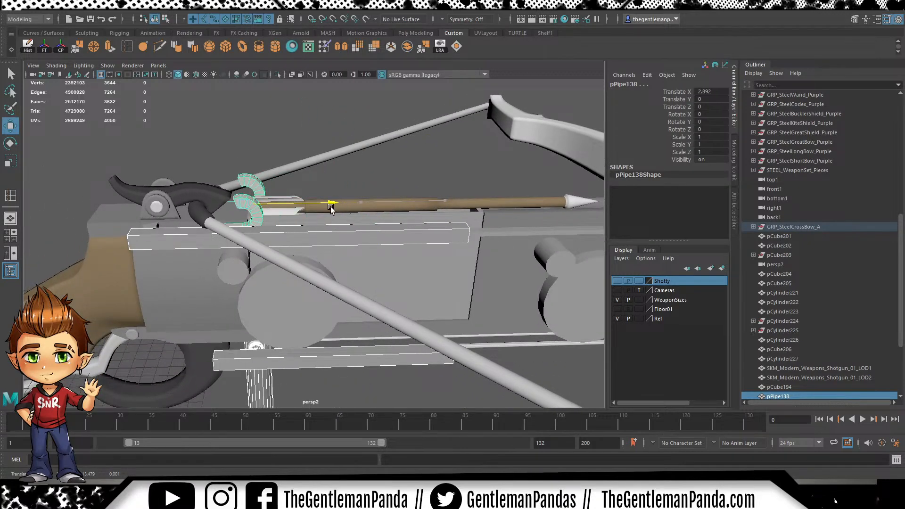
# Select only the upper side bar and string hooks and slide them backward, with the bar at Translate X 10.96
pyautogui.keyDown('alt'); pyautogui.moveTo(330, 217); pyautogui.dragTo(329, 236); pyautogui.keyUp('alt')
pyautogui.keyDown('alt'); pyautogui.moveTo(278, 257); pyautogui.dragTo(308, 259, button='middle'); pyautogui.keyUp('alt')
pyautogui.scroll(3, 297, 252)
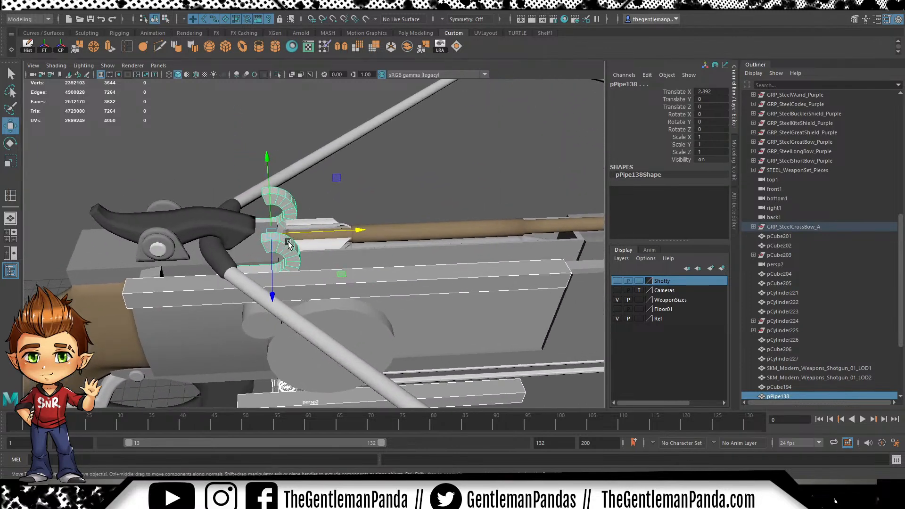
pyautogui.click(304, 275)
pyautogui.moveTo(333, 283); pyautogui.dragTo(262, 286)
pyautogui.scroll(-3, 283, 301)
pyautogui.keyDown('alt'); pyautogui.moveTo(295, 302); pyautogui.dragTo(398, 296); pyautogui.keyUp('alt')
pyautogui.keyDown('alt'); pyautogui.moveTo(399, 296); pyautogui.dragTo(272, 274, button='middle'); pyautogui.keyUp('alt')
pyautogui.keyDown('alt'); pyautogui.moveTo(272, 274); pyautogui.dragTo(329, 275); pyautogui.keyUp('alt')
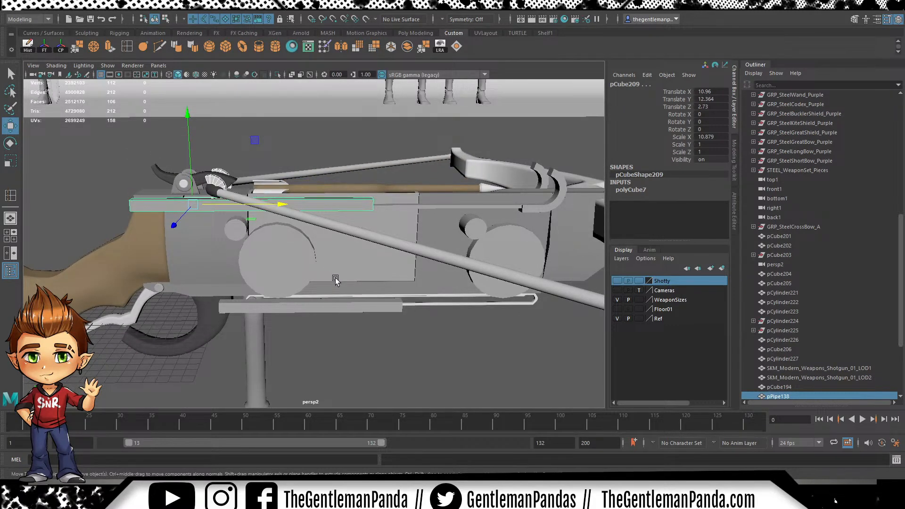
pyautogui.keyDown('alt'); pyautogui.moveTo(339, 282); pyautogui.dragTo(344, 302); pyautogui.keyUp('alt')
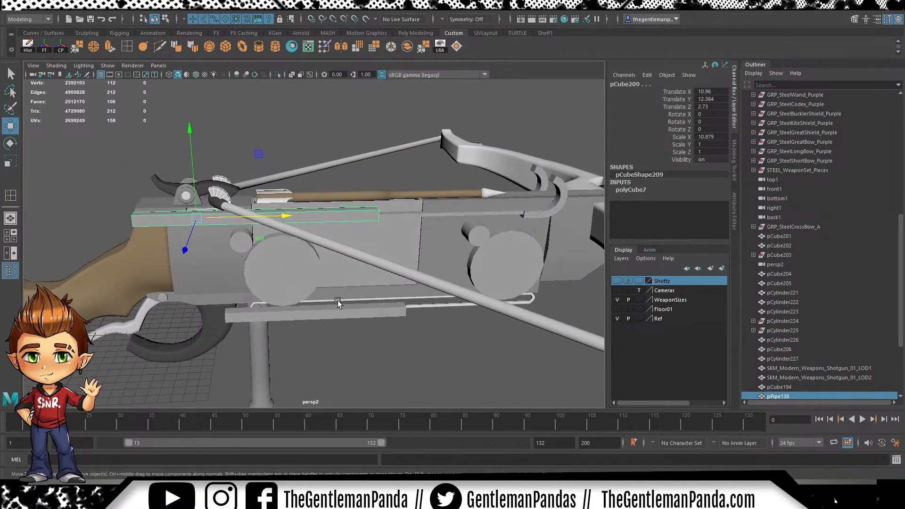
# Add the lower bar and foregrip to the selection and slide the whole assembly forward, with the grip at Translate X 10.048
pyautogui.click(298, 314)
pyautogui.click(267, 336)
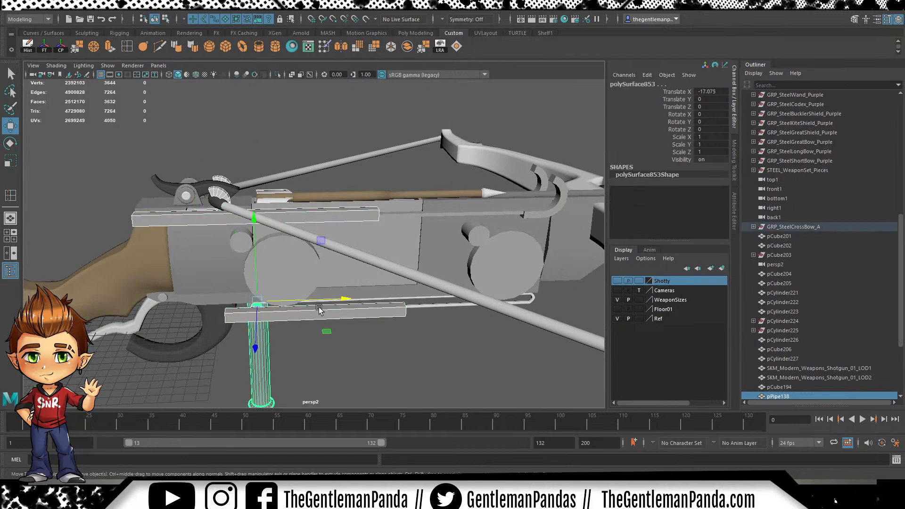
pyautogui.moveTo(336, 302); pyautogui.dragTo(359, 290)
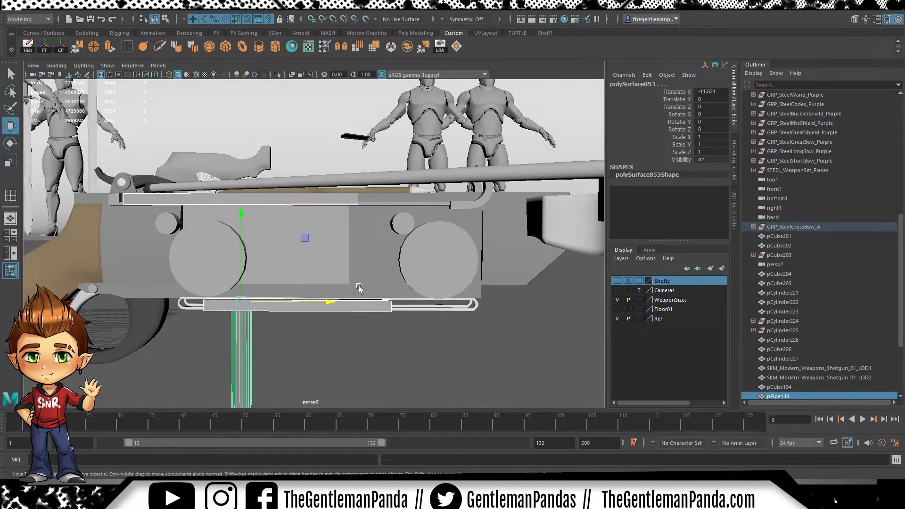
pyautogui.keyDown('alt'); pyautogui.moveTo(359, 285); pyautogui.dragTo(358, 277); pyautogui.keyUp('alt')
pyautogui.moveTo(337, 317); pyautogui.dragTo(554, 325)
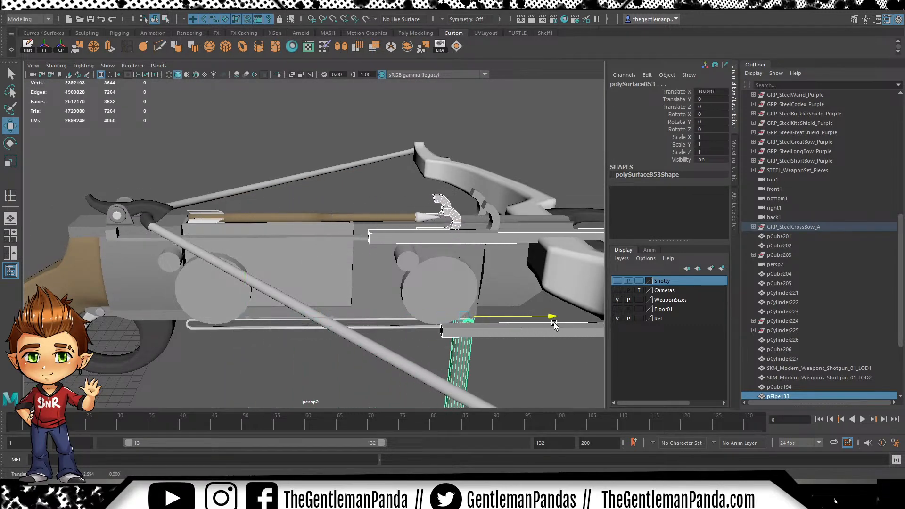
# Slide the whole cocking assembly back to the rail's rear end, with the foregrip at Translate X -17.148
pyautogui.keyDown('alt'); pyautogui.moveTo(524, 309); pyautogui.dragTo(434, 308, button='middle'); pyautogui.keyUp('alt')
pyautogui.moveTo(466, 315); pyautogui.dragTo(199, 347)
pyautogui.keyDown('alt'); pyautogui.moveTo(197, 347); pyautogui.dragTo(259, 329, button='middle'); pyautogui.keyUp('alt')
pyautogui.keyDown('alt'); pyautogui.moveTo(259, 329); pyautogui.dragTo(242, 325, button='right'); pyautogui.keyUp('alt')
pyautogui.keyDown('alt'); pyautogui.moveTo(242, 325); pyautogui.dragTo(313, 307, button='middle'); pyautogui.keyUp('alt')
pyautogui.keyDown('alt'); pyautogui.moveTo(313, 307); pyautogui.dragTo(290, 319); pyautogui.keyUp('alt')
pyautogui.scroll(4, 291, 320)
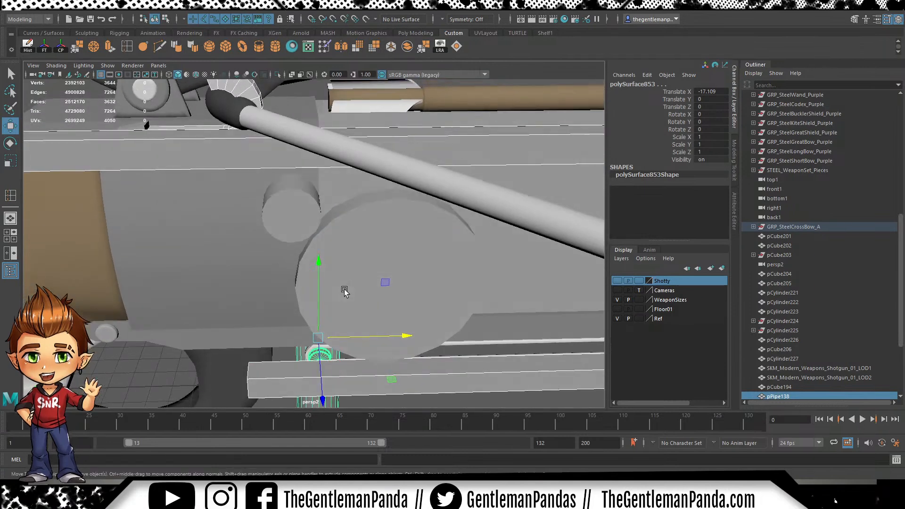
pyautogui.moveTo(402, 338); pyautogui.dragTo(408, 340)
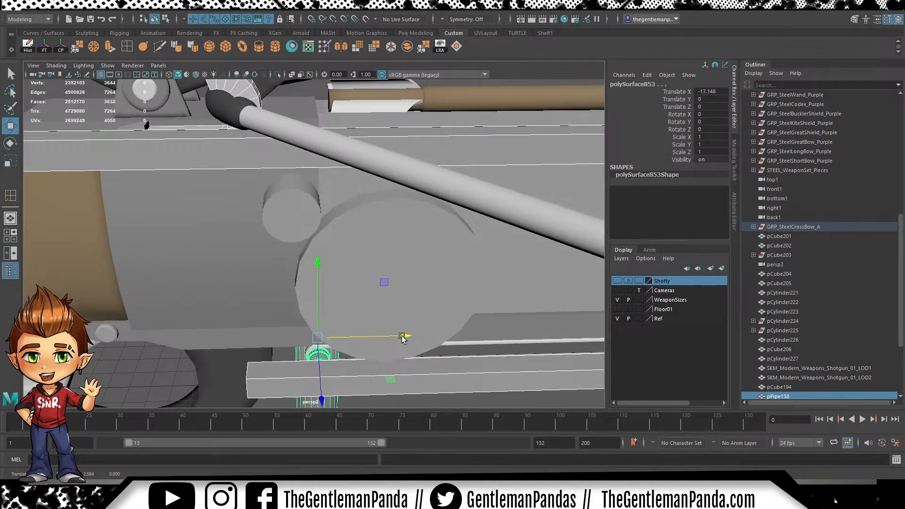
# Select only the lower bar and foregrip and slide them forward along the rail to grip Translate X -11.877
pyautogui.scroll(-4, 334, 296)
pyautogui.keyDown('alt'); pyautogui.moveTo(334, 295); pyautogui.dragTo(354, 295); pyautogui.keyUp('alt')
pyautogui.keyDown('alt'); pyautogui.moveTo(341, 289); pyautogui.dragTo(333, 300, button='middle'); pyautogui.keyUp('alt')
pyautogui.moveTo(334, 301)
pyautogui.keyDown('alt'); pyautogui.mouseDown()
pyautogui.moveTo(359, 286)
pyautogui.moveTo(390, 289)
pyautogui.moveTo(349, 293)
pyautogui.mouseUp(); pyautogui.keyUp('alt')
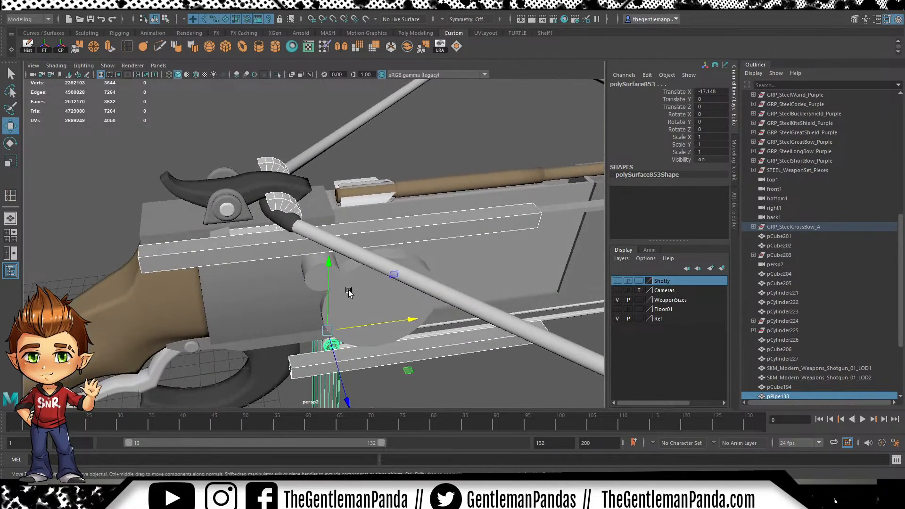
pyautogui.keyDown('alt'); pyautogui.moveTo(357, 289); pyautogui.dragTo(335, 266); pyautogui.keyUp('alt')
pyautogui.click(427, 274)
pyautogui.click(336, 278)
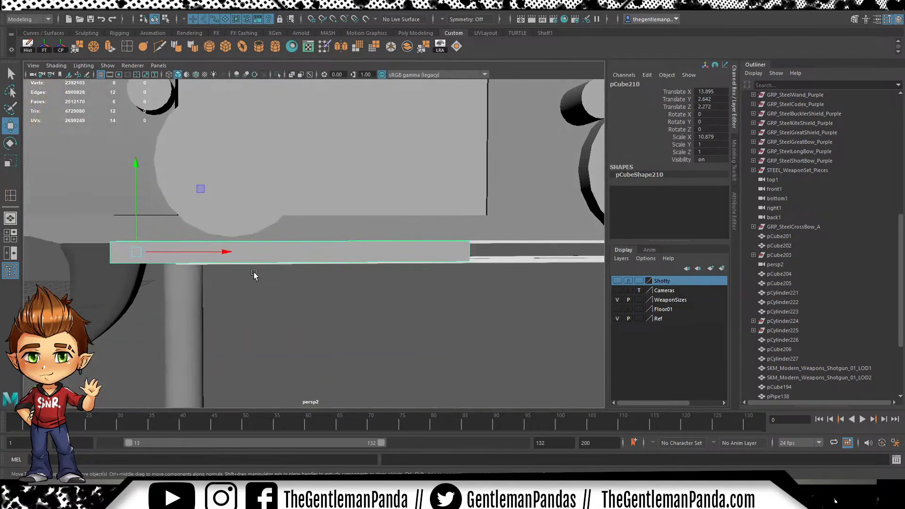
pyautogui.click(193, 286)
pyautogui.moveTo(258, 253); pyautogui.dragTo(359, 254)
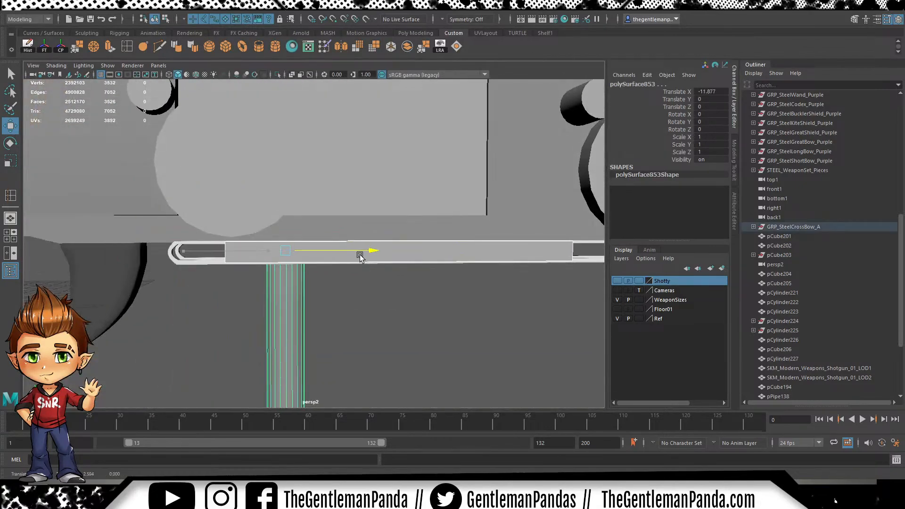
# Try sliding the foregrip and lower bar further forward along the rail, and undo the moves
pyautogui.keyDown('alt'); pyautogui.moveTo(359, 254); pyautogui.dragTo(327, 250, button='right'); pyautogui.keyUp('alt')
pyautogui.keyDown('alt'); pyautogui.moveTo(326, 249); pyautogui.dragTo(311, 258, button='middle'); pyautogui.keyUp('alt')
pyautogui.hotkey('ctrl', 'z')
pyautogui.keyDown('alt'); pyautogui.moveTo(269, 278); pyautogui.dragTo(347, 276, button='middle'); pyautogui.keyUp('alt')
pyautogui.moveTo(381, 261); pyautogui.dragTo(414, 253)
pyautogui.hotkey('ctrl', 'z')
pyautogui.keyDown('alt'); pyautogui.moveTo(414, 253); pyautogui.dragTo(299, 263, button='middle'); pyautogui.keyUp('alt')
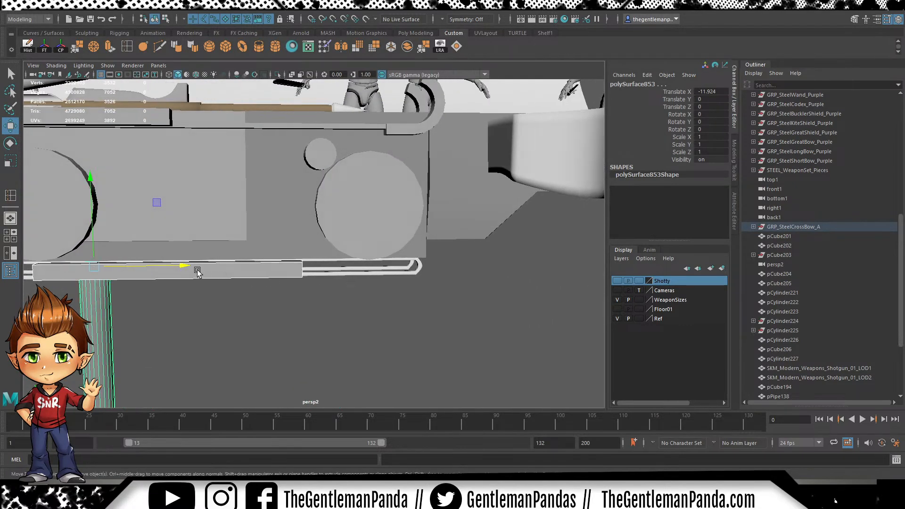
pyautogui.moveTo(186, 268); pyautogui.dragTo(485, 264)
pyautogui.keyDown('alt'); pyautogui.moveTo(485, 264); pyautogui.dragTo(303, 268); pyautogui.keyUp('alt')
pyautogui.hotkey('ctrl', 'z')
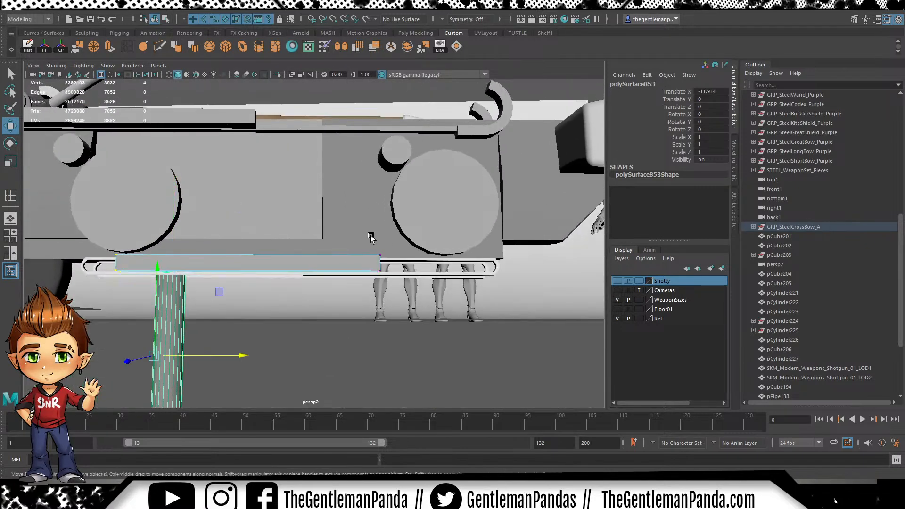
# Lengthen the lower bar by moving its front-end vertices forward toward the rail's front end, and return to object selection
pyautogui.moveTo(364, 278); pyautogui.dragTo(408, 244)
pyautogui.keyDown('alt'); pyautogui.moveTo(452, 267); pyautogui.dragTo(397, 269, button='middle'); pyautogui.keyUp('alt')
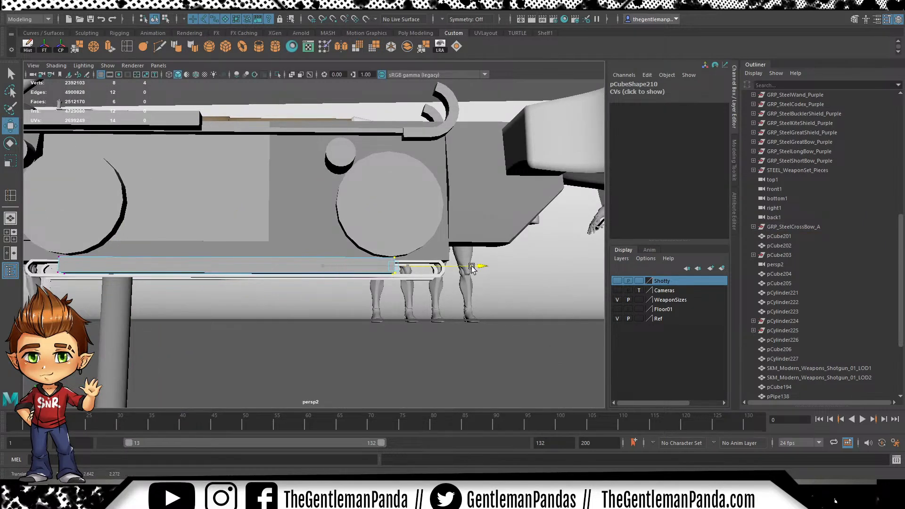
pyautogui.keyDown('alt'); pyautogui.moveTo(387, 269); pyautogui.dragTo(243, 253); pyautogui.keyUp('alt')
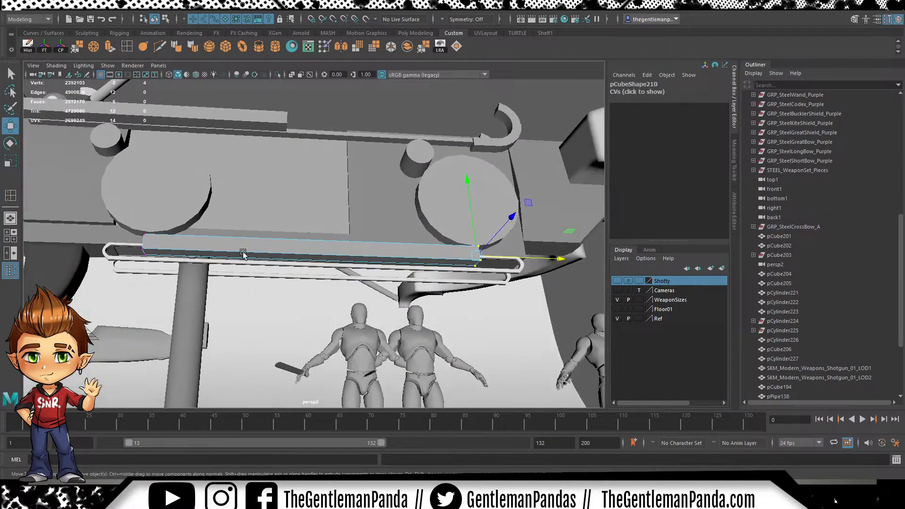
pyautogui.press('F8')
# Select the lengthened bar and foregrip, slide them forward along the rail and back toward its rear, with the grip at Translate X -16.882
pyautogui.click(264, 227)
pyautogui.click(193, 285)
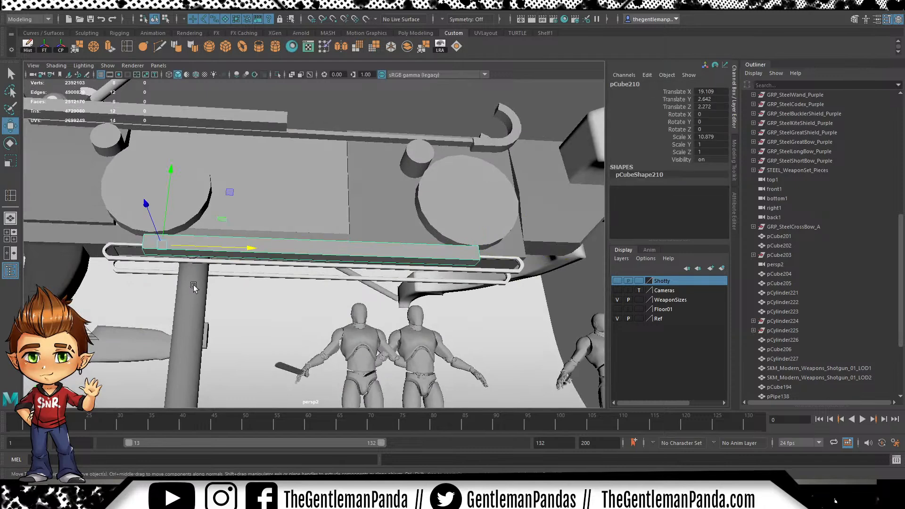
pyautogui.moveTo(265, 265); pyautogui.dragTo(543, 276)
pyautogui.keyDown('alt'); pyautogui.moveTo(543, 276); pyautogui.dragTo(416, 264, button='middle'); pyautogui.keyUp('alt')
pyautogui.moveTo(416, 264); pyautogui.dragTo(323, 269)
pyautogui.keyDown('alt'); pyautogui.moveTo(226, 270); pyautogui.dragTo(215, 233); pyautogui.keyUp('alt')
pyautogui.keyDown('alt'); pyautogui.moveTo(202, 243); pyautogui.dragTo(474, 245, button='middle'); pyautogui.keyUp('alt')
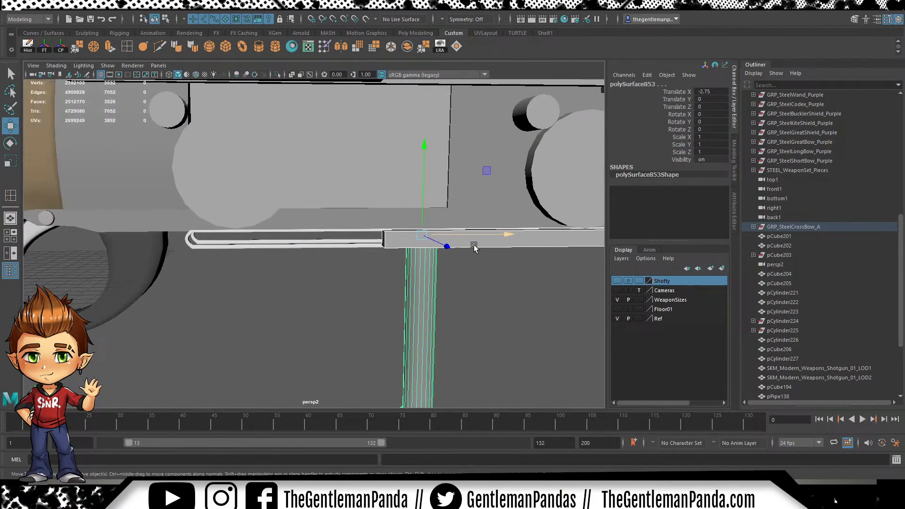
pyautogui.moveTo(496, 237); pyautogui.dragTo(308, 264)
pyautogui.press('w')
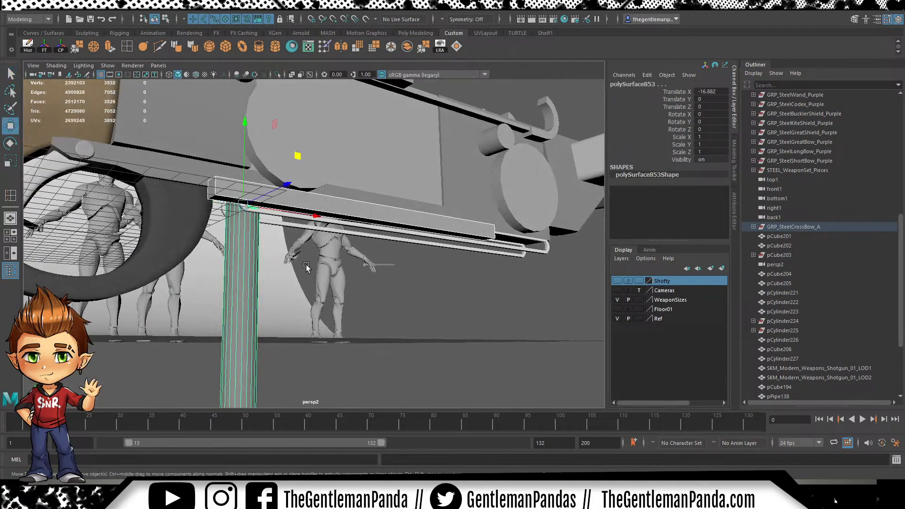
# Nudge the foregrip and lower bar against the slot's rear end, with the grip at Translate X -17.171
pyautogui.keyDown('alt'); pyautogui.moveTo(309, 264); pyautogui.dragTo(328, 259, button='right'); pyautogui.keyUp('alt')
pyautogui.keyDown('alt'); pyautogui.moveTo(328, 259); pyautogui.dragTo(265, 231); pyautogui.keyUp('alt')
pyautogui.keyDown('alt'); pyautogui.moveTo(264, 230); pyautogui.dragTo(313, 262, button='right'); pyautogui.keyUp('alt')
pyautogui.keyDown('alt'); pyautogui.moveTo(261, 239); pyautogui.dragTo(338, 250, button='middle'); pyautogui.keyUp('alt')
pyautogui.keyDown('alt'); pyautogui.moveTo(338, 249); pyautogui.dragTo(354, 217); pyautogui.keyUp('alt')
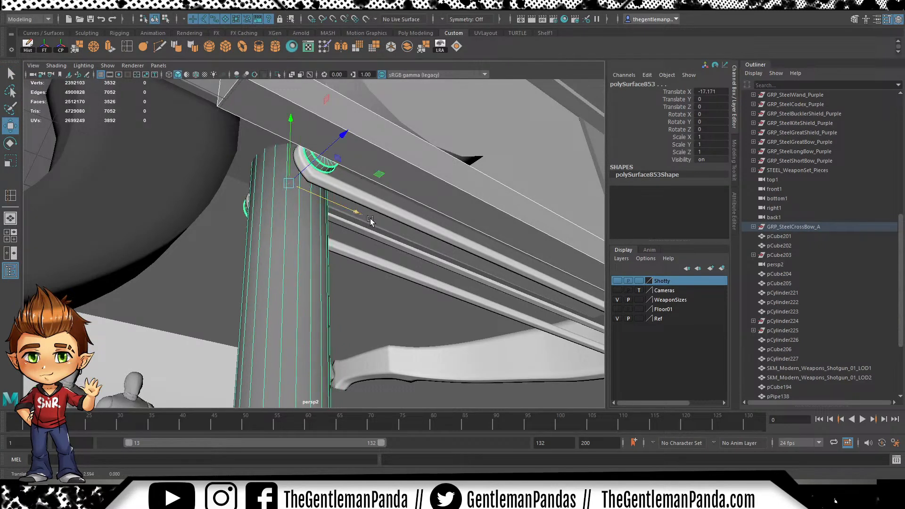
# Select alternating rim faces all around the large rear disc
pyautogui.keyDown('alt'); pyautogui.moveTo(487, 203); pyautogui.dragTo(315, 248); pyautogui.keyUp('alt')
pyautogui.click(368, 276)
pyautogui.click(303, 249)
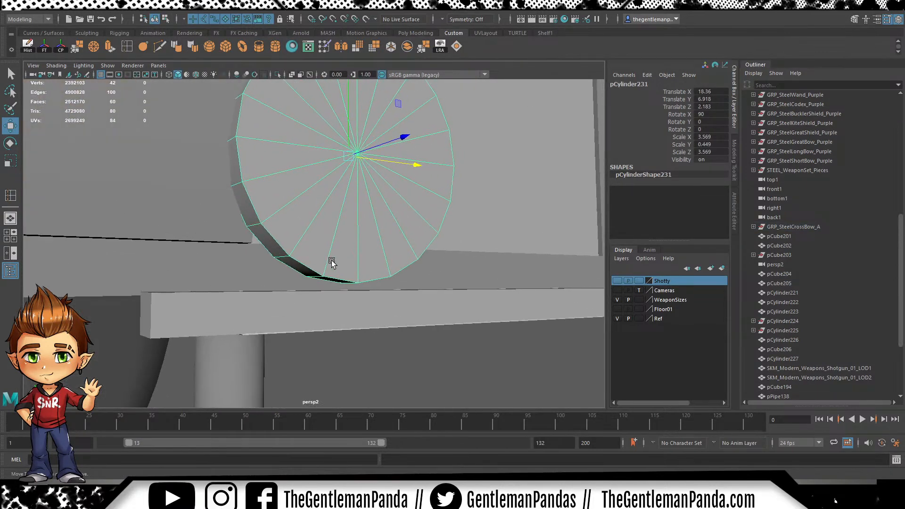
pyautogui.moveTo(326, 258); pyautogui.dragTo(333, 279, button='right')
pyautogui.click(332, 279)
pyautogui.keyDown('alt'); pyautogui.moveTo(333, 280); pyautogui.dragTo(346, 240); pyautogui.keyUp('alt')
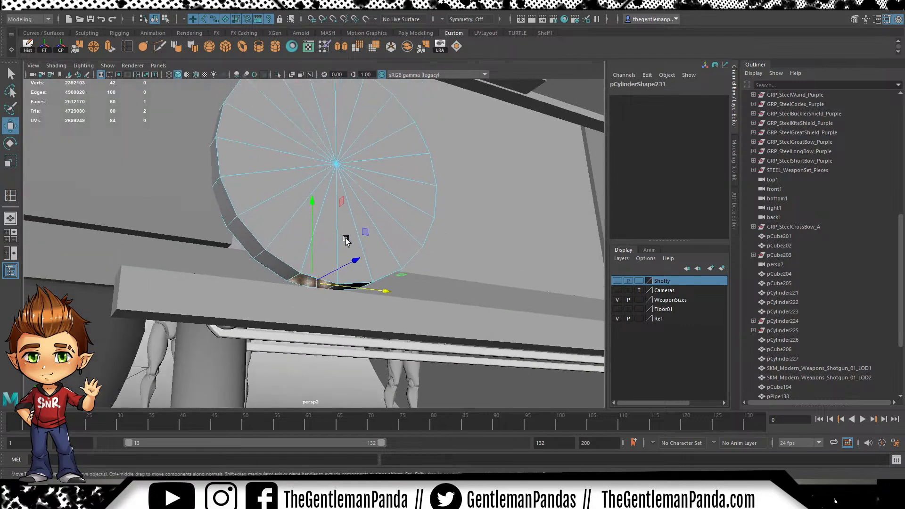
pyautogui.keyDown('shift'); pyautogui.click(215, 168); pyautogui.keyUp('shift')
pyautogui.keyDown('alt'); pyautogui.moveTo(216, 168); pyautogui.dragTo(270, 204); pyautogui.keyUp('alt')
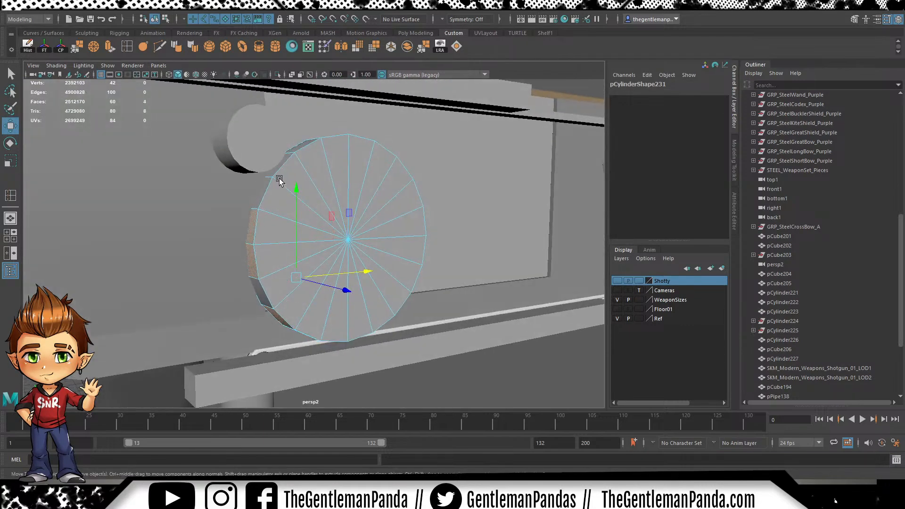
pyautogui.keyDown('alt'); pyautogui.moveTo(303, 152); pyautogui.dragTo(306, 195); pyautogui.keyUp('alt')
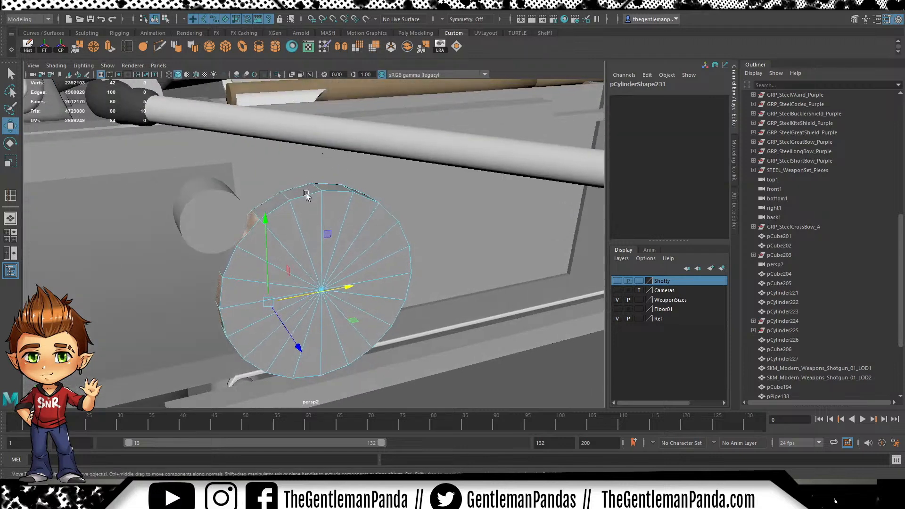
pyautogui.keyDown('alt'); pyautogui.moveTo(366, 213); pyautogui.dragTo(248, 208); pyautogui.keyUp('alt')
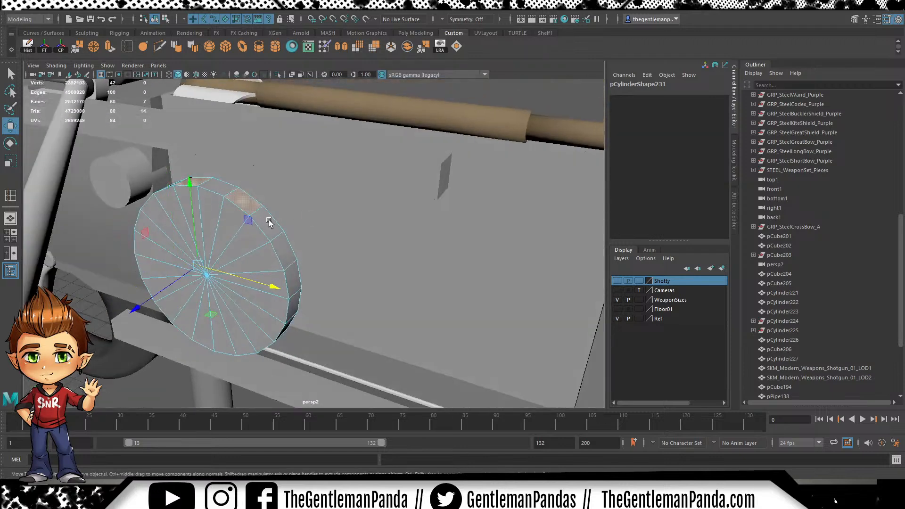
pyautogui.keyDown('alt'); pyautogui.moveTo(312, 287); pyautogui.dragTo(290, 193); pyautogui.keyUp('alt')
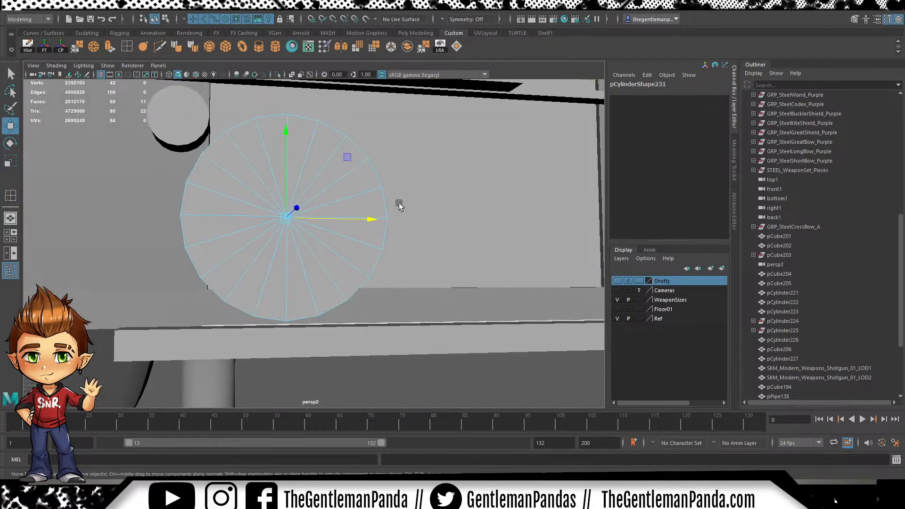
# Try extruding the rear disc's selected rim faces, and undo the extrusion and the face selection
pyautogui.hotkey('ctrl', 'e')
pyautogui.keyDown('alt'); pyautogui.moveTo(437, 167); pyautogui.dragTo(326, 191); pyautogui.keyUp('alt')
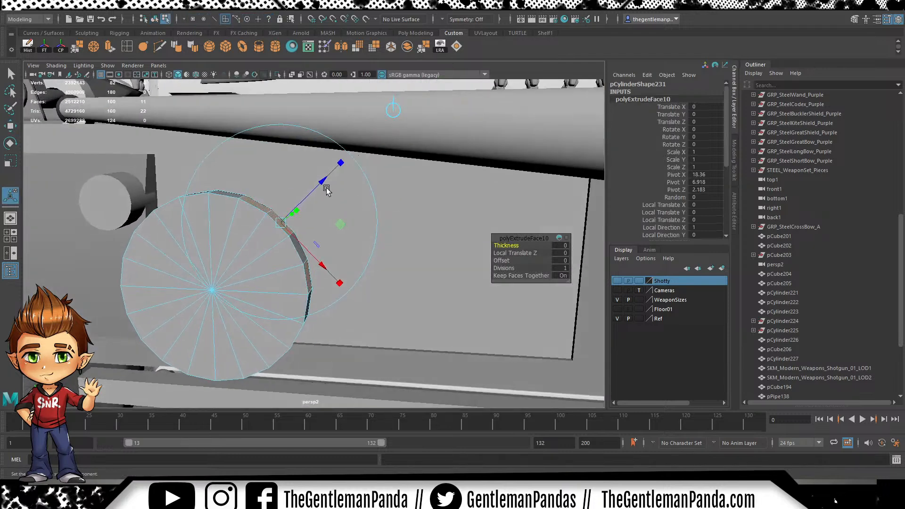
pyautogui.hotkey('ctrl', 'z')
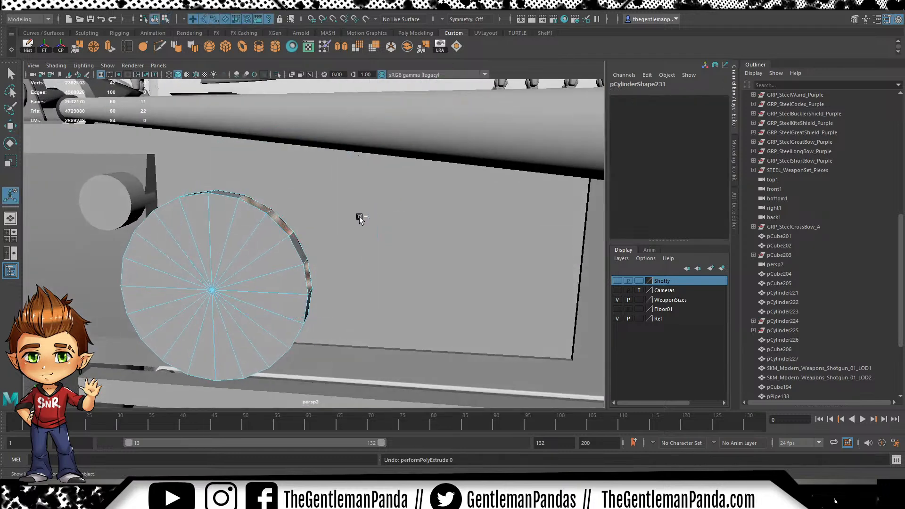
pyautogui.hotkey('ctrl', 'z')
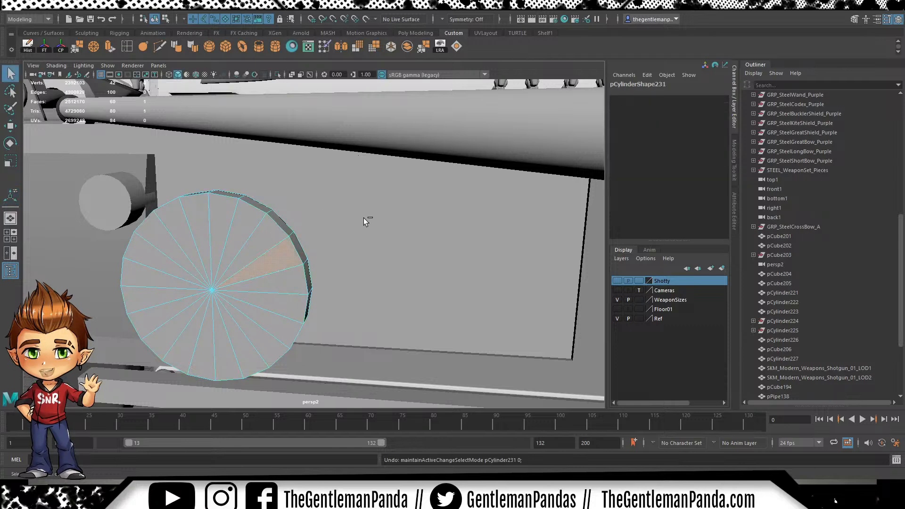
pyautogui.hotkey('ctrl', 'z')
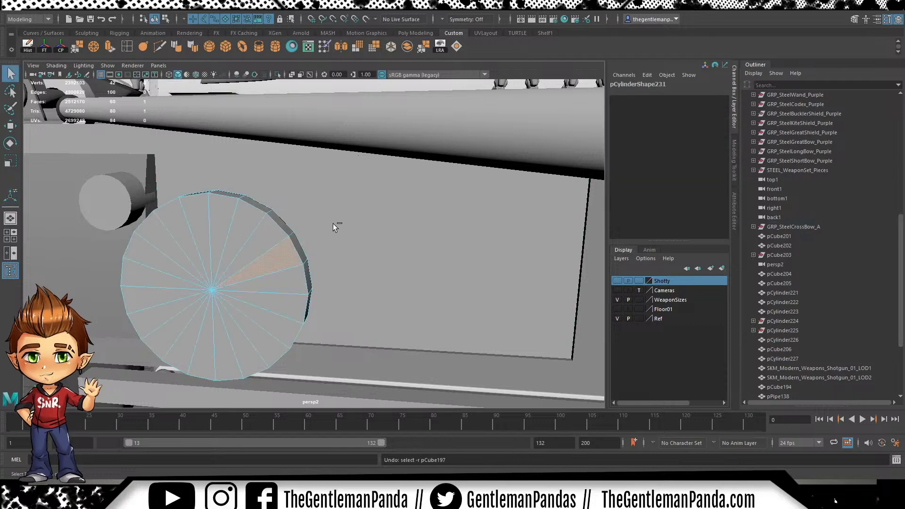
# Return the rear disc to object selection and move it sideways out from the crossbow body to Translate Z 7.507
pyautogui.press('F8')
pyautogui.scroll(-6, 336, 214)
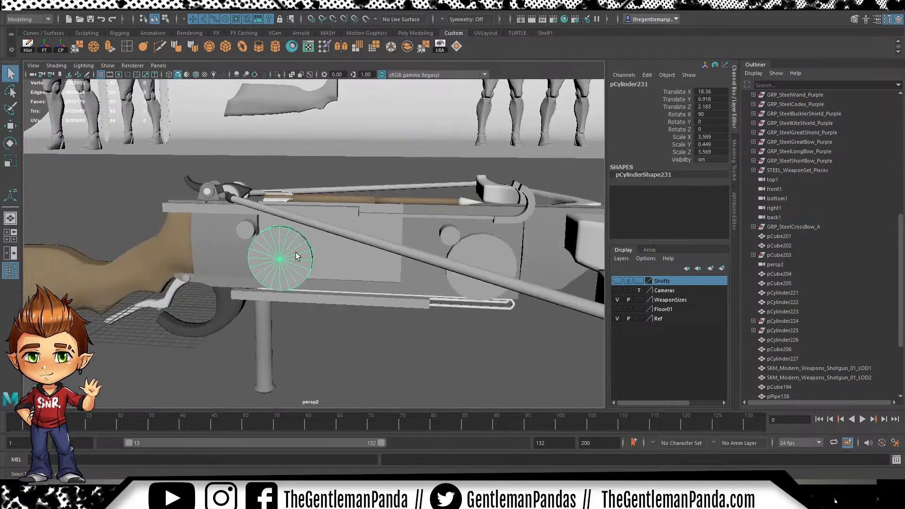
pyautogui.keyDown('alt'); pyautogui.moveTo(296, 253); pyautogui.dragTo(396, 303); pyautogui.keyUp('alt')
pyautogui.click(396, 302)
pyautogui.click(338, 277)
pyautogui.keyDown('alt'); pyautogui.moveTo(341, 278); pyautogui.dragTo(432, 324); pyautogui.keyUp('alt')
pyautogui.keyDown('alt'); pyautogui.moveTo(432, 324); pyautogui.dragTo(381, 310, button='middle'); pyautogui.keyUp('alt')
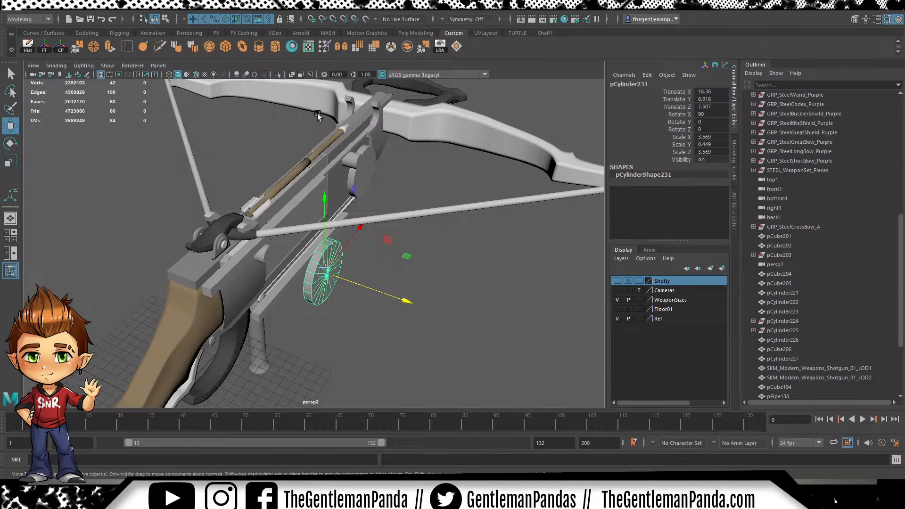
# Create a polygon cylinder, set its Rotate X to 90 and place it on the outer face of the large rear disc
pyautogui.click(275, 47)
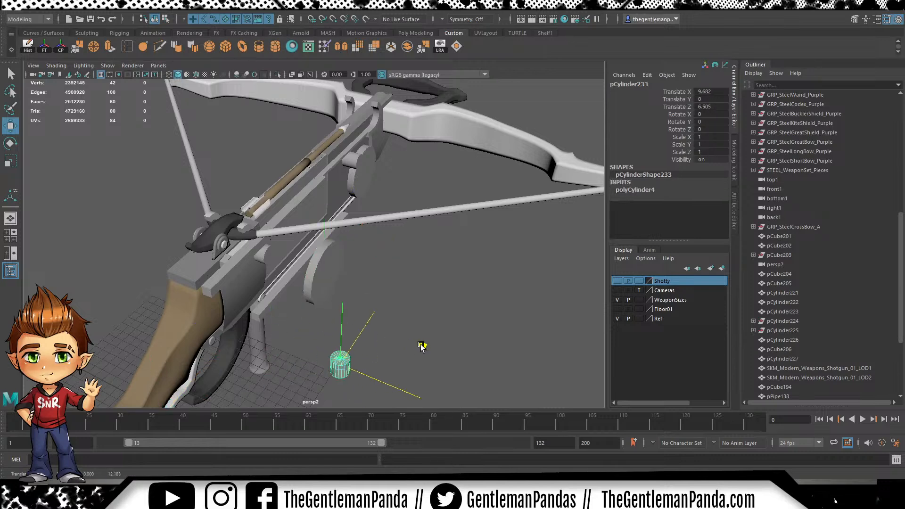
pyautogui.press('e')
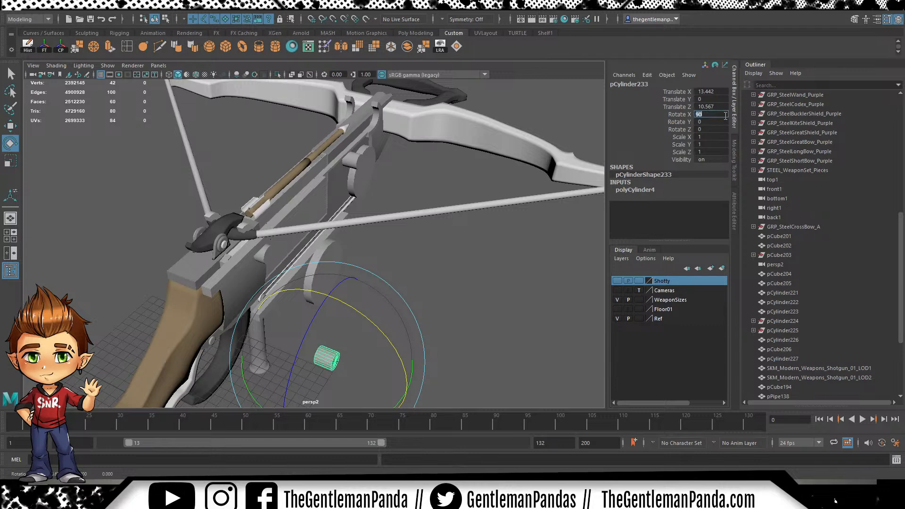
pyautogui.scroll(3, 471, 257)
pyautogui.keyDown('alt'); pyautogui.moveTo(439, 258); pyautogui.dragTo(401, 195, button='middle'); pyautogui.keyUp('alt')
pyautogui.press('w')
pyautogui.keyDown('alt'); pyautogui.moveTo(349, 281); pyautogui.dragTo(282, 263); pyautogui.keyUp('alt')
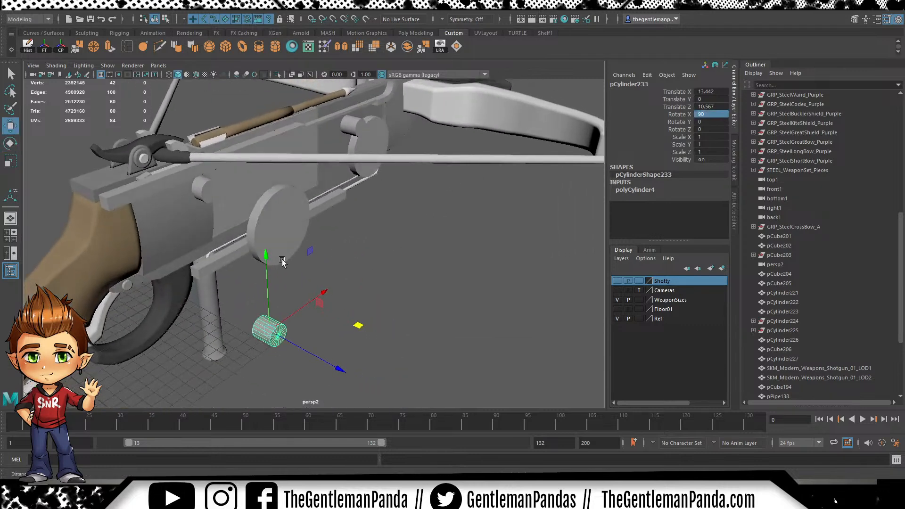
pyautogui.scroll(2, 284, 271)
pyautogui.moveTo(263, 348); pyautogui.dragTo(269, 265)
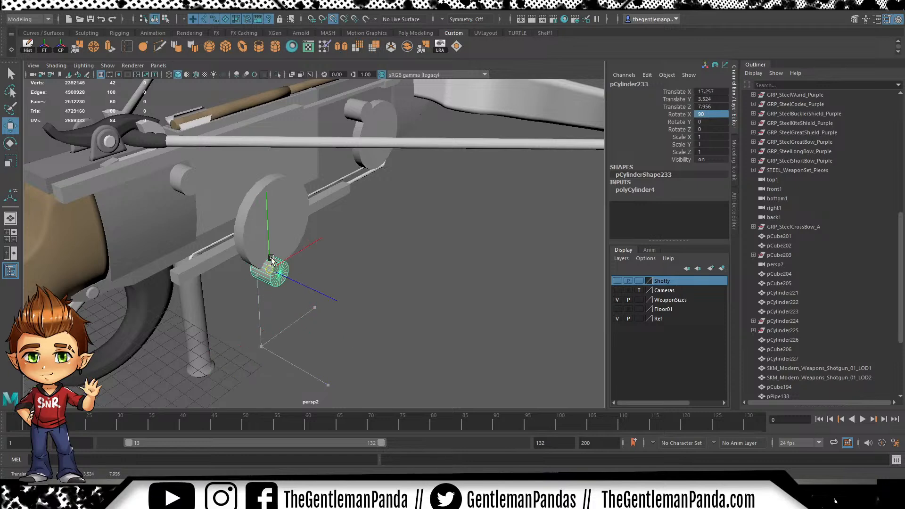
# Select alternating rim faces all around the small new cylinder
pyautogui.press('f')
pyautogui.keyDown('alt'); pyautogui.moveTo(394, 255); pyautogui.dragTo(338, 226); pyautogui.keyUp('alt')
pyautogui.scroll(-3, 331, 222)
pyautogui.scroll(3, 391, 242)
pyautogui.press('F11')
pyautogui.click(329, 211)
pyautogui.keyDown('shift'); pyautogui.click(348, 227); pyautogui.keyUp('shift')
pyautogui.keyDown('alt'); pyautogui.moveTo(376, 252); pyautogui.dragTo(349, 276); pyautogui.keyUp('alt')
pyautogui.keyDown('shift'); pyautogui.click(356, 248); pyautogui.keyUp('shift')
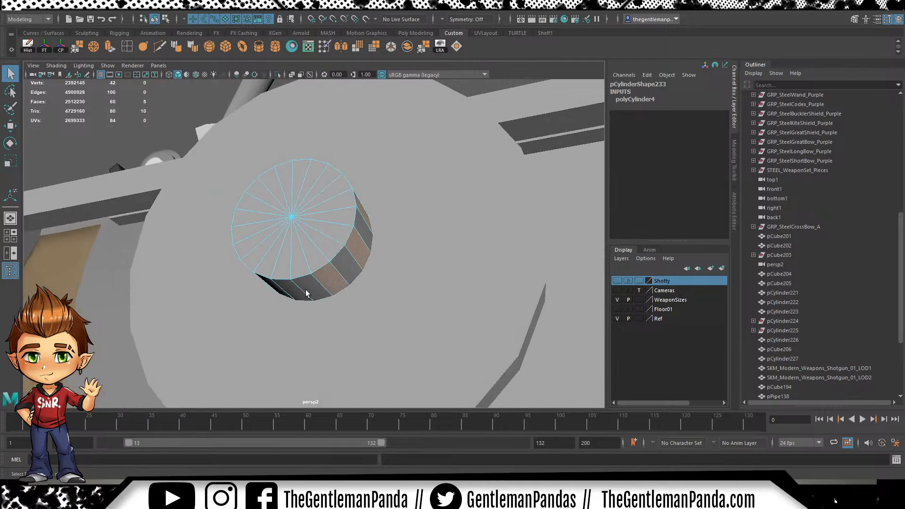
pyautogui.keyDown('alt'); pyautogui.moveTo(297, 297); pyautogui.dragTo(327, 292); pyautogui.keyUp('alt')
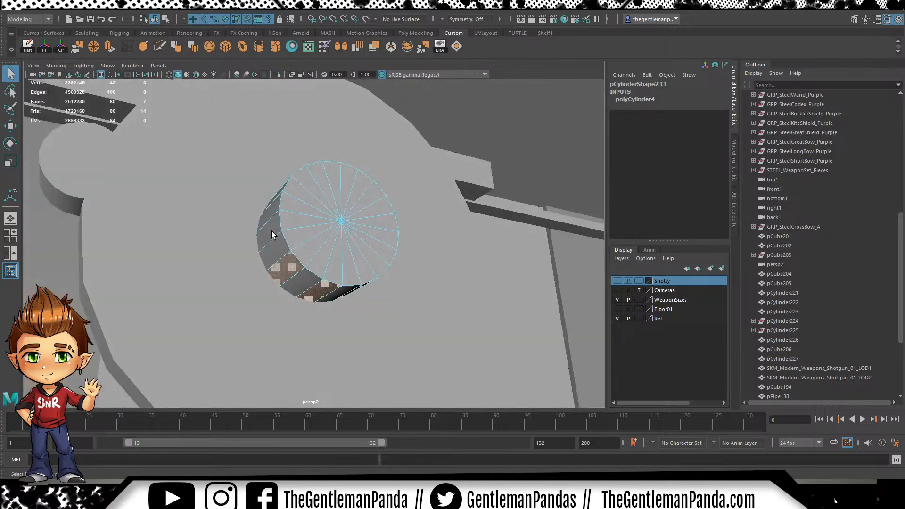
pyautogui.keyDown('alt'); pyautogui.moveTo(293, 218); pyautogui.dragTo(296, 241); pyautogui.keyUp('alt')
pyautogui.keyDown('alt'); pyautogui.moveTo(372, 213); pyautogui.dragTo(343, 206); pyautogui.keyUp('alt')
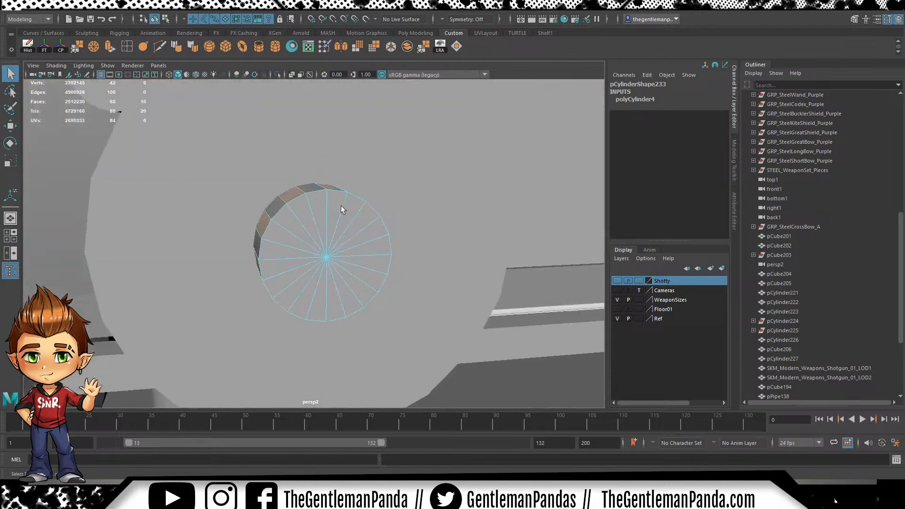
# Extrude the selected rim faces outward by Local Translate Z 0.436, taper them into gear teeth, and return to object selection
pyautogui.hotkey('ctrl', 'e')
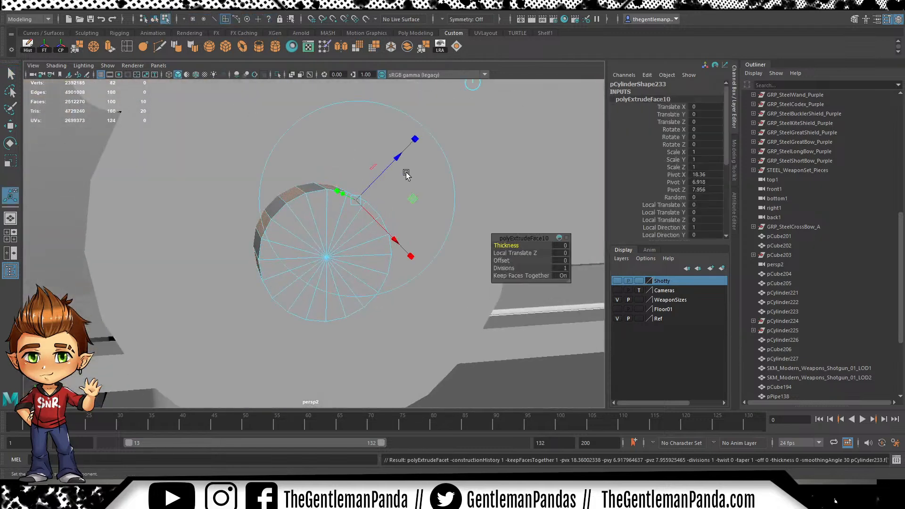
pyautogui.keyDown('alt'); pyautogui.moveTo(402, 171); pyautogui.dragTo(379, 182); pyautogui.keyUp('alt')
pyautogui.moveTo(416, 165); pyautogui.dragTo(428, 160)
pyautogui.moveTo(435, 245); pyautogui.dragTo(402, 215)
pyautogui.scroll(-2, 387, 220)
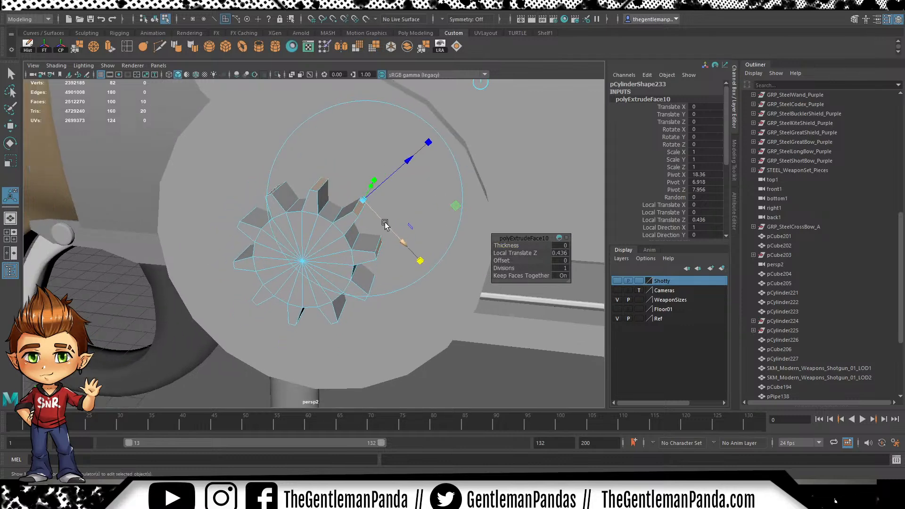
pyautogui.moveTo(411, 160); pyautogui.dragTo(368, 196)
pyautogui.press('q')
pyautogui.press('F8')
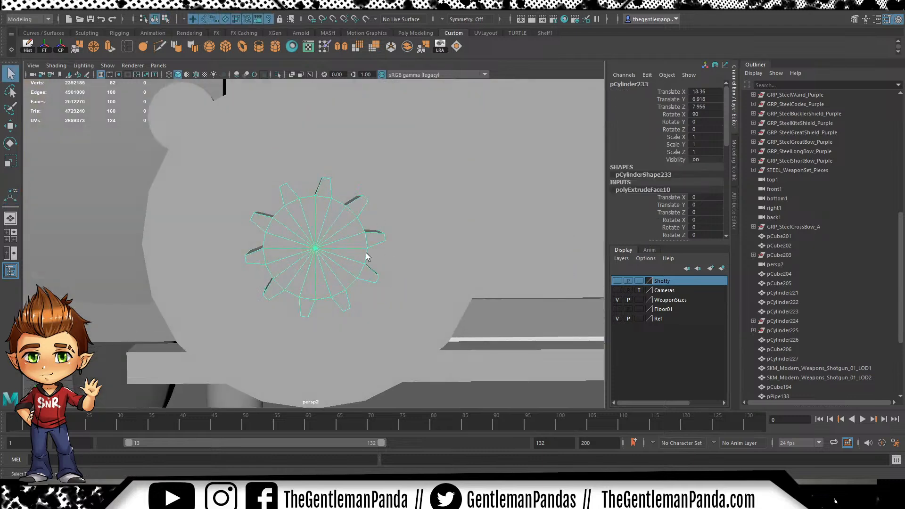
# Thin the small gear to Scale Y 0.602 and move it to the large disc's lower edge at Translate Y 3.047, Z 7.481
pyautogui.scroll(-5, 365, 253)
pyautogui.keyDown('alt'); pyautogui.moveTo(359, 232); pyautogui.dragTo(322, 268); pyautogui.keyUp('alt')
pyautogui.click(377, 284)
pyautogui.click(326, 256)
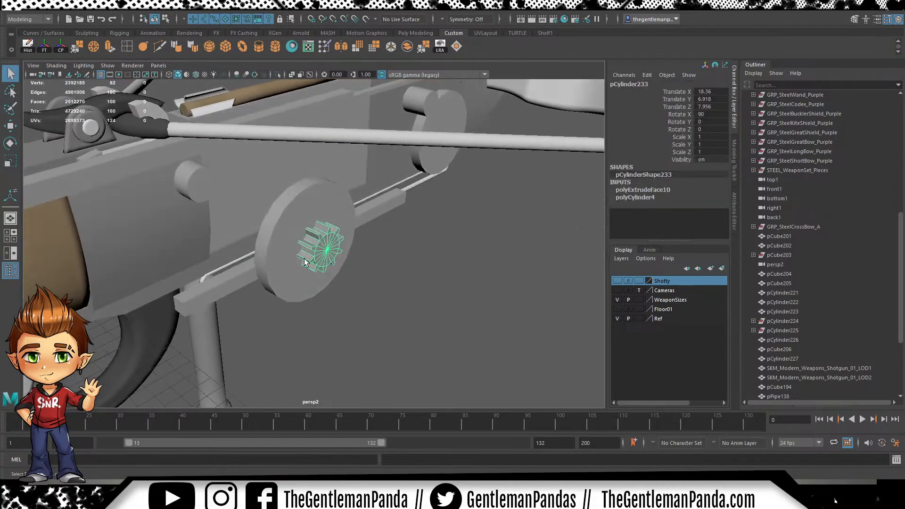
pyautogui.click(299, 234)
pyautogui.keyDown('alt'); pyautogui.moveTo(299, 234); pyautogui.dragTo(317, 290); pyautogui.keyUp('alt')
pyautogui.click(323, 227)
pyautogui.press('w')
pyautogui.keyDown('alt'); pyautogui.moveTo(317, 290); pyautogui.dragTo(252, 269); pyautogui.keyUp('alt')
pyautogui.moveTo(276, 314); pyautogui.dragTo(283, 316)
pyautogui.keyDown('alt'); pyautogui.moveTo(274, 318); pyautogui.dragTo(354, 317); pyautogui.keyUp('alt')
pyautogui.press('r')
pyautogui.keyDown('alt'); pyautogui.moveTo(354, 316); pyautogui.dragTo(324, 275); pyautogui.keyUp('alt')
pyautogui.press('w')
pyautogui.press('r')
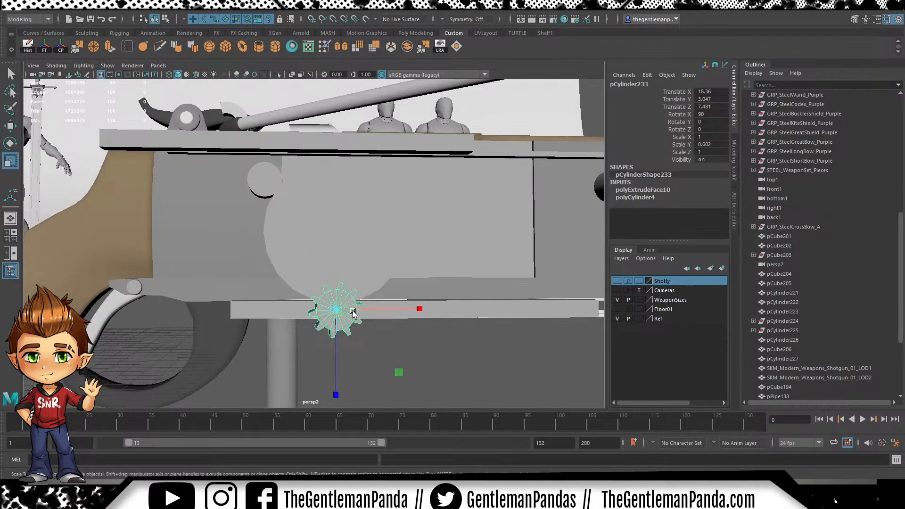
# Try enlarging the small gear, and undo the scaling
pyautogui.moveTo(339, 311); pyautogui.dragTo(463, 309)
pyautogui.keyDown('alt'); pyautogui.moveTo(395, 292); pyautogui.dragTo(448, 299); pyautogui.keyUp('alt')
pyautogui.hotkey('ctrl', 'z')
pyautogui.keyDown('alt'); pyautogui.moveTo(396, 277); pyautogui.dragTo(411, 289); pyautogui.keyUp('alt')
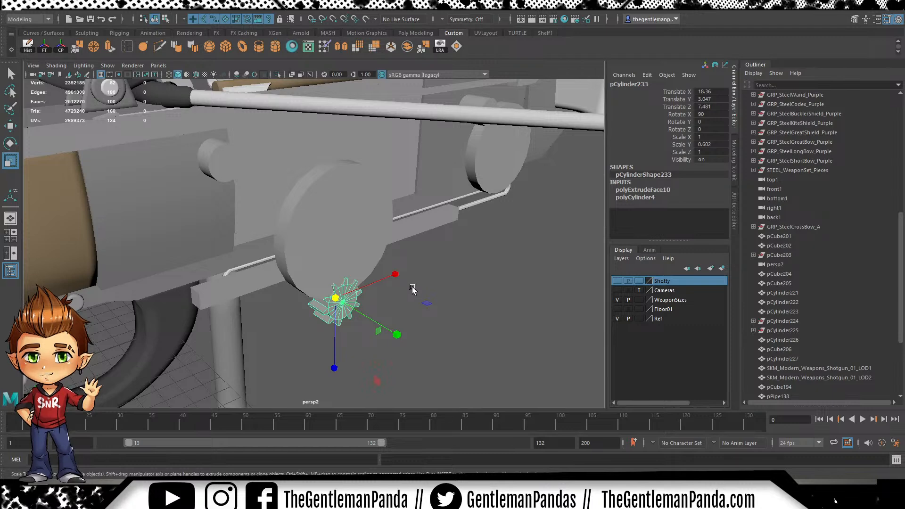
# Move the small gear onto the rear peg above the large disc, at Translate X 14.72 and Y 10.121
pyautogui.press('w')
pyautogui.keyDown('alt'); pyautogui.moveTo(407, 283); pyautogui.dragTo(309, 265); pyautogui.keyUp('alt')
# Try deleting the rear peg inside the small gear, and undo the deletion
pyautogui.click(293, 244)
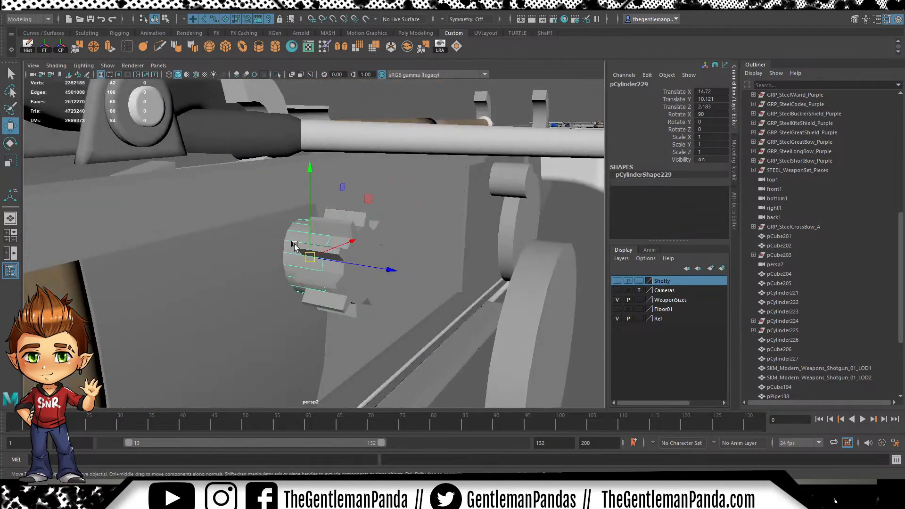
pyautogui.press('Delete')
pyautogui.click(353, 265)
pyautogui.hotkey('ctrl', 'z')
pyautogui.hotkey('ctrl', 'z')
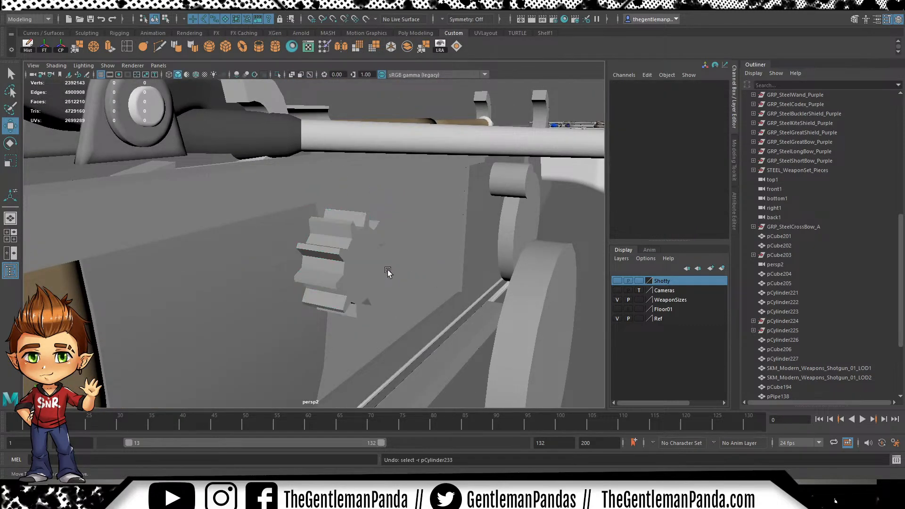
# Turn the rear peg into the gear's axle at Scale X and Z 0.551, Scale Y 1.469, and pull in its protruding end vertices
pyautogui.keyDown('alt'); pyautogui.moveTo(361, 253); pyautogui.dragTo(402, 244); pyautogui.keyUp('alt')
pyautogui.click(362, 222)
pyautogui.keyDown('alt'); pyautogui.moveTo(402, 244); pyautogui.dragTo(284, 256); pyautogui.keyUp('alt')
pyautogui.click(329, 227)
pyautogui.press('r')
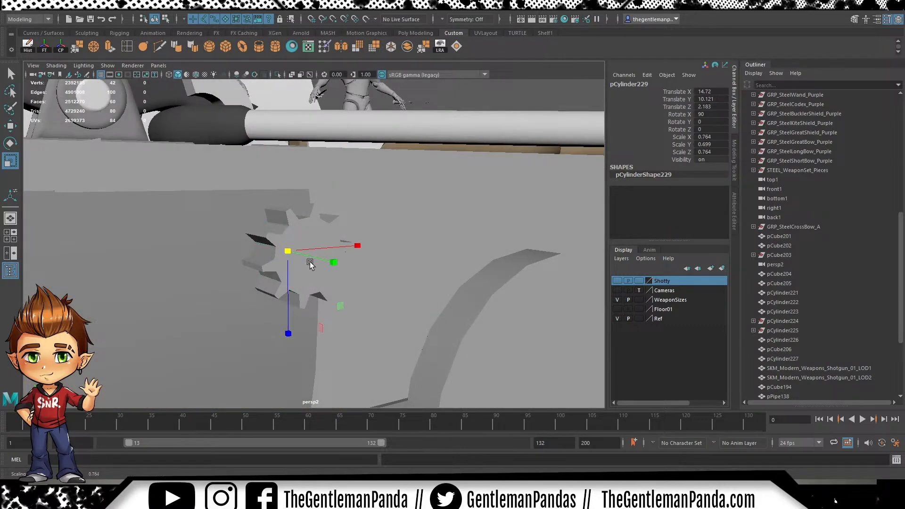
pyautogui.moveTo(346, 276); pyautogui.dragTo(471, 256)
pyautogui.press('w')
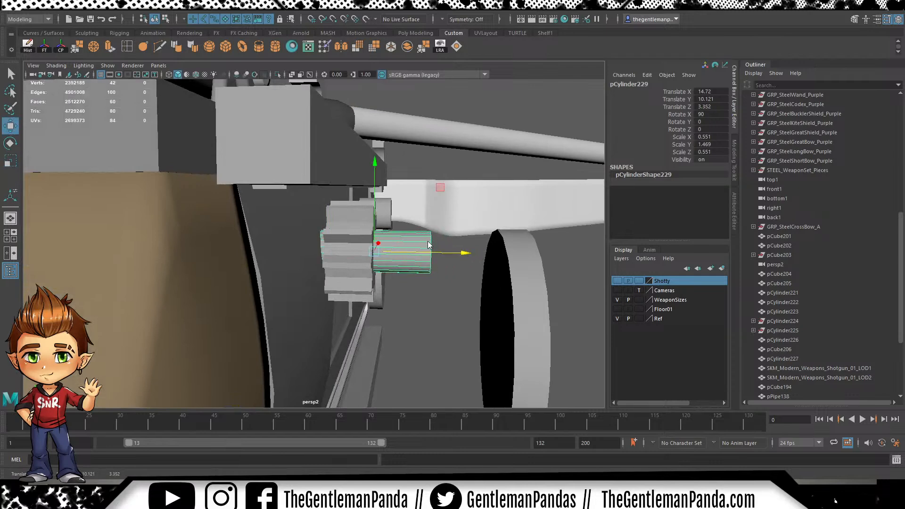
pyautogui.moveTo(439, 216); pyautogui.dragTo(370, 259)
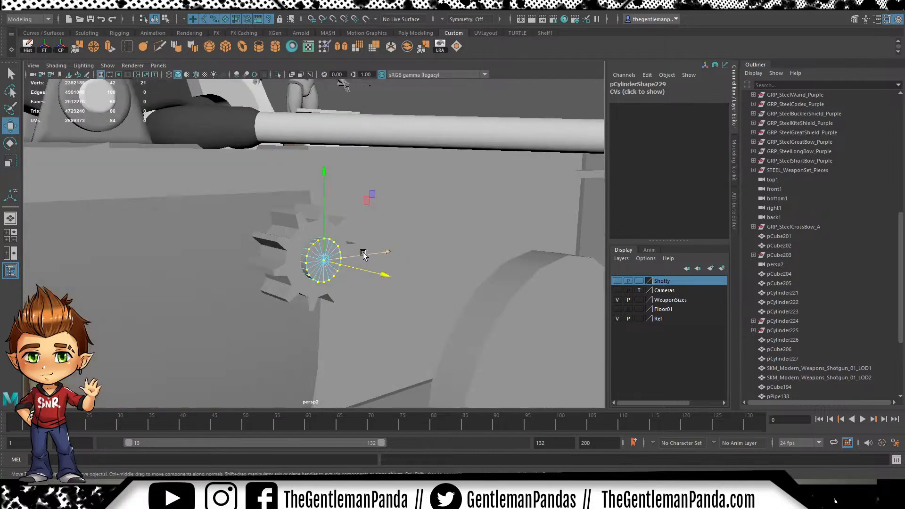
pyautogui.press('F8')
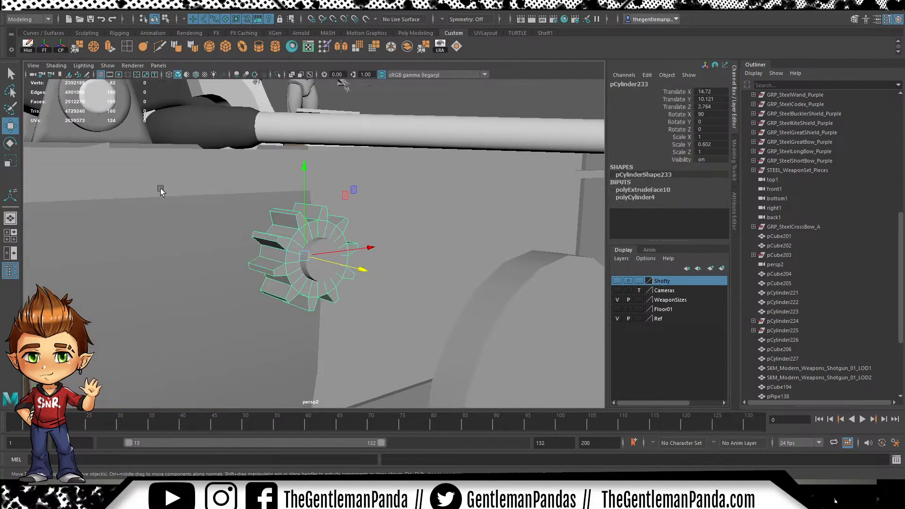
# Create another polygon cylinder for the large rear disc and set its Rotate X to 90
pyautogui.scroll(-8, 394, 158)
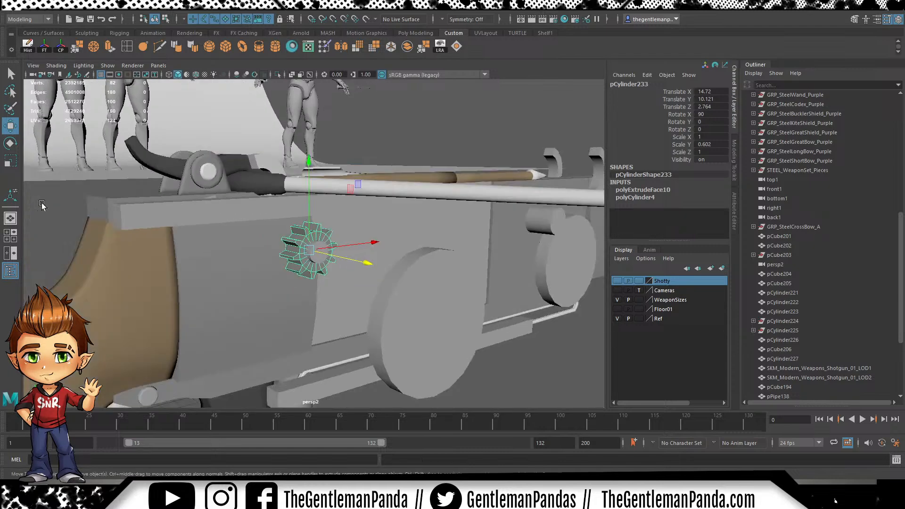
pyautogui.click(394, 158)
pyautogui.keyDown('alt'); pyautogui.moveTo(393, 158); pyautogui.dragTo(411, 209); pyautogui.keyUp('alt')
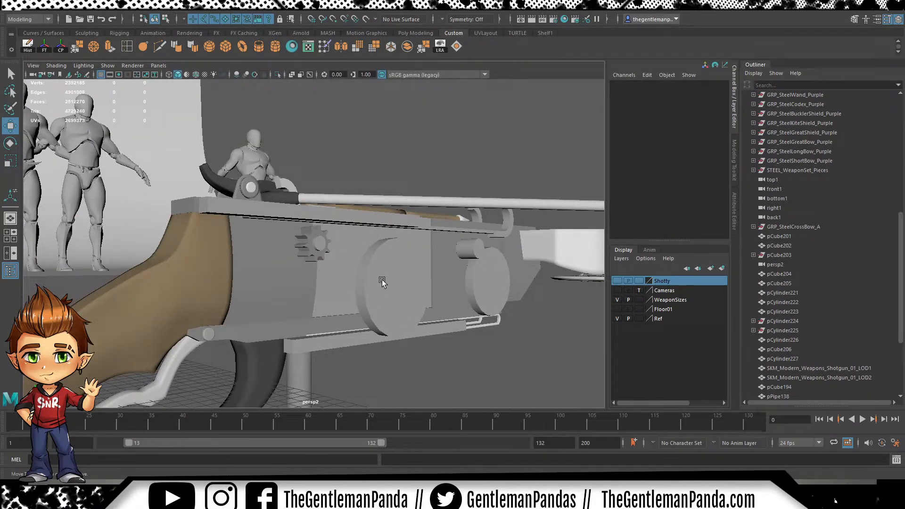
pyautogui.click(404, 295)
pyautogui.keyDown('alt'); pyautogui.moveTo(404, 295); pyautogui.dragTo(419, 315); pyautogui.keyUp('alt')
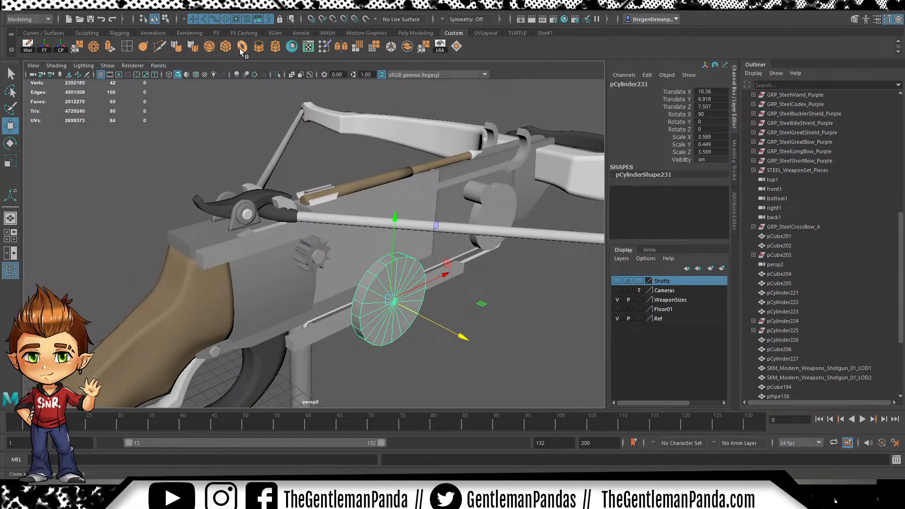
pyautogui.click(267, 47)
pyautogui.keyDown('alt'); pyautogui.moveTo(330, 236); pyautogui.dragTo(304, 270); pyautogui.keyUp('alt')
pyautogui.press('e')
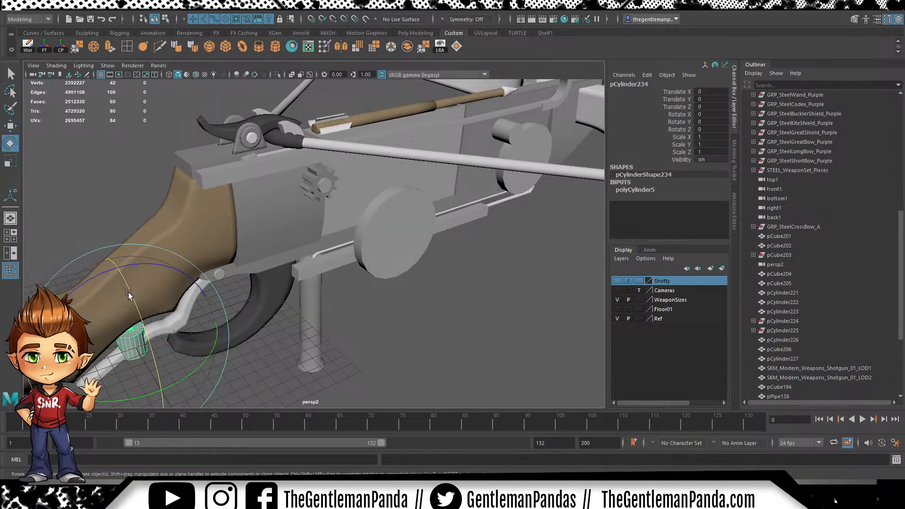
pyautogui.moveTo(129, 288); pyautogui.dragTo(147, 336)
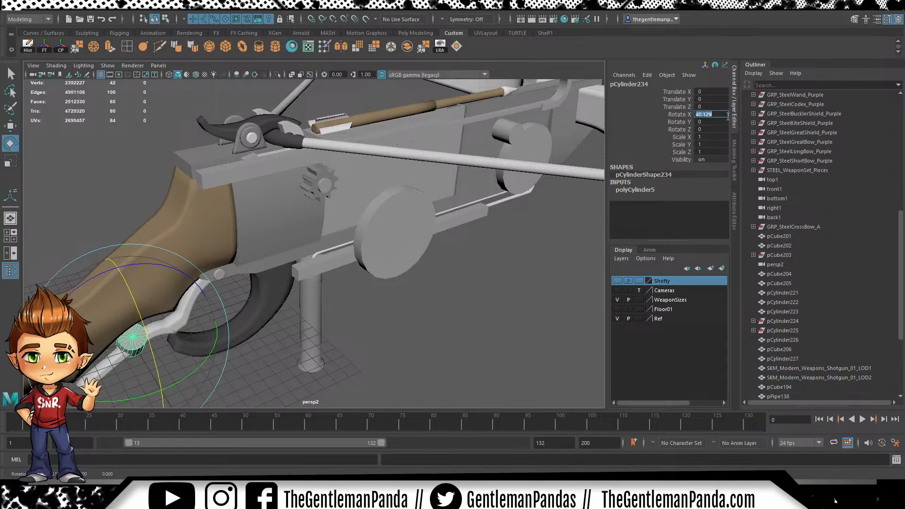
pyautogui.press('Return')
pyautogui.press('w')
pyautogui.keyDown('alt'); pyautogui.moveTo(424, 212); pyautogui.dragTo(245, 275); pyautogui.keyUp('alt')
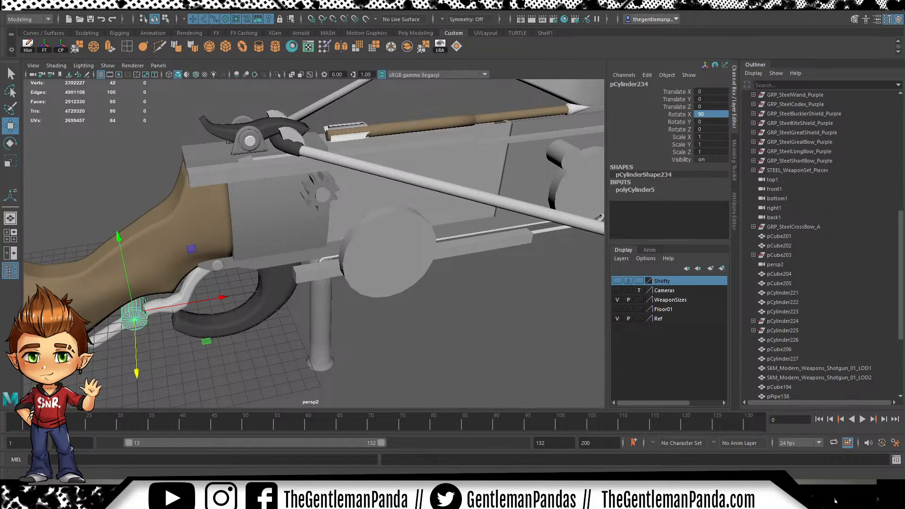
# Align the new cylinder with the large rear disc at Translate 18.36, 6.918, 7.956 and scale it to 3.59, 0.395, 3.59
pyautogui.keyDown('alt'); pyautogui.moveTo(196, 296); pyautogui.dragTo(225, 296, button='middle'); pyautogui.keyUp('alt')
pyautogui.moveTo(218, 253); pyautogui.dragTo(350, 272)
pyautogui.hotkey('ctrl', 'z')
pyautogui.moveTo(216, 252); pyautogui.dragTo(375, 282)
pyautogui.keyDown('alt'); pyautogui.moveTo(372, 303); pyautogui.dragTo(408, 242); pyautogui.keyUp('alt')
pyautogui.keyDown('alt'); pyautogui.moveTo(325, 255); pyautogui.dragTo(442, 273, button='right'); pyautogui.keyUp('alt')
pyautogui.keyDown('alt'); pyautogui.moveTo(442, 272); pyautogui.dragTo(359, 278, button='middle'); pyautogui.keyUp('alt')
pyautogui.keyDown('alt'); pyautogui.moveTo(359, 278); pyautogui.dragTo(473, 259); pyautogui.keyUp('alt')
pyautogui.press('r')
pyautogui.keyDown('alt'); pyautogui.moveTo(474, 259); pyautogui.dragTo(352, 247, button='middle'); pyautogui.keyUp('alt')
pyautogui.keyDown('alt'); pyautogui.moveTo(352, 247); pyautogui.dragTo(371, 248, button='right'); pyautogui.keyUp('alt')
pyautogui.keyDown('alt'); pyautogui.moveTo(372, 248); pyautogui.dragTo(305, 223); pyautogui.keyUp('alt')
pyautogui.keyDown('alt'); pyautogui.moveTo(347, 207); pyautogui.dragTo(259, 190); pyautogui.keyUp('alt')
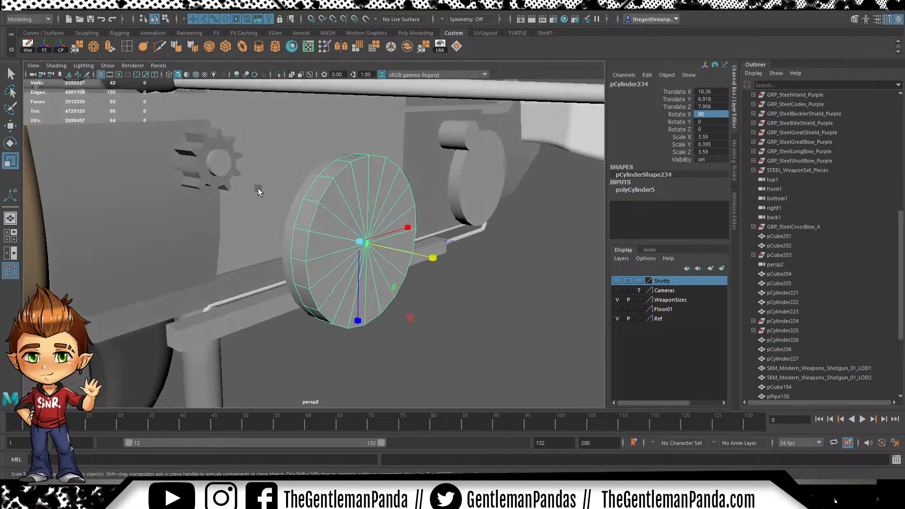
# Duplicate the small gear and move the copy sideways out to the large disc's plane at Translate Z 7.694
pyautogui.click(239, 174)
pyautogui.hotkey('ctrl', 'd')
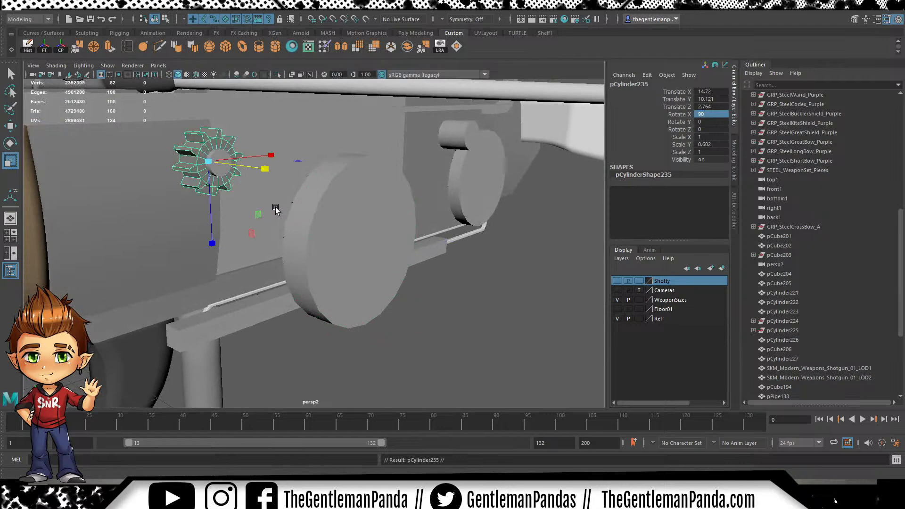
pyautogui.press('w')
pyautogui.keyDown('alt'); pyautogui.moveTo(268, 168); pyautogui.dragTo(381, 262); pyautogui.keyUp('alt')
pyautogui.moveTo(342, 226)
pyautogui.mouseDown()
pyautogui.moveTo(374, 247)
pyautogui.moveTo(356, 236)
pyautogui.moveTo(376, 225)
pyautogui.moveTo(349, 239)
pyautogui.mouseUp()
pyautogui.click(349, 239)
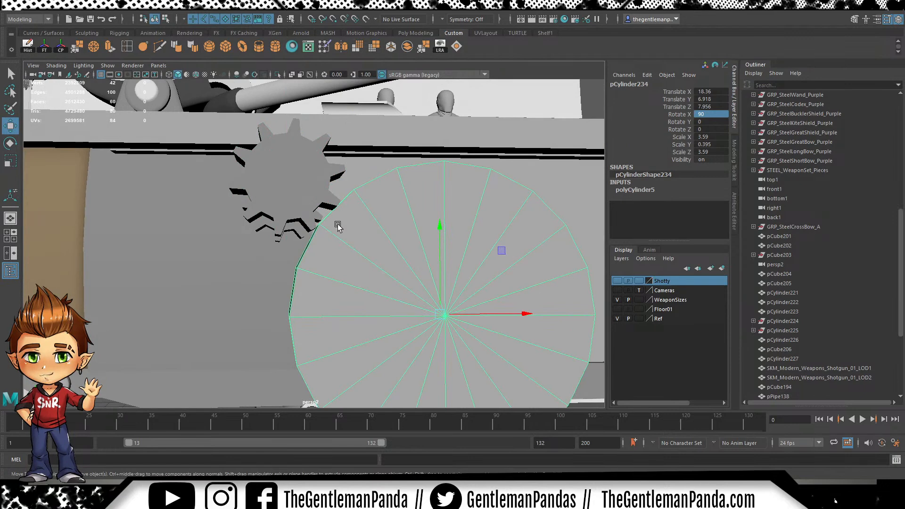
pyautogui.click(321, 208)
pyautogui.keyDown('alt'); pyautogui.moveTo(321, 208); pyautogui.dragTo(305, 241); pyautogui.keyUp('alt')
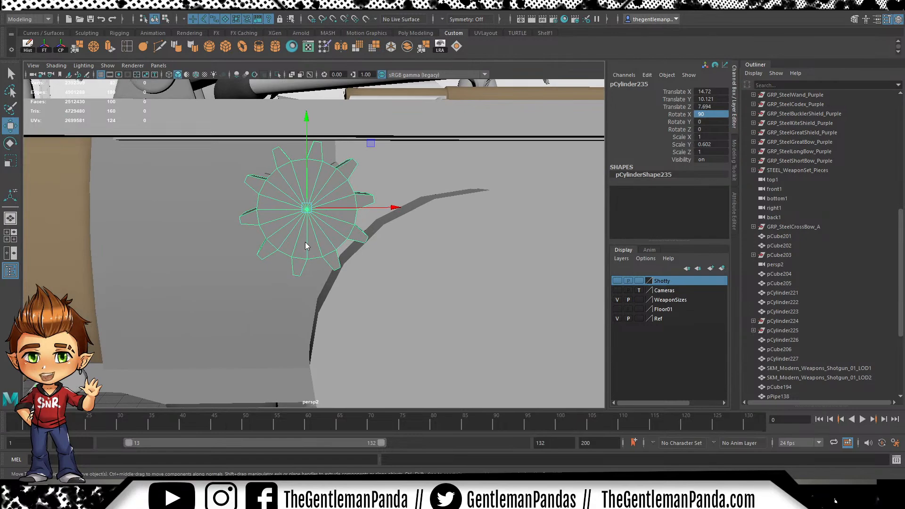
# In the front view, move the duplicate gear above the large disc to Translate X 18.171, Y 11.694
pyautogui.press('space')
pyautogui.scroll(-5, 221, 192)
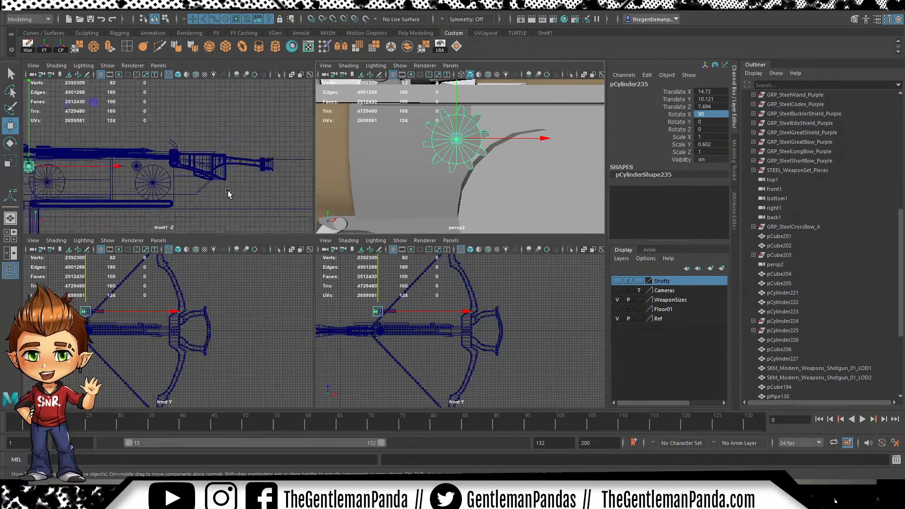
pyautogui.scroll(3, 222, 194)
pyautogui.press('space')
pyautogui.press('f')
pyautogui.scroll(2, 320, 205)
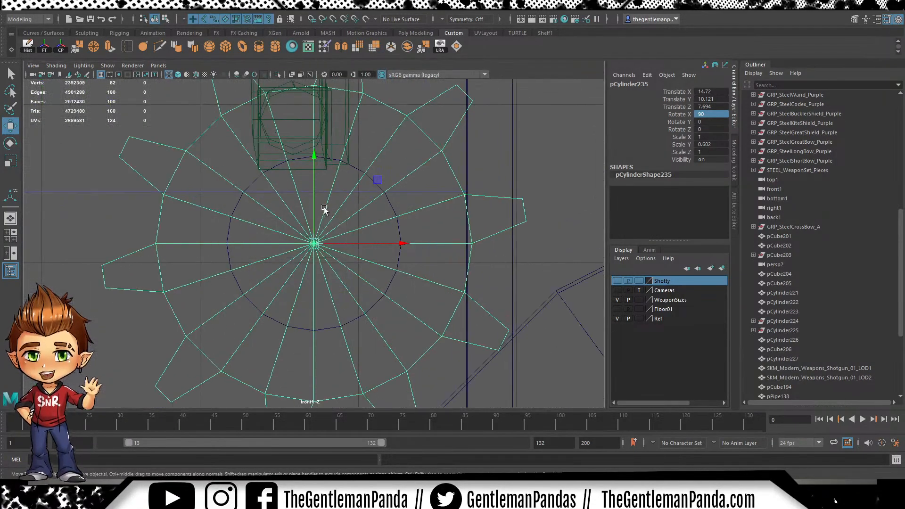
pyautogui.scroll(-9, 377, 245)
pyautogui.scroll(4, 372, 241)
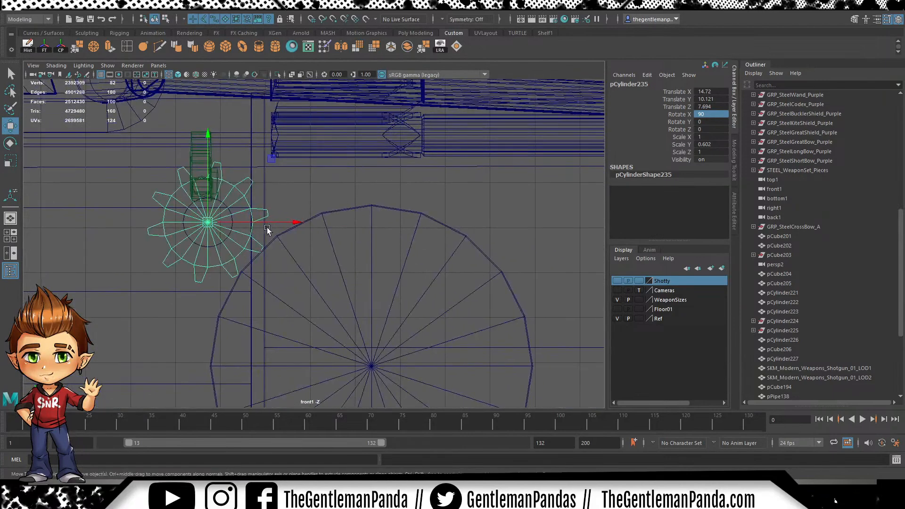
pyautogui.moveTo(275, 176); pyautogui.dragTo(426, 87, button='middle')
# Rotate the duplicate gear to Rotate Z -10.685 and nudge it to Translate X 18.426, Y 11.747, with two teeth straddling the disc's upper rim
pyautogui.scroll(3, 415, 141)
pyautogui.press('e')
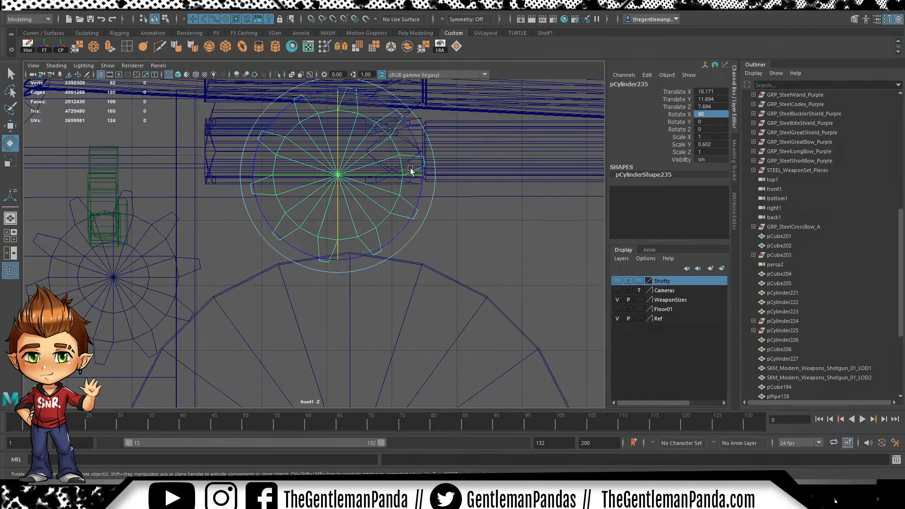
pyautogui.moveTo(416, 147); pyautogui.dragTo(421, 163)
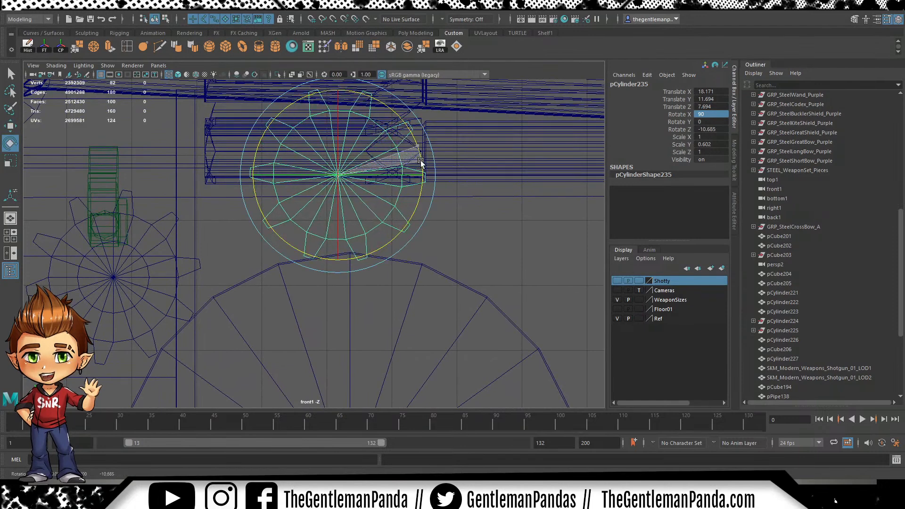
pyautogui.scroll(2, 377, 211)
pyautogui.press('w')
pyautogui.moveTo(383, 118); pyautogui.dragTo(392, 119)
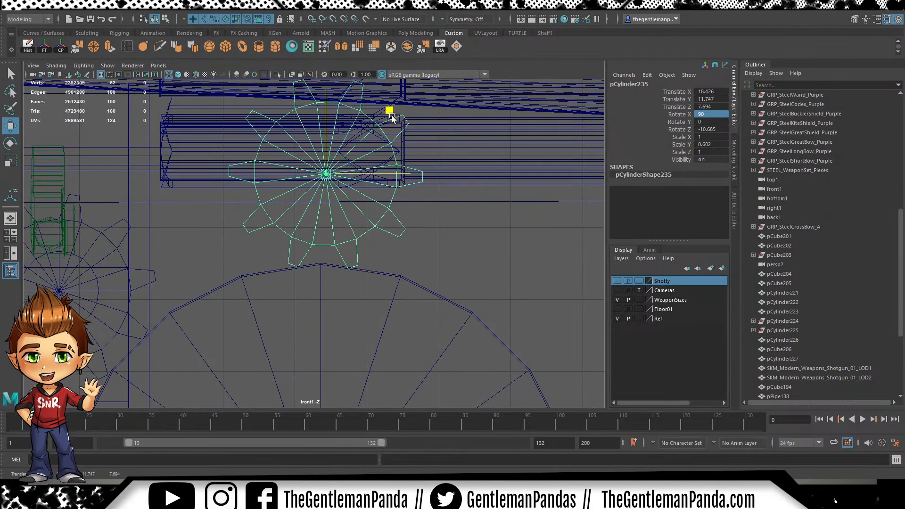
# Rotate the duplicate gear to Rotate Z -9.176 and lower it onto the large disc's upper rim at Translate X 18.365, Y 10.509
pyautogui.press('e')
pyautogui.scroll(4, 376, 182)
pyautogui.keyDown('alt'); pyautogui.moveTo(428, 151); pyautogui.dragTo(428, 185, button='middle'); pyautogui.keyUp('alt')
pyautogui.scroll(-6, 424, 161)
pyautogui.moveTo(404, 177); pyautogui.dragTo(404, 204)
pyautogui.press('w')
pyautogui.moveTo(319, 121); pyautogui.dragTo(318, 210)
pyautogui.press('f')
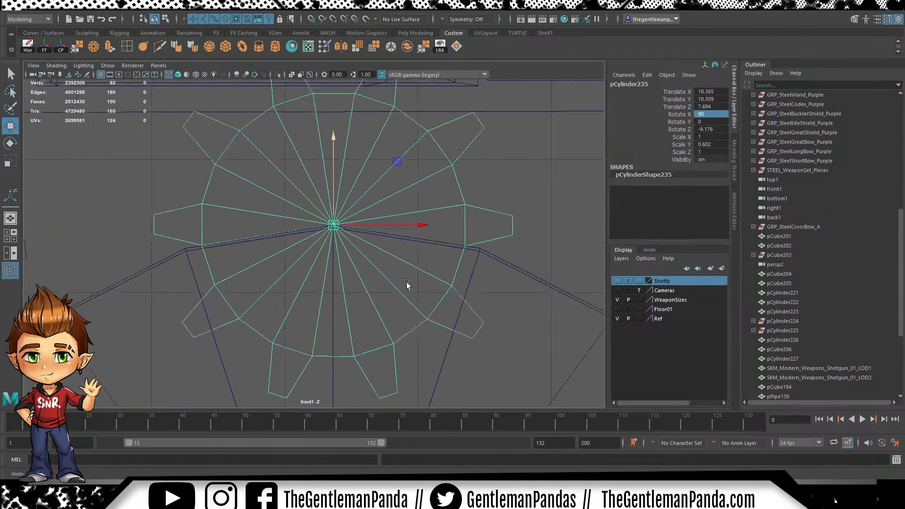
# Snap the duplicate gear into line with the large disc's centre at Translate 18.36, 10.875, 7.956
pyautogui.press('v')
pyautogui.moveTo(344, 215); pyautogui.dragTo(344, 183)
pyautogui.scroll(-5, 462, 259)
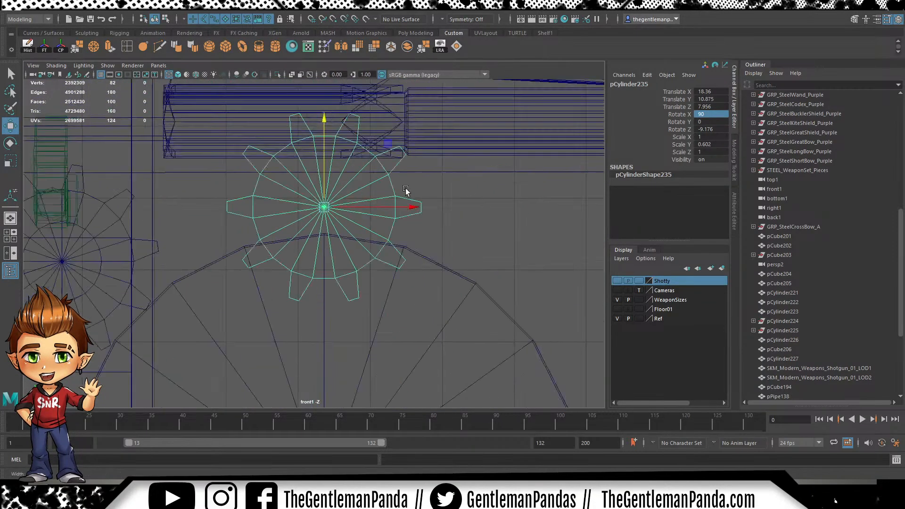
pyautogui.keyDown('alt'); pyautogui.moveTo(462, 258); pyautogui.dragTo(465, 218, button='middle'); pyautogui.keyUp('alt')
pyautogui.moveTo(456, 248); pyautogui.dragTo(442, 277)
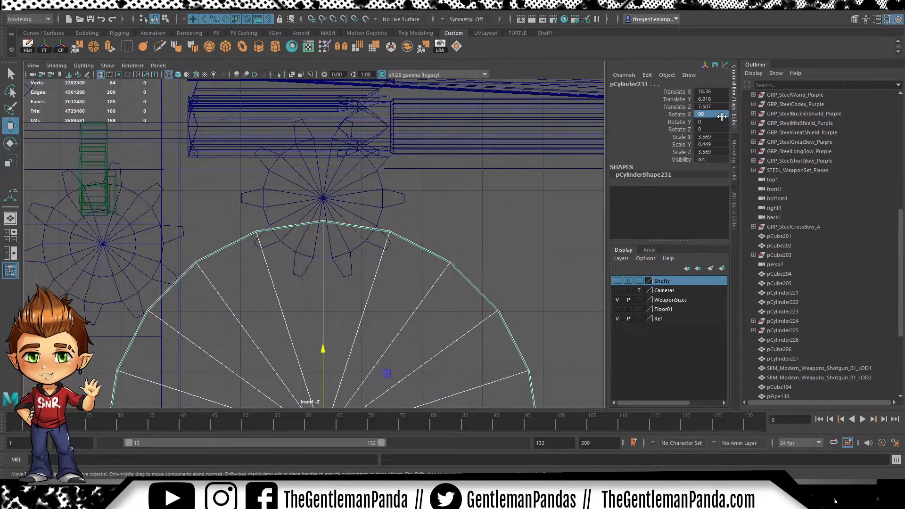
pyautogui.click(501, 231)
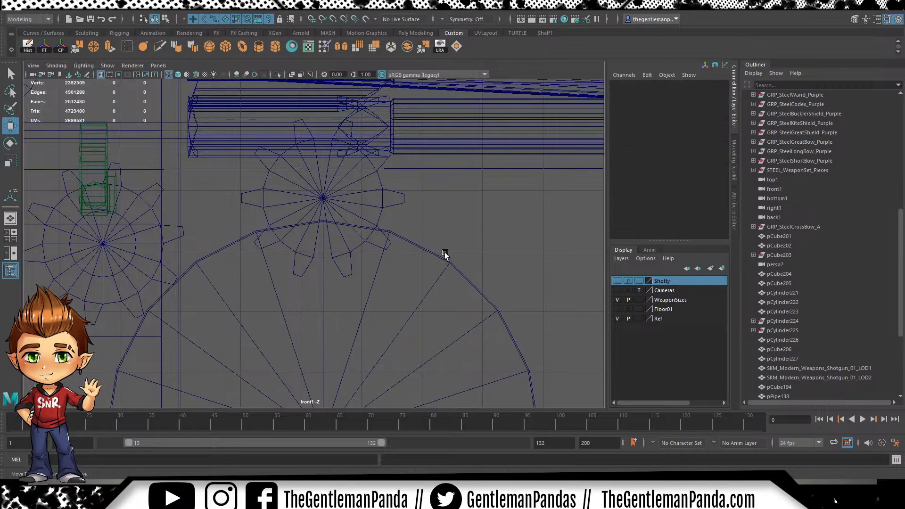
# Raise the duplicate gear to Translate Y 11.507 so only its two lowest teeth overlap the disc's rim
pyautogui.keyDown('alt'); pyautogui.moveTo(316, 270); pyautogui.dragTo(418, 241, button='right'); pyautogui.keyUp('alt')
pyautogui.keyDown('alt'); pyautogui.moveTo(418, 241); pyautogui.dragTo(413, 279, button='middle'); pyautogui.keyUp('alt')
pyautogui.click(369, 255)
pyautogui.click(361, 208)
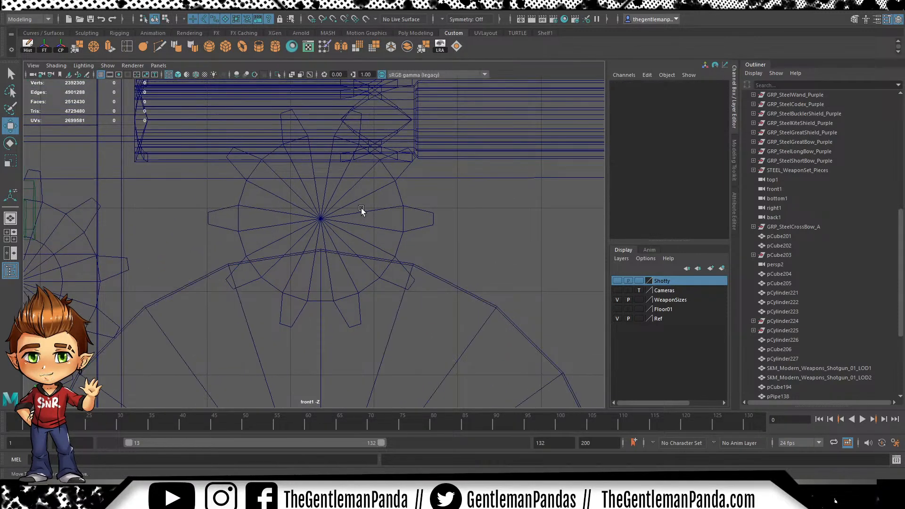
pyautogui.moveTo(349, 210); pyautogui.dragTo(333, 142)
pyautogui.scroll(1, 363, 276)
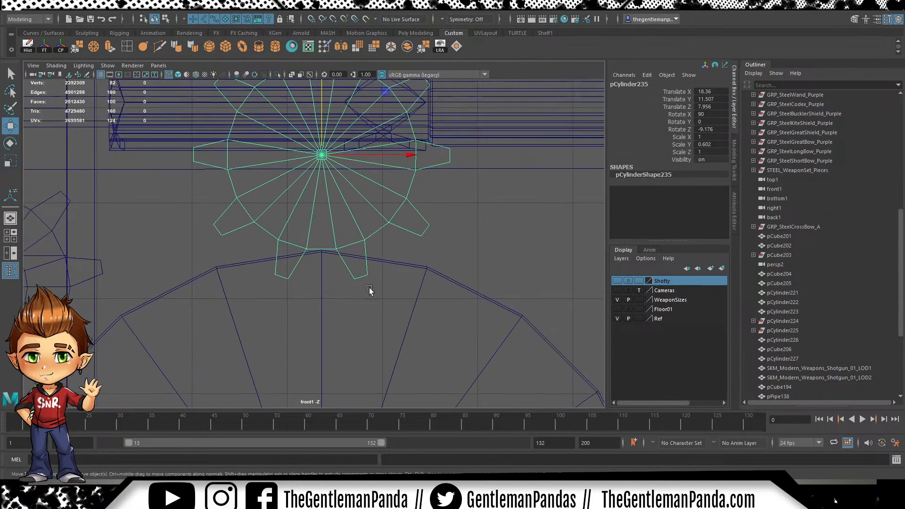
# Delete the old large disc, pCylinder231, that sits behind the new cylinder
pyautogui.click(471, 292)
pyautogui.click(644, 176)
pyautogui.click(570, 200)
pyautogui.keyDown('alt'); pyautogui.moveTo(568, 202); pyautogui.dragTo(400, 282, button='right'); pyautogui.keyUp('alt')
pyautogui.press('space')
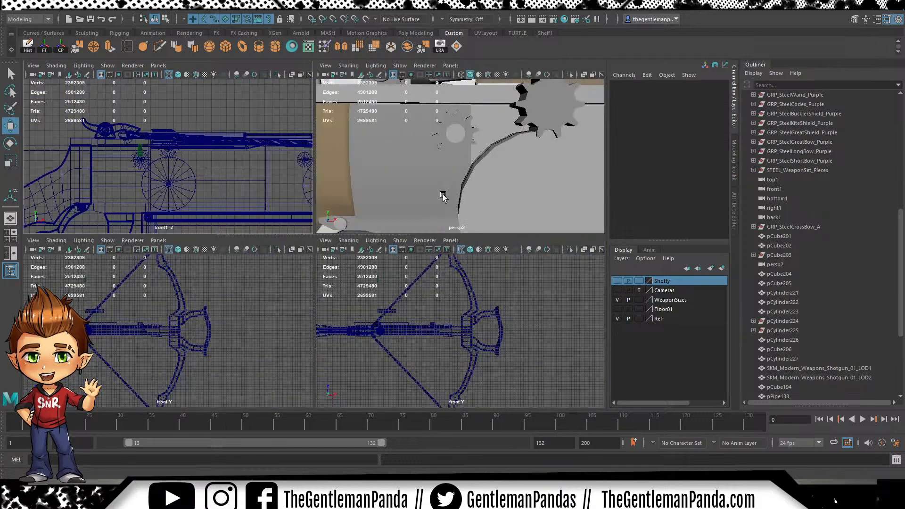
pyautogui.press('space')
pyautogui.click(429, 245)
pyautogui.keyDown('alt'); pyautogui.moveTo(372, 224); pyautogui.dragTo(404, 233); pyautogui.keyUp('alt')
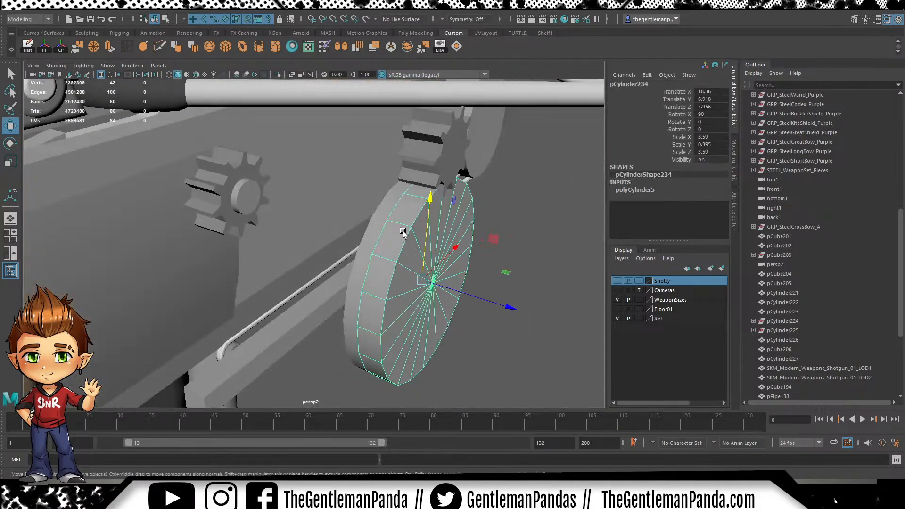
pyautogui.keyDown('alt'); pyautogui.moveTo(404, 232); pyautogui.dragTo(342, 272, button='right'); pyautogui.keyUp('alt')
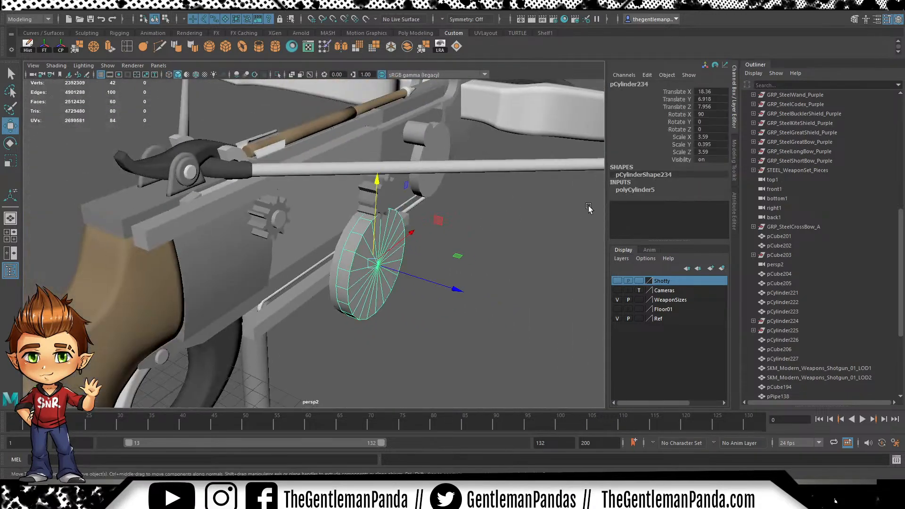
pyautogui.click(352, 221)
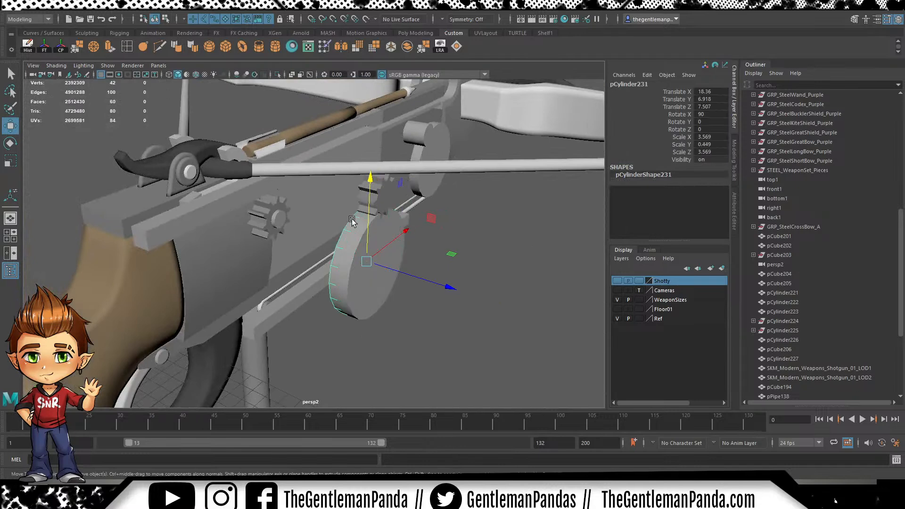
# Select the new large disc, expand its polyCylinder5 settings and set Subdivisions Axis to 30
pyautogui.click(366, 247)
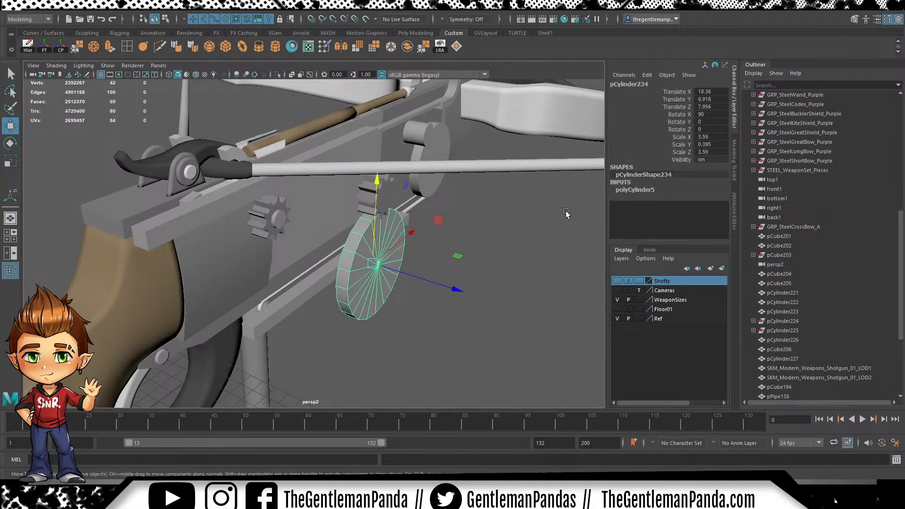
pyautogui.click(631, 190)
pyautogui.press('space')
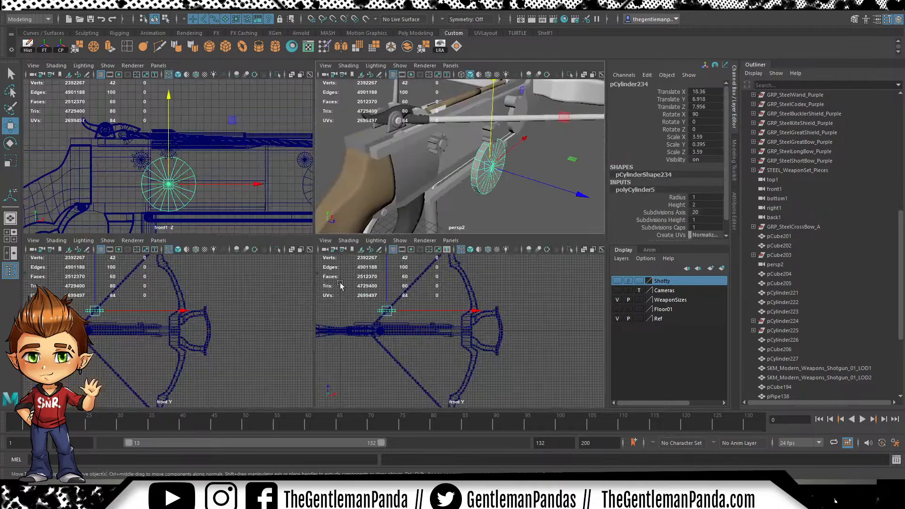
pyautogui.scroll(-3, 238, 297)
pyautogui.scroll(4, 239, 297)
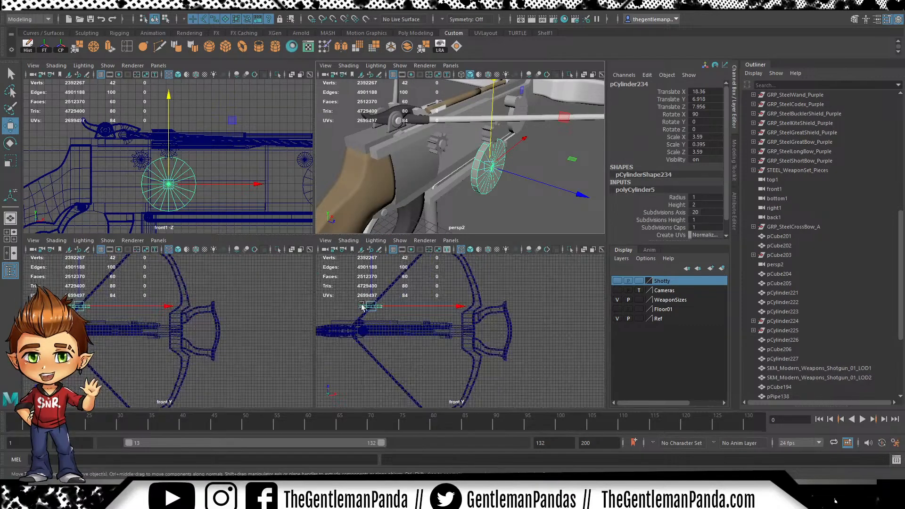
pyautogui.scroll(3, 230, 217)
pyautogui.press('space')
pyautogui.scroll(3, 382, 242)
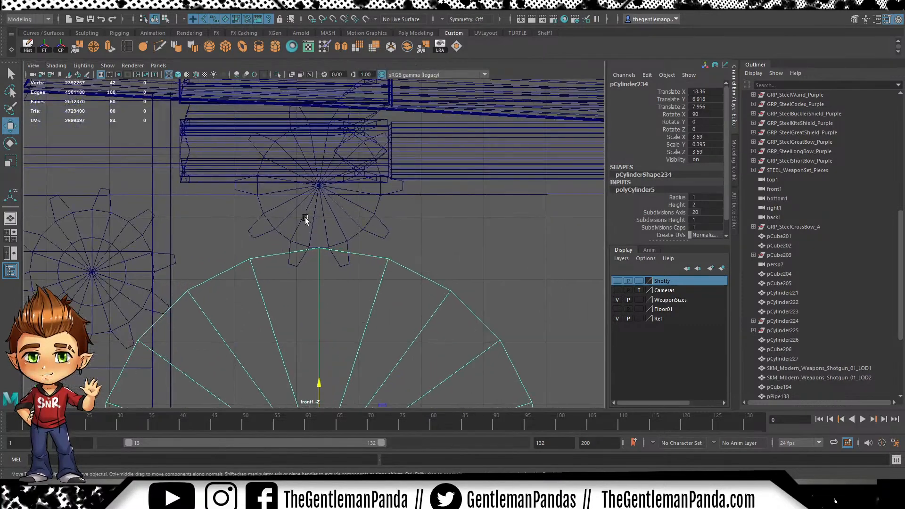
pyautogui.keyDown('alt'); pyautogui.moveTo(383, 241); pyautogui.dragTo(321, 237, button='middle'); pyautogui.keyUp('alt')
pyautogui.doubleClick(706, 211)
pyautogui.keyDown('alt'); pyautogui.moveTo(402, 272); pyautogui.dragTo(459, 250, button='middle'); pyautogui.keyUp('alt')
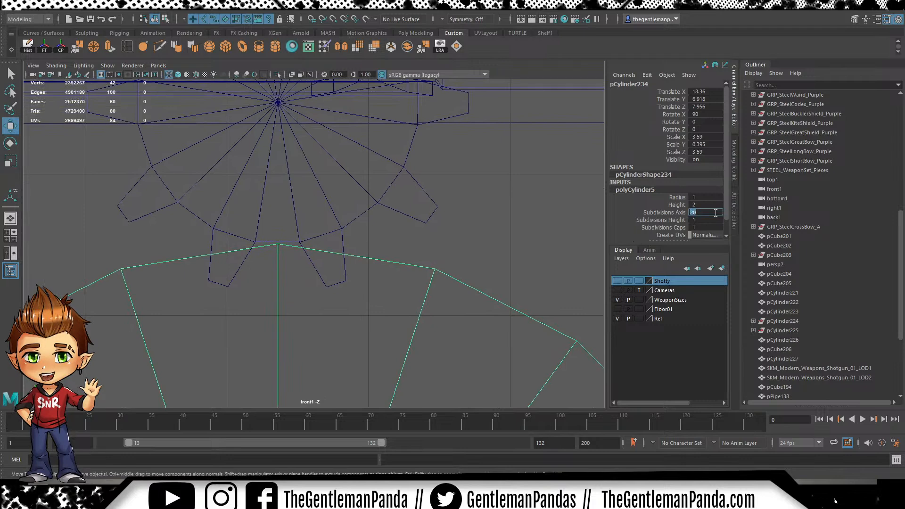
pyautogui.write('30')
pyautogui.press('Return')
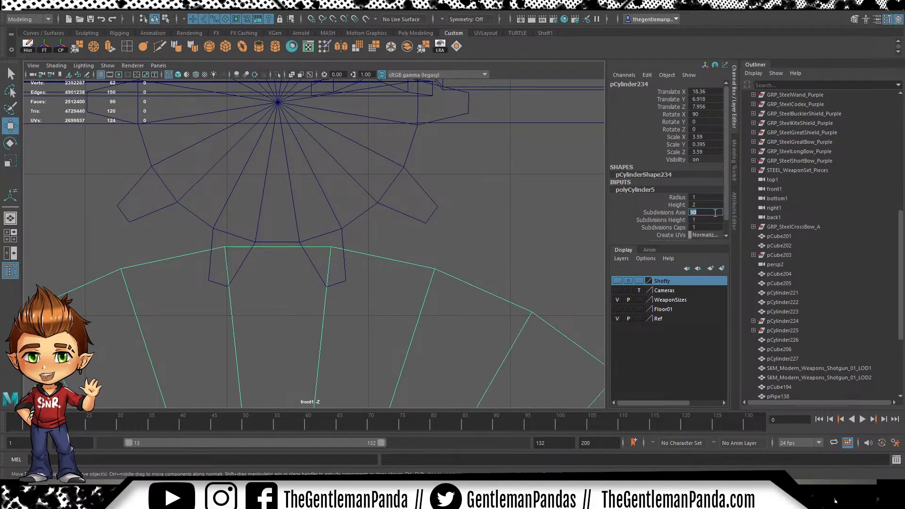
# Try Subdivisions Axis values of 40, 42, 48 and 49 on the large disc to match the gear's tooth spacing
pyautogui.write('40')
pyautogui.press('Return')
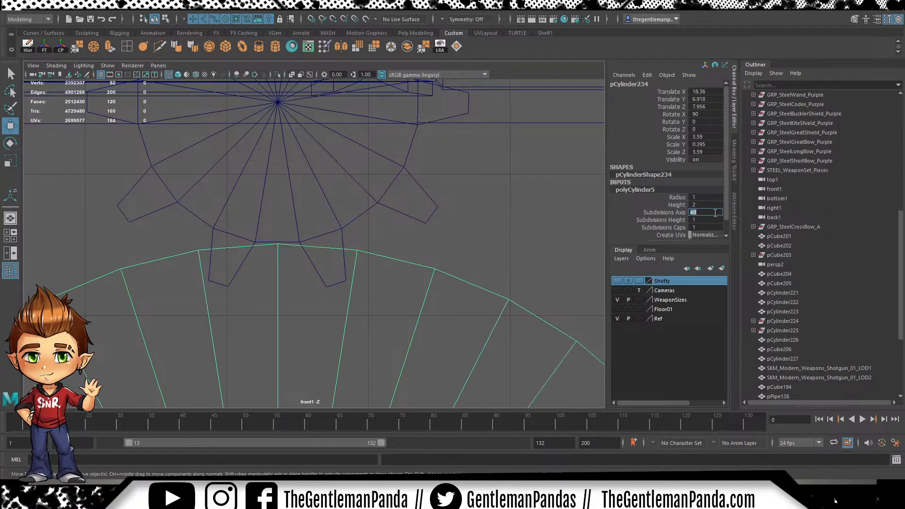
pyautogui.press('Return')
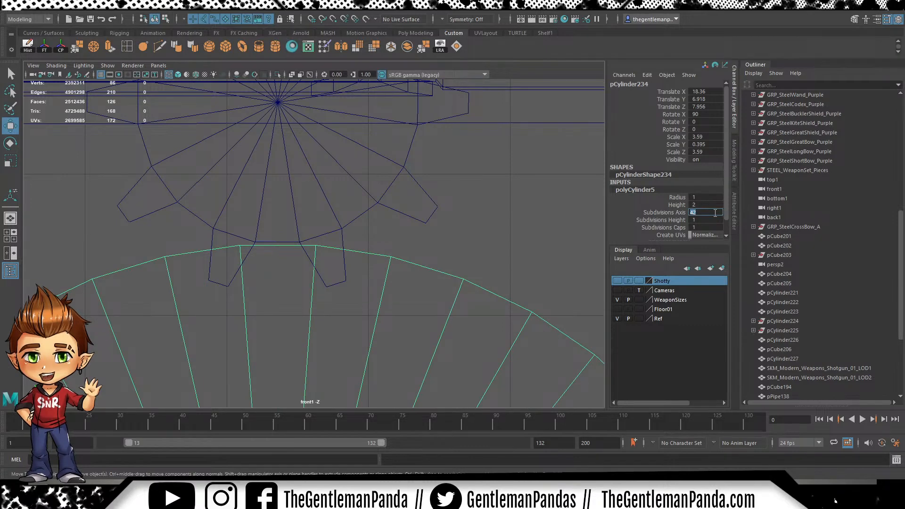
pyautogui.write('48')
pyautogui.press('Return')
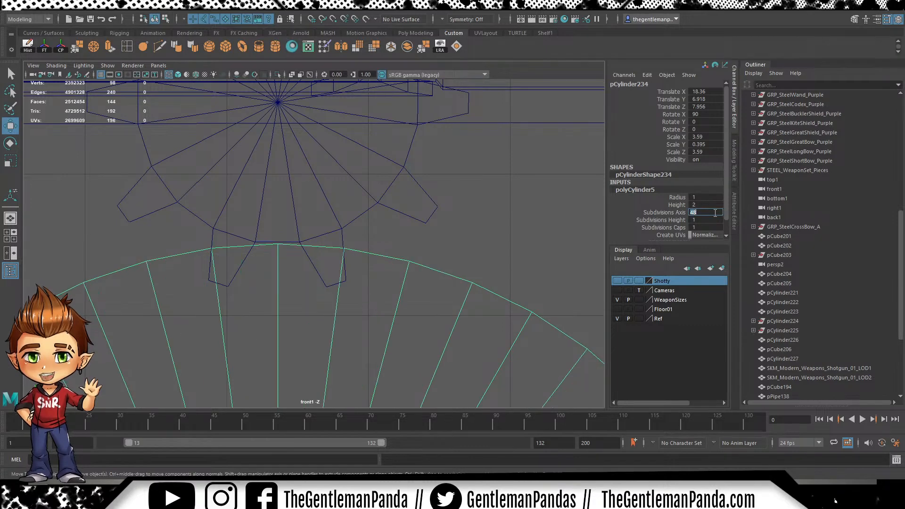
pyautogui.press('Return')
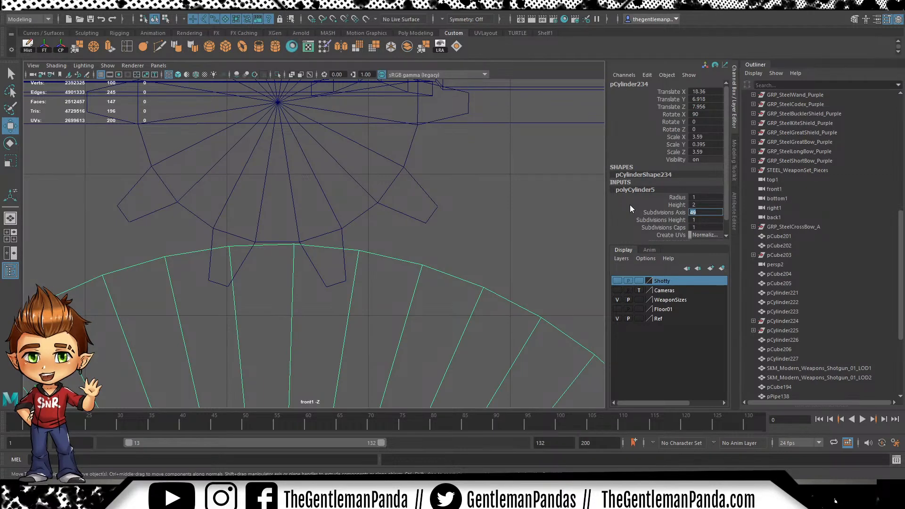
# Shift the large disc sideways to Translate X 18.481 and set its Subdivisions Axis to 54
pyautogui.scroll(-5, 414, 259)
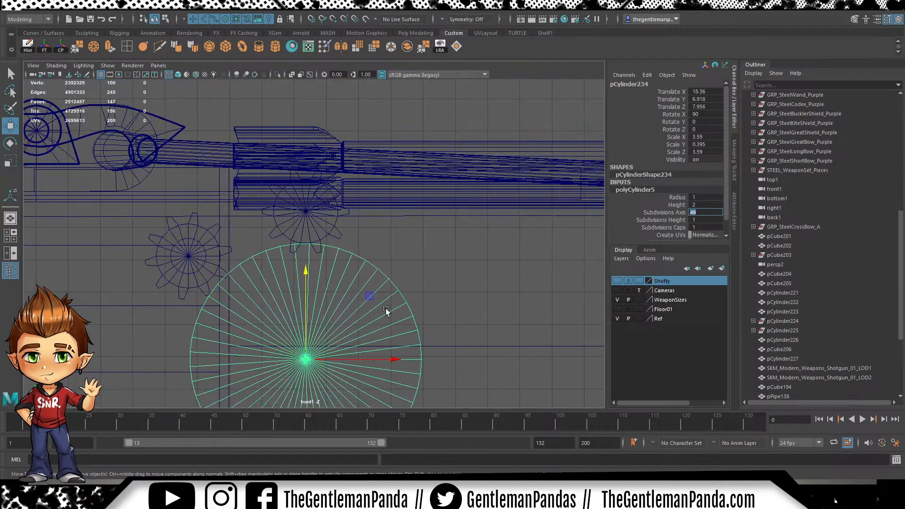
pyautogui.scroll(3, 387, 309)
pyautogui.moveTo(390, 356); pyautogui.dragTo(397, 357)
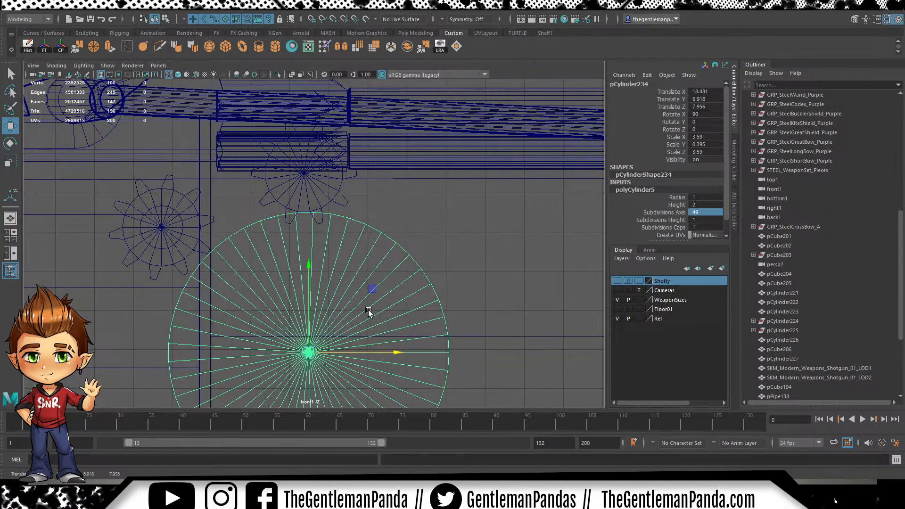
pyautogui.scroll(4, 369, 312)
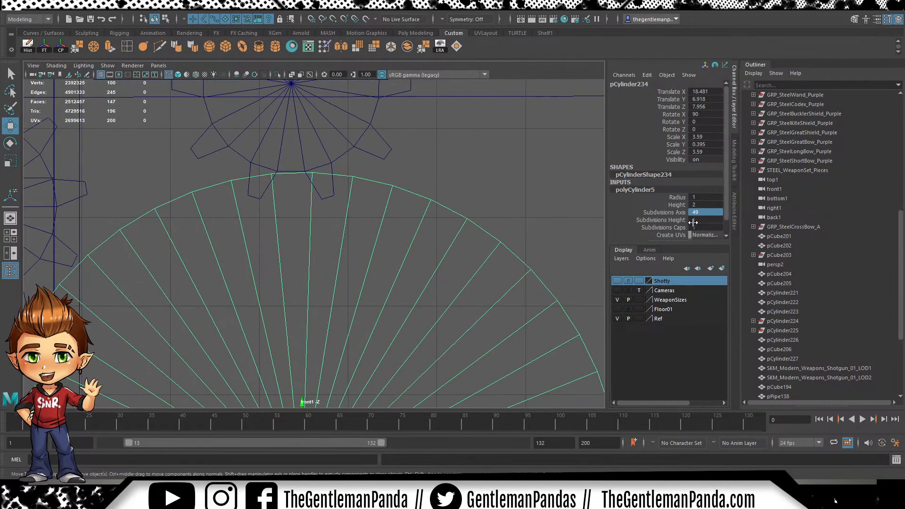
pyautogui.click(707, 213)
pyautogui.write('54')
pyautogui.press('Return')
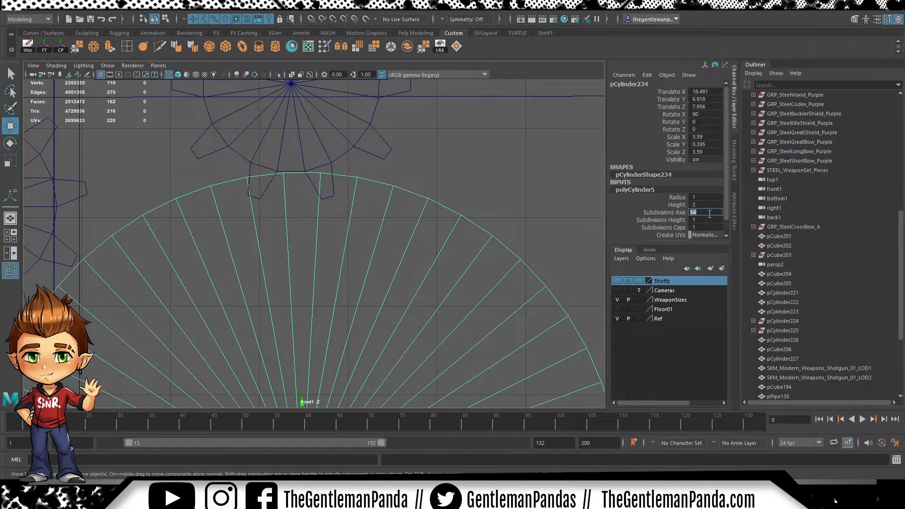
# Move the large disc to Translate X 18.358 and try Subdivisions Axis 60 before settling on 62
pyautogui.scroll(-5, 509, 217)
pyautogui.scroll(3, 434, 283)
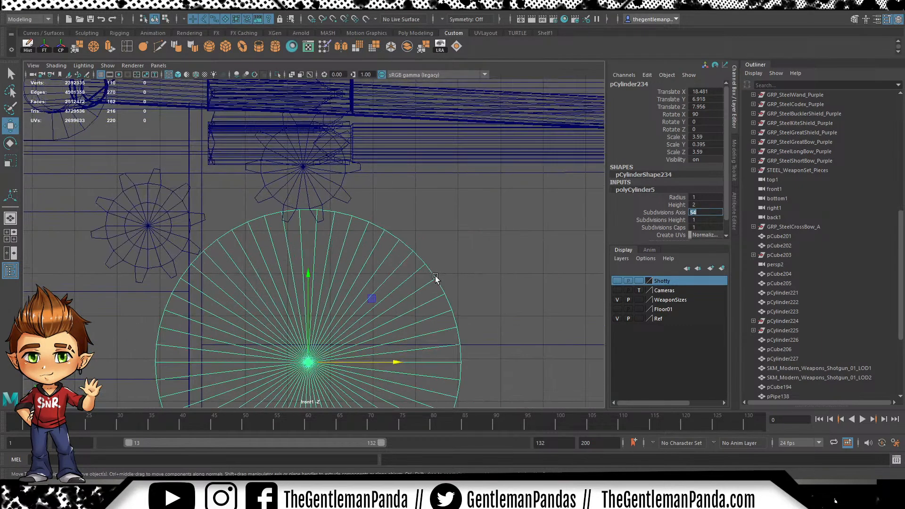
pyautogui.moveTo(410, 381); pyautogui.dragTo(403, 380)
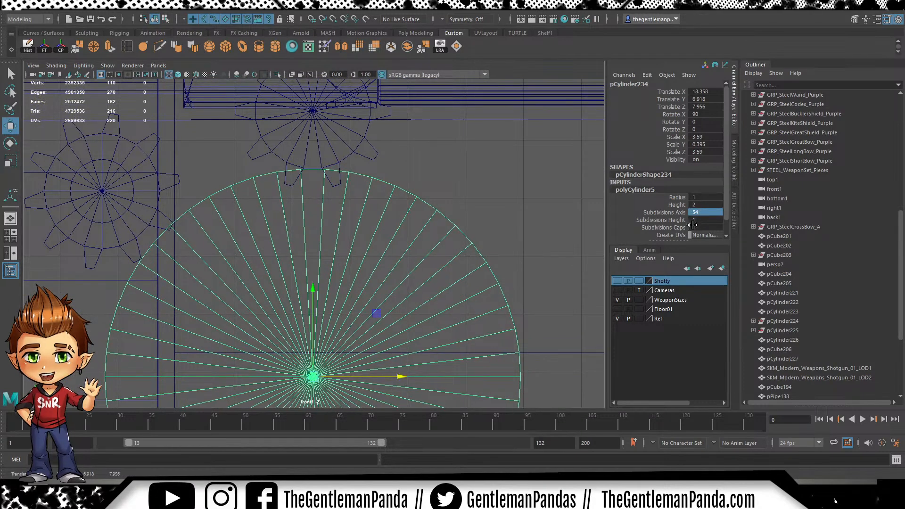
pyautogui.doubleClick(707, 213)
pyautogui.write('60')
pyautogui.press('Return')
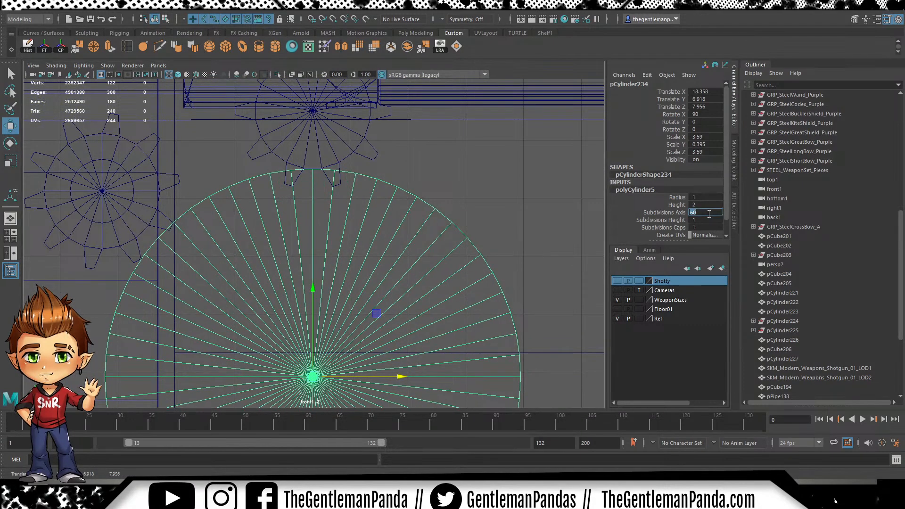
pyautogui.write('62')
pyautogui.press('Return')
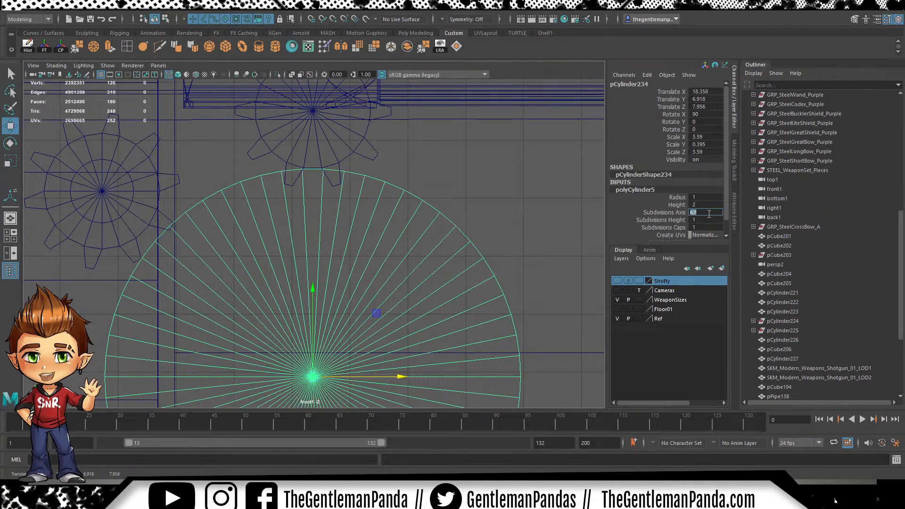
# Examine how the large disc's rim segments line up with the two lowest teeth of the duplicate gear
pyautogui.scroll(4, 443, 226)
pyautogui.scroll(3, 420, 216)
pyautogui.keyDown('alt'); pyautogui.moveTo(375, 129); pyautogui.dragTo(374, 237, button='middle'); pyautogui.keyUp('alt')
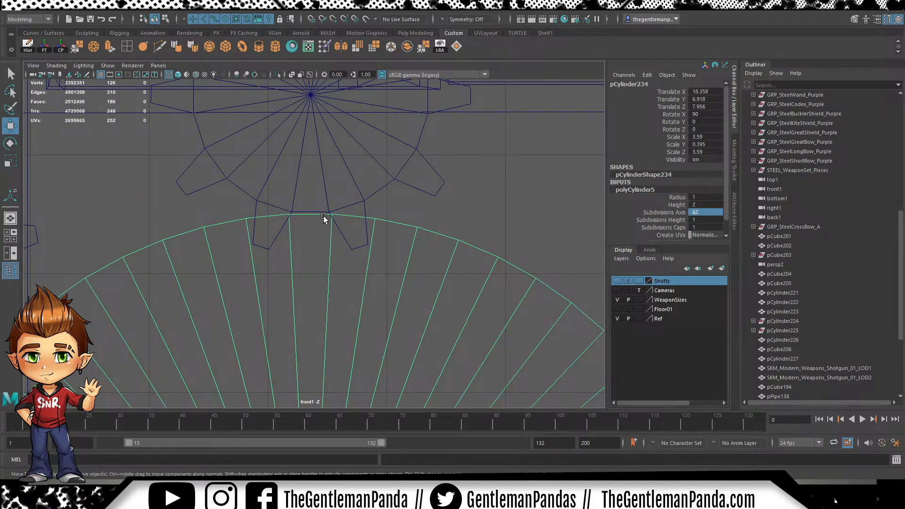
pyautogui.scroll(-10, 326, 221)
pyautogui.scroll(3, 340, 291)
pyautogui.keyDown('alt'); pyautogui.moveTo(337, 302); pyautogui.dragTo(334, 221, button='middle'); pyautogui.keyUp('alt')
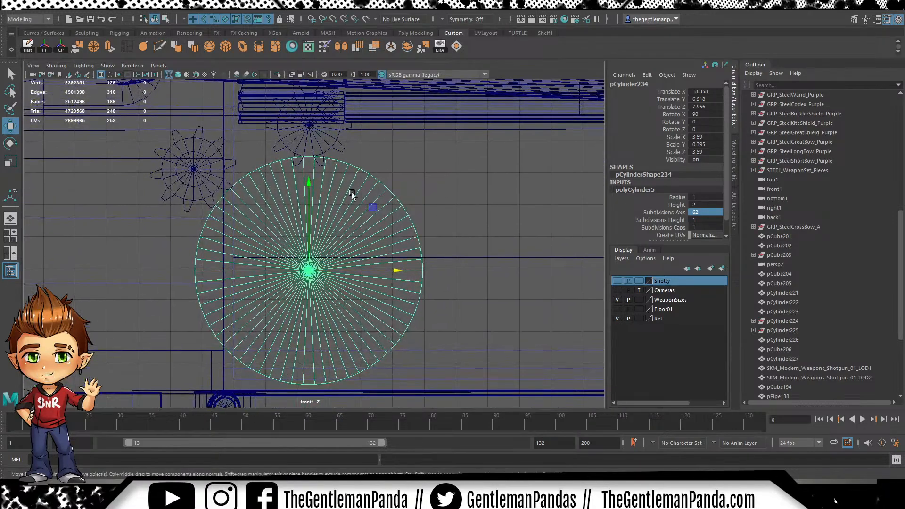
pyautogui.scroll(-2, 347, 203)
pyautogui.scroll(2, 354, 190)
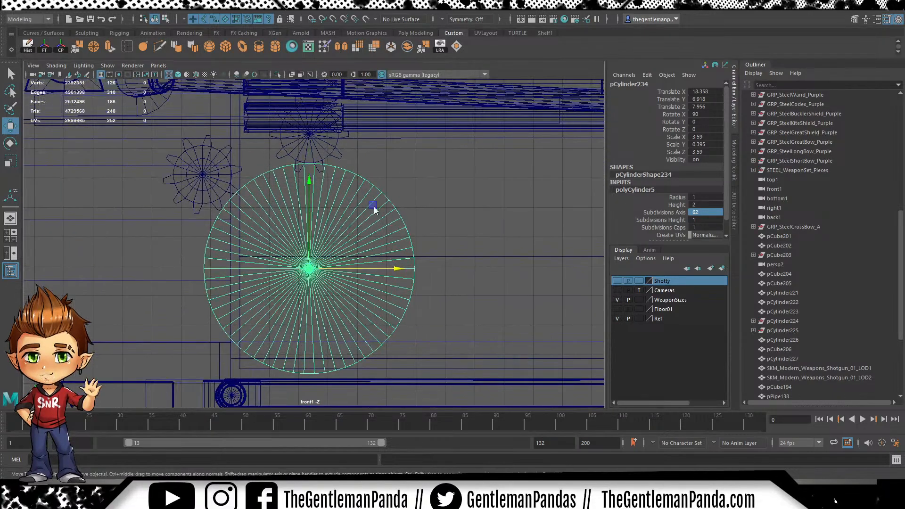
# Lower the large disc to Translate Y 6.773 to leave more clearance beneath the duplicate gear
pyautogui.click(324, 188)
pyautogui.click(322, 188)
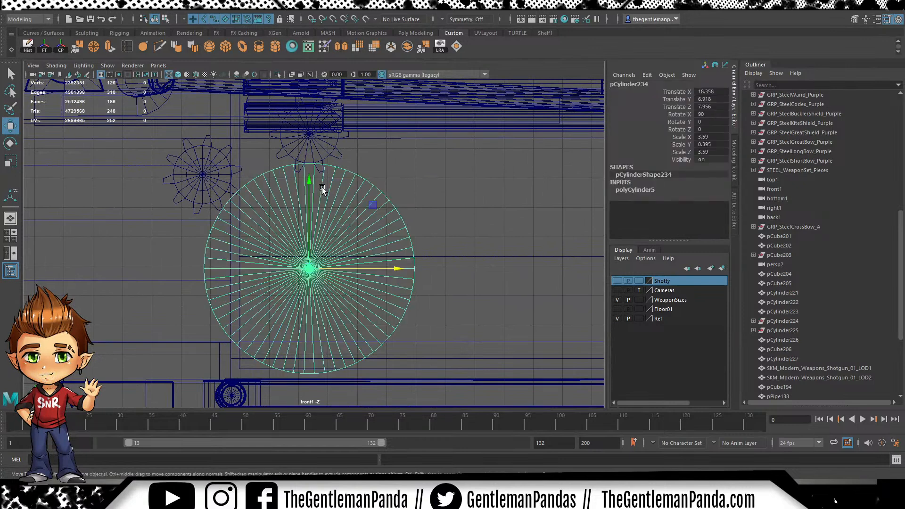
pyautogui.moveTo(312, 179); pyautogui.dragTo(311, 185)
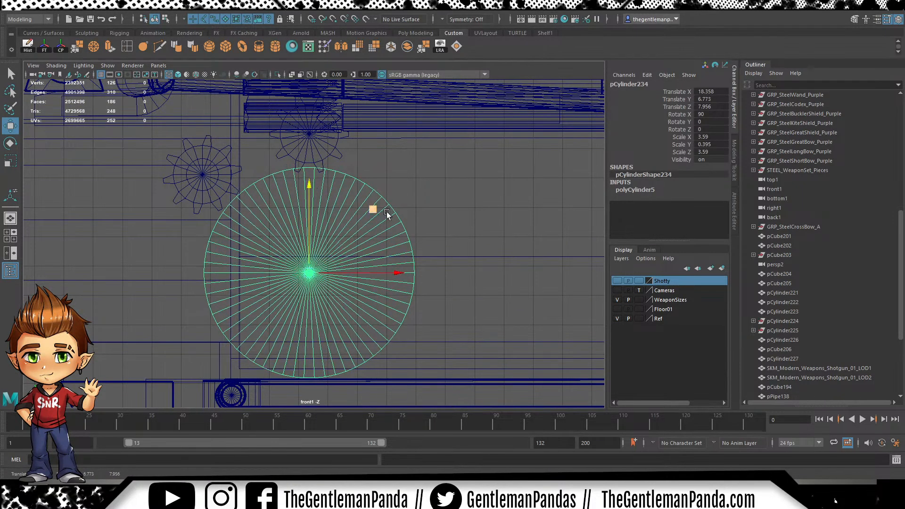
pyautogui.keyDown('alt'); pyautogui.moveTo(306, 181); pyautogui.dragTo(300, 196, button='middle'); pyautogui.keyUp('alt')
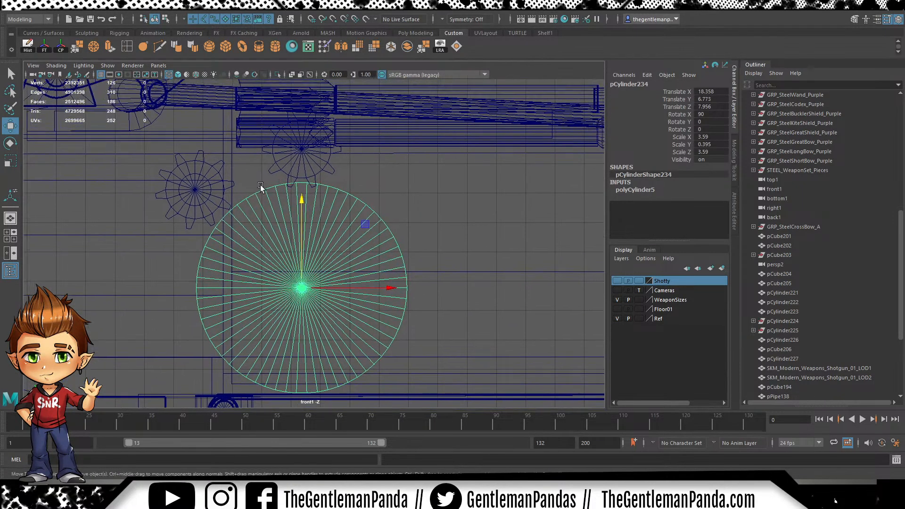
pyautogui.click(229, 182)
pyautogui.click(321, 185)
pyautogui.click(330, 191)
pyautogui.press('space')
pyautogui.press('space')
pyautogui.press('f')
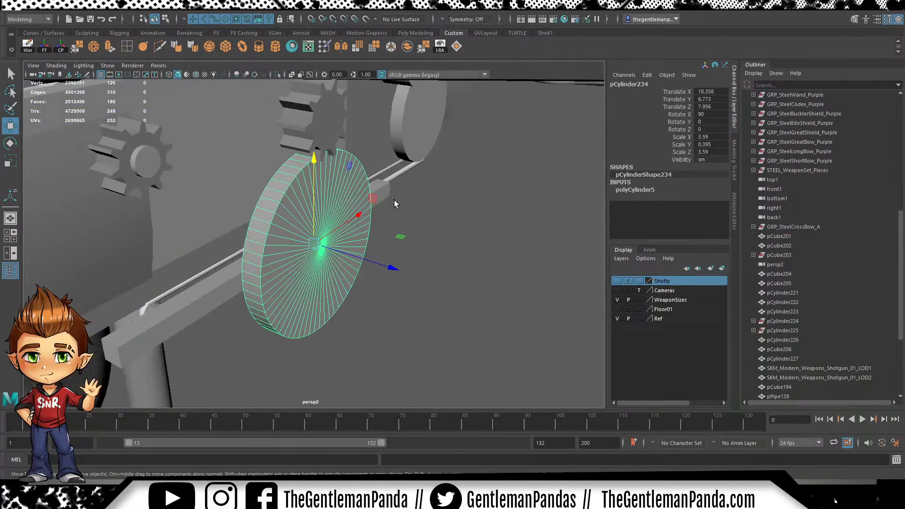
# Select every second rim face all the way around the large disc, starting from the segment between the small gear's two lowest teeth
pyautogui.scroll(5, 397, 203)
pyautogui.keyDown('alt'); pyautogui.moveTo(397, 153); pyautogui.dragTo(396, 175, button='middle'); pyautogui.keyUp('alt')
pyautogui.keyDown('alt'); pyautogui.moveTo(396, 174); pyautogui.dragTo(293, 184); pyautogui.keyUp('alt')
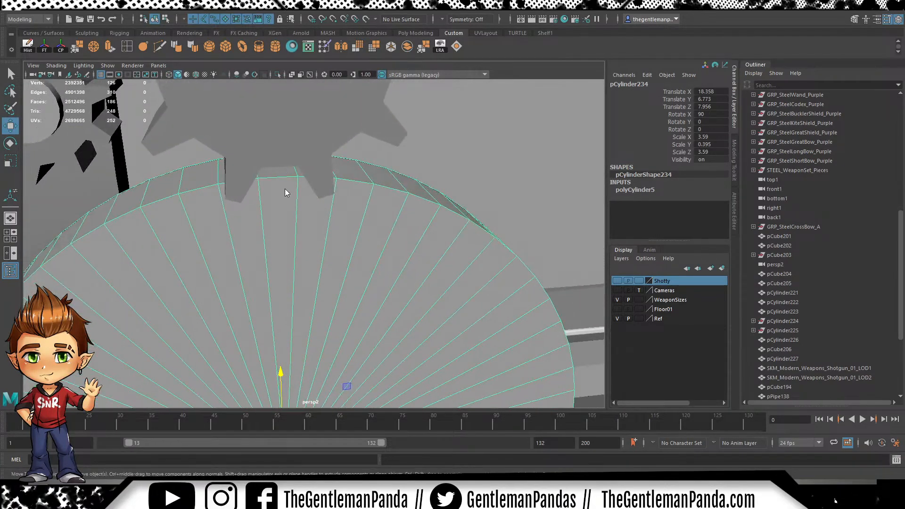
pyautogui.press('F11')
pyautogui.click(282, 172)
pyautogui.keyDown('alt'); pyautogui.moveTo(387, 197); pyautogui.dragTo(363, 198); pyautogui.keyUp('alt')
pyautogui.keyDown('shift'); pyautogui.click(325, 185); pyautogui.keyUp('shift')
pyautogui.keyDown('shift'); pyautogui.click(381, 198); pyautogui.keyUp('shift')
pyautogui.keyDown('shift'); pyautogui.click(455, 242); pyautogui.keyUp('shift')
pyautogui.keyDown('alt'); pyautogui.moveTo(481, 244); pyautogui.dragTo(444, 245, button='right'); pyautogui.keyUp('alt')
pyautogui.keyDown('alt'); pyautogui.moveTo(444, 245); pyautogui.dragTo(363, 196, button='middle'); pyautogui.keyUp('alt')
pyautogui.keyDown('alt'); pyautogui.moveTo(363, 196); pyautogui.dragTo(280, 210); pyautogui.keyUp('alt')
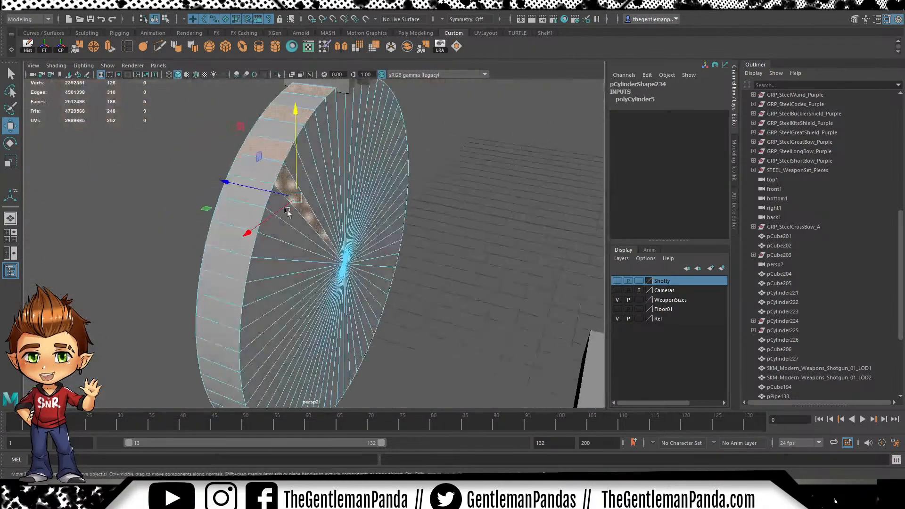
pyautogui.keyDown('shift'); pyautogui.click(330, 235); pyautogui.keyUp('shift')
pyautogui.keyDown('shift'); pyautogui.click(258, 194); pyautogui.keyUp('shift')
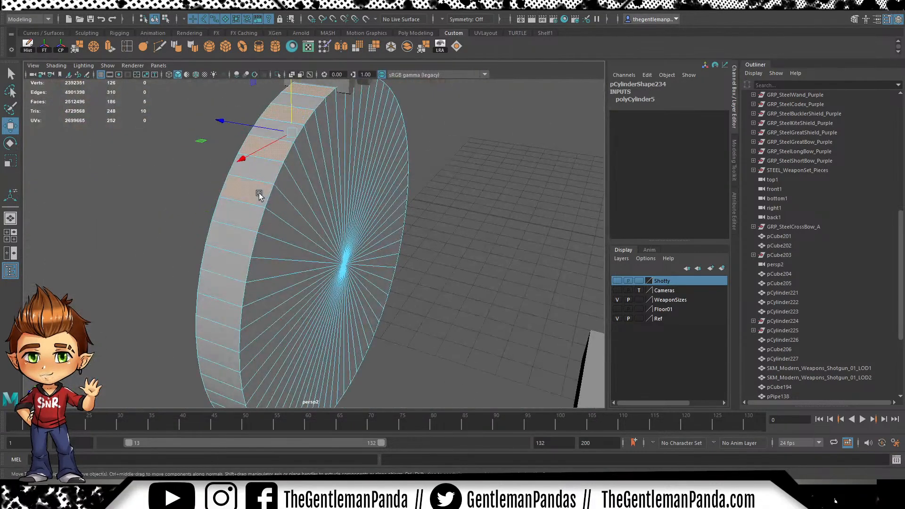
pyautogui.keyDown('shift'); pyautogui.click(239, 239); pyautogui.keyUp('shift')
pyautogui.keyDown('shift'); pyautogui.click(225, 283); pyautogui.keyUp('shift')
pyautogui.keyDown('alt'); pyautogui.moveTo(268, 307); pyautogui.dragTo(319, 214, button='middle'); pyautogui.keyUp('alt')
pyautogui.keyDown('shift'); pyautogui.click(303, 208); pyautogui.keyUp('shift')
pyautogui.keyDown('shift'); pyautogui.click(302, 254); pyautogui.keyUp('shift')
pyautogui.keyDown('shift'); pyautogui.click(303, 290); pyautogui.keyUp('shift')
pyautogui.keyDown('alt'); pyautogui.moveTo(302, 290); pyautogui.dragTo(325, 250); pyautogui.keyUp('alt')
pyautogui.keyDown('shift'); pyautogui.click(322, 264); pyautogui.keyUp('shift')
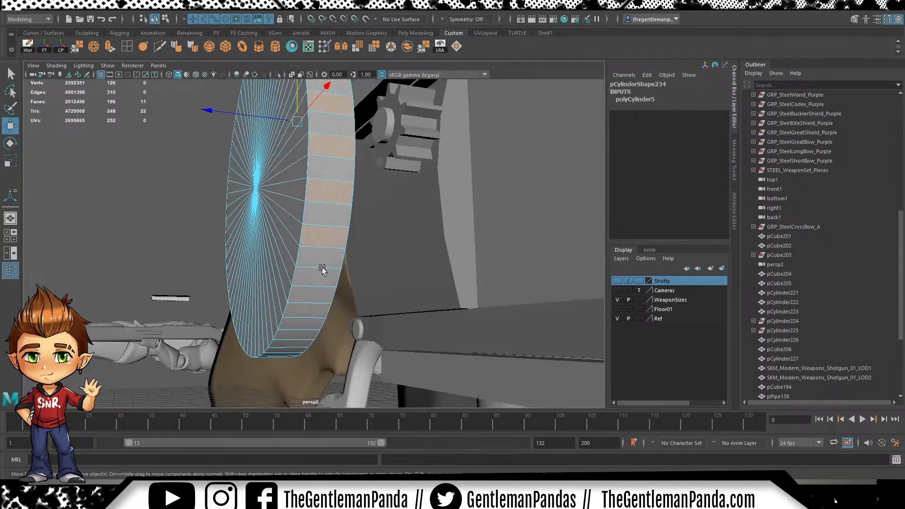
pyautogui.keyDown('shift'); pyautogui.click(314, 282); pyautogui.keyUp('shift')
pyautogui.keyDown('alt'); pyautogui.moveTo(315, 282); pyautogui.dragTo(391, 183); pyautogui.keyUp('alt')
pyautogui.keyDown('shift'); pyautogui.click(352, 204); pyautogui.keyUp('shift')
pyautogui.keyDown('shift'); pyautogui.click(326, 232); pyautogui.keyUp('shift')
pyautogui.keyDown('shift'); pyautogui.click(297, 261); pyautogui.keyUp('shift')
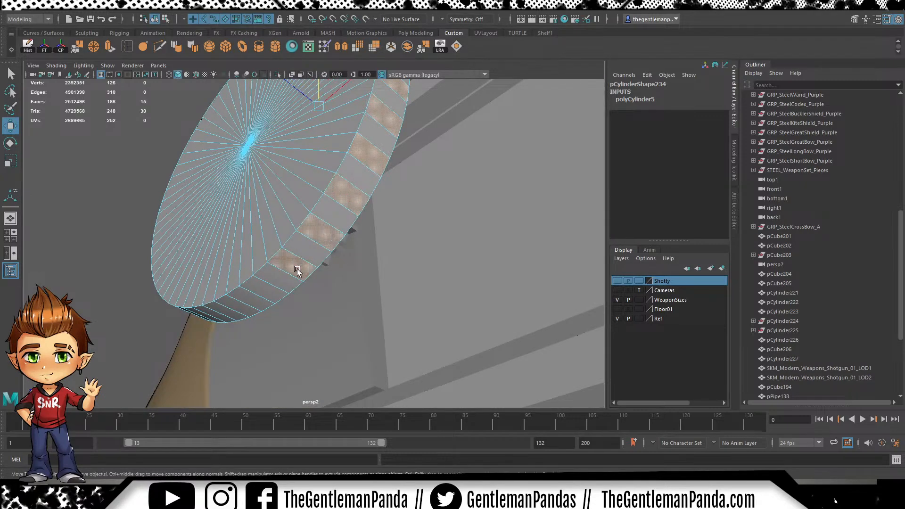
pyautogui.keyDown('shift'); pyautogui.click(262, 289); pyautogui.keyUp('shift')
pyautogui.keyDown('alt'); pyautogui.moveTo(196, 249); pyautogui.dragTo(332, 299); pyautogui.keyUp('alt')
pyautogui.keyDown('shift'); pyautogui.click(331, 299); pyautogui.keyUp('shift')
pyautogui.keyDown('shift'); pyautogui.click(278, 292); pyautogui.keyUp('shift')
pyautogui.keyDown('alt'); pyautogui.moveTo(236, 280); pyautogui.dragTo(363, 303); pyautogui.keyUp('alt')
pyautogui.keyDown('shift'); pyautogui.click(310, 298); pyautogui.keyUp('shift')
pyautogui.keyDown('shift'); pyautogui.click(276, 265); pyautogui.keyUp('shift')
pyautogui.keyDown('alt'); pyautogui.moveTo(276, 265); pyautogui.dragTo(330, 320); pyautogui.keyUp('alt')
pyautogui.keyDown('shift'); pyautogui.click(323, 308); pyautogui.keyUp('shift')
pyautogui.keyDown('shift'); pyautogui.click(309, 286); pyautogui.keyUp('shift')
pyautogui.keyDown('shift'); pyautogui.click(308, 250); pyautogui.keyUp('shift')
pyautogui.moveTo(309, 250)
pyautogui.keyDown('alt'); pyautogui.mouseDown()
pyautogui.moveTo(348, 228)
pyautogui.moveTo(304, 261)
pyautogui.mouseUp(); pyautogui.keyUp('alt')
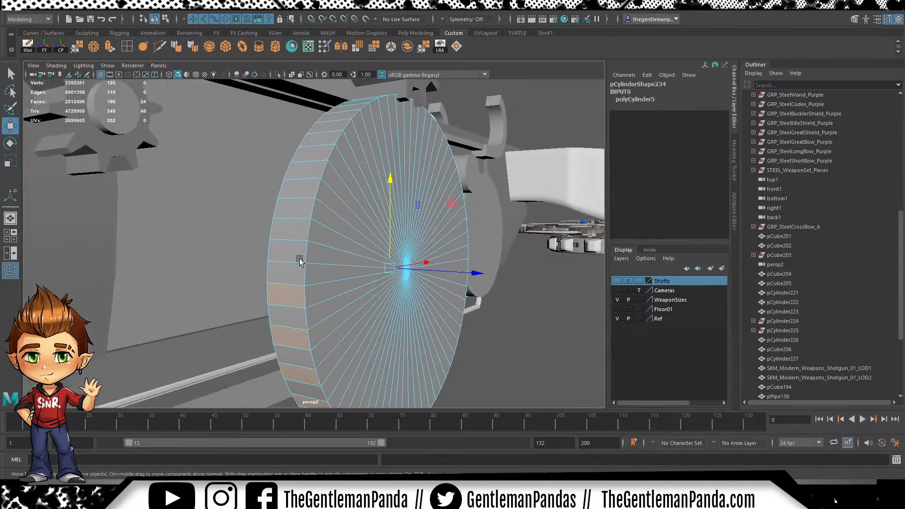
pyautogui.keyDown('alt'); pyautogui.moveTo(299, 207); pyautogui.dragTo(312, 262); pyautogui.keyUp('alt')
pyautogui.keyDown('shift'); pyautogui.click(312, 263); pyautogui.keyUp('shift')
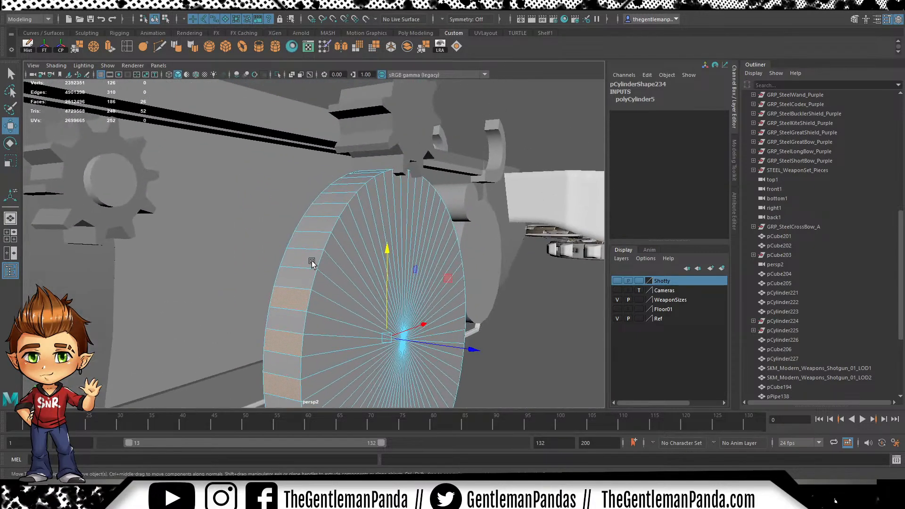
pyautogui.keyDown('alt'); pyautogui.moveTo(401, 206); pyautogui.dragTo(363, 270); pyautogui.keyUp('alt')
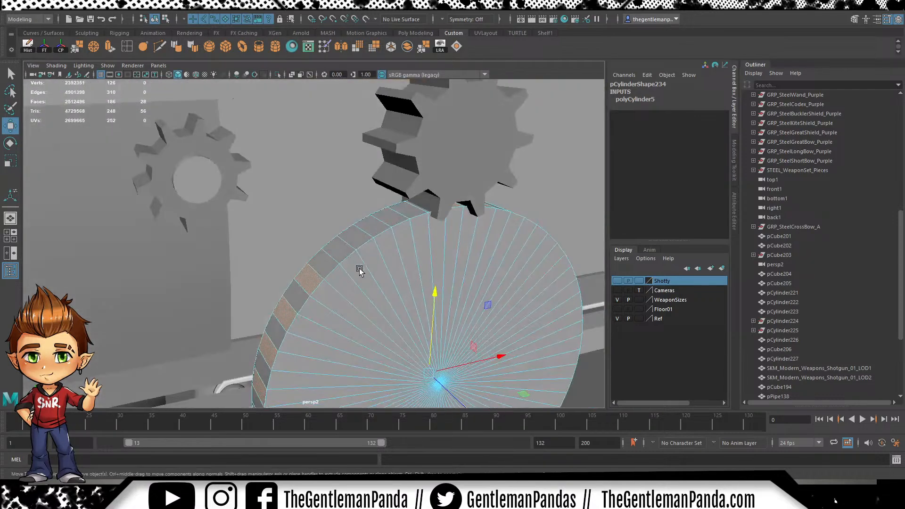
pyautogui.keyDown('shift'); pyautogui.click(369, 228); pyautogui.keyUp('shift')
pyautogui.keyDown('shift'); pyautogui.click(403, 211); pyautogui.keyUp('shift')
pyautogui.keyDown('alt'); pyautogui.moveTo(470, 218); pyautogui.dragTo(416, 264); pyautogui.keyUp('alt')
pyautogui.scroll(-5, 395, 298)
pyautogui.keyDown('alt'); pyautogui.moveTo(395, 299); pyautogui.dragTo(318, 164, button='middle'); pyautogui.keyUp('alt')
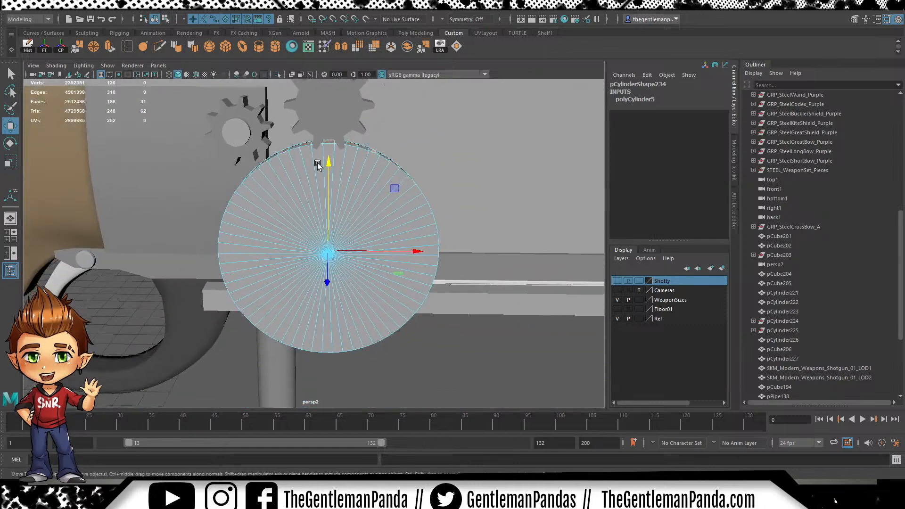
# Extrude the selected rim faces outward with Local Translate Z 0.241 and narrow their outer ends to form tapered teeth
pyautogui.click(112, 49)
pyautogui.moveTo(495, 229); pyautogui.dragTo(504, 229)
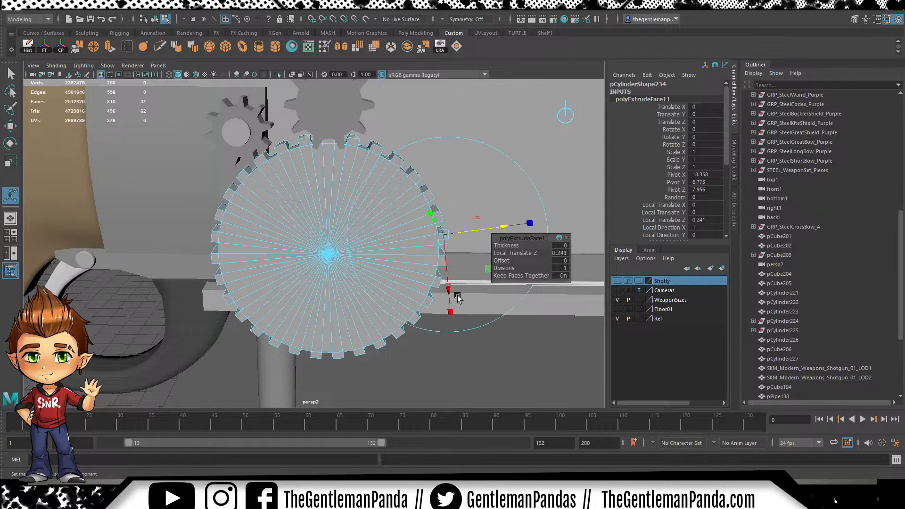
pyautogui.moveTo(450, 312); pyautogui.dragTo(441, 265)
pyautogui.keyDown('alt'); pyautogui.moveTo(386, 236); pyautogui.dragTo(391, 219); pyautogui.keyUp('alt')
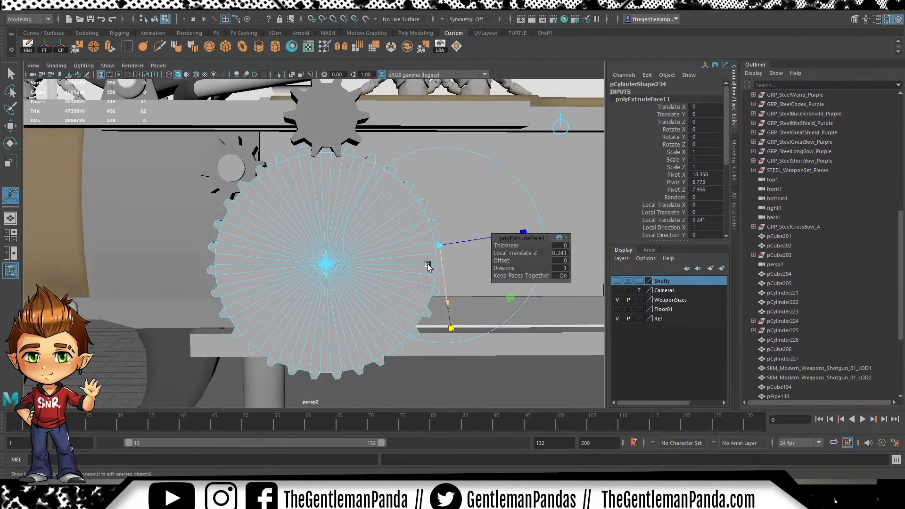
pyautogui.press('q')
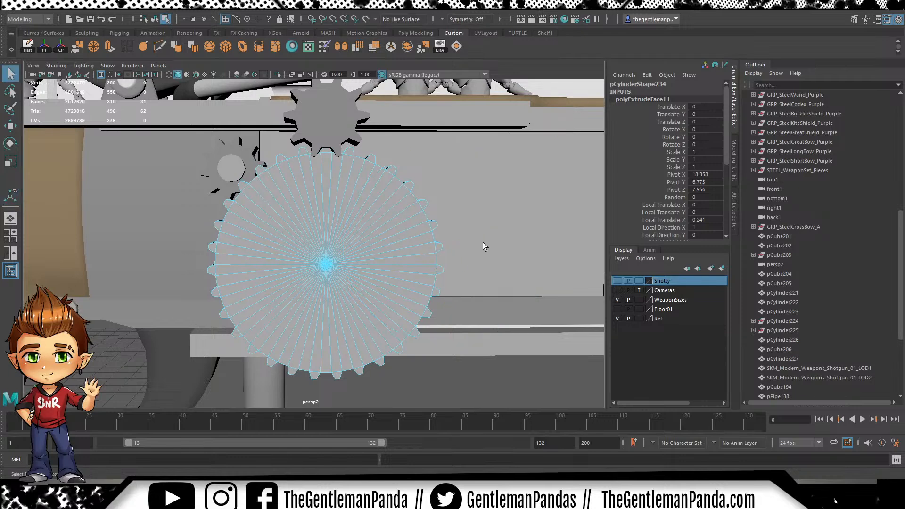
# Scale the selected tooth tips outward from the large gear's centre in the front view to lengthen the teeth, then return to object mode
pyautogui.press('w')
pyautogui.press('space')
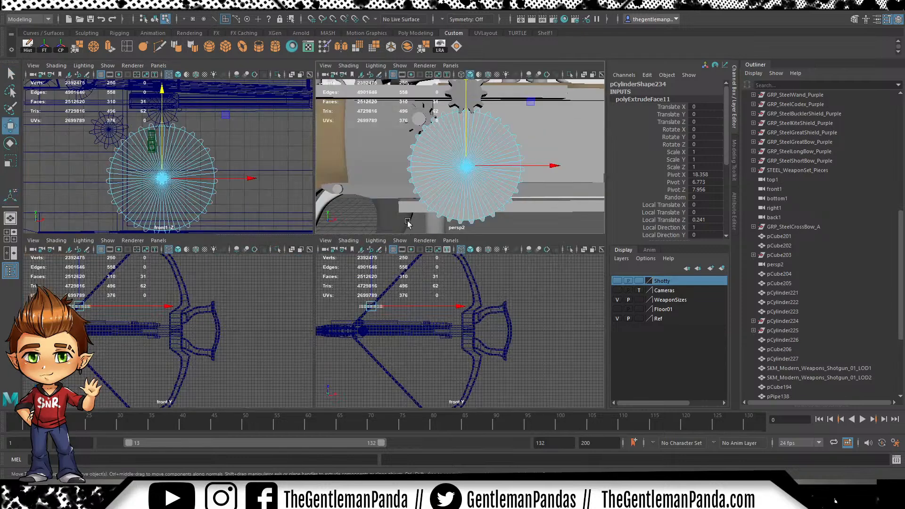
pyautogui.press('space')
pyautogui.press('r')
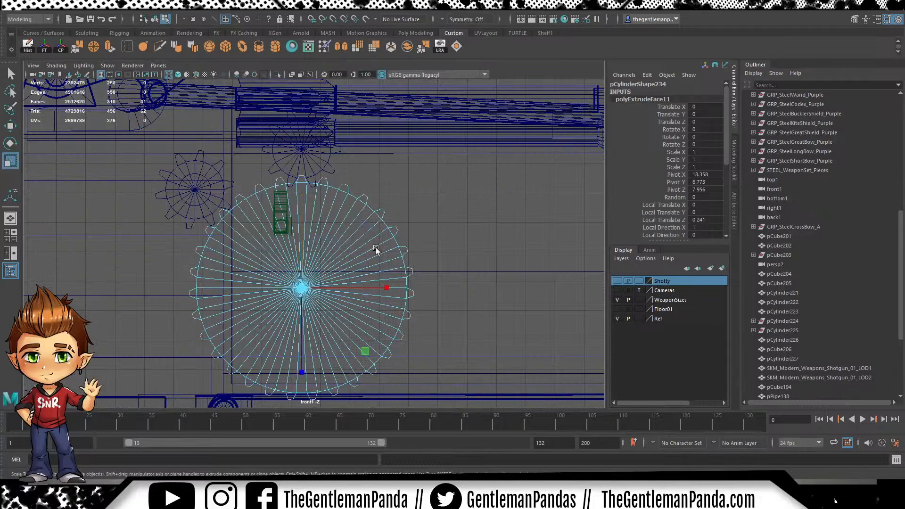
pyautogui.scroll(3, 305, 268)
pyautogui.click(298, 311)
pyautogui.moveTo(297, 311); pyautogui.dragTo(310, 312)
pyautogui.keyDown('alt'); pyautogui.moveTo(328, 185); pyautogui.dragTo(328, 252, button='middle'); pyautogui.keyUp('alt')
pyautogui.press('F8')
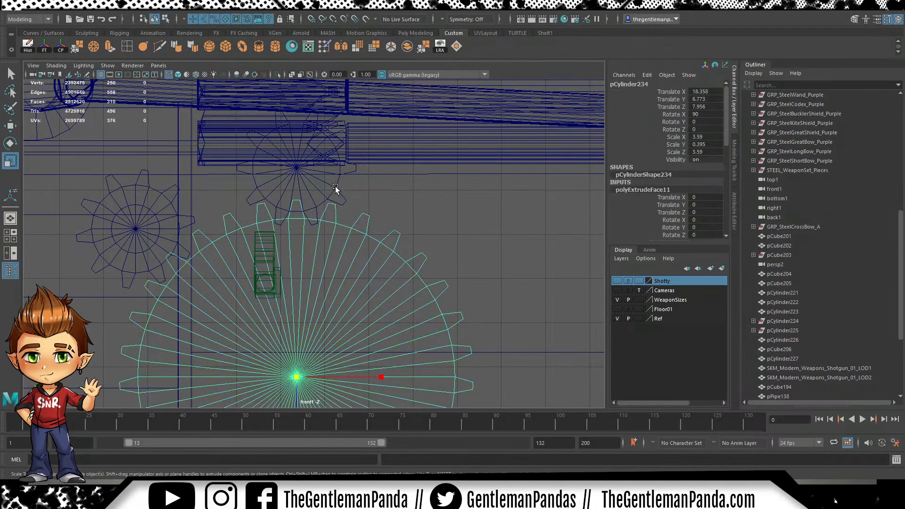
# Raise the small gear above the large gear to Translate Y 11.784
pyautogui.click(333, 183)
pyautogui.press('w')
pyautogui.moveTo(299, 149); pyautogui.dragTo(299, 137)
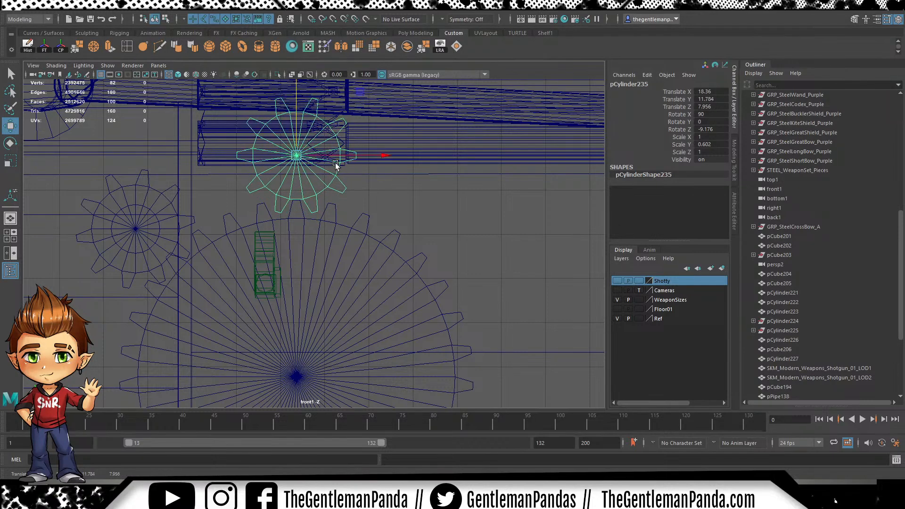
# Test the tooth meshing by rotating the small gear to Rotate Z 5.466 in stages, turning the large gear slightly in between
pyautogui.press('e')
pyautogui.moveTo(372, 184); pyautogui.dragTo(379, 182)
pyautogui.press('w')
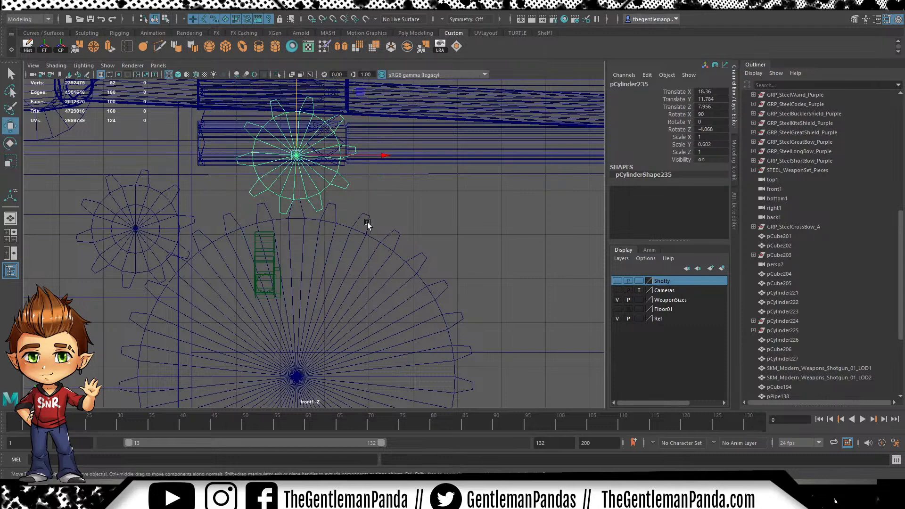
pyautogui.click(379, 213)
pyautogui.press('e')
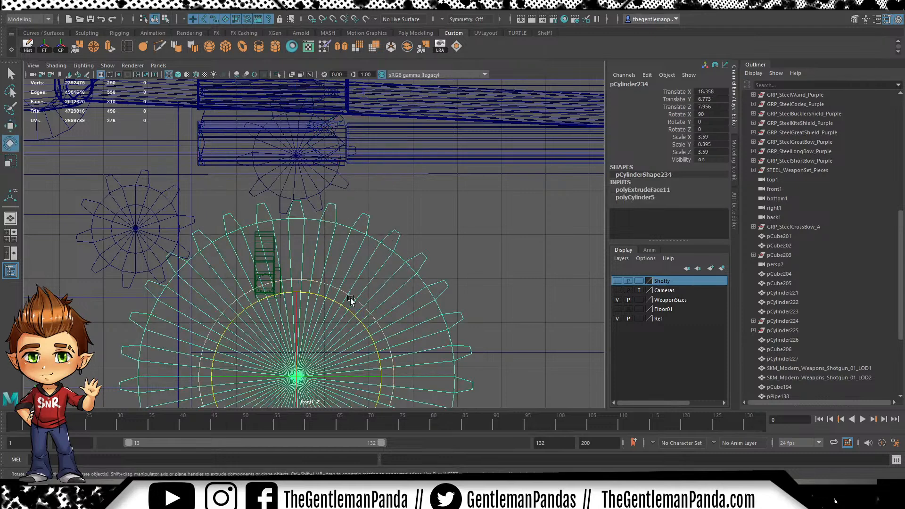
pyautogui.moveTo(345, 306); pyautogui.dragTo(350, 307)
pyautogui.click(347, 187)
pyautogui.moveTo(370, 200); pyautogui.dragTo(376, 184)
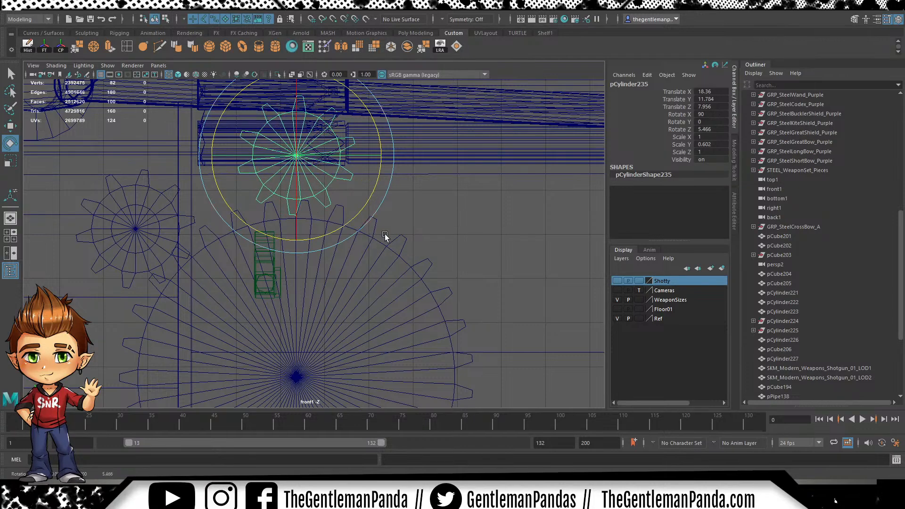
# Keep testing the mesh by turning both gears alternately, the large one to Rotate Z -12.266 and the small one to 34.046
pyautogui.click(382, 241)
pyautogui.moveTo(351, 311); pyautogui.dragTo(355, 312)
pyautogui.click(321, 193)
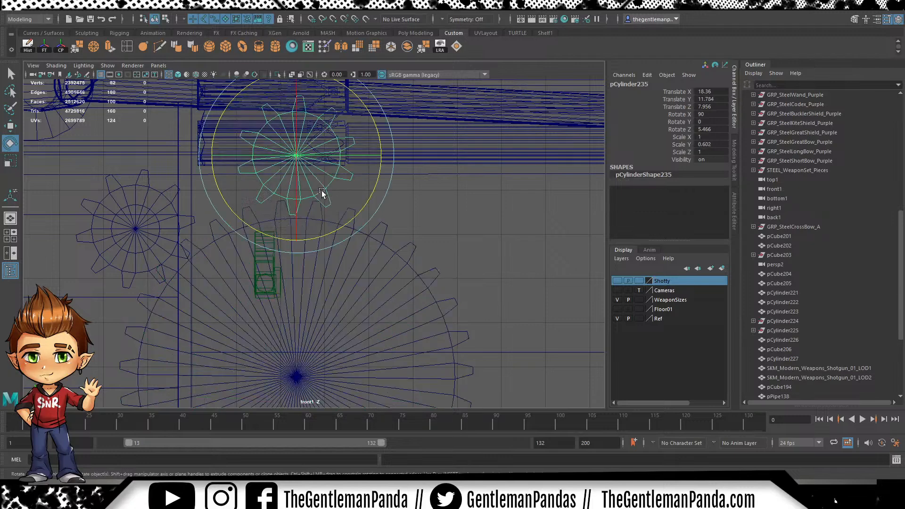
pyautogui.moveTo(348, 216); pyautogui.dragTo(364, 205)
pyautogui.click(371, 259)
pyautogui.moveTo(352, 304); pyautogui.dragTo(347, 312)
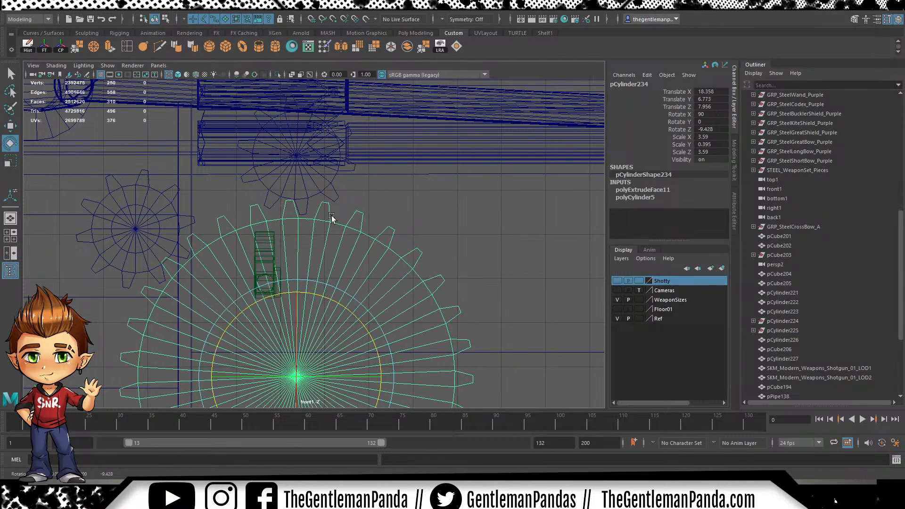
pyautogui.click(335, 196)
pyautogui.moveTo(366, 206); pyautogui.dragTo(370, 194)
pyautogui.click(338, 302)
pyautogui.moveTo(338, 302); pyautogui.dragTo(340, 305)
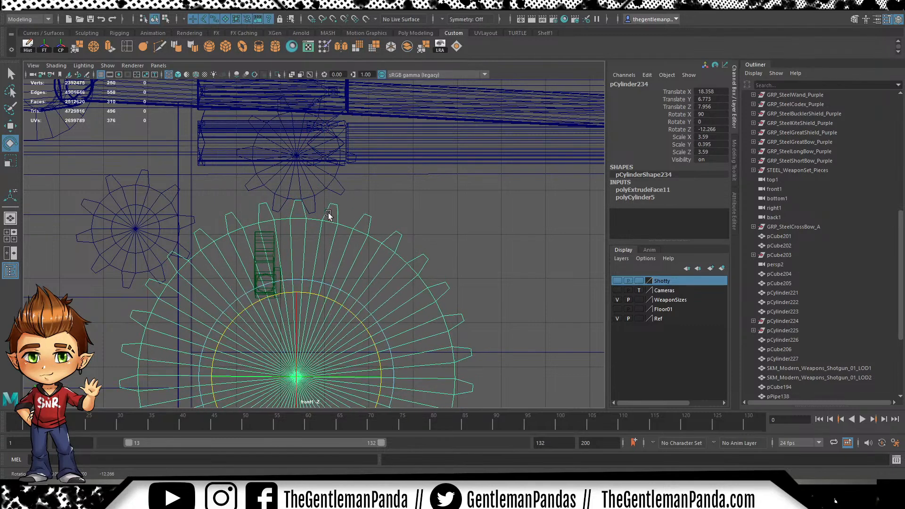
pyautogui.click(332, 202)
pyautogui.moveTo(354, 214); pyautogui.dragTo(366, 208)
pyautogui.click(454, 191)
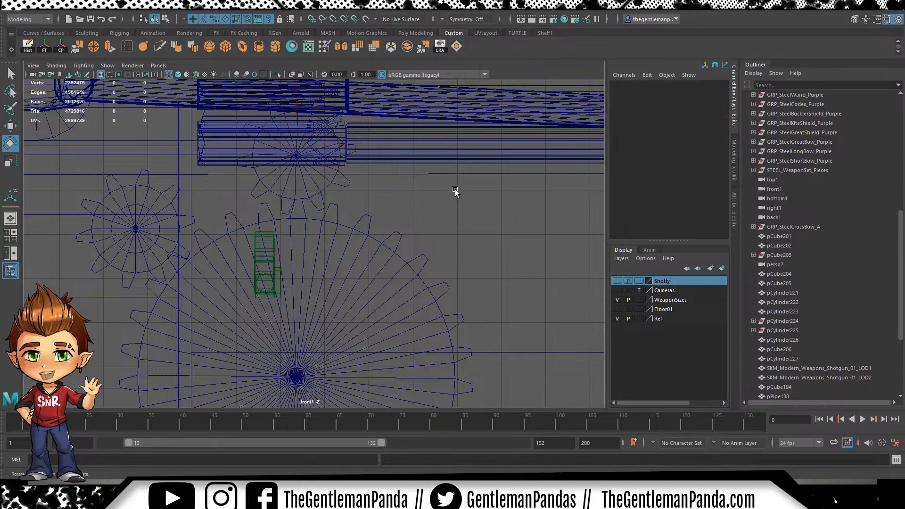
# Reset Rotate Z to 0 on both the large gear and the small gear above it
pyautogui.scroll(-4, 400, 259)
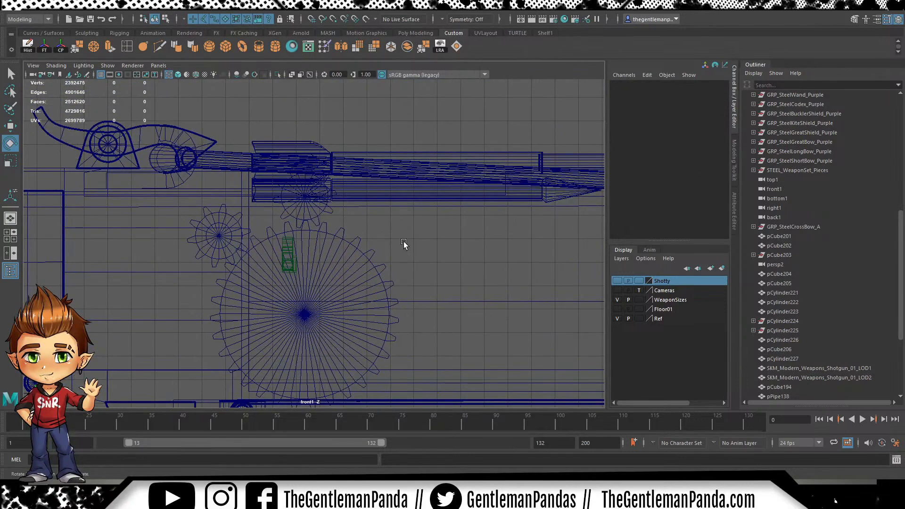
pyautogui.press('space')
pyautogui.press('space')
pyautogui.keyDown('alt'); pyautogui.moveTo(382, 190); pyautogui.dragTo(372, 211); pyautogui.keyUp('alt')
pyautogui.click(412, 209)
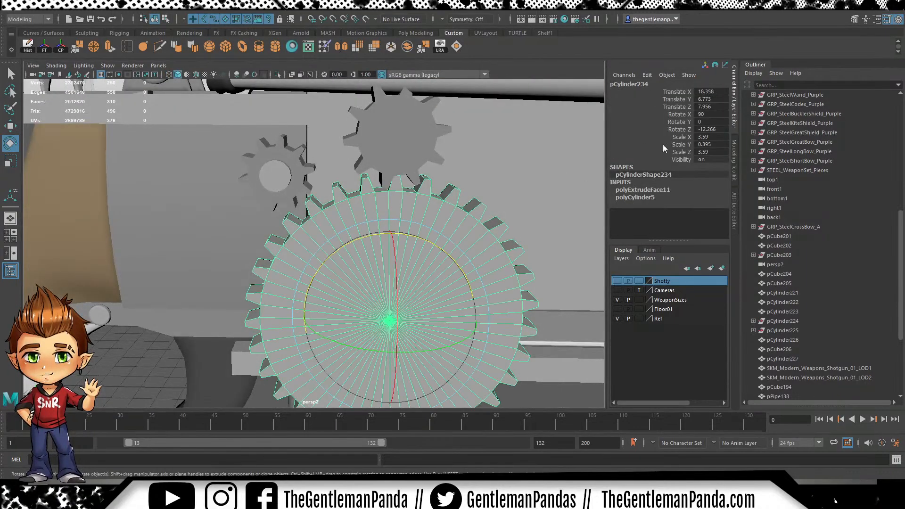
pyautogui.click(716, 130)
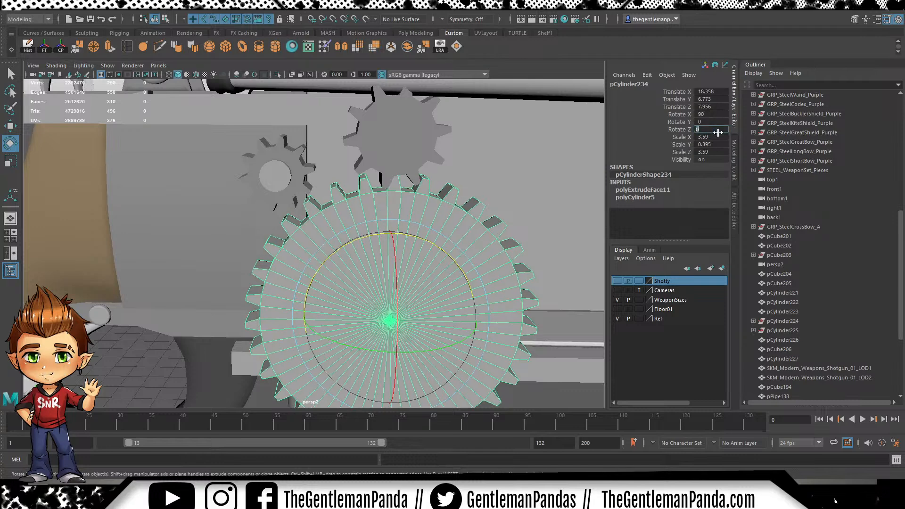
pyautogui.click(419, 143)
pyautogui.click(420, 143)
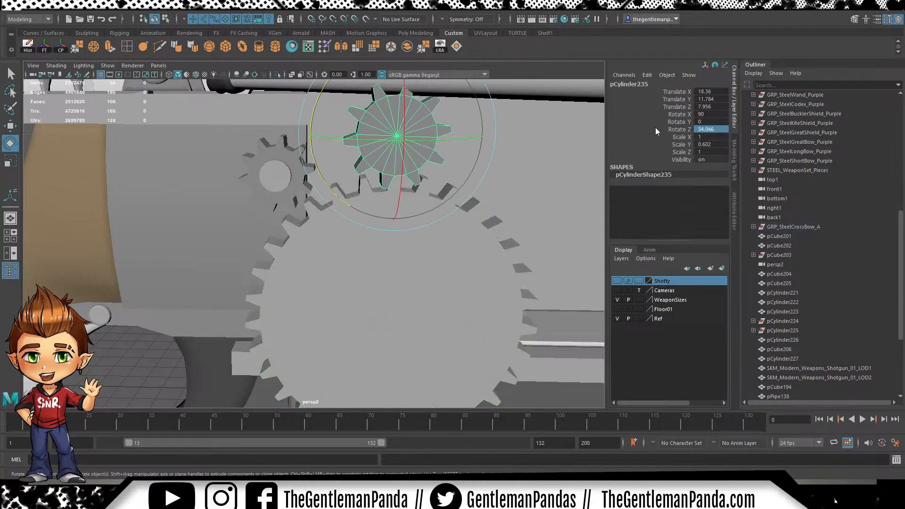
pyautogui.doubleClick(721, 131)
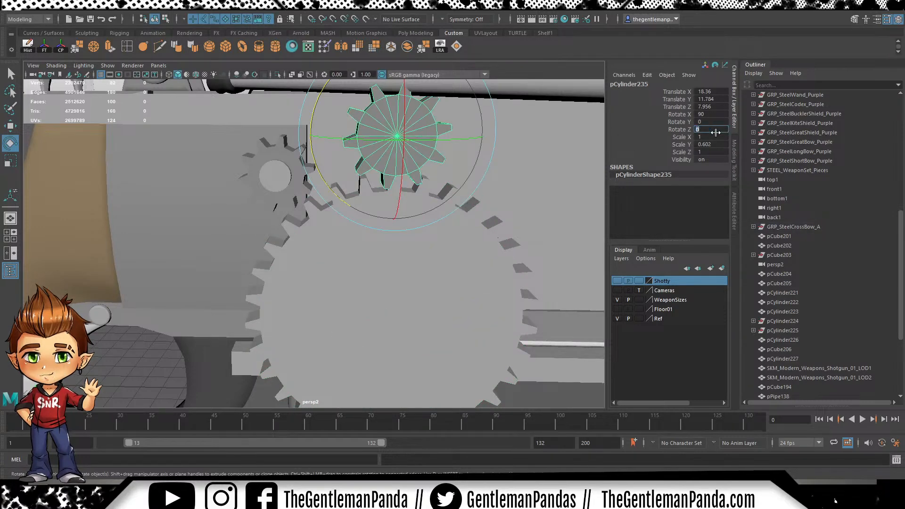
# Delete the original small gear mounted around the axle on the crossbow's side
pyautogui.keyDown('alt'); pyautogui.moveTo(565, 145); pyautogui.dragTo(513, 230); pyautogui.keyUp('alt')
pyautogui.click(385, 281)
pyautogui.keyDown('alt'); pyautogui.moveTo(386, 281); pyautogui.dragTo(362, 286); pyautogui.keyUp('alt')
pyautogui.click(283, 203)
pyautogui.press('w')
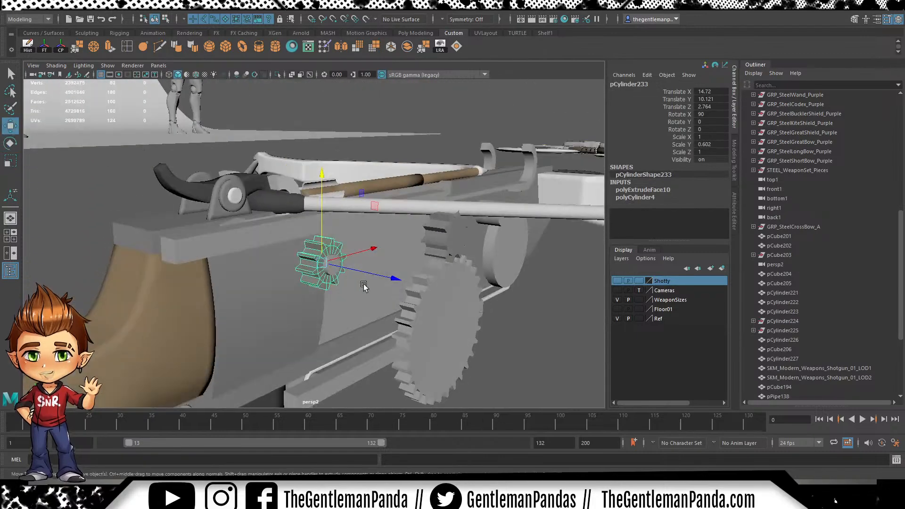
pyautogui.press('Delete')
# Put the duplicate small gear in the deleted gear's place and move the large gear against the crossbow's side at Translate Z 3.033
pyautogui.click(330, 264)
pyautogui.click(426, 243)
pyautogui.keyDown('alt'); pyautogui.moveTo(426, 244); pyautogui.dragTo(392, 302); pyautogui.keyUp('alt')
pyautogui.click(404, 301)
pyautogui.moveTo(391, 302); pyautogui.dragTo(378, 302, button='middle')
pyautogui.press('f')
pyautogui.keyDown('alt'); pyautogui.moveTo(418, 299); pyautogui.dragTo(365, 267); pyautogui.keyUp('alt')
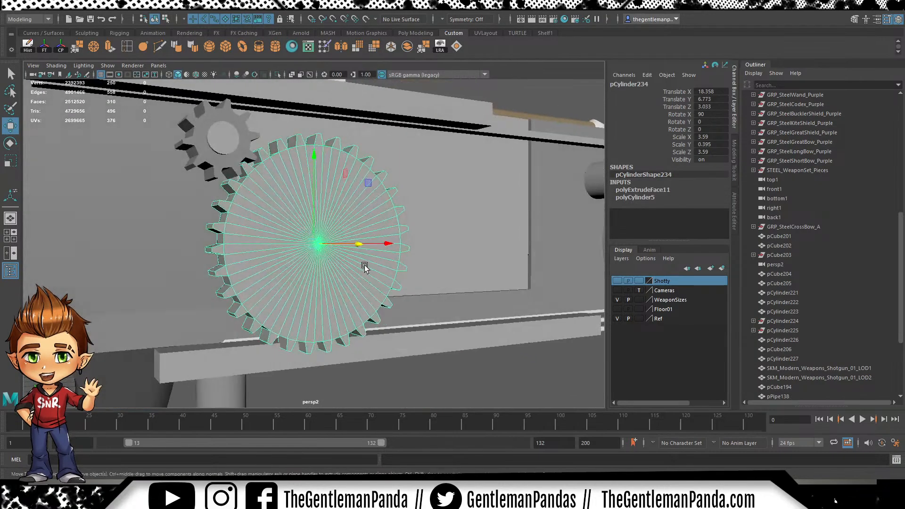
# Select the lower rail and examine how the large gear's lowest teeth sit against it
pyautogui.keyDown('alt'); pyautogui.moveTo(345, 247); pyautogui.dragTo(386, 266, button='middle'); pyautogui.keyUp('alt')
pyautogui.keyDown('alt'); pyautogui.moveTo(386, 267); pyautogui.dragTo(353, 311); pyautogui.keyUp('alt')
pyautogui.click(340, 331)
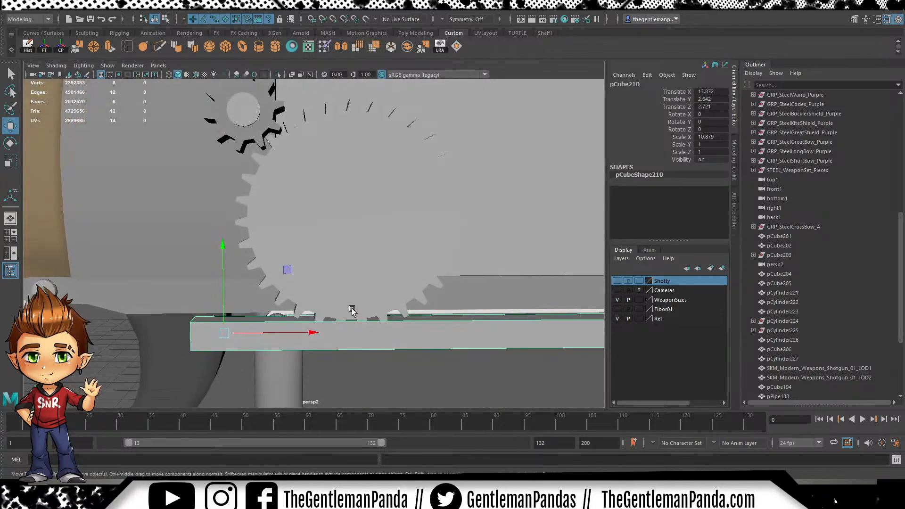
# Duplicate the small gear's axle and centre the copy on the large gear at Translate X 18.358, Y 6.773, Z 3.125
pyautogui.keyDown('alt'); pyautogui.moveTo(326, 188); pyautogui.dragTo(259, 245); pyautogui.keyUp('alt')
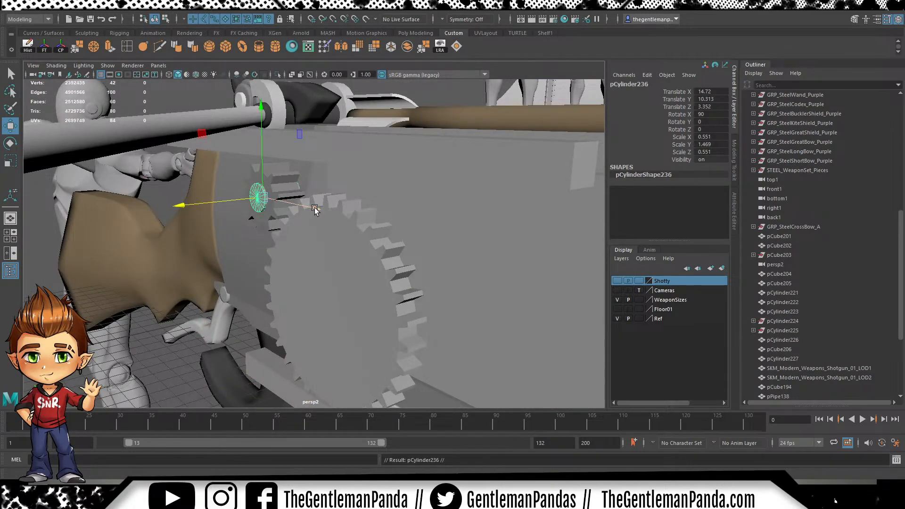
pyautogui.press('space')
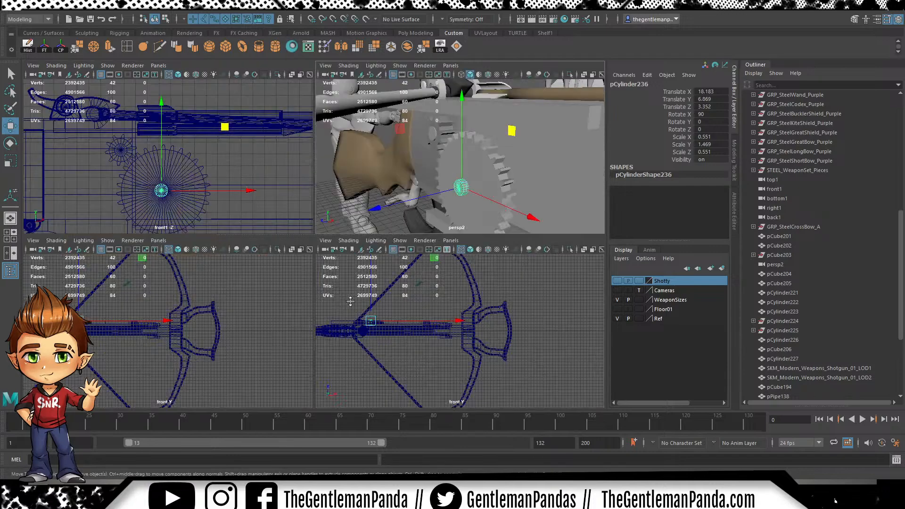
pyautogui.press('space')
pyautogui.scroll(2, 288, 234)
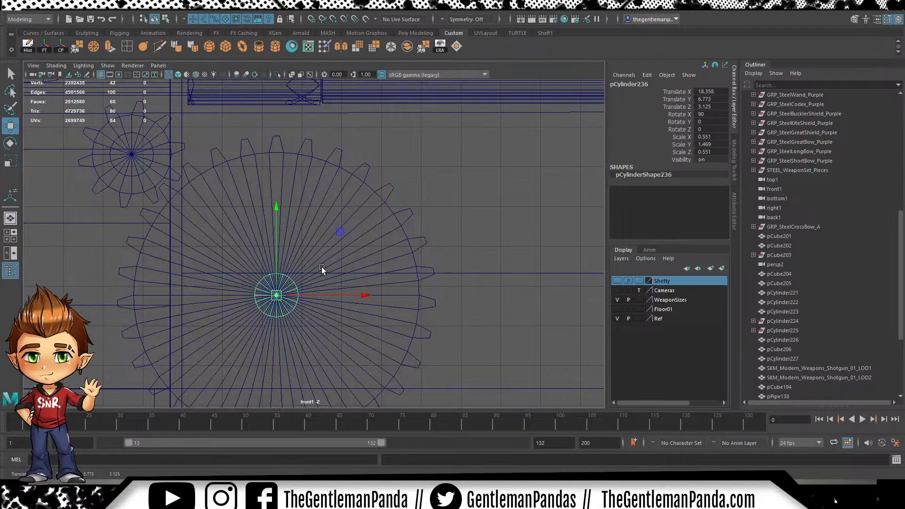
# Raise both gears and their axles toward the upper rail, placing the small gear's axle at Translate Y 10.52
pyautogui.press('space')
pyautogui.press('space')
pyautogui.keyDown('alt'); pyautogui.moveTo(465, 188); pyautogui.dragTo(335, 229); pyautogui.keyUp('alt')
pyautogui.click(338, 183)
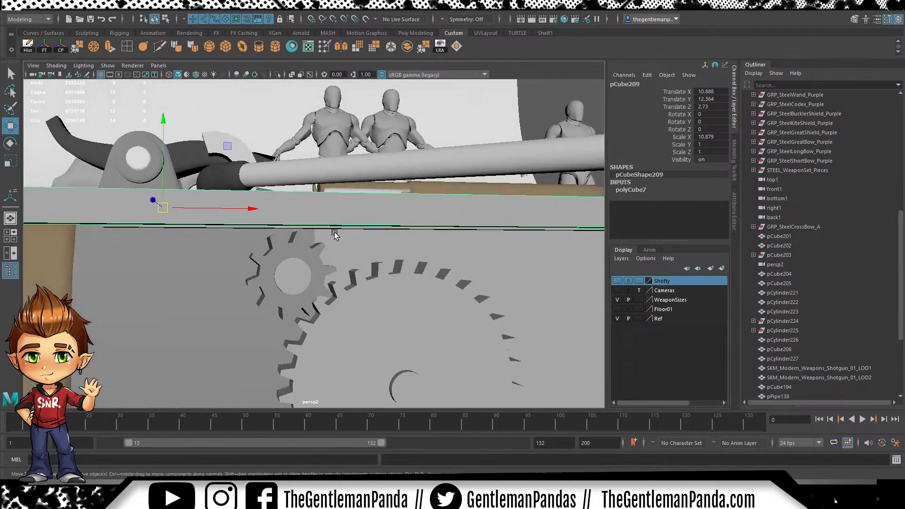
pyautogui.keyDown('alt'); pyautogui.moveTo(312, 275); pyautogui.dragTo(312, 152); pyautogui.keyUp('alt')
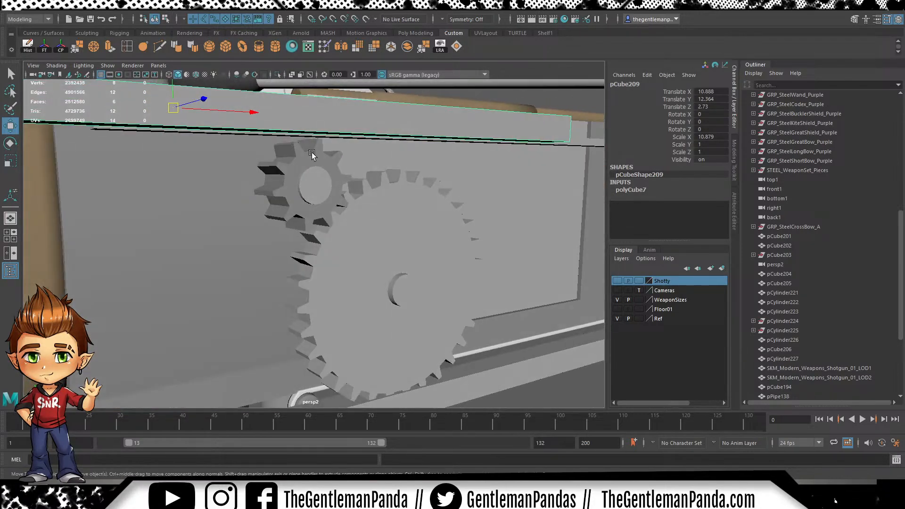
pyautogui.keyDown('alt'); pyautogui.moveTo(355, 231); pyautogui.dragTo(369, 262); pyautogui.keyUp('alt')
pyautogui.click(370, 265)
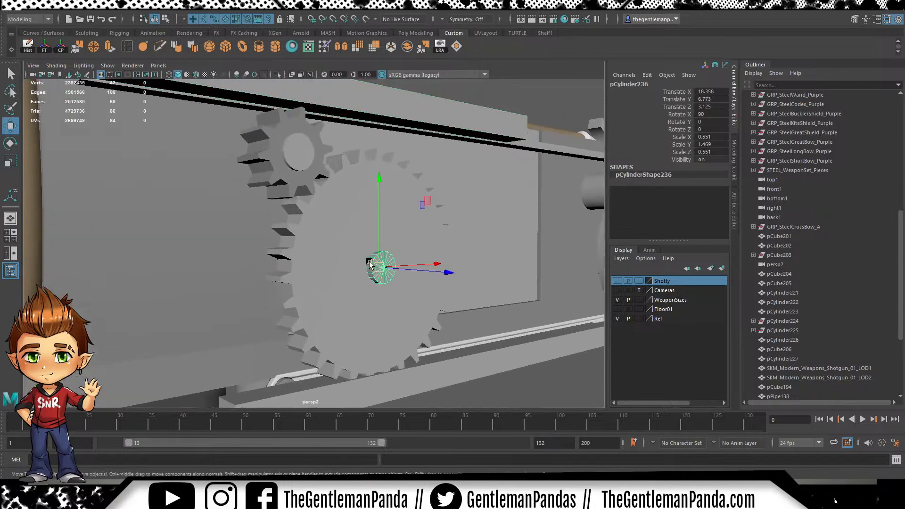
pyautogui.click(311, 171)
pyautogui.moveTo(315, 171)
pyautogui.keyDown('alt'); pyautogui.mouseDown()
pyautogui.moveTo(310, 186)
pyautogui.moveTo(309, 172)
pyautogui.mouseUp(); pyautogui.keyUp('alt')
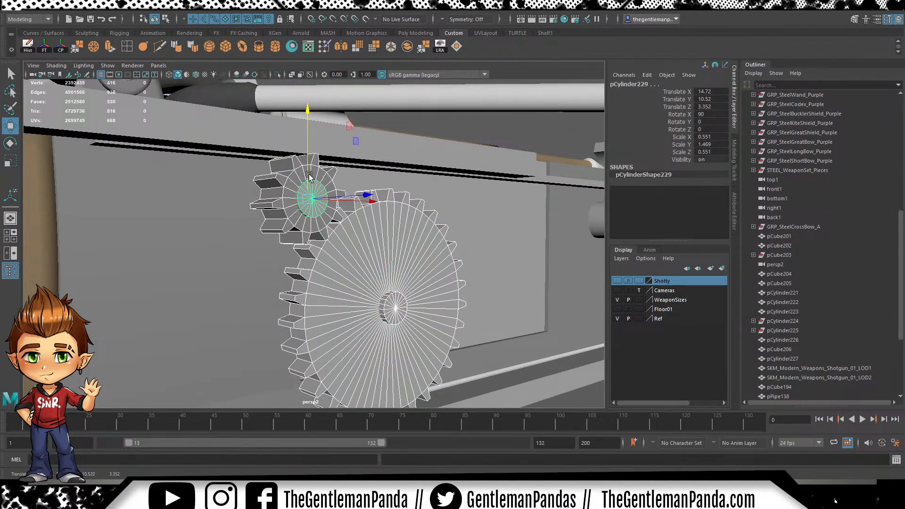
# Lower the bottom rail beneath the large gear's teeth to Translate Y 2.451
pyautogui.keyDown('alt'); pyautogui.moveTo(374, 264); pyautogui.dragTo(386, 287); pyautogui.keyUp('alt')
pyautogui.keyDown('alt'); pyautogui.moveTo(386, 288); pyautogui.dragTo(365, 200, button='middle'); pyautogui.keyUp('alt')
pyautogui.keyDown('alt'); pyautogui.moveTo(365, 200); pyautogui.dragTo(349, 213); pyautogui.keyUp('alt')
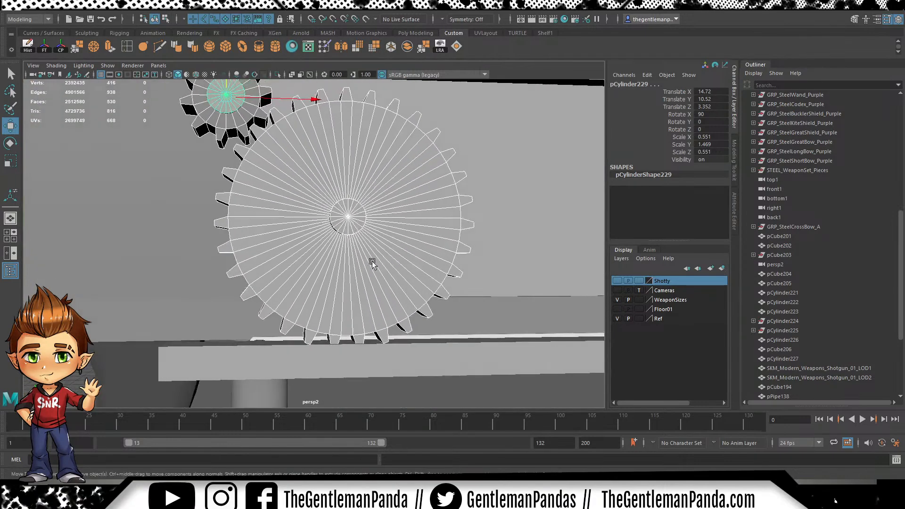
pyautogui.keyDown('alt'); pyautogui.moveTo(381, 306); pyautogui.dragTo(361, 249, button='middle'); pyautogui.keyUp('alt')
pyautogui.click(360, 283)
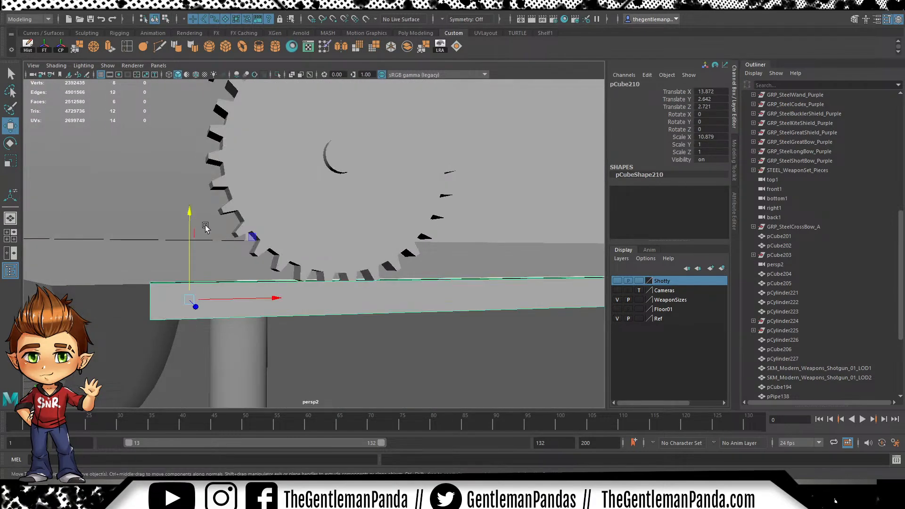
pyautogui.moveTo(190, 213); pyautogui.dragTo(194, 221)
# Thin the small gear to Scale Y 0.4 to match the large gear's thickness
pyautogui.scroll(-5, 302, 215)
pyautogui.keyDown('alt'); pyautogui.moveTo(353, 210); pyautogui.dragTo(266, 182); pyautogui.keyUp('alt')
pyautogui.click(262, 135)
pyautogui.keyDown('alt'); pyautogui.moveTo(261, 135); pyautogui.dragTo(340, 206); pyautogui.keyUp('alt')
pyautogui.click(298, 193)
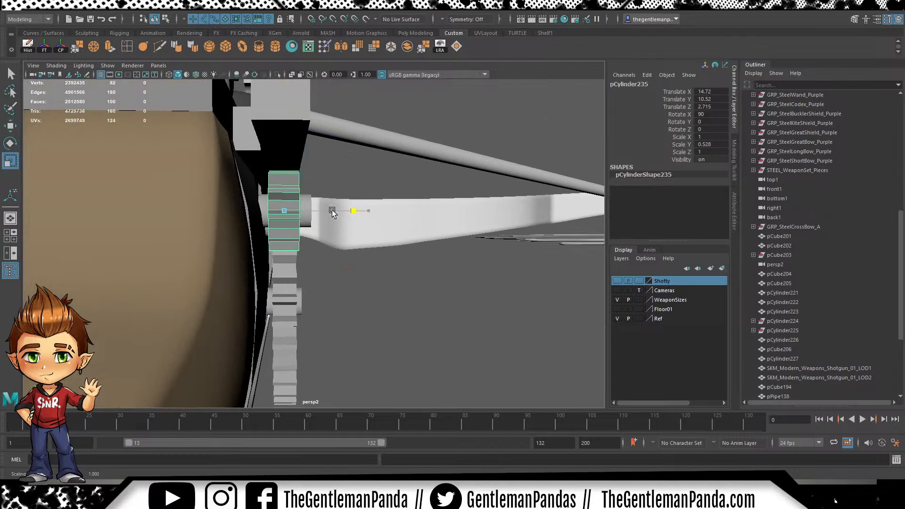
# Reposition the small gear's axle along Z through the thinned gear
pyautogui.click(316, 208)
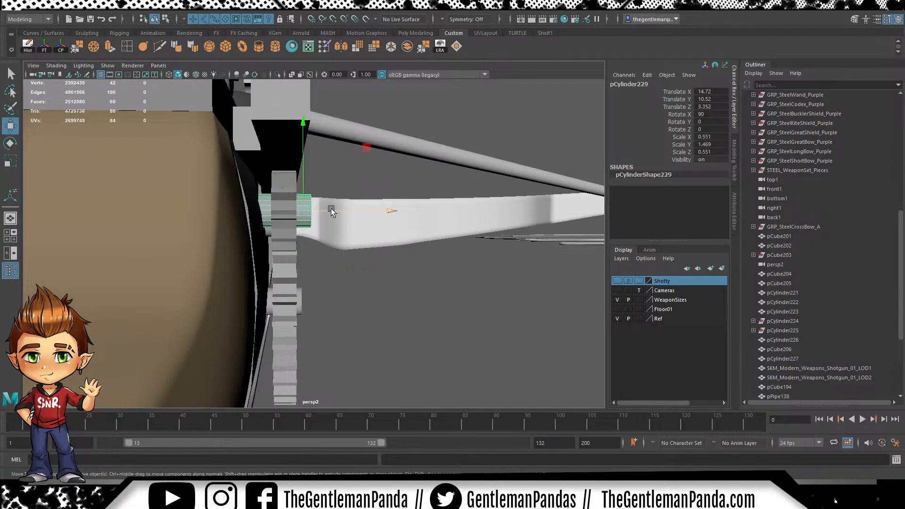
pyautogui.moveTo(334, 210); pyautogui.dragTo(380, 207)
pyautogui.press('w')
pyautogui.click(318, 188)
pyautogui.click(413, 193)
pyautogui.click(384, 209)
# Slim the upper rail to Scale Y 0.885 and place it at Translate Y 12.356
pyautogui.keyDown('alt'); pyautogui.moveTo(380, 207); pyautogui.dragTo(361, 194, button='middle'); pyautogui.keyUp('alt')
pyautogui.keyDown('alt'); pyautogui.moveTo(360, 194); pyautogui.dragTo(370, 253); pyautogui.keyUp('alt')
pyautogui.moveTo(368, 144); pyautogui.dragTo(246, 154)
pyautogui.keyDown('alt'); pyautogui.moveTo(246, 155); pyautogui.dragTo(302, 181, button='middle'); pyautogui.keyUp('alt')
pyautogui.keyDown('alt'); pyautogui.moveTo(302, 181); pyautogui.dragTo(349, 204, button='right'); pyautogui.keyUp('alt')
pyautogui.moveTo(304, 193); pyautogui.dragTo(292, 215)
pyautogui.keyDown('alt'); pyautogui.moveTo(292, 215); pyautogui.dragTo(363, 205, button='middle'); pyautogui.keyUp('alt')
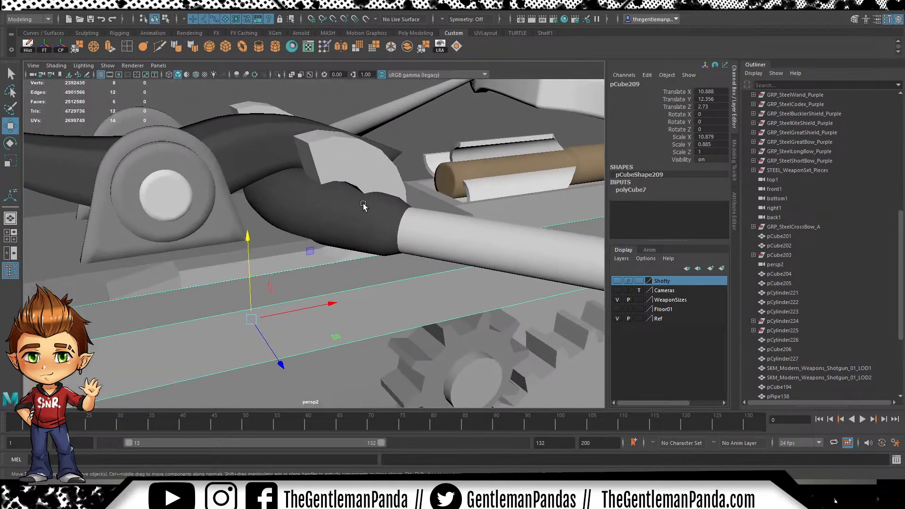
# Add the string hooks to the upper rail selection and check how they would travel along the crossbow
pyautogui.click(376, 179)
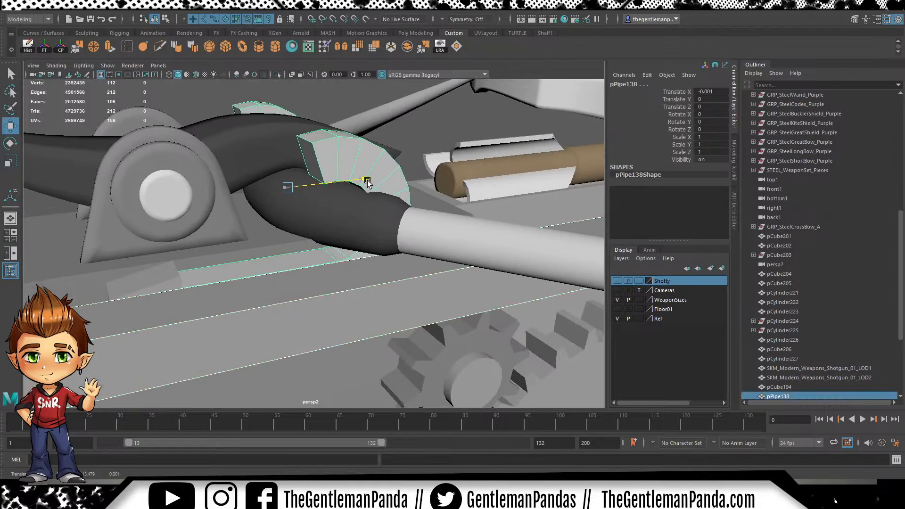
pyautogui.scroll(-3, 367, 181)
pyautogui.keyDown('alt'); pyautogui.moveTo(341, 232); pyautogui.dragTo(377, 210); pyautogui.keyUp('alt')
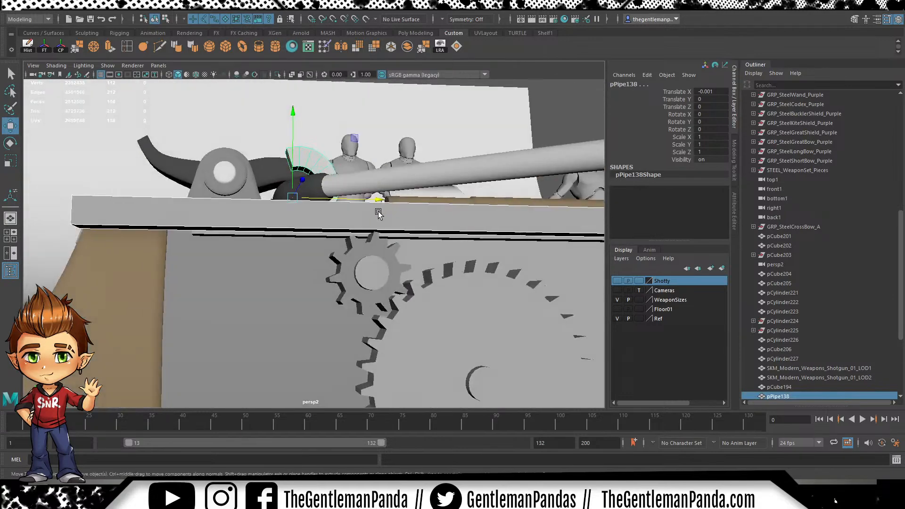
pyautogui.scroll(-3, 385, 227)
pyautogui.scroll(8, 385, 227)
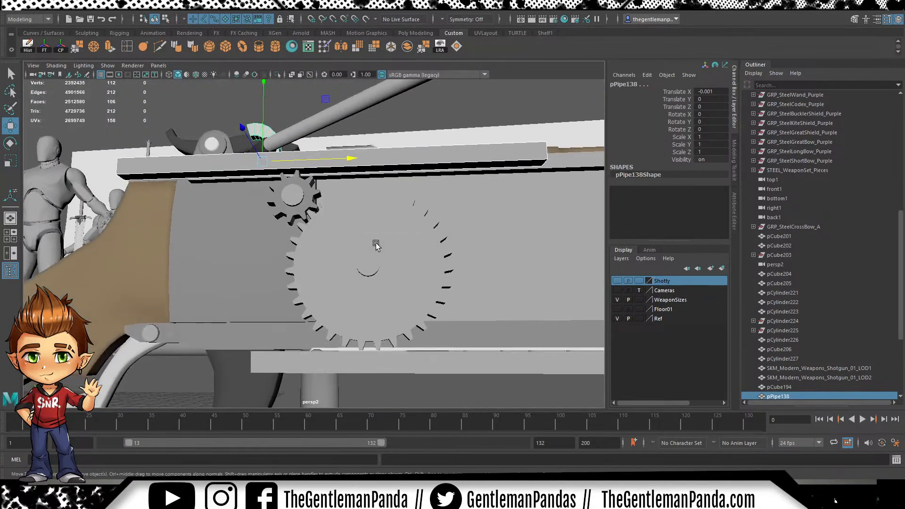
# Select both rails, the string hooks and the handle, and slide them forward until the handle is at Translate X -8.439
pyautogui.click(358, 306)
pyautogui.keyDown('alt'); pyautogui.moveTo(359, 305); pyautogui.dragTo(389, 260); pyautogui.keyUp('alt')
pyautogui.scroll(-3, 464, 271)
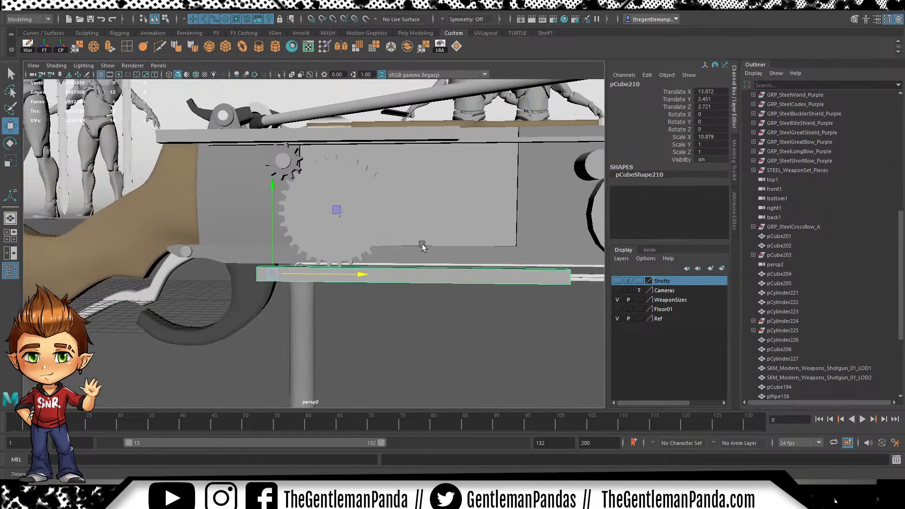
pyautogui.keyDown('alt'); pyautogui.moveTo(422, 245); pyautogui.dragTo(410, 269, button='middle'); pyautogui.keyUp('alt')
pyautogui.keyDown('alt'); pyautogui.moveTo(410, 269); pyautogui.dragTo(399, 283); pyautogui.keyUp('alt')
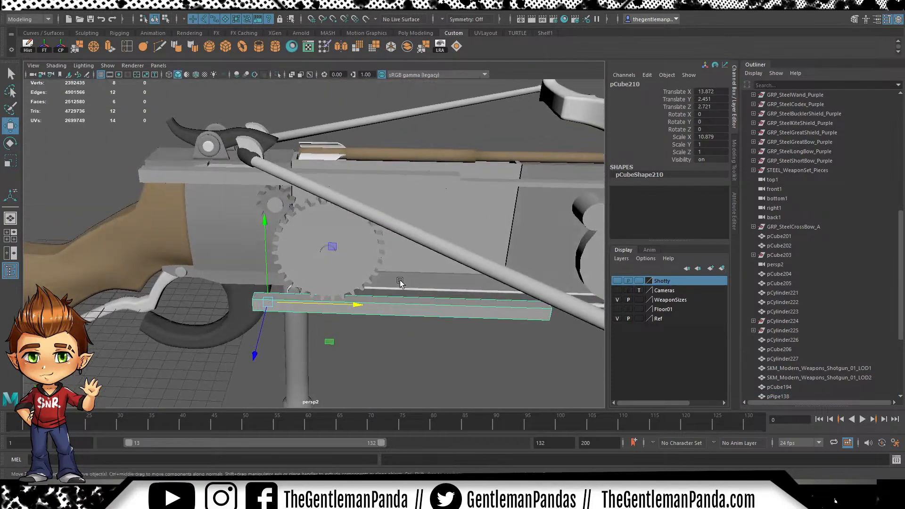
pyautogui.keyDown('shift'); pyautogui.click(364, 181); pyautogui.keyUp('shift')
pyautogui.keyDown('alt'); pyautogui.moveTo(305, 196); pyautogui.dragTo(270, 168); pyautogui.keyUp('alt')
pyautogui.keyDown('shift'); pyautogui.click(257, 151); pyautogui.keyUp('shift')
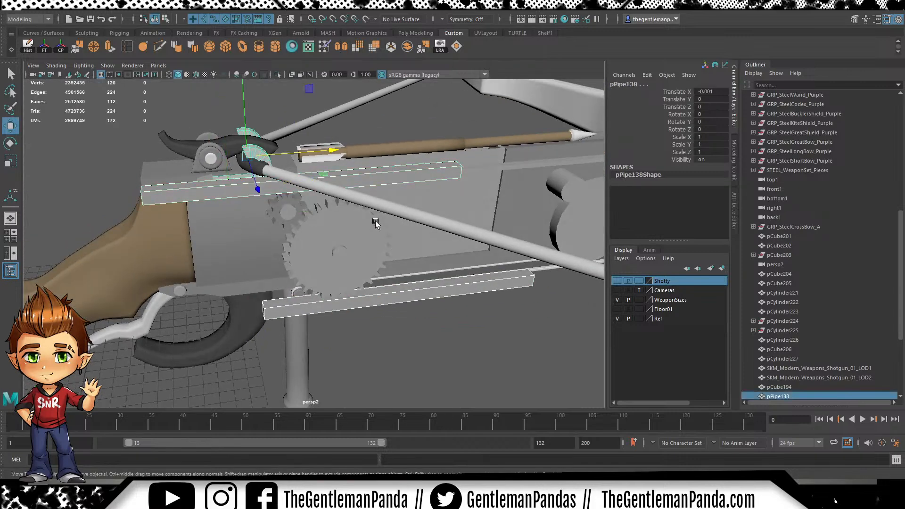
pyautogui.keyDown('alt'); pyautogui.moveTo(350, 213); pyautogui.dragTo(361, 182); pyautogui.keyUp('alt')
pyautogui.click(302, 321)
pyautogui.keyDown('alt'); pyautogui.moveTo(302, 321); pyautogui.dragTo(412, 289); pyautogui.keyUp('alt')
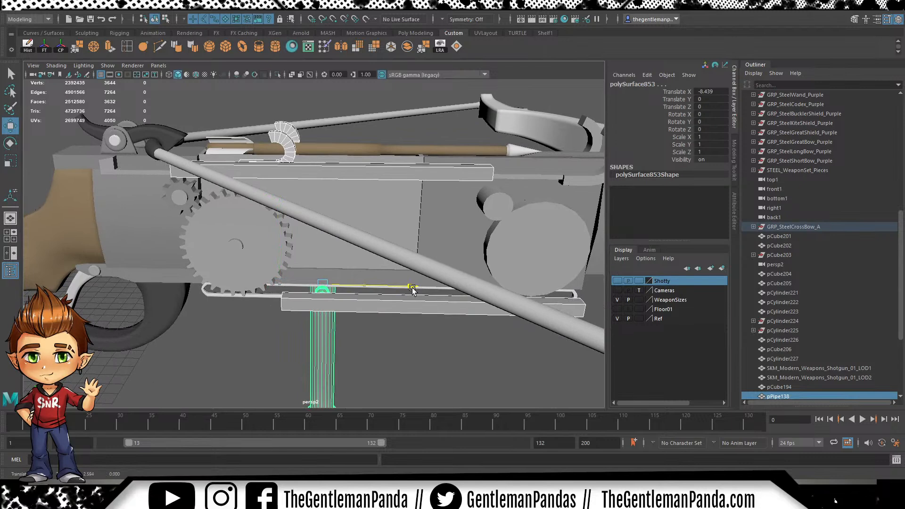
pyautogui.keyDown('alt'); pyautogui.moveTo(270, 228); pyautogui.dragTo(286, 226); pyautogui.keyUp('alt')
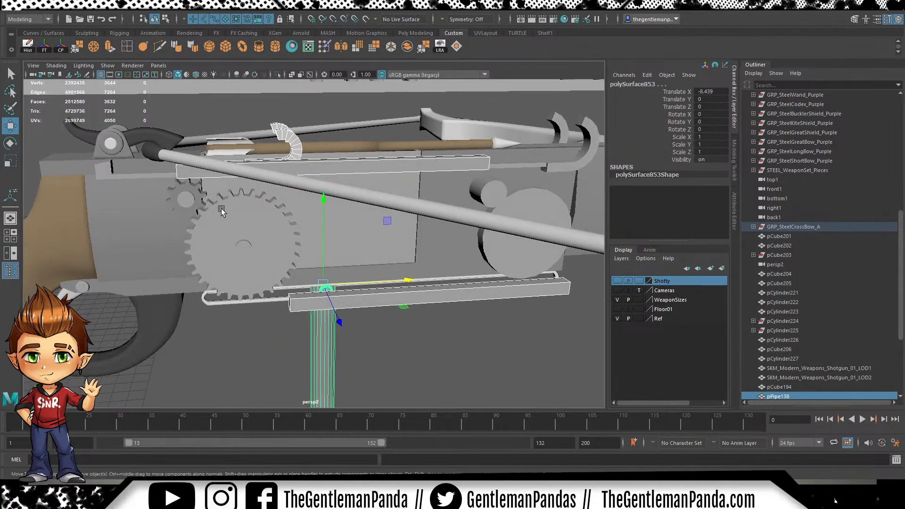
# Duplicate both gears with their axles over the front placeholder cylinders, with the large gear's axle at Translate X 39.363
pyautogui.click(196, 193)
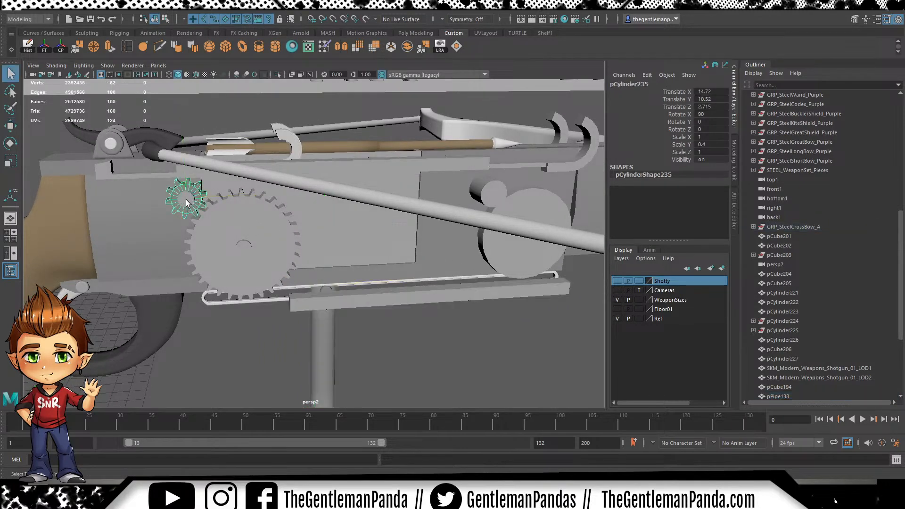
pyautogui.keyDown('shift'); pyautogui.click(231, 229); pyautogui.keyUp('shift')
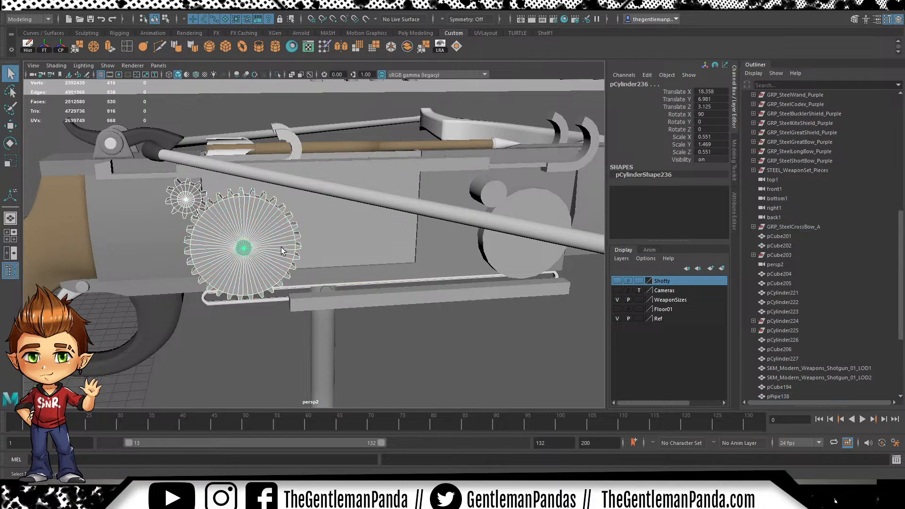
pyautogui.moveTo(294, 245); pyautogui.dragTo(445, 243)
pyautogui.keyDown('alt'); pyautogui.moveTo(445, 244); pyautogui.dragTo(336, 258, button='middle'); pyautogui.keyUp('alt')
pyautogui.moveTo(336, 257); pyautogui.dragTo(400, 266)
pyautogui.keyDown('alt'); pyautogui.moveTo(400, 267); pyautogui.dragTo(426, 271, button='right'); pyautogui.keyUp('alt')
pyautogui.keyDown('alt'); pyautogui.moveTo(426, 271); pyautogui.dragTo(366, 267, button='middle'); pyautogui.keyUp('alt')
pyautogui.moveTo(344, 279); pyautogui.dragTo(345, 283)
pyautogui.hotkey('ctrl', 'z')
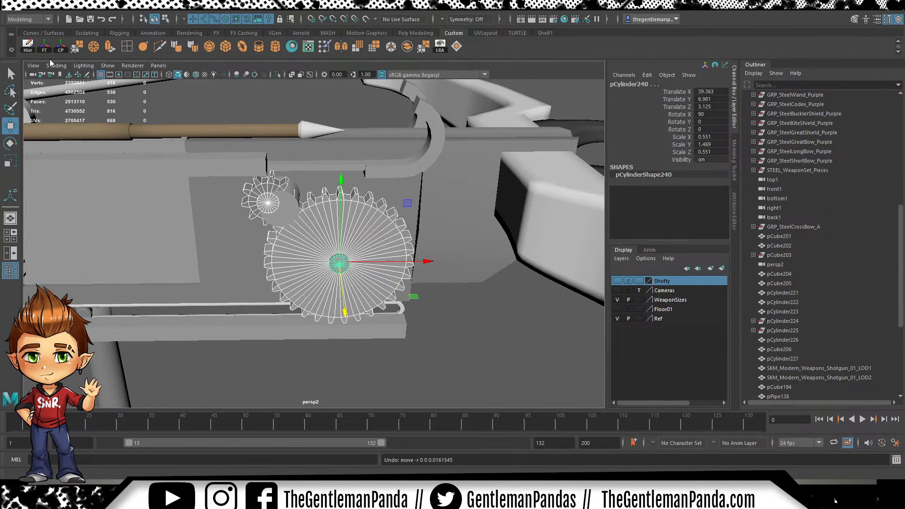
# Freeze the gear copies' transforms and pull them outward to delete the two front placeholder cylinders behind them
pyautogui.keyDown('alt'); pyautogui.moveTo(227, 189); pyautogui.dragTo(255, 209); pyautogui.keyUp('alt')
pyautogui.moveTo(353, 279); pyautogui.dragTo(385, 326)
pyautogui.click(337, 231)
pyautogui.keyDown('shift'); pyautogui.click(290, 207); pyautogui.keyUp('shift')
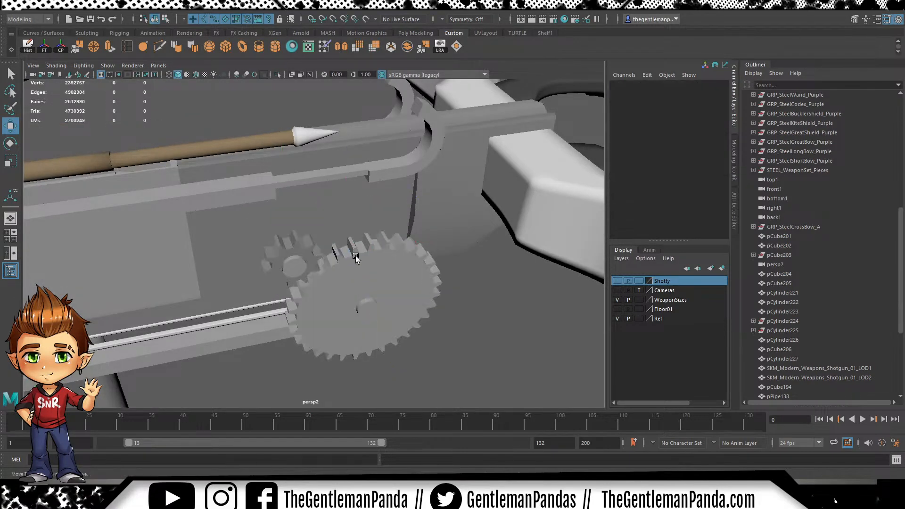
# Select the front gears with their axles and seat them back against the crossbow at Translate Z 0
pyautogui.click(368, 287)
pyautogui.keyDown('shift'); pyautogui.click(295, 260); pyautogui.keyUp('shift')
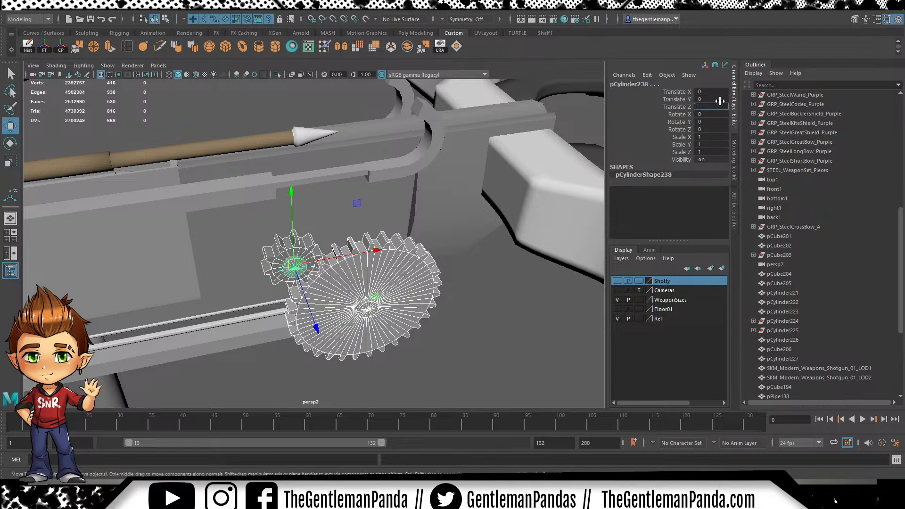
pyautogui.write('0')
pyautogui.press('Return')
pyautogui.keyDown('alt'); pyautogui.moveTo(420, 262); pyautogui.dragTo(394, 213); pyautogui.keyUp('alt')
# Try sliding the rails, string hooks and handle toward the bow, with the upper rail at Translate X 38.114
pyautogui.keyDown('alt'); pyautogui.moveTo(311, 199); pyautogui.dragTo(428, 195, button='middle'); pyautogui.keyUp('alt')
pyautogui.keyDown('alt'); pyautogui.moveTo(221, 167); pyautogui.dragTo(415, 193, button='middle'); pyautogui.keyUp('alt')
pyautogui.keyDown('alt'); pyautogui.moveTo(246, 215); pyautogui.dragTo(326, 307); pyautogui.keyUp('alt')
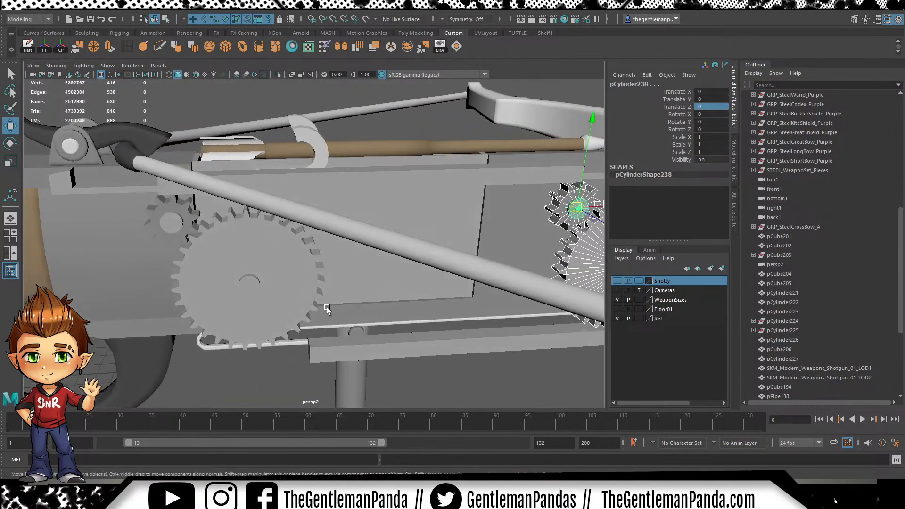
pyautogui.click(362, 376)
pyautogui.keyDown('shift'); pyautogui.click(316, 150); pyautogui.keyUp('shift')
pyautogui.keyDown('shift'); pyautogui.click(323, 175); pyautogui.keyUp('shift')
pyautogui.keyDown('alt'); pyautogui.moveTo(403, 198); pyautogui.dragTo(303, 198, button='middle'); pyautogui.keyUp('alt')
pyautogui.keyDown('alt'); pyautogui.moveTo(304, 219); pyautogui.dragTo(292, 182); pyautogui.keyUp('alt')
pyautogui.keyDown('alt'); pyautogui.moveTo(360, 201); pyautogui.dragTo(315, 196, button='right'); pyautogui.keyUp('alt')
pyautogui.keyDown('alt'); pyautogui.moveTo(315, 197); pyautogui.dragTo(565, 208); pyautogui.keyUp('alt')
pyautogui.keyDown('alt'); pyautogui.moveTo(564, 208); pyautogui.dragTo(404, 209, button='middle'); pyautogui.keyUp('alt')
pyautogui.keyDown('alt'); pyautogui.moveTo(404, 209); pyautogui.dragTo(387, 192); pyautogui.keyUp('alt')
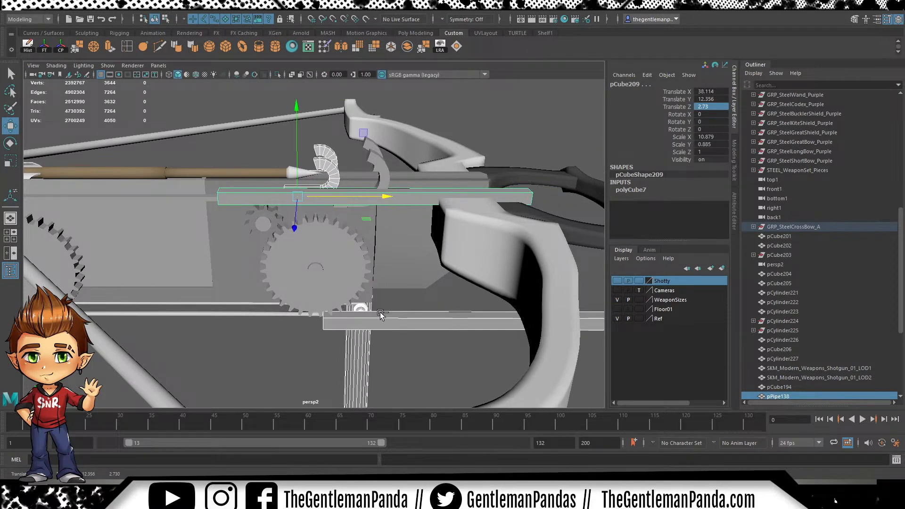
# Try sliding only the upper rail and string hooks further forward, with the rail at Translate X 40.977
pyautogui.keyDown('ctrl'); pyautogui.click(363, 347); pyautogui.keyUp('ctrl')
pyautogui.moveTo(390, 197); pyautogui.dragTo(419, 197)
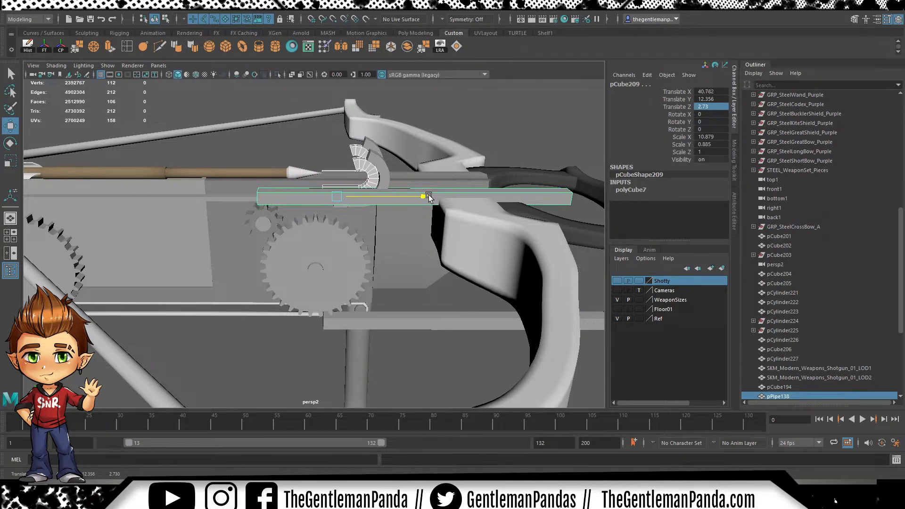
pyautogui.keyDown('alt'); pyautogui.moveTo(430, 197); pyautogui.dragTo(386, 222); pyautogui.keyUp('alt')
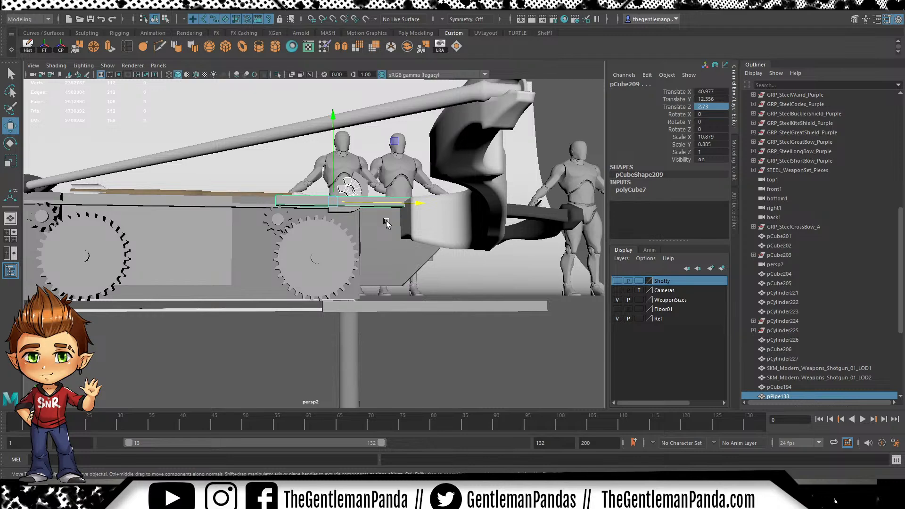
pyautogui.keyDown('alt'); pyautogui.moveTo(420, 229); pyautogui.dragTo(358, 237); pyautogui.keyUp('alt')
# Undo the test slides of the rails, string hooks and handle toward the bow
pyautogui.hotkey('ctrl', 'z')
pyautogui.hotkey('ctrl', 'z')
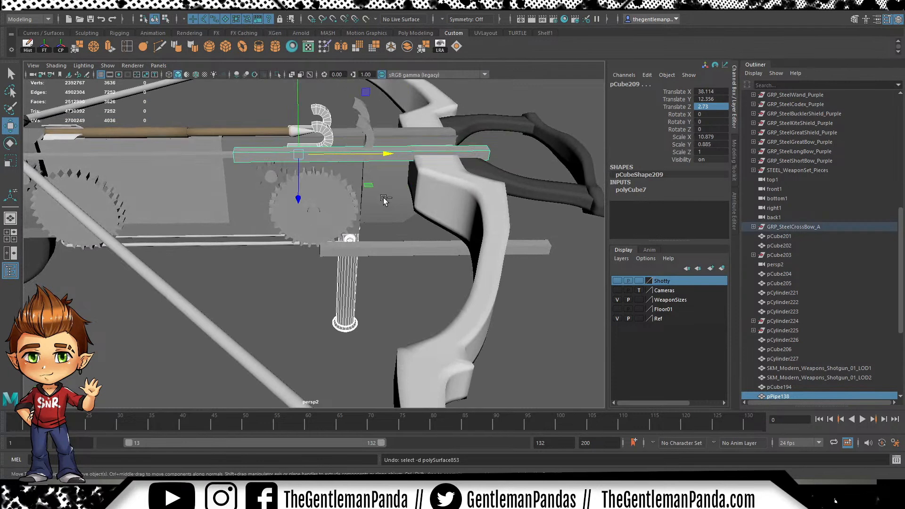
pyautogui.hotkey('ctrl', 'z')
pyautogui.hotkey('ctrl', 'z')
pyautogui.hotkey('ctrl', 'z')
pyautogui.keyDown('alt'); pyautogui.moveTo(383, 198); pyautogui.dragTo(419, 213); pyautogui.keyUp('alt')
pyautogui.hotkey('ctrl', 'z')
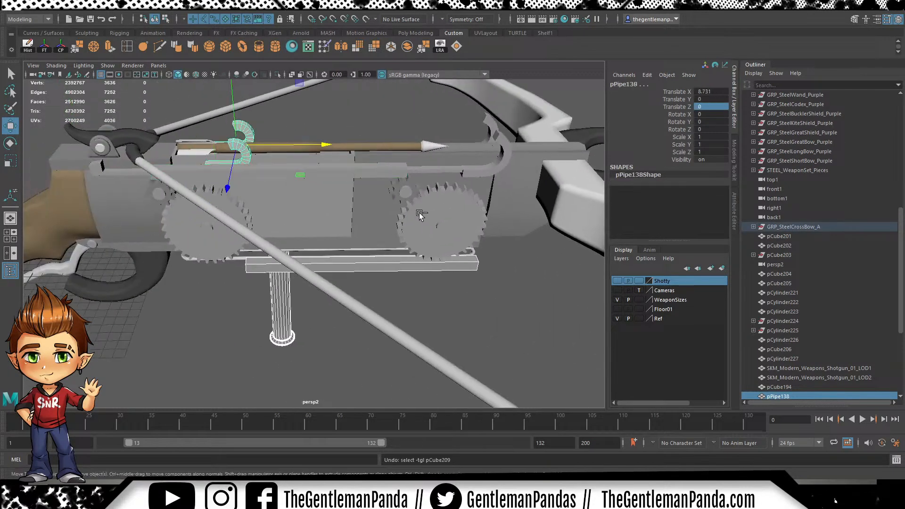
pyautogui.hotkey('ctrl', 'z')
pyautogui.hotkey('ctrl', 'z')
pyautogui.keyDown('alt'); pyautogui.moveTo(340, 250); pyautogui.dragTo(338, 289); pyautogui.keyUp('alt')
pyautogui.keyDown('alt'); pyautogui.moveTo(255, 271); pyautogui.dragTo(371, 286, button='right'); pyautogui.keyUp('alt')
pyautogui.click(318, 314)
pyautogui.keyDown('alt'); pyautogui.moveTo(325, 311); pyautogui.dragTo(341, 286); pyautogui.keyUp('alt')
pyautogui.hotkey('ctrl', 'z')
pyautogui.hotkey('ctrl', 'z')
pyautogui.hotkey('ctrl', 'z')
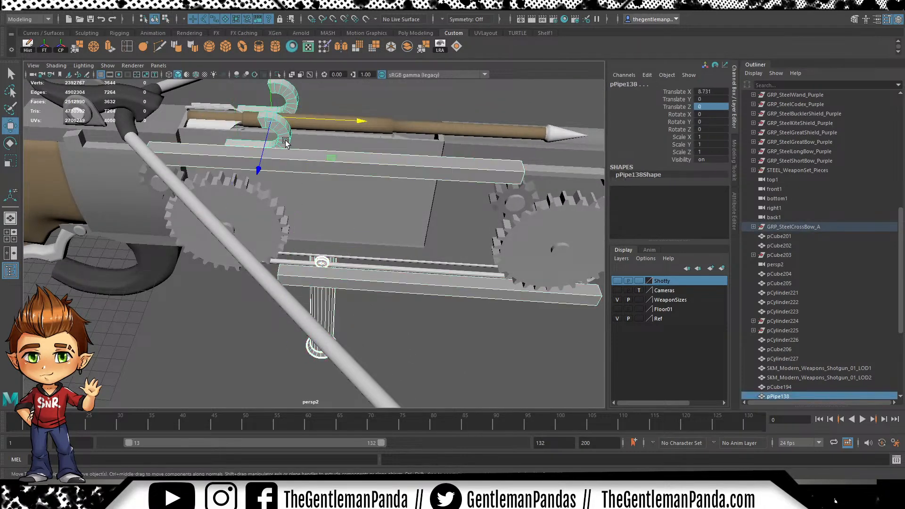
# Slide both rails, the string hooks and the handle back along X to the rear gears near the stock
pyautogui.keyDown('alt'); pyautogui.moveTo(286, 142); pyautogui.dragTo(275, 146); pyautogui.keyUp('alt')
pyautogui.keyDown('alt'); pyautogui.moveTo(274, 146); pyautogui.dragTo(334, 160, button='middle'); pyautogui.keyUp('alt')
pyautogui.moveTo(377, 142); pyautogui.dragTo(227, 149)
pyautogui.keyDown('alt'); pyautogui.moveTo(283, 208); pyautogui.dragTo(289, 163); pyautogui.keyUp('alt')
pyautogui.keyDown('alt'); pyautogui.moveTo(289, 163); pyautogui.dragTo(290, 203, button='middle'); pyautogui.keyUp('alt')
pyautogui.keyDown('alt'); pyautogui.moveTo(291, 204); pyautogui.dragTo(292, 277); pyautogui.keyUp('alt')
# Remove the upper rail and string hooks from the selection, nudge the remaining lower rail and handle, and clear the selection
pyautogui.keyDown('shift'); pyautogui.click(230, 156); pyautogui.keyUp('shift')
pyautogui.keyDown('shift'); pyautogui.click(213, 127); pyautogui.keyUp('shift')
pyautogui.moveTo(344, 245); pyautogui.dragTo(346, 264)
pyautogui.click(445, 278)
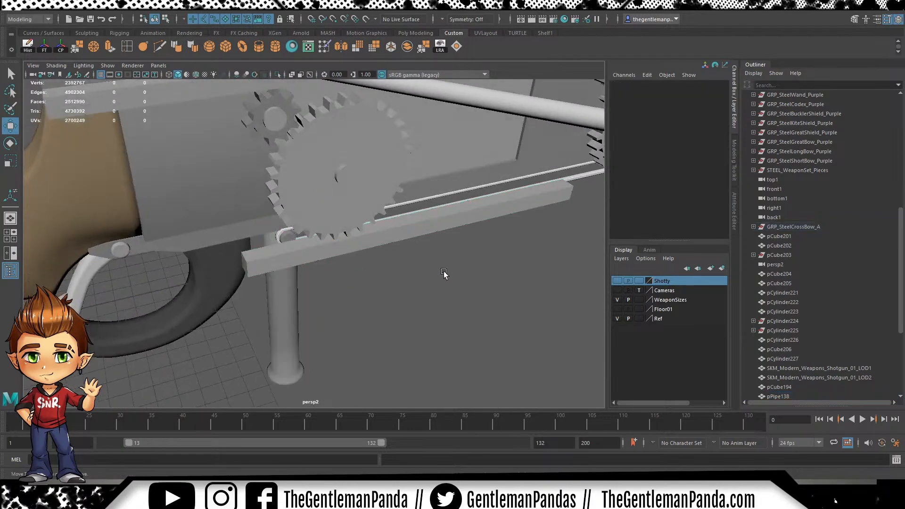
pyautogui.scroll(-5, 433, 277)
pyautogui.keyDown('alt'); pyautogui.moveTo(440, 211); pyautogui.dragTo(396, 221); pyautogui.keyUp('alt')
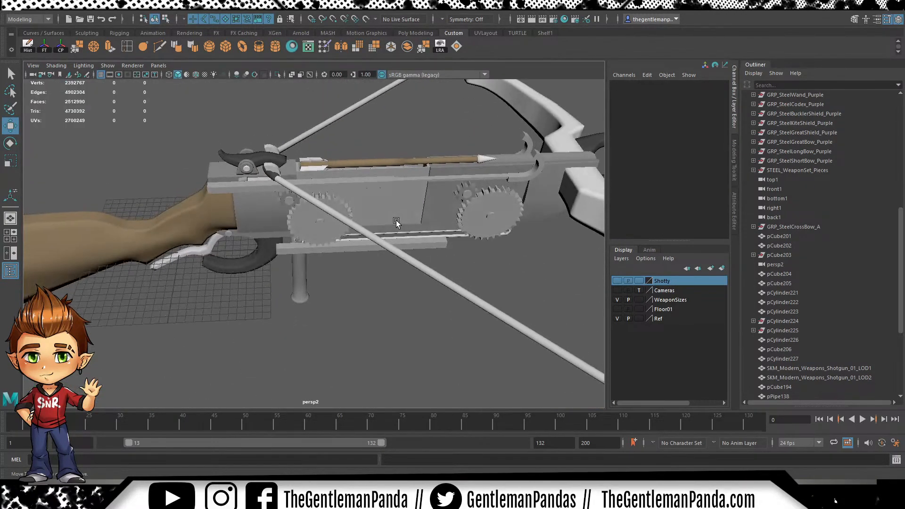